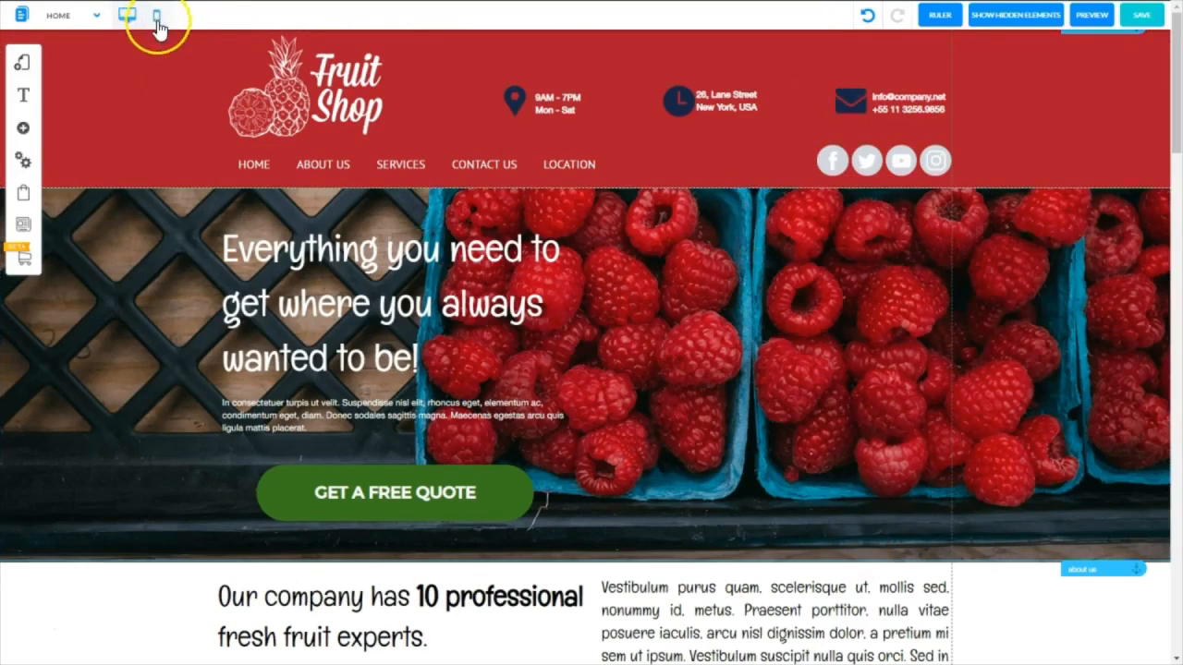
click(157, 20)
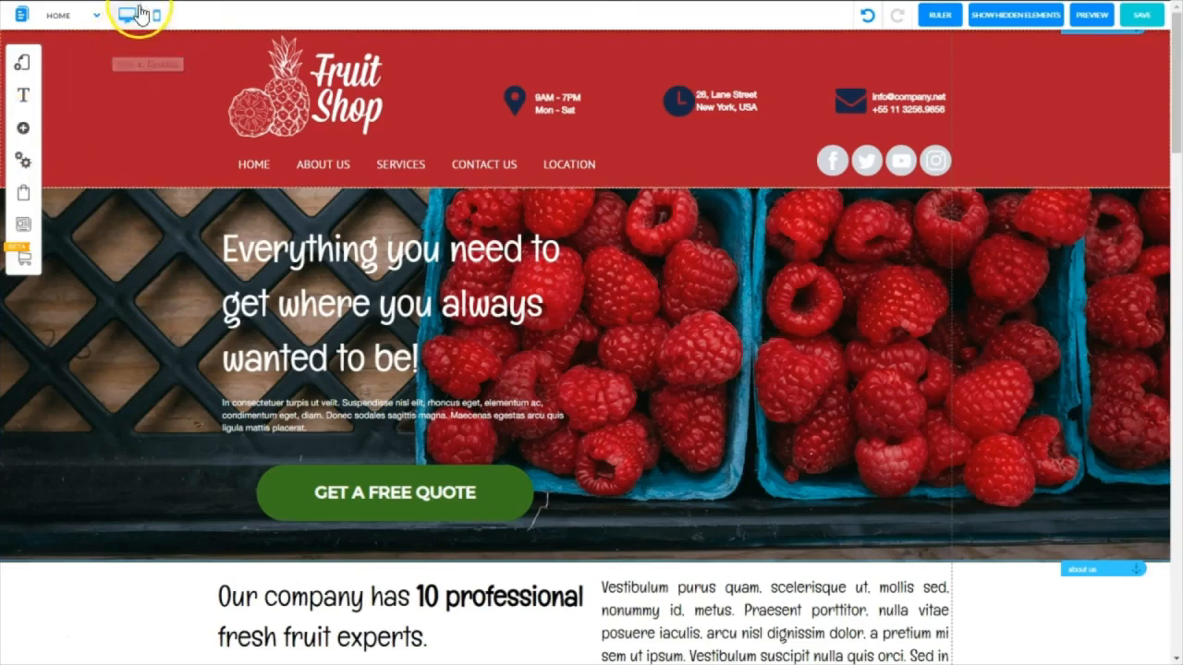
Enable tablet mode in the website settings, apply the settings and save the site
click(23, 167)
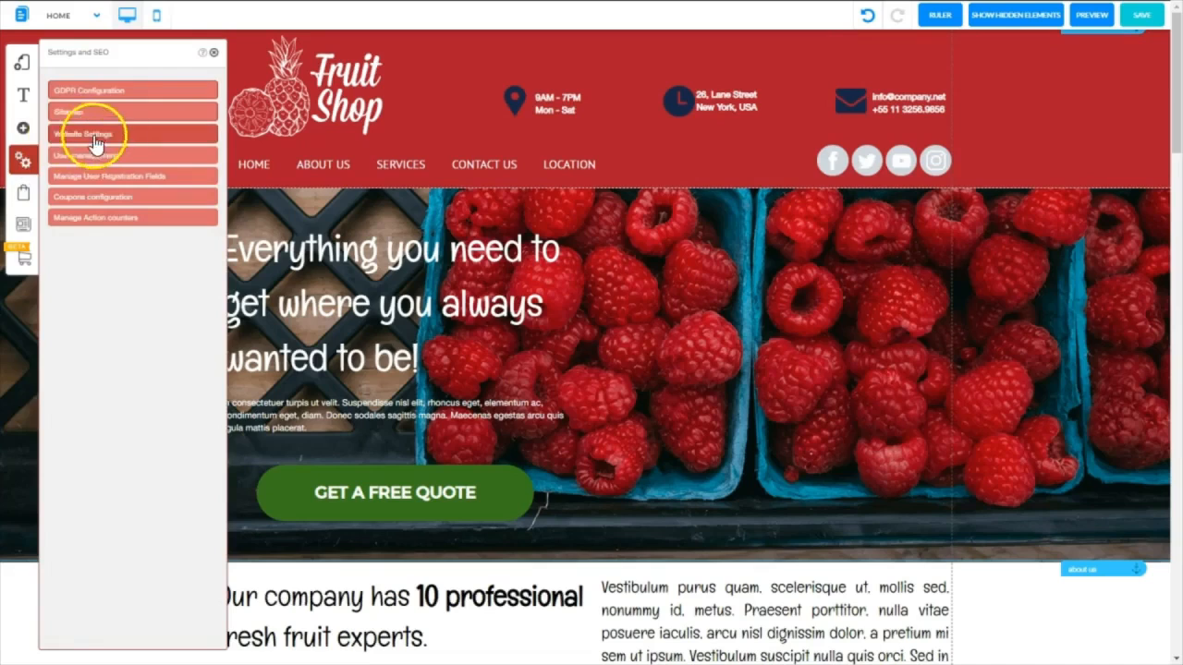
click(65, 135)
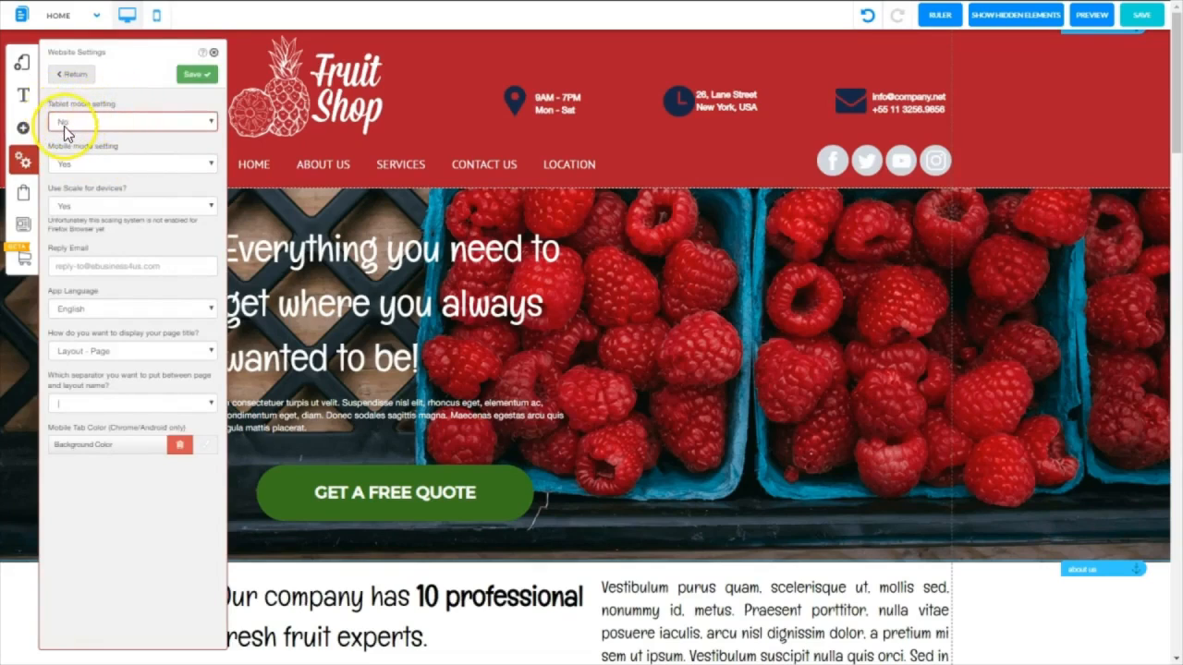
click(213, 124)
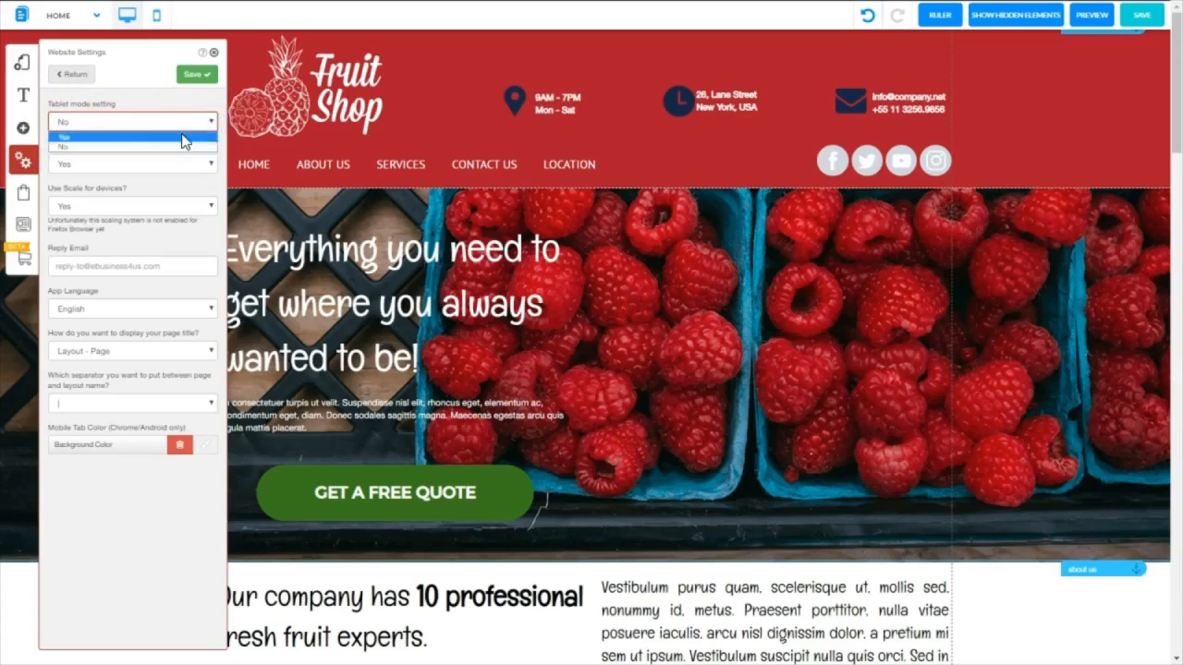
click(182, 137)
click(189, 74)
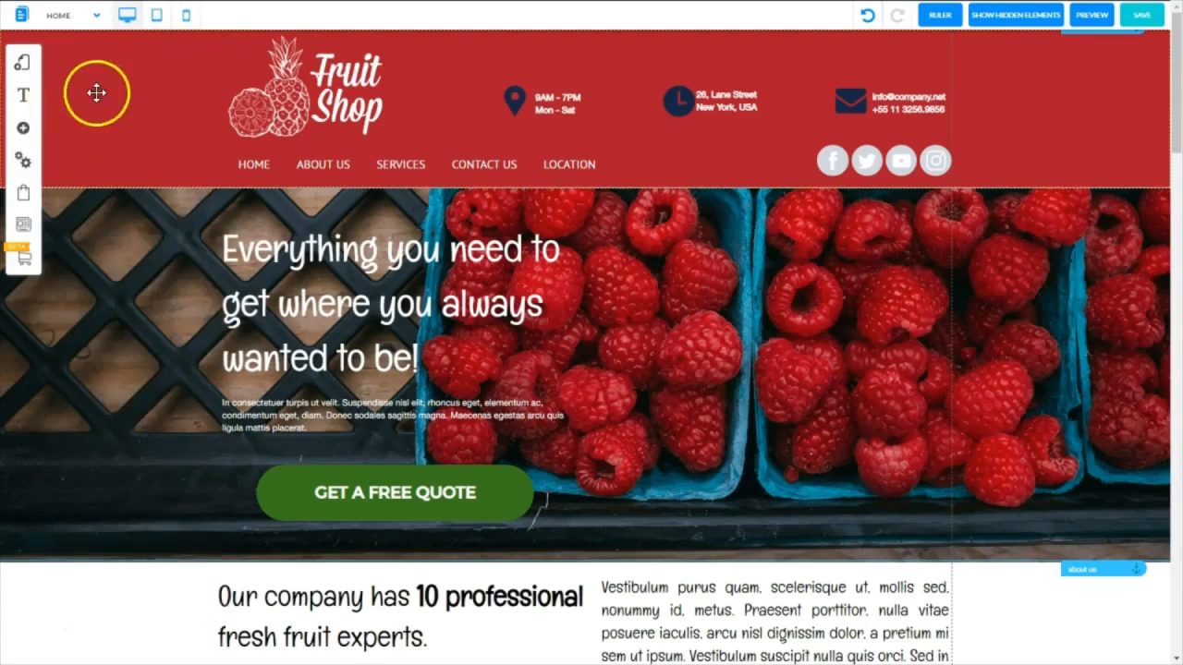
click(1142, 20)
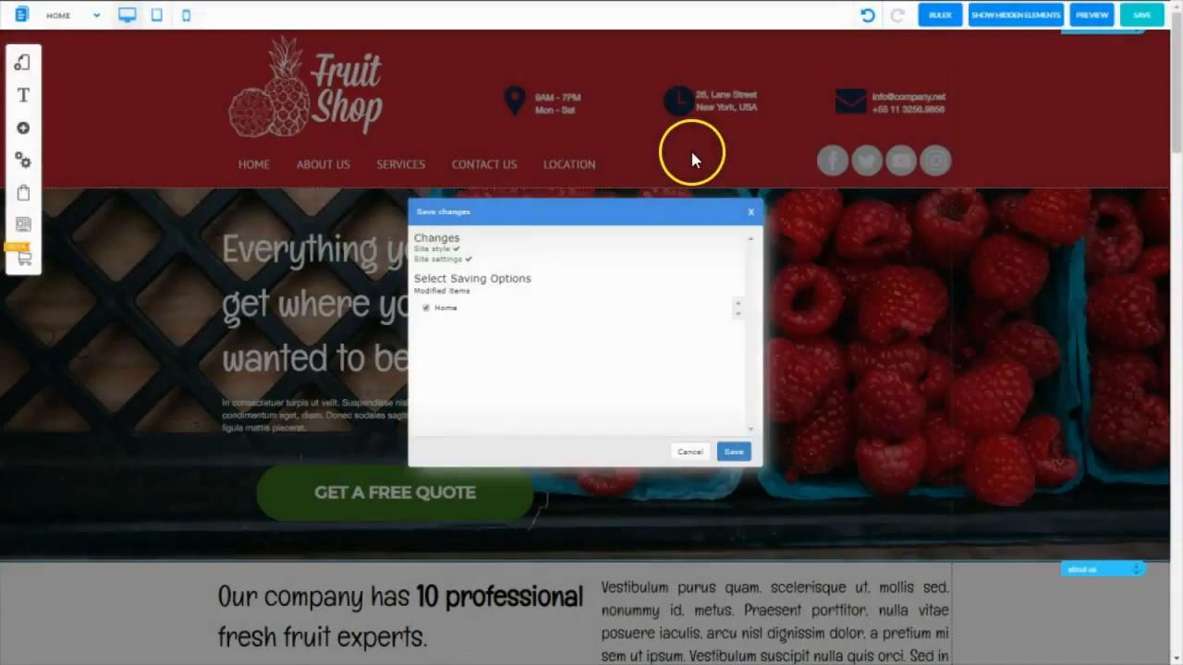
click(690, 148)
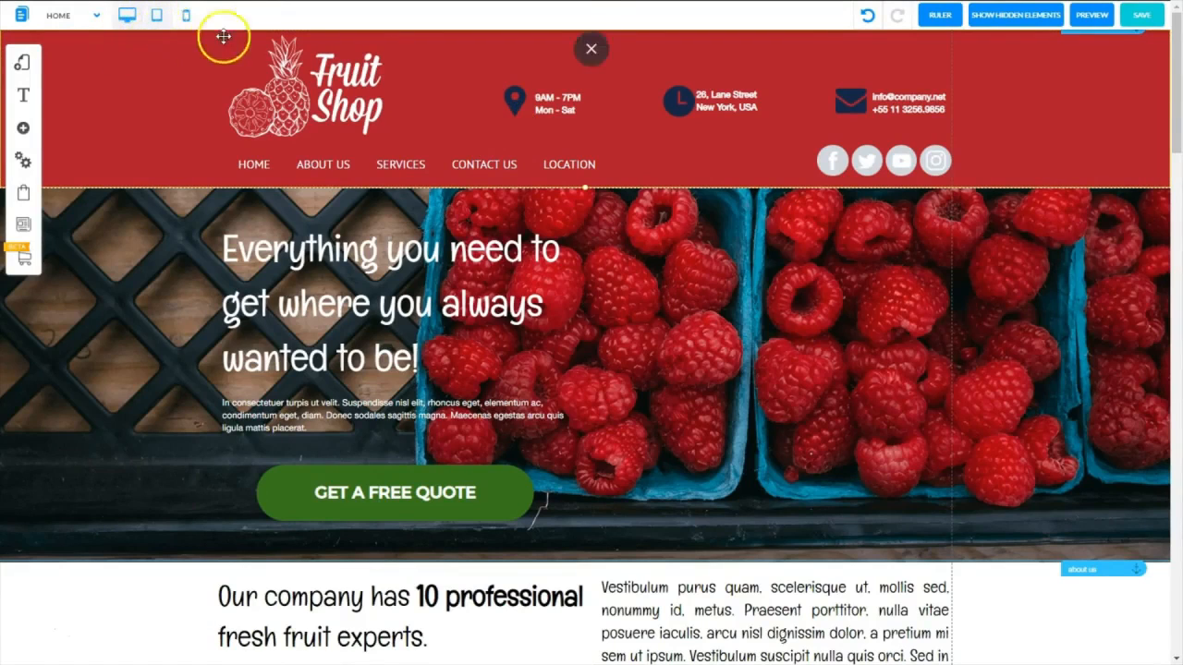
Switch the Home page to tablet view and adjust all its content with the Copy Desktop option
click(161, 18)
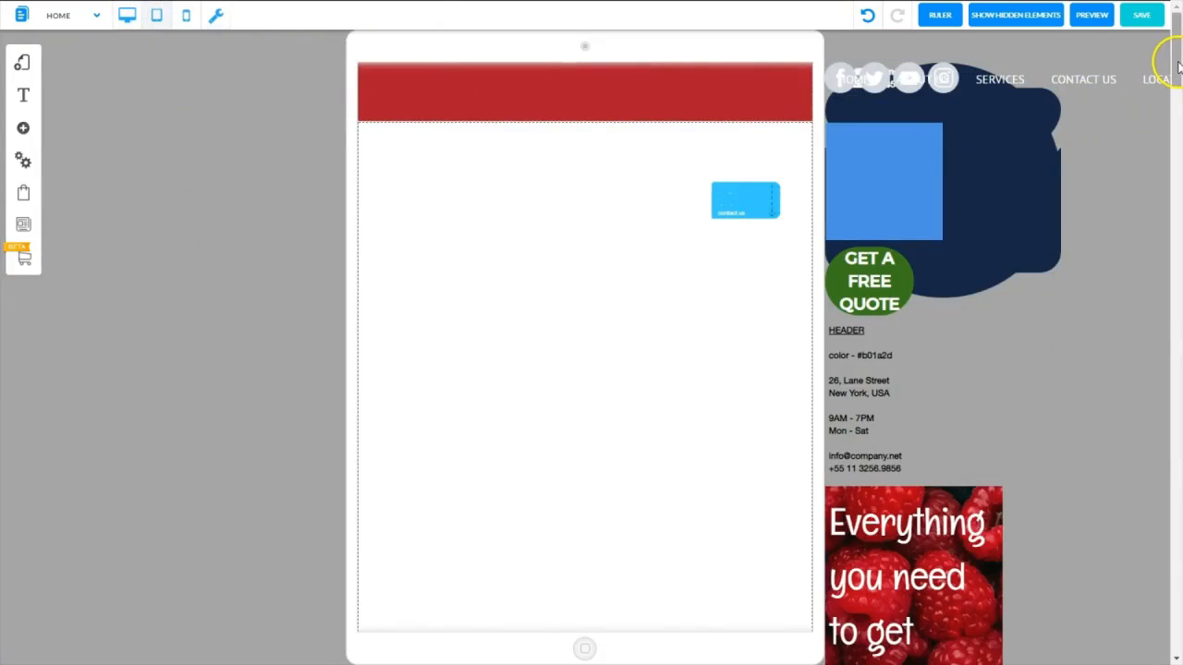
drag(1176, 64, 491, 42)
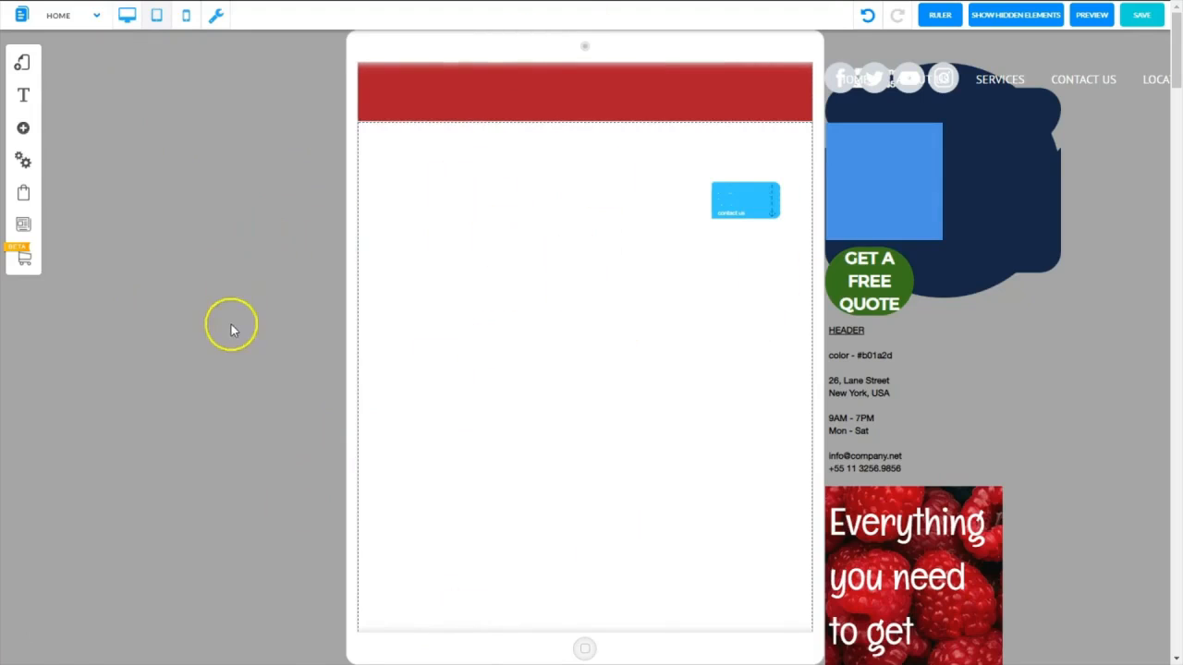
click(214, 17)
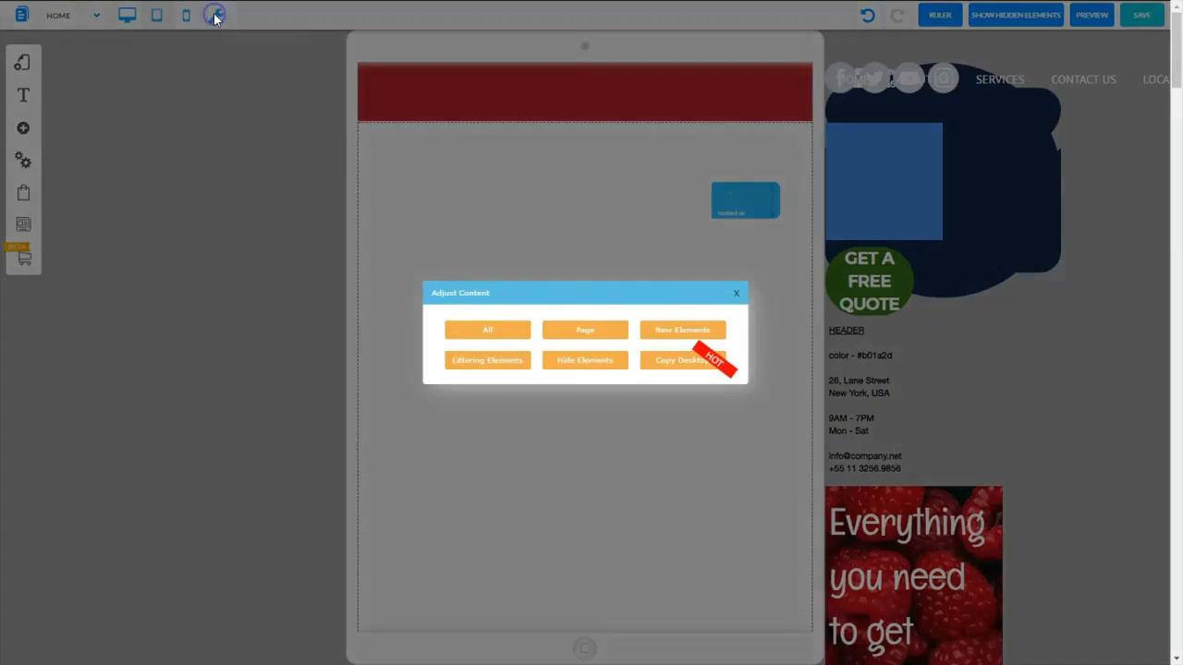
click(670, 360)
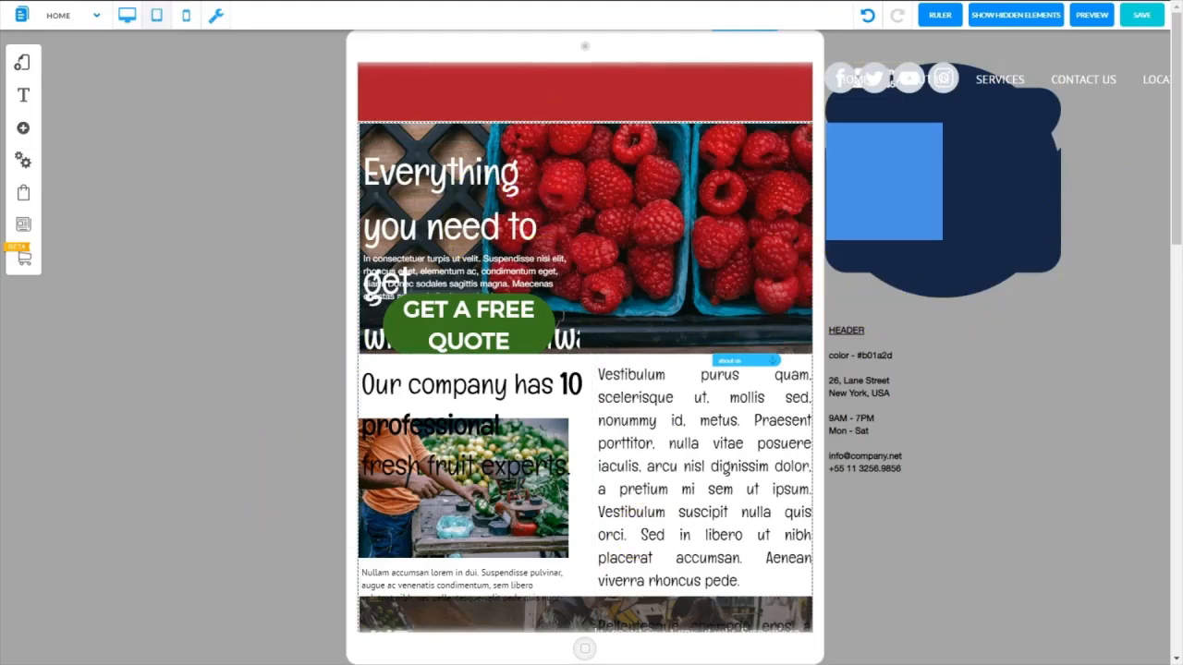
drag(1175, 128, 1145, 74)
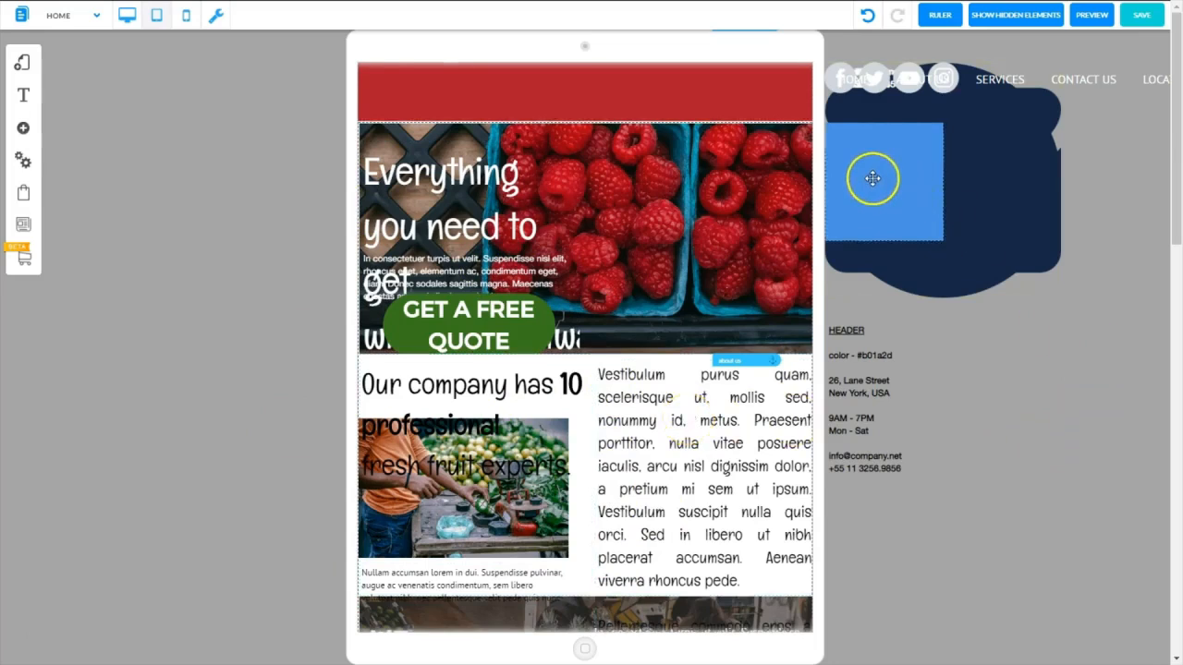
Remove the blue square and the HEADER notes text box from the area beside the tablet page
drag(872, 179, 1014, 459)
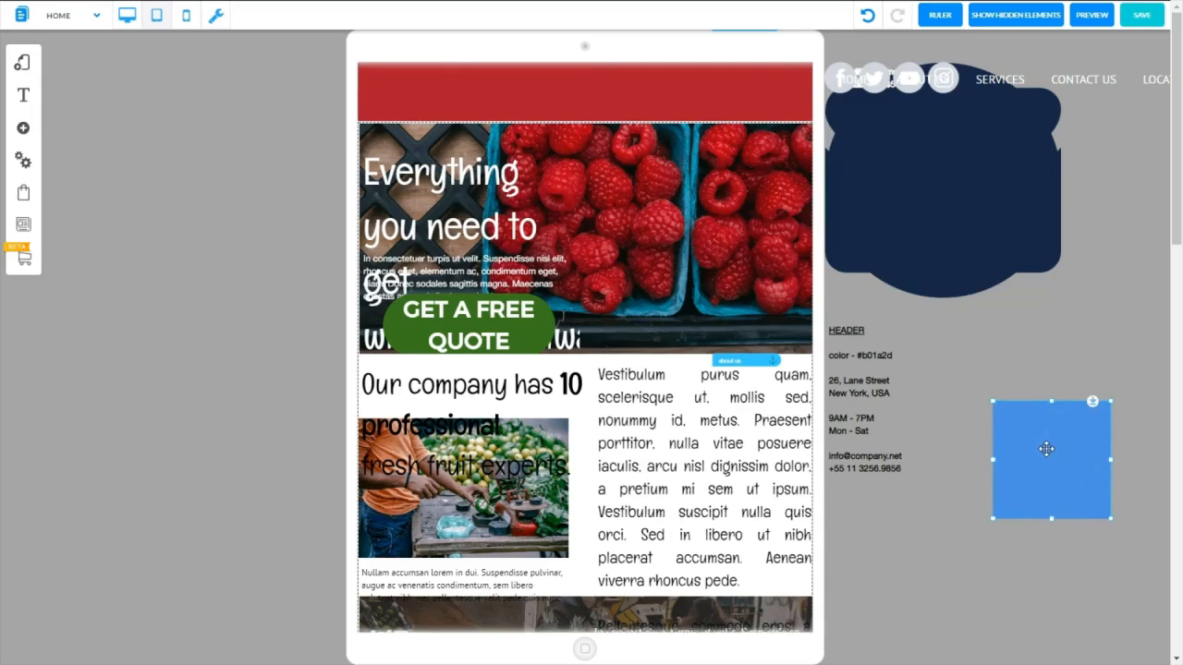
double_click(1046, 449)
click(629, 388)
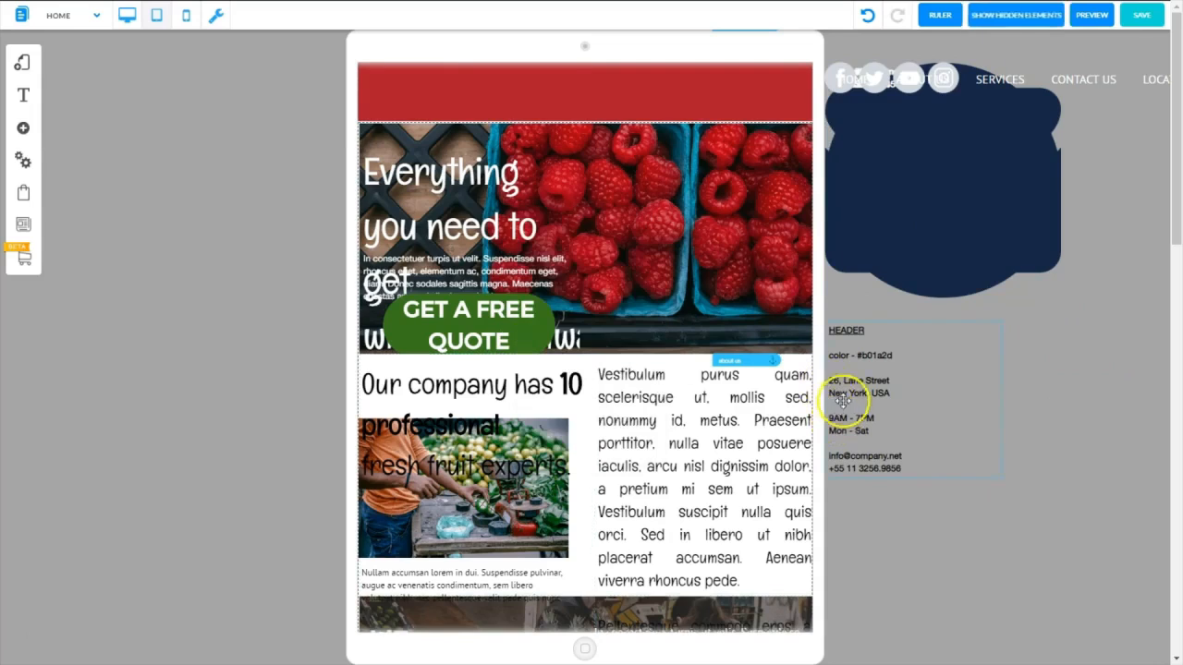
drag(842, 400, 882, 391)
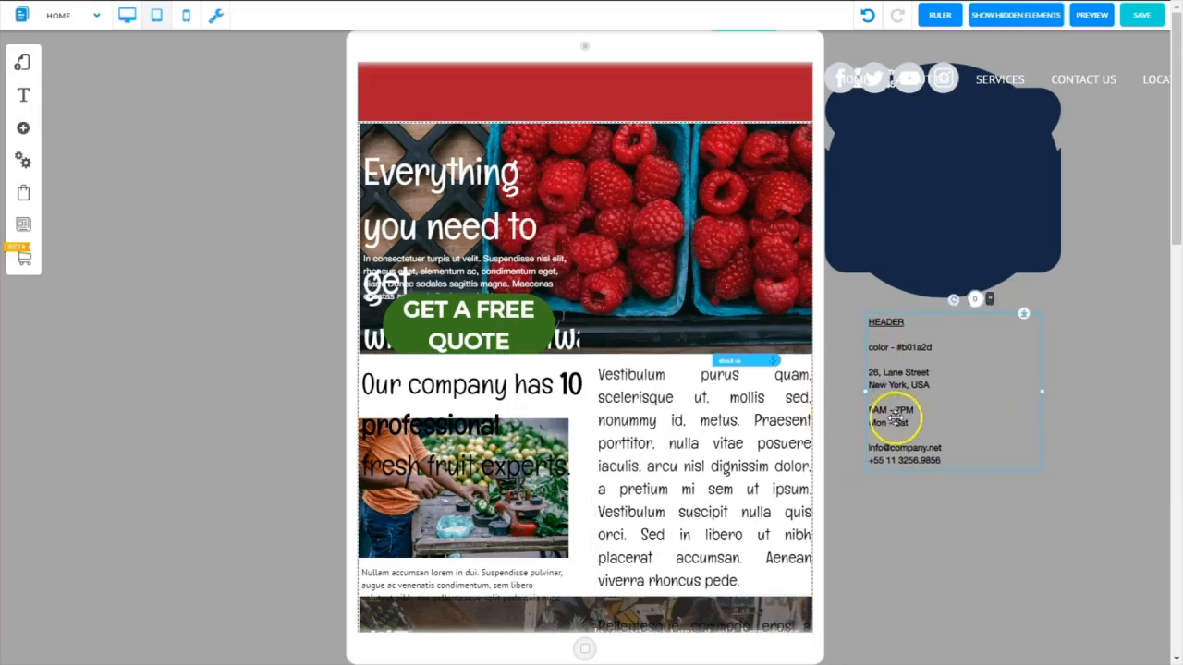
right_click(896, 358)
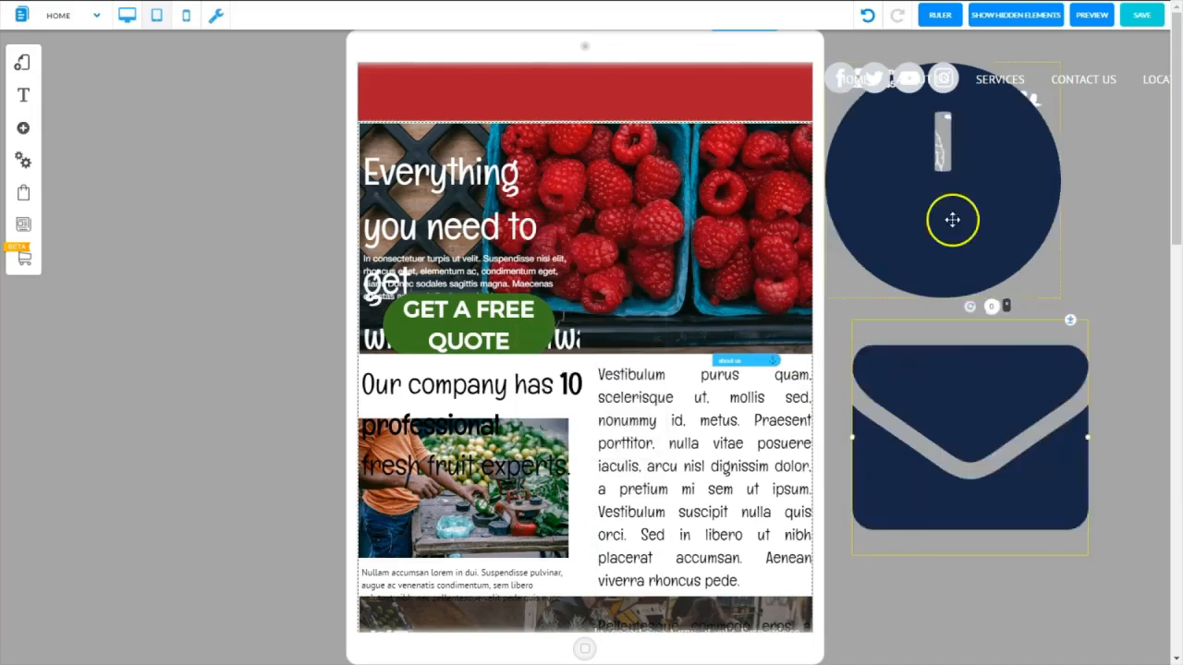
Spread out the stacked header elements beside the tablet page, separating the dark icons, logo, menu, social icons and contact texts
drag(952, 221, 1034, 436)
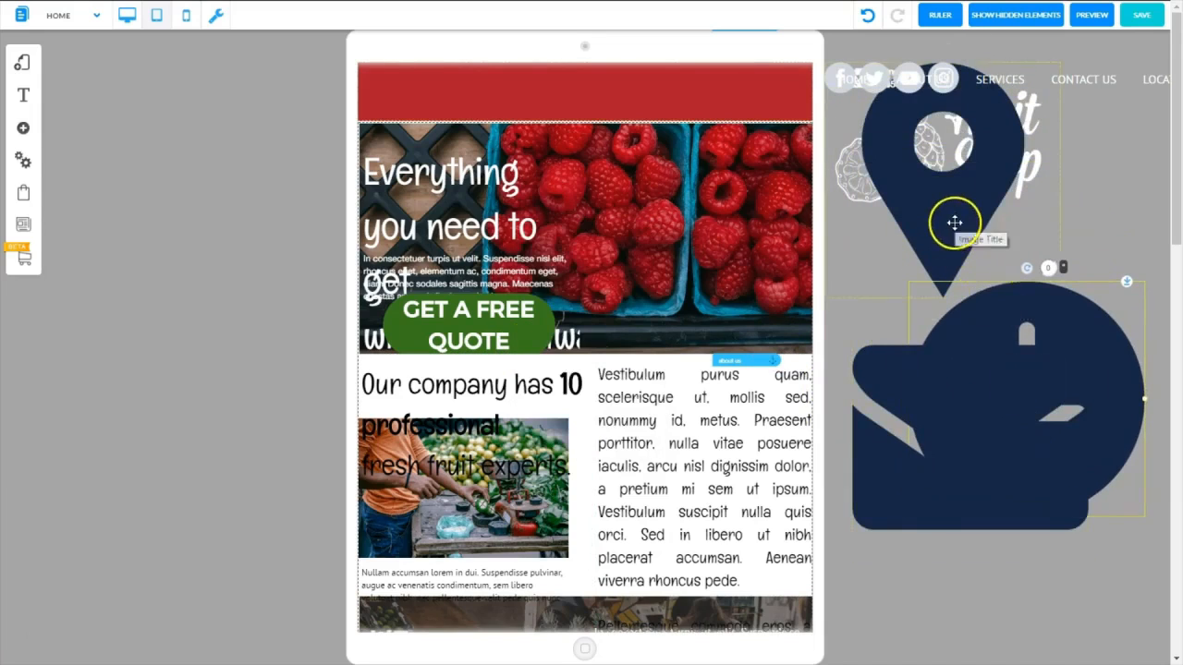
drag(955, 222, 1019, 581)
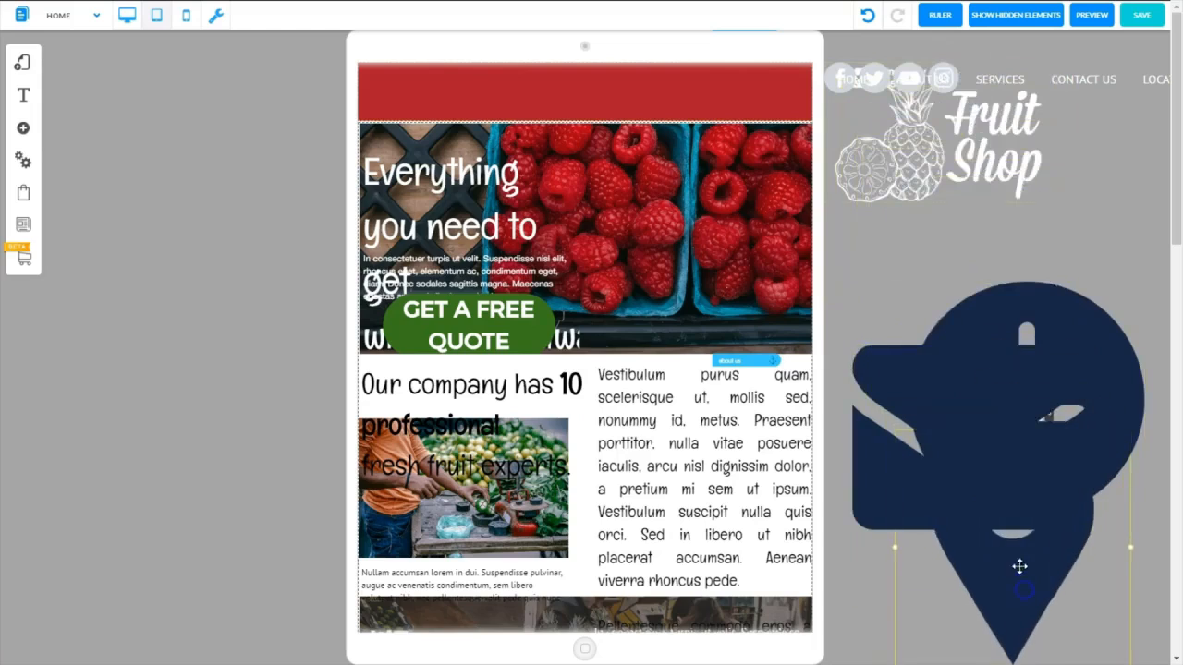
click(928, 156)
drag(929, 155, 952, 279)
drag(897, 79, 920, 154)
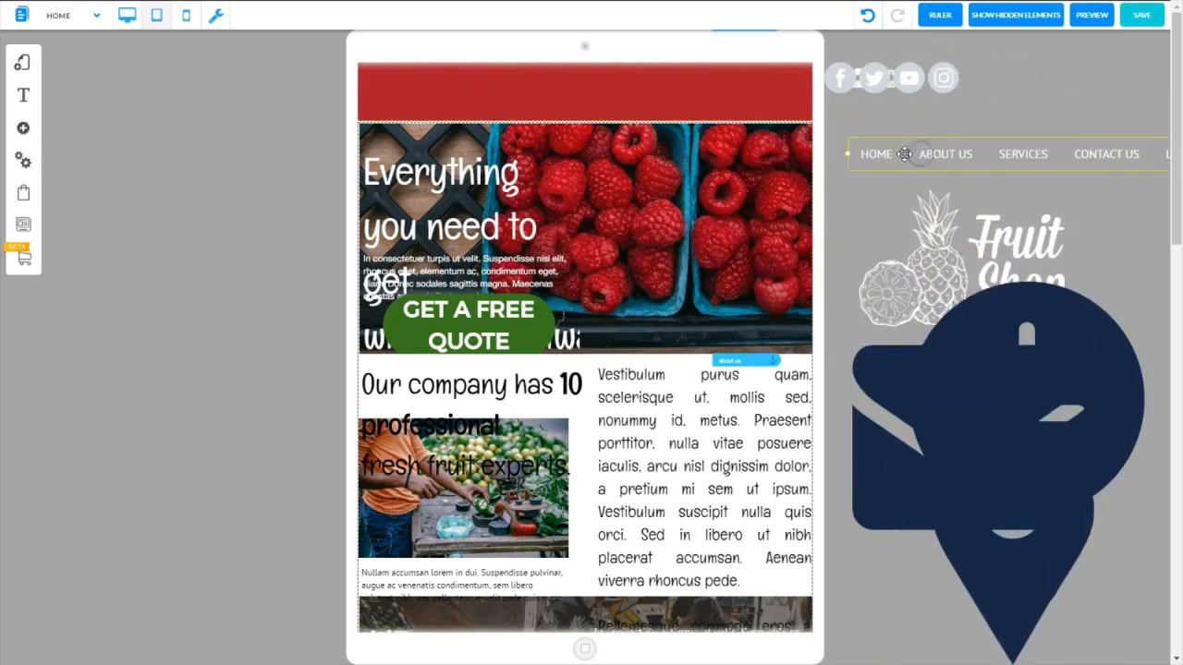
drag(872, 73, 1029, 59)
drag(848, 78, 996, 113)
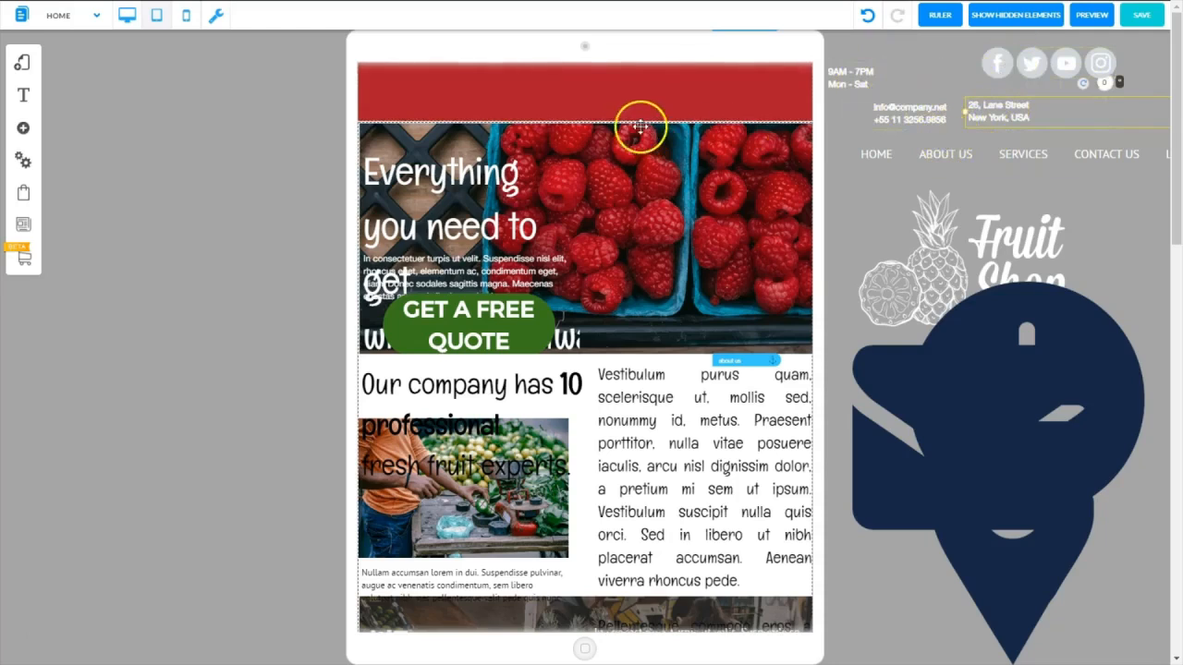
Push the raspberry banner and the content below it down the page, and increase the red header's height
click(599, 131)
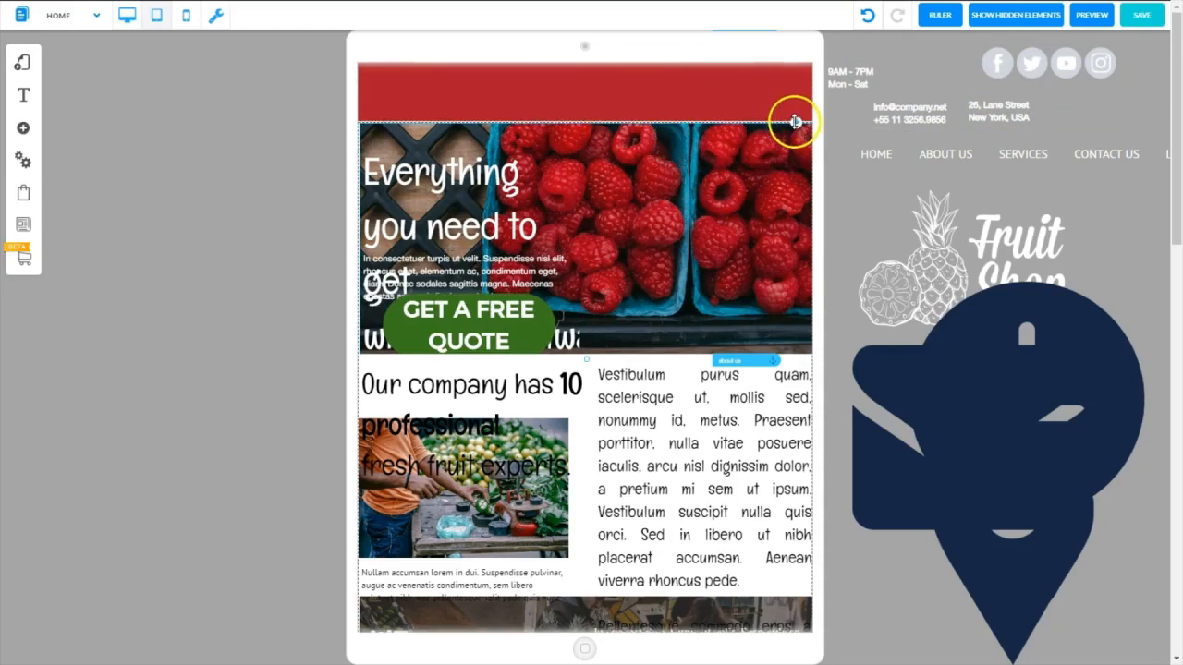
drag(793, 122, 795, 338)
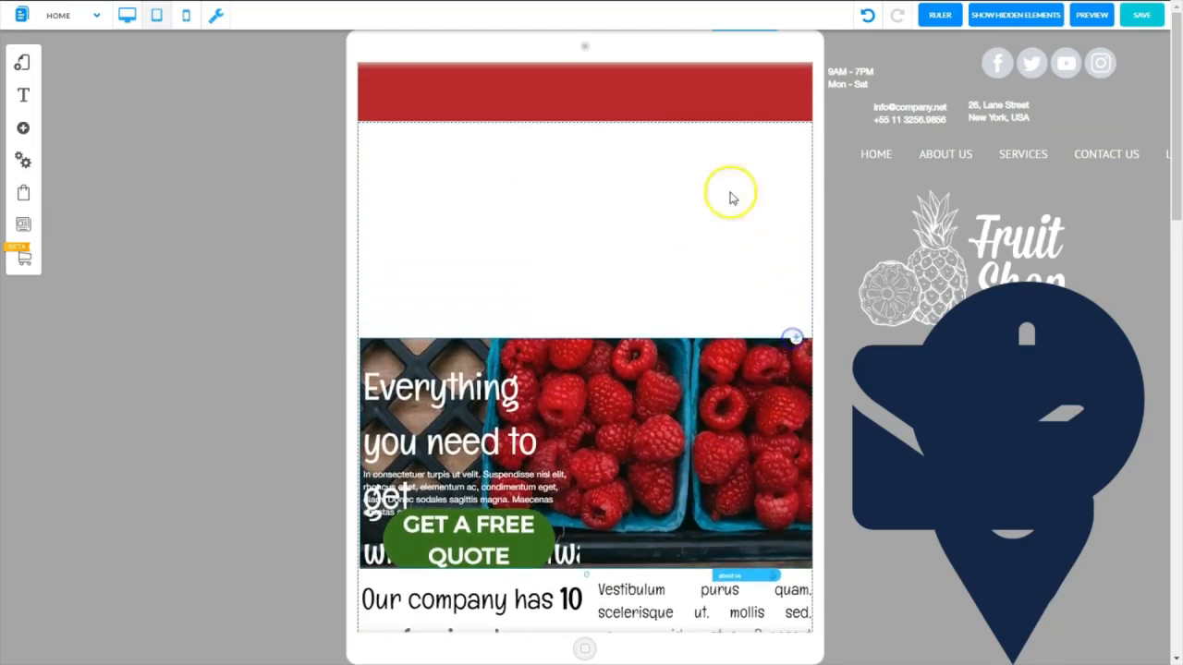
click(585, 84)
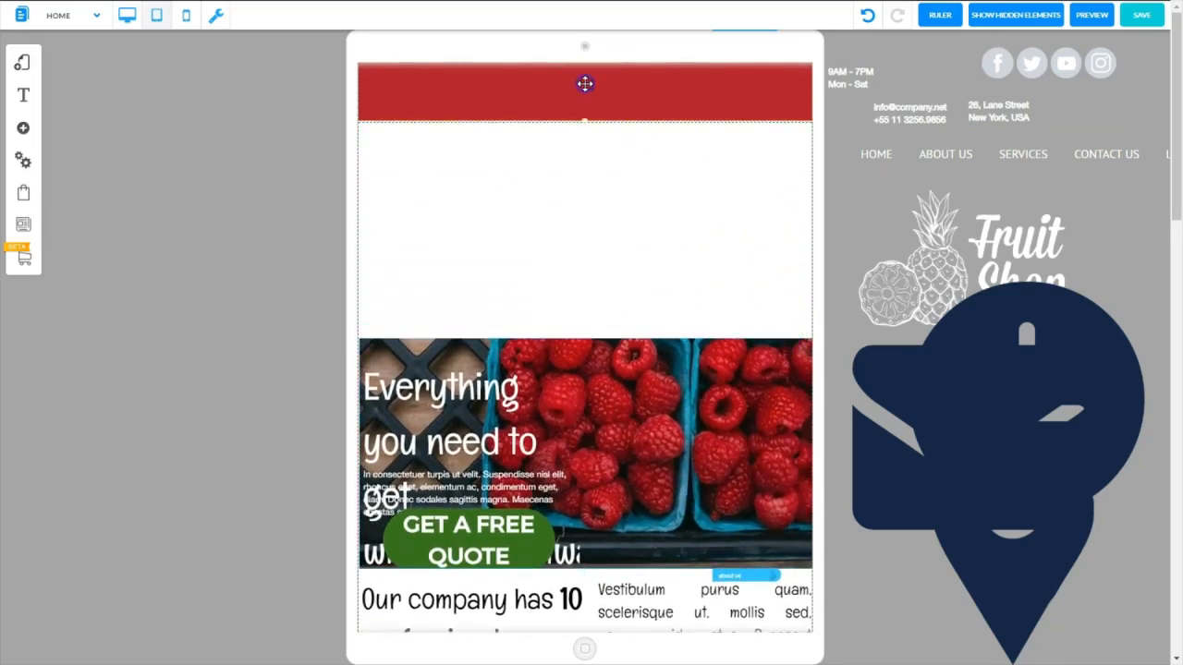
drag(583, 133, 575, 166)
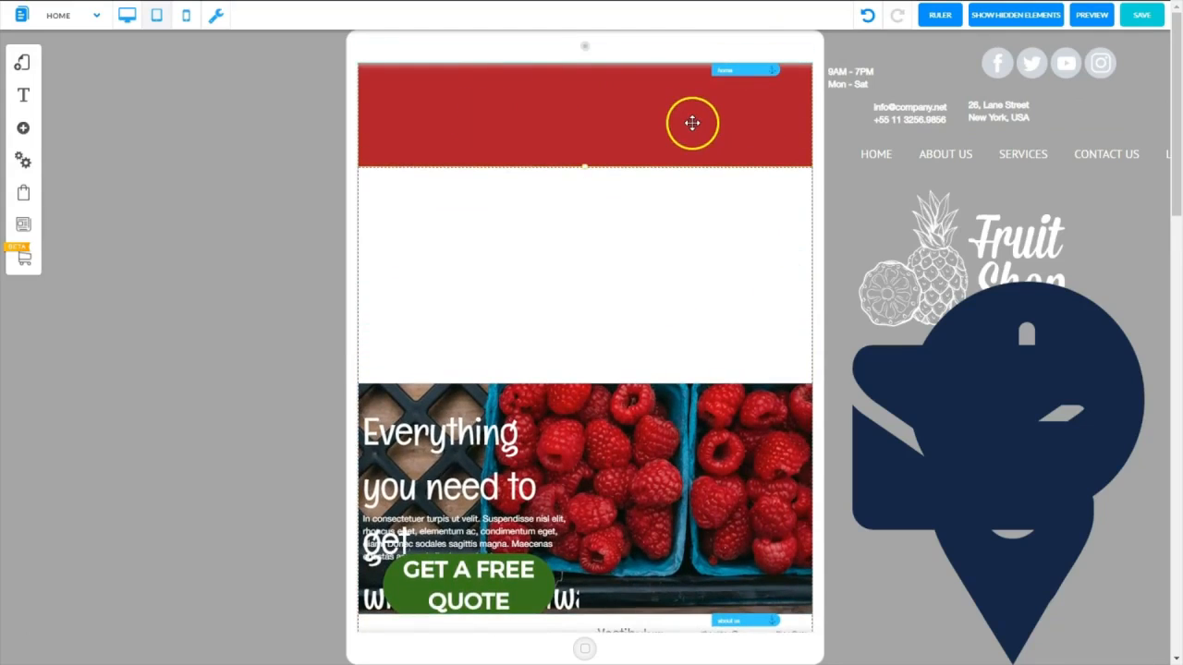
Shrink the Fruit Shop logo and place it in the red header with the navigation menu and social media icons
click(972, 235)
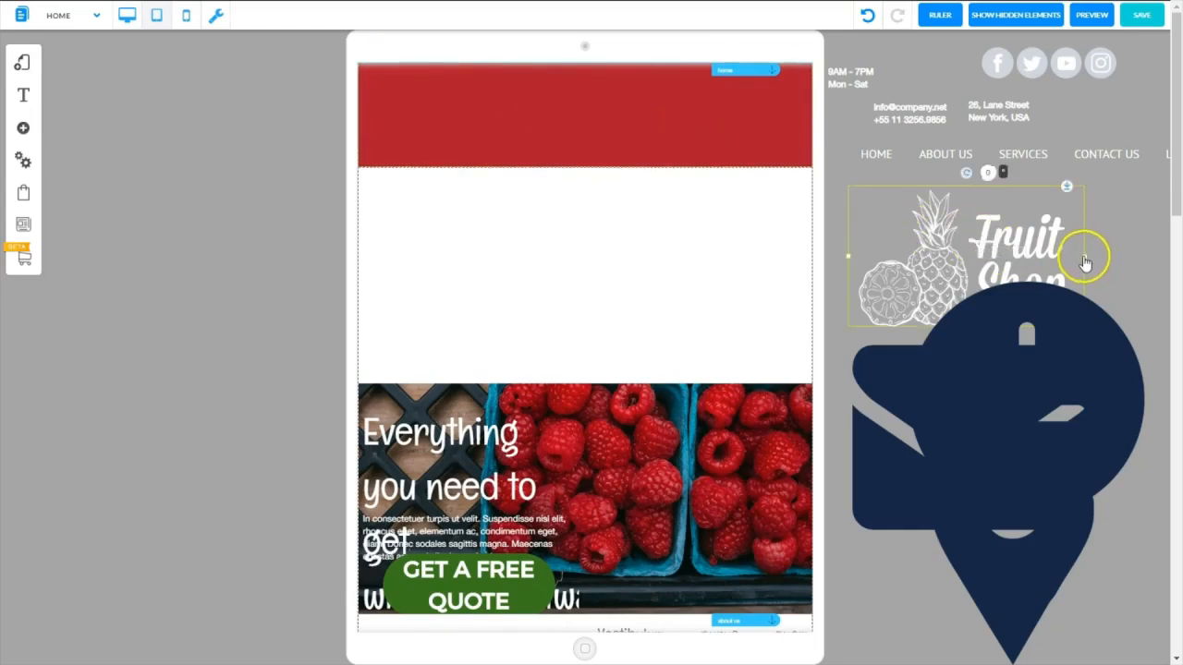
drag(1085, 261, 435, 108)
drag(919, 151, 521, 150)
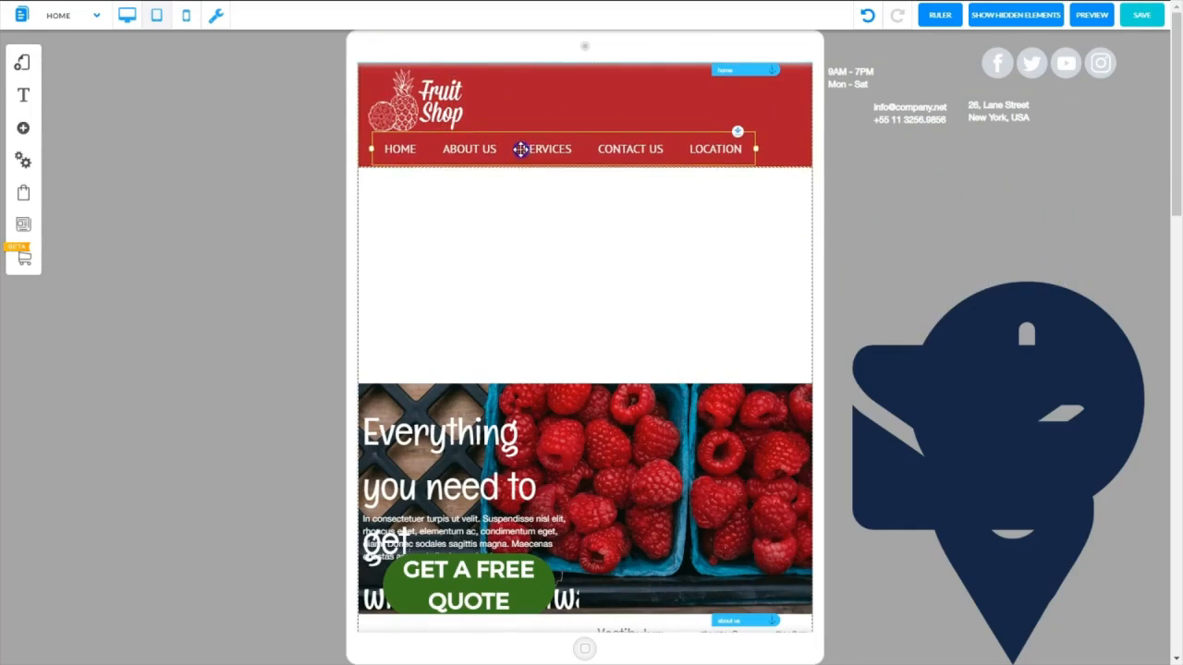
click(989, 58)
drag(1001, 62, 692, 113)
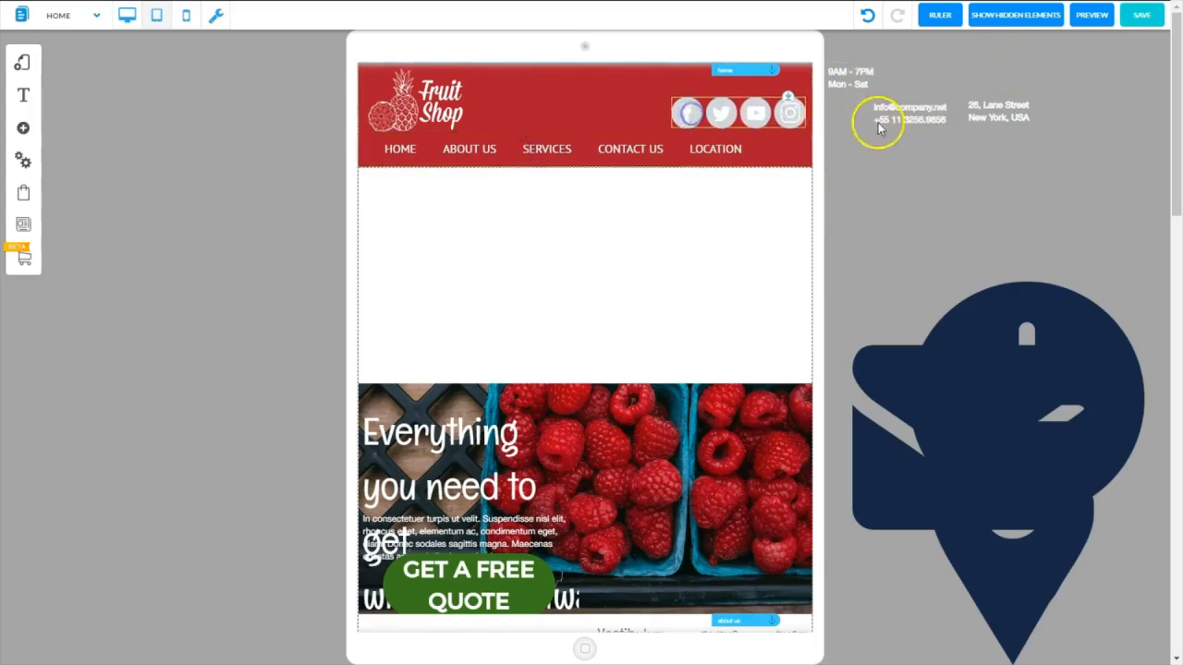
Narrow the contact text boxes and place the e-mail and phone, address and opening hours between the logo and social icons
click(913, 120)
drag(913, 119, 521, 101)
click(704, 98)
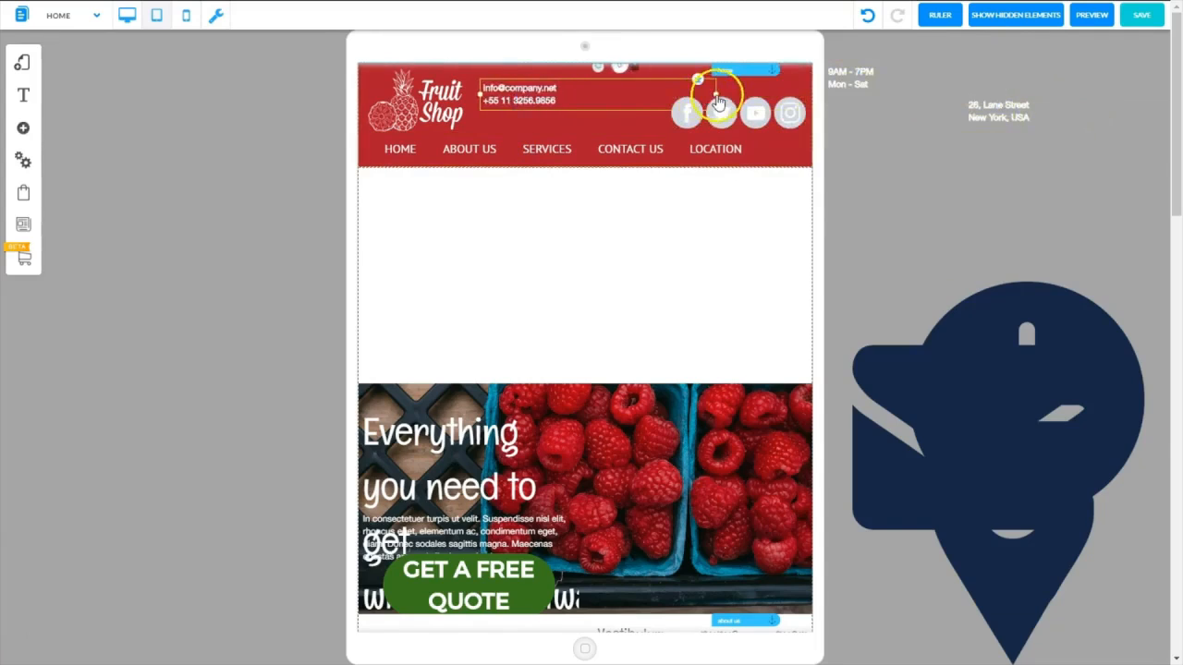
drag(716, 94, 668, 99)
drag(1016, 111, 889, 121)
drag(1074, 126, 583, 155)
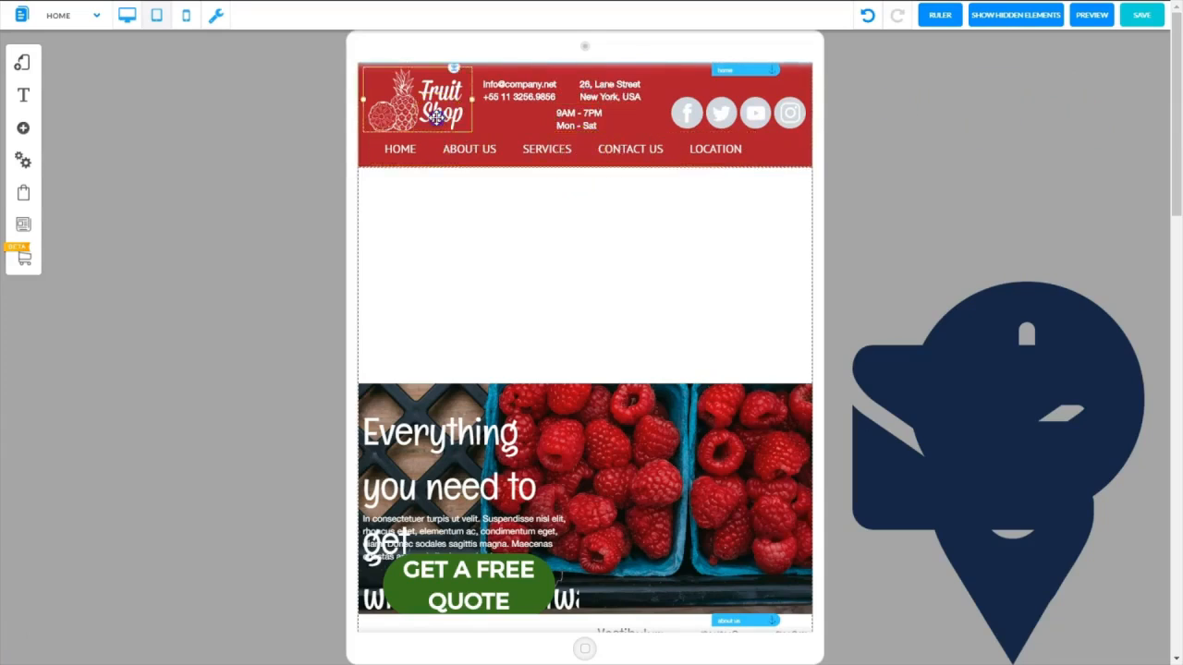
Nudge the logo and the navigation menu closer to the header's left edge
drag(437, 116, 430, 111)
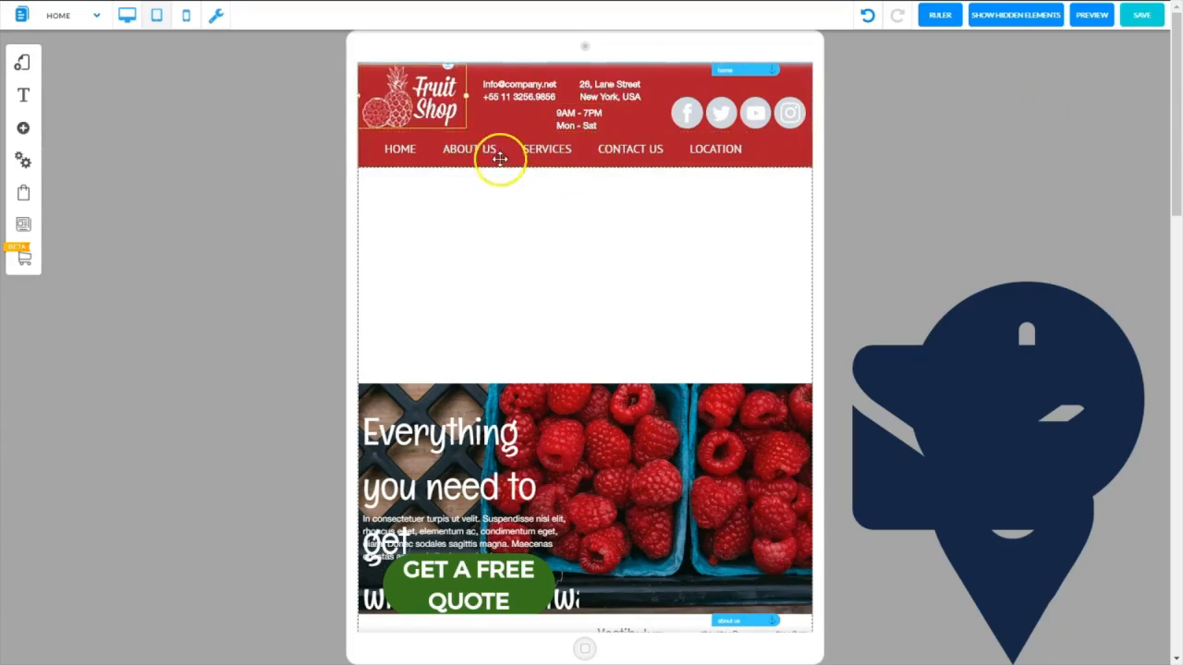
drag(502, 151, 498, 150)
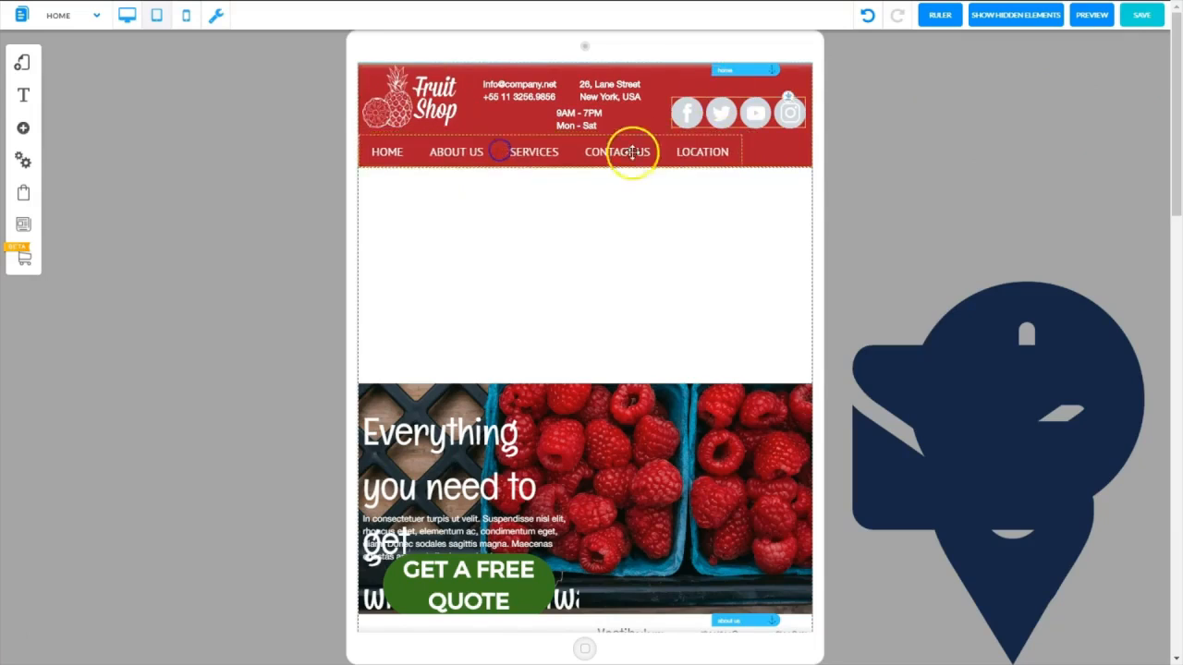
click(784, 151)
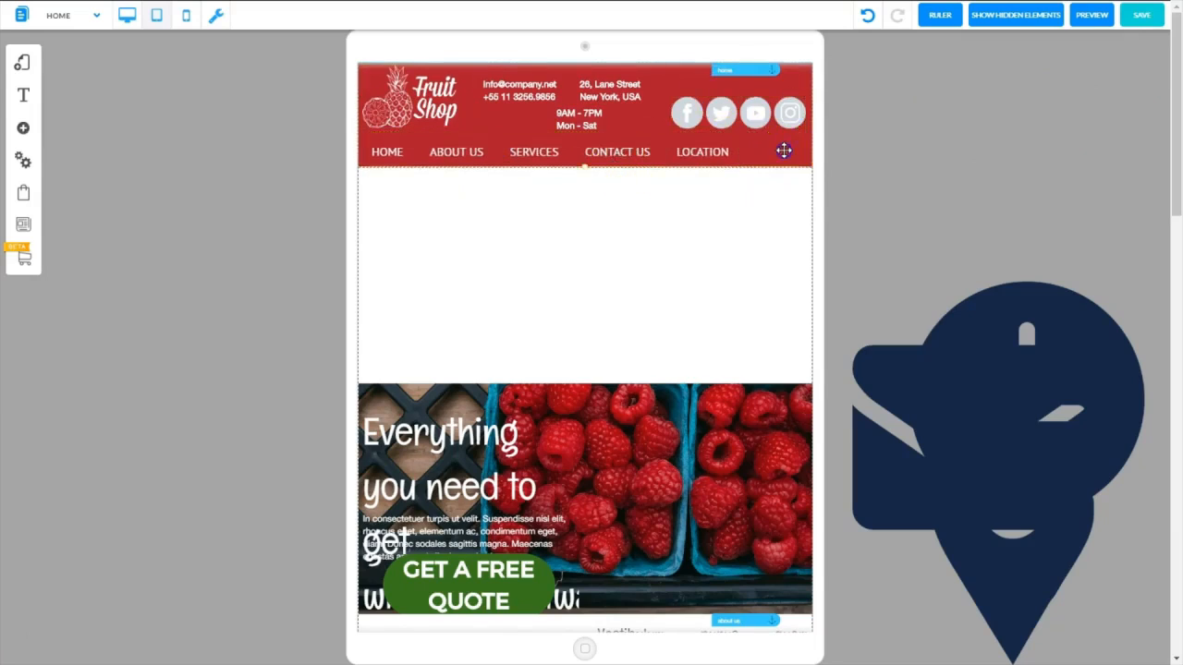
Make the red header taller with the home anchor at its top, and place the navigation menu along its lower part
drag(589, 151, 596, 128)
click(590, 158)
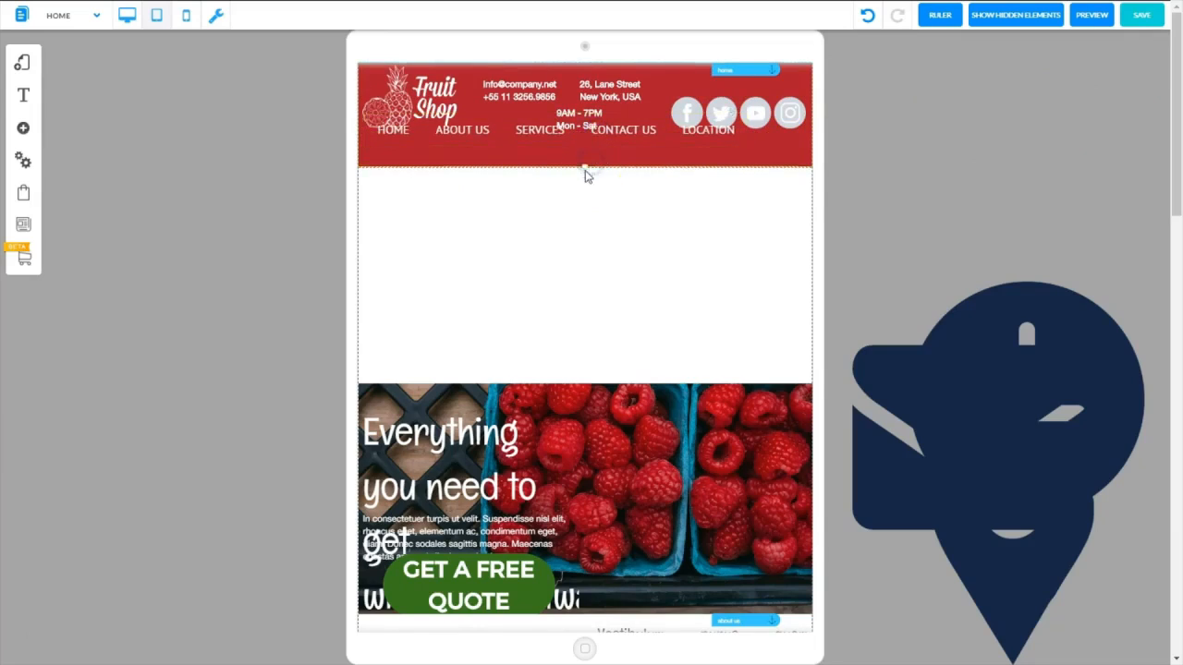
drag(585, 168, 585, 194)
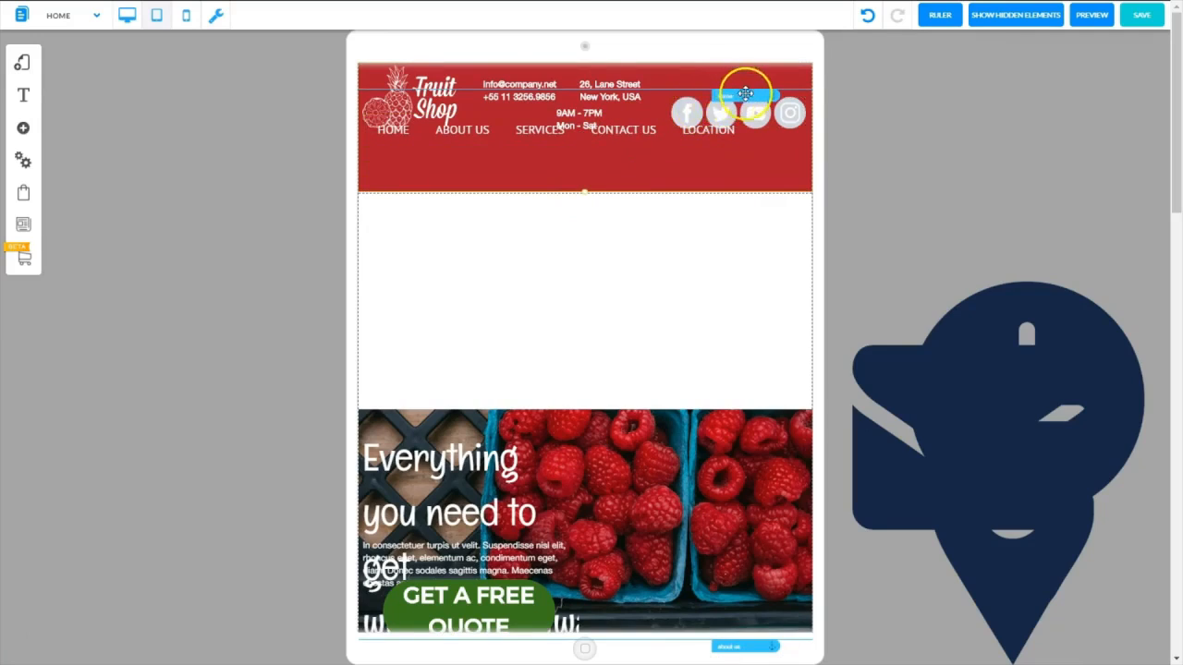
drag(744, 94, 747, 68)
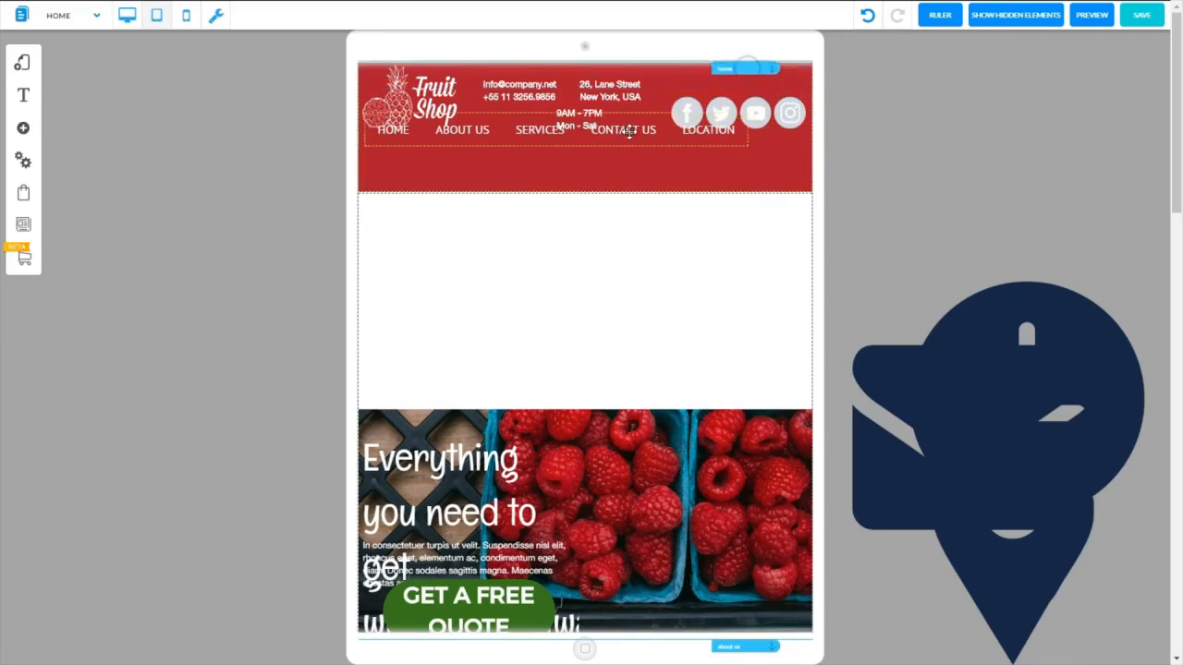
drag(629, 132, 625, 173)
Move the social media icons into the space between the contact texts and the navigation menu
click(607, 88)
drag(705, 117, 531, 119)
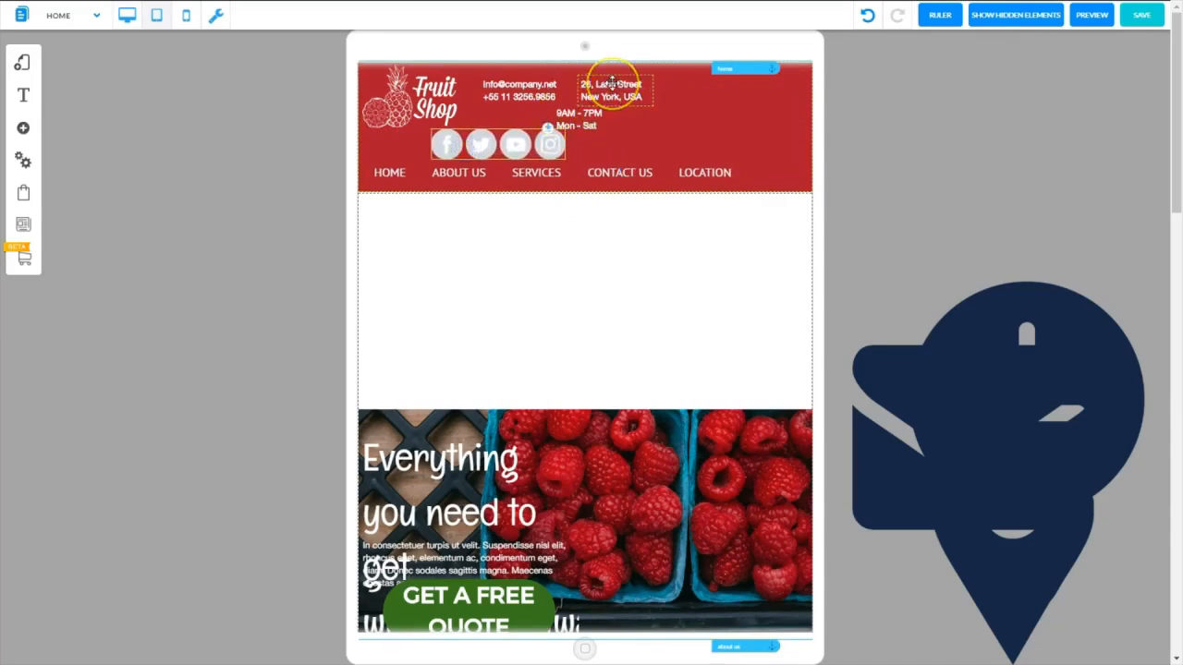
Move the address and opening hours toward the header's right side, and place a shrunken envelope icon beside the e-mail and phone text
drag(611, 89, 683, 89)
drag(578, 119, 746, 126)
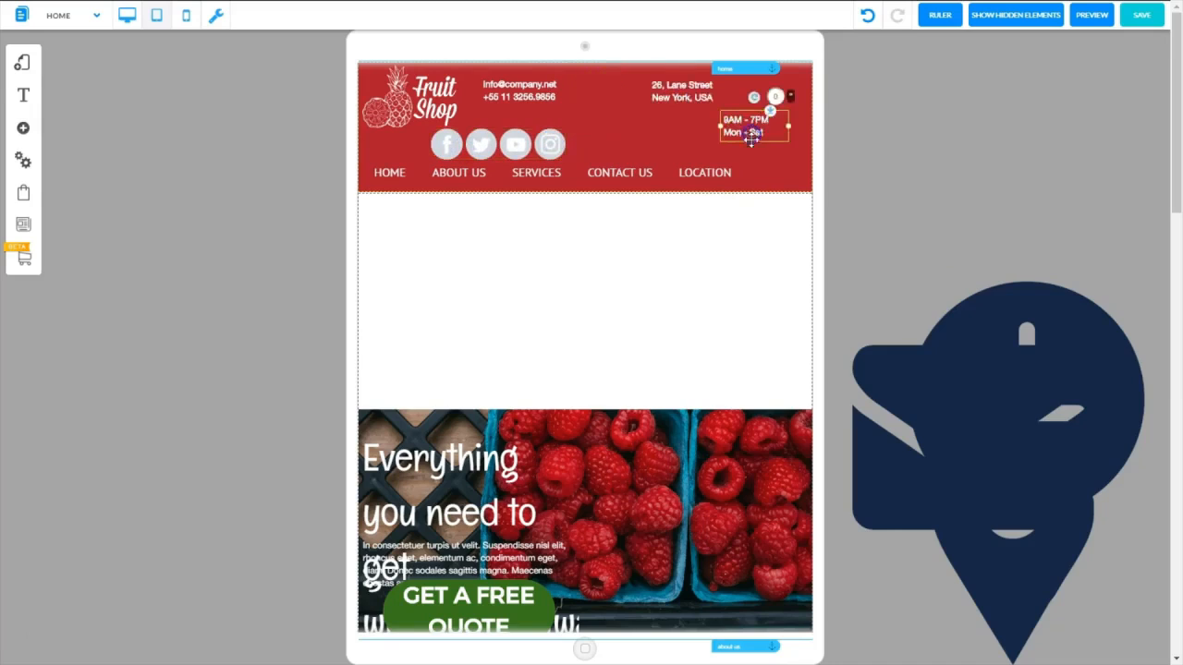
click(1021, 346)
drag(1021, 346, 1036, 120)
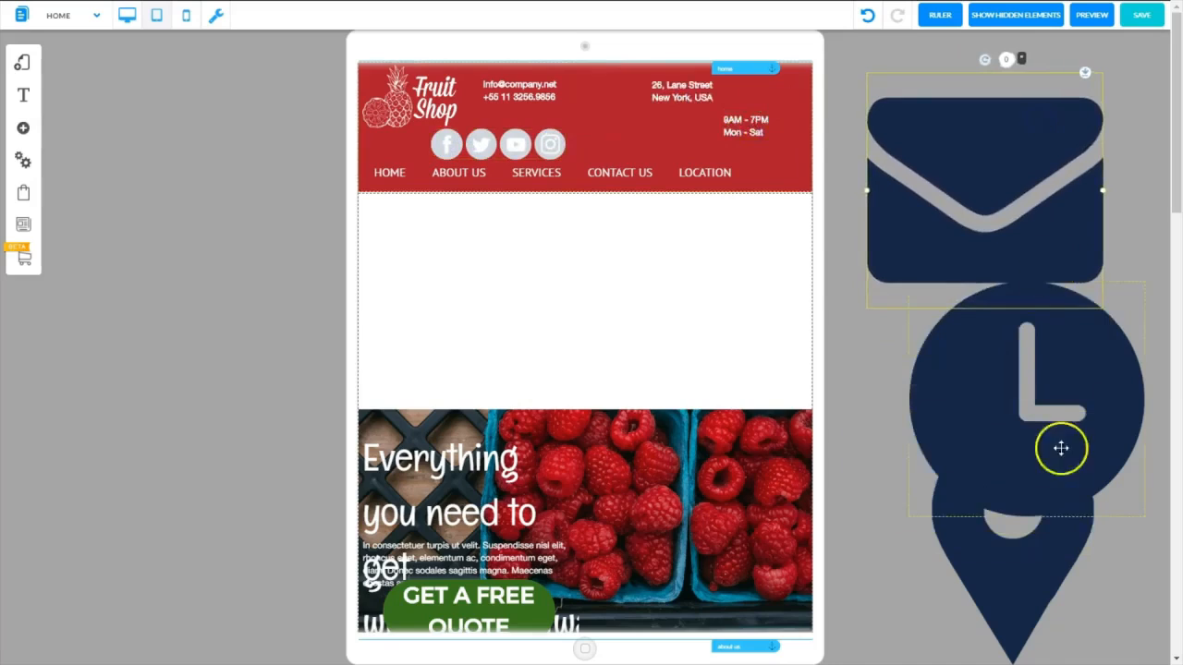
drag(869, 190, 597, 90)
Move the e-mail and phone text to the header's right end with the envelope icon beside it, shifting the opening hours and address clear
drag(762, 128, 637, 127)
drag(692, 95, 696, 144)
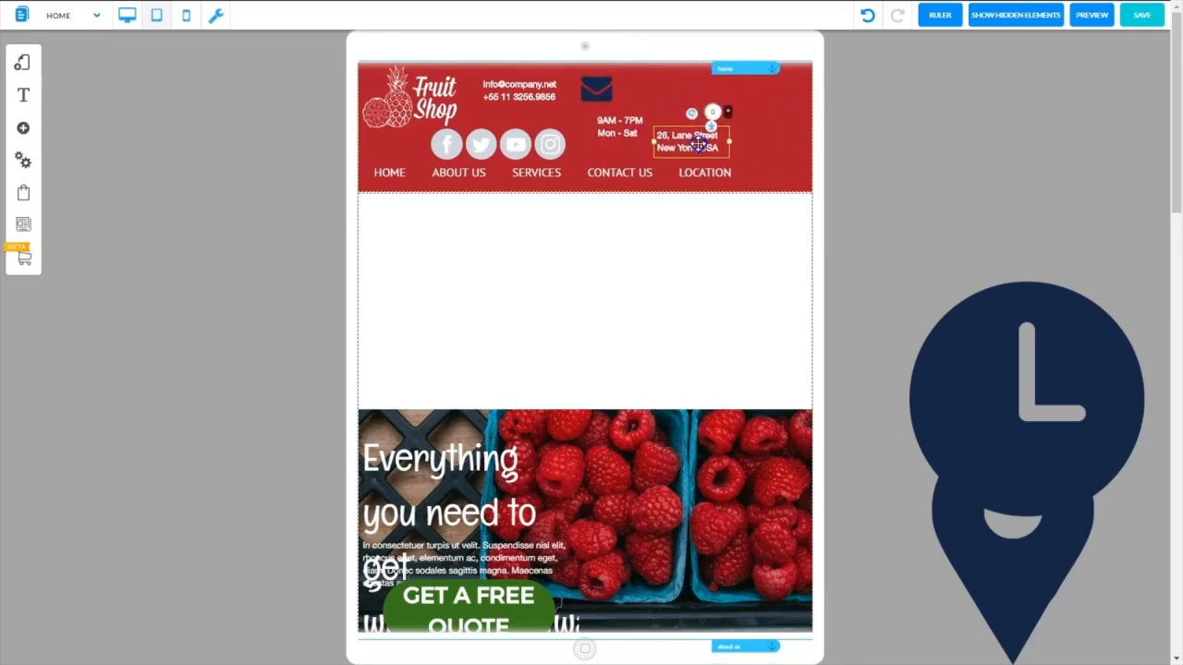
drag(519, 89, 762, 92)
drag(602, 90, 716, 96)
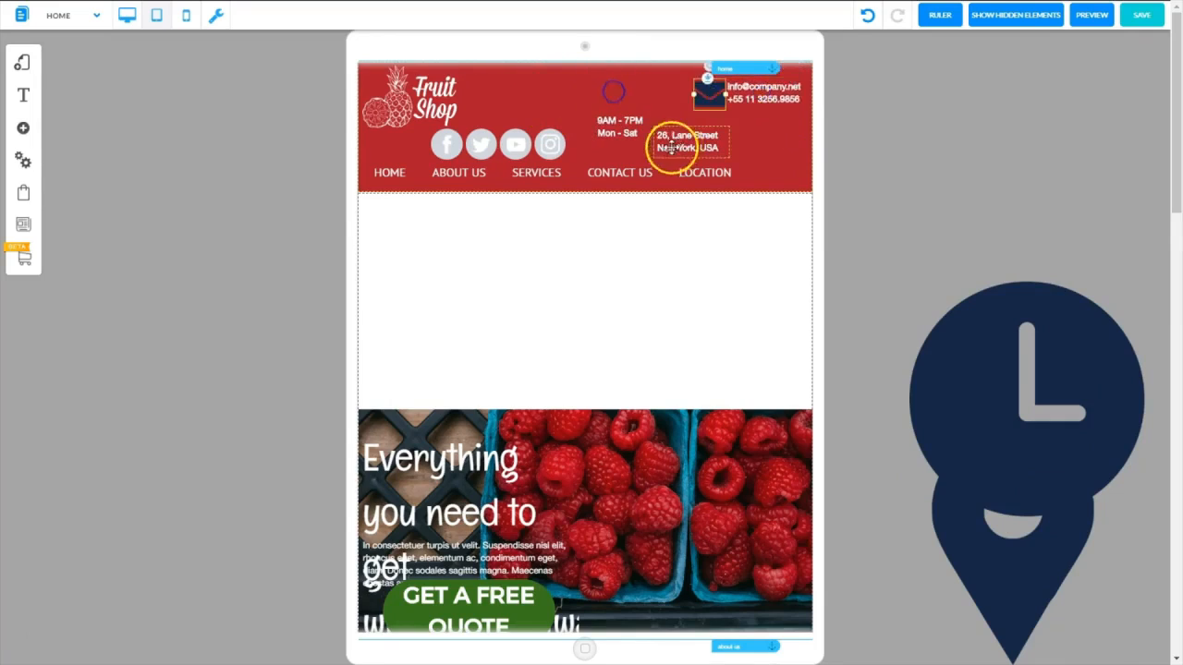
Place the opening hours to the left of the envelope icon, with a shrunken location pin icon in front of them
drag(626, 133, 655, 99)
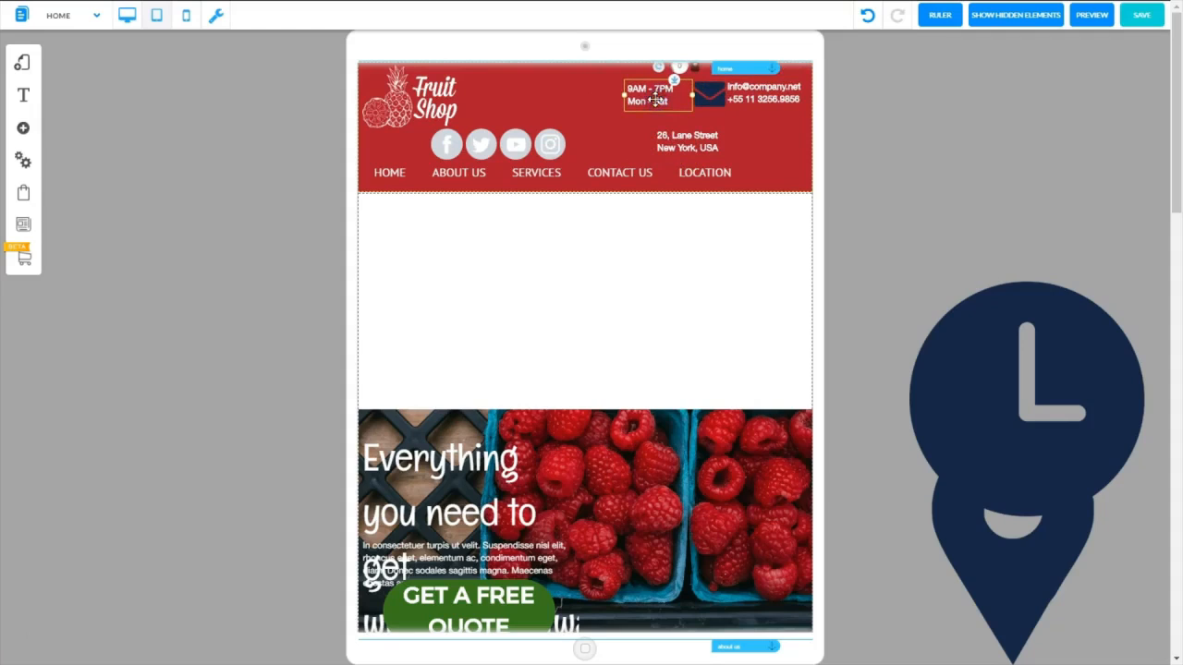
drag(992, 566, 961, 410)
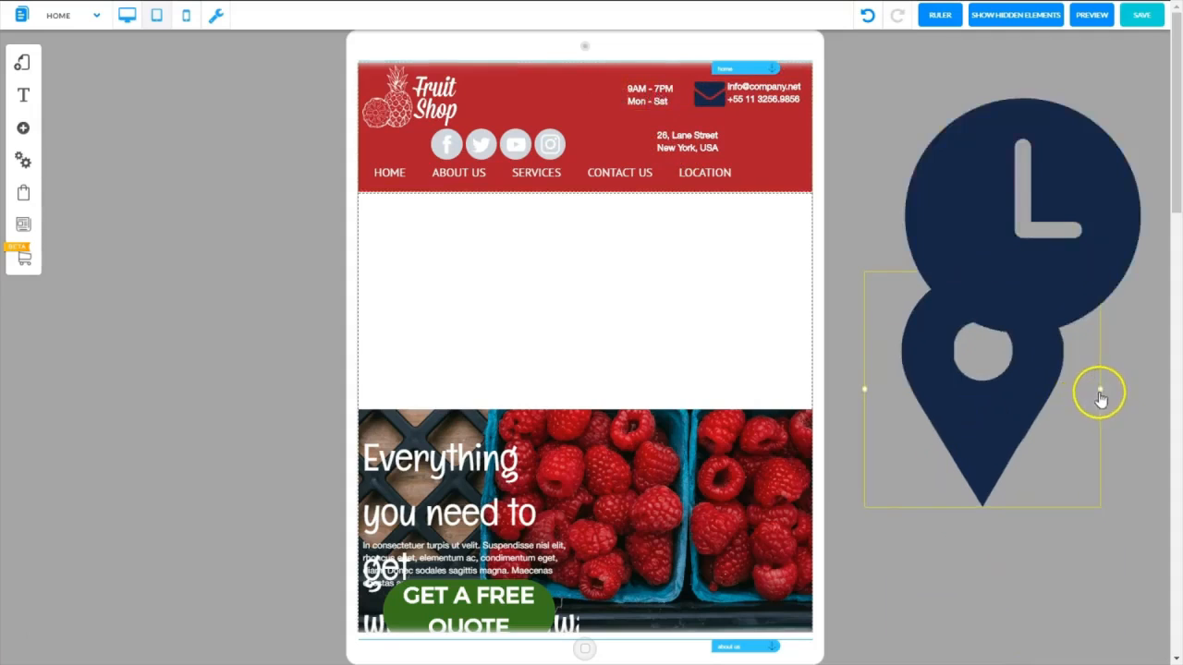
drag(1099, 397, 904, 344)
drag(882, 290, 607, 92)
Place the address to the left of the location pin, with a shrunken clock icon in front of it
click(695, 148)
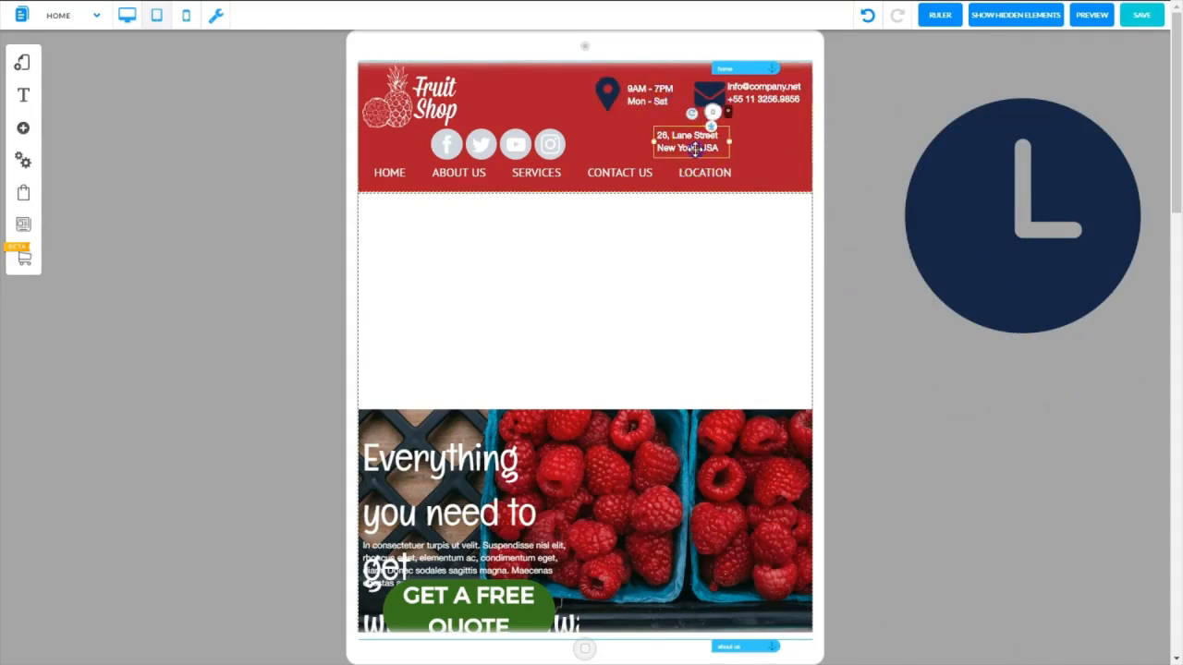
drag(695, 148, 556, 103)
click(1143, 222)
drag(1144, 218, 939, 184)
drag(919, 112, 615, 92)
Enlarge the logo and place the social media icons beneath the address and opening hours
click(776, 92)
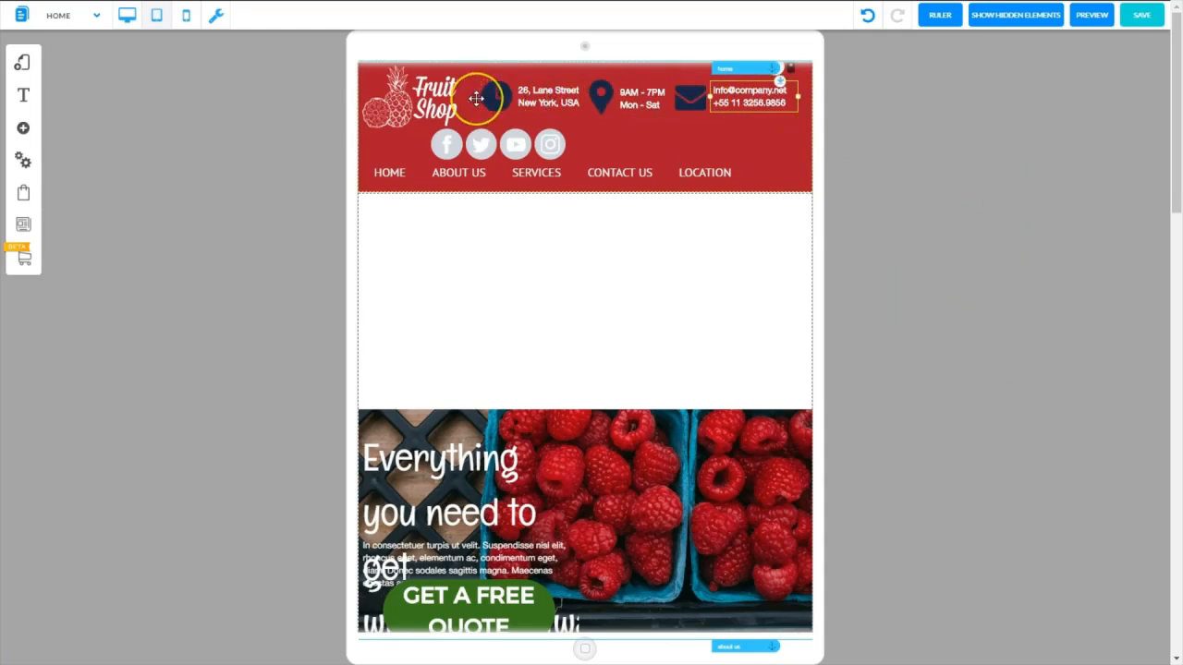
drag(462, 129, 577, 143)
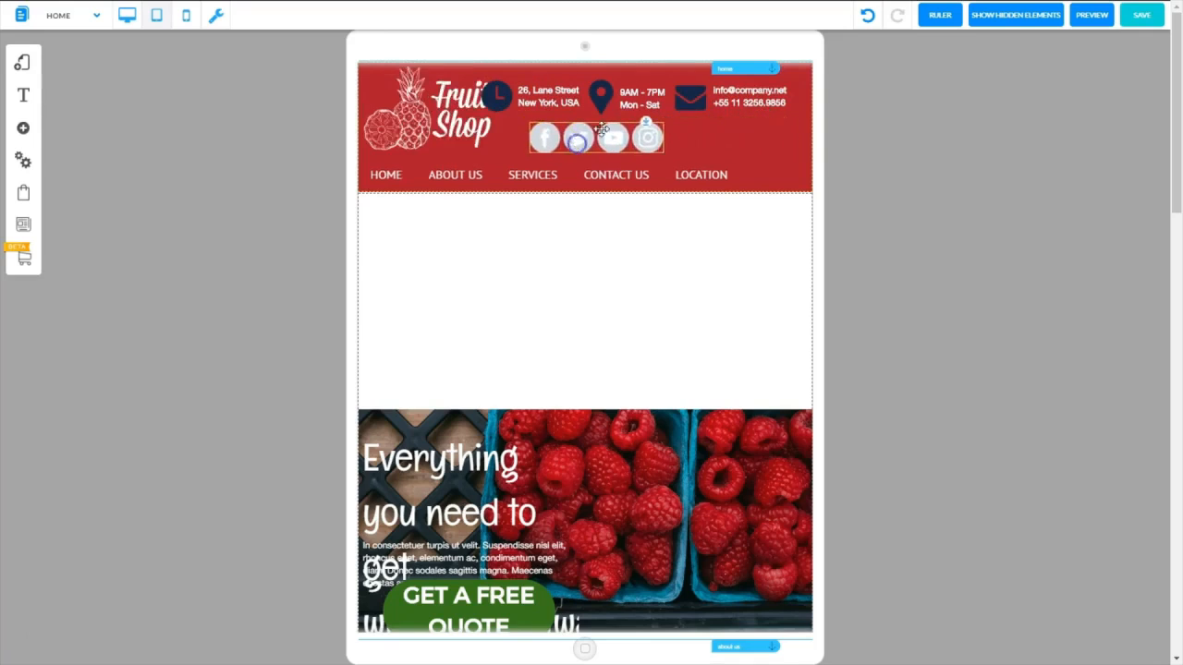
Shift the envelope icon toward the header's right edge and place the e-mail and phone text below it
click(755, 103)
drag(755, 102, 765, 98)
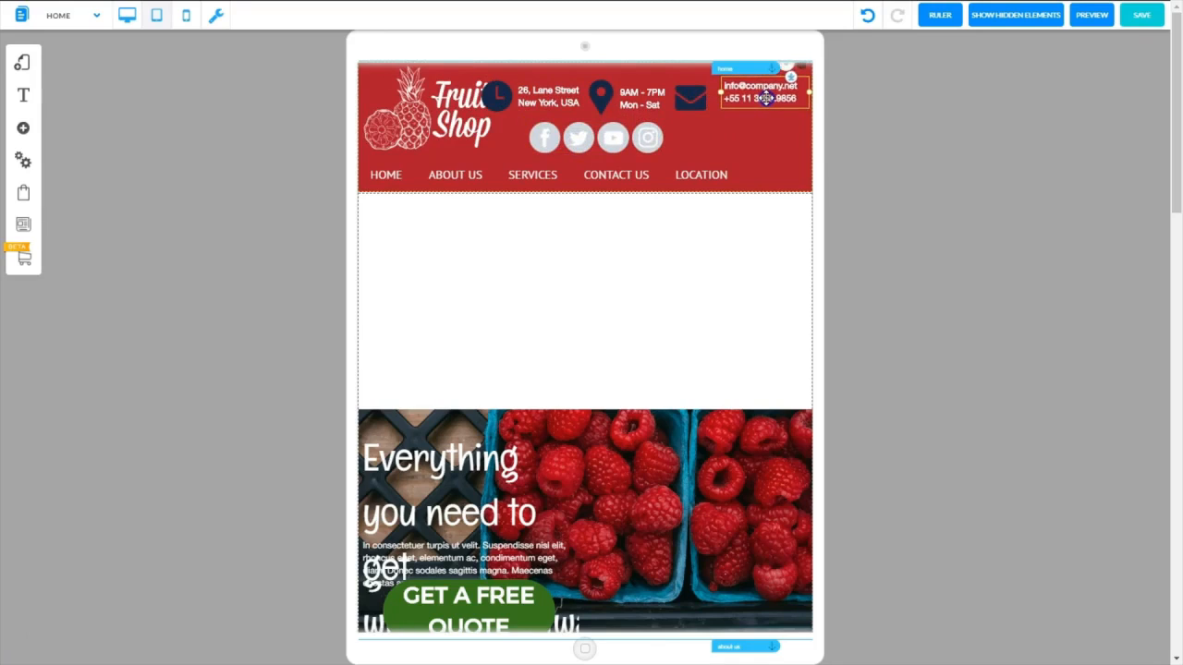
click(701, 99)
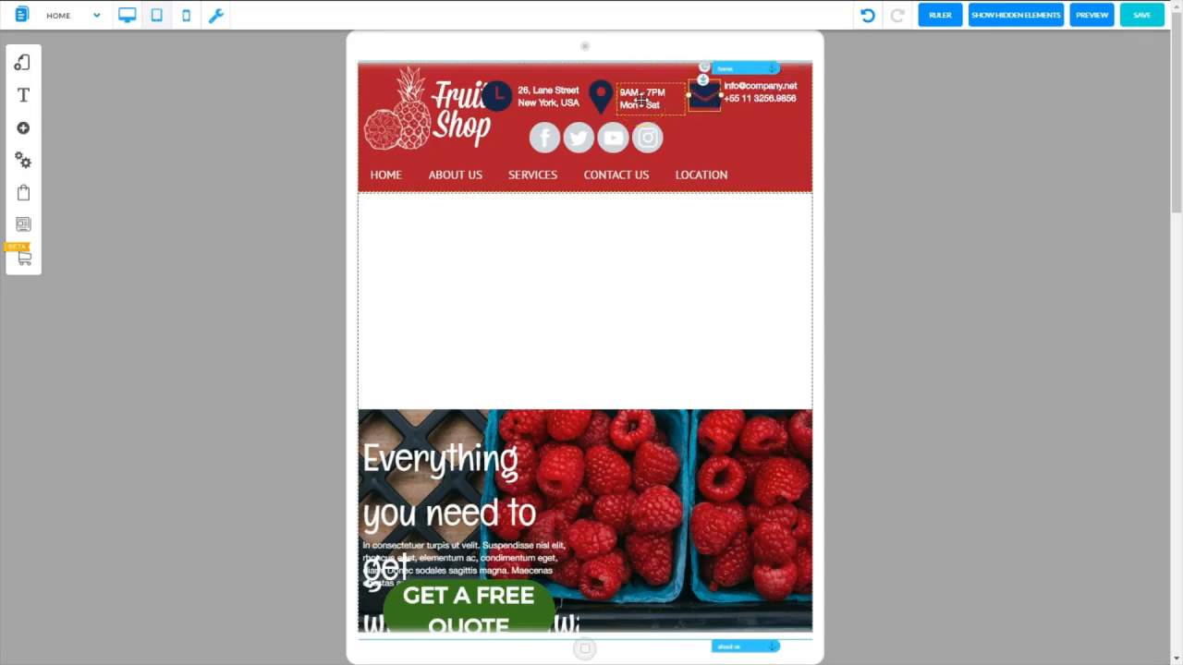
click(772, 96)
drag(774, 96, 776, 147)
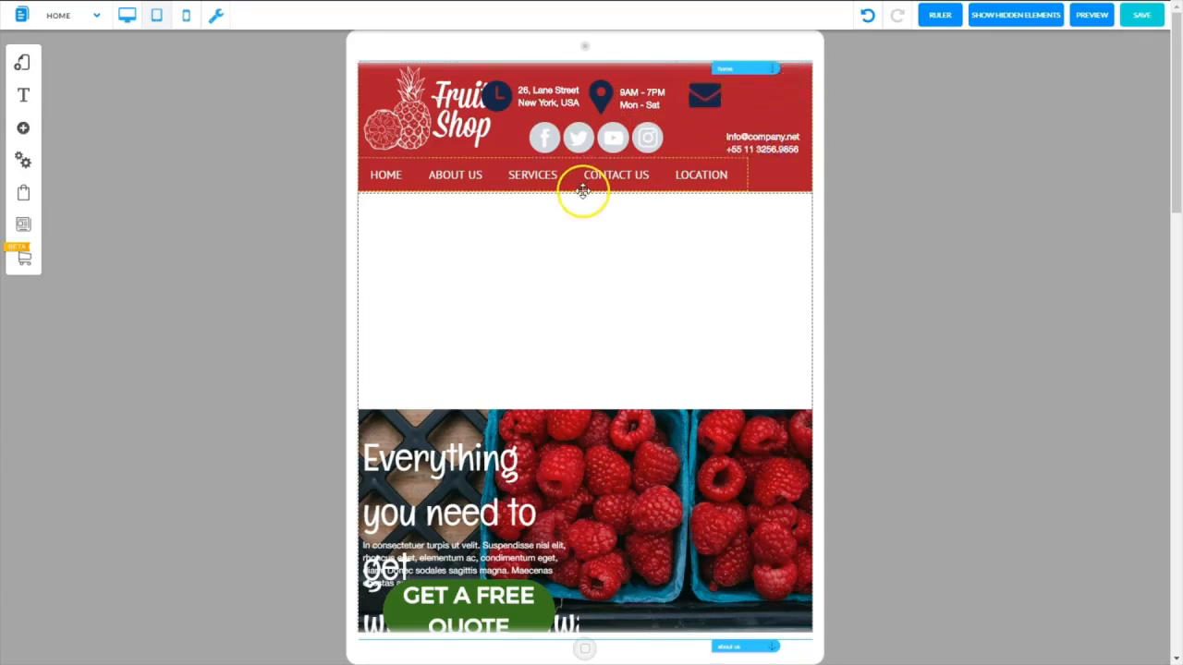
Make the red header taller with the home anchor at its top, and center the navigation menu along its lower edge
drag(582, 190, 579, 175)
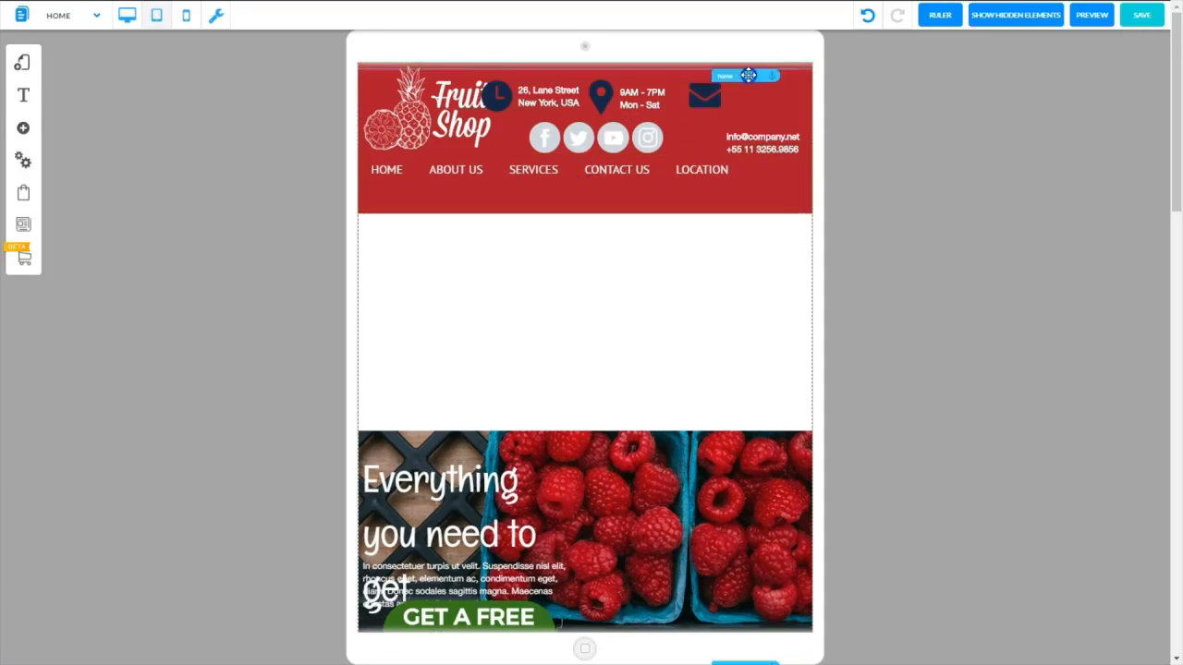
drag(748, 75, 748, 69)
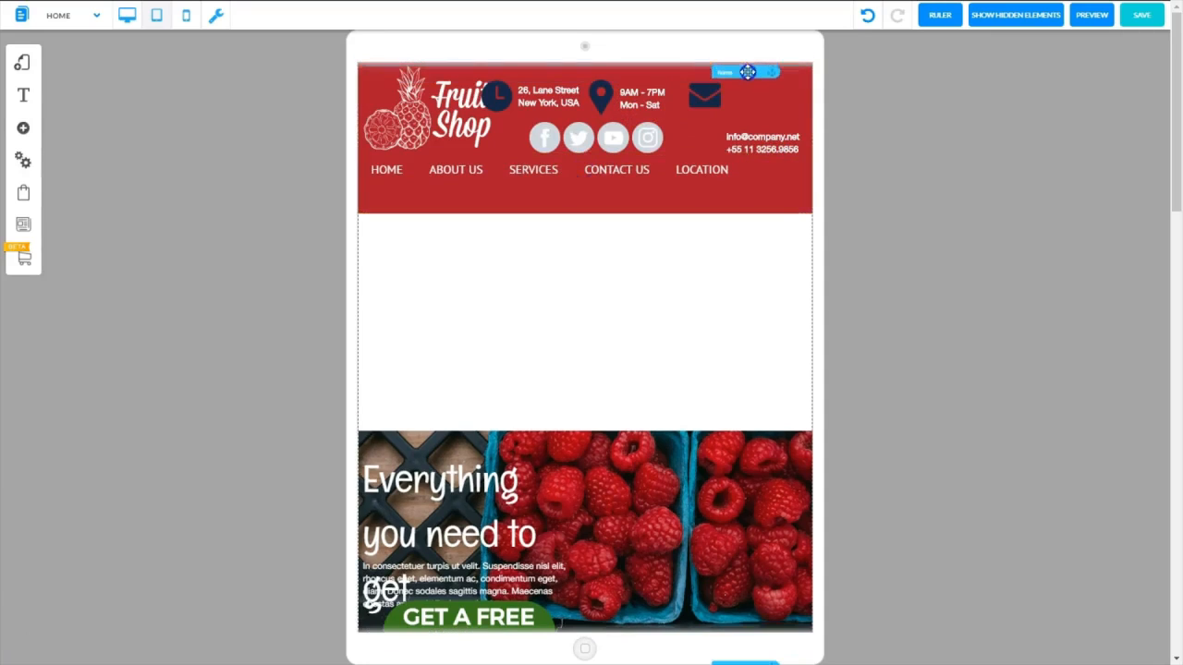
drag(614, 170, 649, 200)
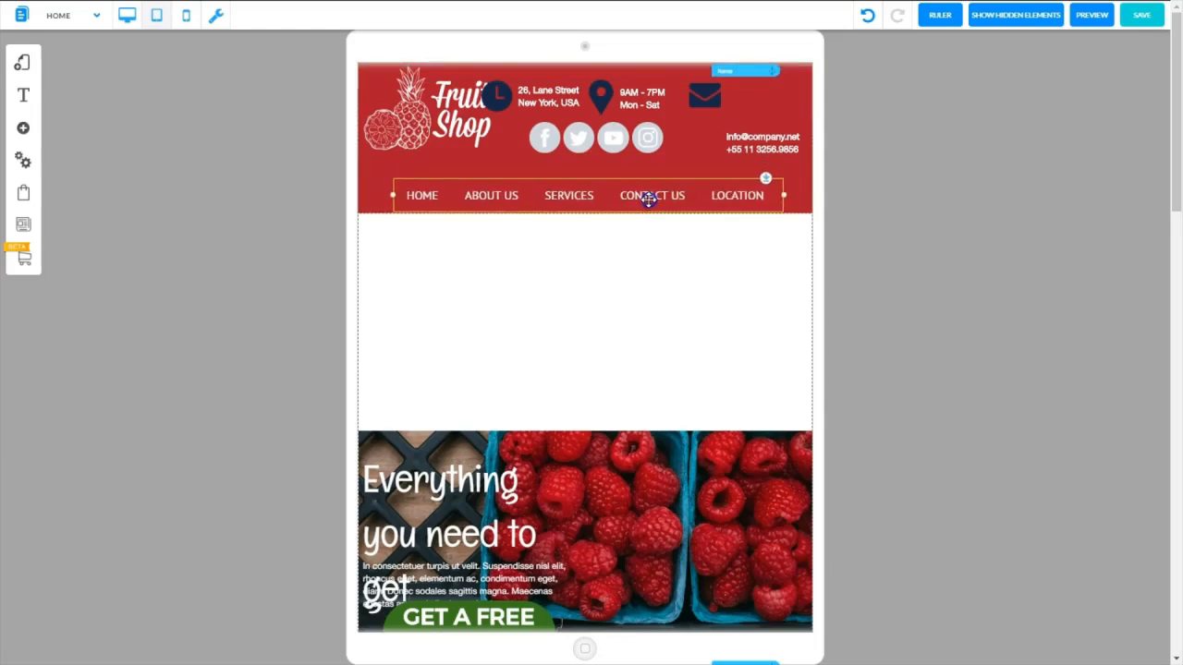
Shrink the logo clear of the clock icon, and place the e-mail and phone text beside the envelope with the social media icons beneath
click(443, 120)
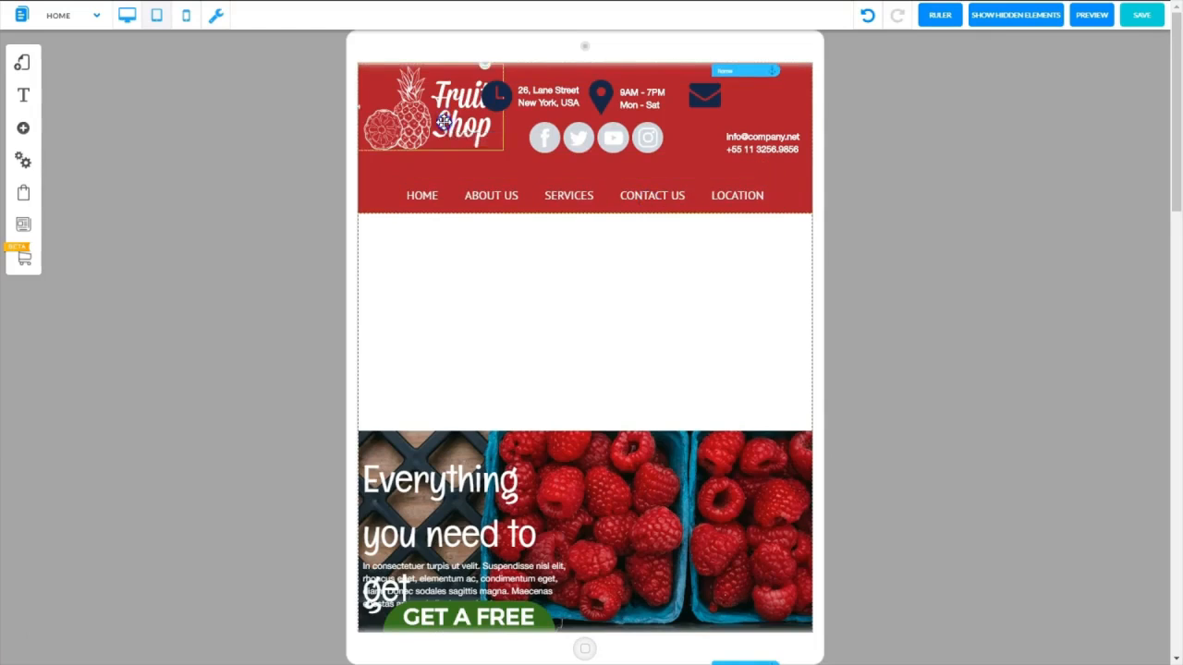
mouse_move(444, 121)
mouse_down()
mouse_move(455, 133)
mouse_move(503, 120)
mouse_move(467, 131)
mouse_move(437, 112)
mouse_up()
drag(629, 129, 763, 146)
drag(479, 101, 484, 108)
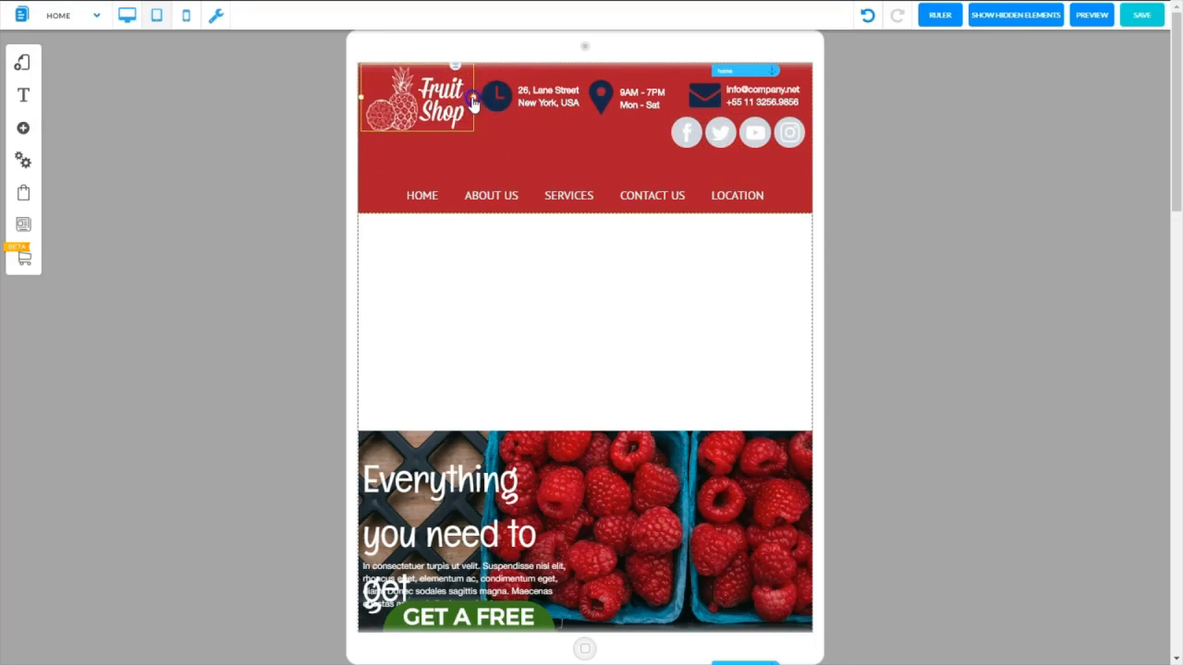
Set the social network bar's size to 45 px and align it beneath the e-mail and phone text
click(725, 131)
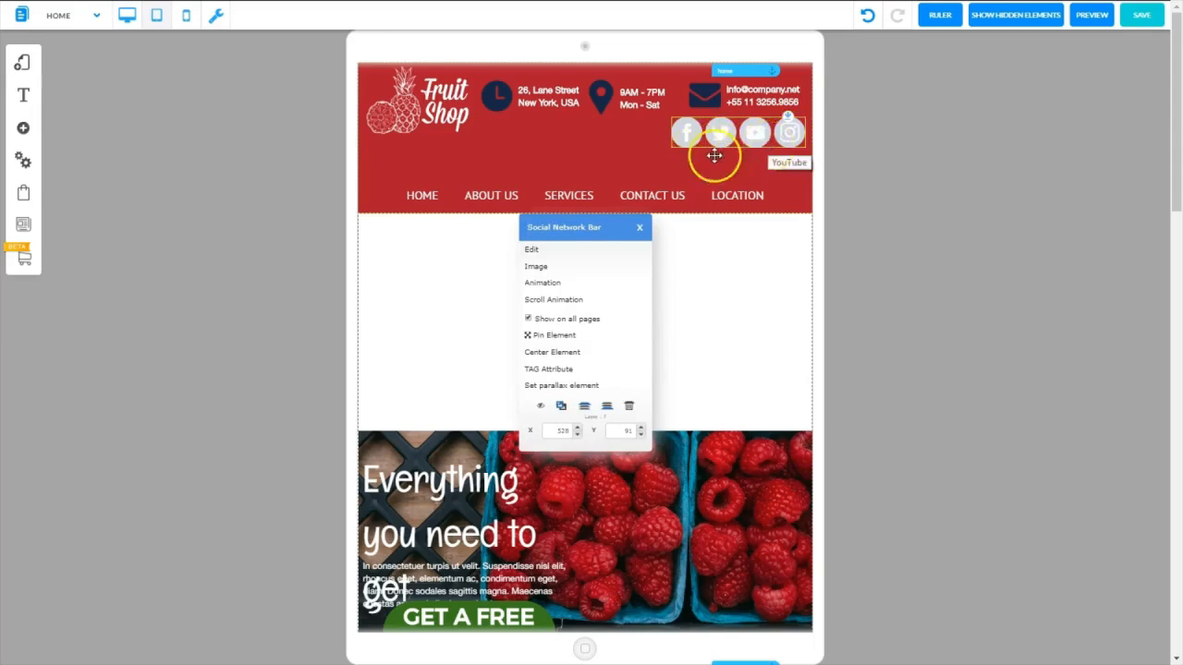
click(533, 251)
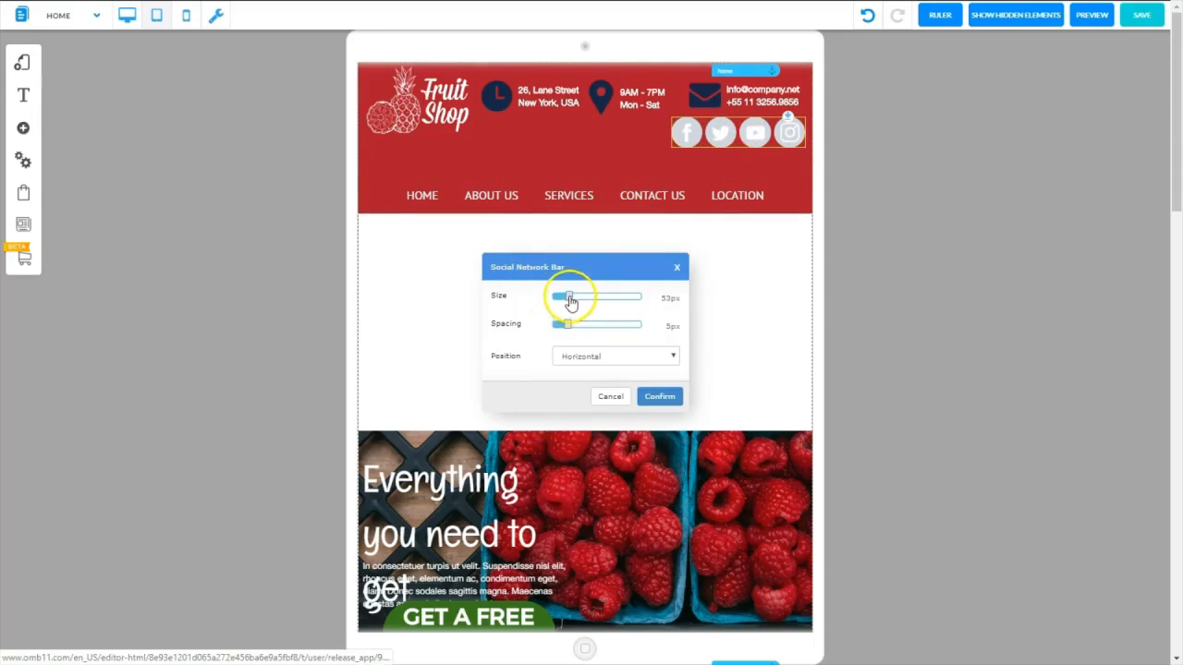
drag(570, 297, 565, 296)
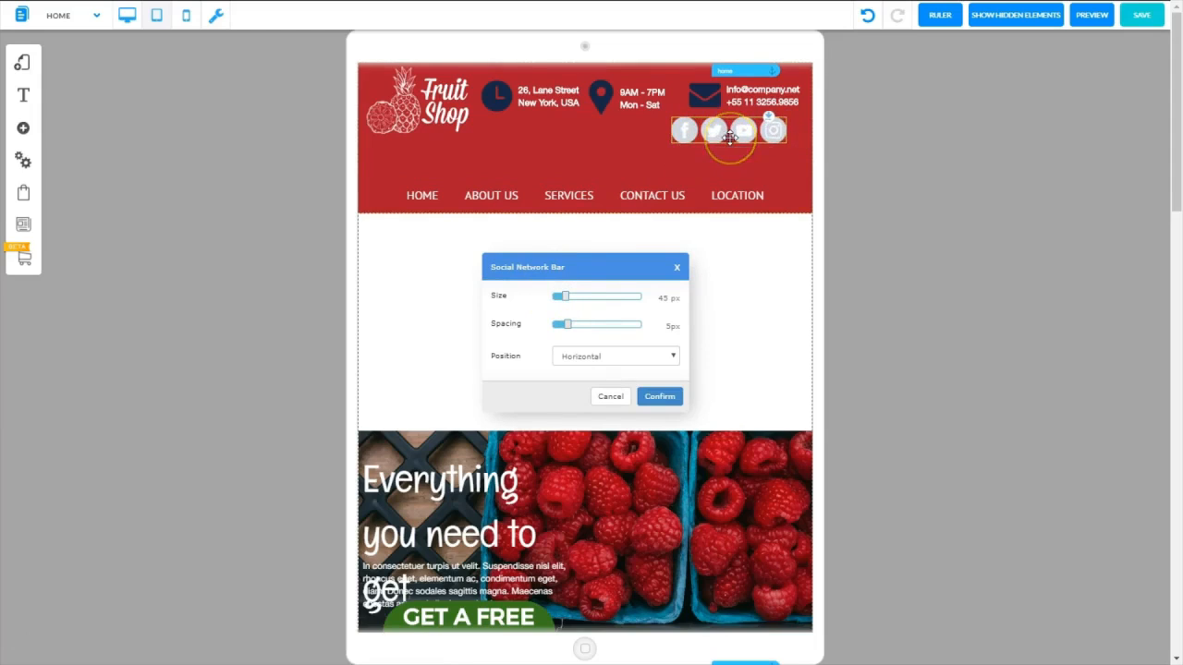
click(660, 396)
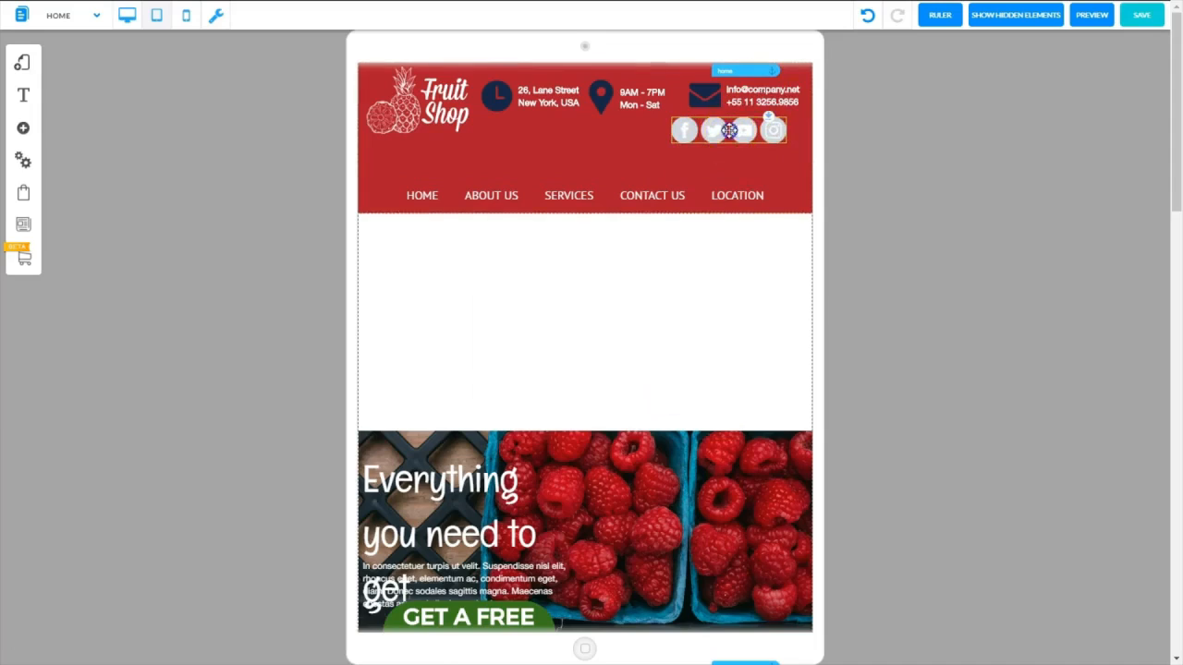
drag(729, 131, 742, 128)
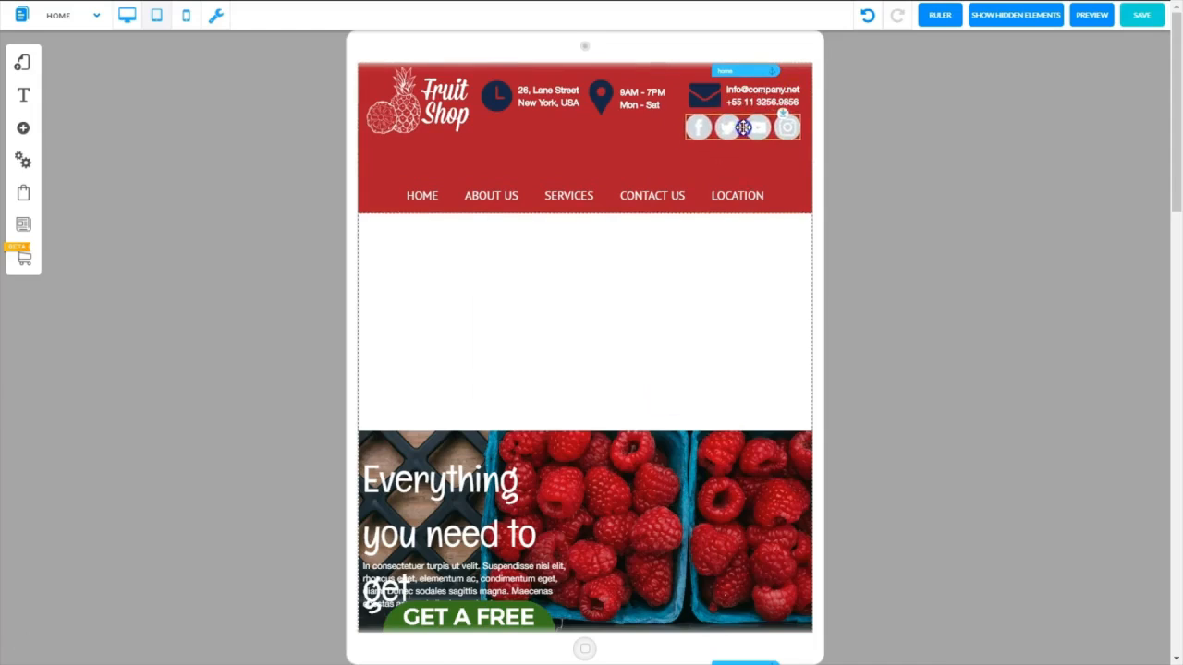
Move the navigation menu up, closer to the social media icons
click(658, 202)
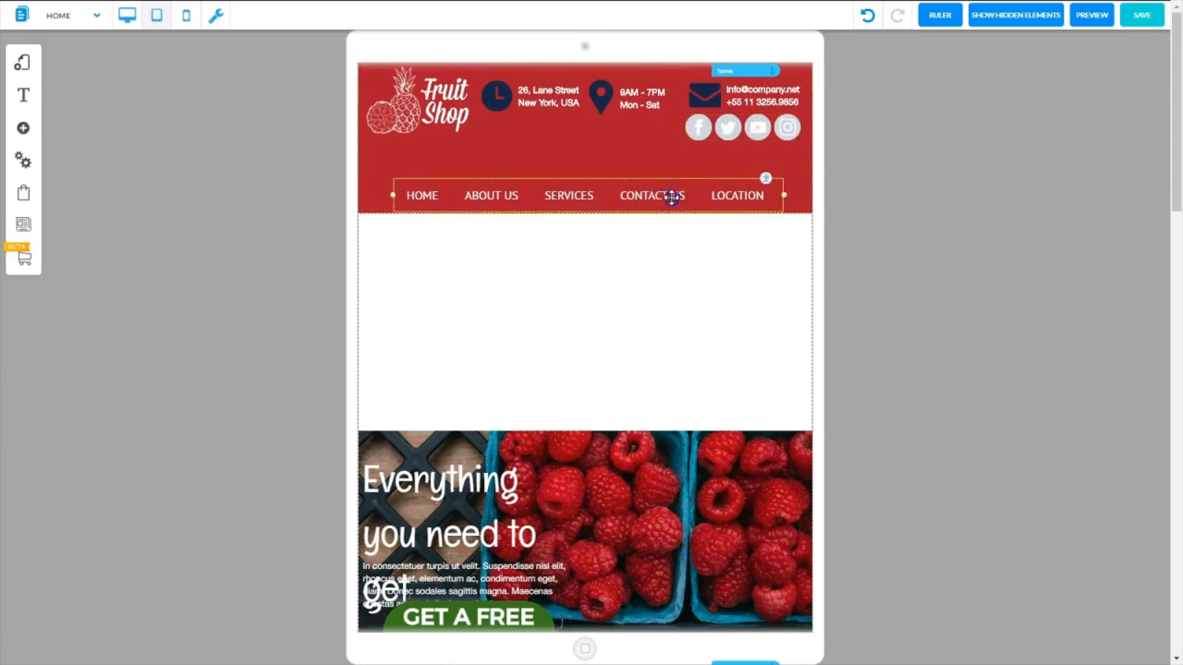
drag(672, 197, 673, 169)
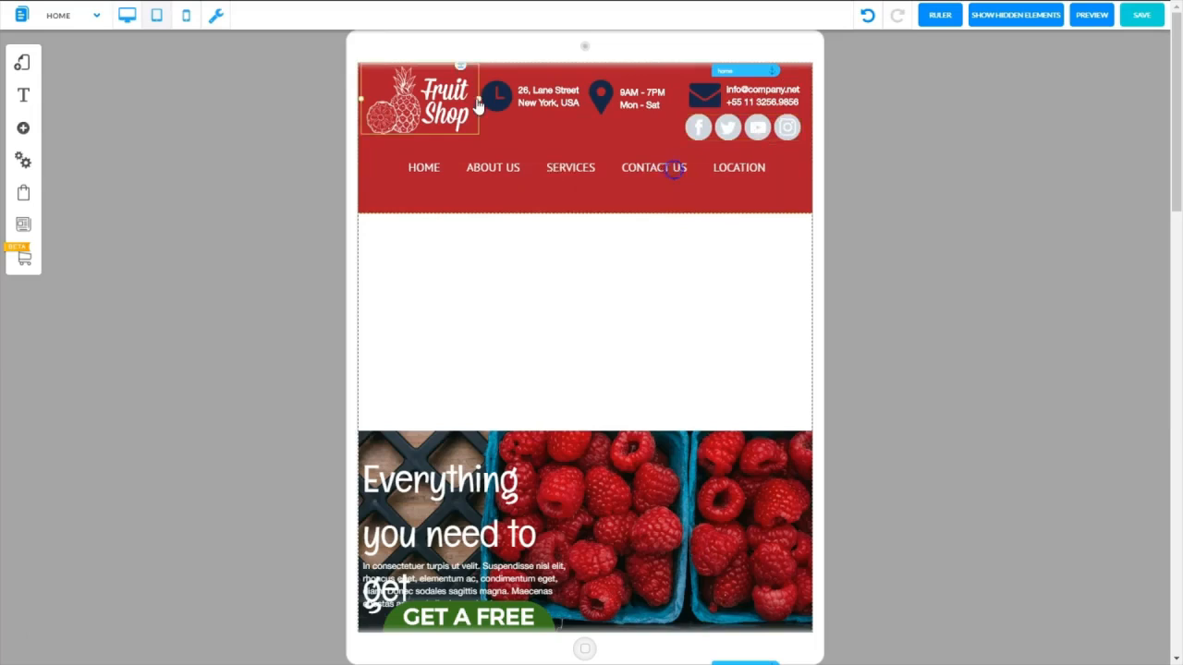
Enlarge the logo and fit the shrunken contact icons and their texts beside it, keeping the navigation menu just below
drag(478, 99, 490, 114)
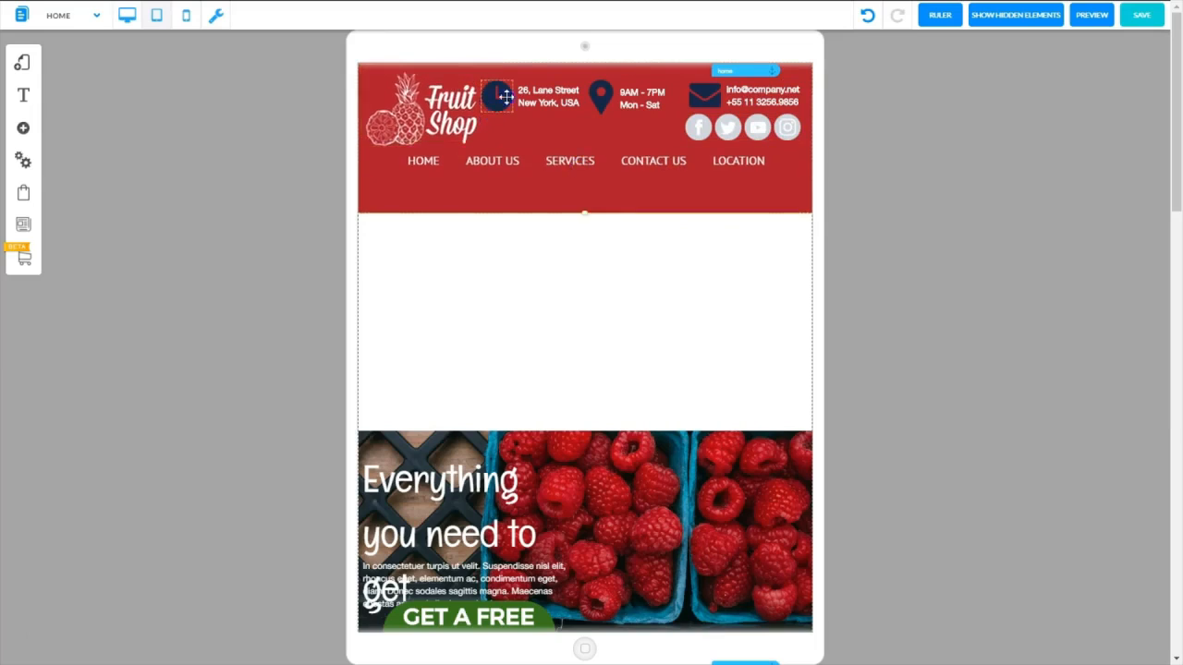
click(506, 96)
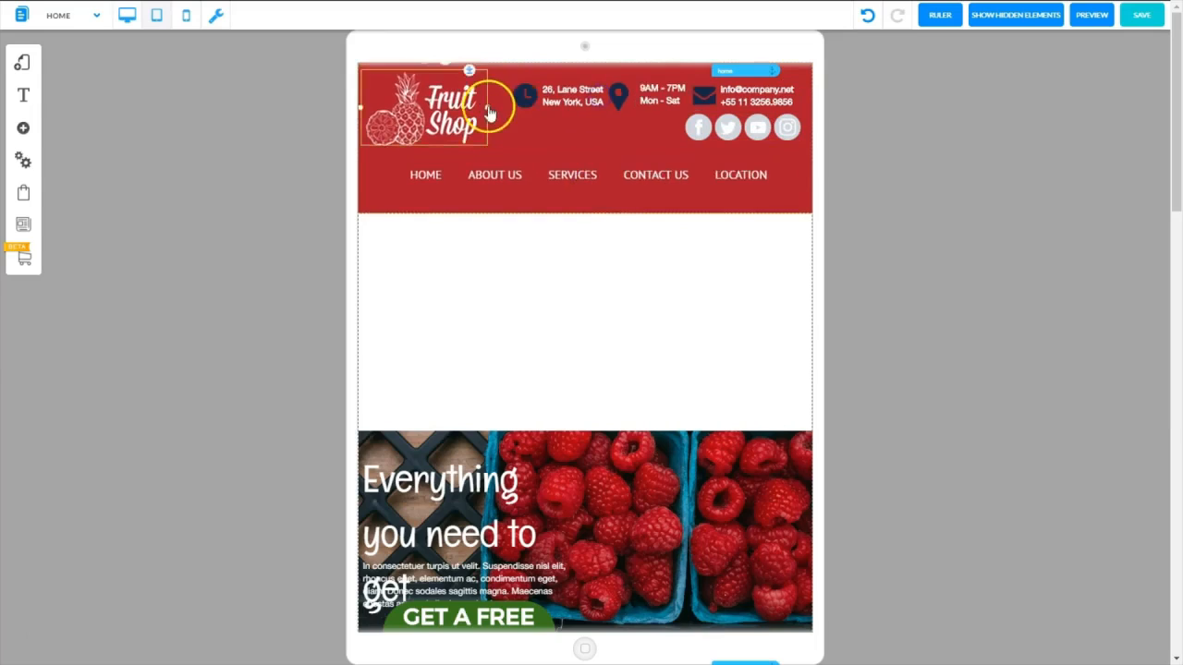
drag(489, 110, 505, 118)
click(596, 175)
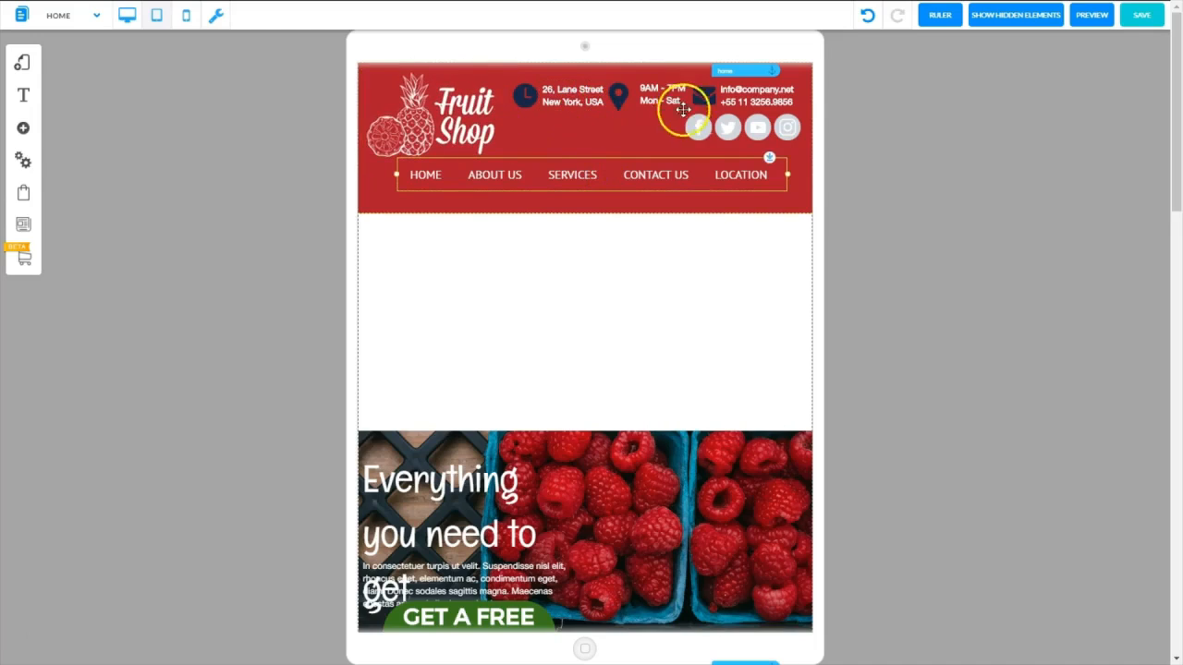
Lower the social media icons slightly and shorten the red header to end just below the navigation menu
click(735, 125)
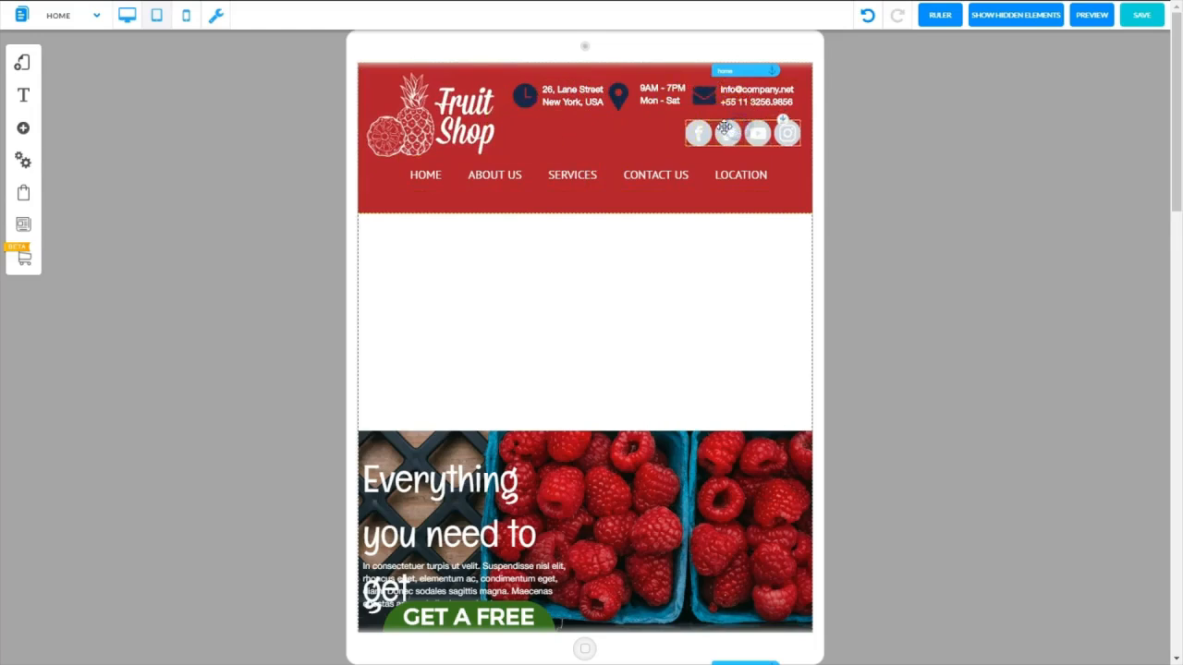
drag(725, 128, 595, 208)
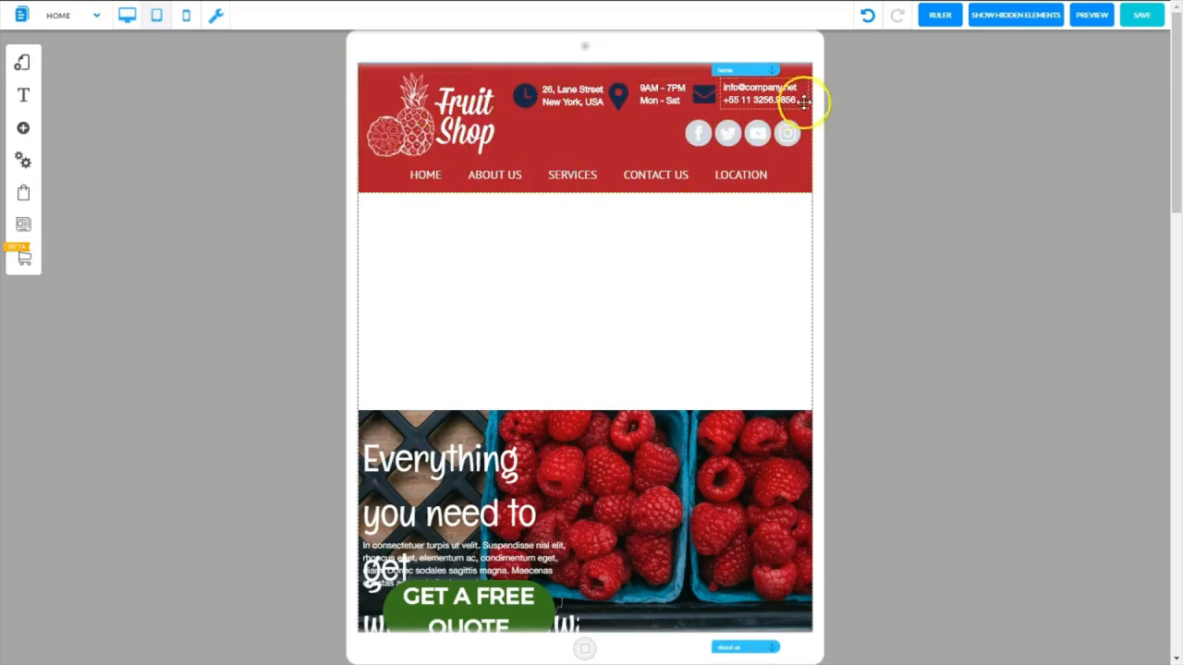
In the desktop view, align the social media icons under the e-mail contact and save, then return to the tablet view and save
click(128, 19)
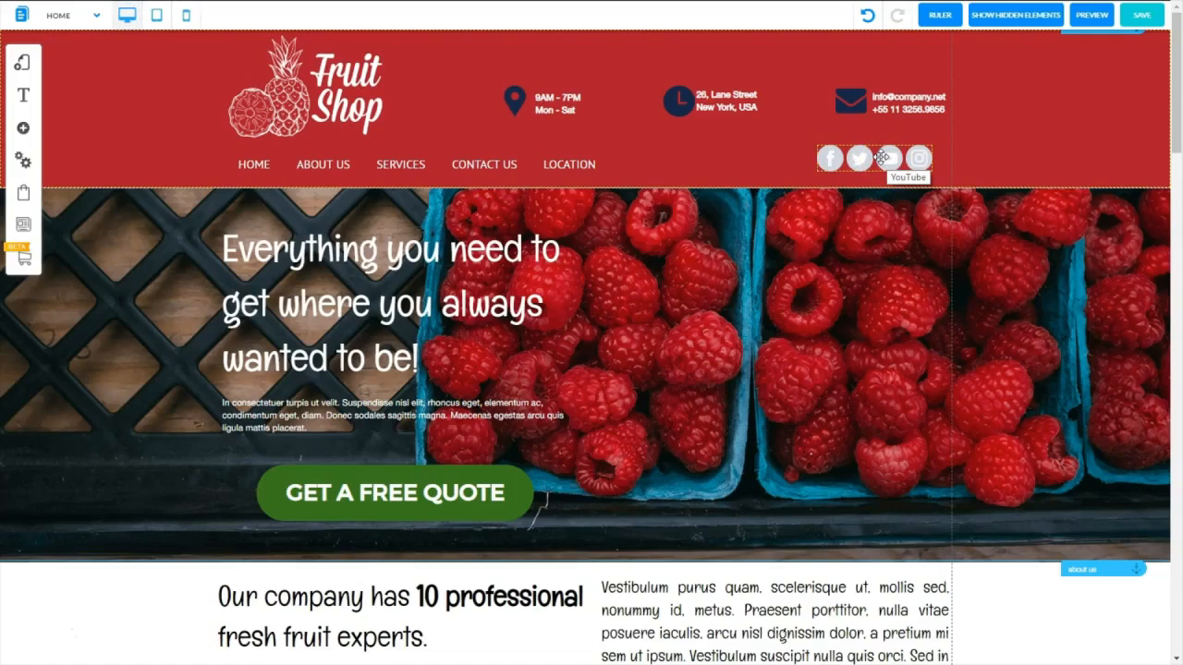
drag(881, 158, 899, 162)
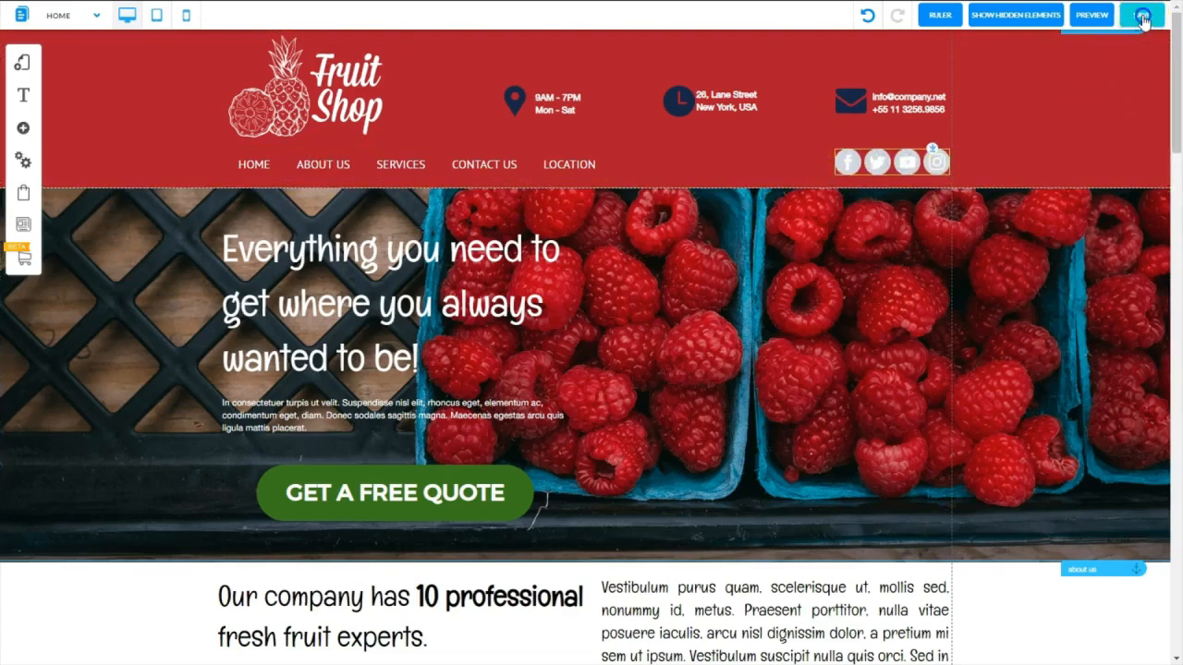
click(159, 16)
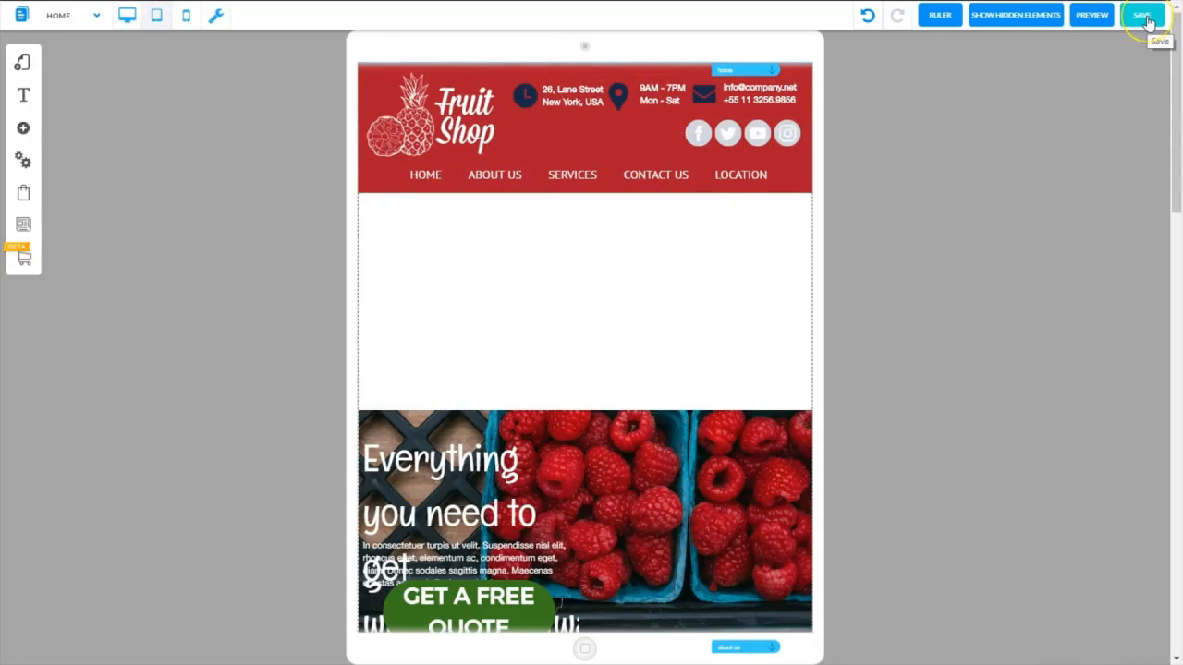
click(1145, 20)
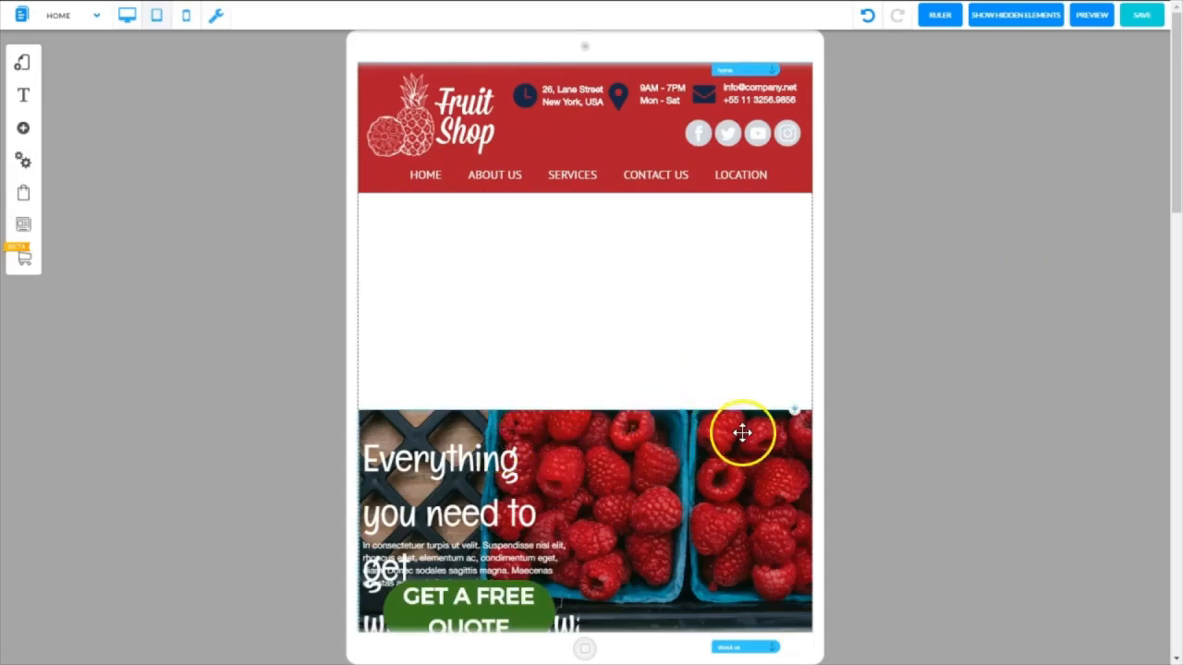
Move the raspberry banner and the content below it up against the bottom of the red header
drag(799, 422, 797, 190)
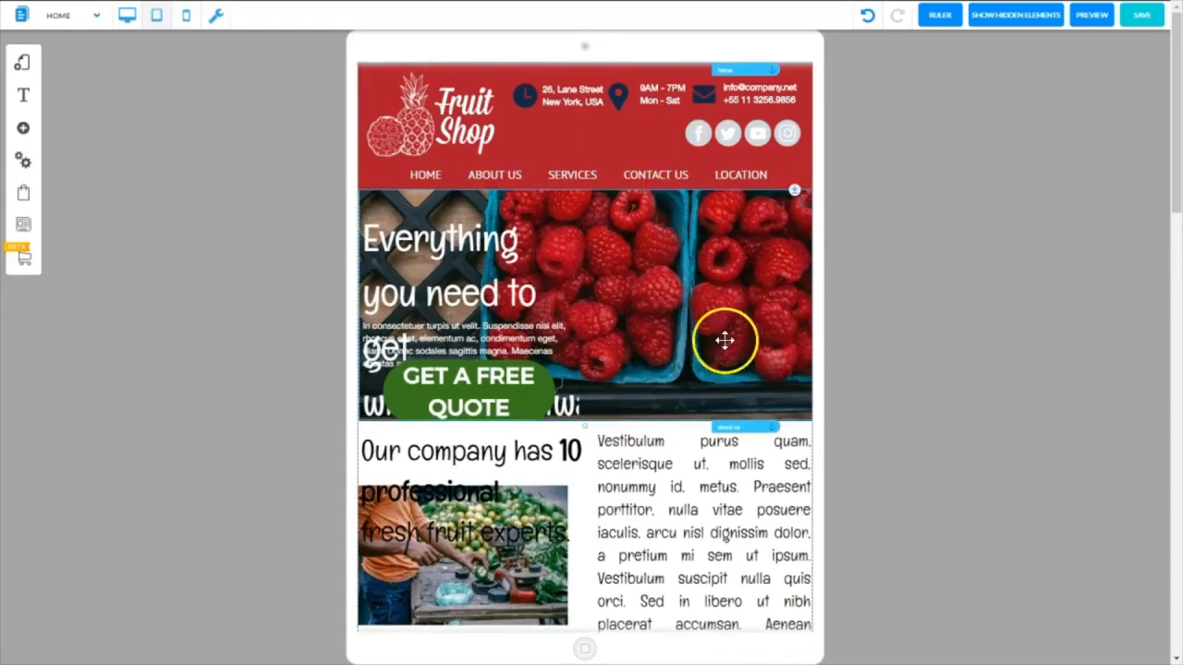
click(675, 427)
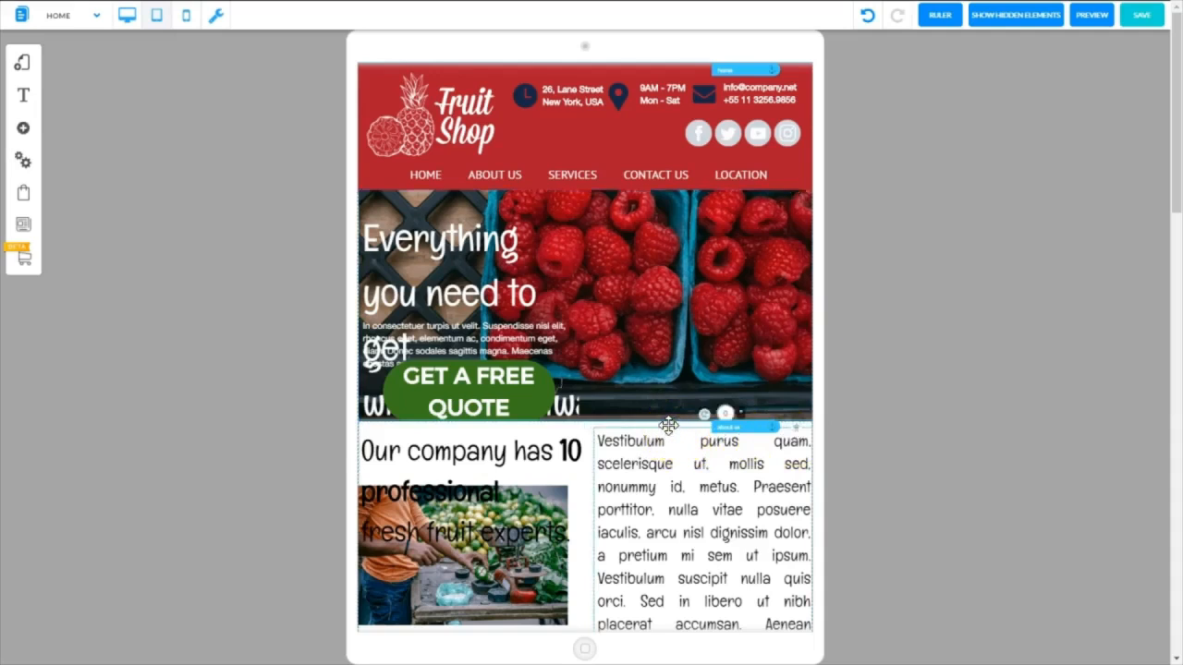
click(377, 436)
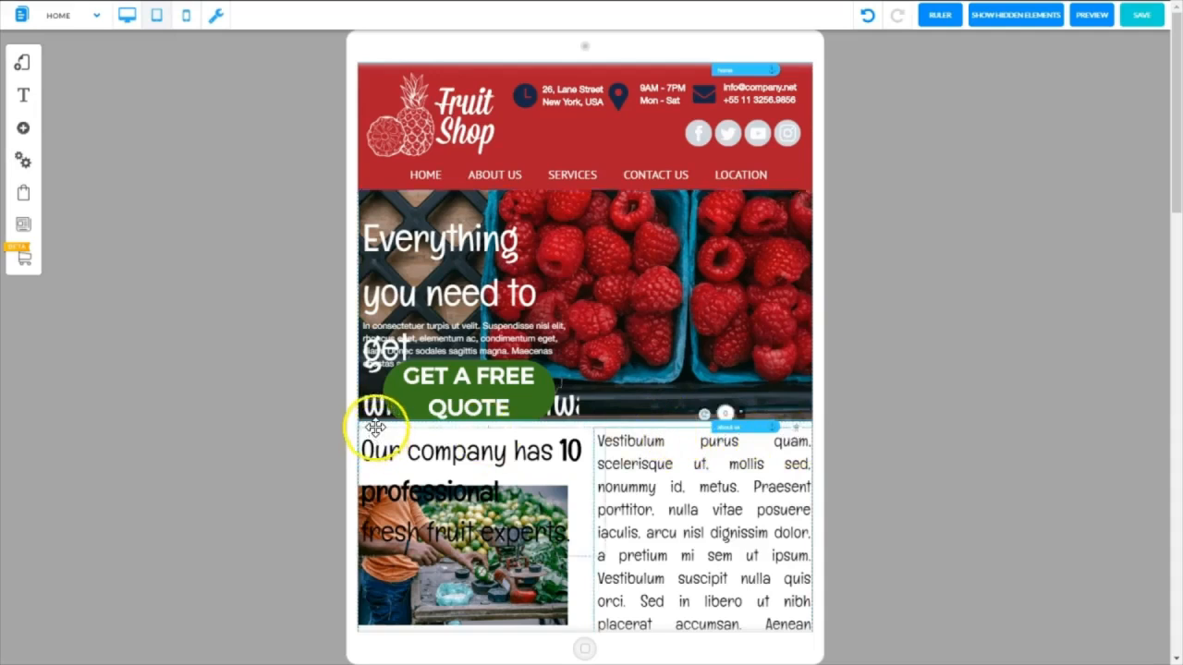
Move the content below the raspberry banner down to leave a gap, and lower the about us anchor to the company section
click(375, 427)
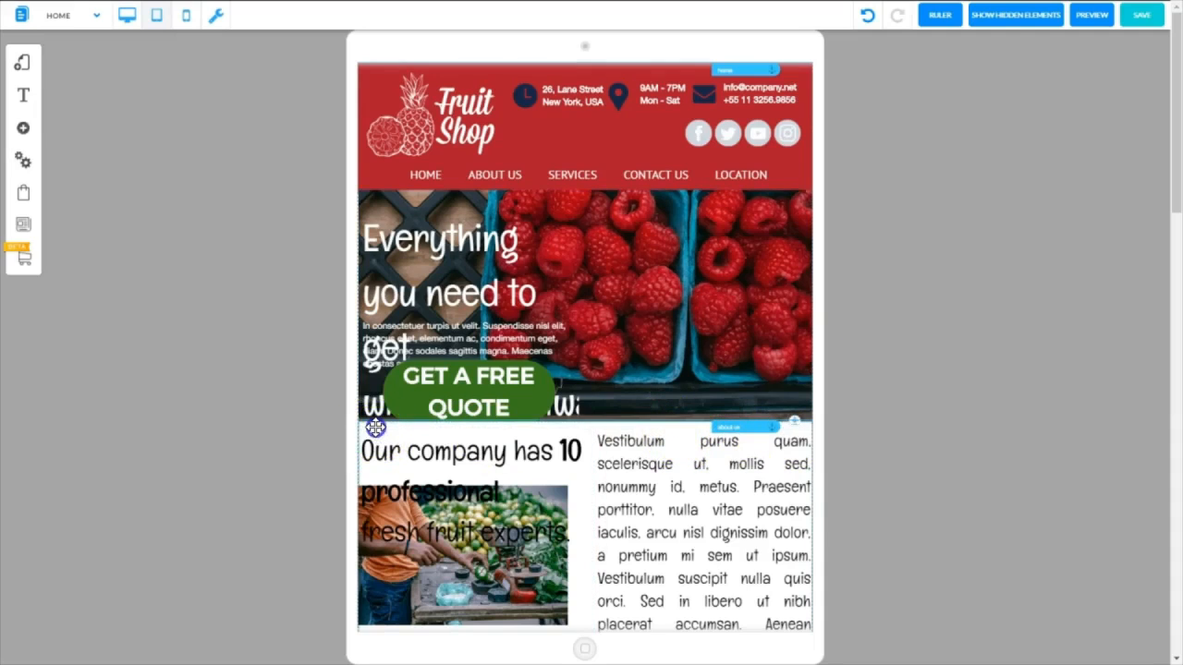
click(793, 421)
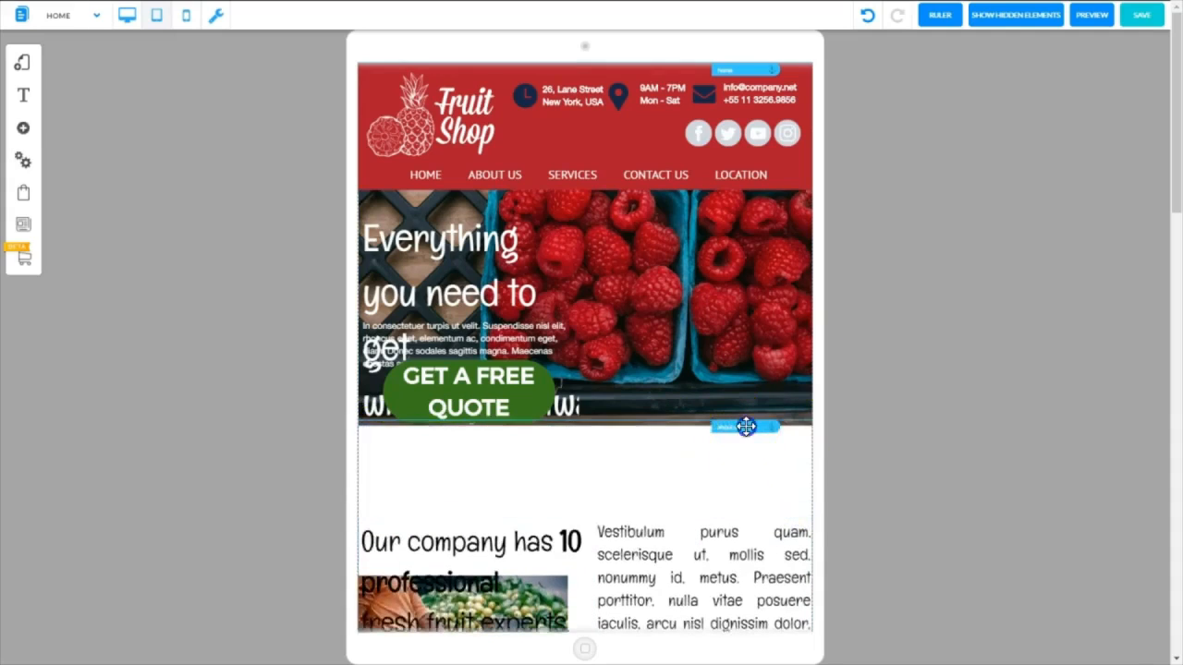
drag(745, 426, 748, 533)
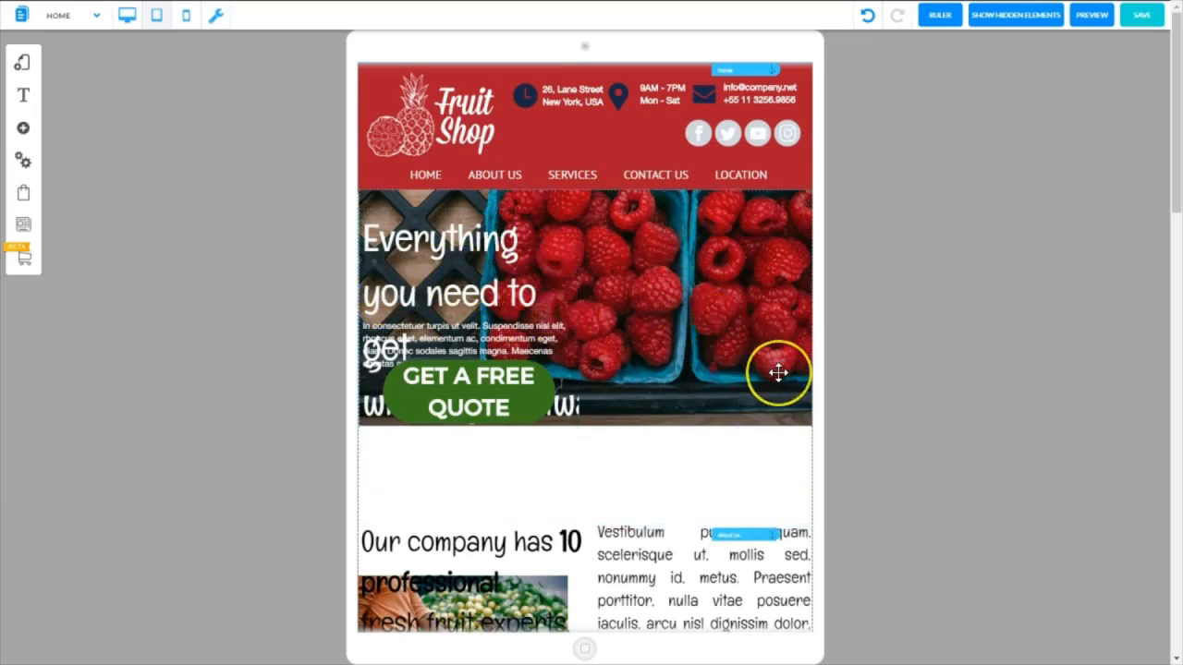
Move the banner headline up to the banner's upper edge and widen its text box to the full banner width
click(504, 404)
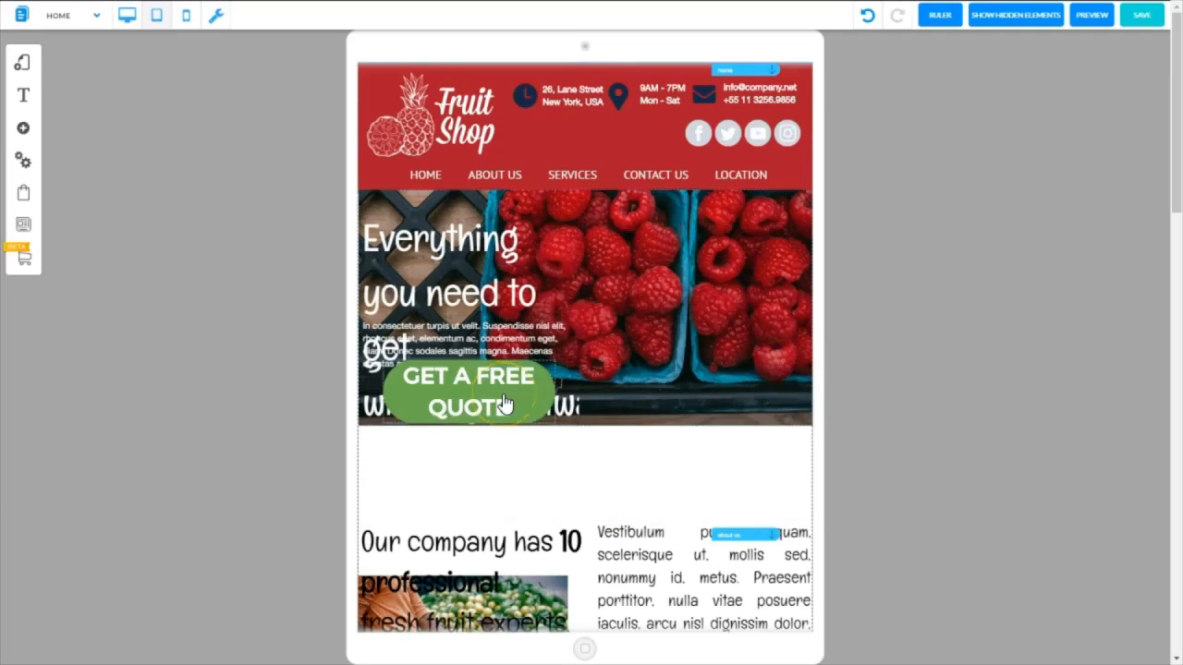
click(450, 266)
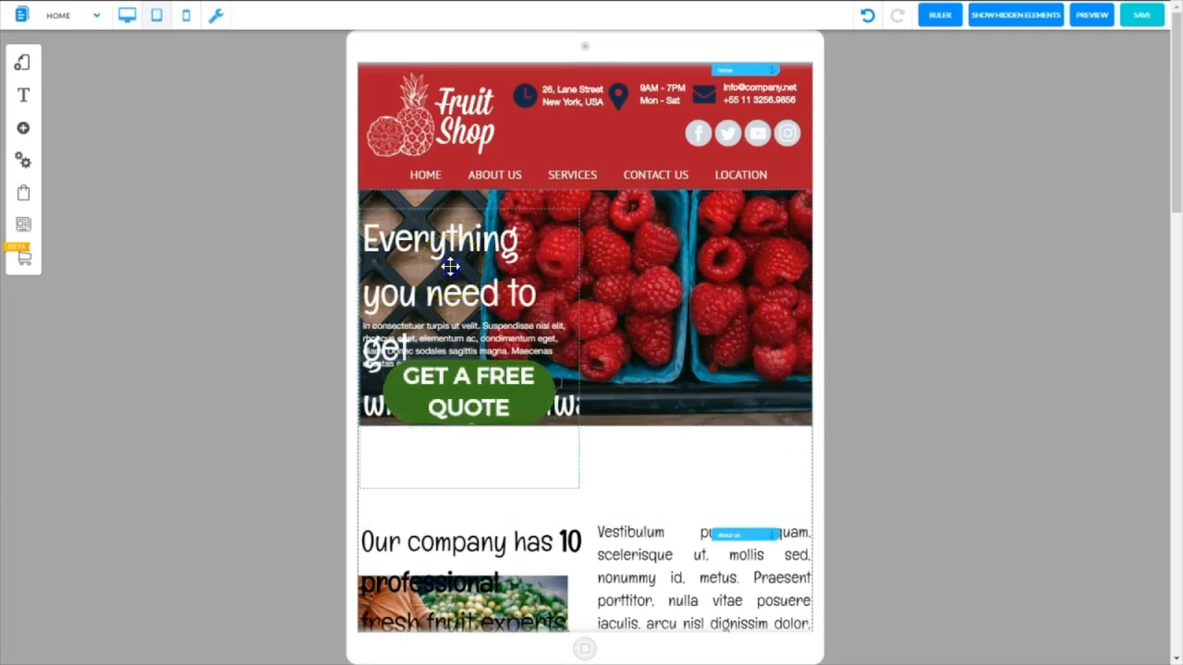
click(450, 266)
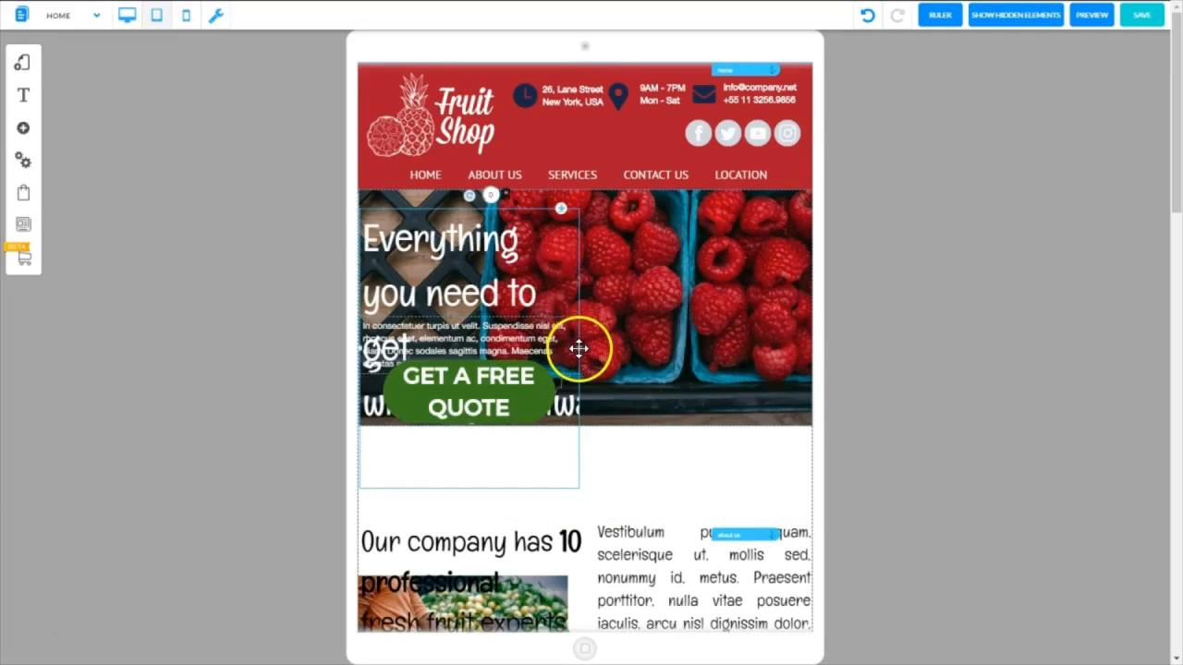
click(576, 283)
drag(576, 282, 577, 265)
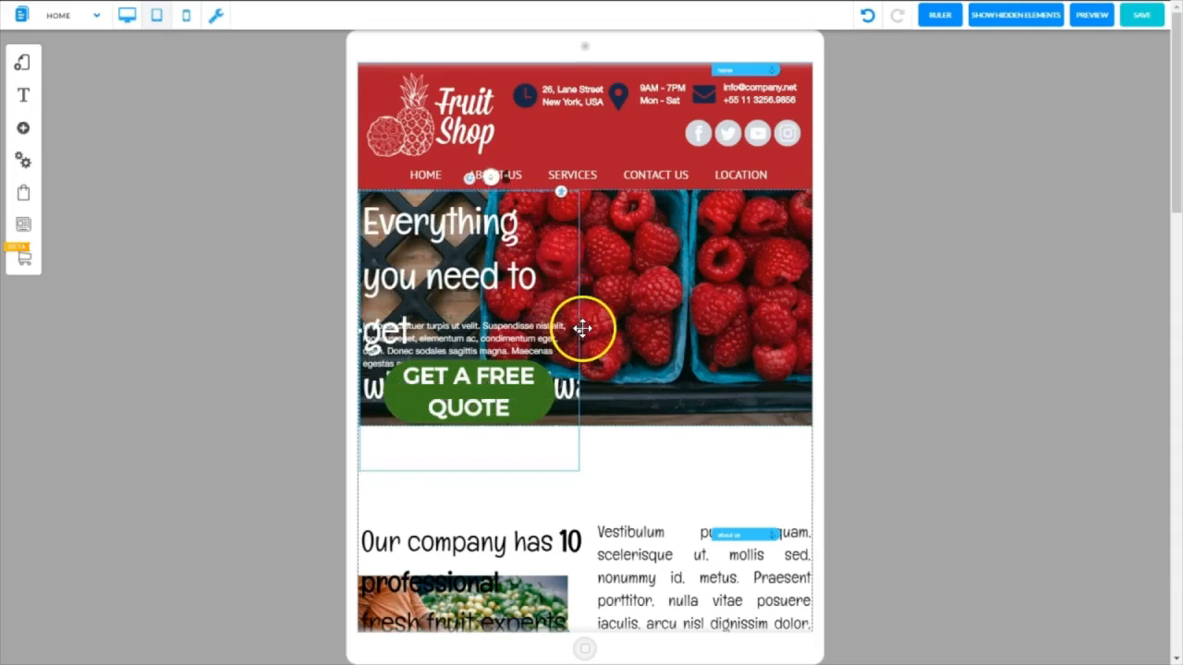
drag(582, 328, 814, 325)
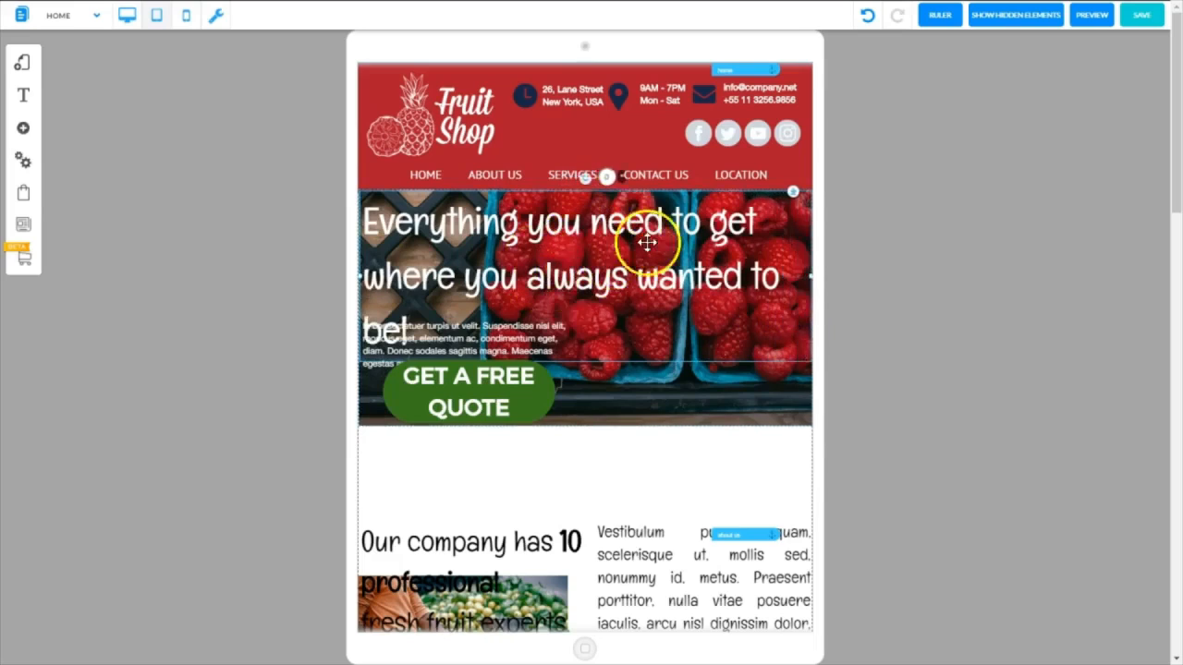
Reduce the banner headline's font size to 48 px so it fits on two lines
click(567, 230)
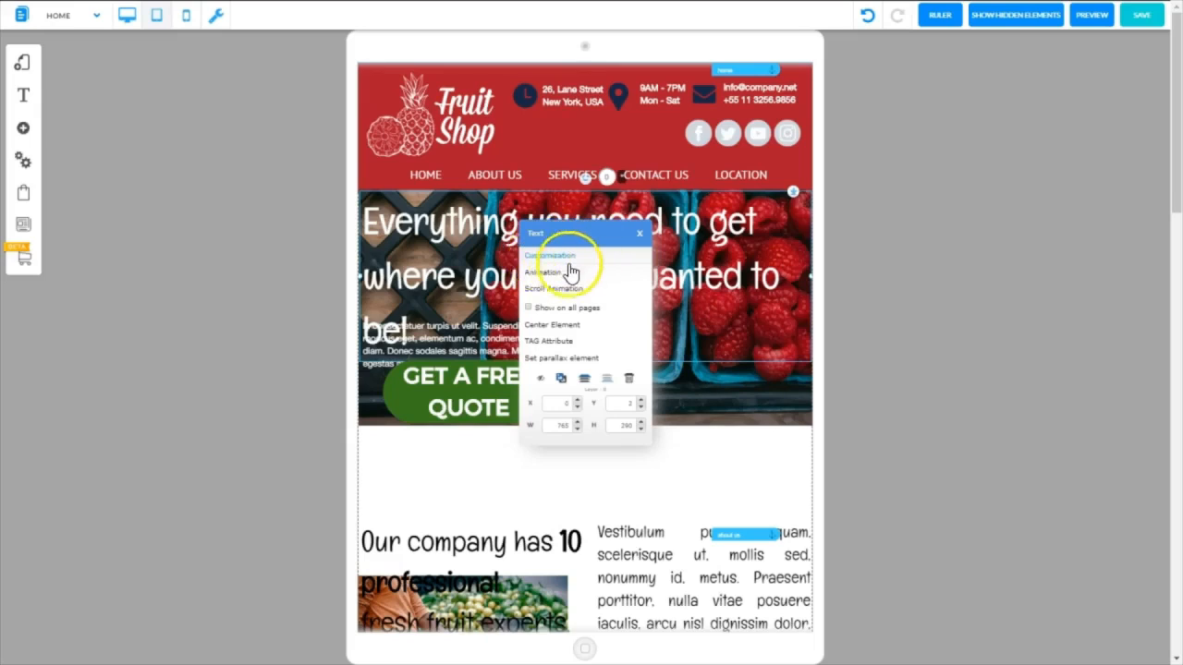
click(554, 261)
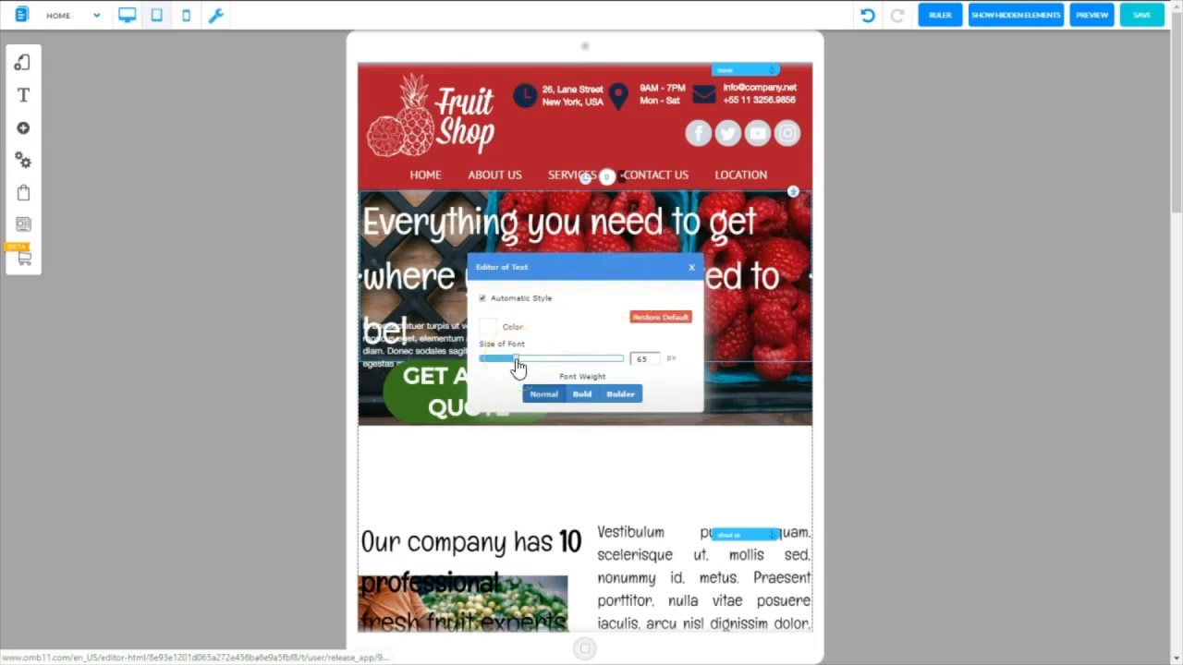
mouse_move(517, 363)
mouse_down()
mouse_move(487, 361)
mouse_move(510, 368)
mouse_up()
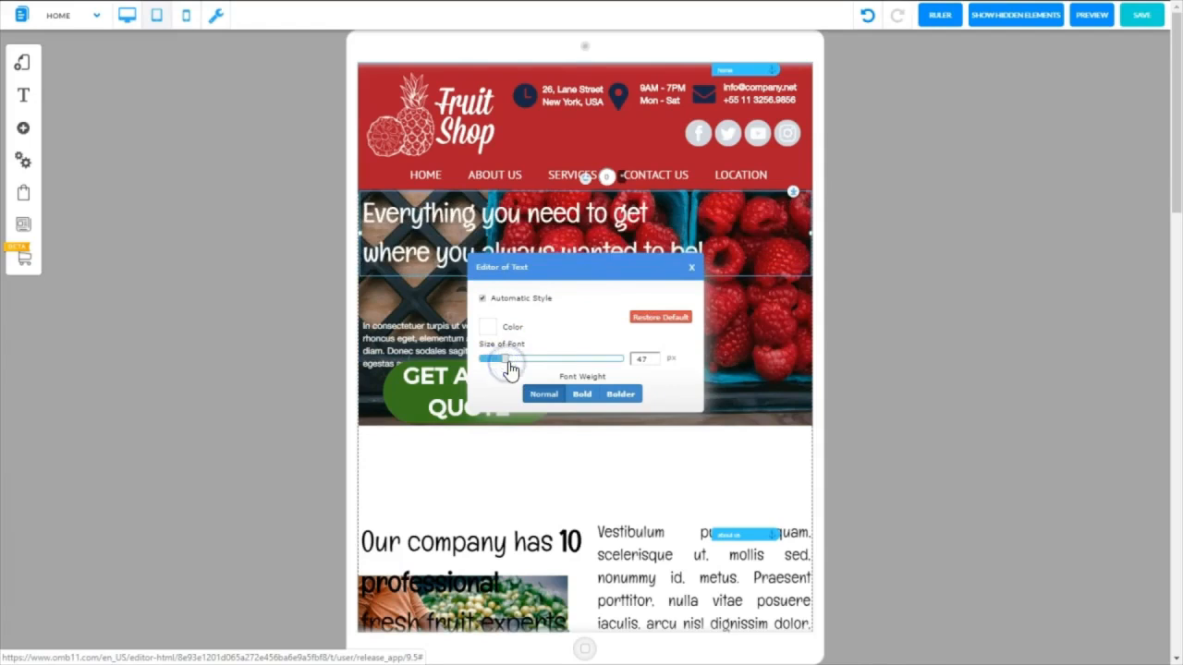
click(655, 356)
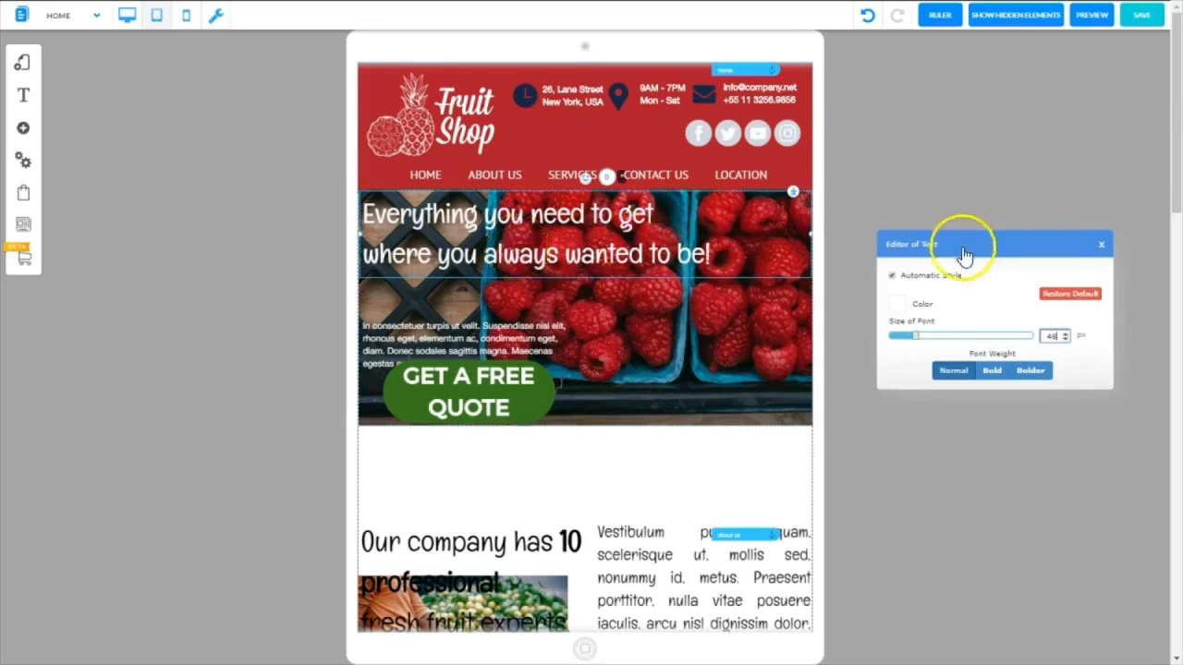
click(1101, 243)
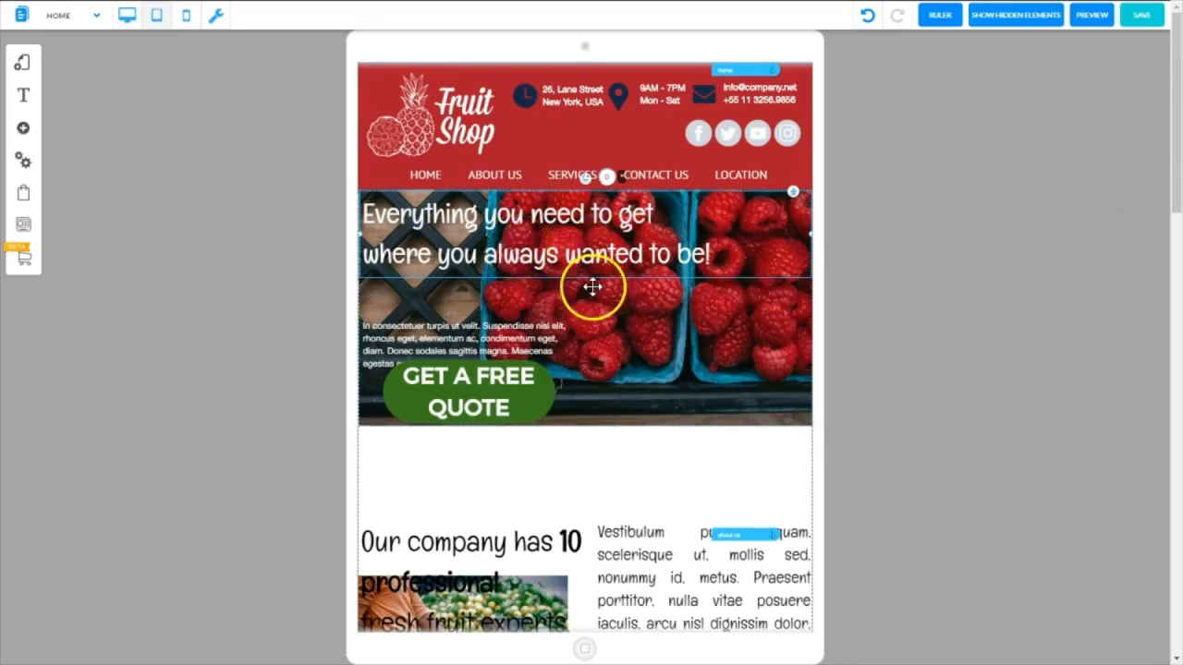
Widen the banner paragraph to three lines, raise it slightly, and lower the headline to sit just above it
click(538, 330)
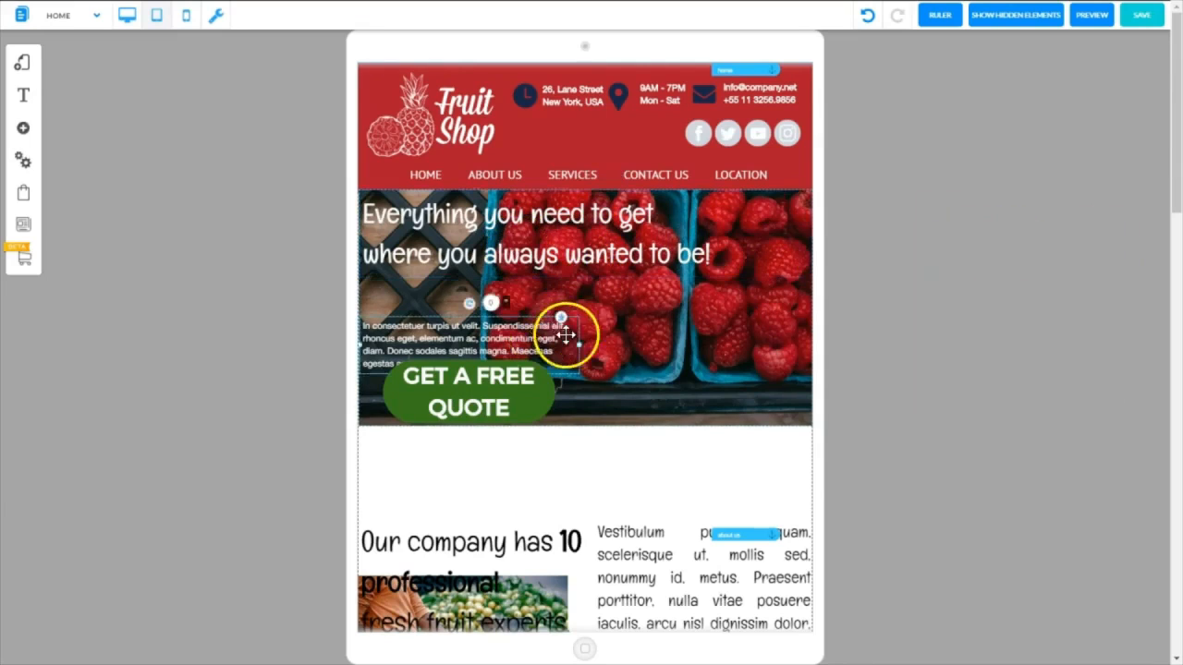
drag(581, 350, 663, 338)
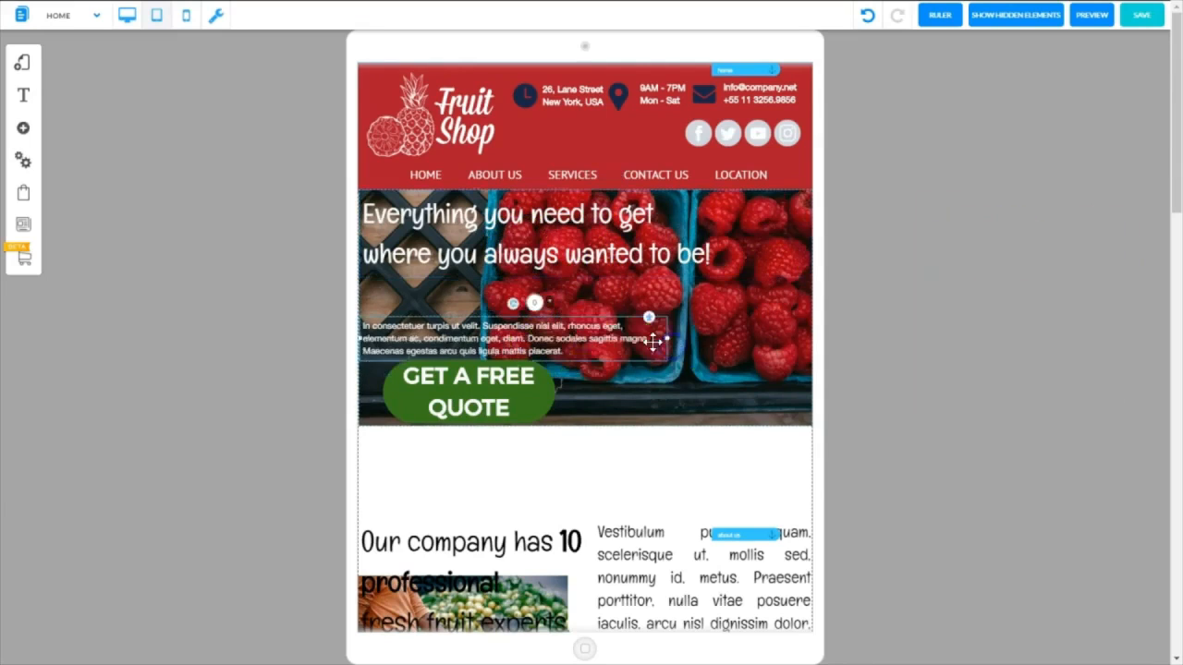
drag(554, 338, 542, 321)
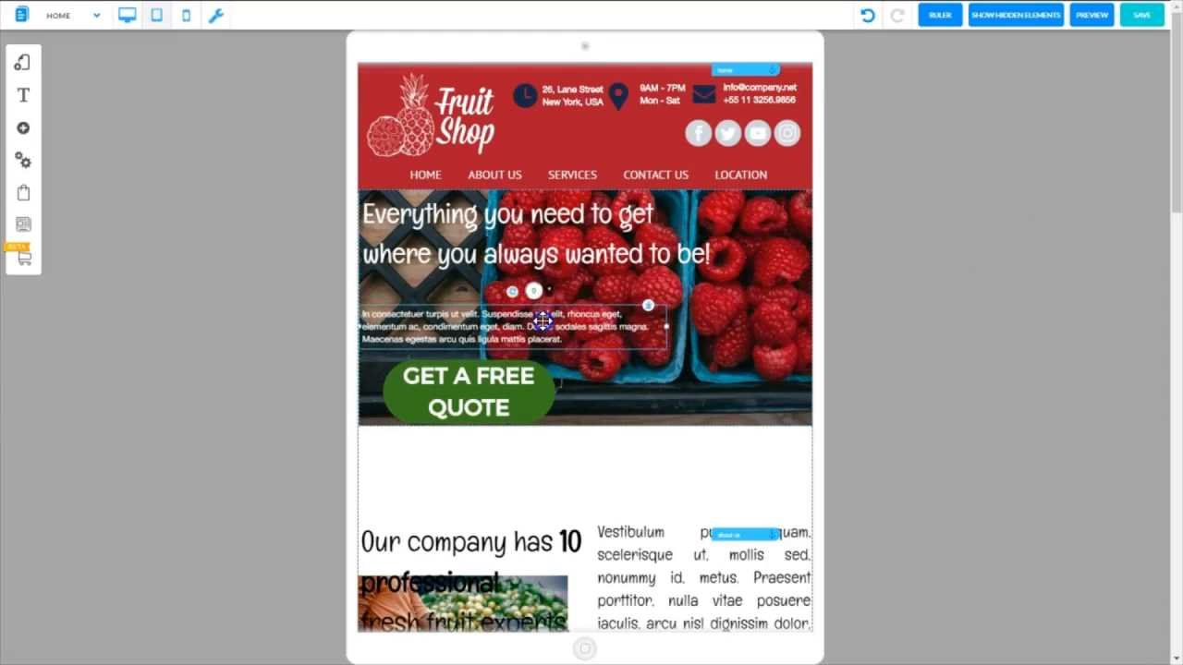
click(539, 236)
drag(538, 236, 539, 261)
Reshape the GET A FREE QUOTE button to a single-line label and shift the headline and paragraph slightly right, away from the banner's edge
click(542, 391)
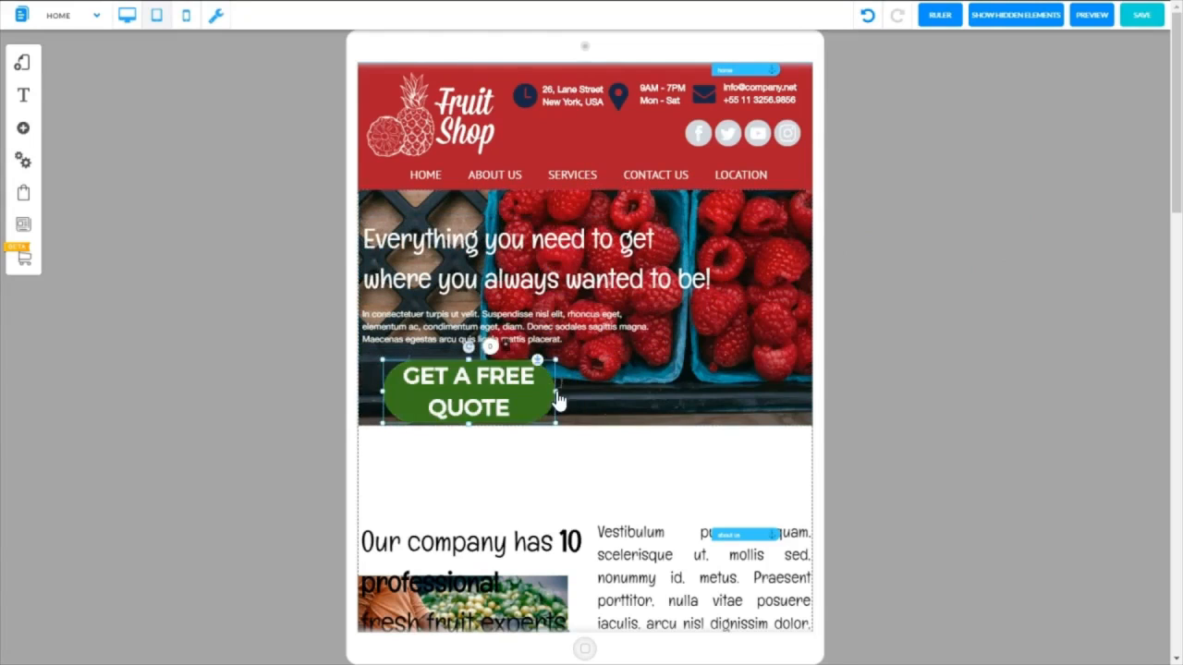
drag(558, 399, 635, 364)
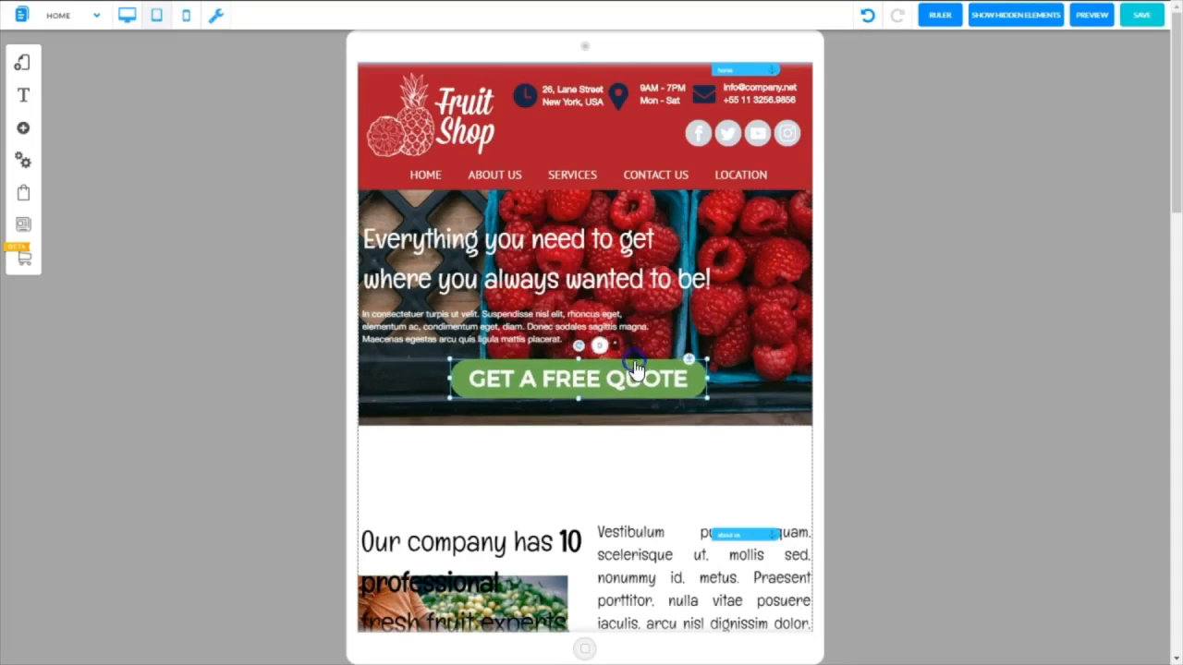
click(730, 318)
drag(567, 332, 586, 329)
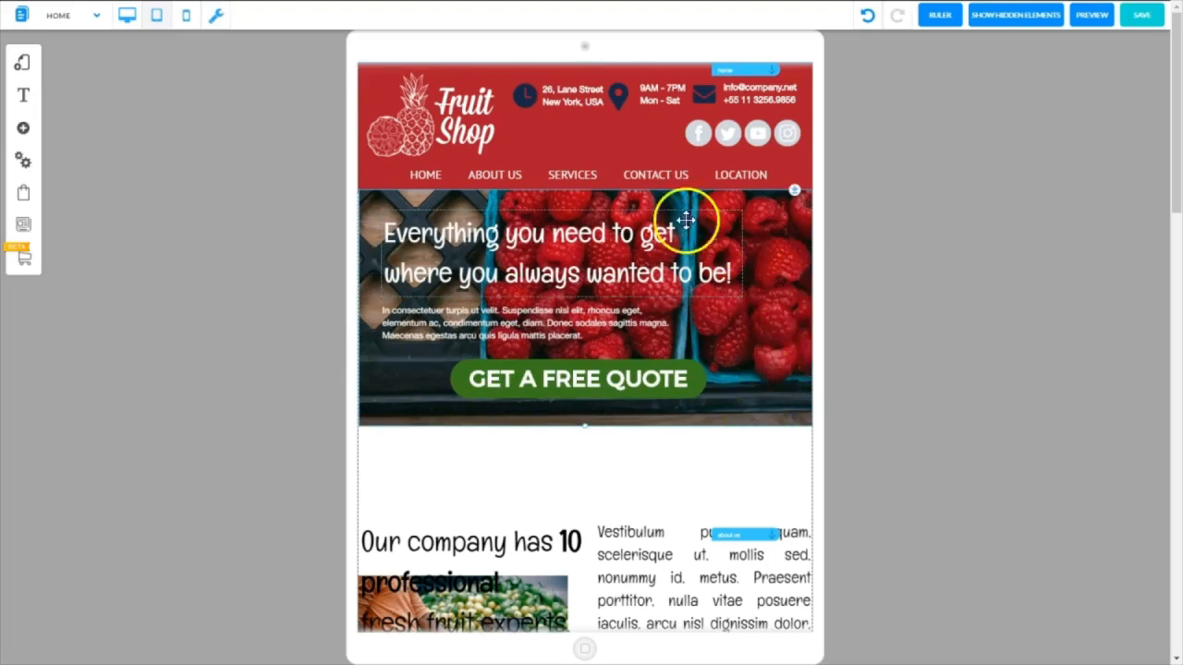
Check the banner in the desktop view, then return to the tablet view and save
click(124, 18)
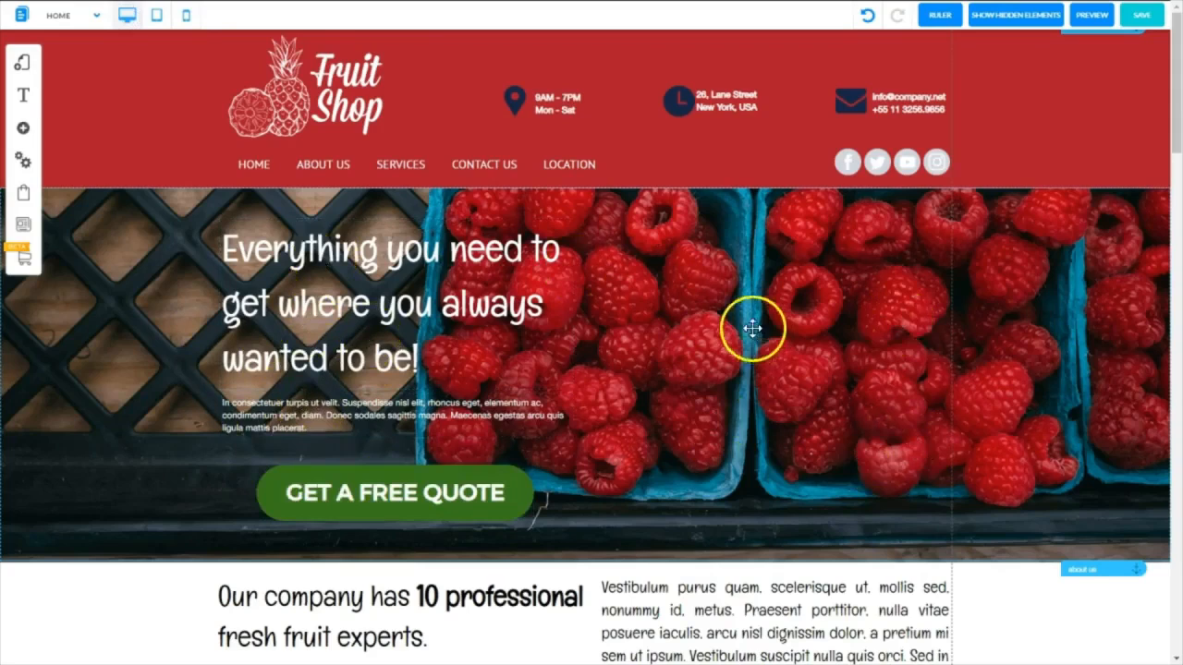
click(157, 20)
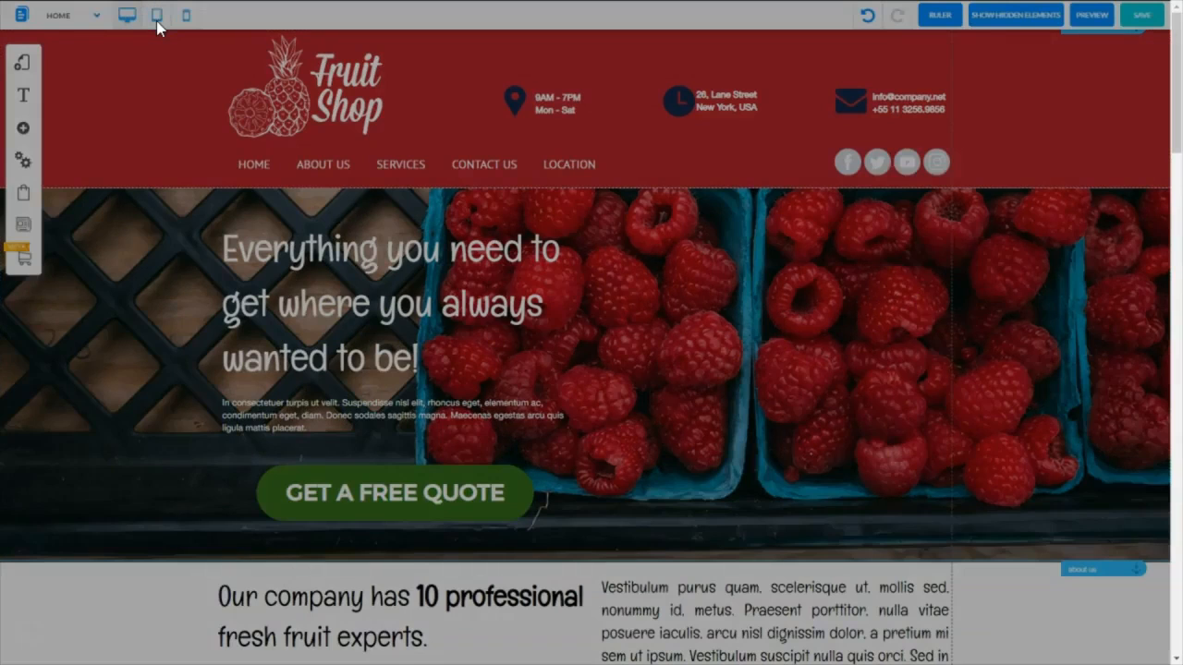
click(1146, 19)
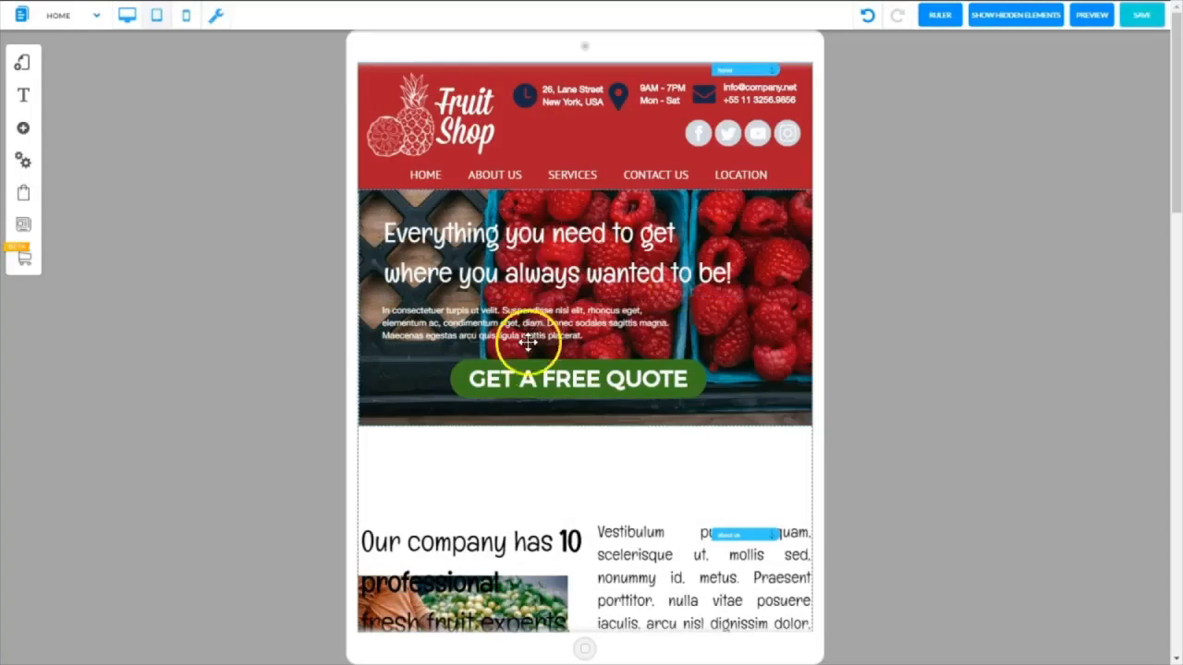
Shift the GET A FREE QUOTE button slightly left under the paragraph, and move the company section back up against the banner
click(647, 383)
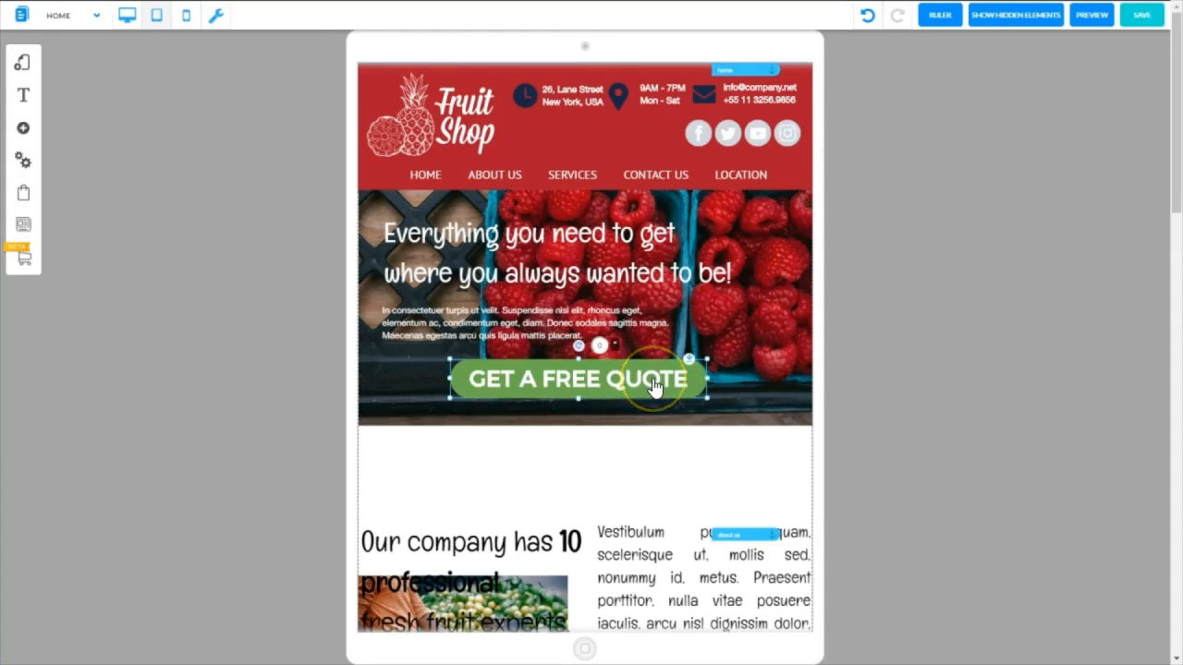
drag(654, 380, 616, 381)
click(615, 520)
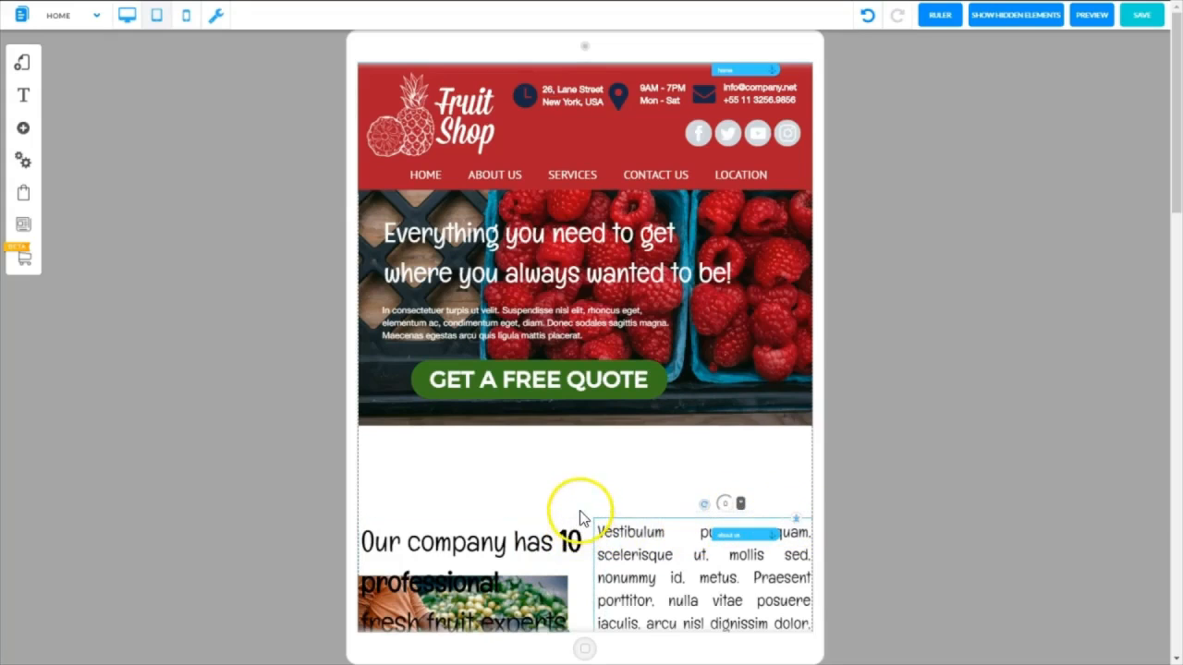
drag(579, 514, 787, 425)
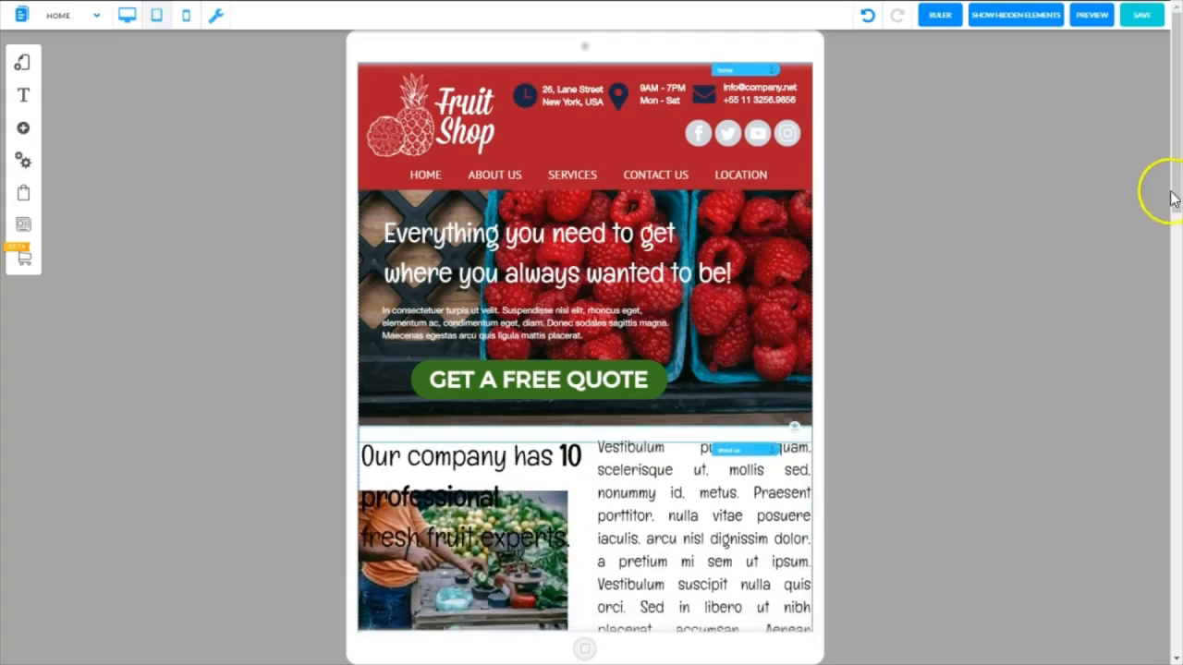
Move the WE ARE AWESOME section and everything below it down until the company section's long text column is completely clear
scroll(1159, 286, down, 3)
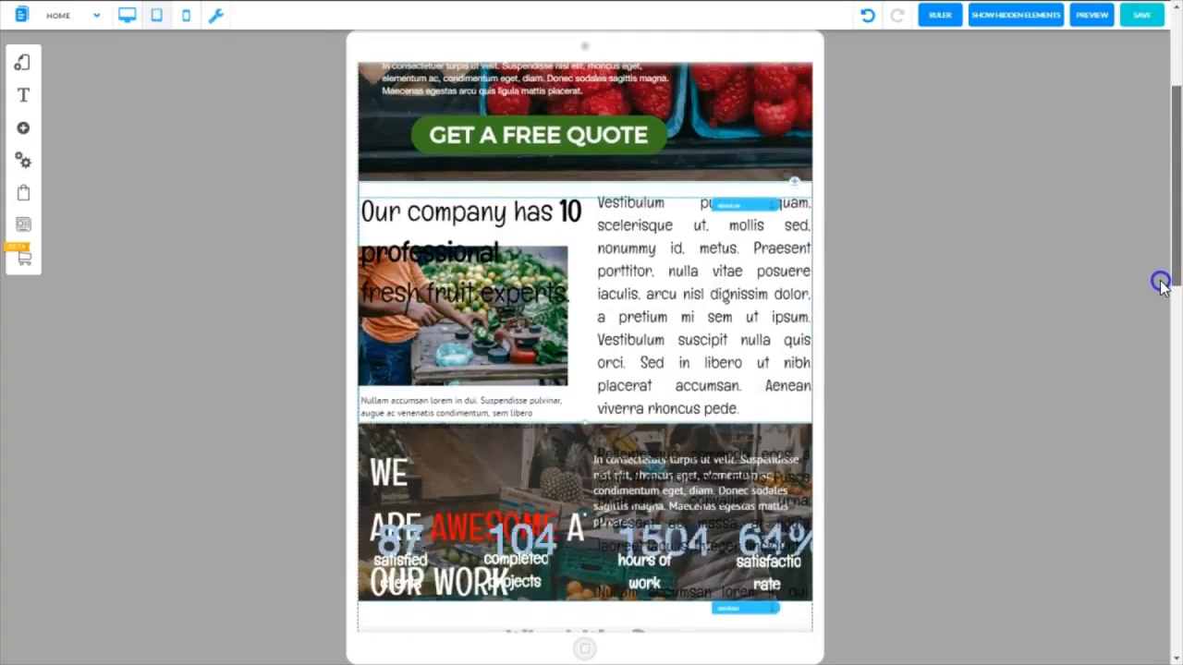
drag(1156, 294, 1151, 303)
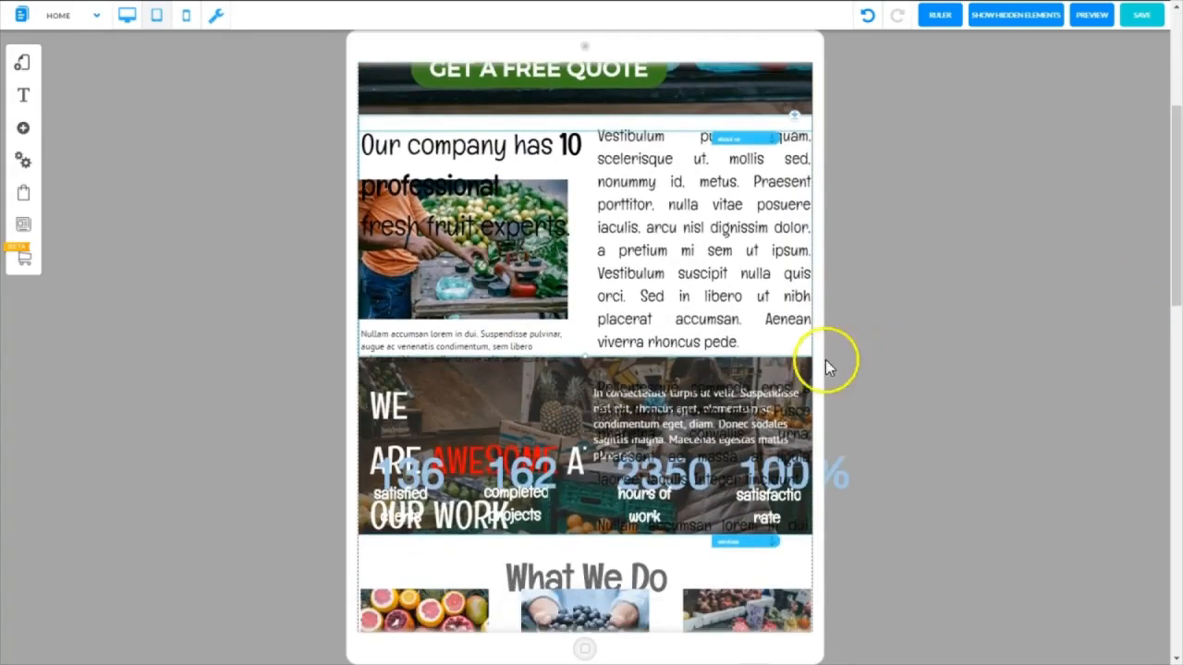
click(803, 361)
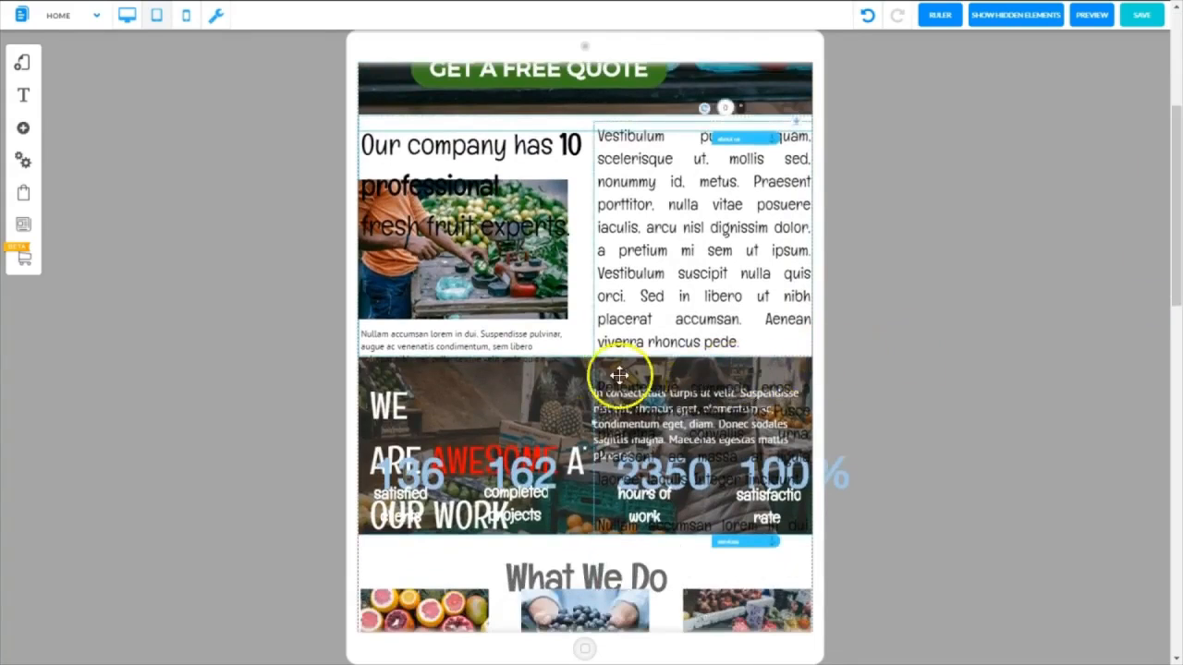
click(586, 371)
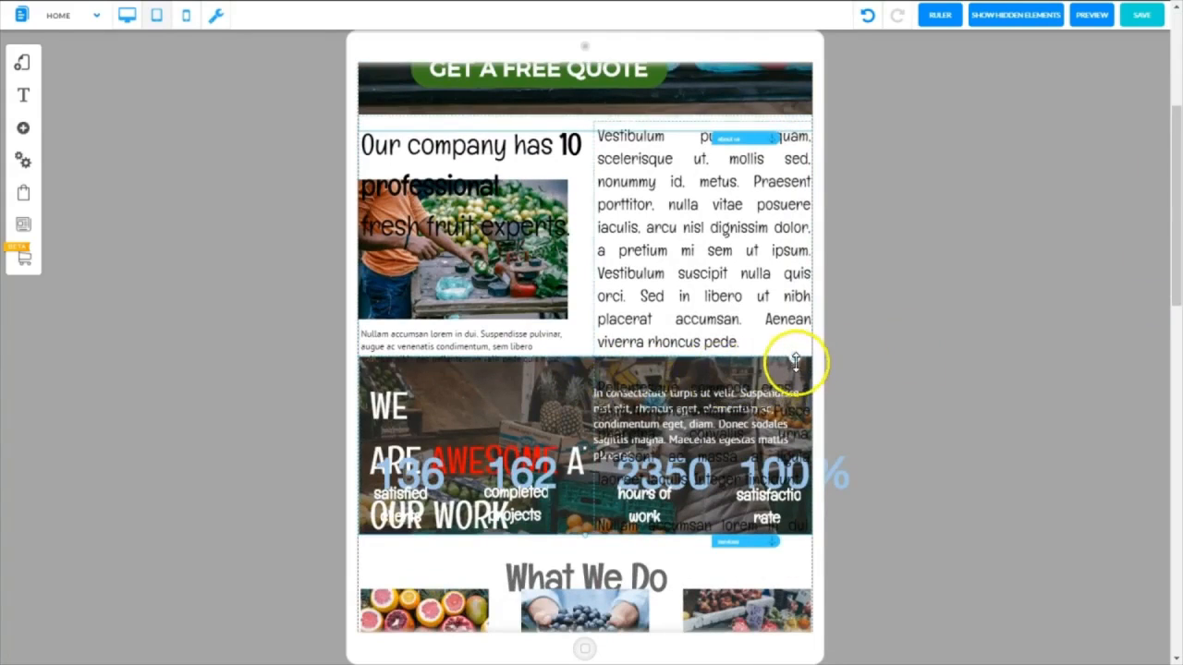
drag(793, 356, 796, 615)
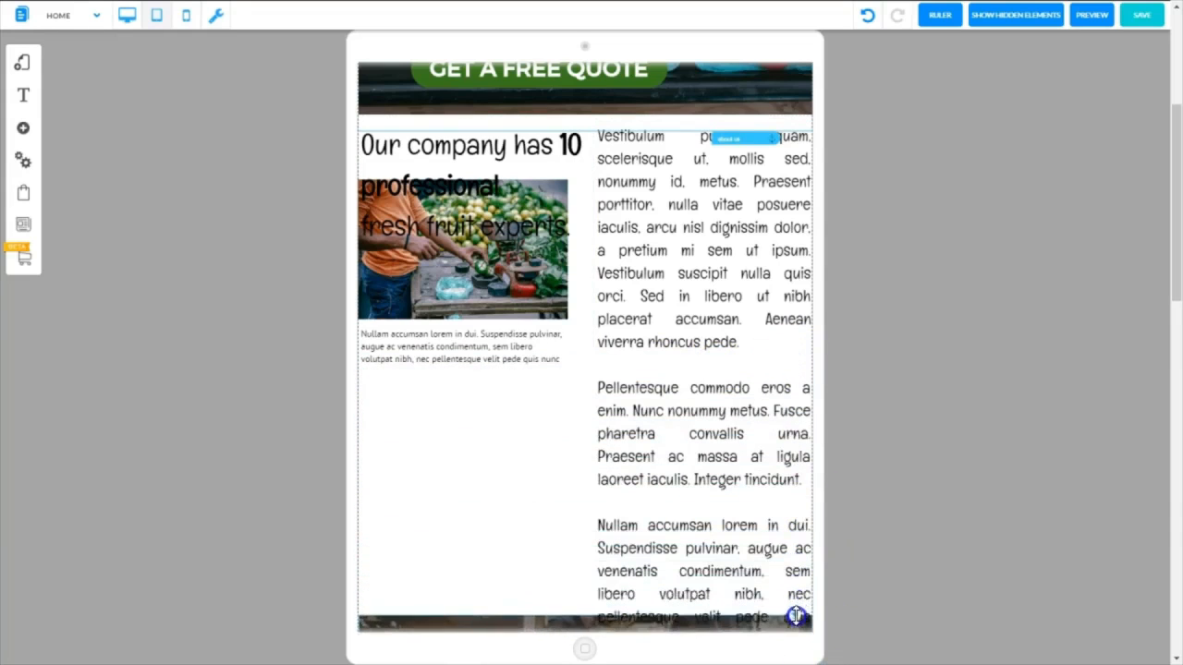
drag(1175, 269, 1141, 400)
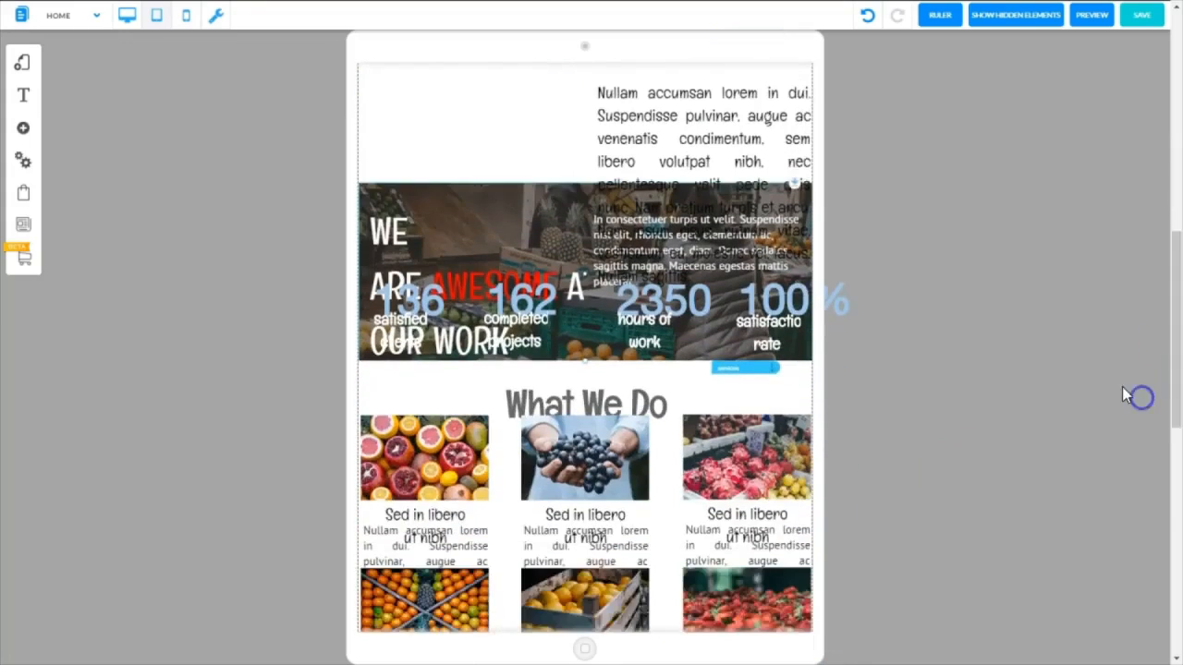
drag(793, 184, 776, 364)
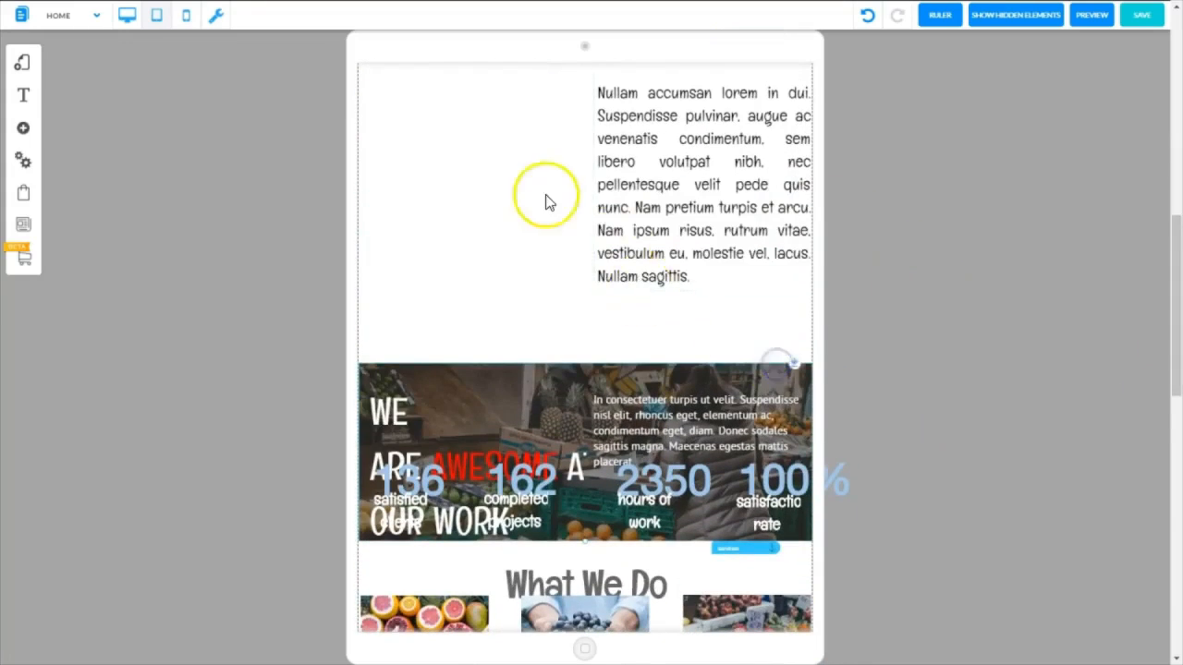
Reduce the font size of the "Our company has 10 professional fresh fruit experts" heading until it fits on two lines above the photo
drag(1174, 320, 1170, 182)
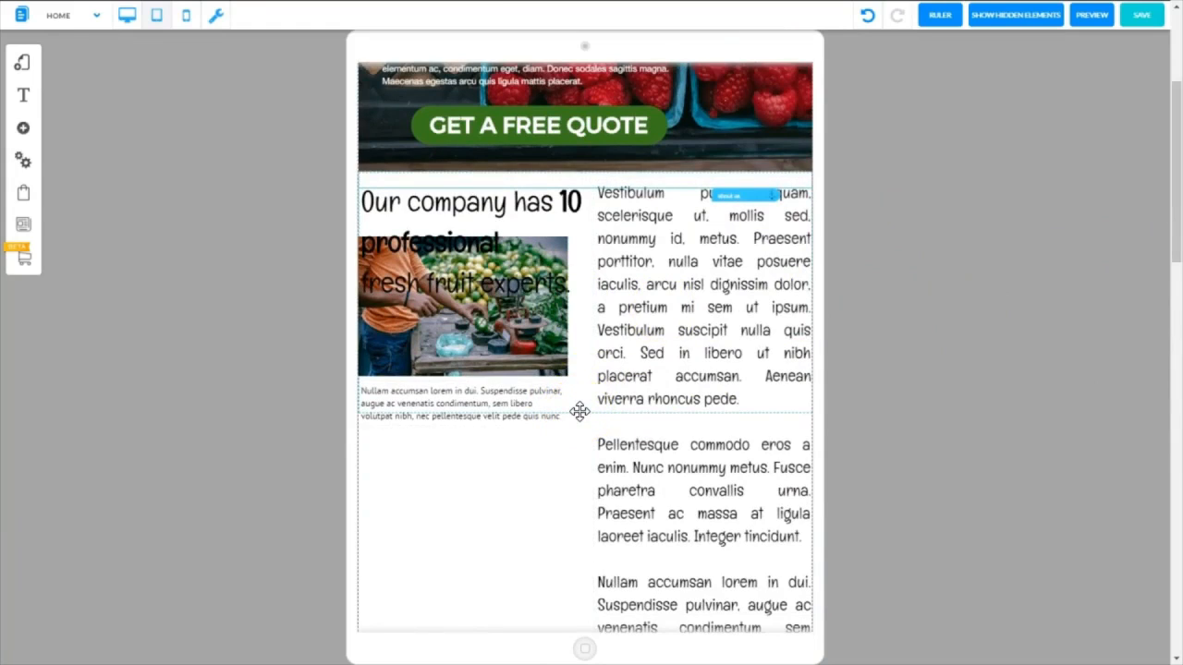
drag(543, 266, 453, 211)
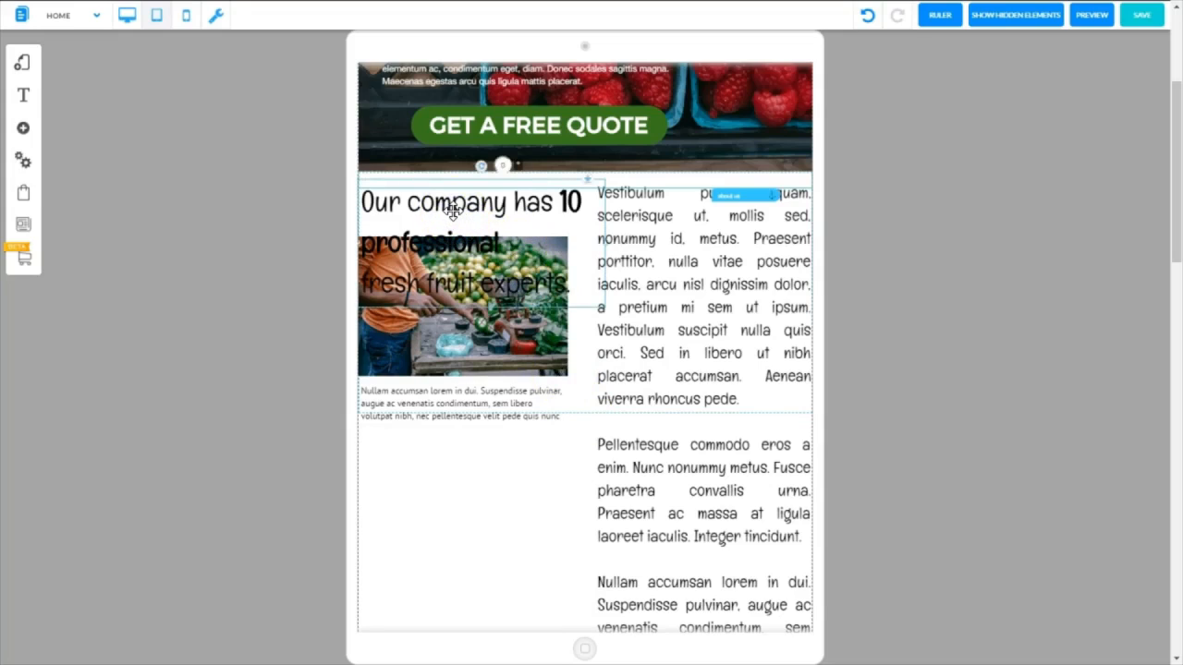
right_click(452, 210)
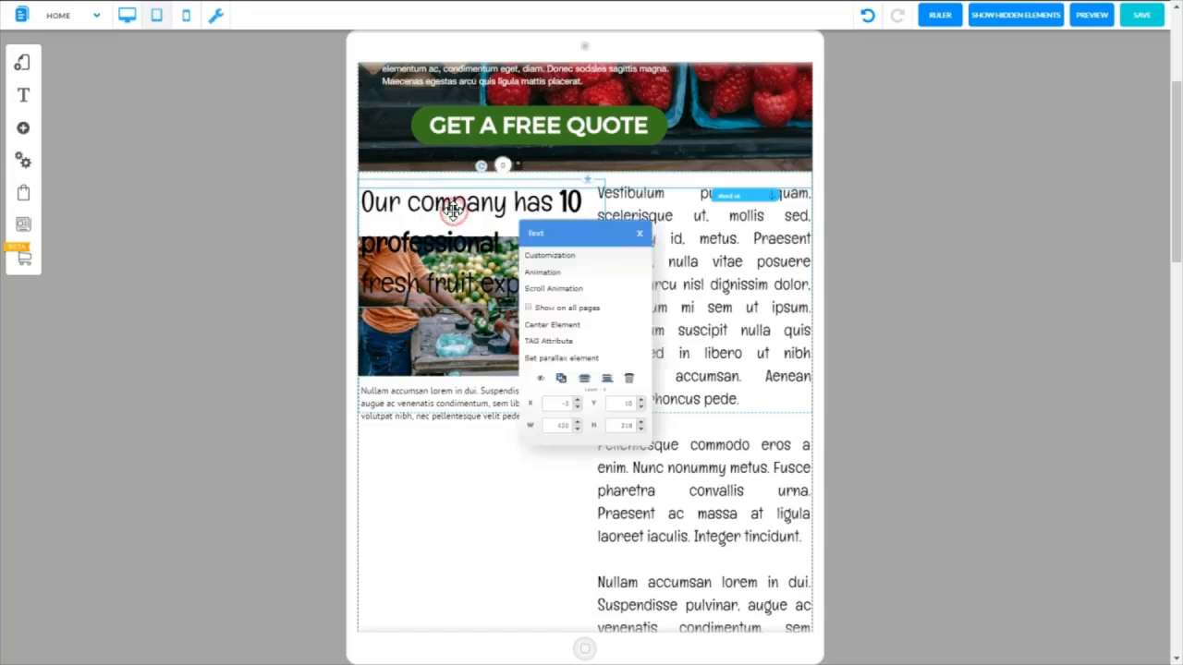
click(552, 261)
drag(906, 338, 909, 342)
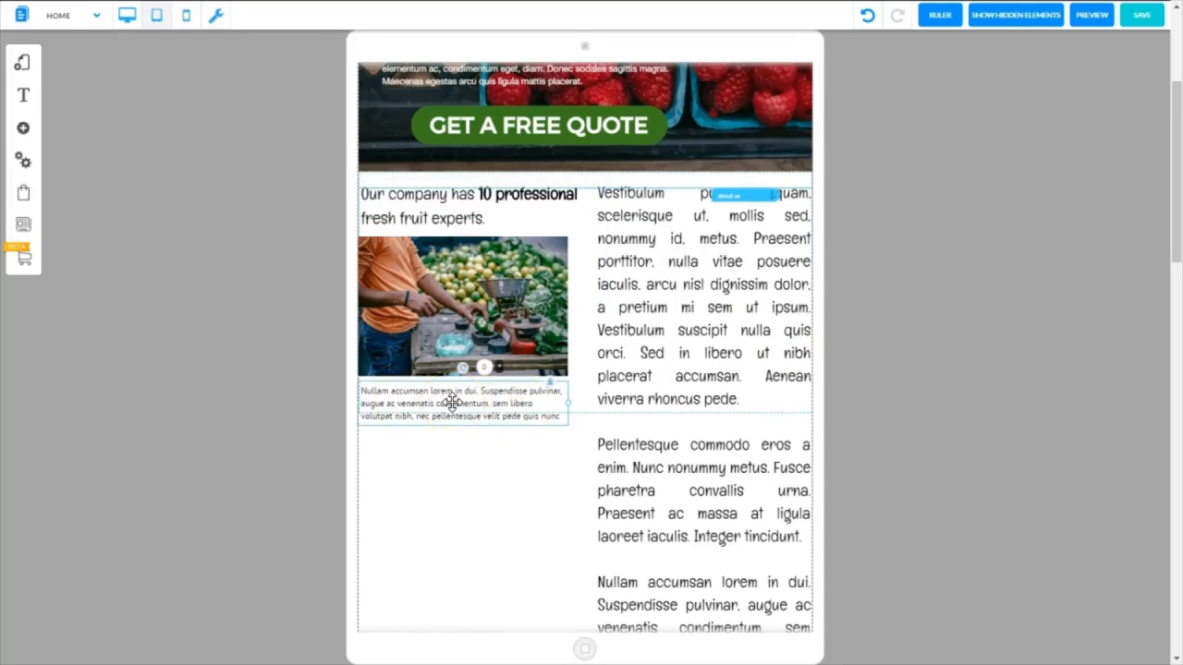
Set the font size of the small caption under the market photo to 11 px
right_click(452, 403)
click(567, 256)
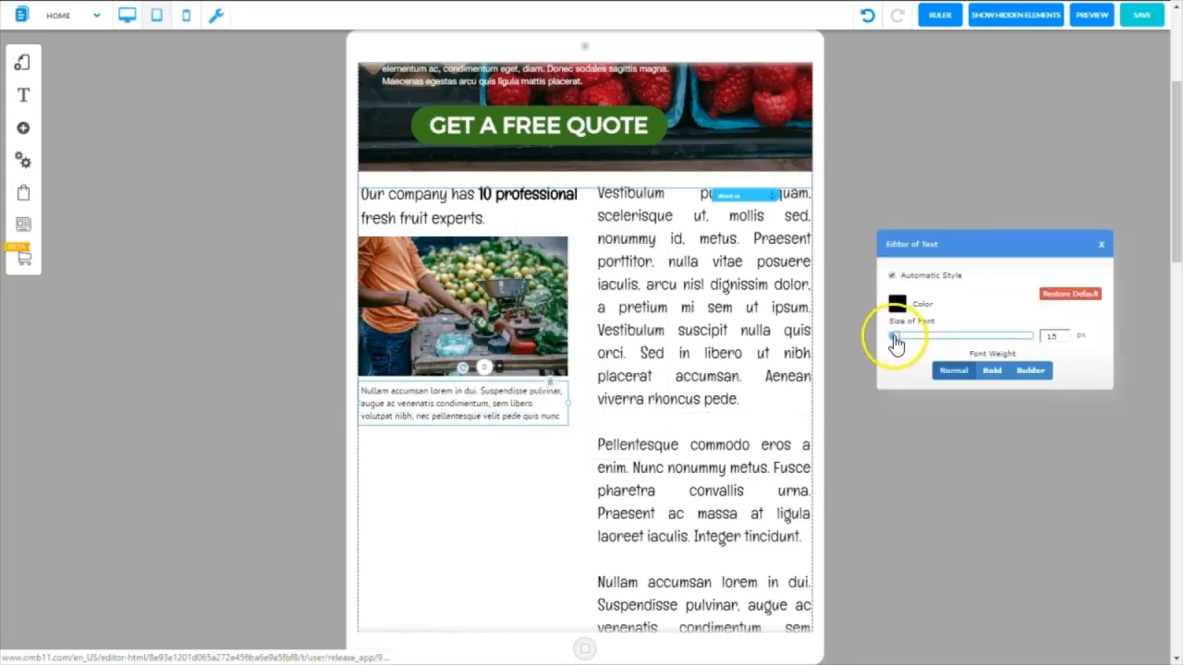
drag(895, 341, 893, 340)
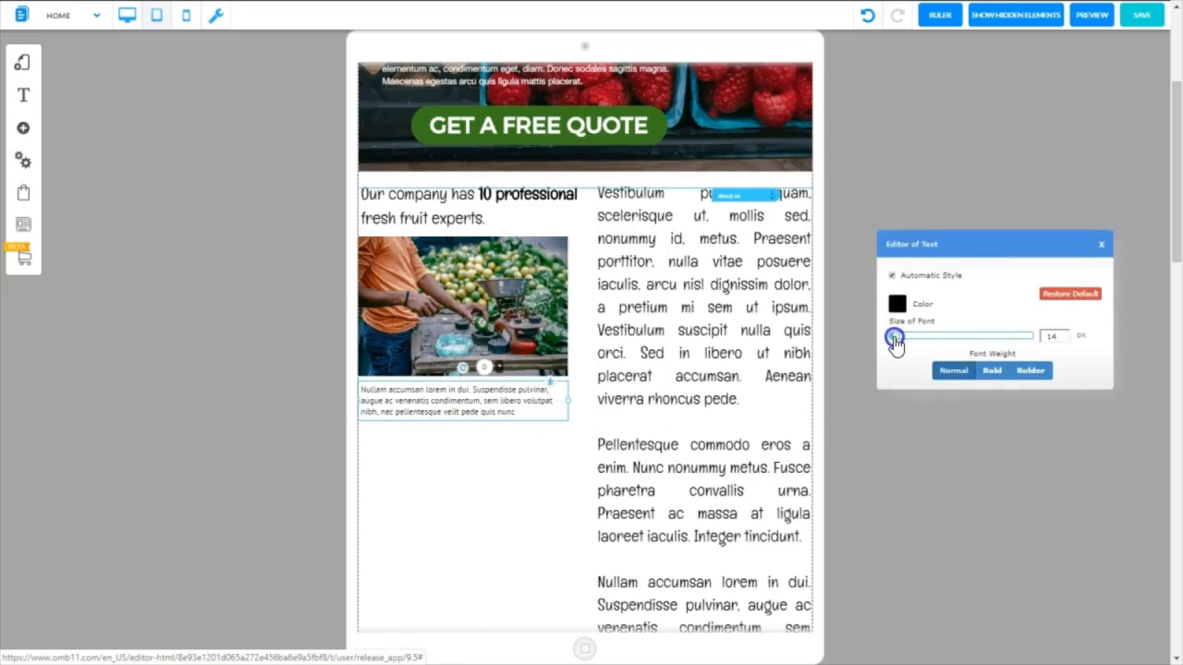
drag(894, 339, 892, 338)
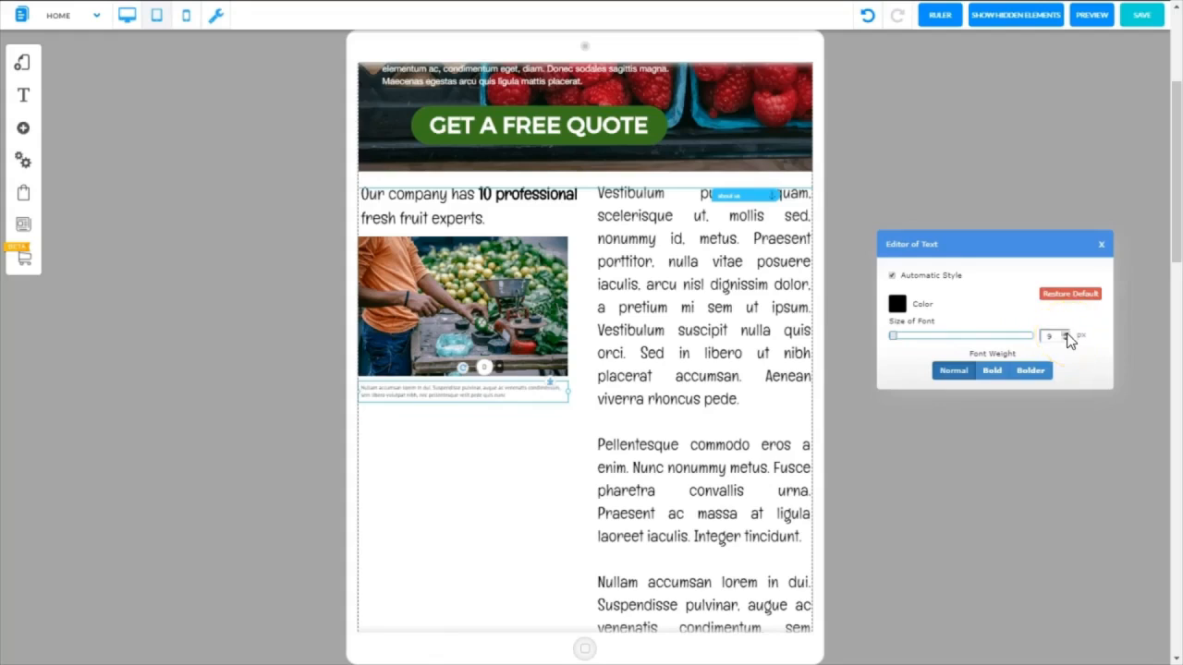
click(1066, 335)
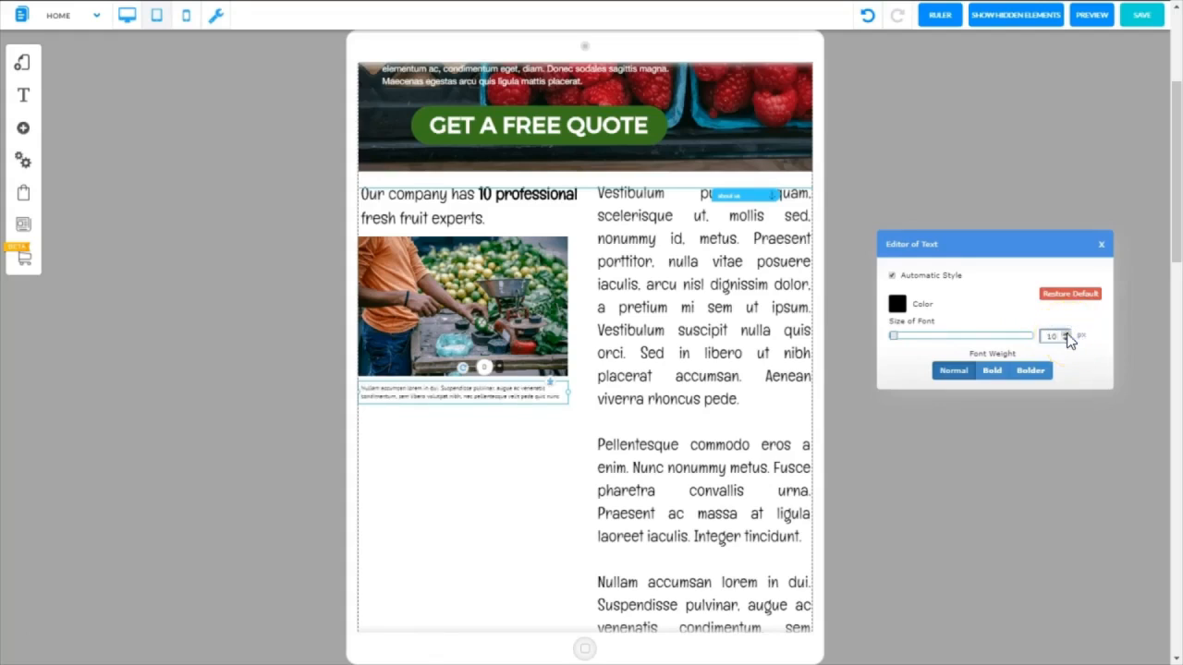
click(1066, 334)
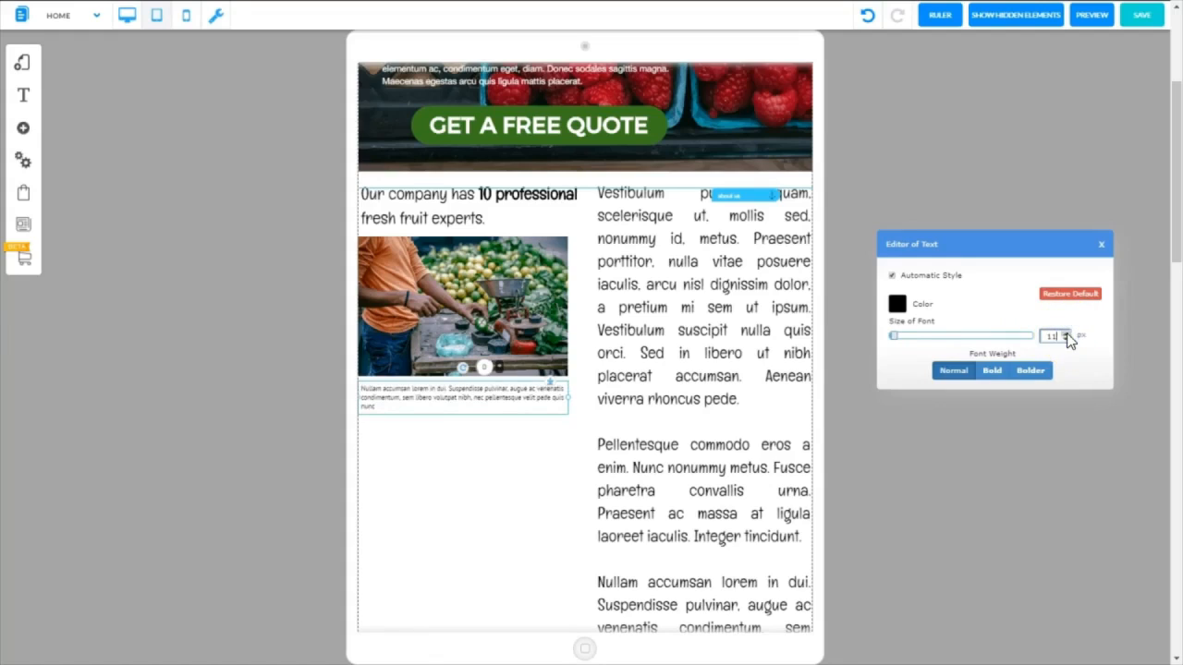
Nudge the caption and the market photo slightly up within the company section
click(498, 398)
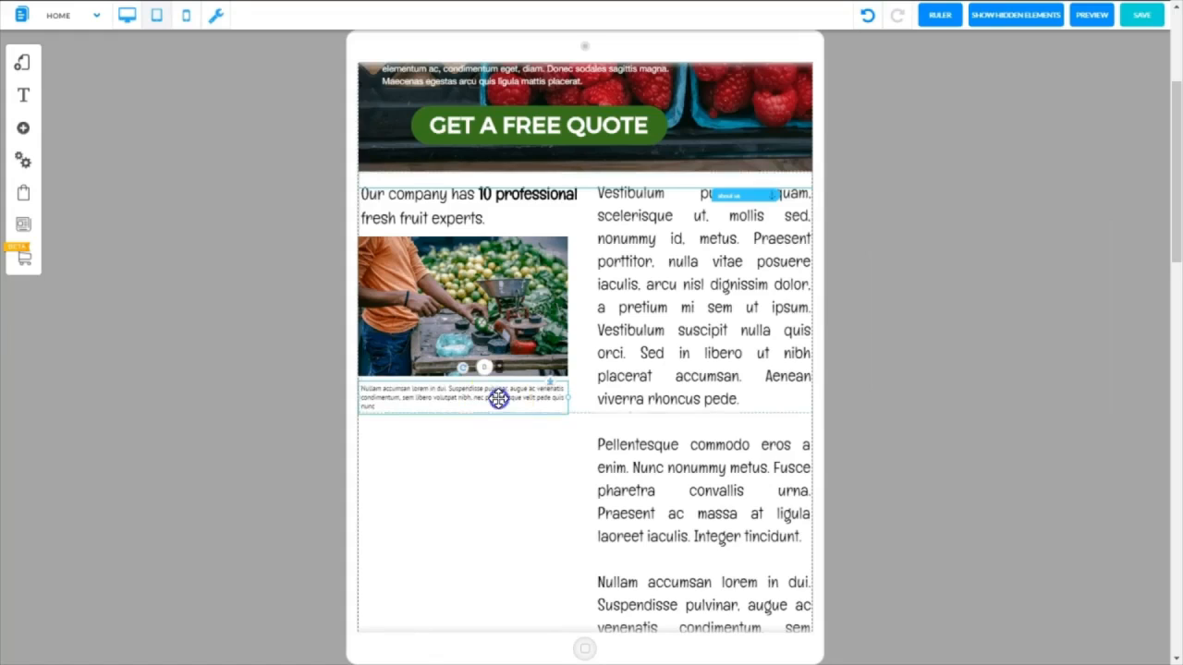
drag(499, 398, 497, 395)
drag(507, 304, 510, 300)
Set the font size of the company section's long text column to 17 px
click(690, 284)
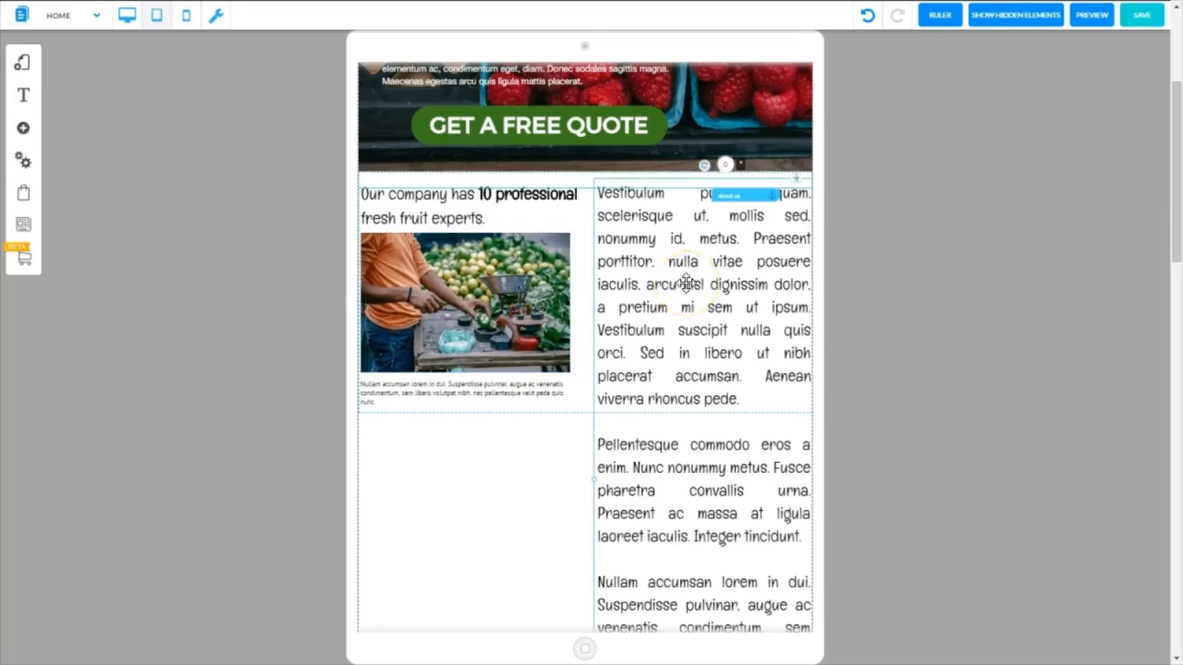
right_click(686, 284)
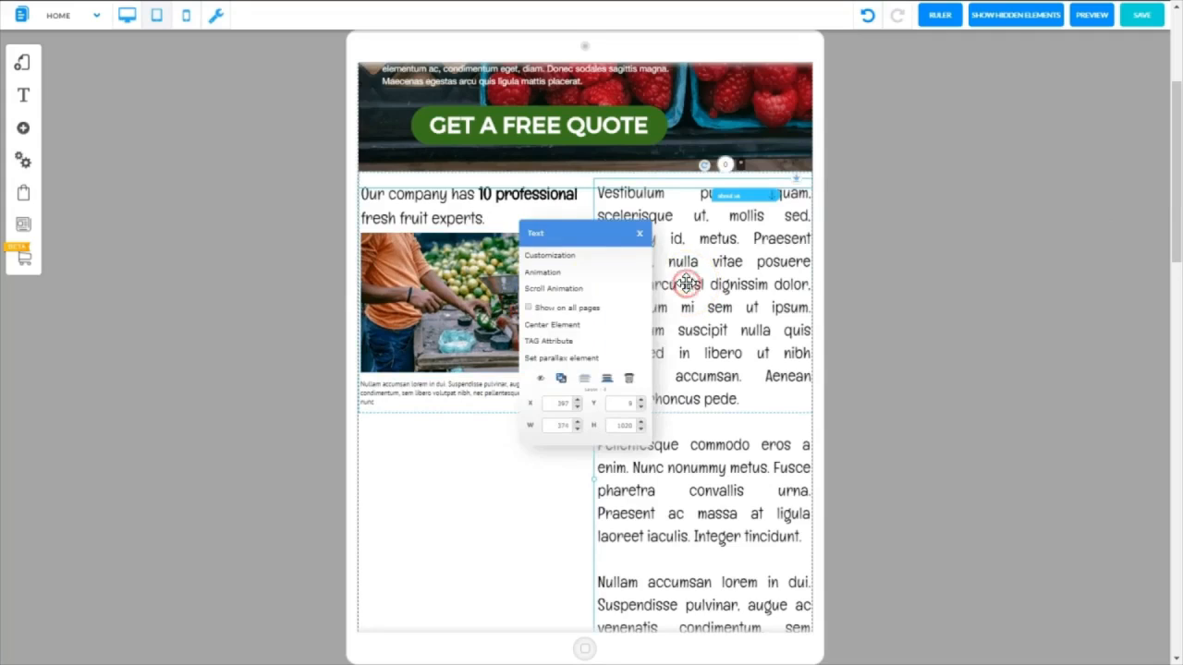
click(571, 256)
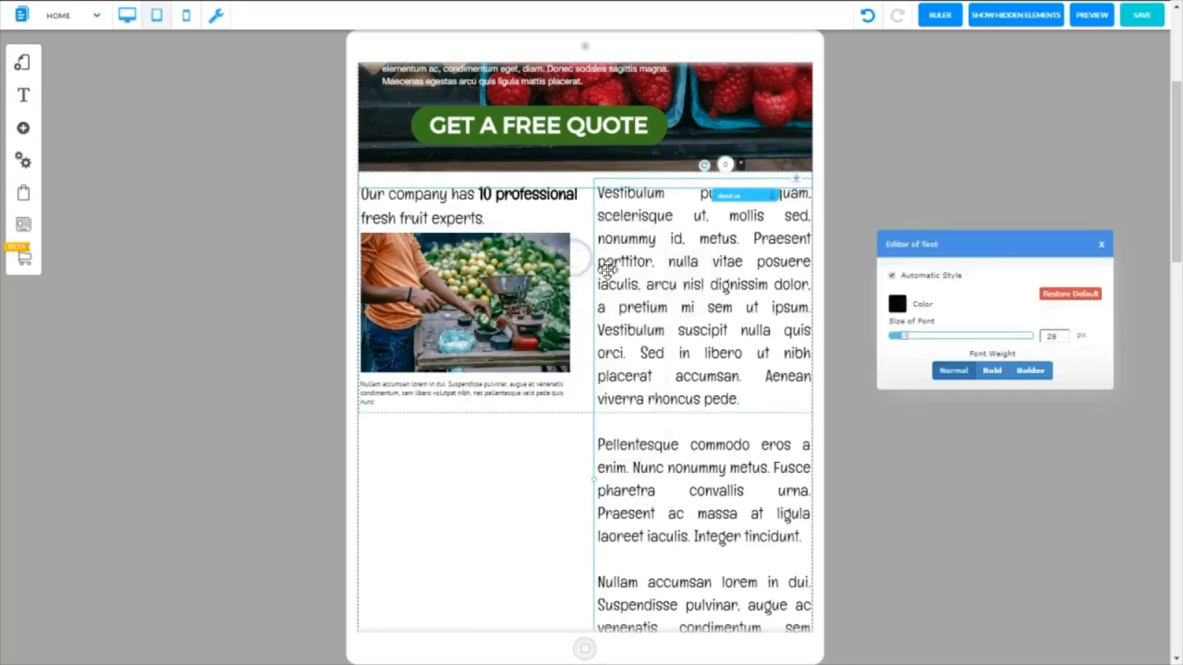
drag(907, 340, 900, 340)
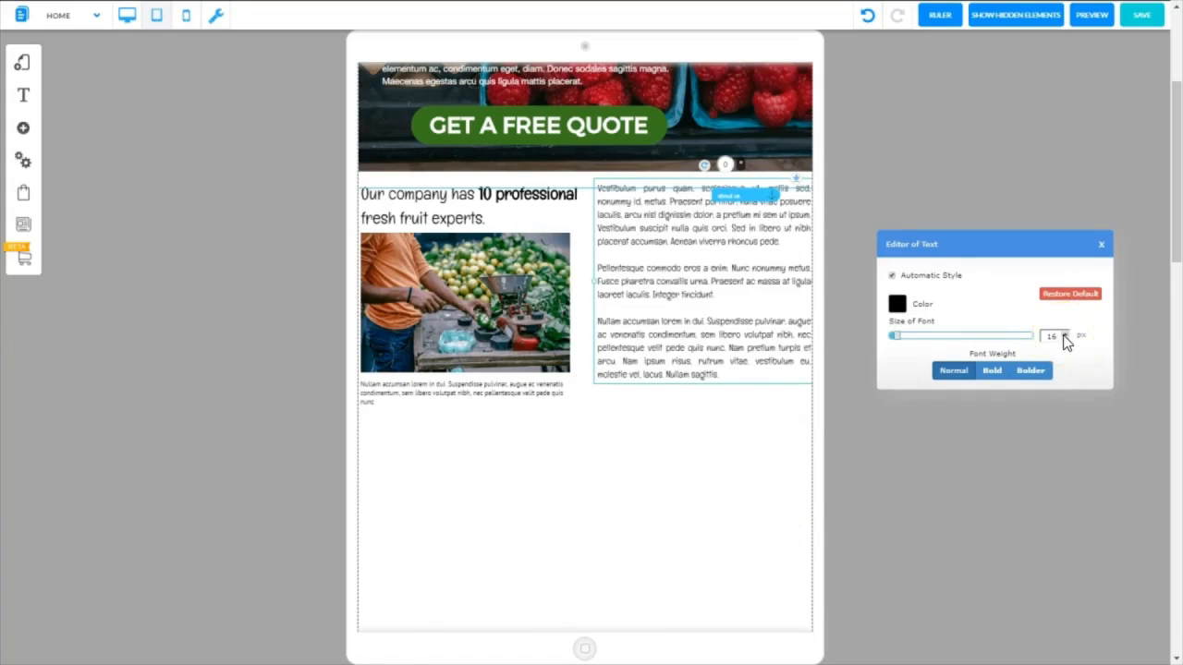
click(1065, 338)
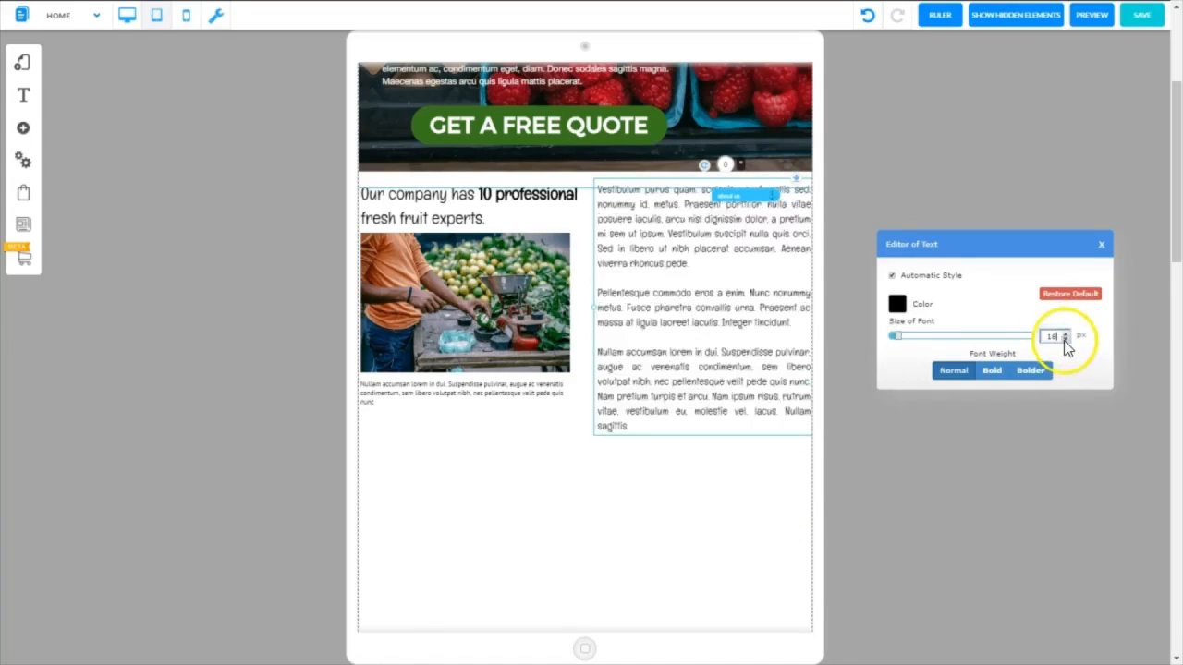
click(1065, 340)
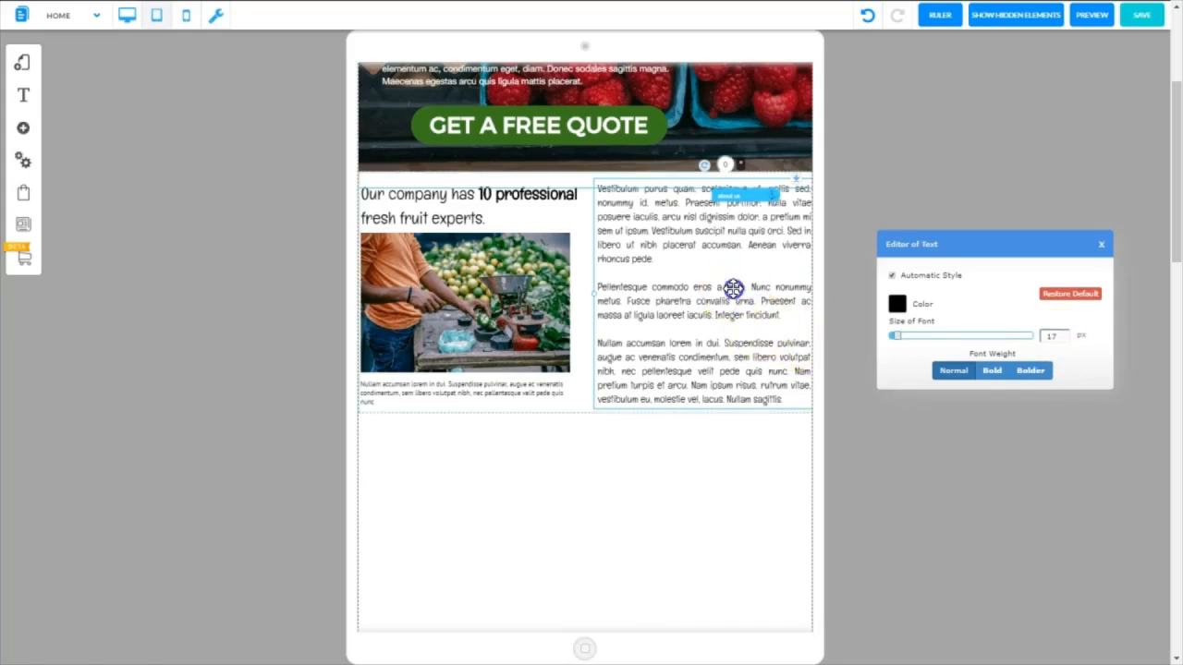
Shift the long text column inward from the page edge and move the company section up against the banner
drag(733, 288, 734, 298)
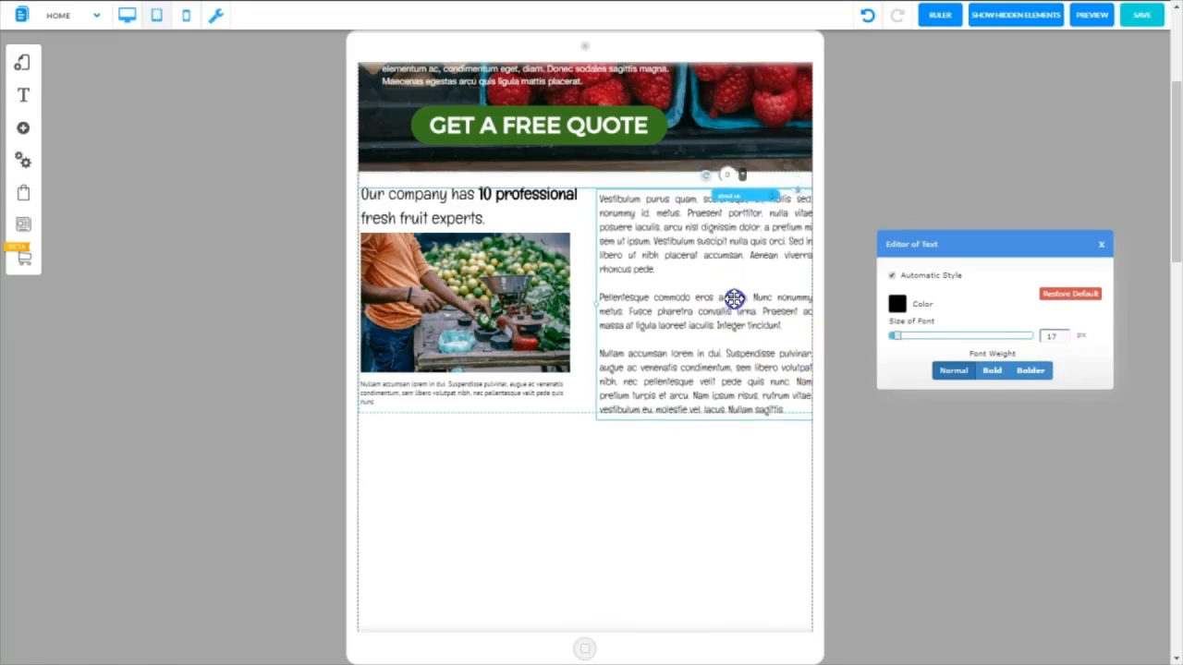
drag(733, 299, 726, 298)
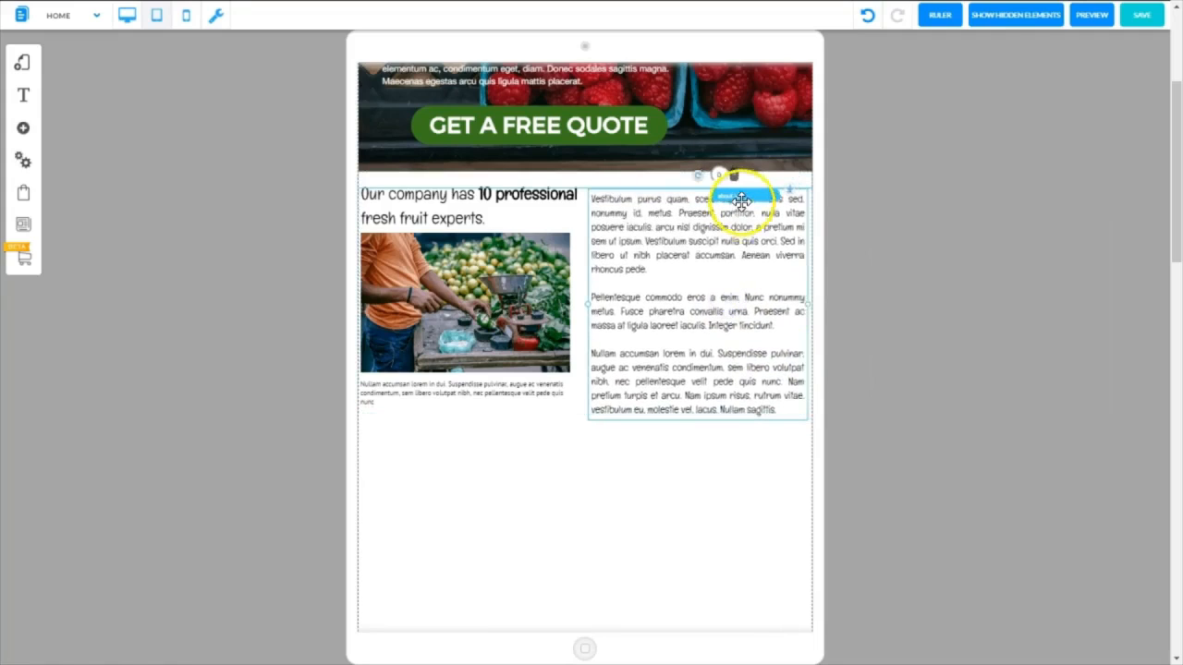
click(741, 198)
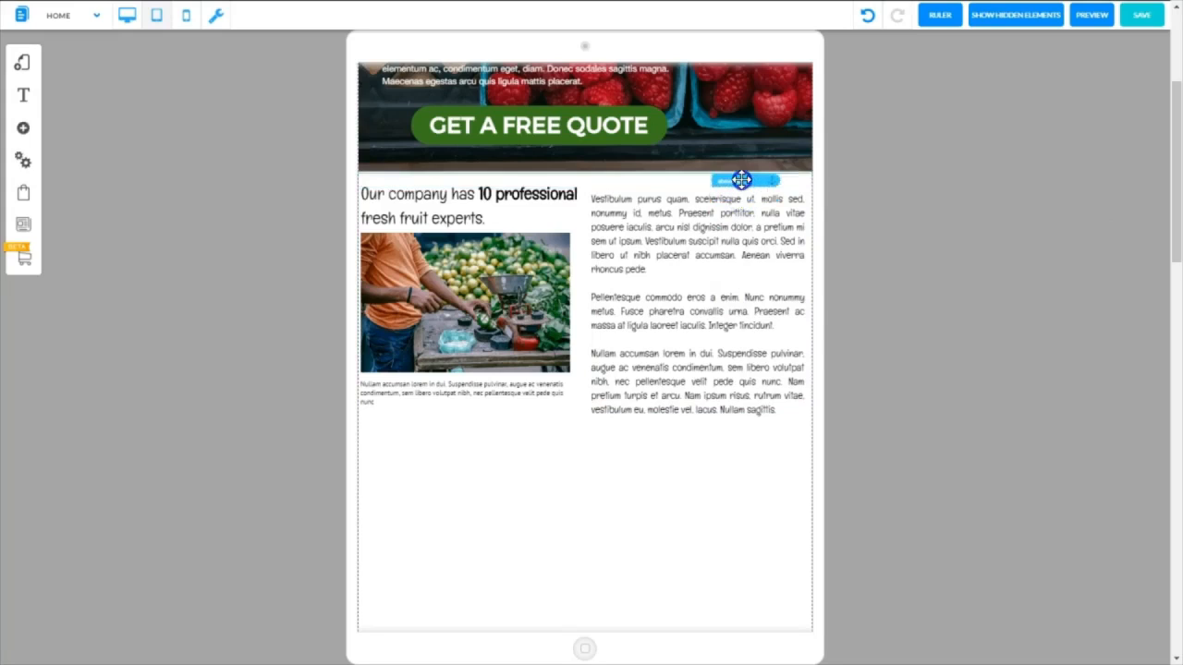
Nudge the company heading and the long text column up so both sit inside the section
click(554, 196)
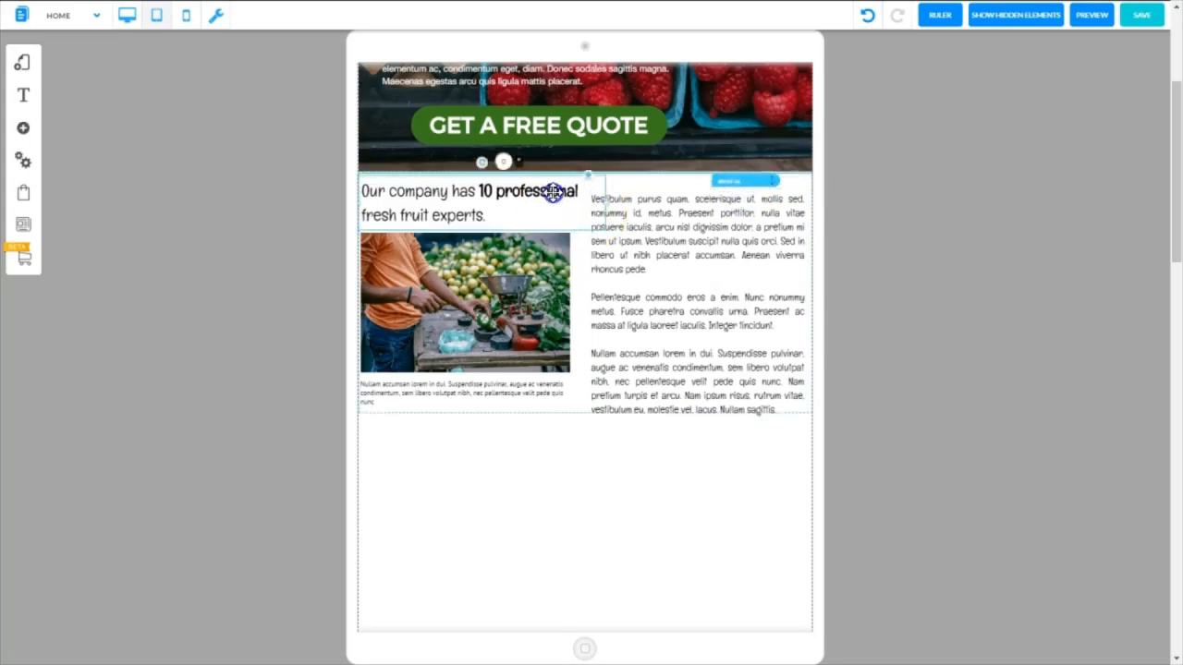
click(707, 237)
drag(707, 238, 577, 413)
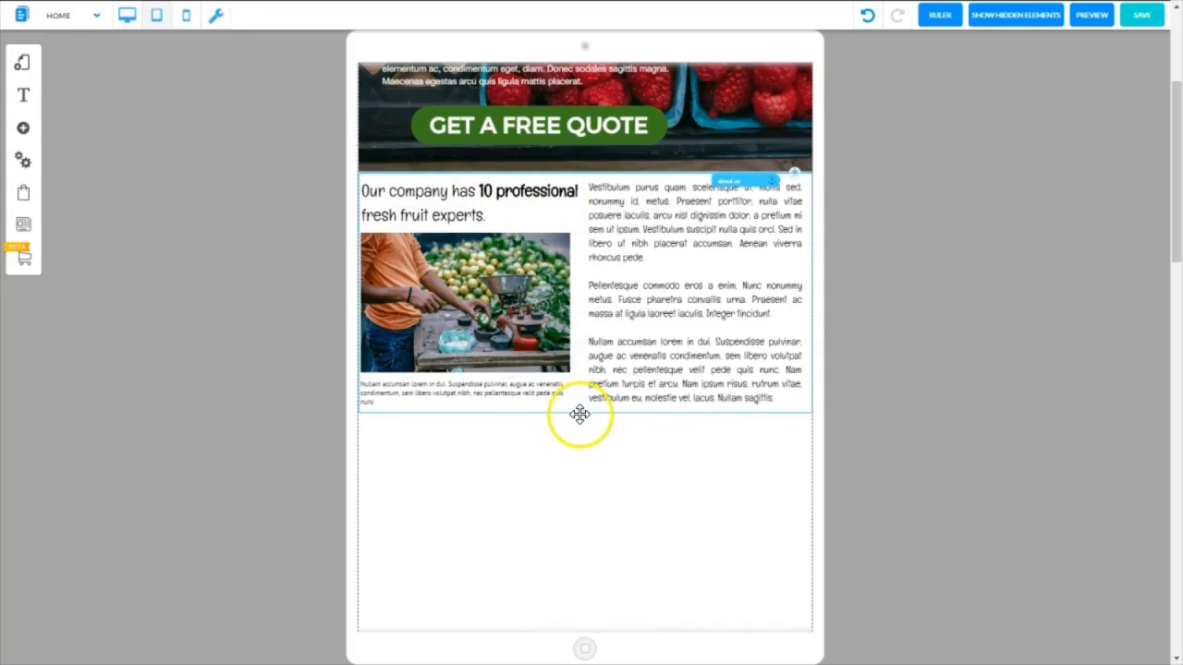
Compare the company section with its desktop layout, then return to the tablet view and save
click(126, 16)
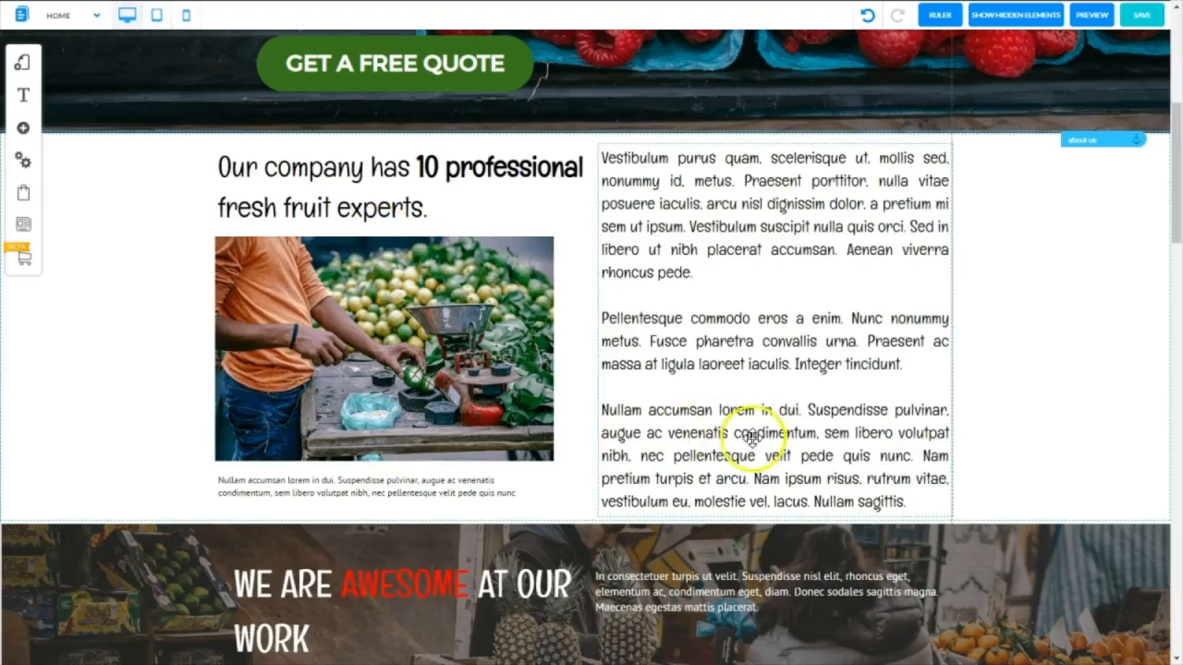
click(157, 16)
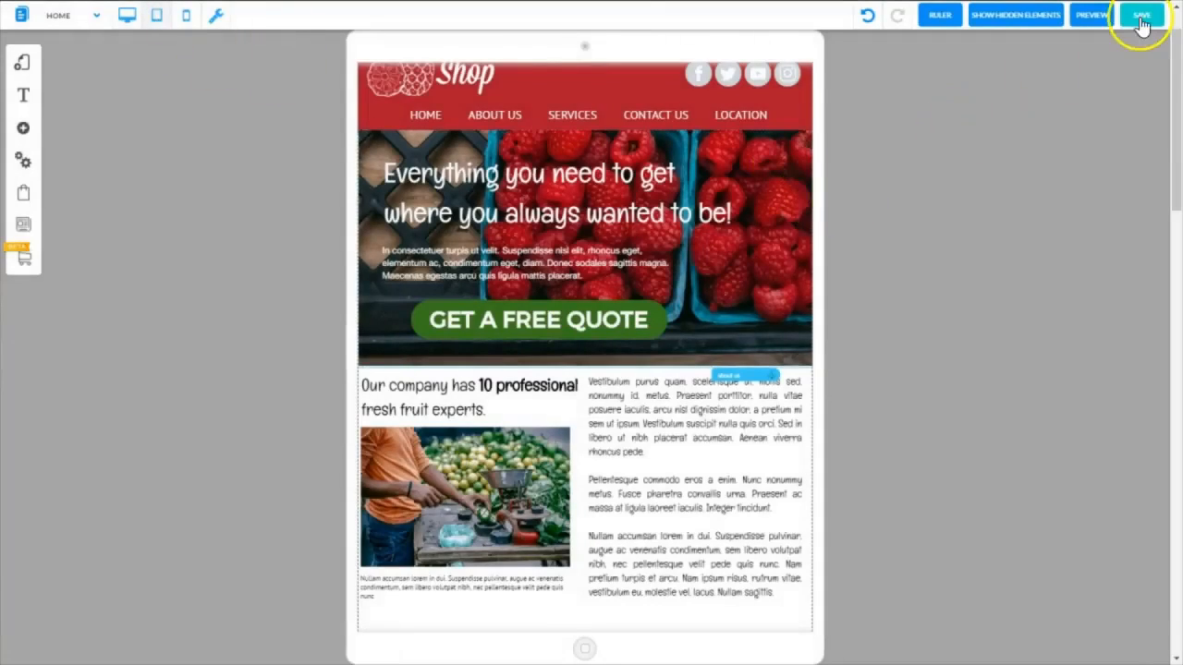
click(1141, 16)
click(731, 449)
Extend the WE ARE AWESOME section's background downward, and move its heading and paragraph up and left
scroll(674, 264, down, 5)
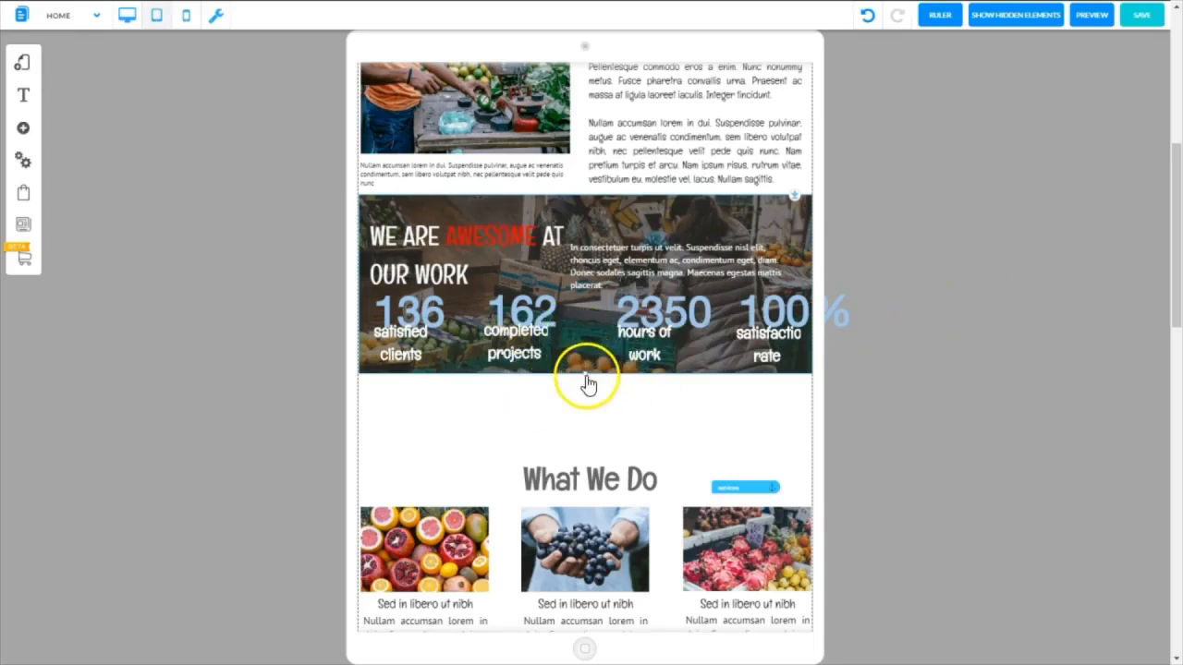
drag(587, 376, 583, 406)
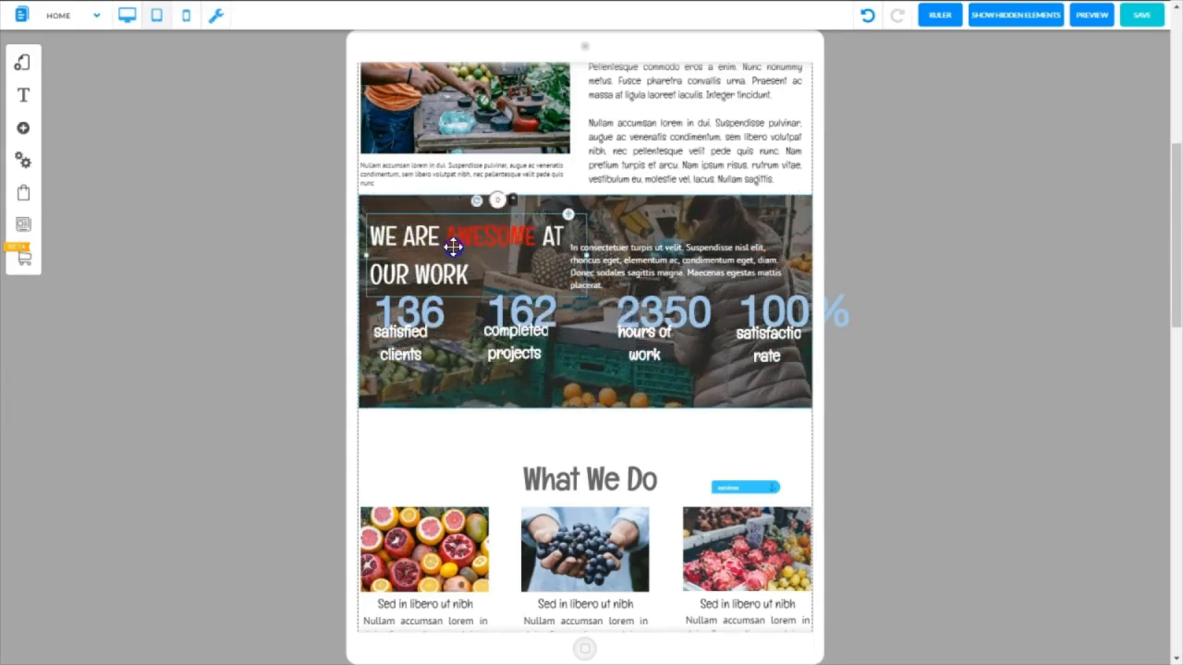
drag(453, 247, 450, 234)
drag(660, 265, 607, 270)
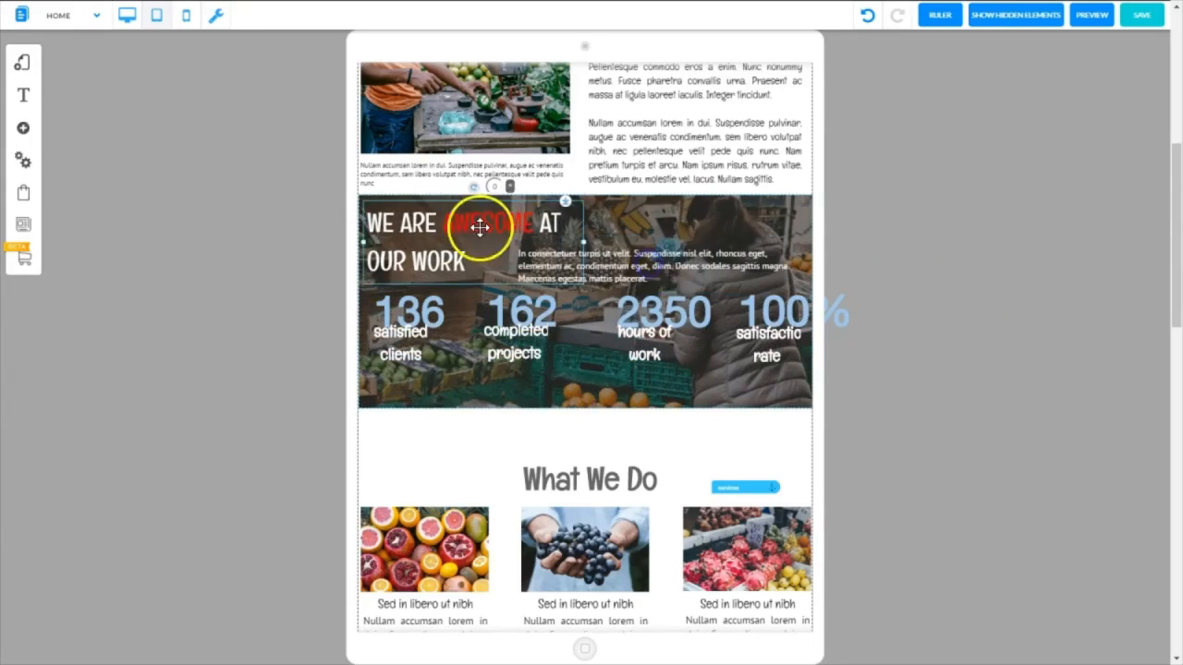
drag(479, 227, 475, 223)
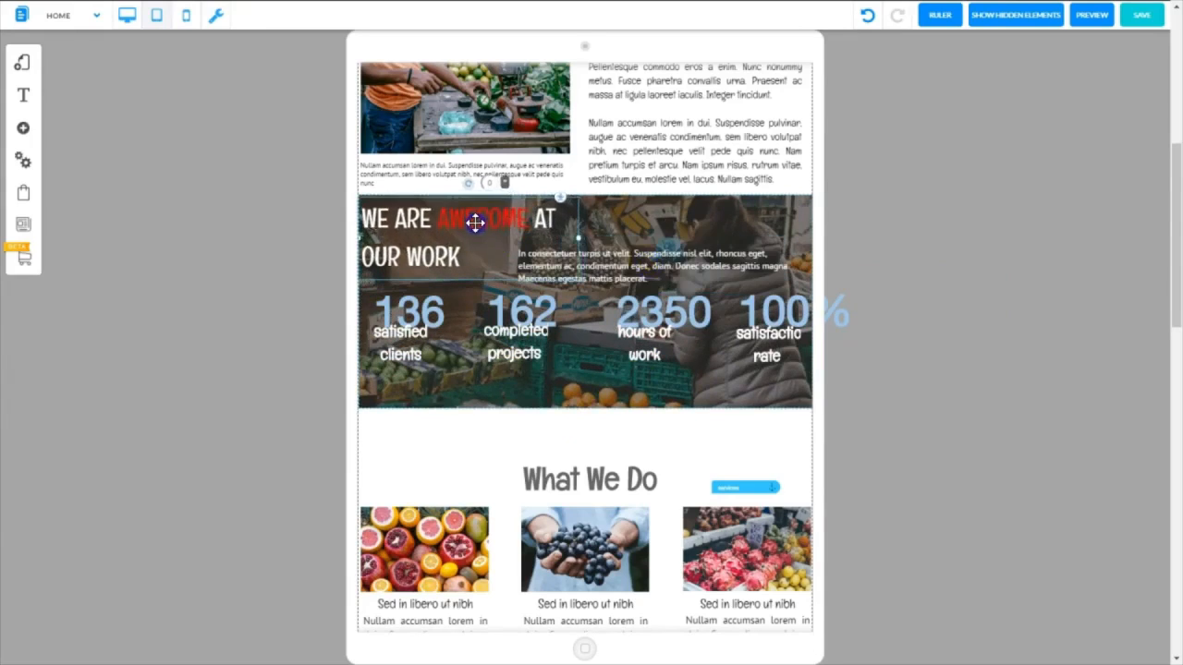
drag(681, 264, 666, 262)
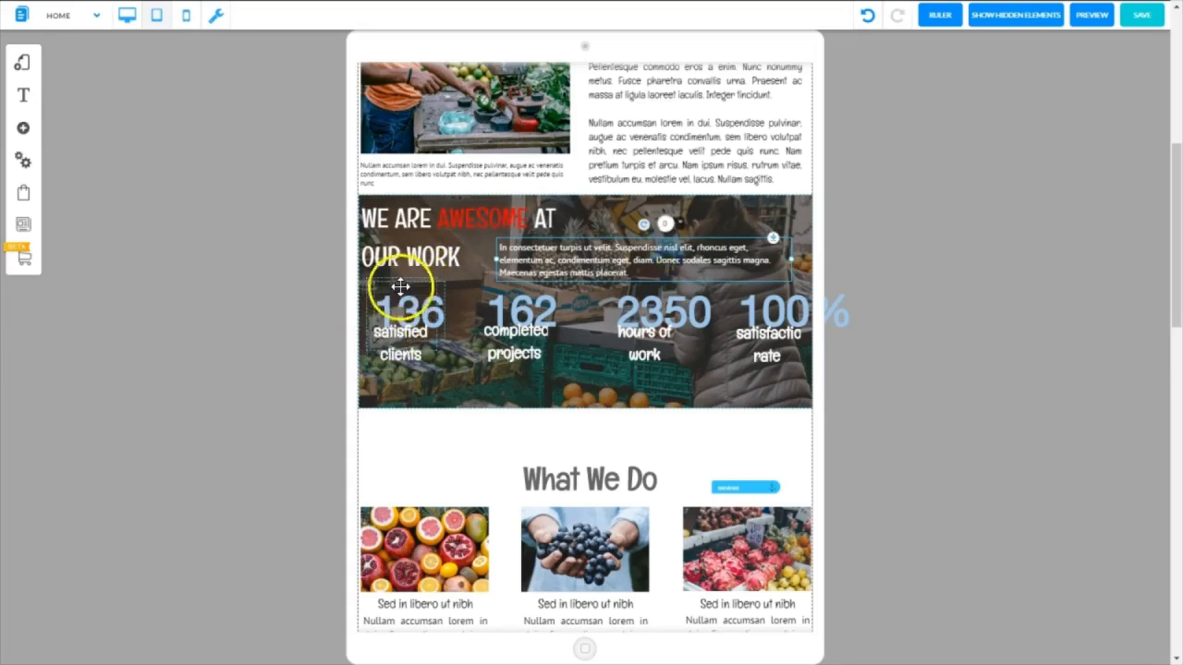
Stretch the frame around the 136 counter down and move the "satisfied clients" label below the number
click(375, 370)
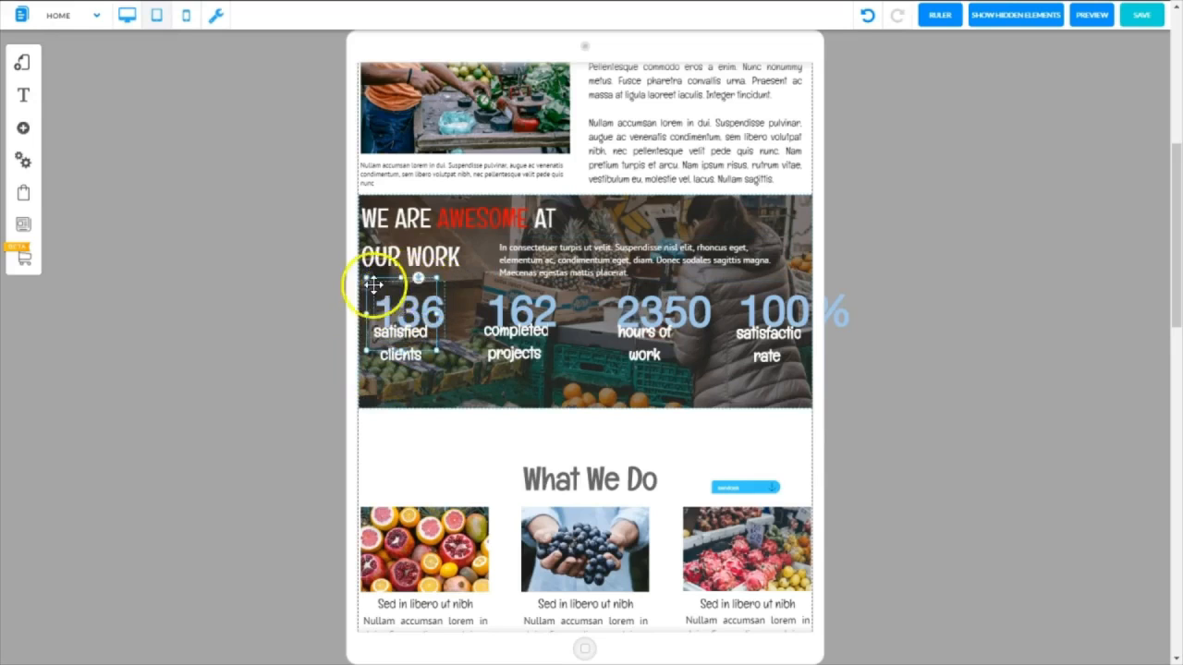
drag(400, 351, 402, 412)
click(393, 346)
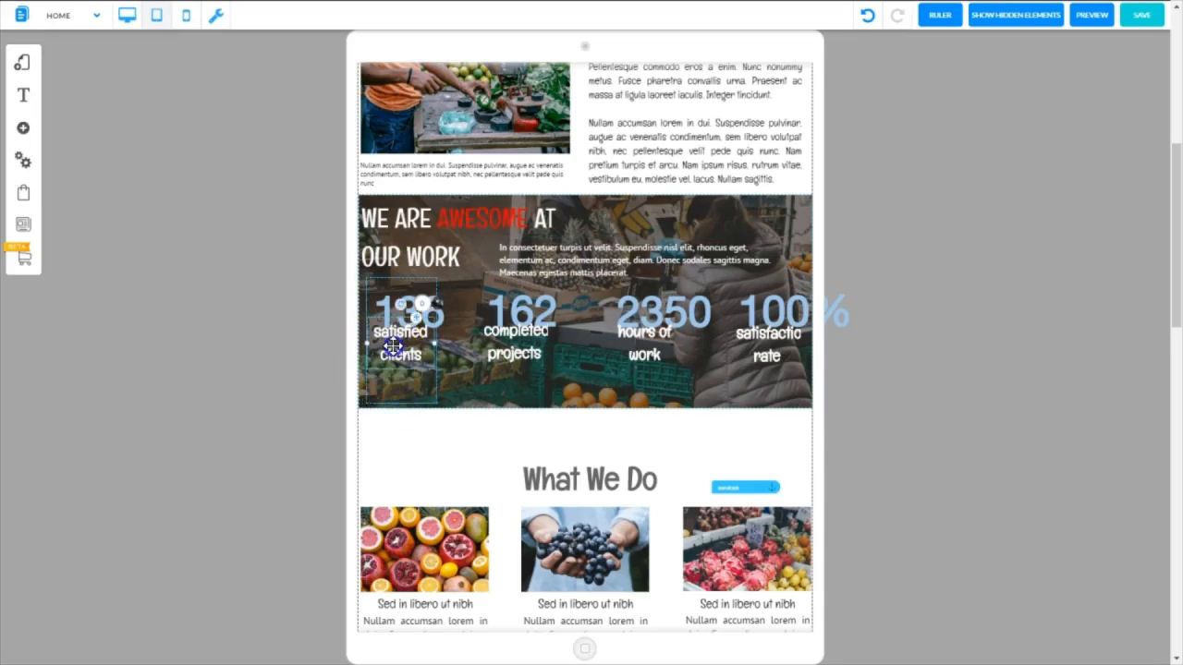
drag(392, 345, 395, 379)
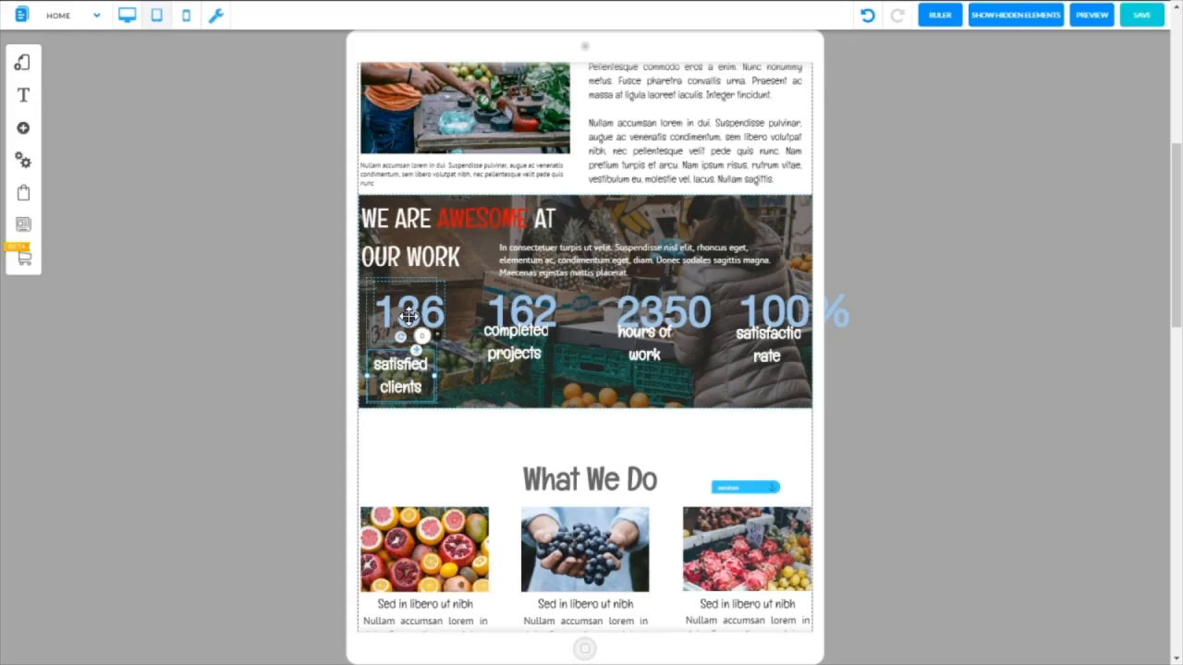
Stretch the frame around the 162 counter down and move the "completed projects" label below the number
click(480, 294)
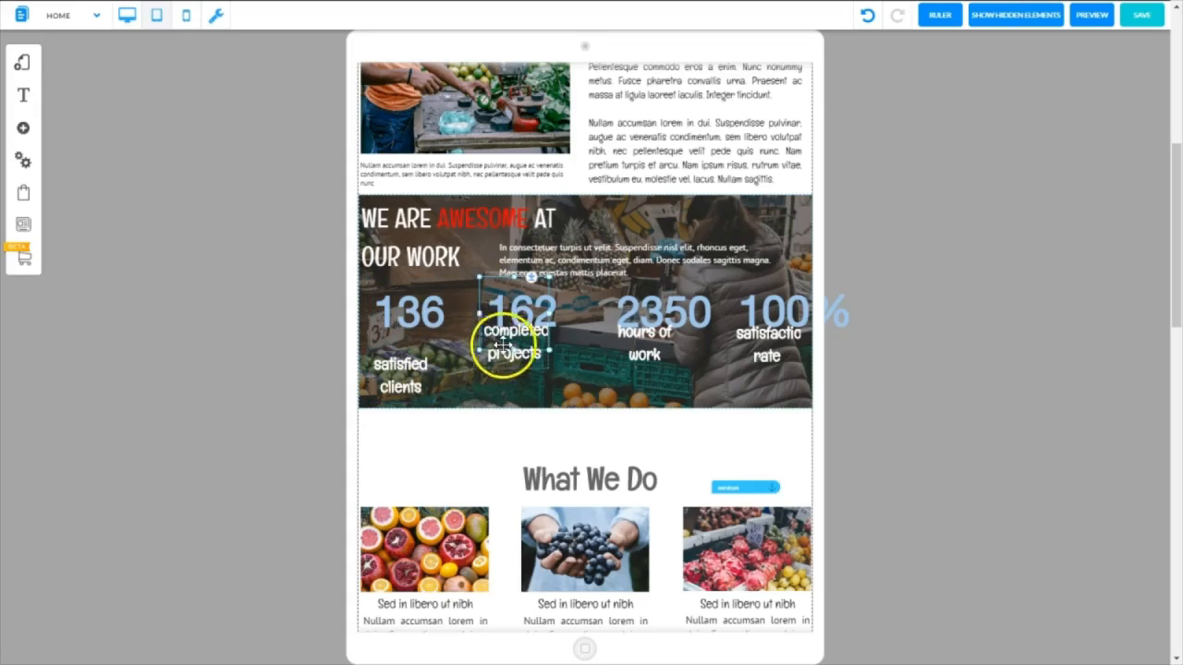
drag(514, 356, 509, 404)
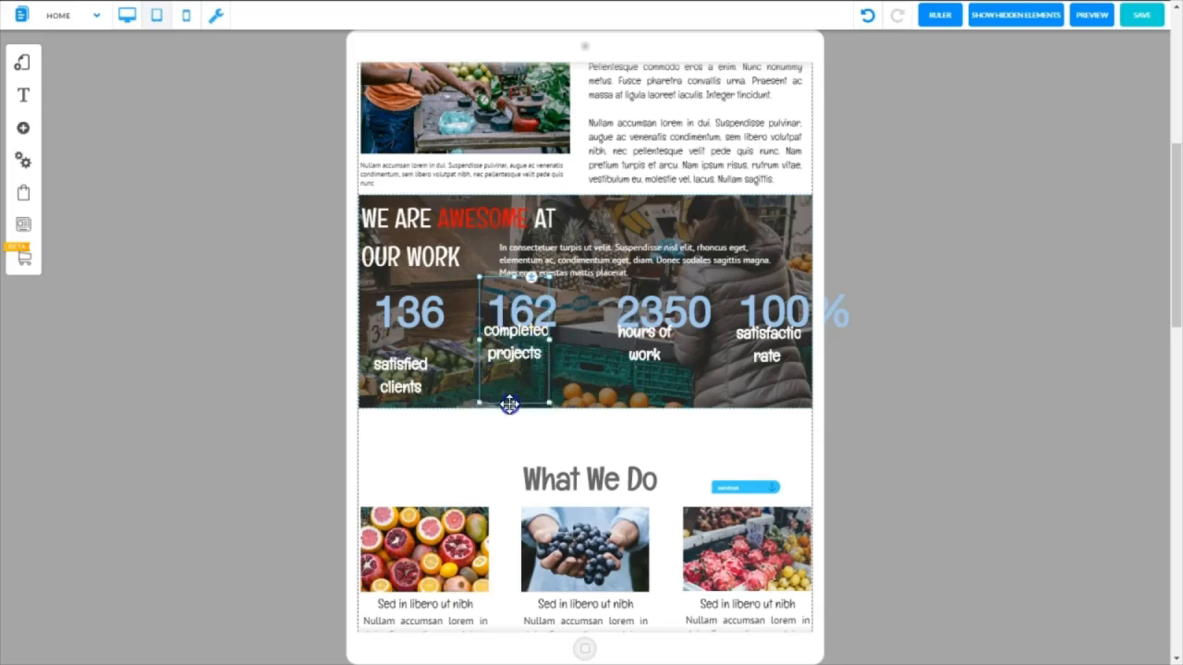
click(500, 352)
drag(500, 353, 502, 378)
Stretch the frames around the 2350 and 100% counters down toward the bottom of the section's background
click(619, 355)
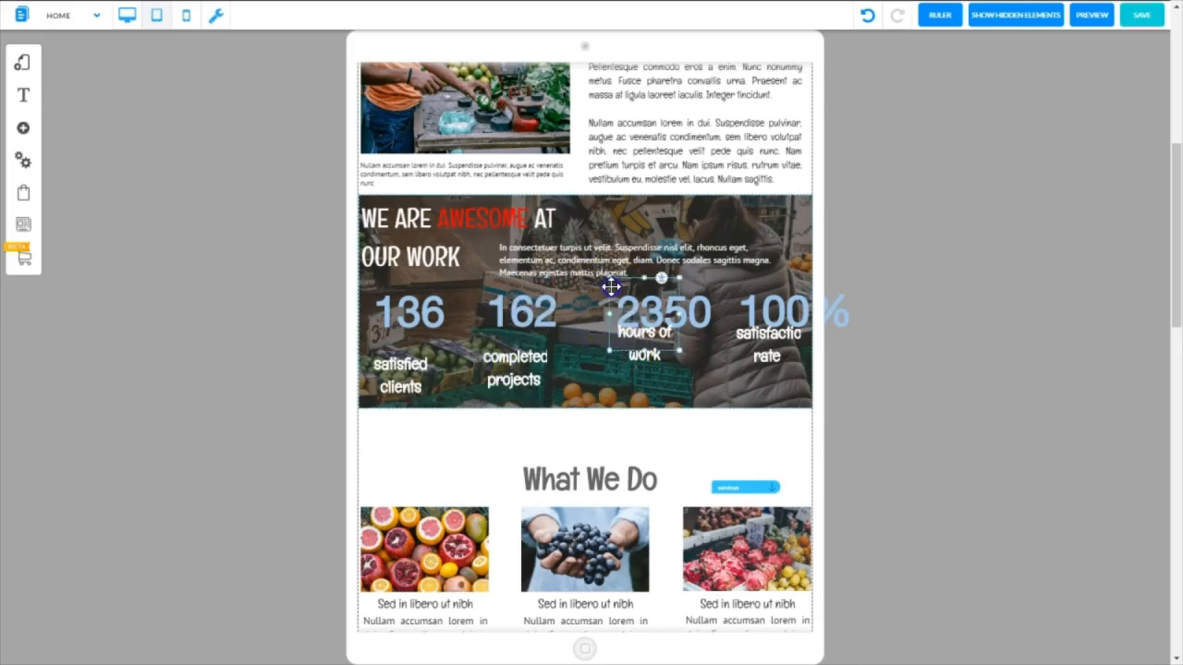
drag(642, 341, 642, 405)
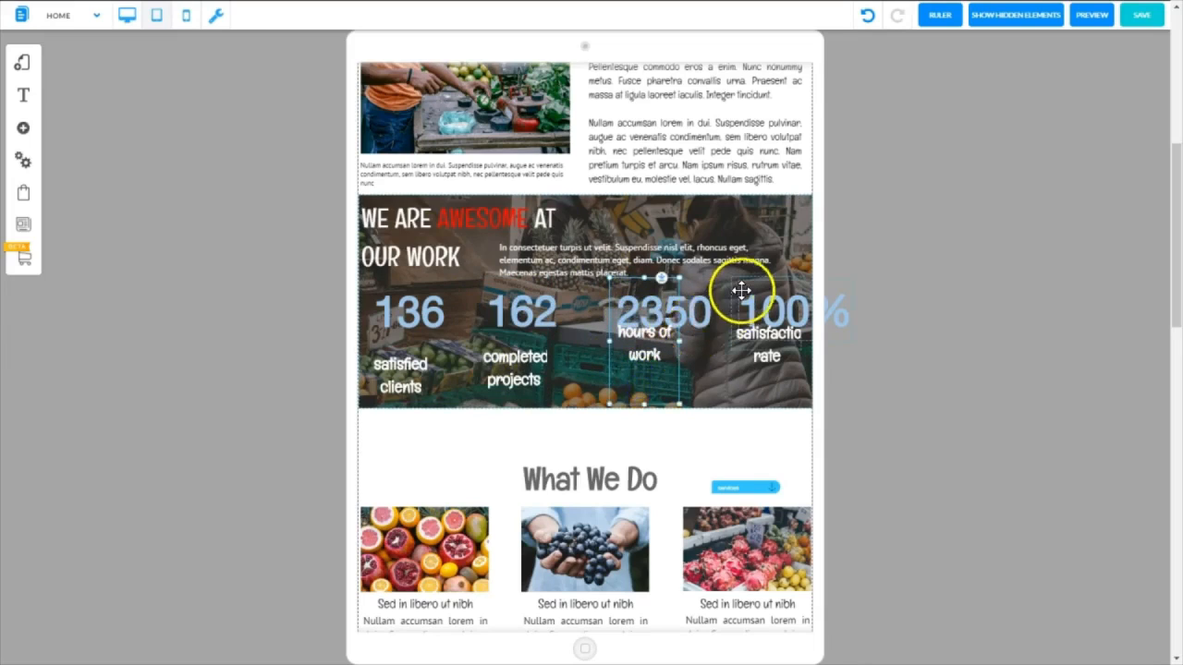
click(732, 294)
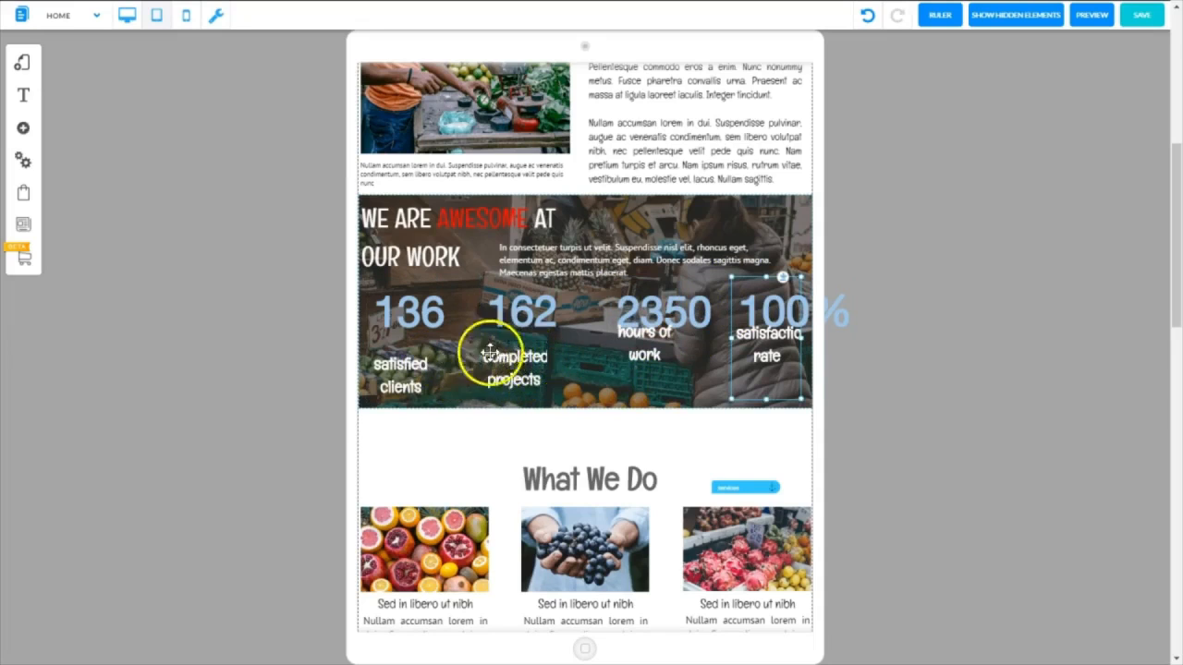
Show the ruler and place a horizontal guide just below the four counter numbers
click(939, 15)
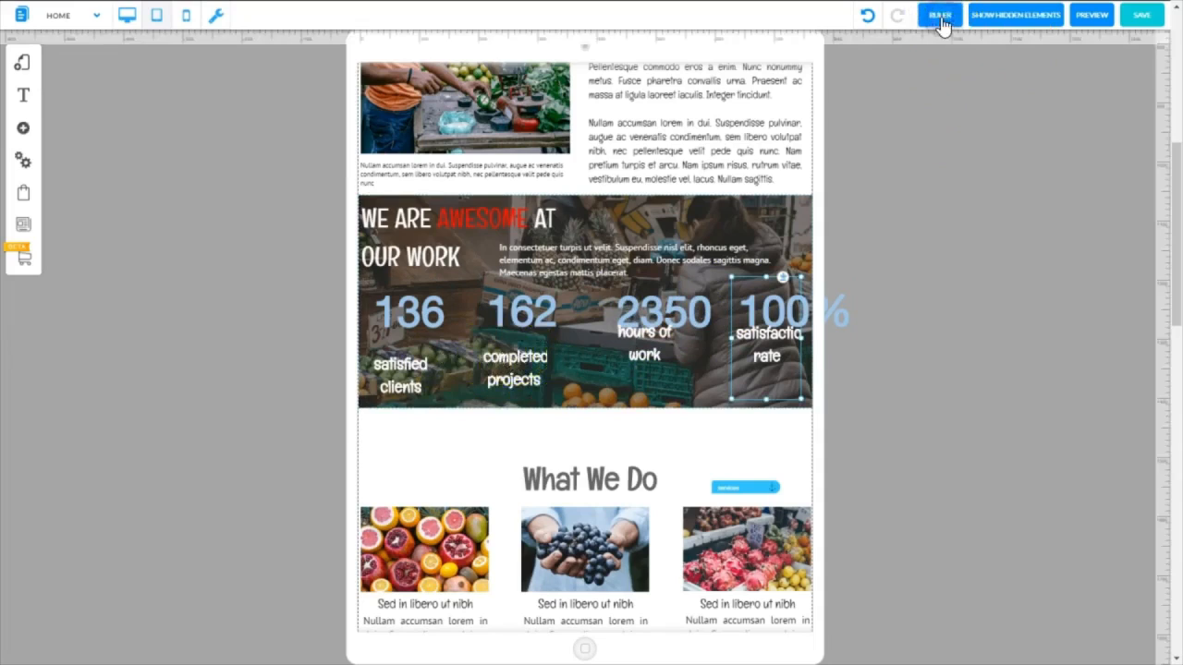
click(1162, 360)
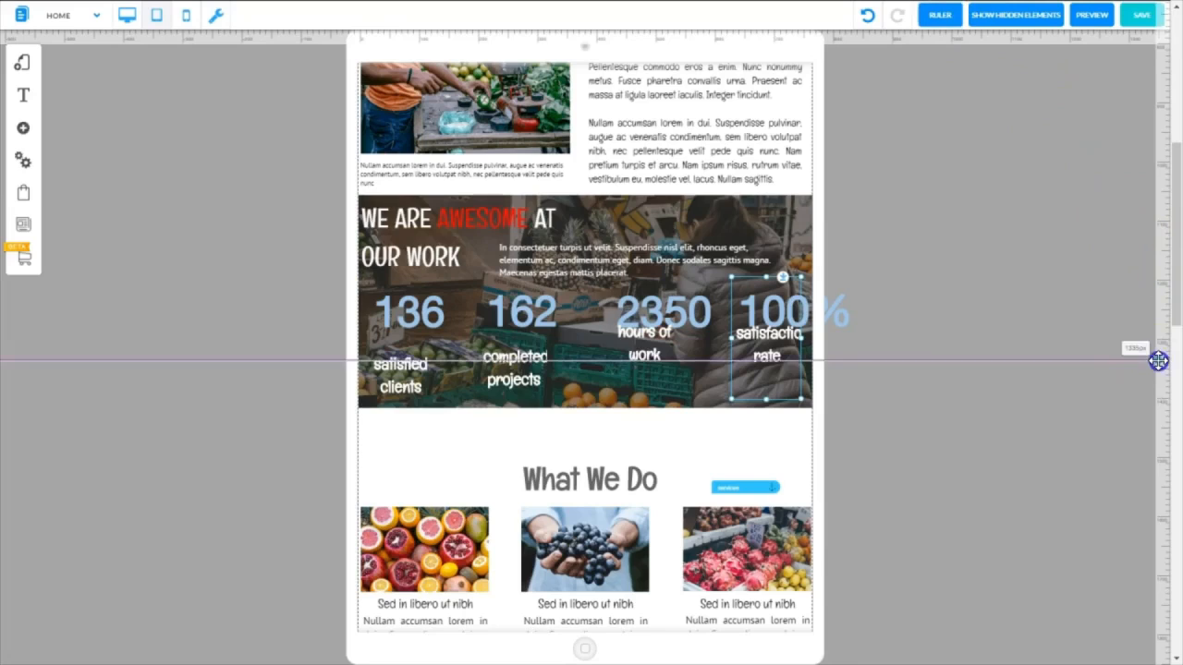
drag(1158, 360, 1155, 341)
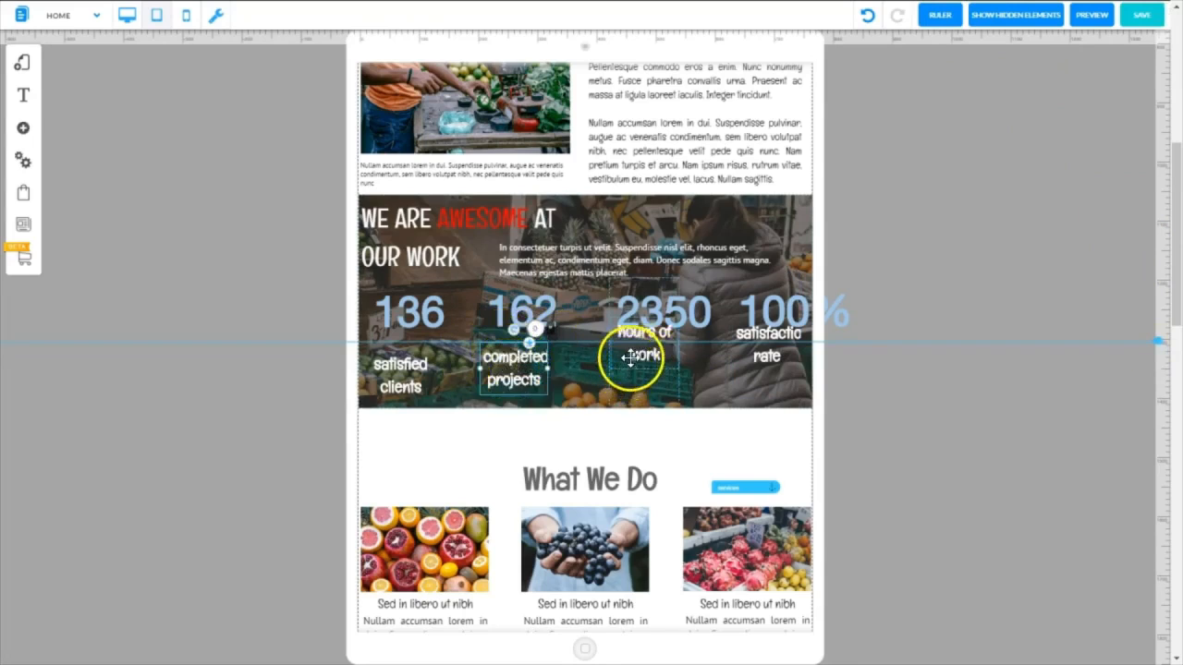
Align the "hours of work", "satisfaction rate" and "satisfied clients" labels just below the horizontal guide
drag(642, 353, 641, 376)
drag(766, 342, 766, 366)
drag(401, 380, 400, 371)
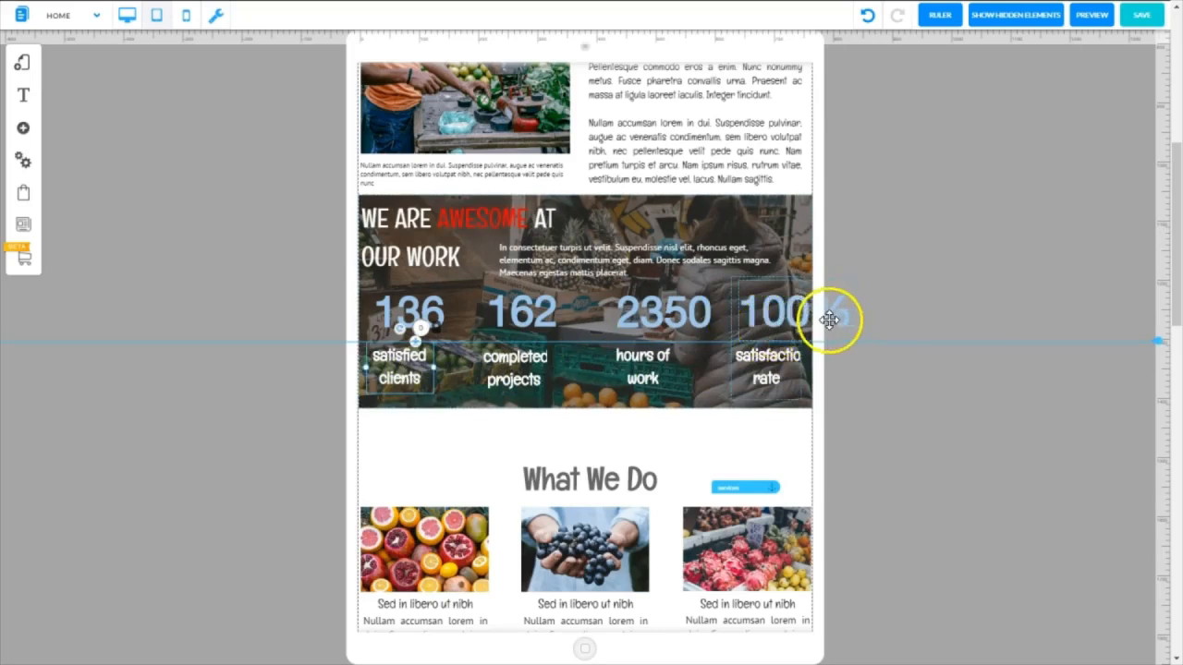
Move the 2350 and 100% counters left so that the whole row fits inside the tablet width
click(609, 399)
drag(609, 399, 598, 399)
click(734, 399)
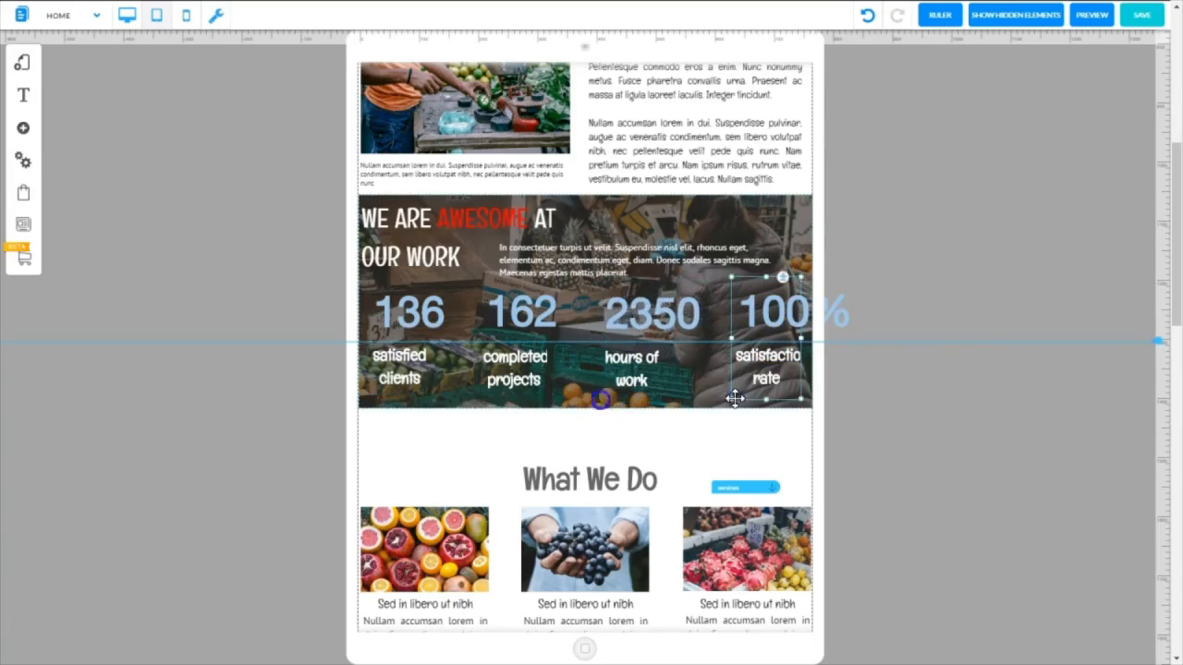
drag(734, 398, 695, 403)
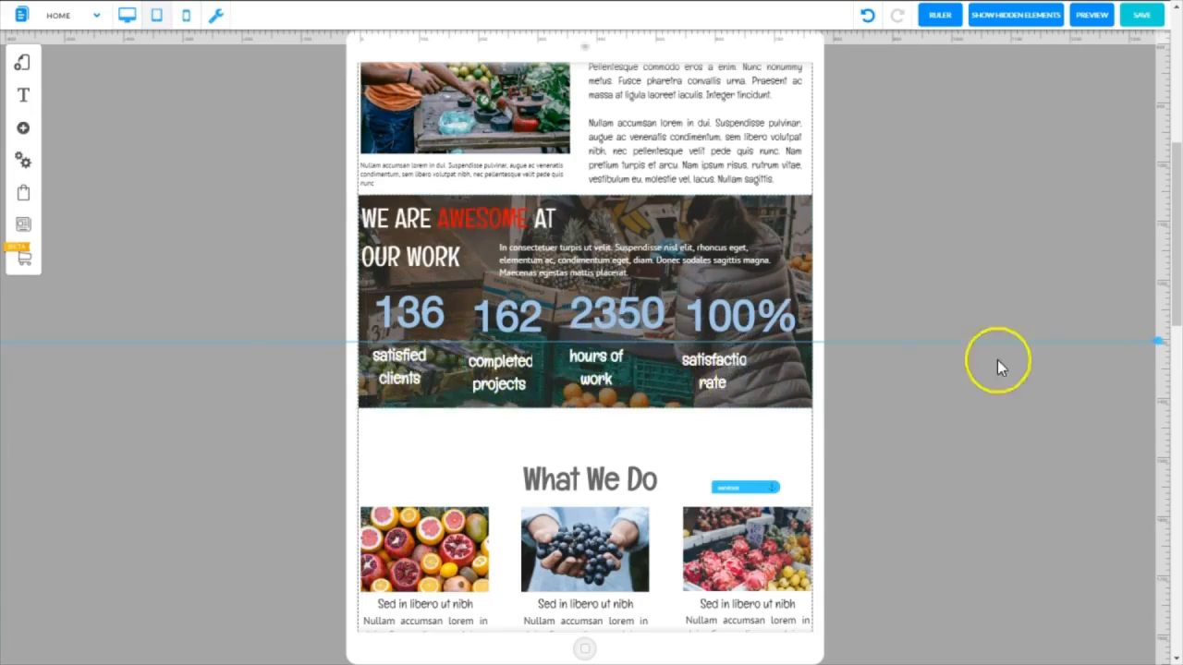
Move the horizontal guide up above the counter numbers and align the counter frames to it
click(1159, 342)
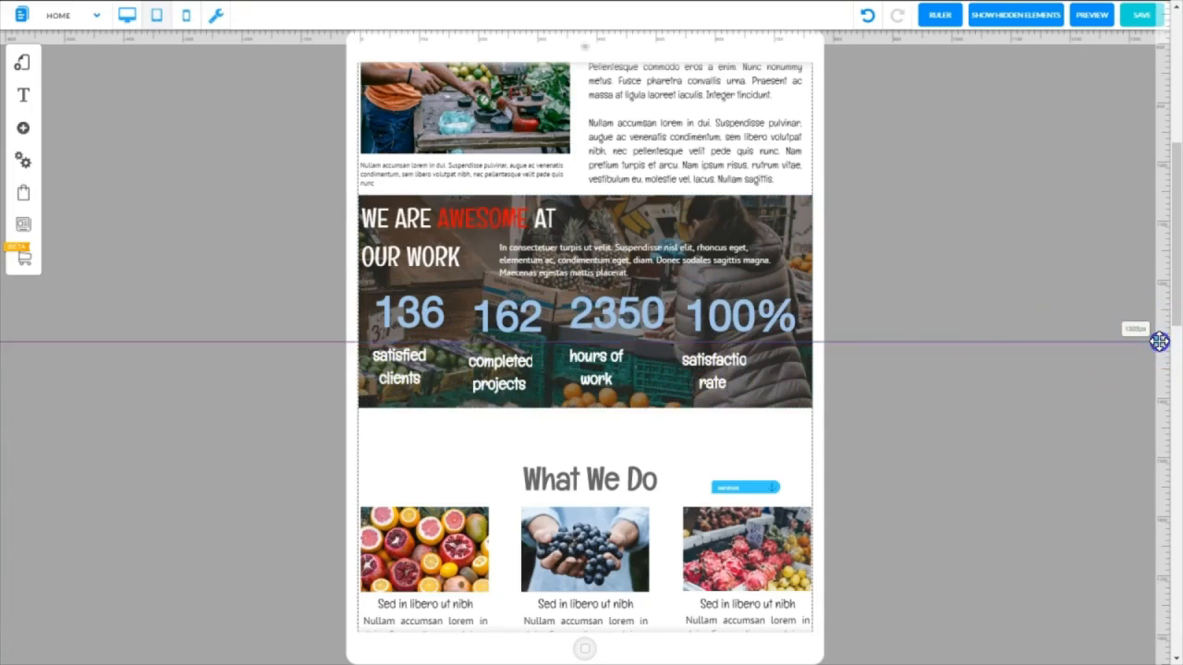
click(531, 313)
drag(1154, 343, 1129, 283)
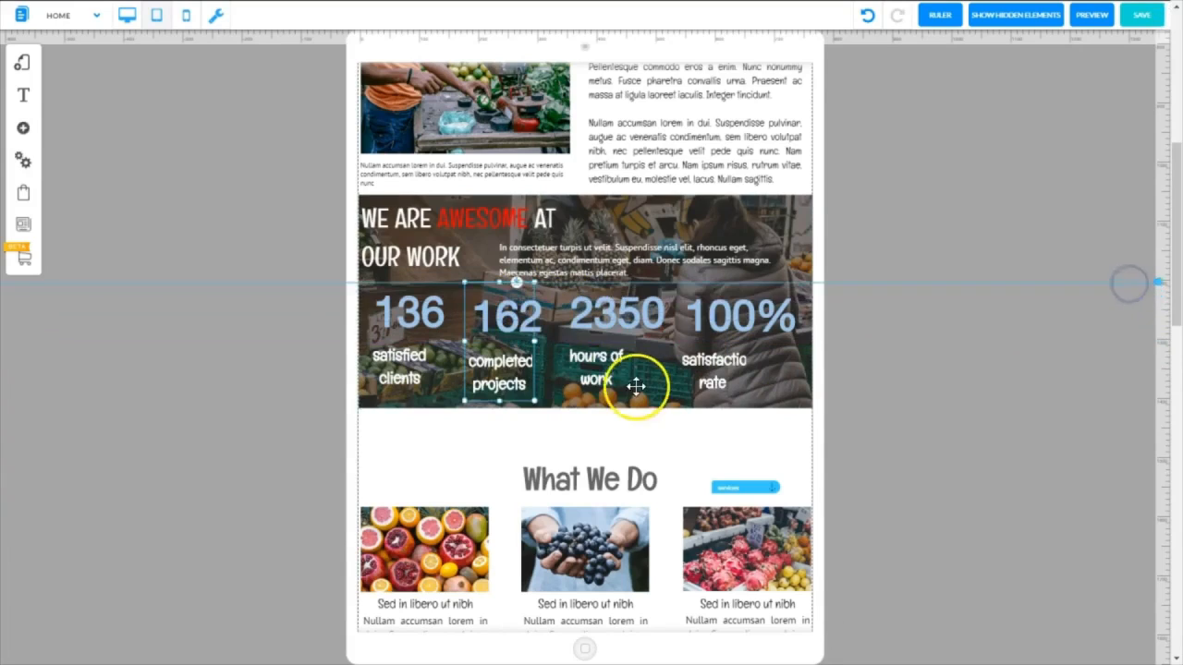
click(632, 384)
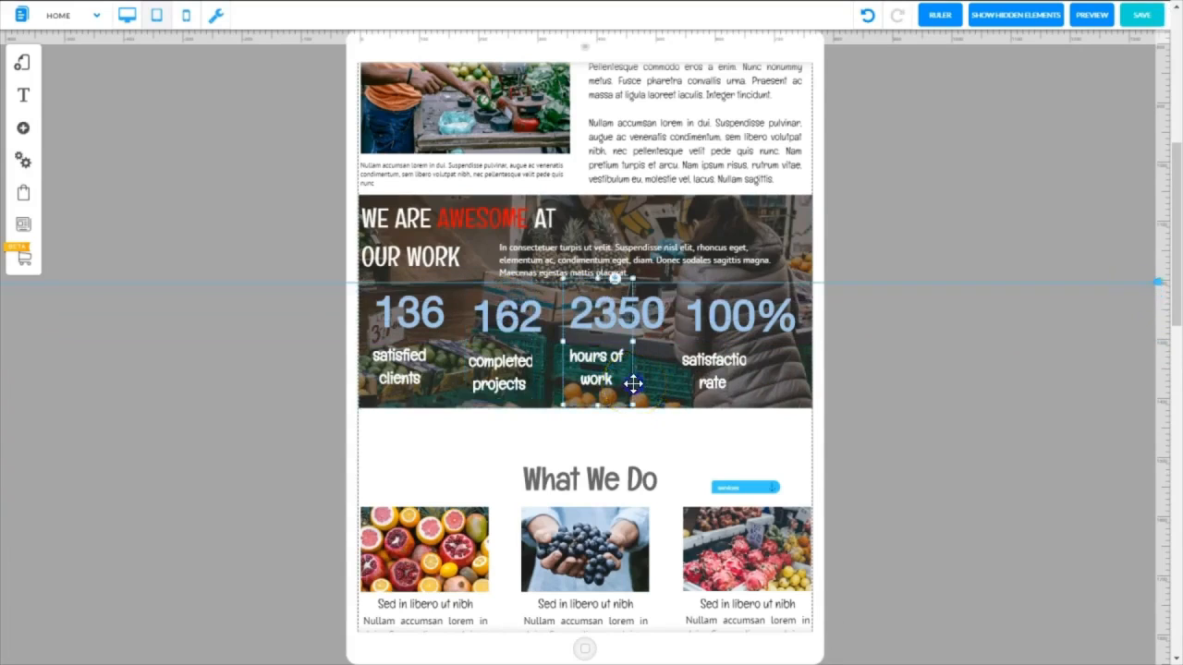
drag(633, 384, 637, 391)
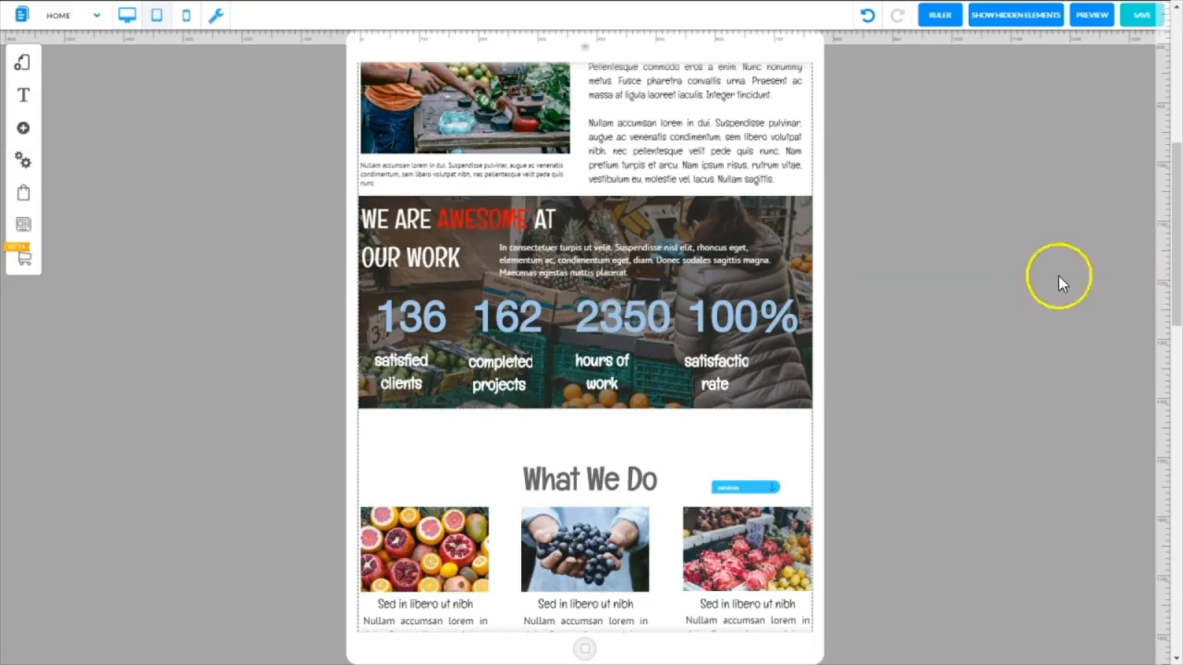
Move the WE ARE AWESOME paragraph slightly down and its heading slightly down and to the right
click(570, 263)
drag(571, 263, 570, 274)
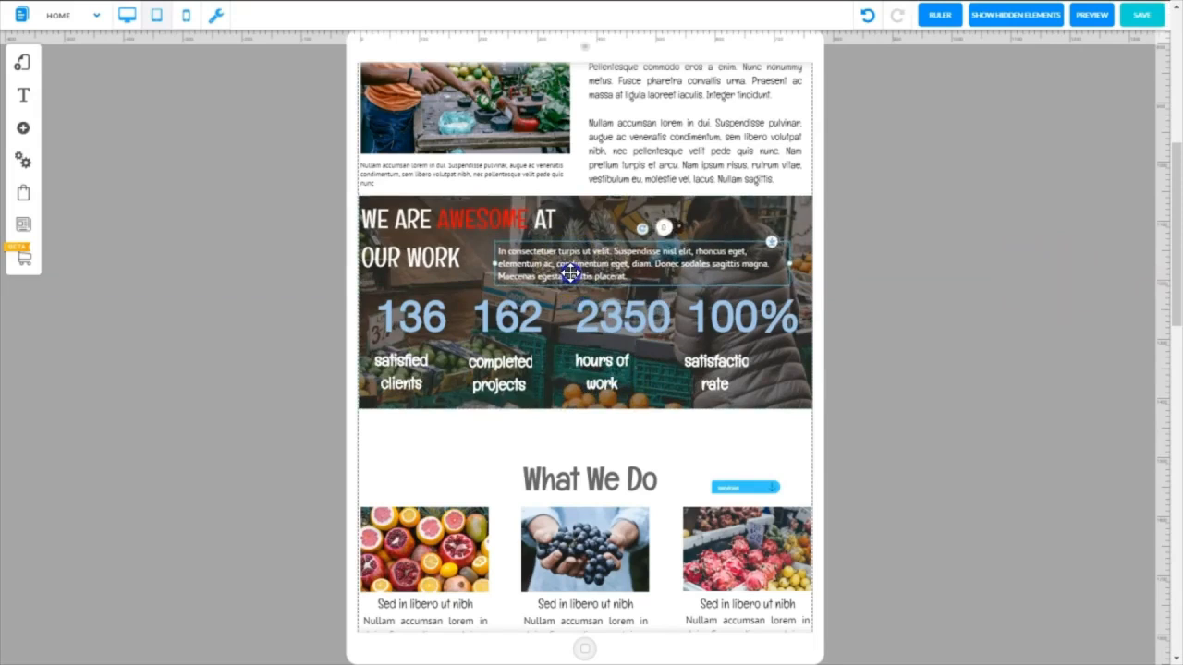
click(509, 224)
drag(422, 225, 441, 235)
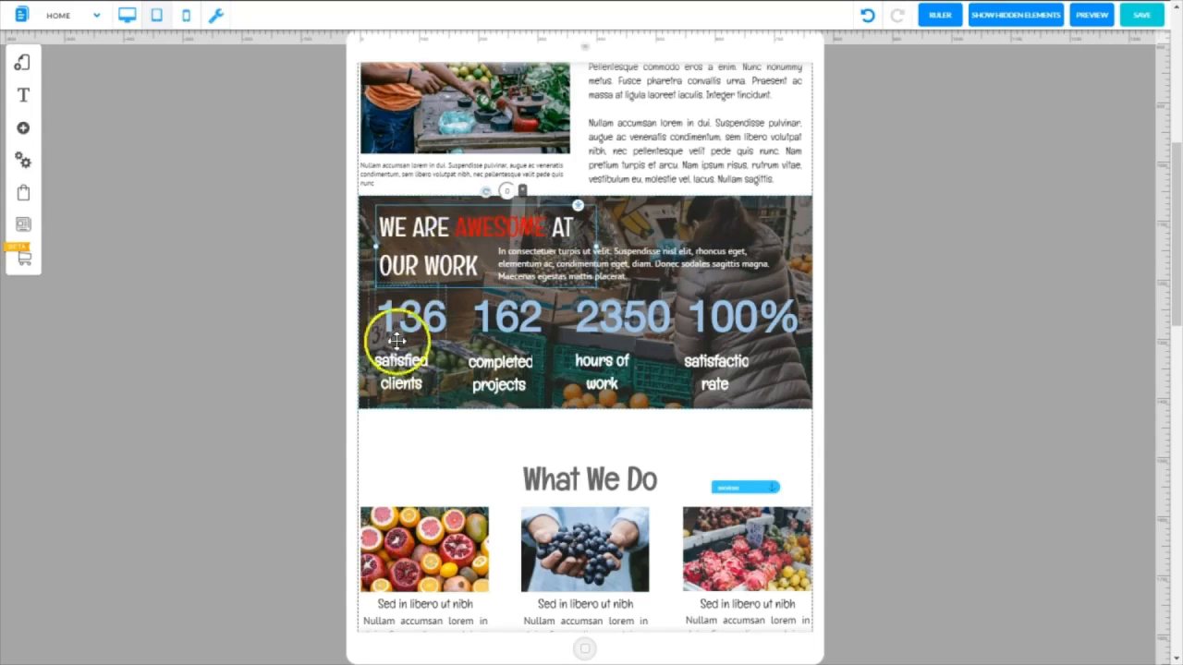
Compare the WE ARE AWESOME section with its desktop layout, then return to the tablet view
click(1003, 268)
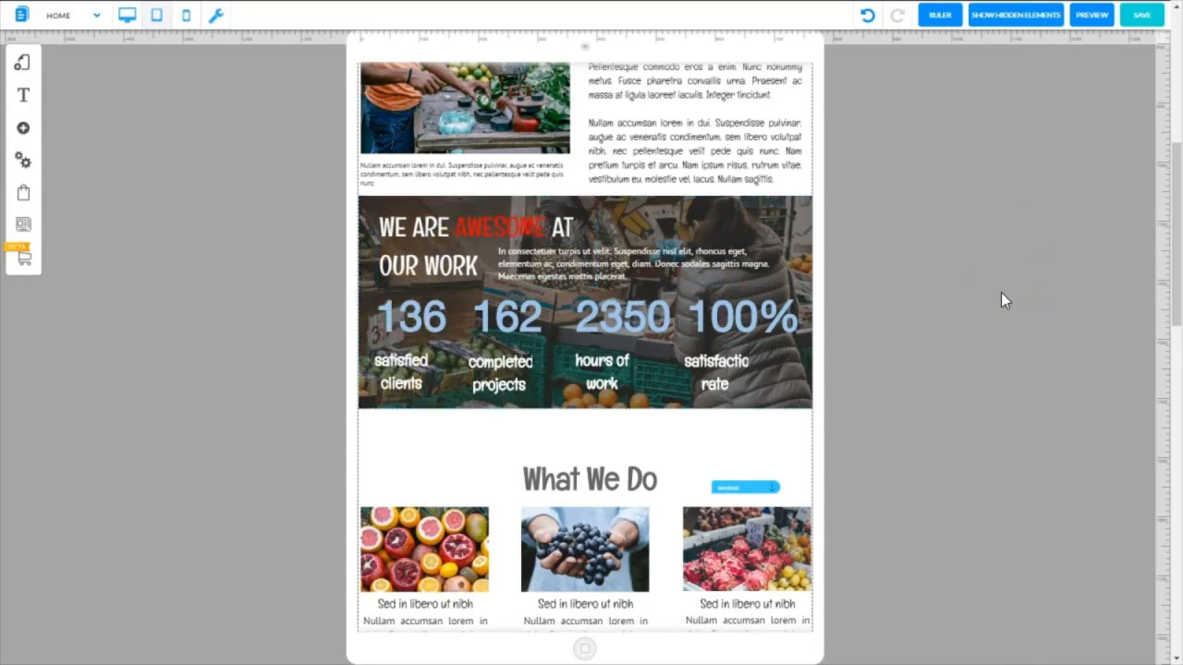
click(126, 14)
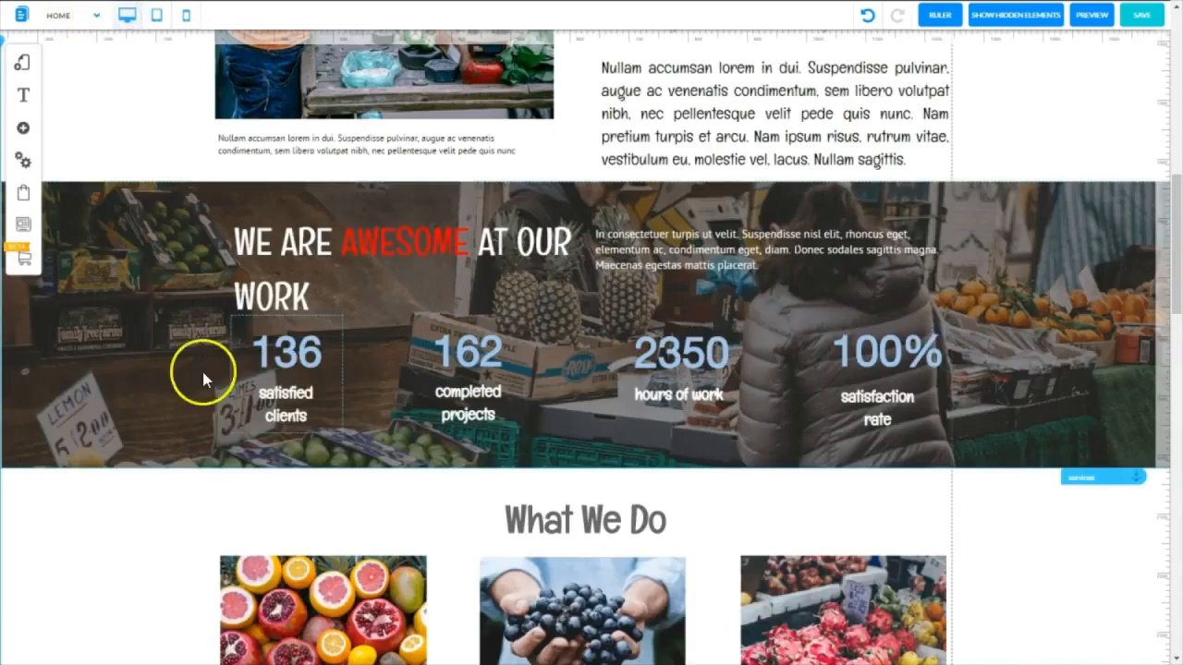
click(153, 16)
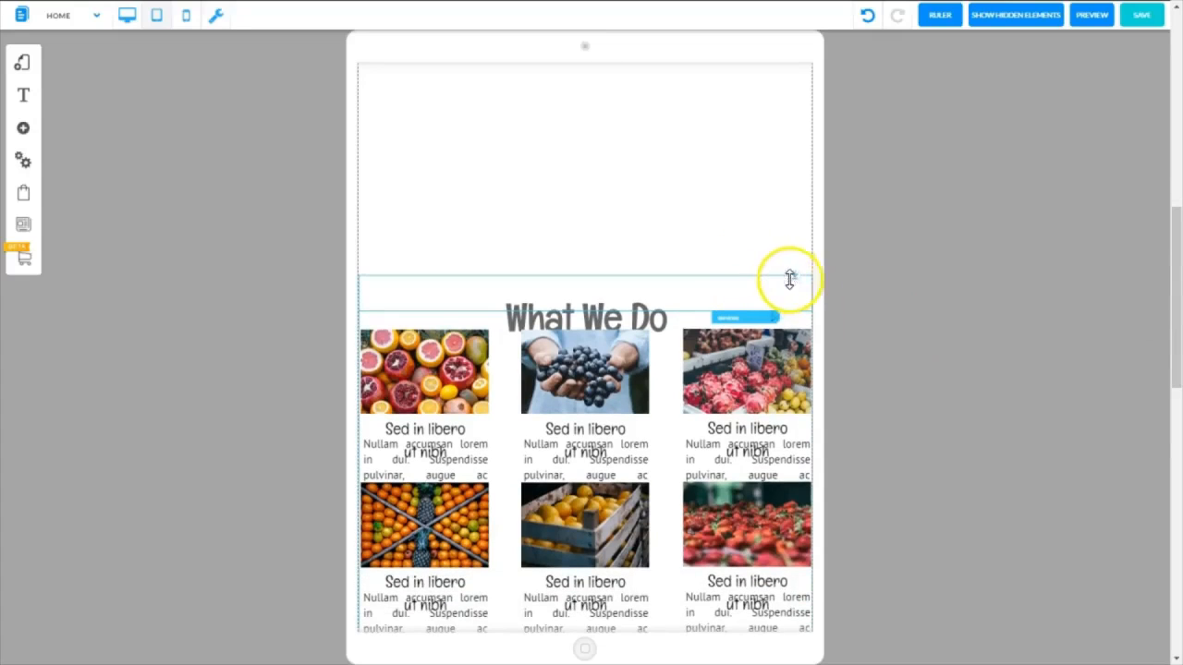
Move the What We Do section up beneath the company text and bring the services anchor up to its top
drag(794, 275, 810, 69)
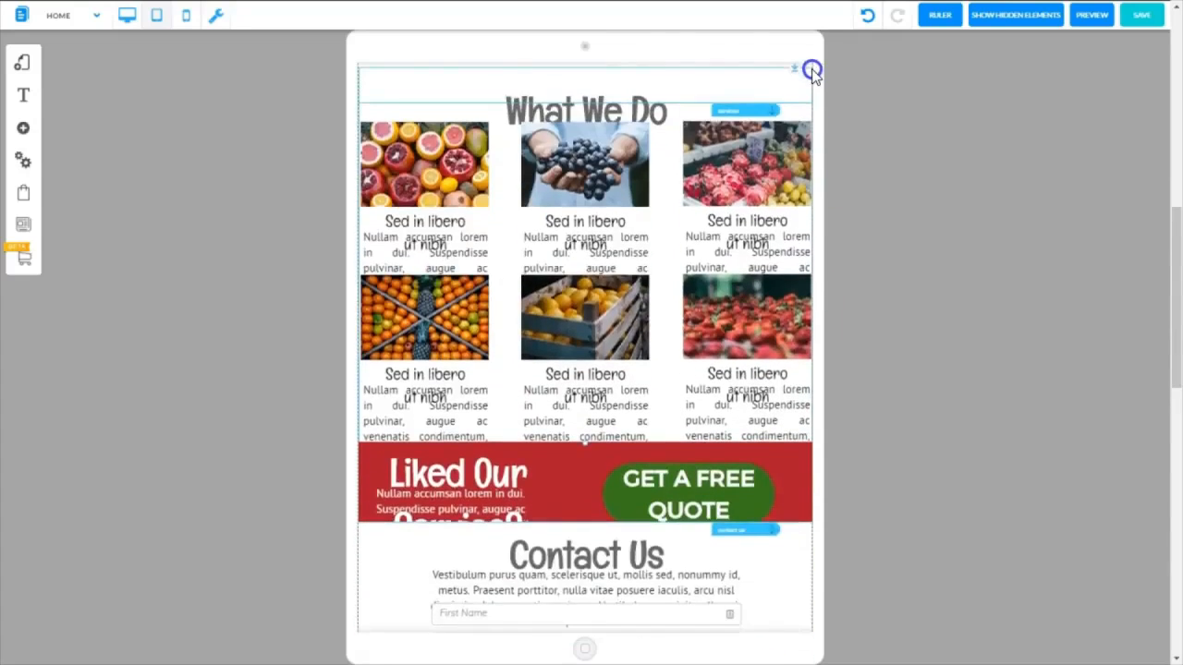
scroll(810, 69, up, 3)
drag(798, 340, 798, 254)
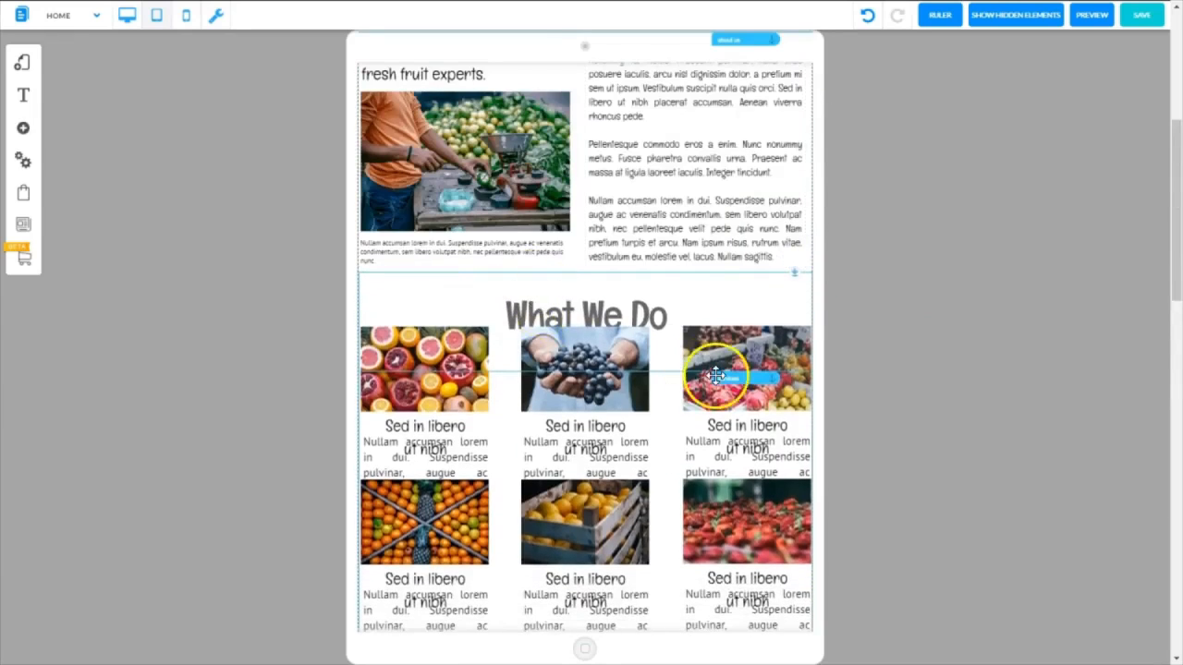
click(752, 378)
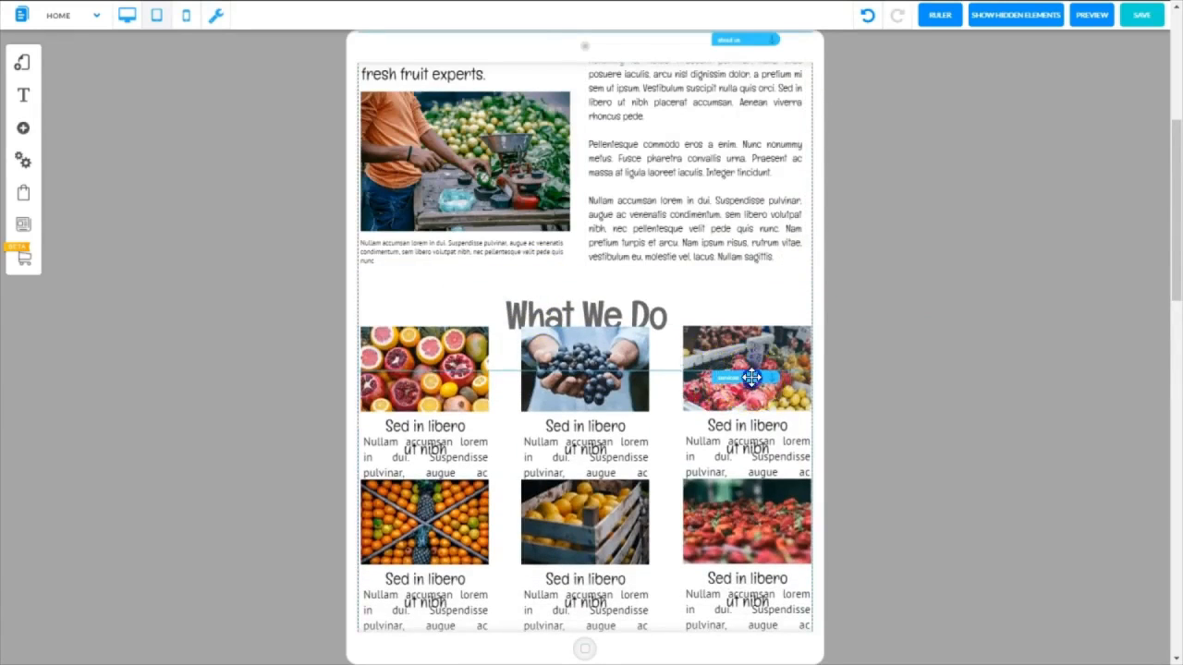
drag(751, 378, 749, 285)
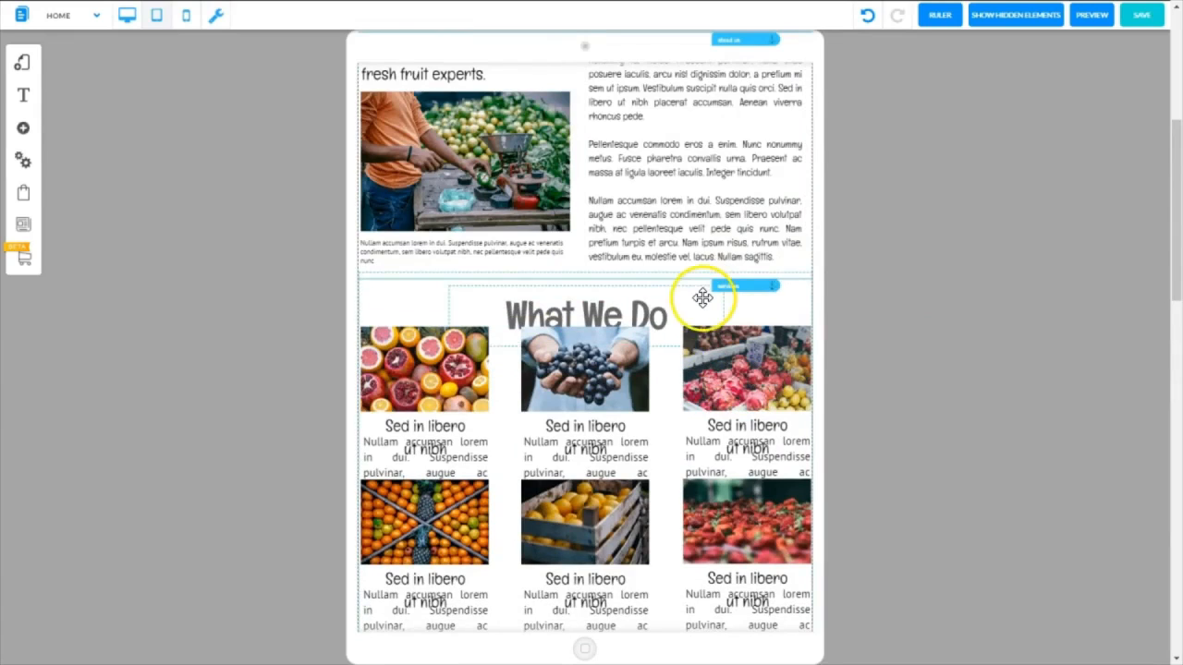
Set the What We Do heading's font size to 58 px
drag(1173, 266, 1169, 311)
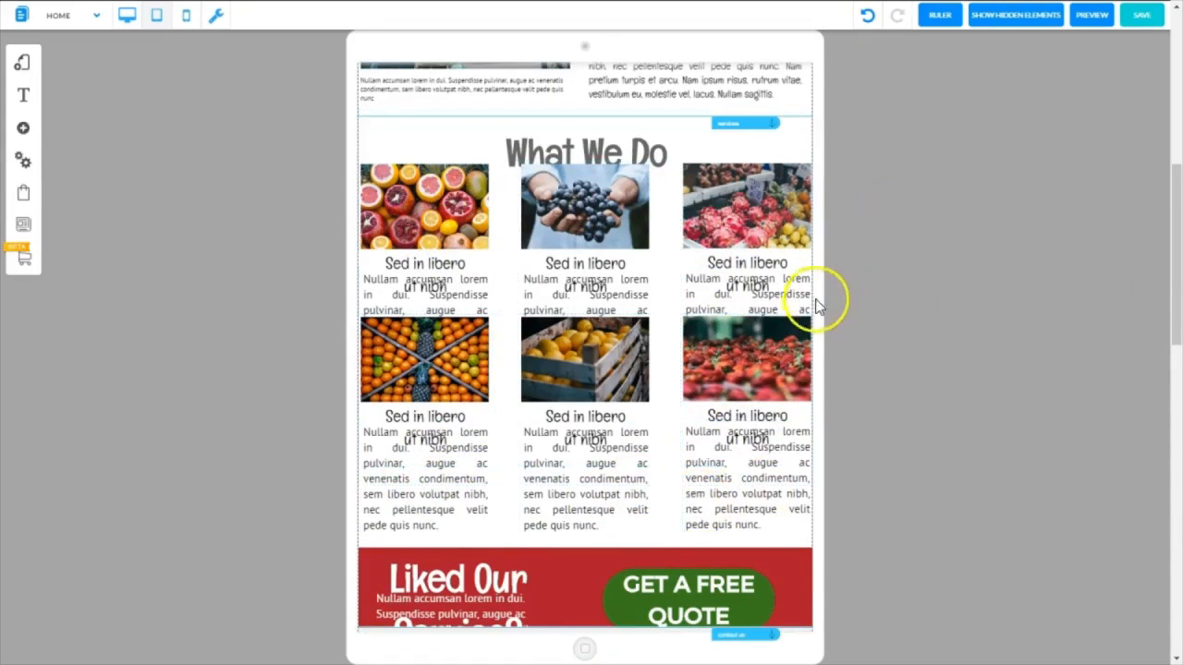
click(613, 146)
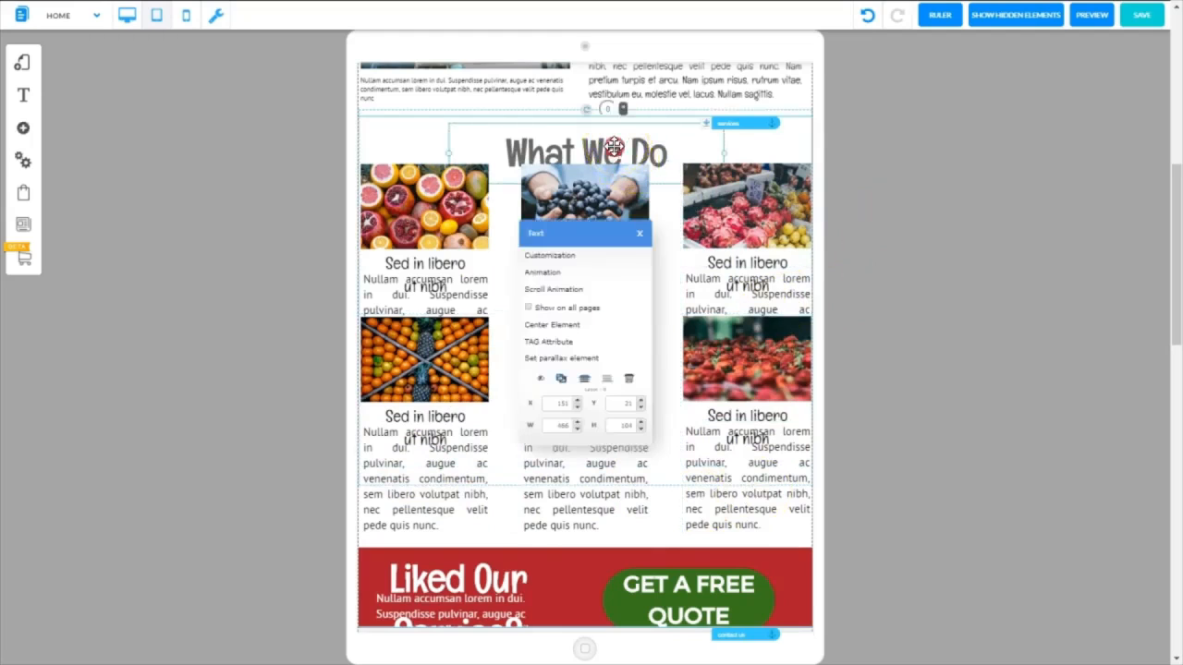
click(549, 257)
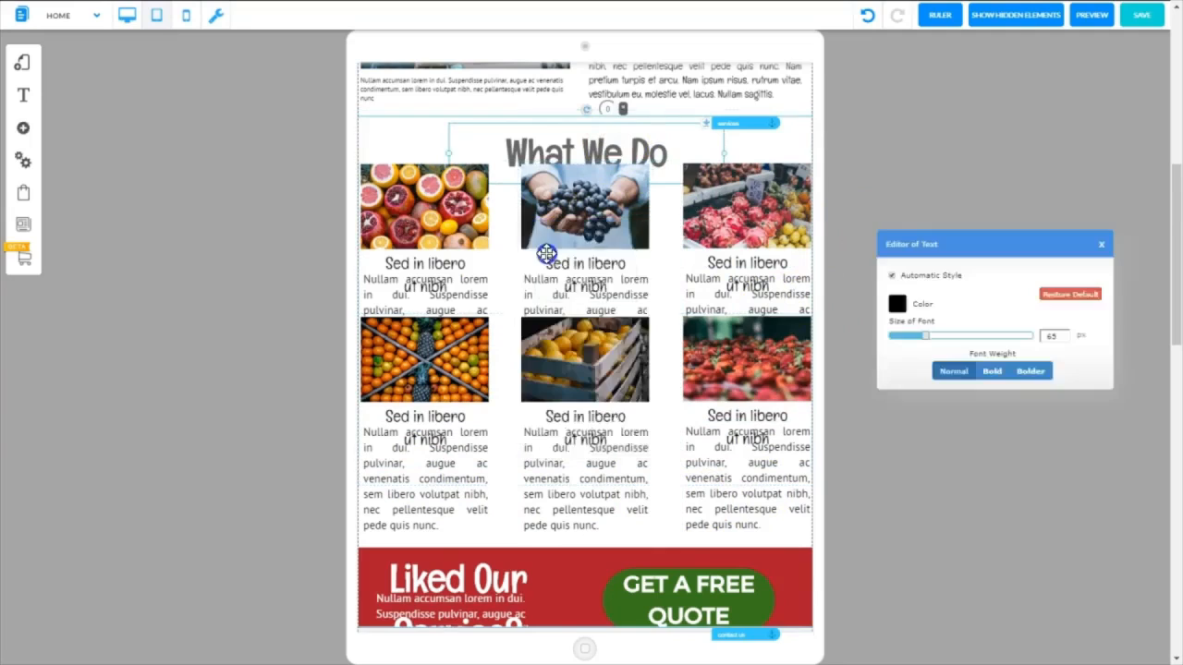
click(543, 258)
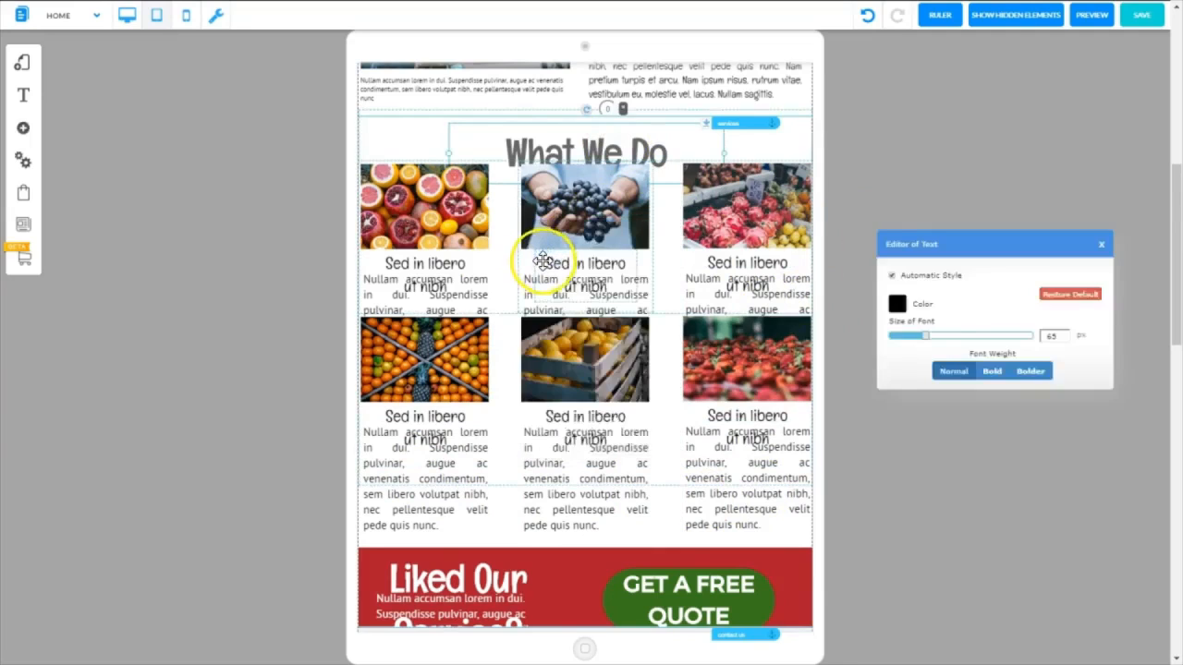
click(925, 338)
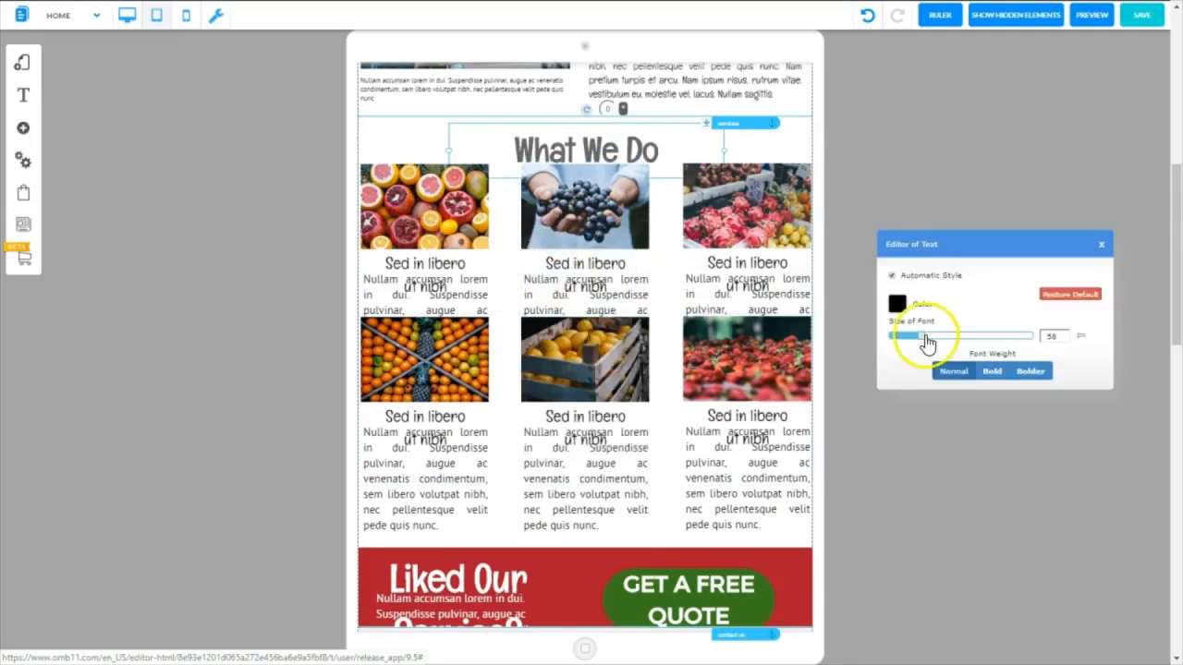
click(1099, 244)
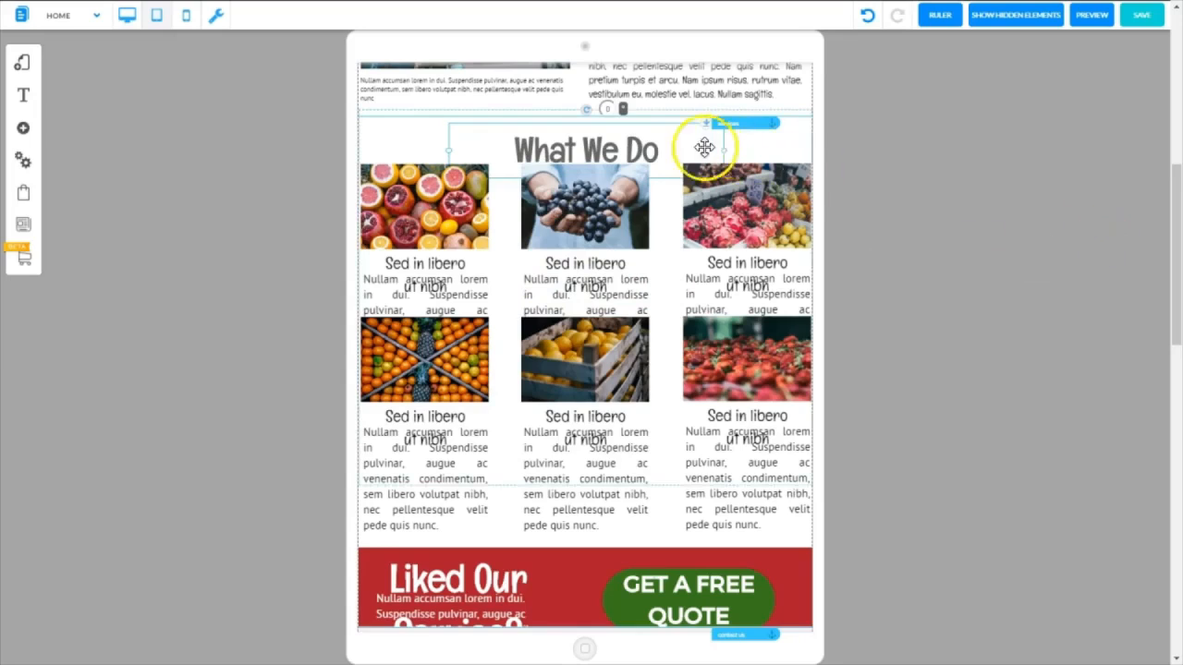
Move the What We Do heading up, clear of the fruit images, and slightly to the right
click(612, 146)
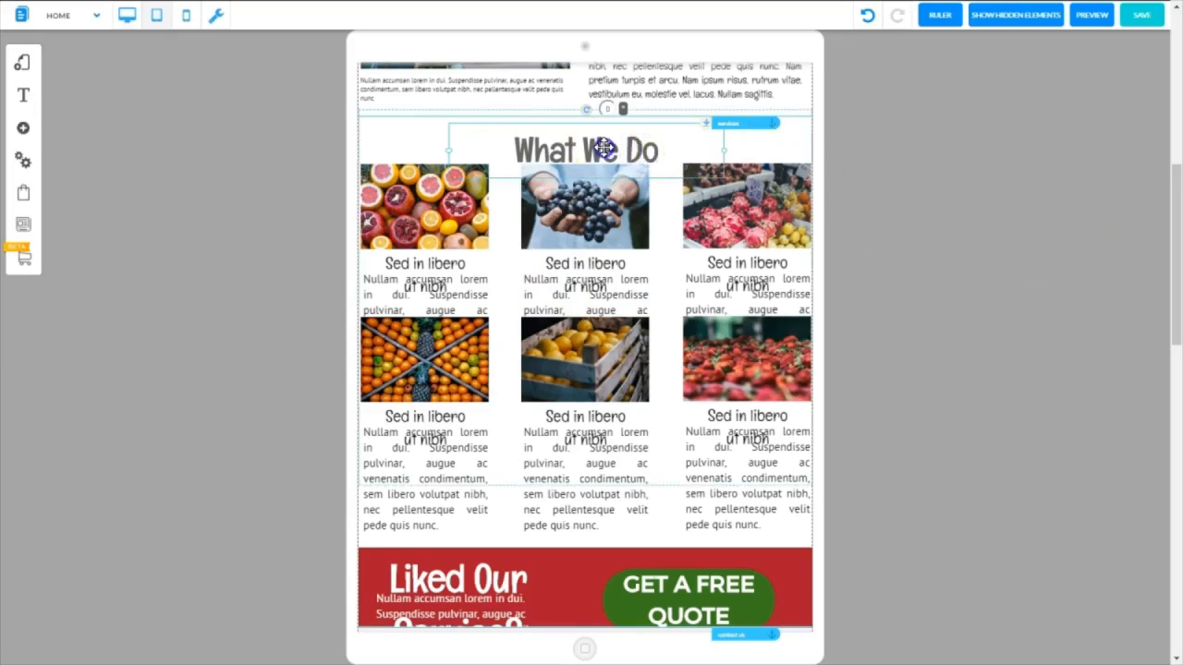
drag(603, 148, 606, 136)
click(687, 149)
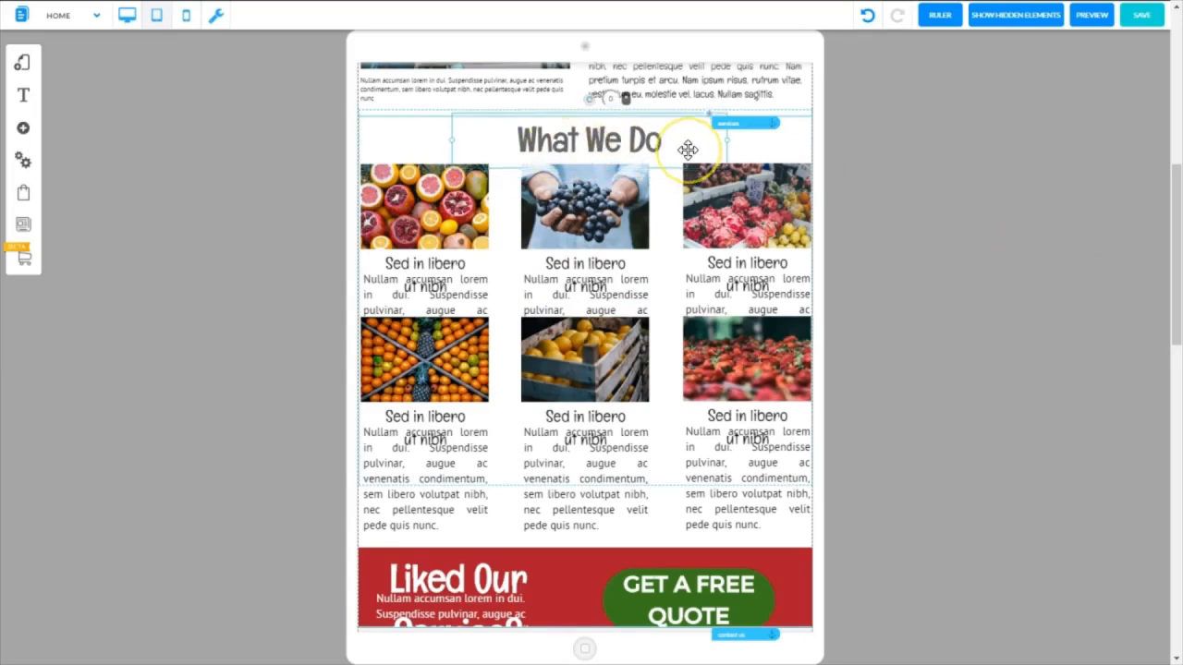
click(632, 130)
Reduce the What We Do heading's font size slightly further, and nudge the services anchor up to the section's top edge
right_click(632, 130)
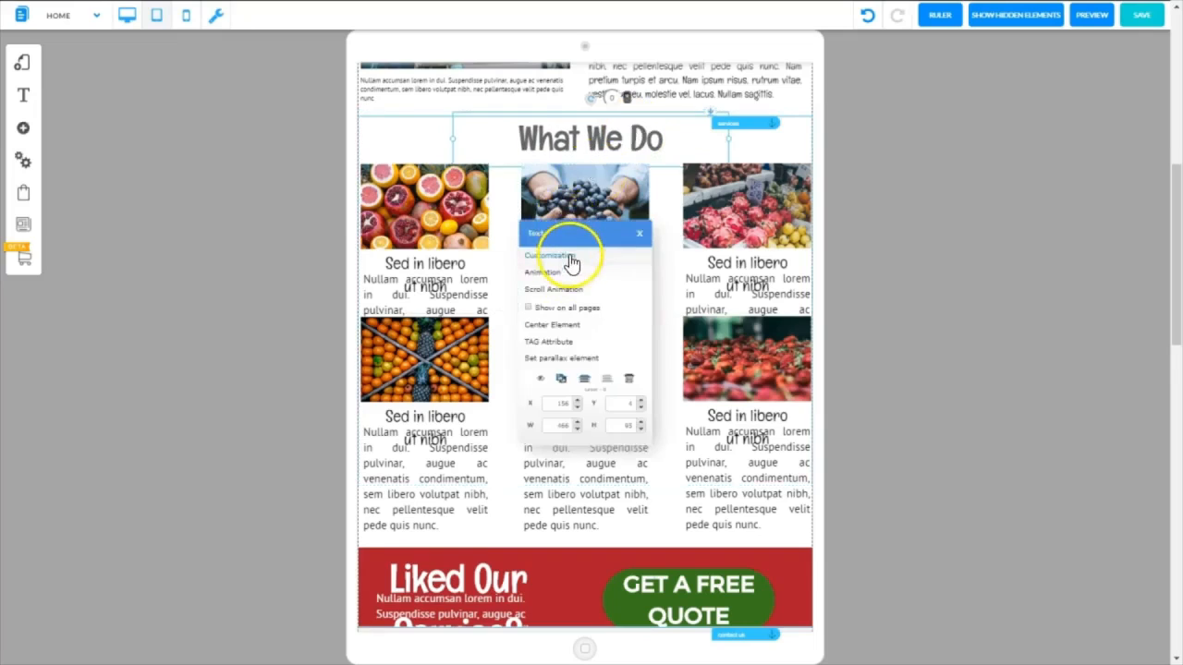
click(569, 255)
click(1064, 338)
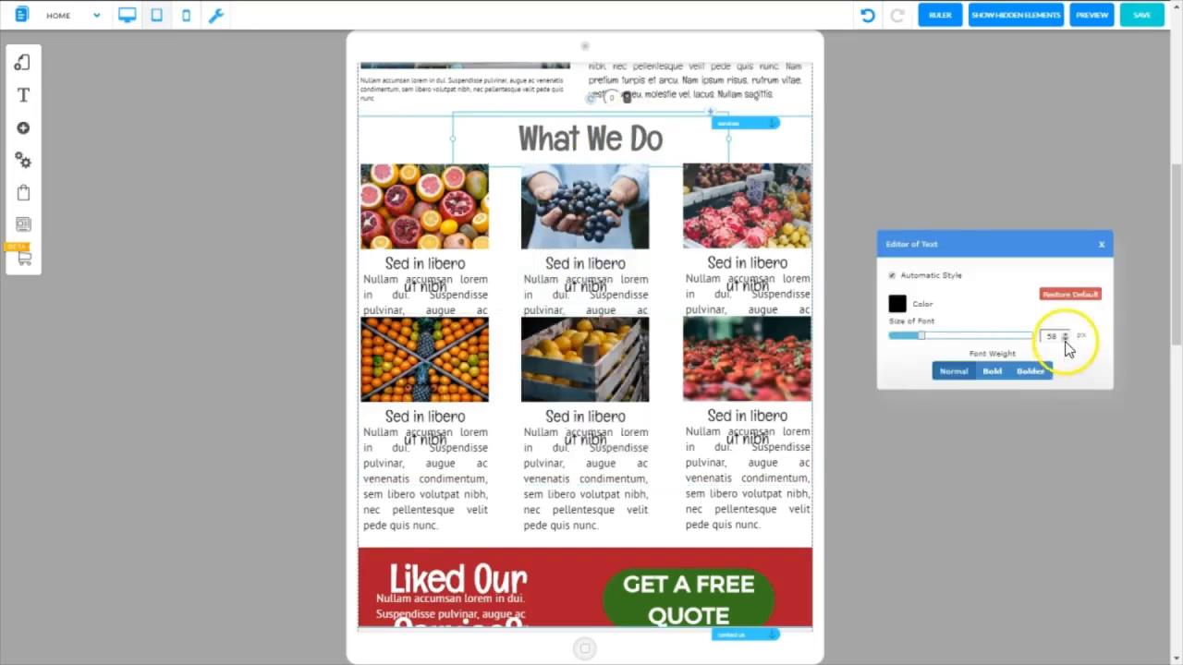
click(1064, 340)
click(1064, 340)
click(634, 132)
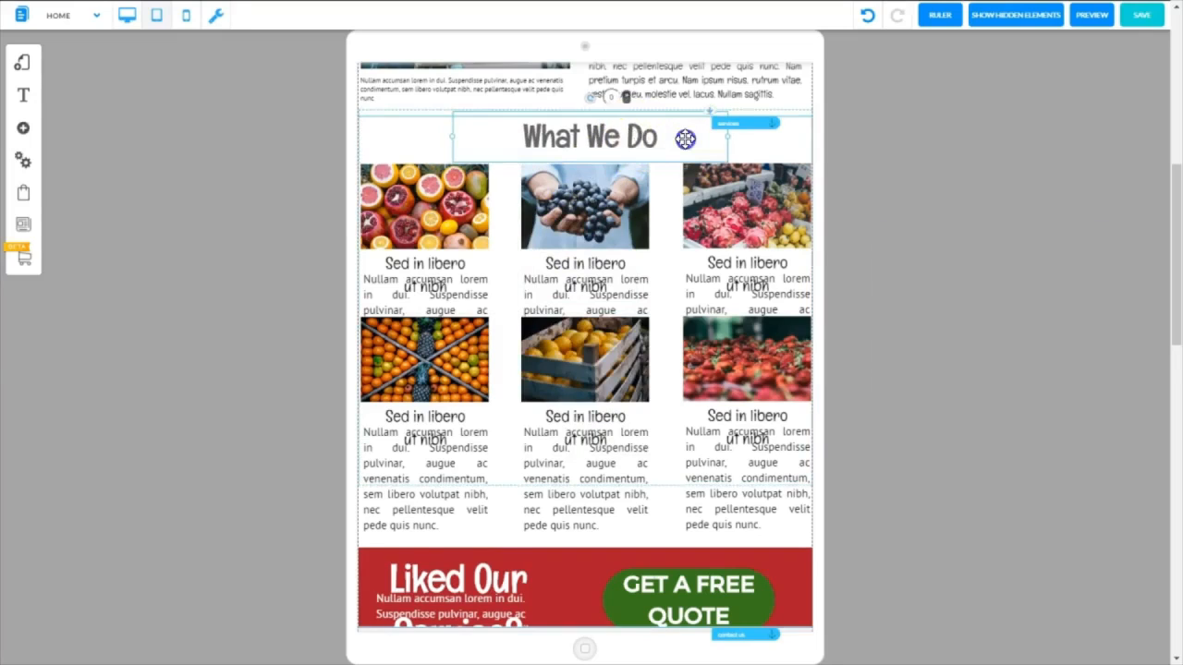
click(792, 114)
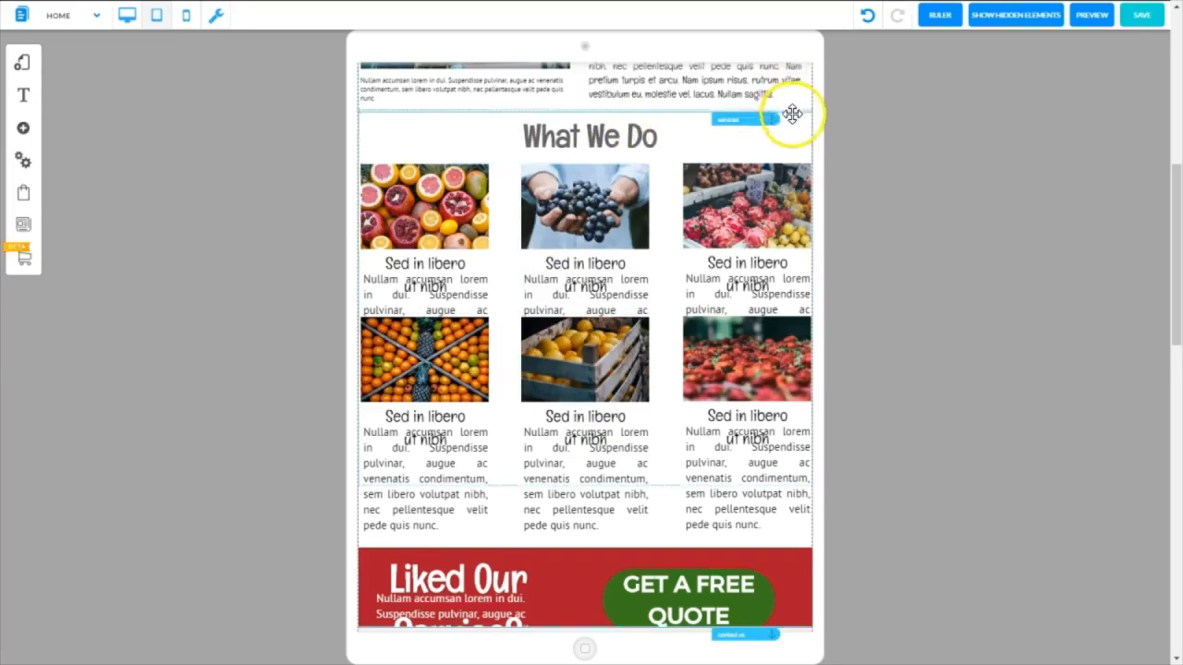
click(498, 176)
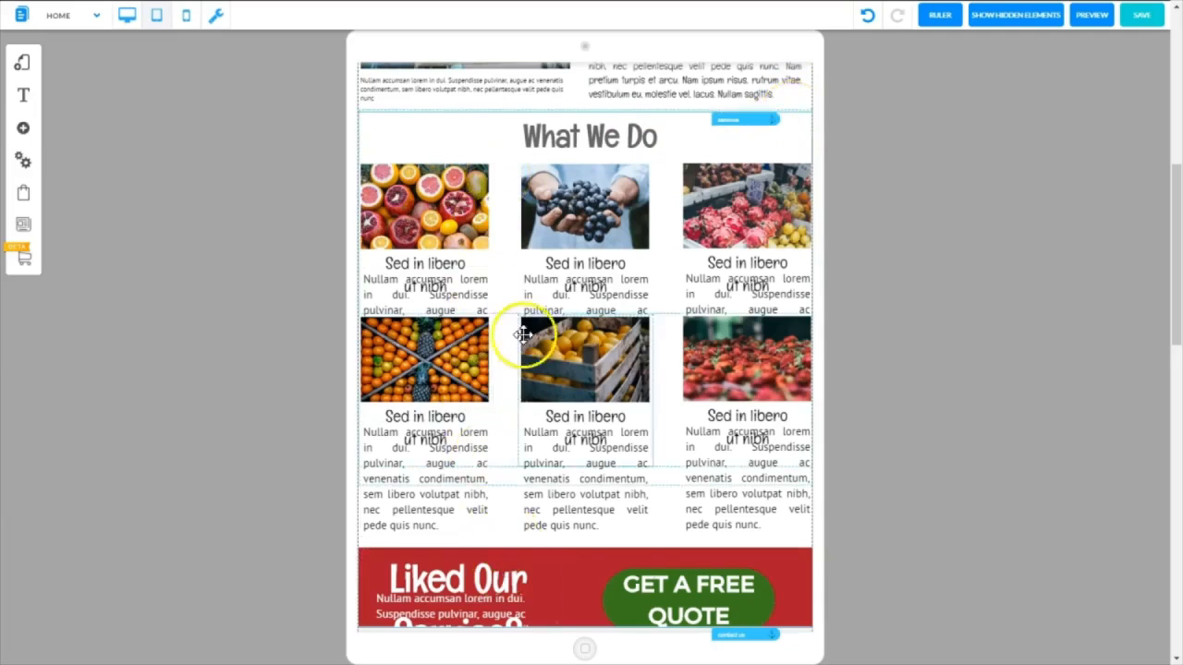
Move the red Liked Our Service band and the sections beneath it down, and extend the What We Do section below the fruit descriptions
click(491, 266)
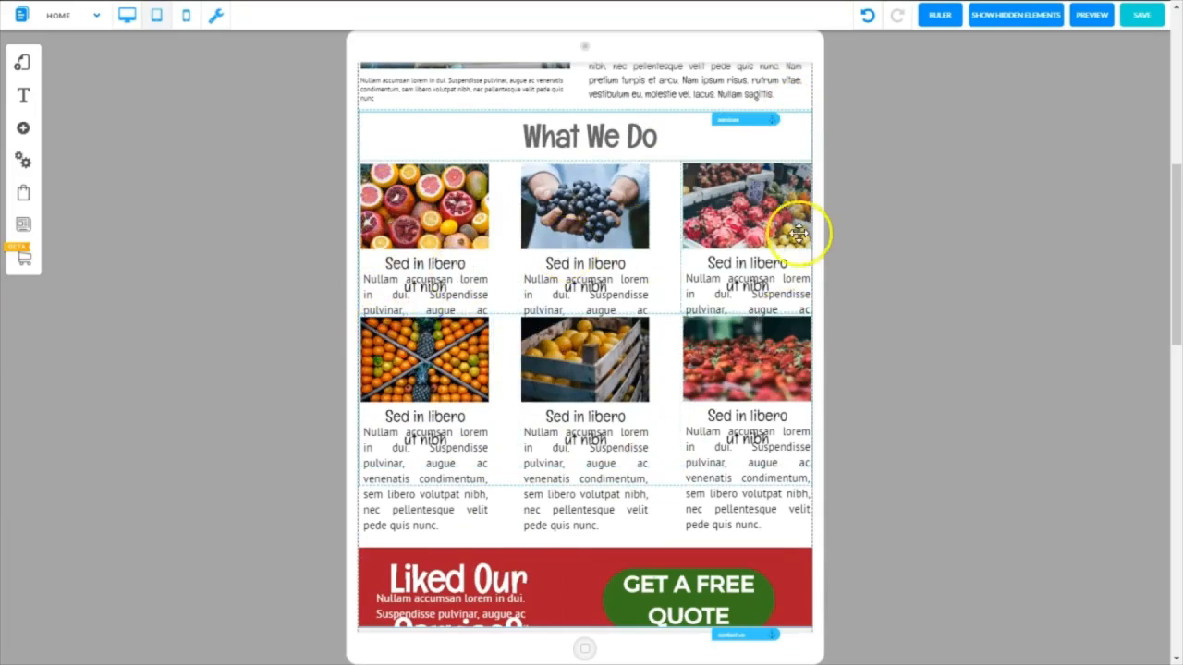
drag(1174, 218, 1171, 309)
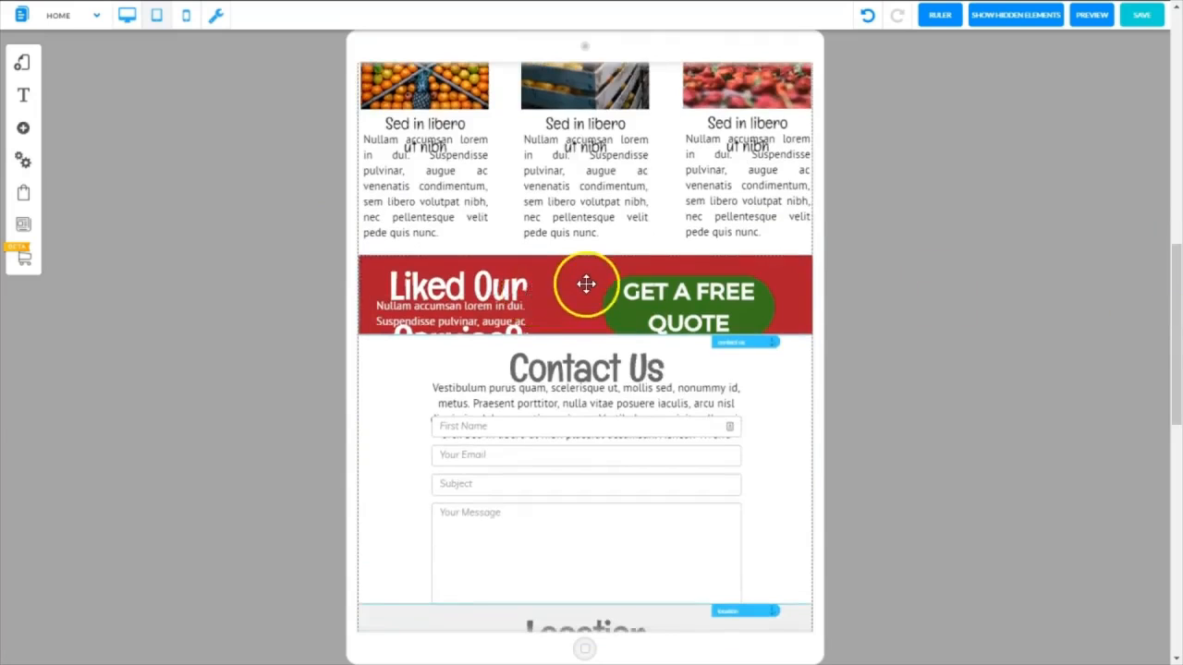
drag(1175, 356, 1166, 298)
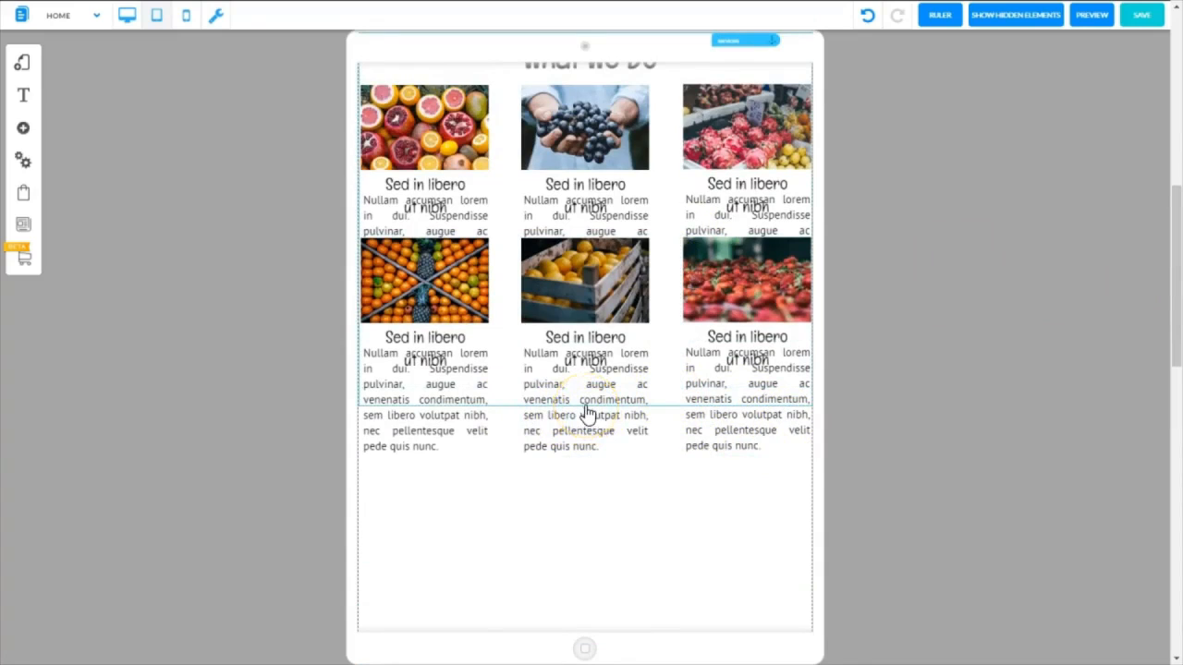
drag(584, 407, 580, 502)
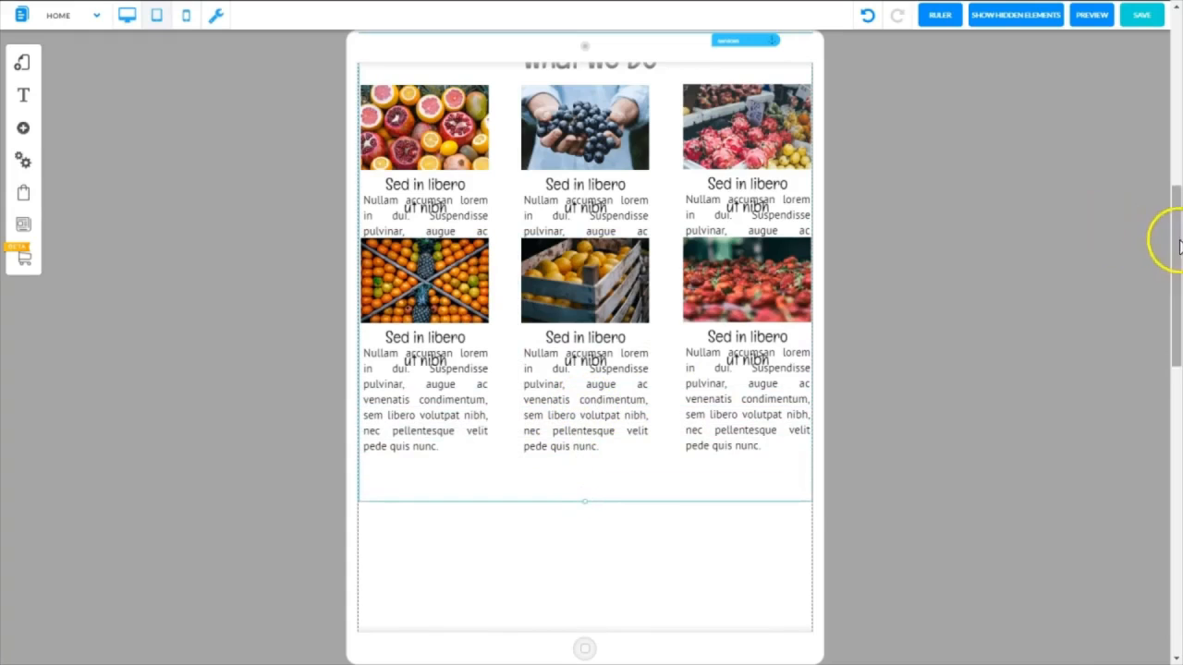
drag(1175, 242, 1163, 233)
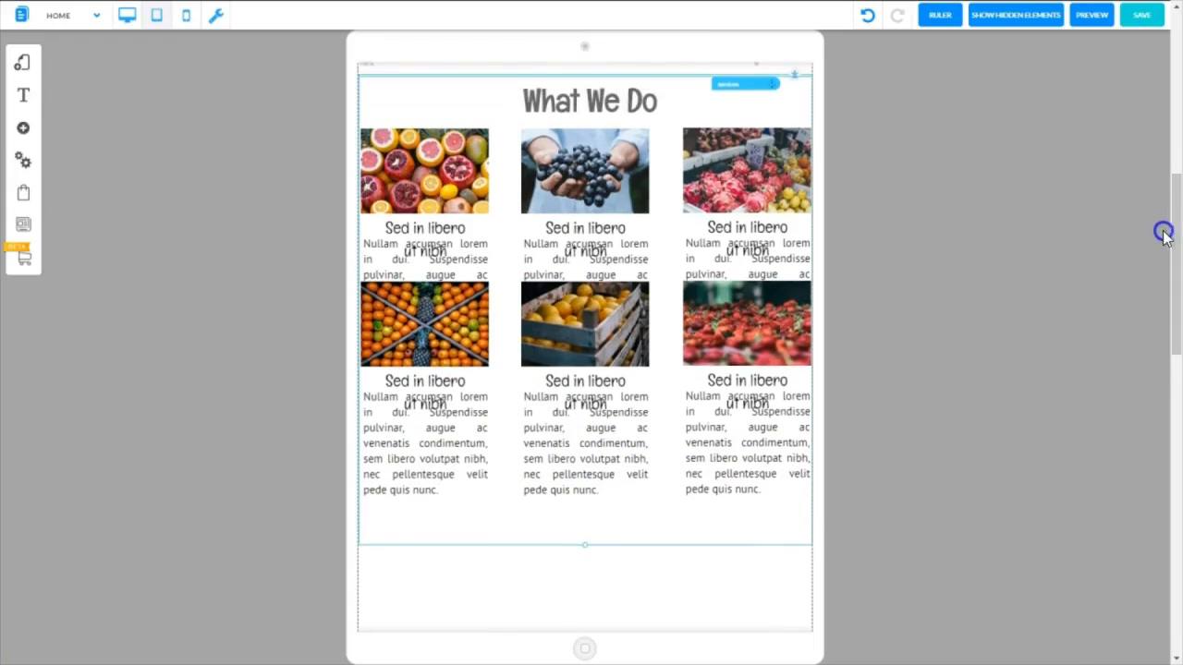
Set the font size of the Sed in libero ut nibh captions under the fruit images to 21 px
right_click(422, 229)
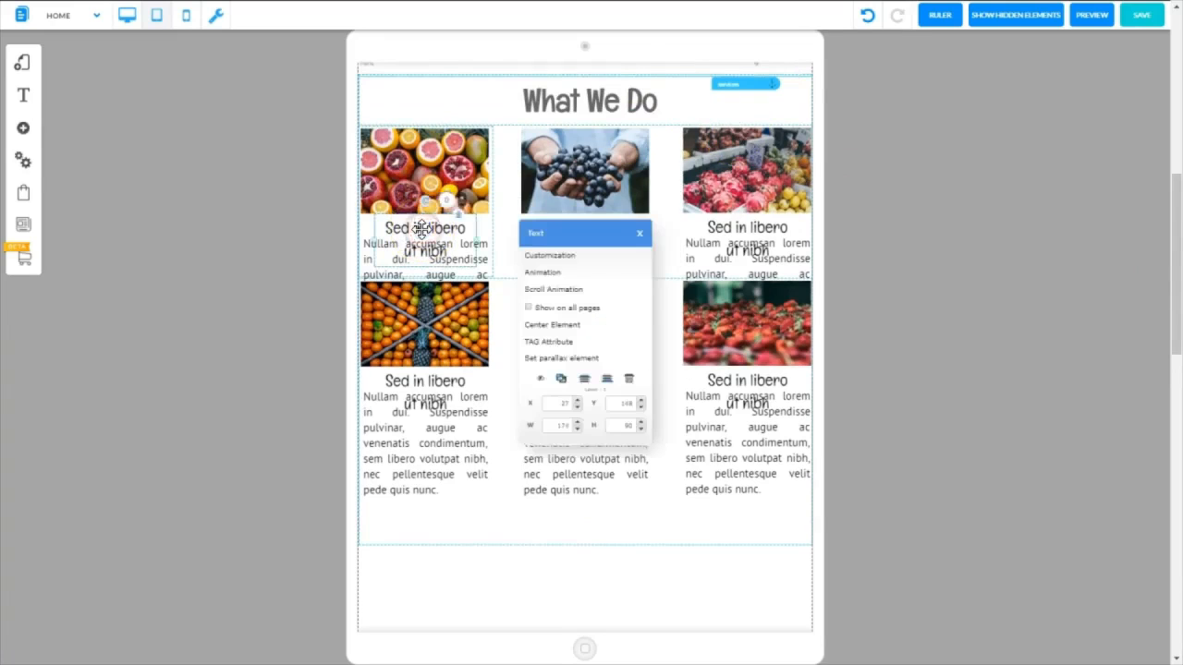
click(536, 259)
drag(904, 342, 901, 344)
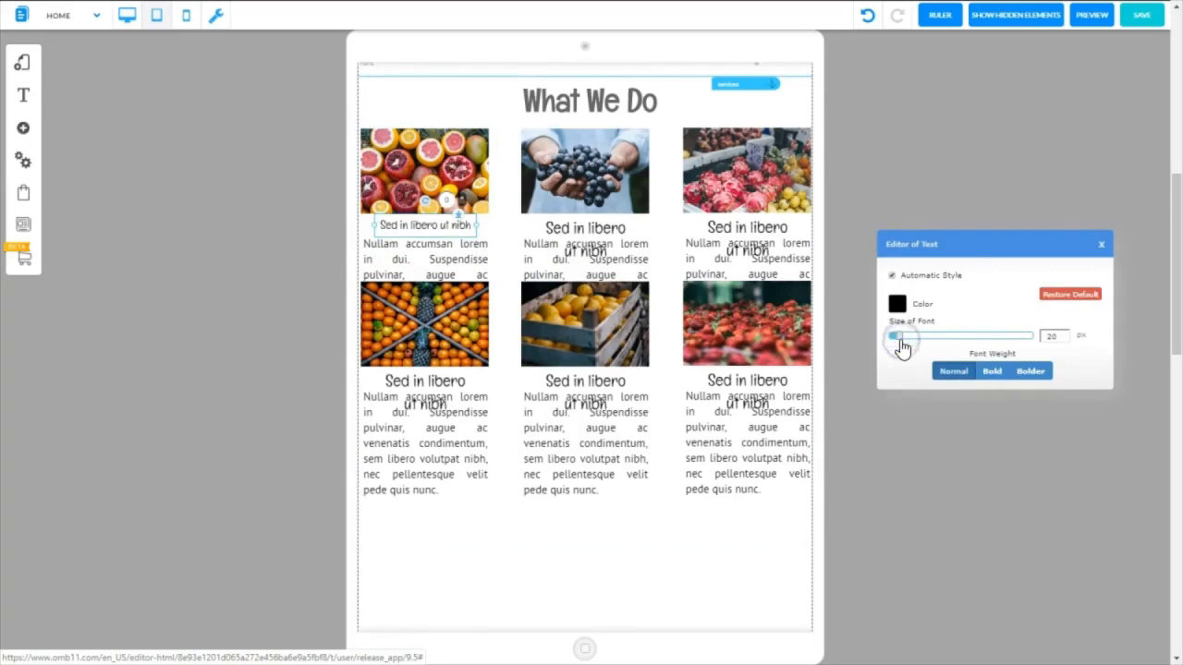
click(1064, 337)
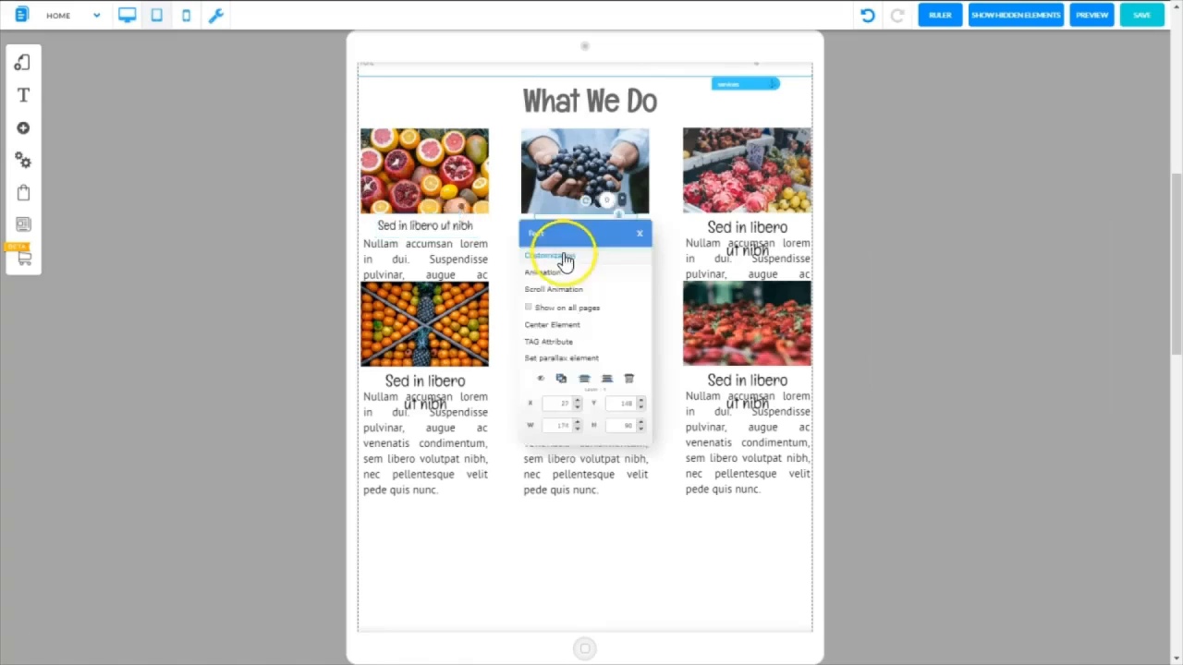
click(563, 256)
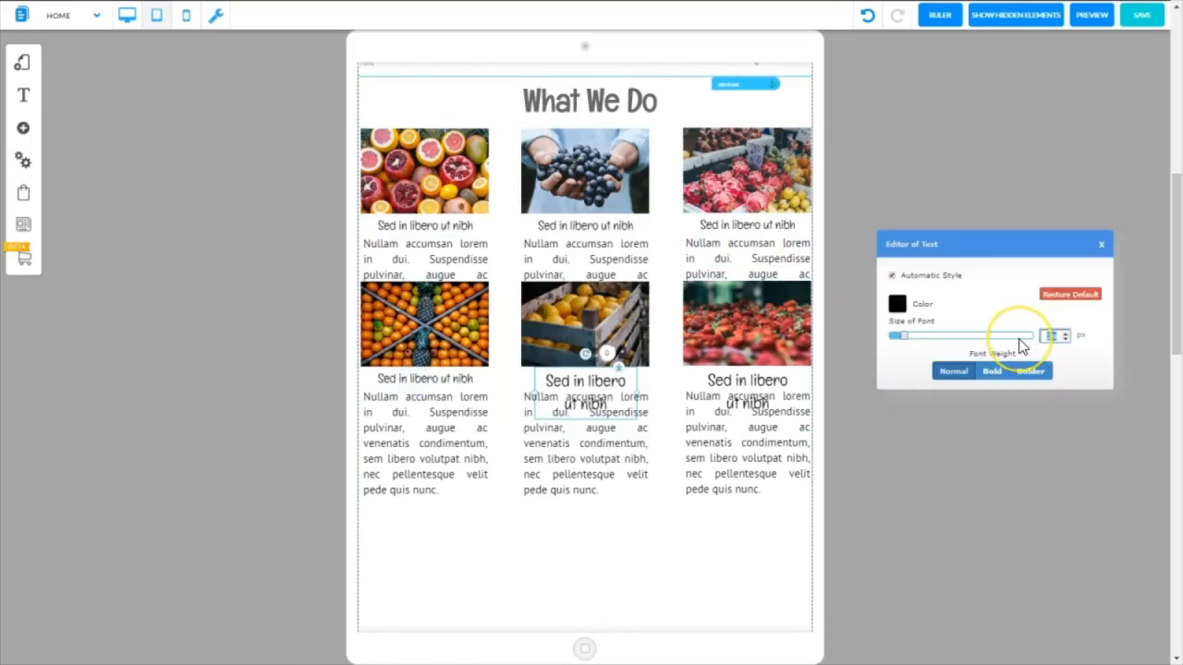
key(Return)
Set the fruit descriptions' font size to 17 px and move the second fruit row down, clear of the first row's text
click(421, 255)
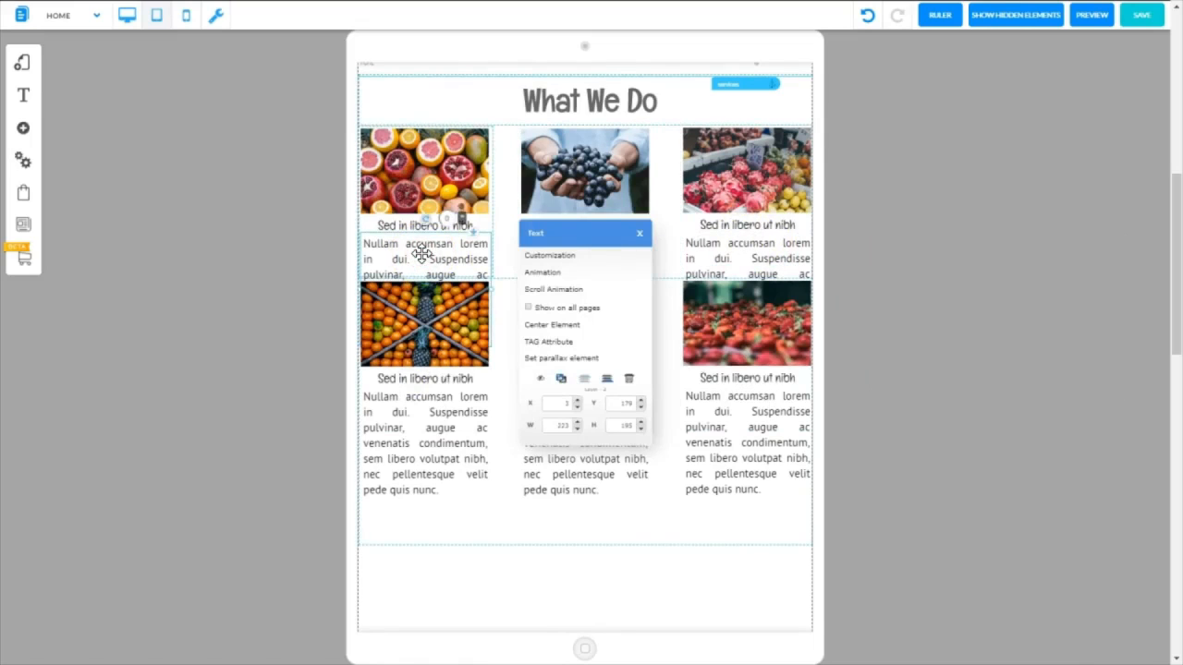
click(547, 256)
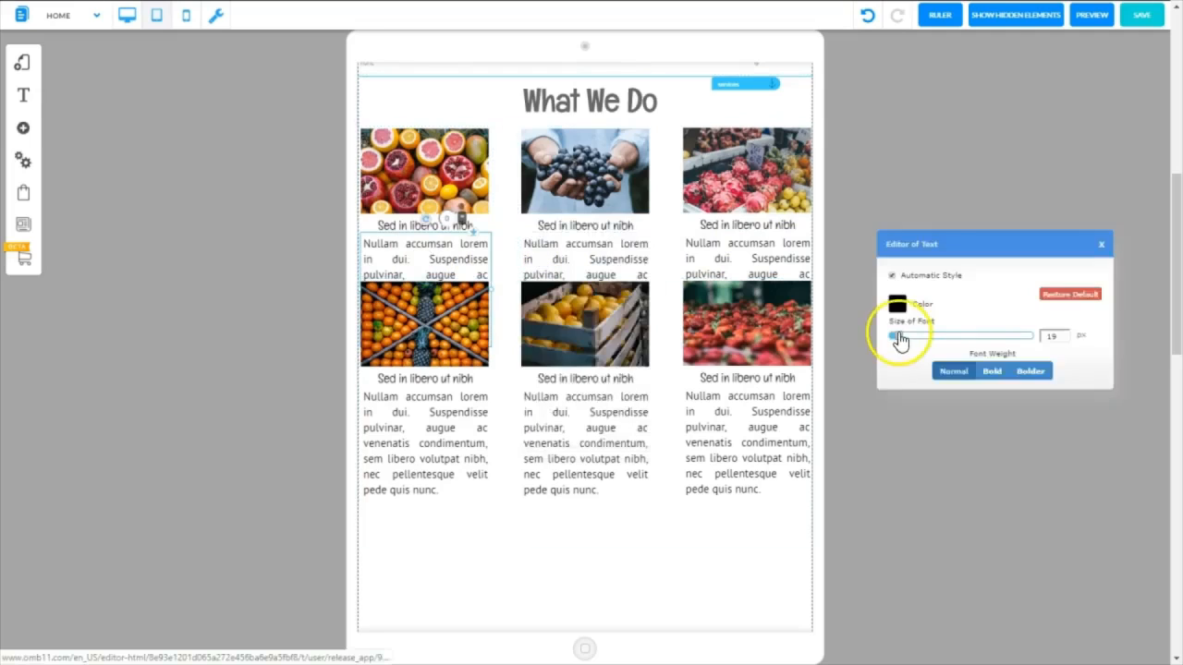
drag(901, 340, 895, 338)
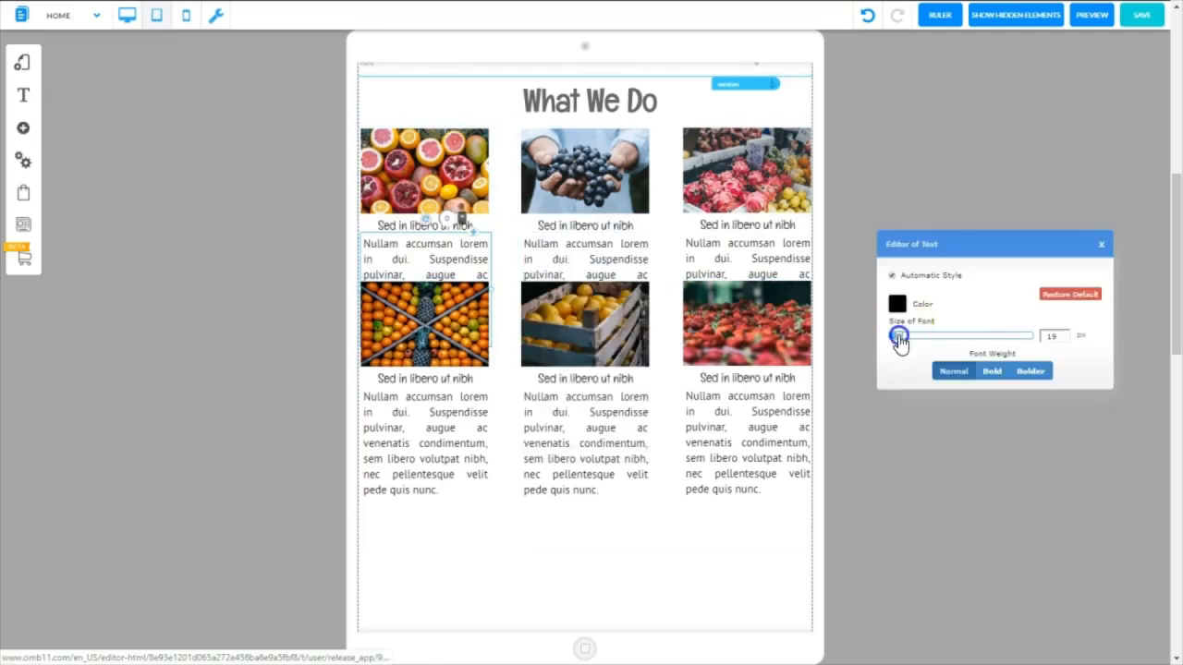
click(1100, 246)
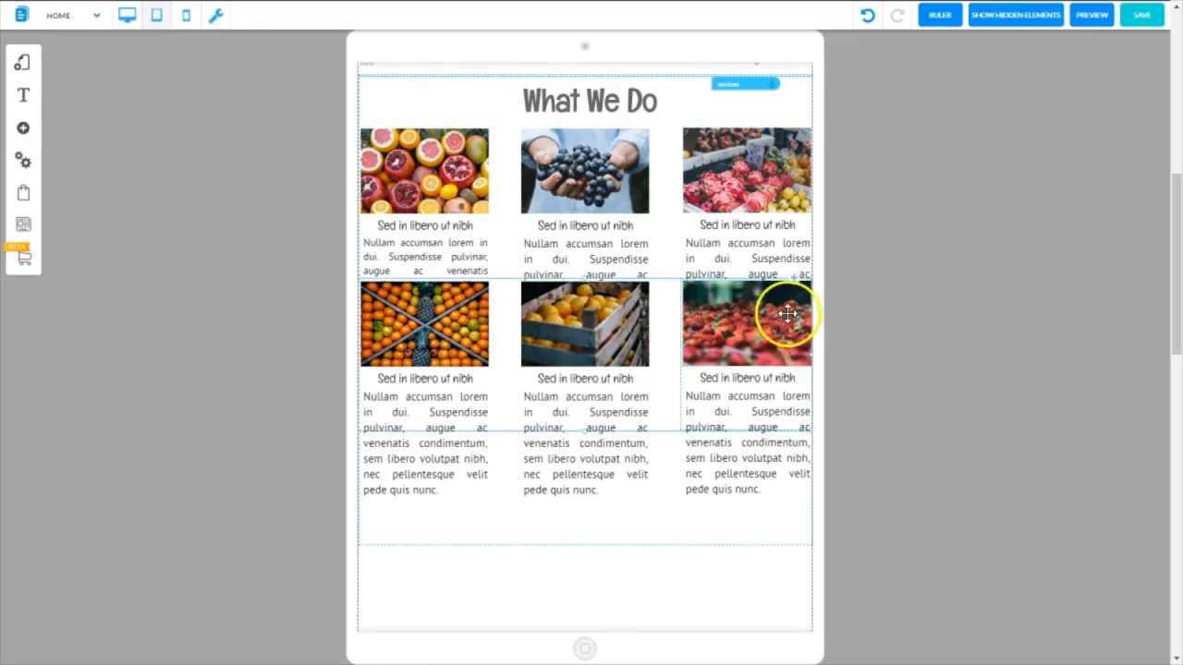
drag(792, 280, 793, 362)
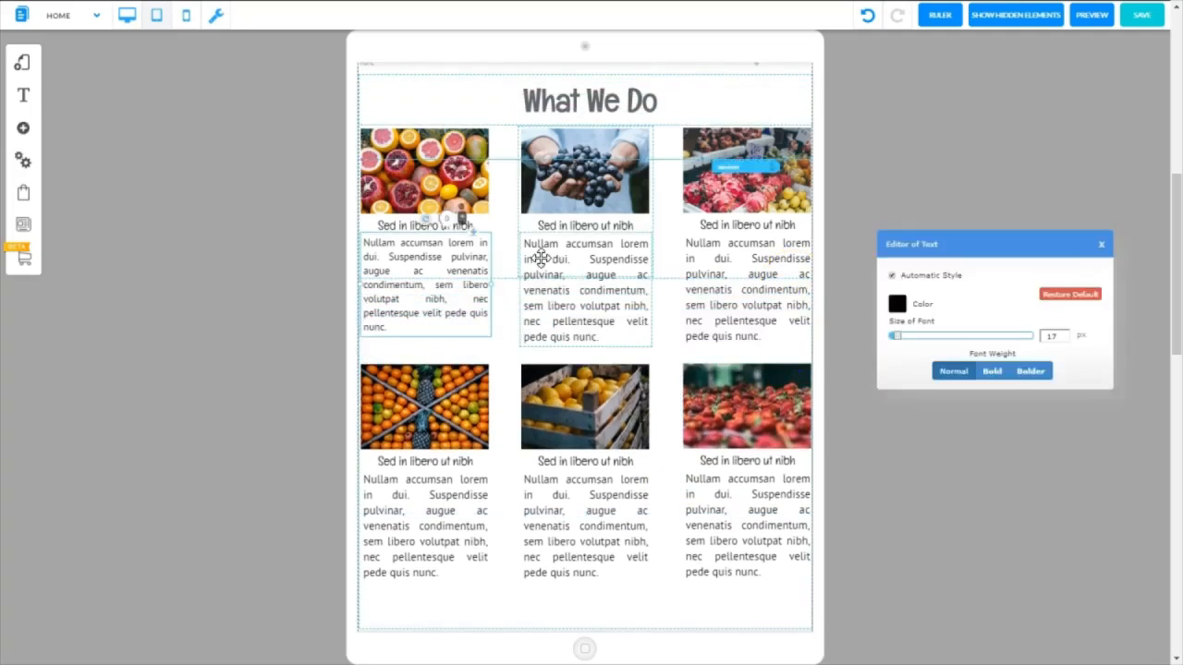
click(1104, 252)
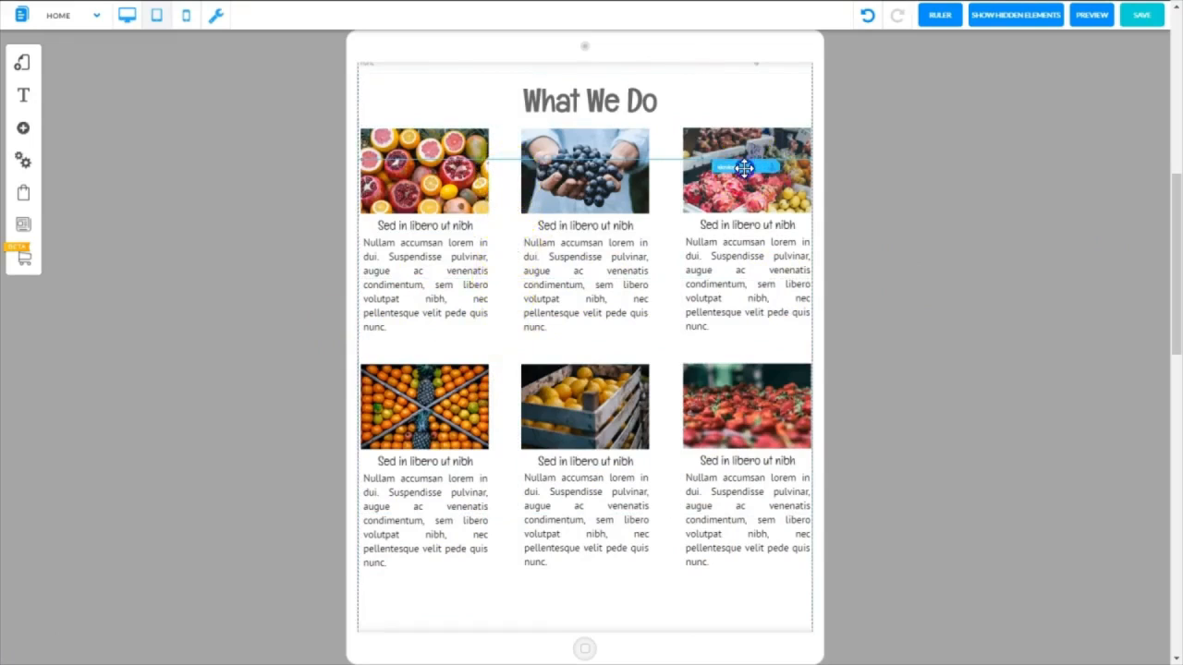
Bring the services anchor back up to the What We Do section's top edge and pull the second fruit row closer beneath the first
drag(744, 167, 746, 81)
click(583, 357)
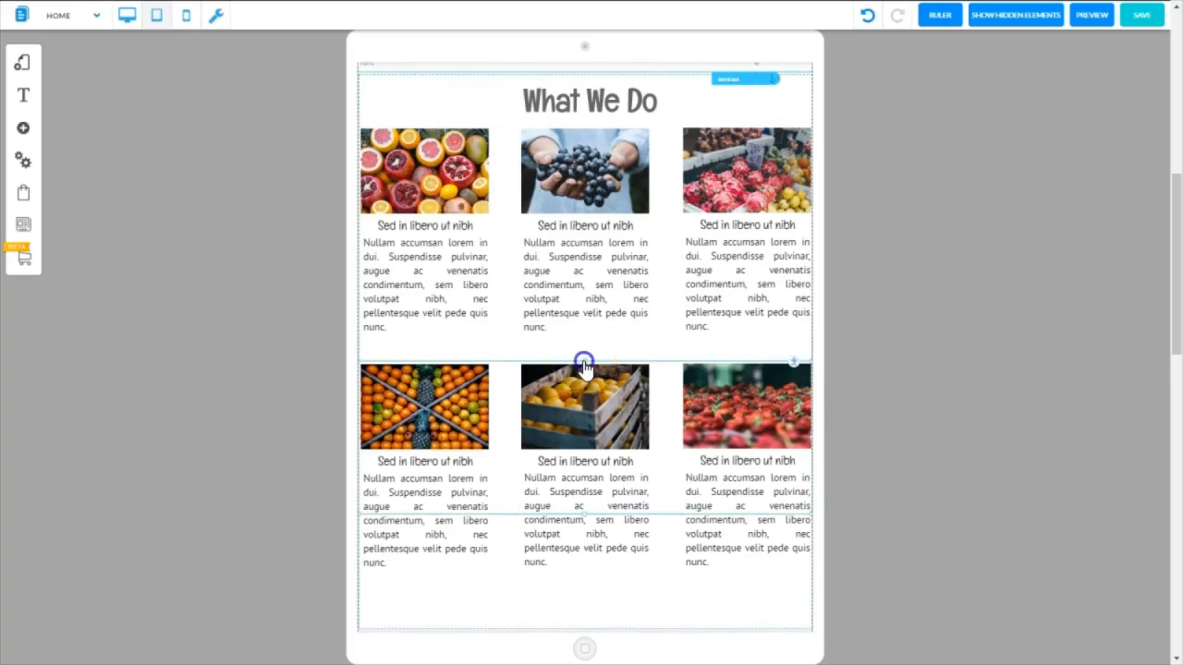
drag(584, 365, 704, 419)
Fit the bottom edges of the second fruit row's panel and the What We Do section just beneath the second row's descriptions
drag(1175, 327, 1175, 379)
click(623, 341)
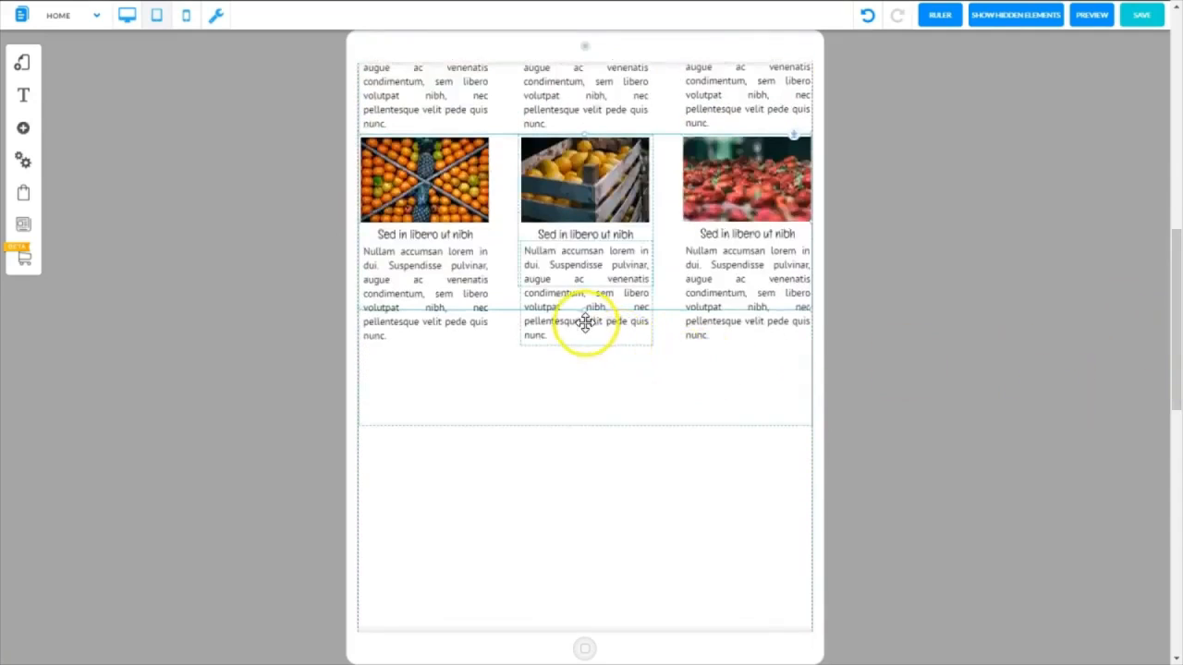
drag(582, 314, 589, 365)
click(662, 302)
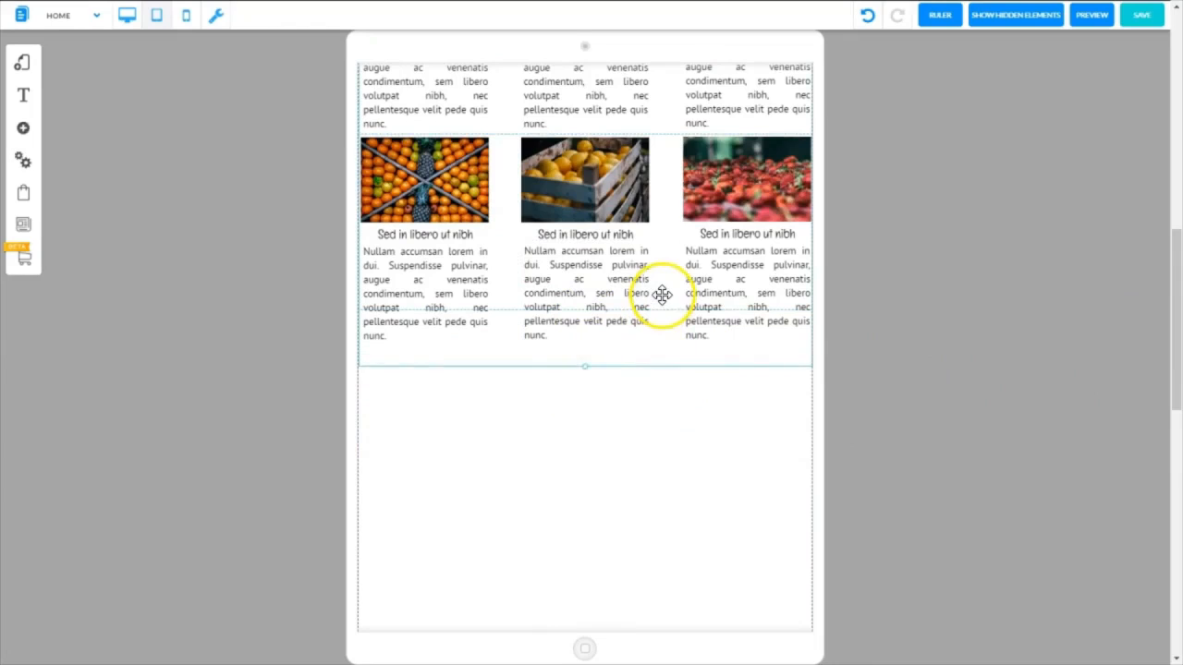
click(594, 293)
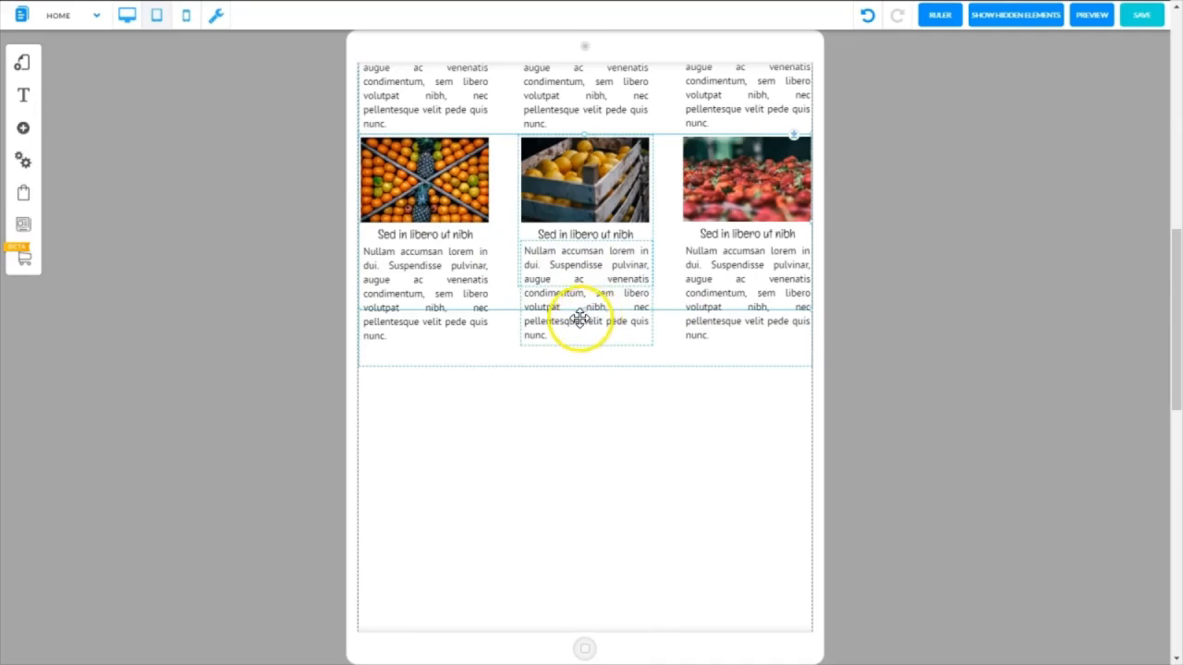
click(583, 319)
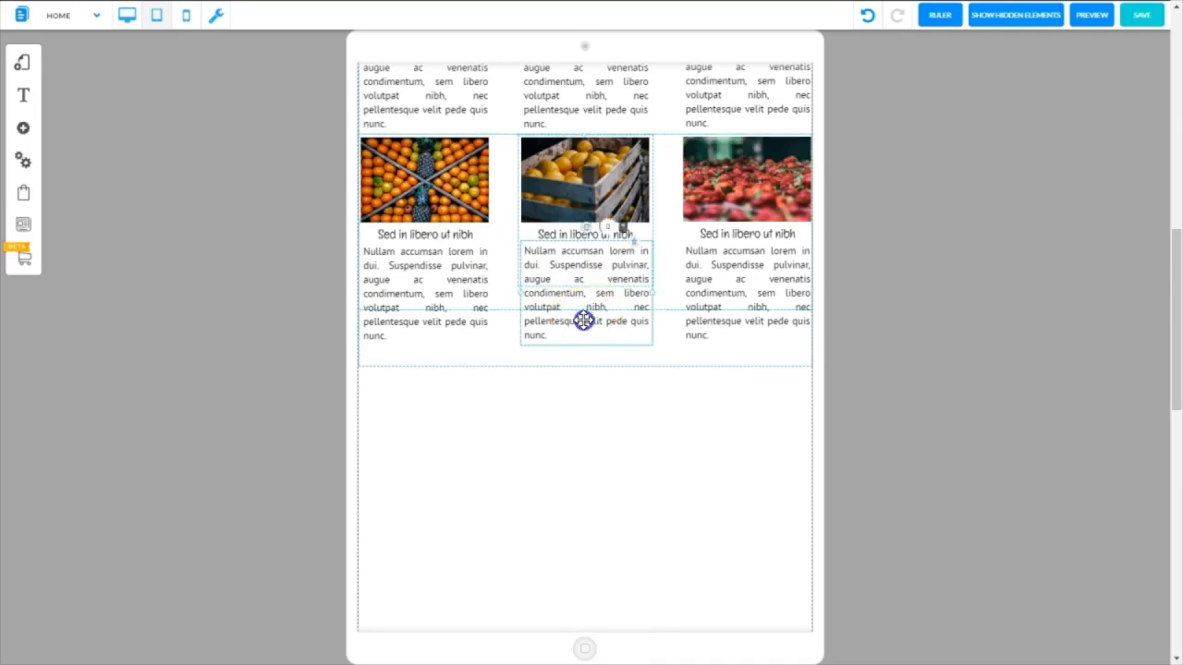
click(585, 351)
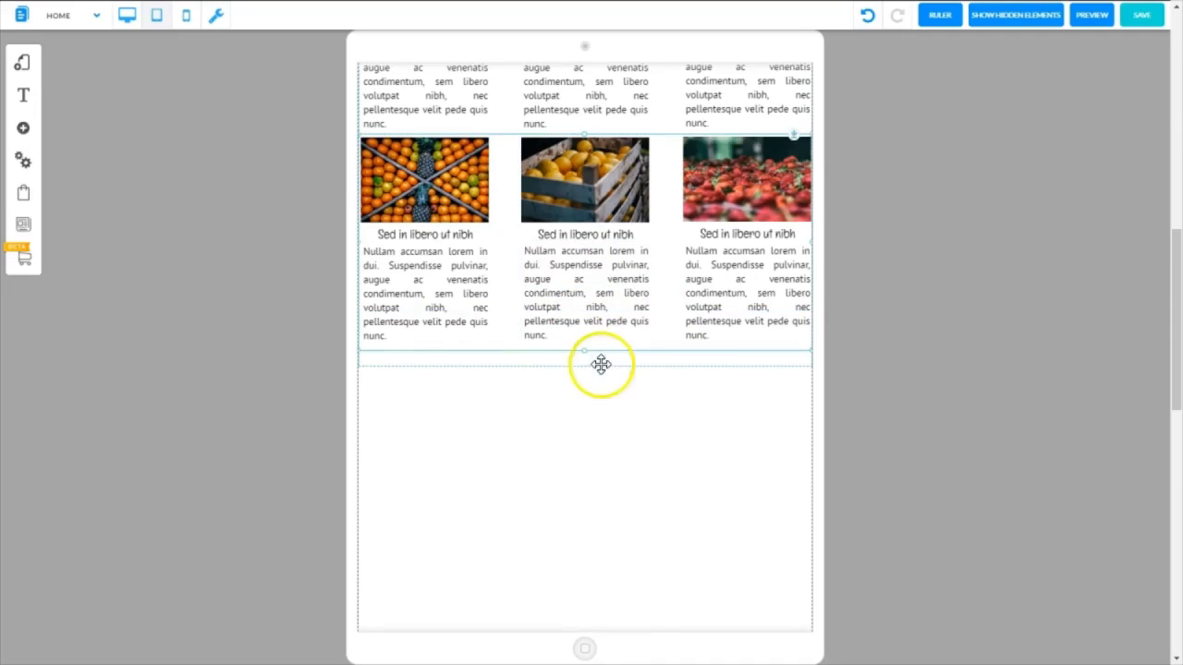
click(601, 368)
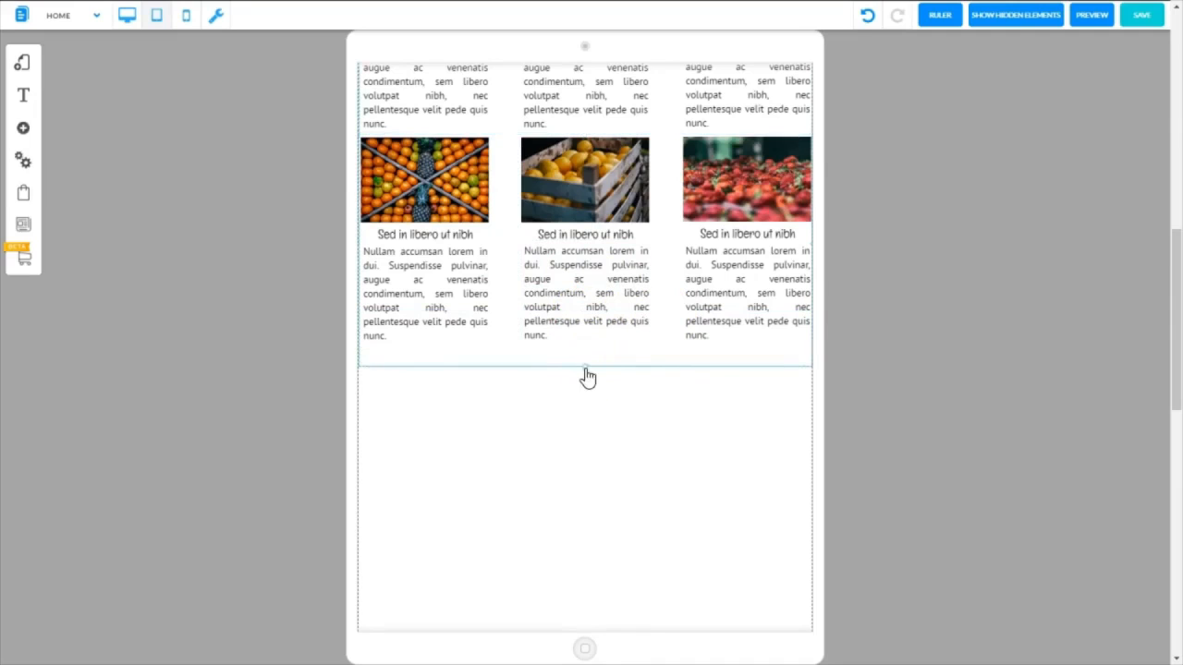
drag(584, 367, 560, 351)
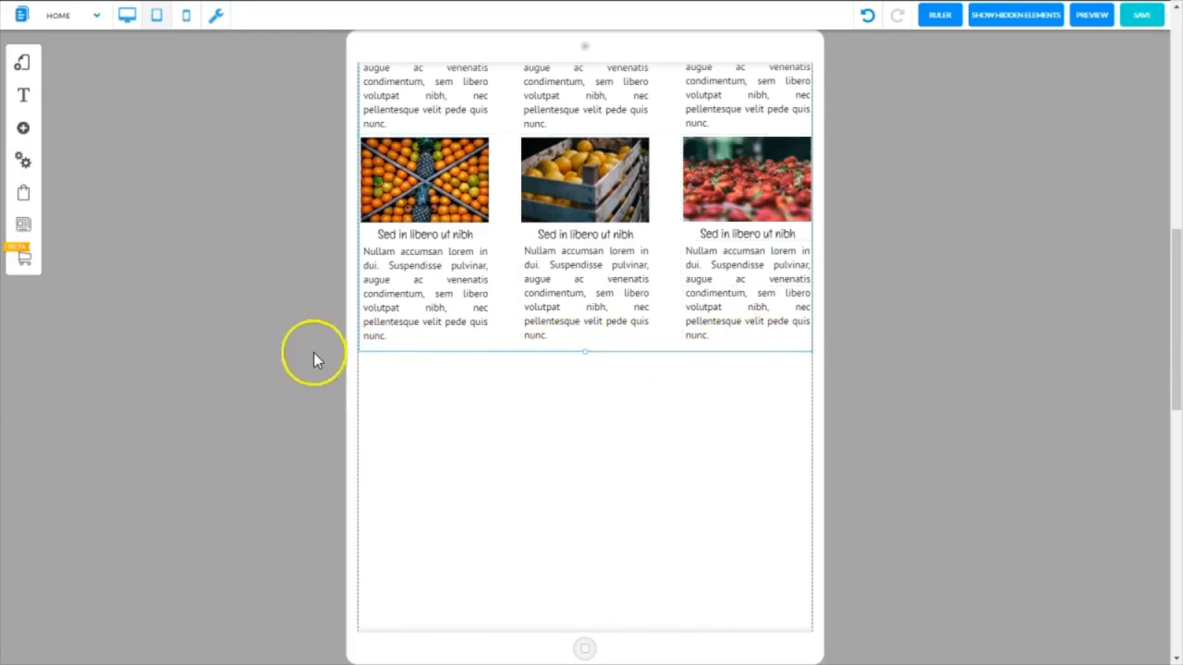
Extend the first fruit row's panel down to enclose its descriptions, ending at the second row's images
drag(1173, 309, 1137, 289)
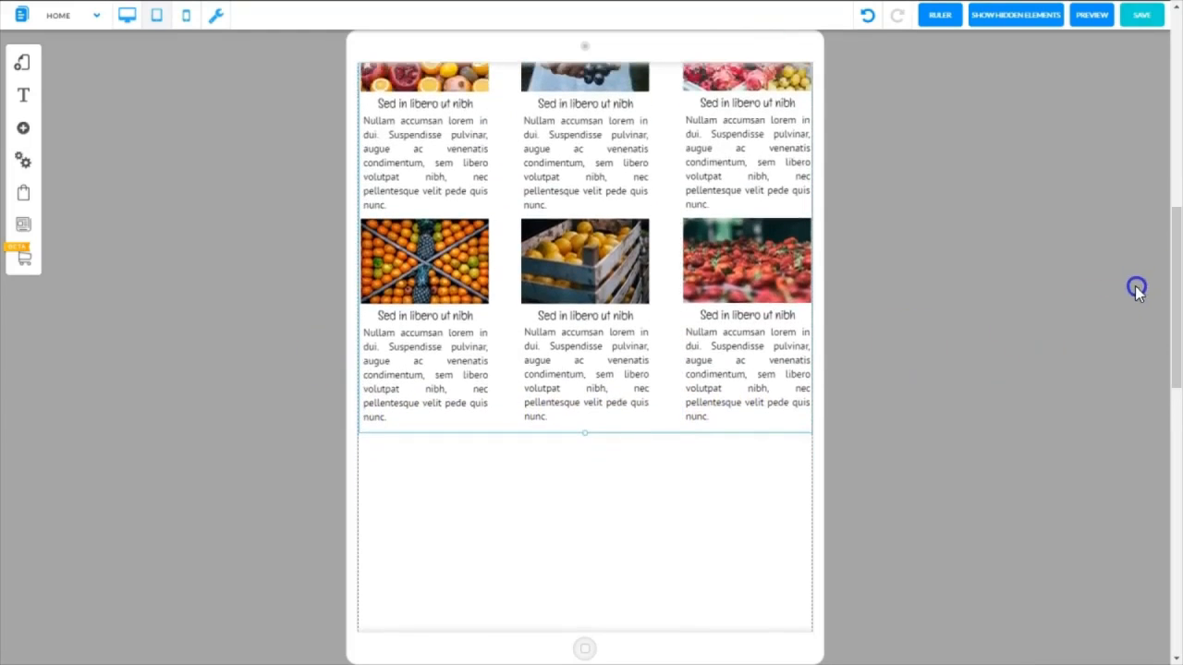
drag(1175, 340, 1172, 308)
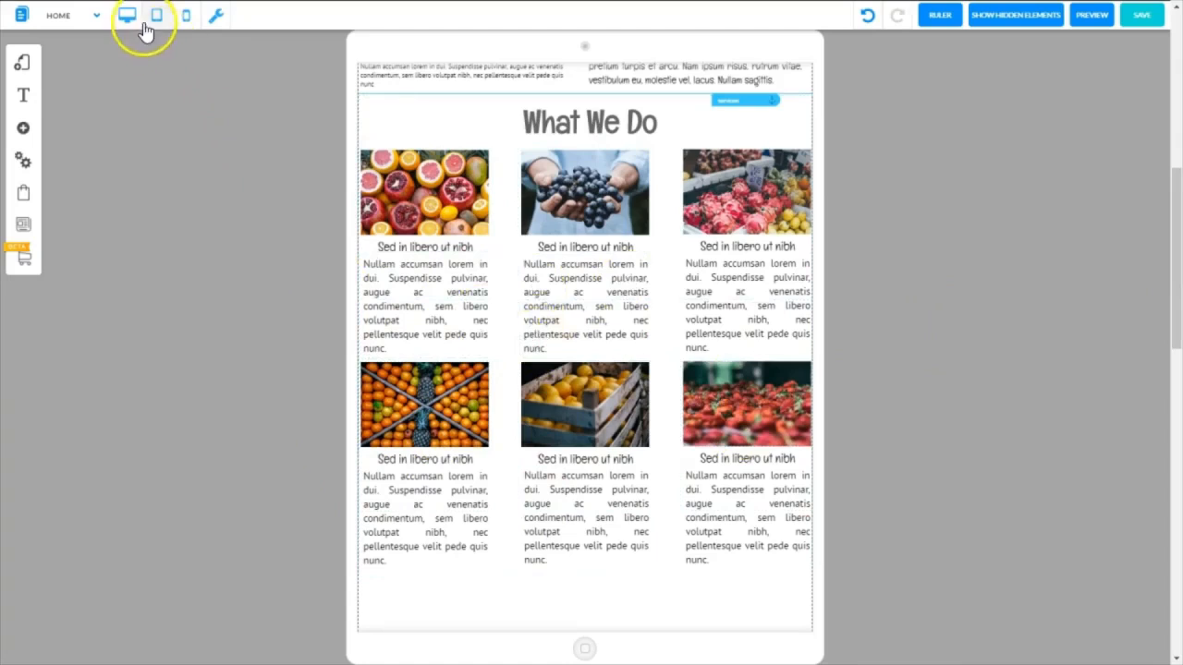
drag(586, 305, 575, 360)
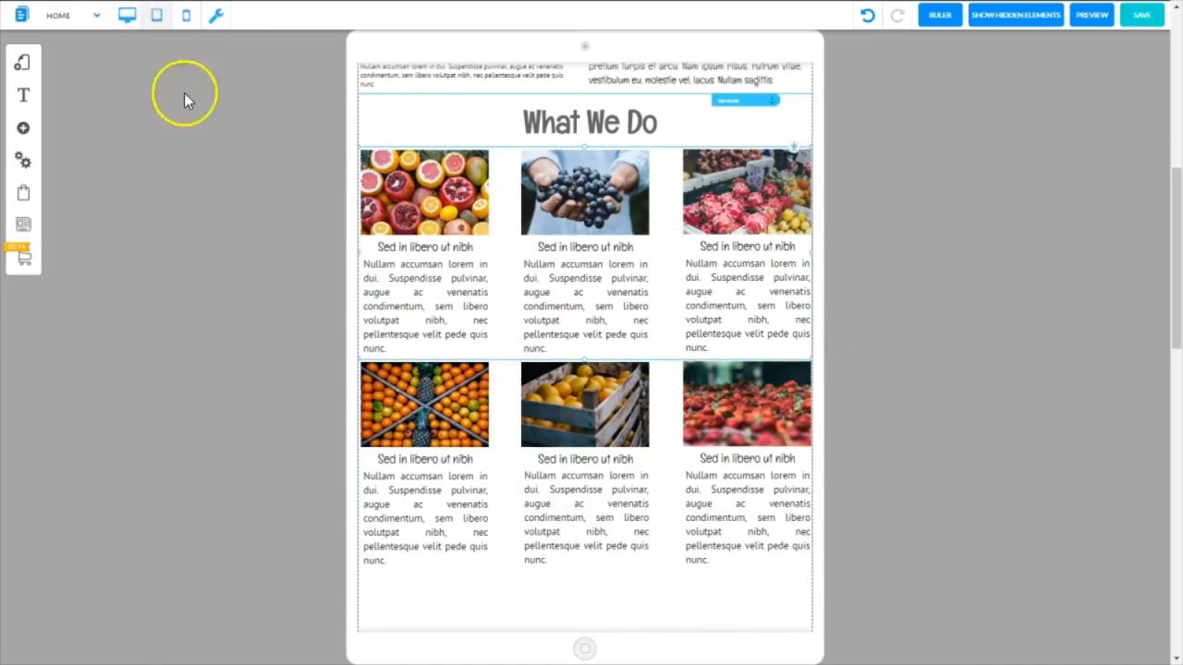
Check the What We Do section in the desktop layout, and save the page back in tablet mode
click(127, 17)
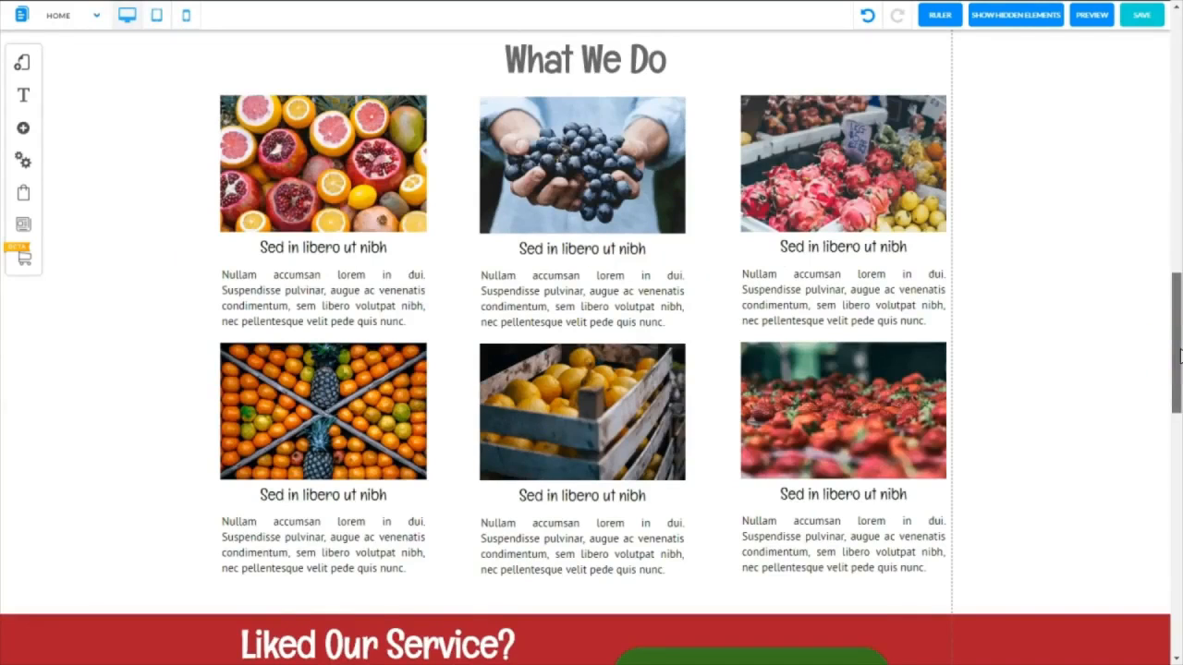
click(157, 15)
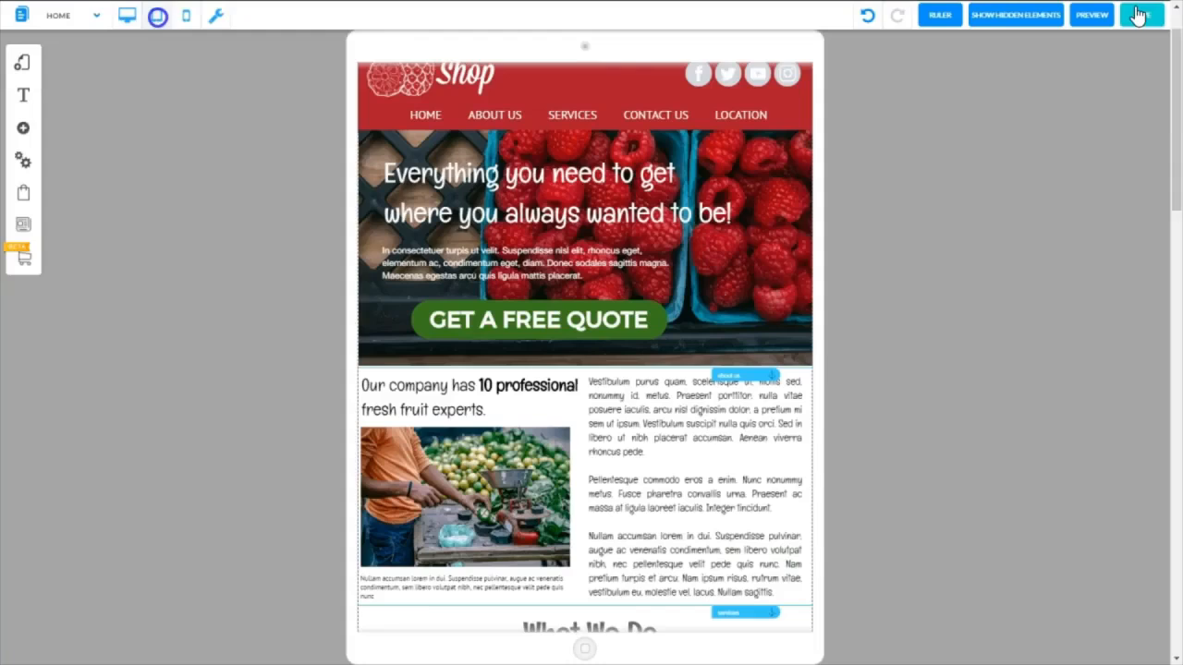
click(1138, 15)
click(730, 450)
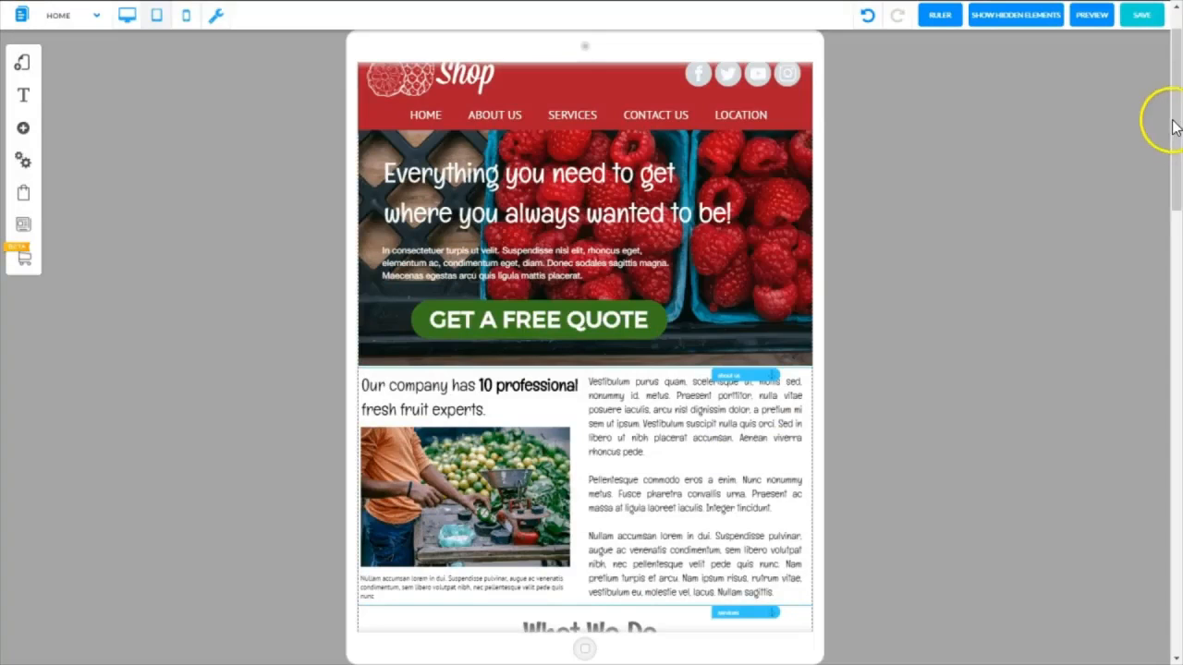
Move the Liked Our Service band up beneath the fruit descriptions, and shift the Contact Us section down to leave room below the band
drag(1173, 116, 1177, 383)
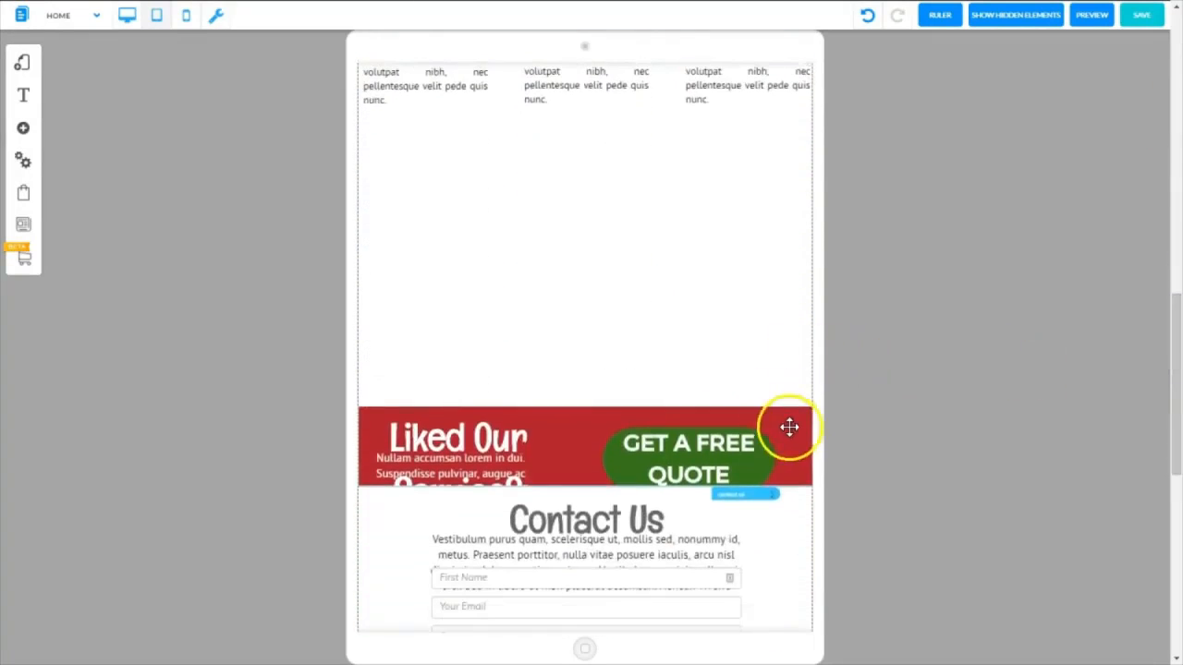
drag(789, 426, 615, 106)
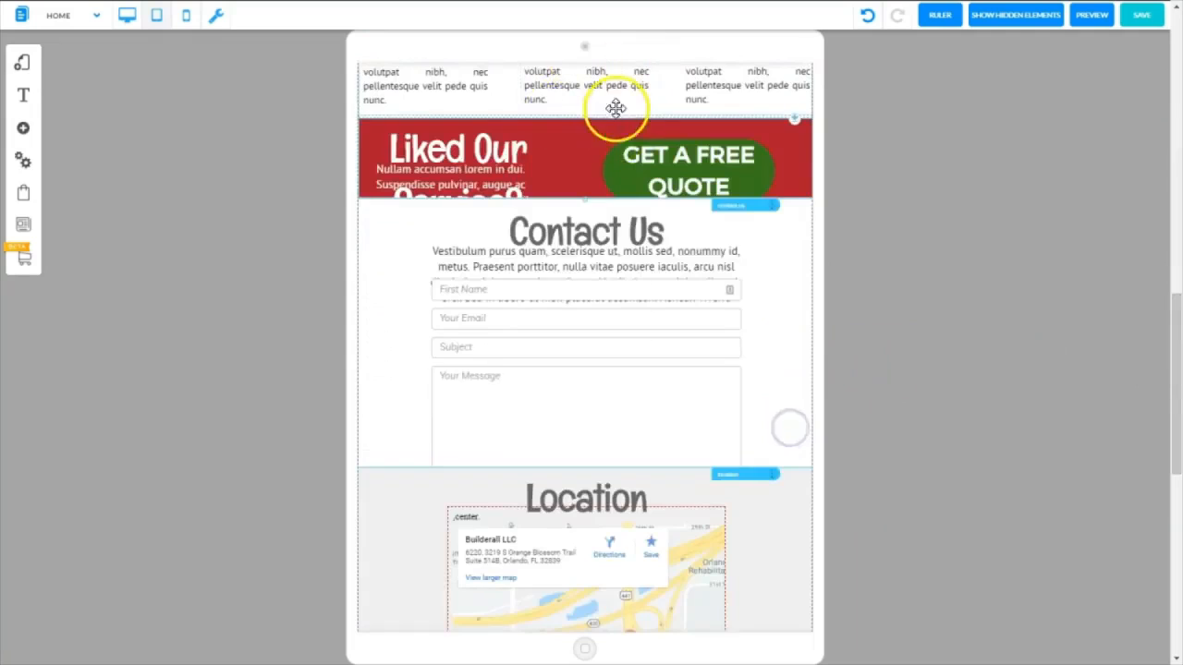
click(791, 263)
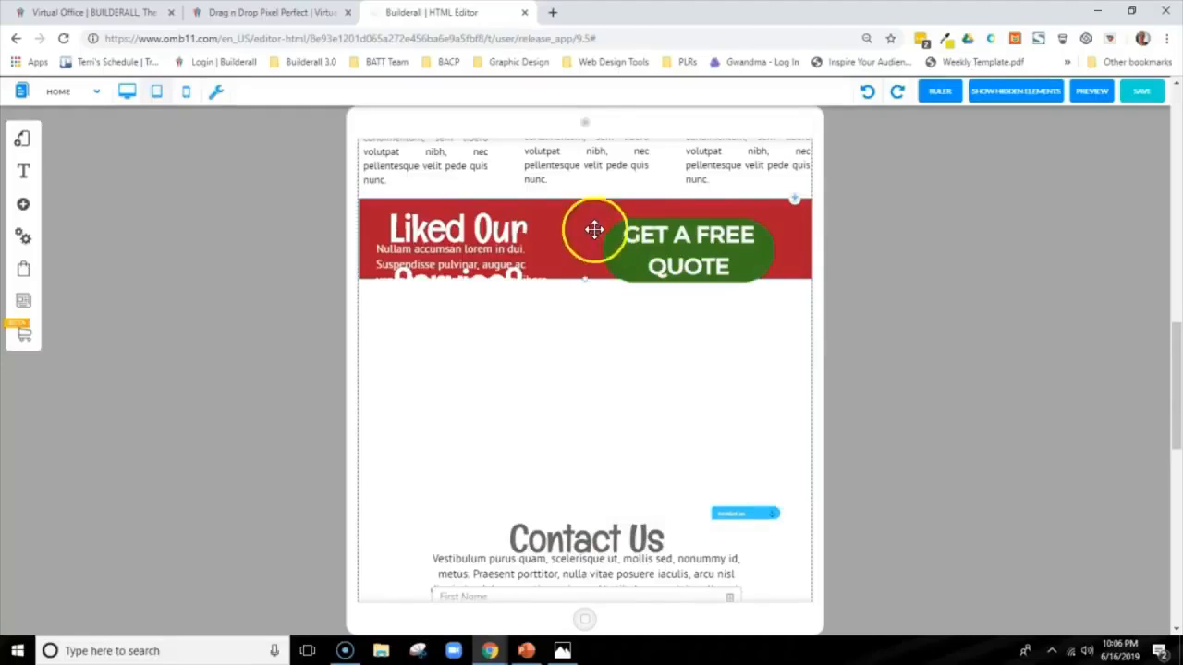
Set the Liked Our Service? heading's font size to 44 px so it fits on one line
click(486, 228)
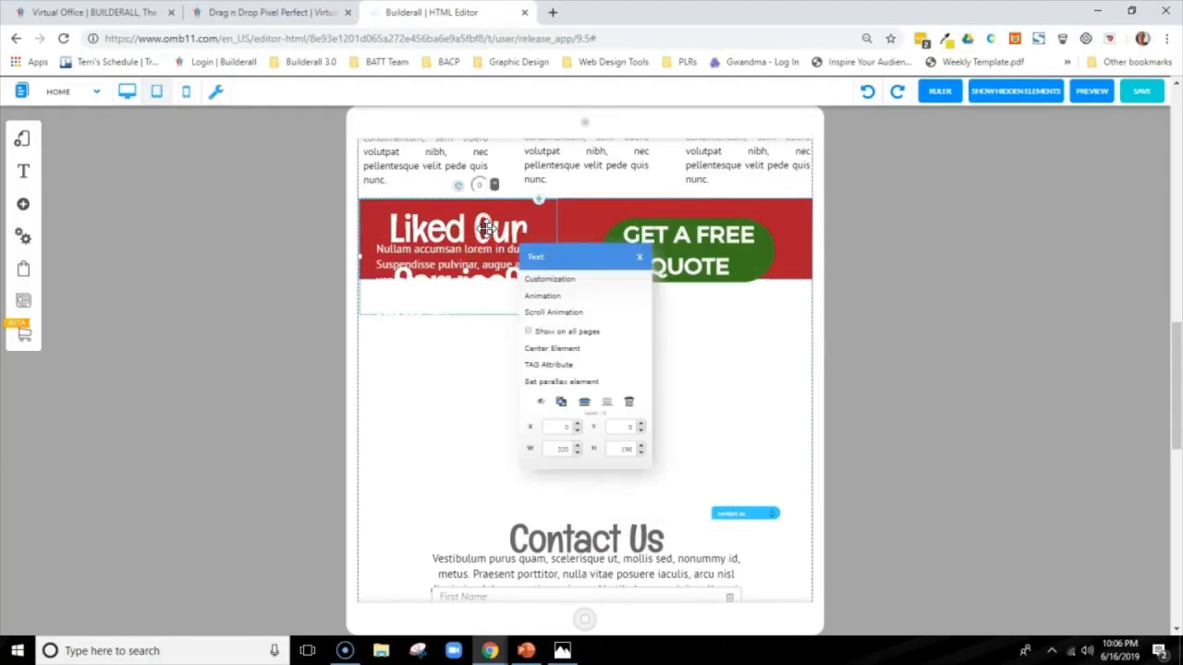
double_click(486, 229)
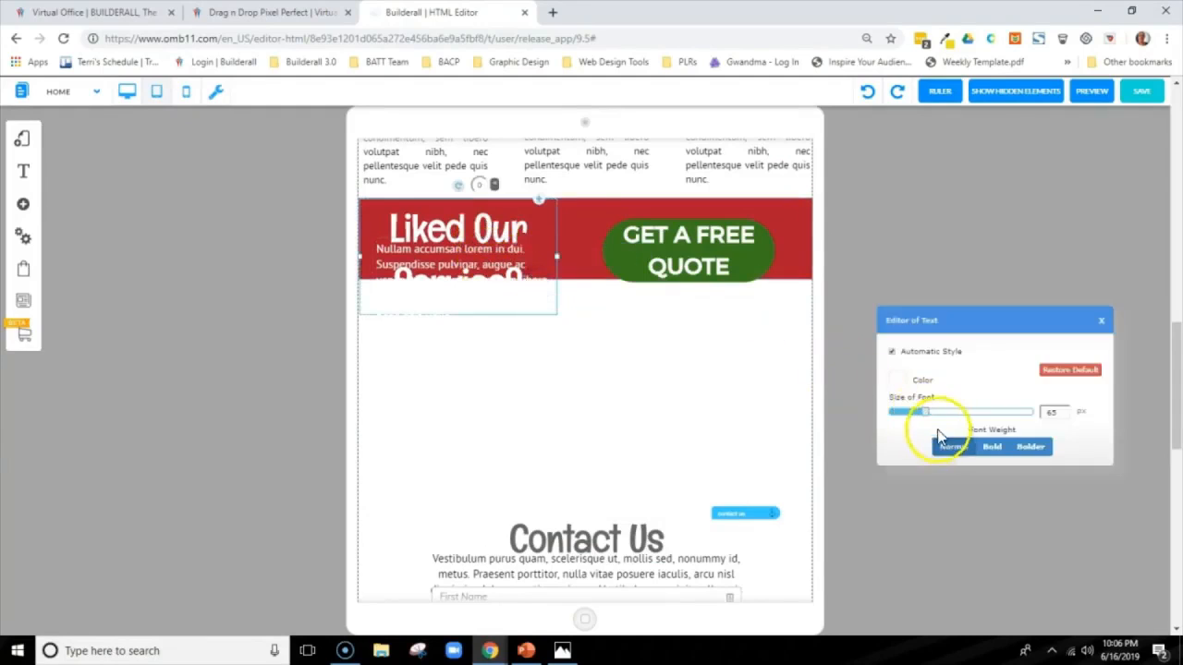
drag(938, 436, 917, 422)
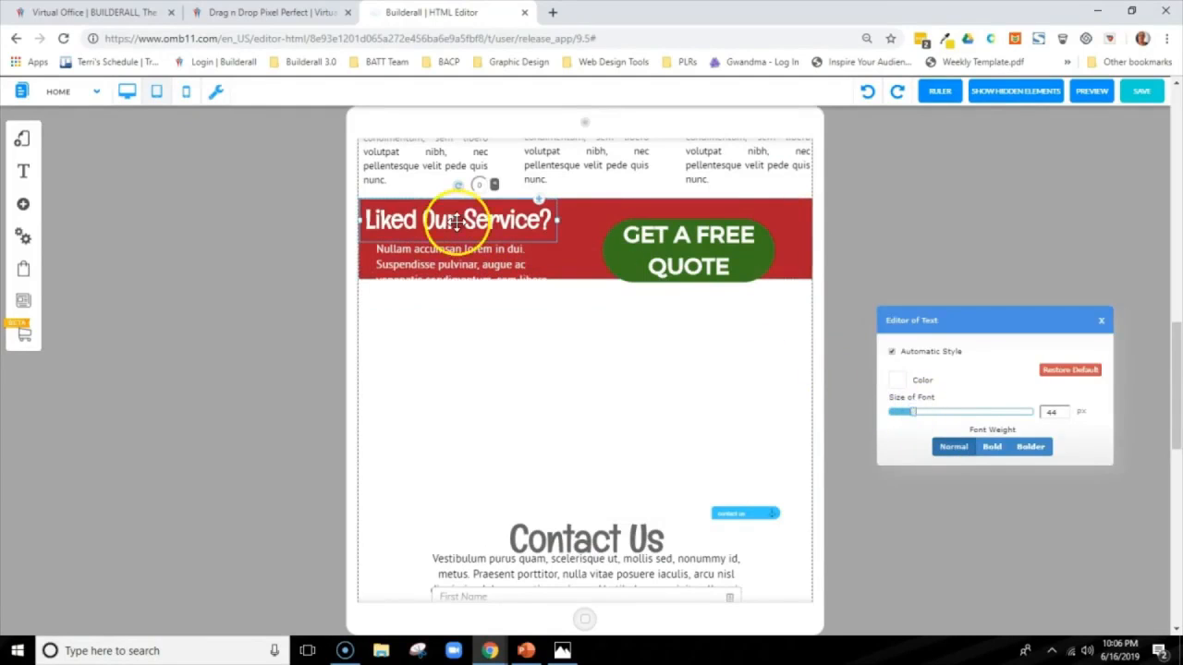
Set the font size of the paragraph under the Liked Our Service? heading to 12 px so it fits inside the red band
click(456, 261)
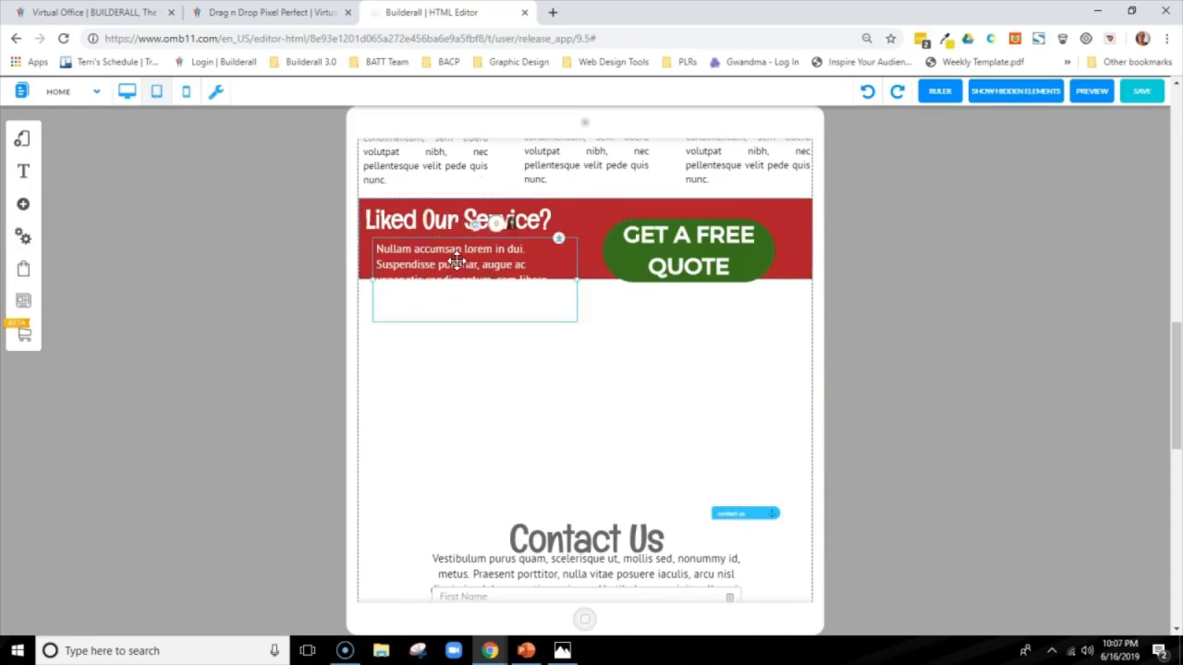
right_click(456, 262)
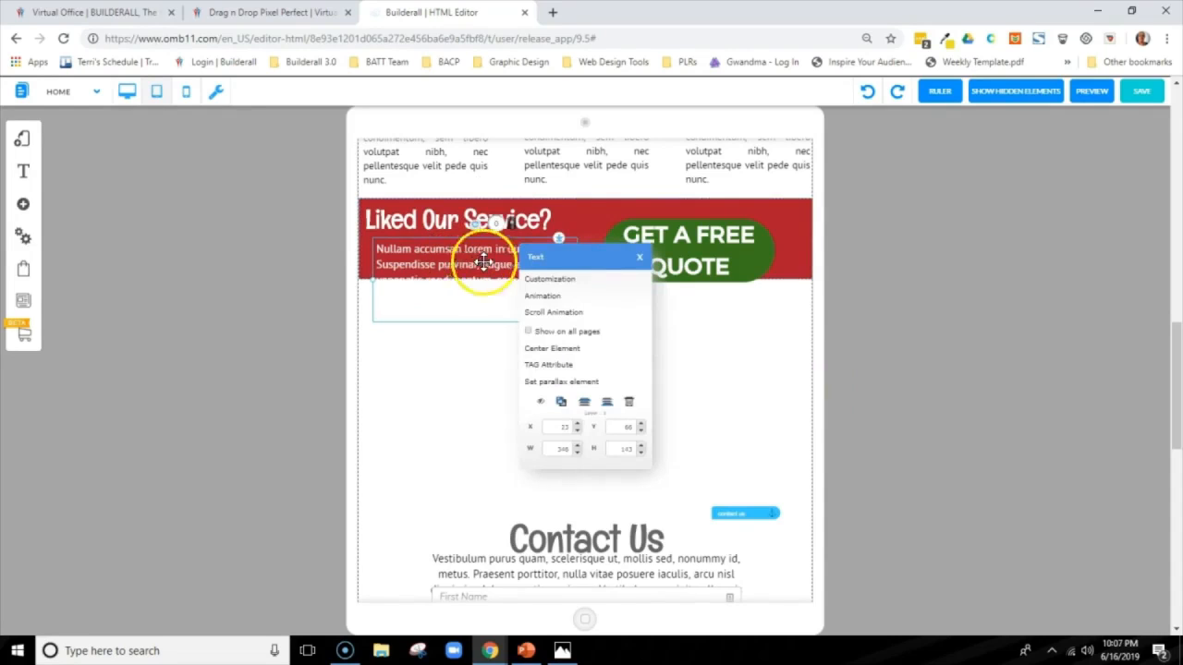
click(541, 278)
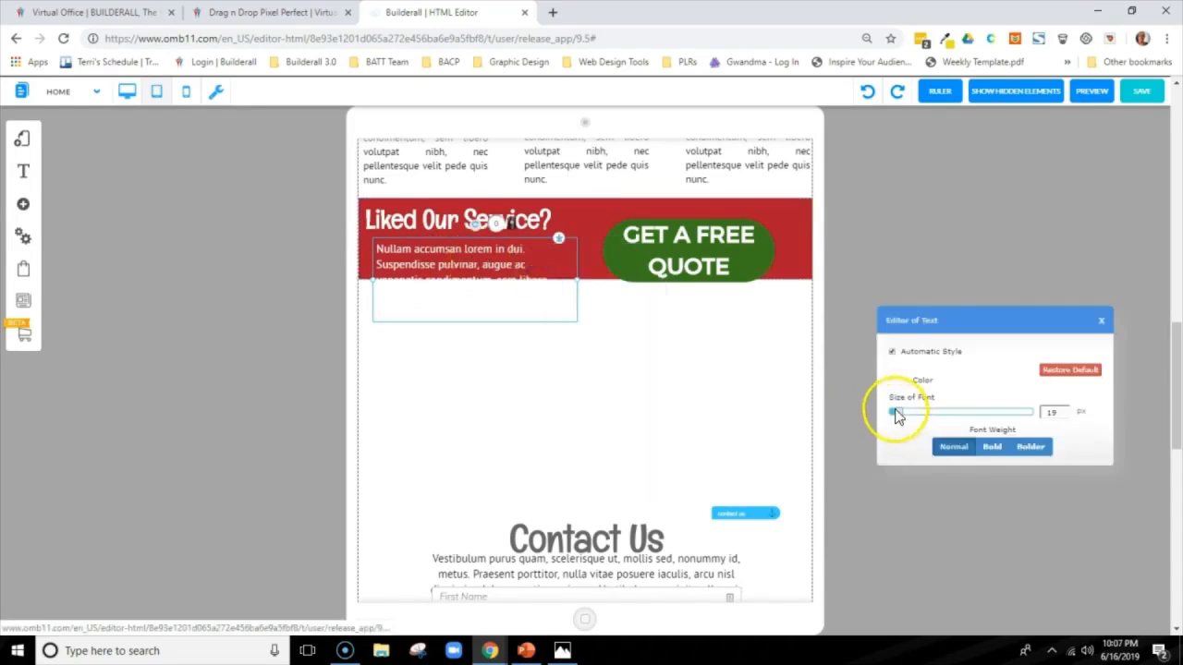
drag(899, 416, 892, 415)
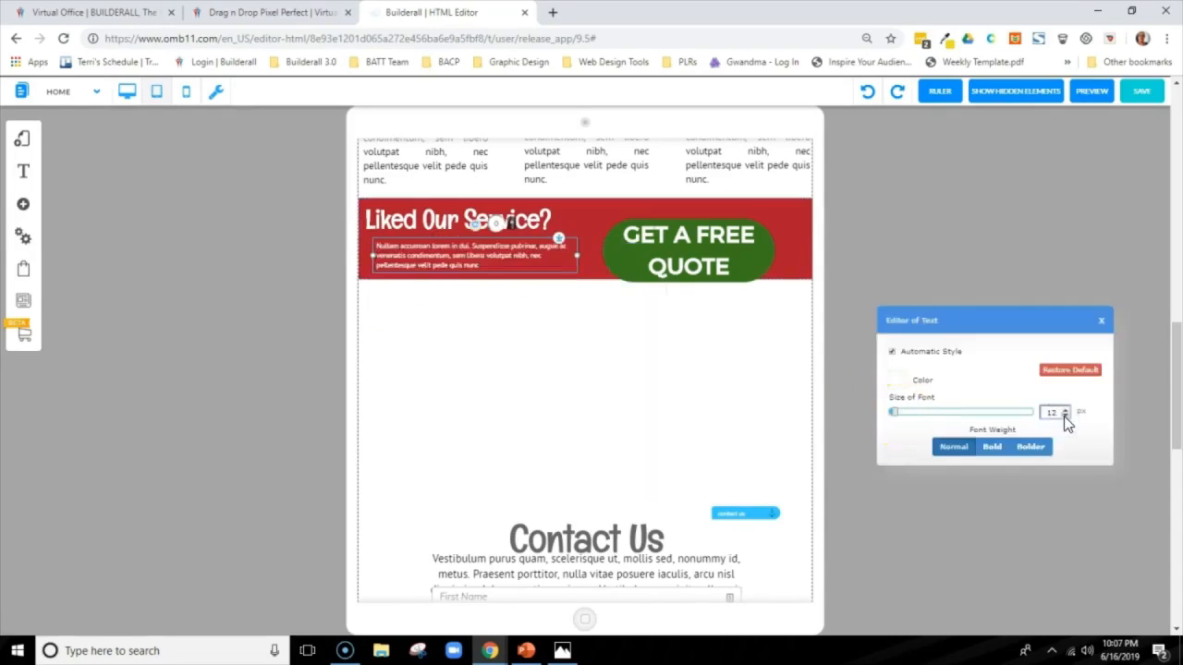
Widen the Get a Free Quote button on both sides so its label fits on one line within the red band
click(607, 245)
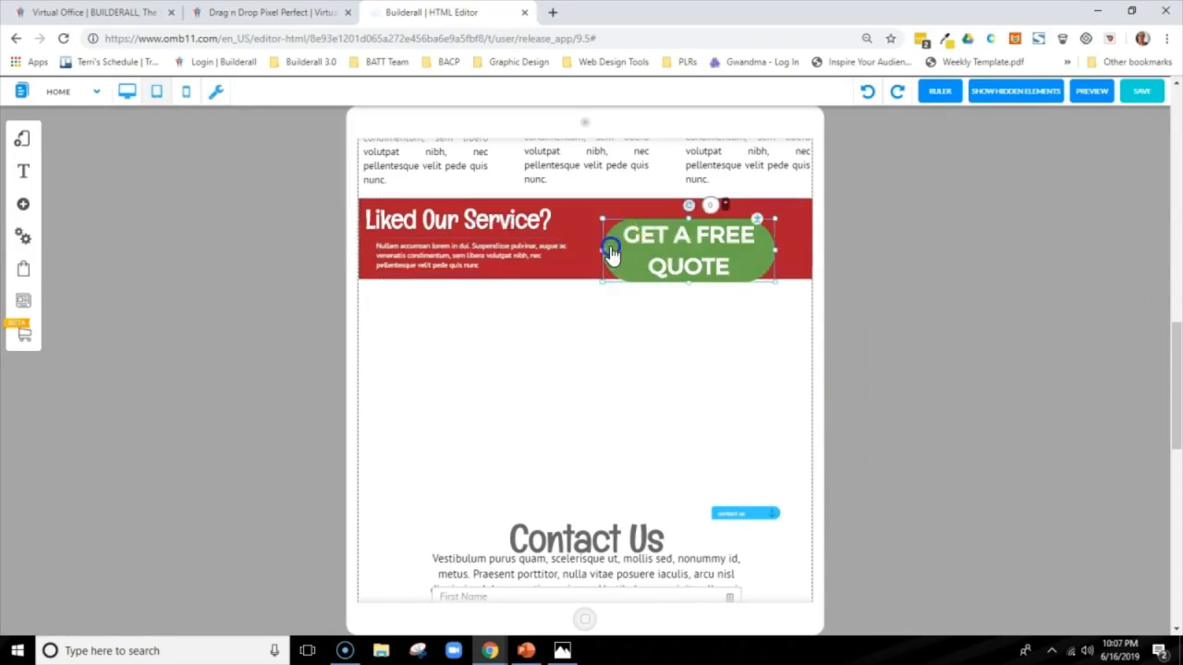
click(763, 250)
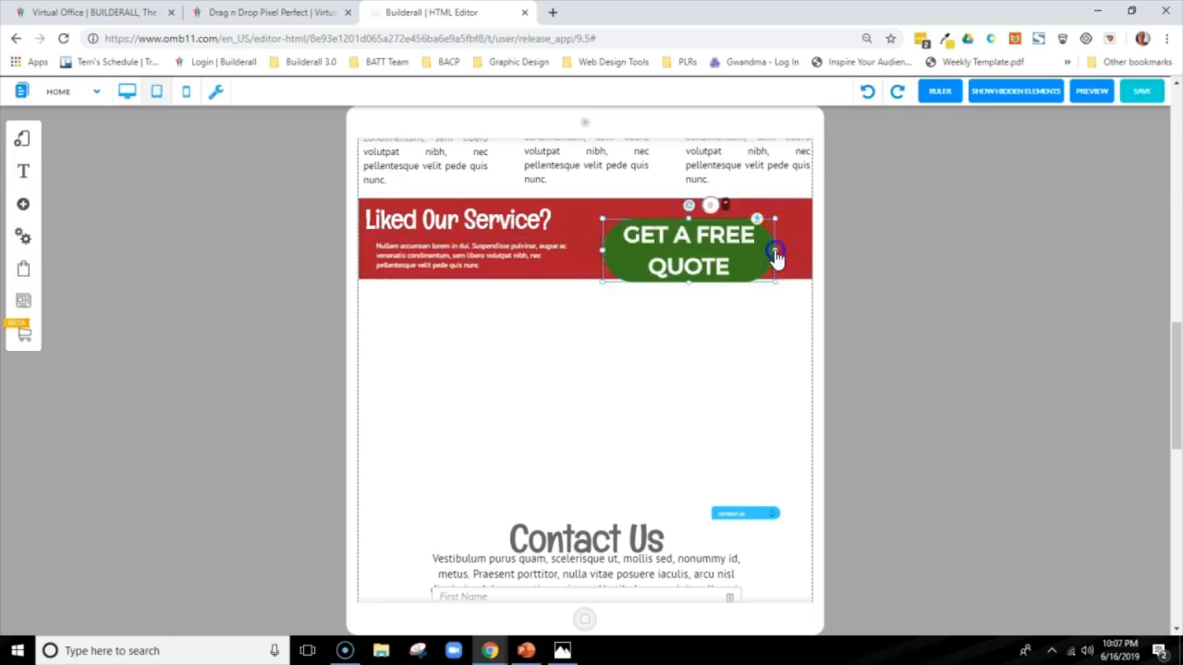
drag(774, 255, 810, 256)
drag(603, 249, 570, 238)
drag(804, 237, 809, 238)
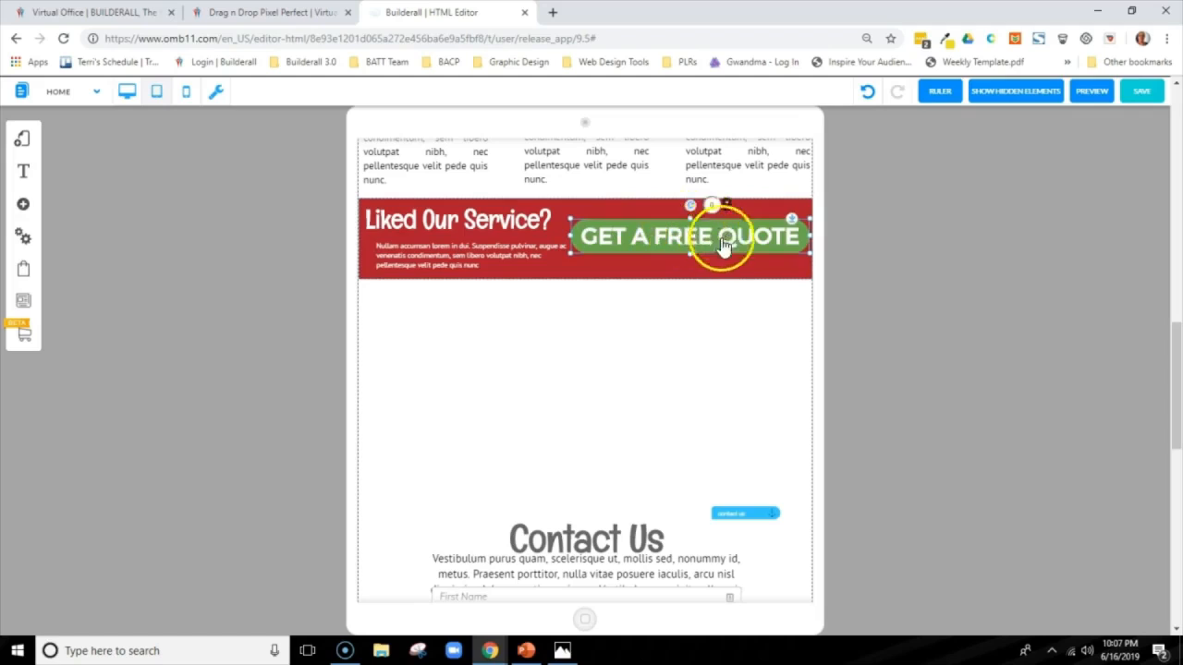
click(878, 275)
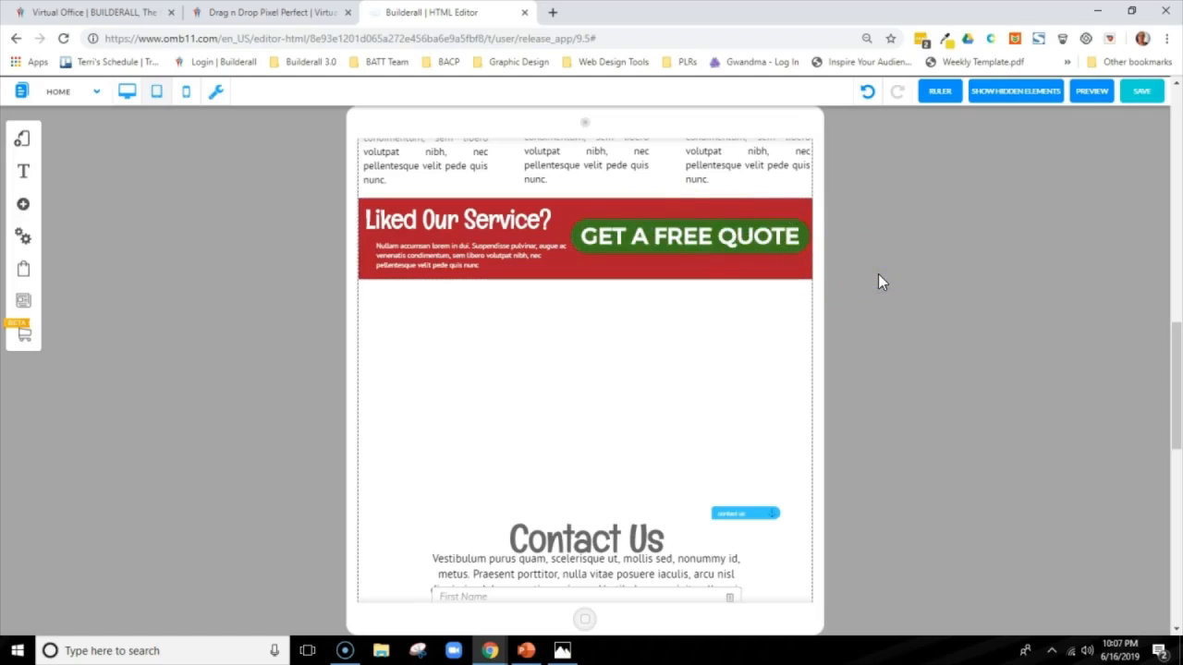
Align the narrowed paragraph beneath the Liked Our Service? heading, and position the Get a Free Quote button beside the text with a clear gap
click(684, 235)
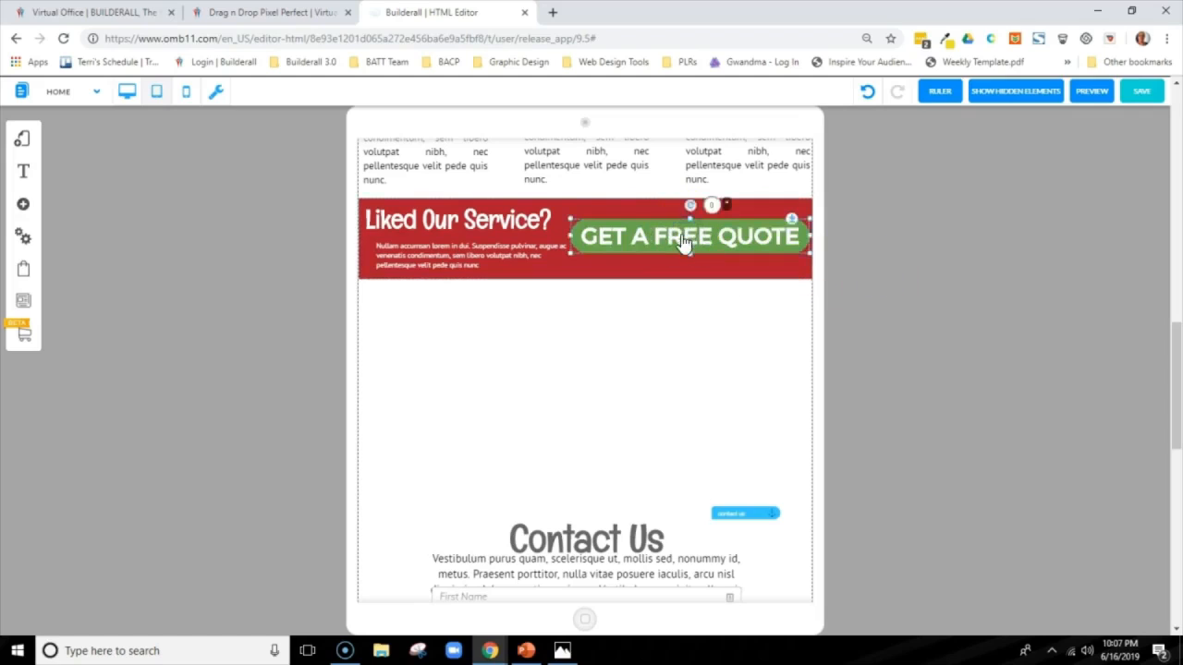
drag(684, 242, 682, 259)
click(479, 257)
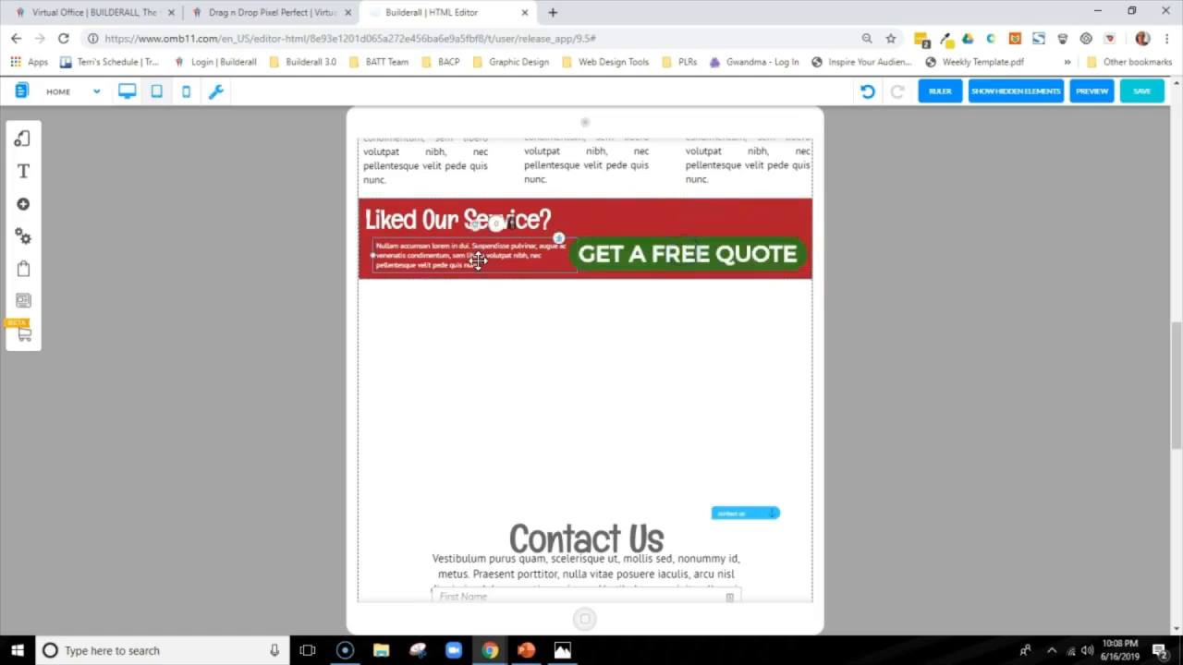
drag(478, 260, 526, 254)
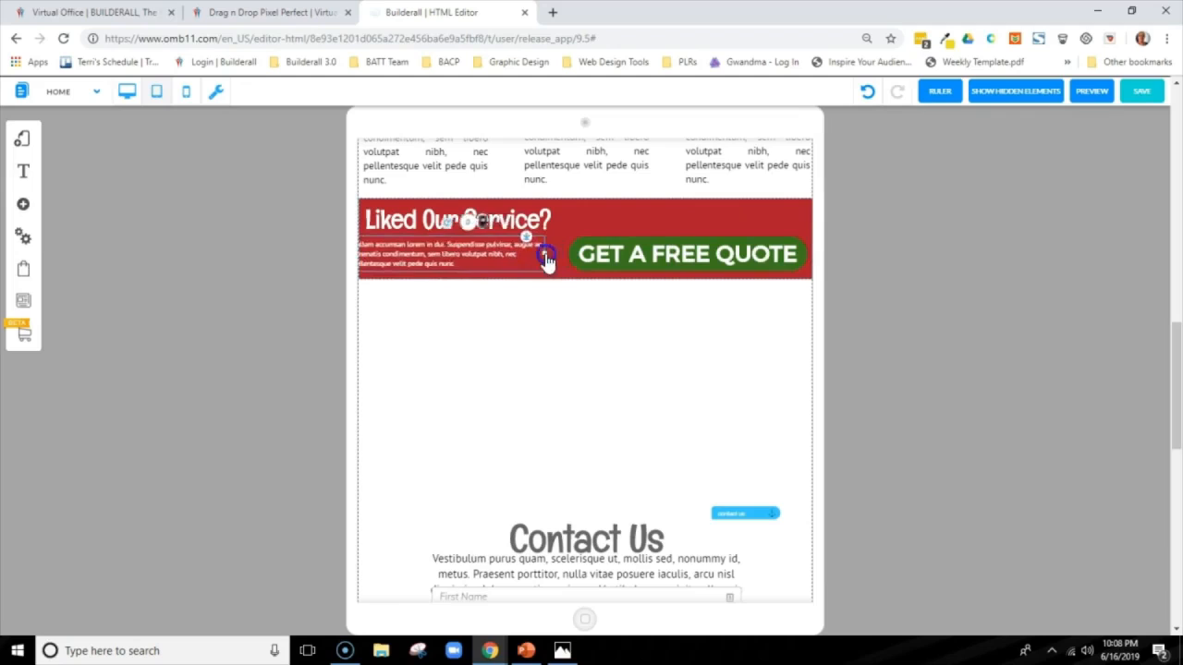
drag(546, 259, 540, 257)
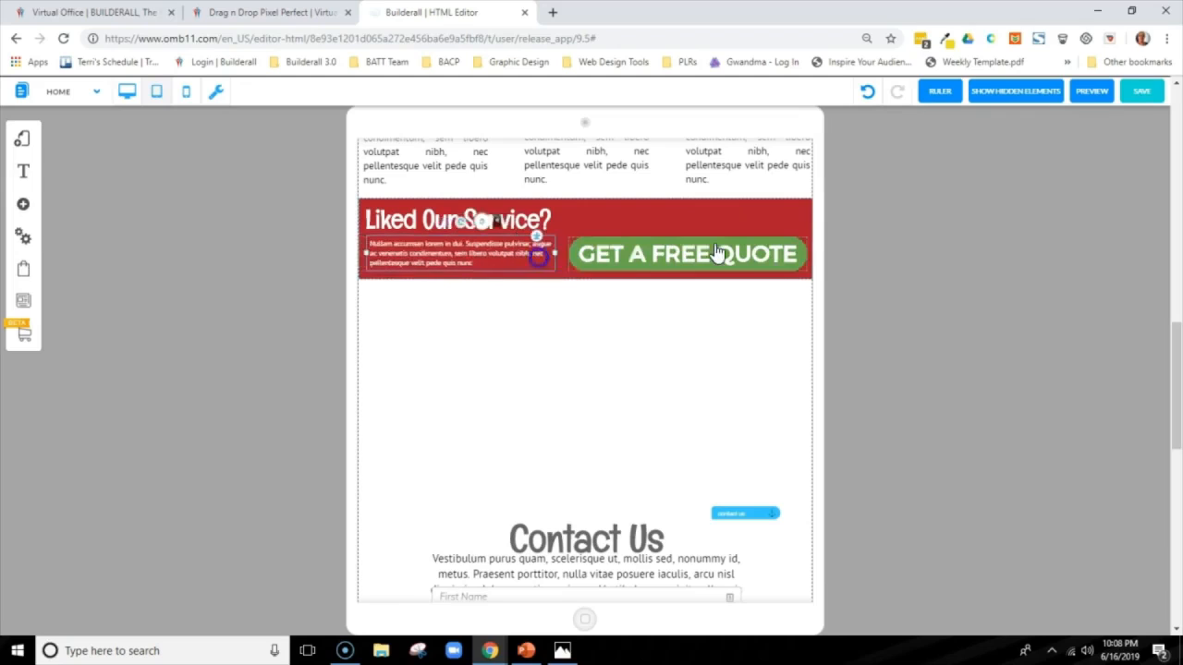
drag(715, 244, 709, 234)
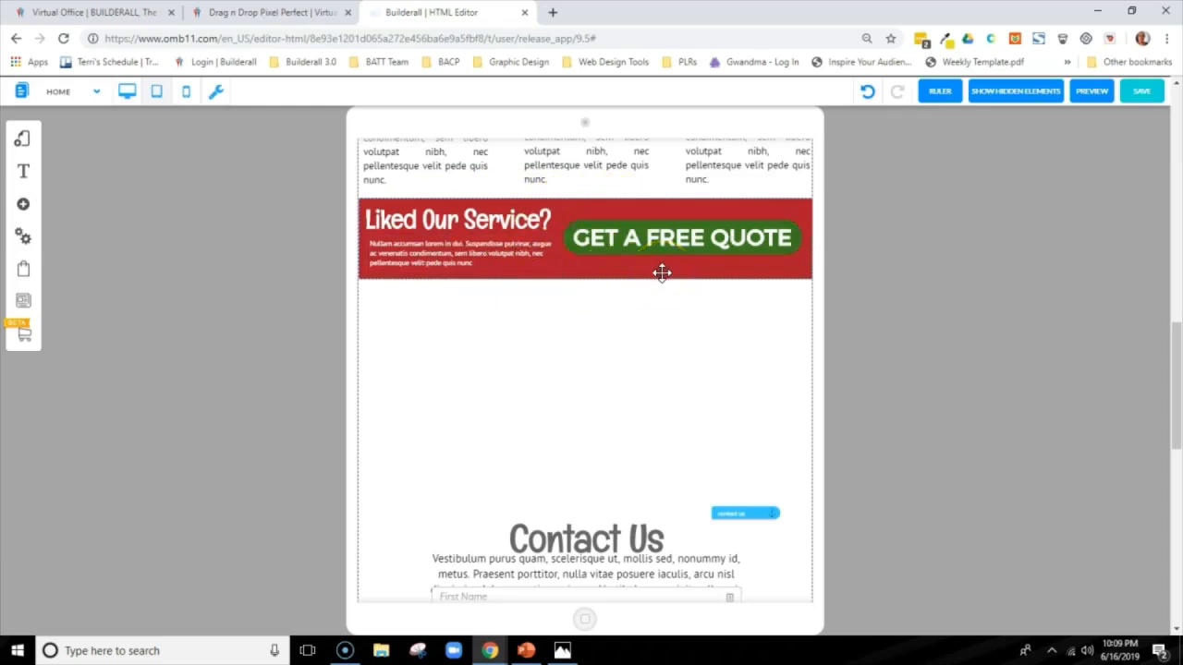
Check the Liked Our Service band in the desktop layout, and save the Home page back in tablet mode
click(127, 95)
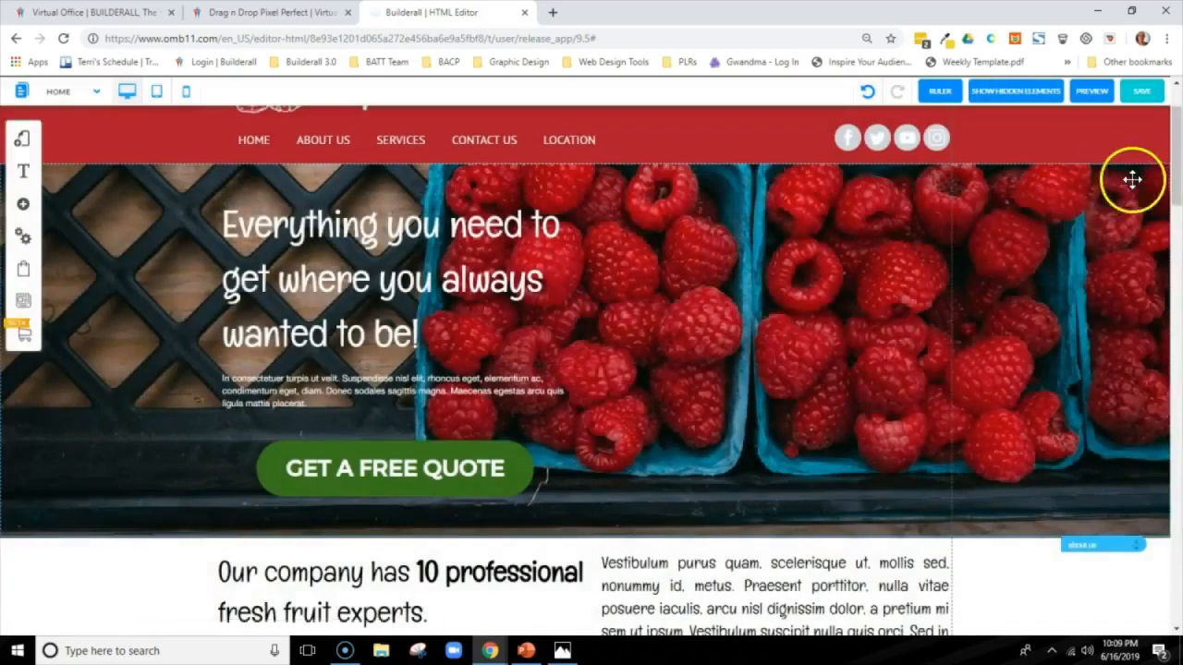
drag(1175, 198, 1154, 462)
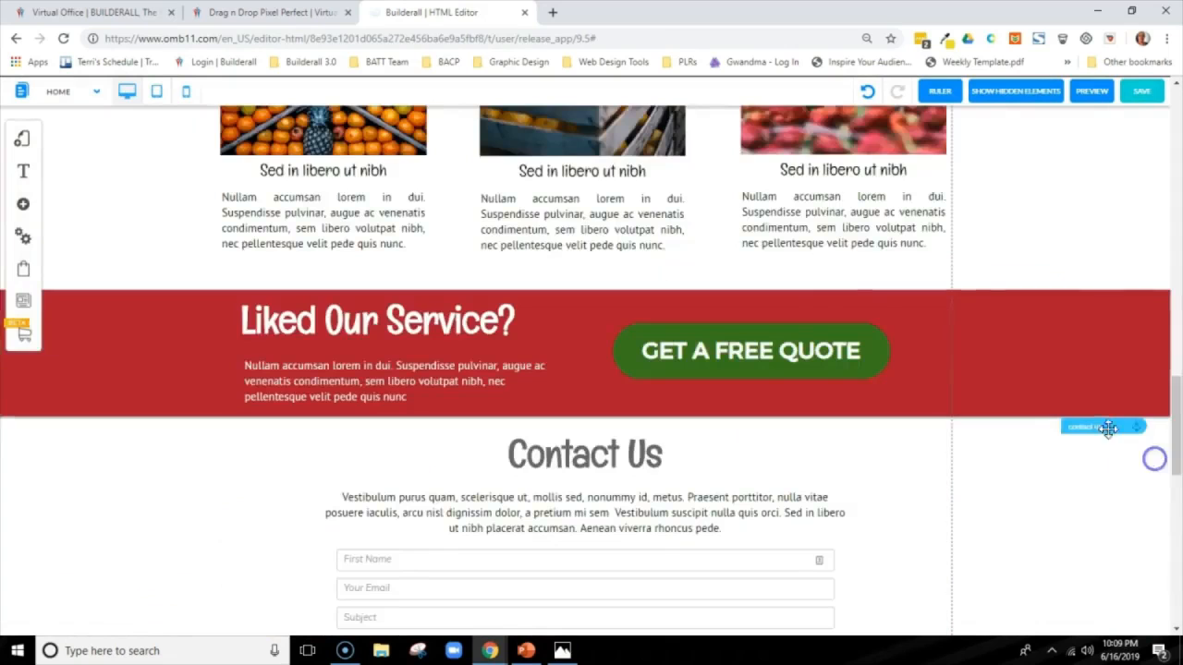
click(157, 96)
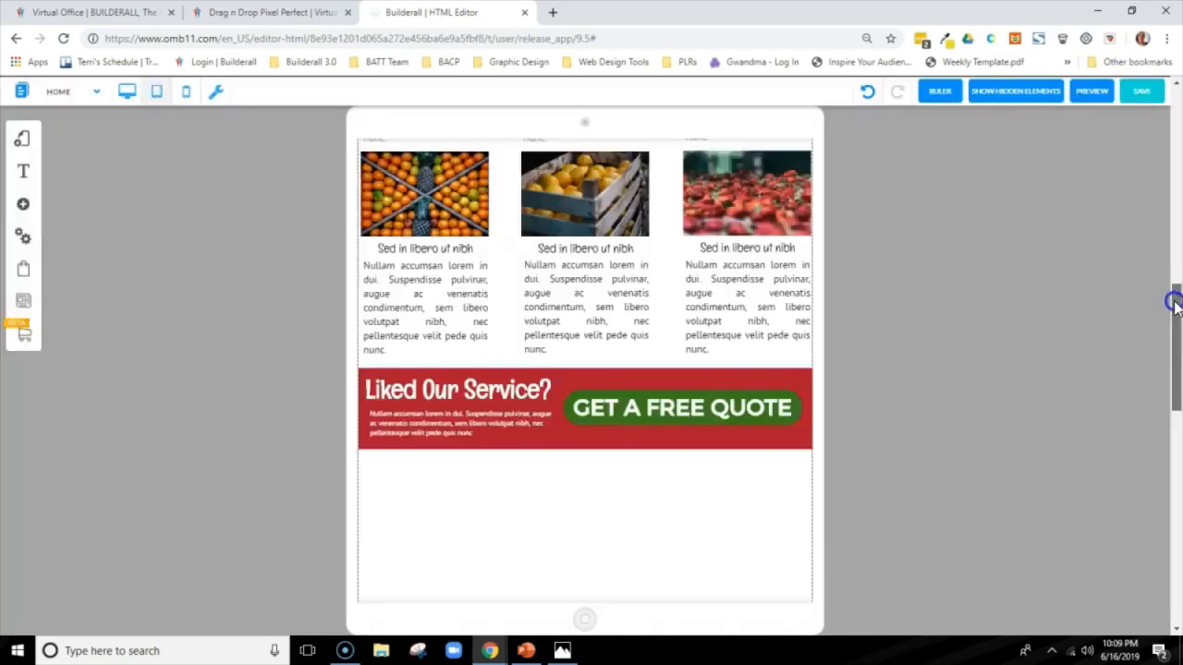
Move the Contact Us section up against the Liked Our Service band, and shift the Location section down below the Send button
drag(1170, 293, 1166, 360)
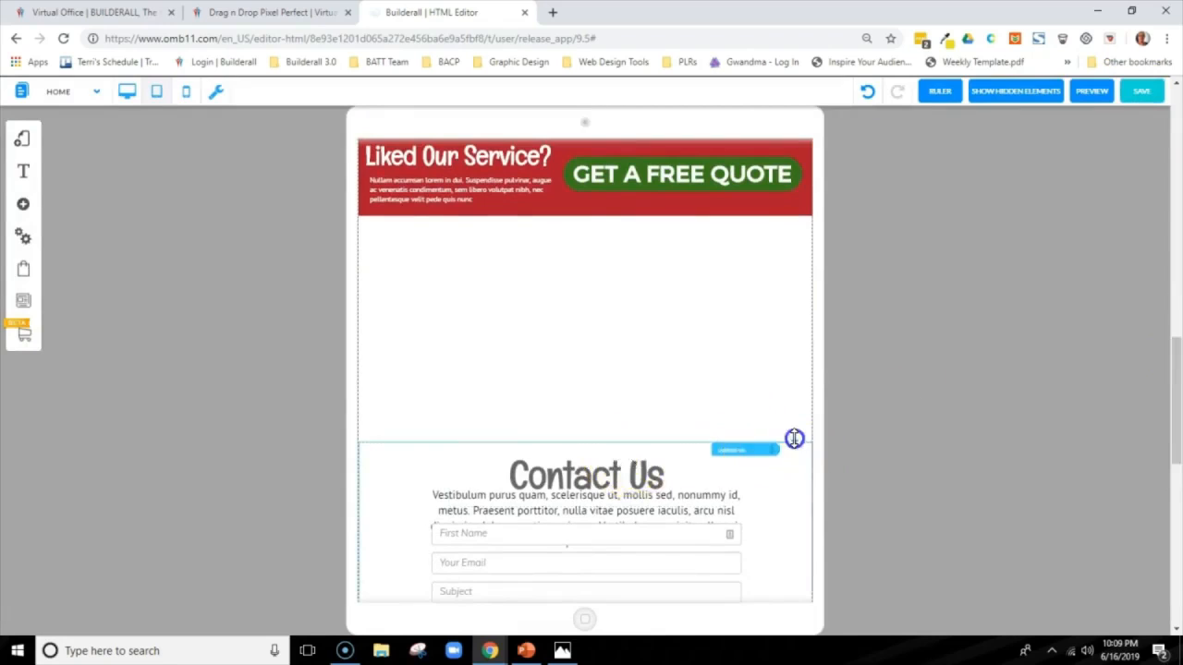
drag(794, 438, 786, 208)
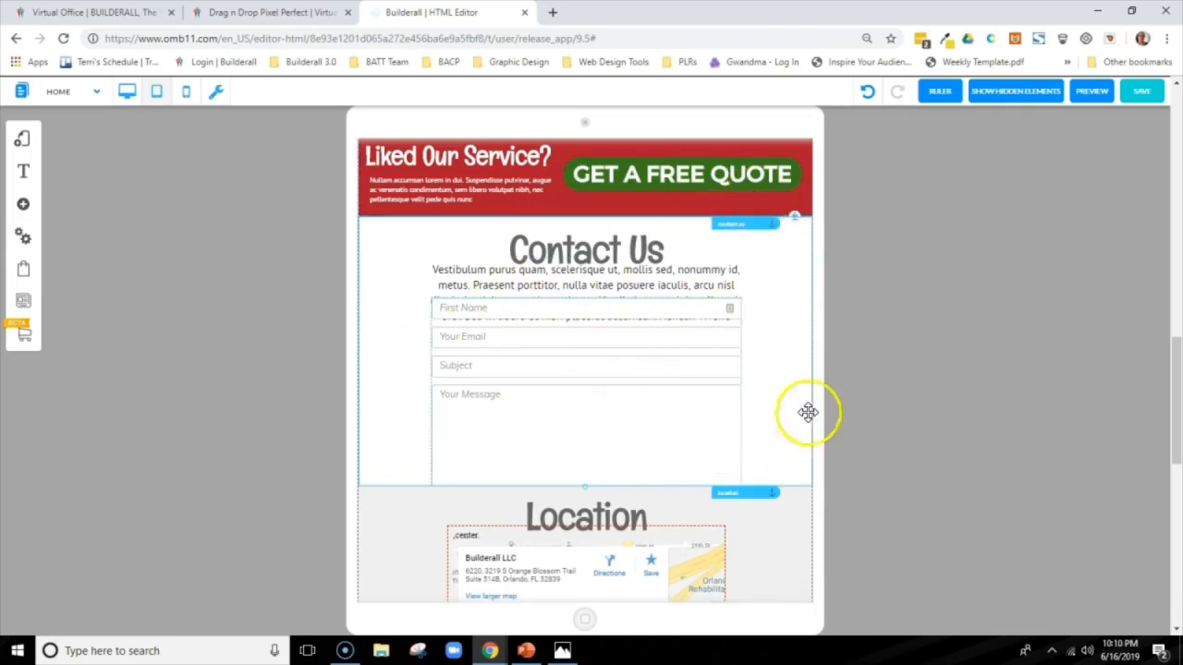
click(799, 494)
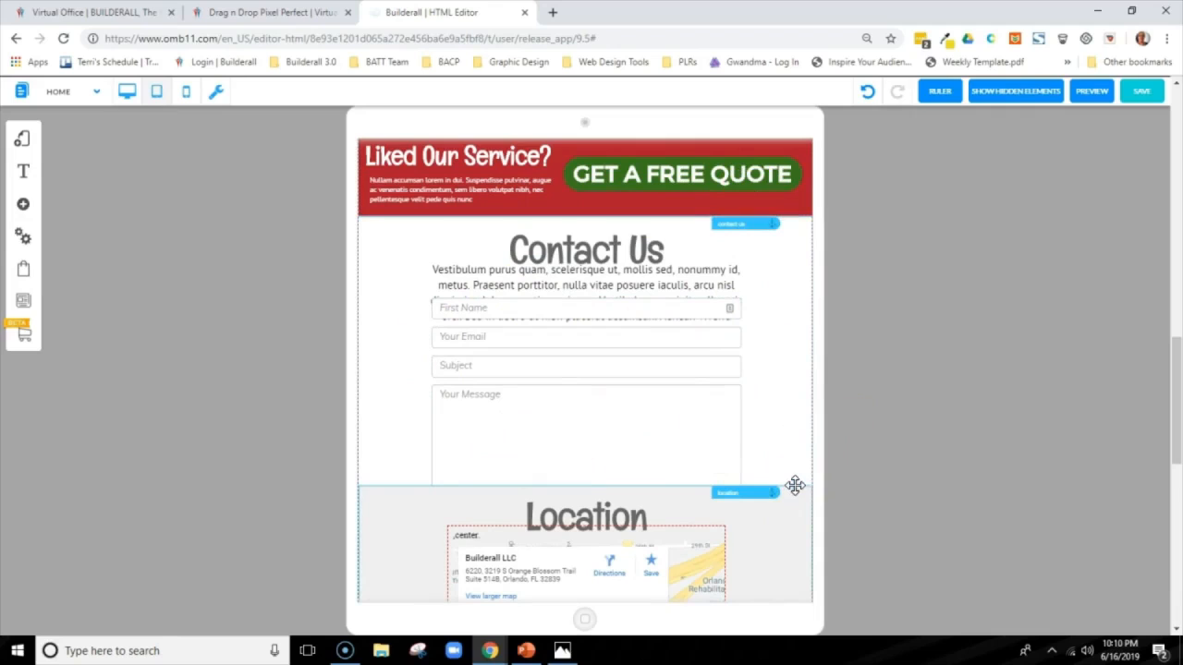
drag(795, 487, 785, 612)
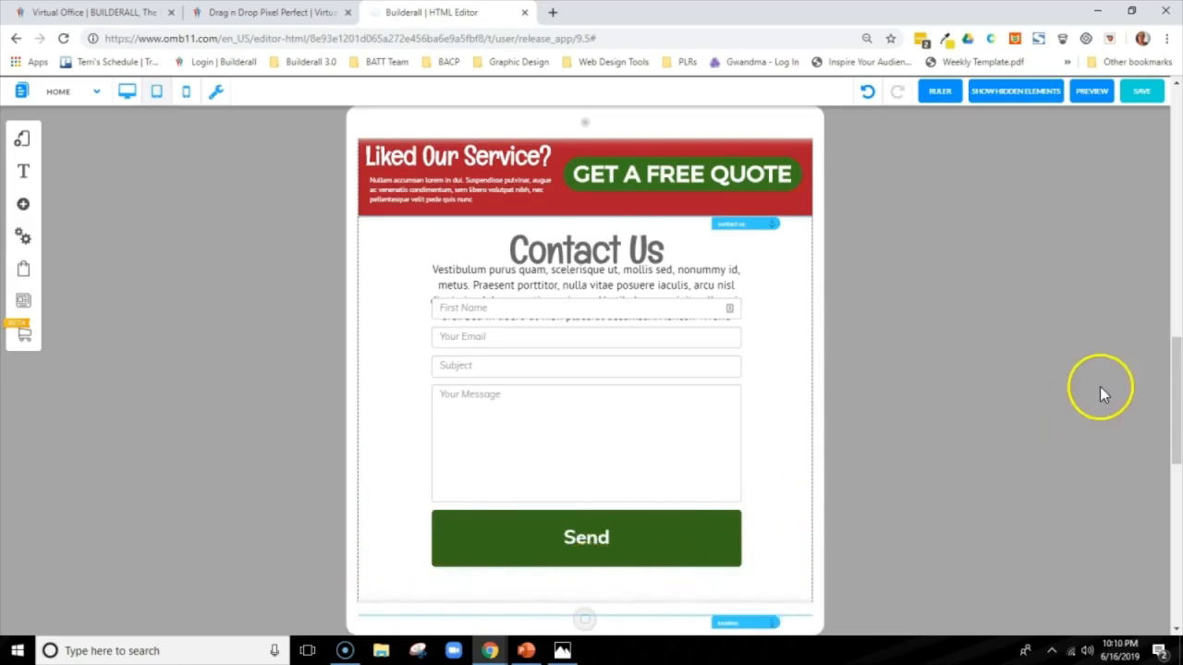
drag(1169, 361, 1169, 417)
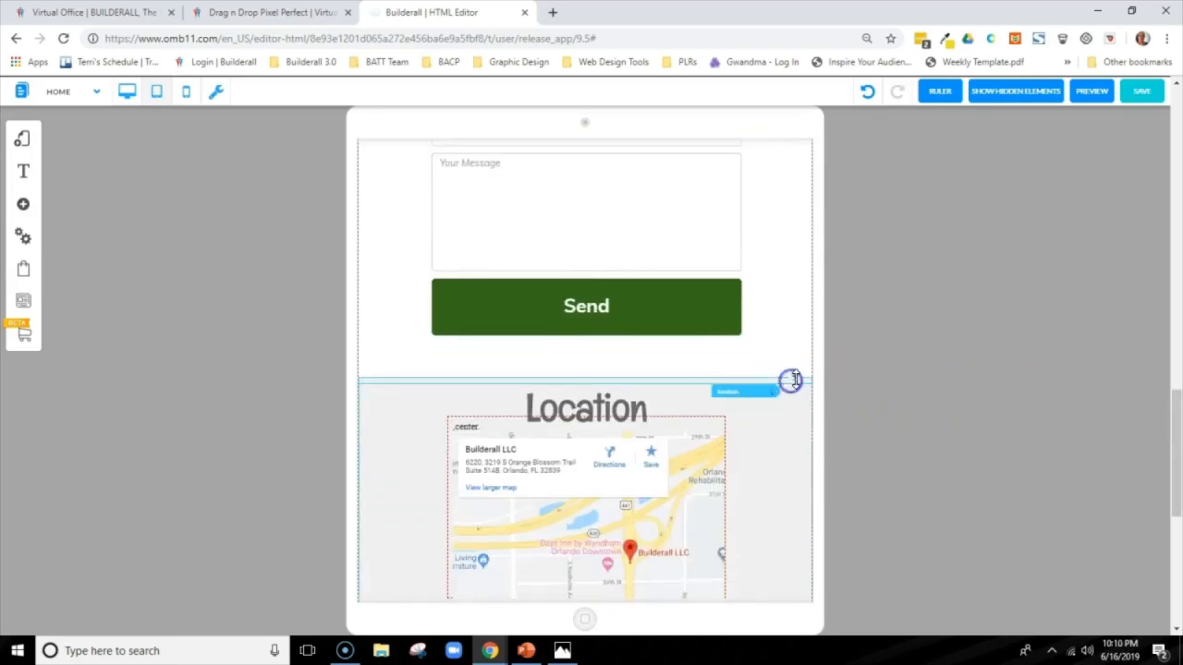
mouse_move(797, 375)
mouse_down()
mouse_move(782, 436)
mouse_move(783, 386)
mouse_up()
Extend the Contact Us panel down to enclose the whole form, ending just below the Send button
drag(1173, 419, 1159, 381)
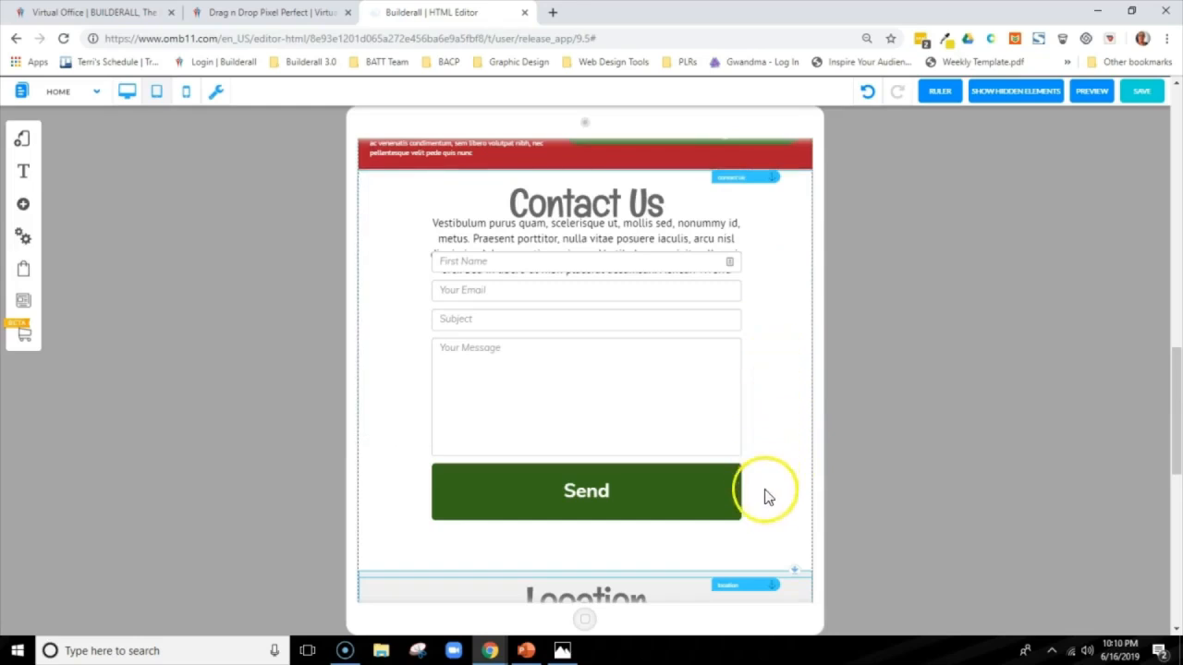
click(781, 438)
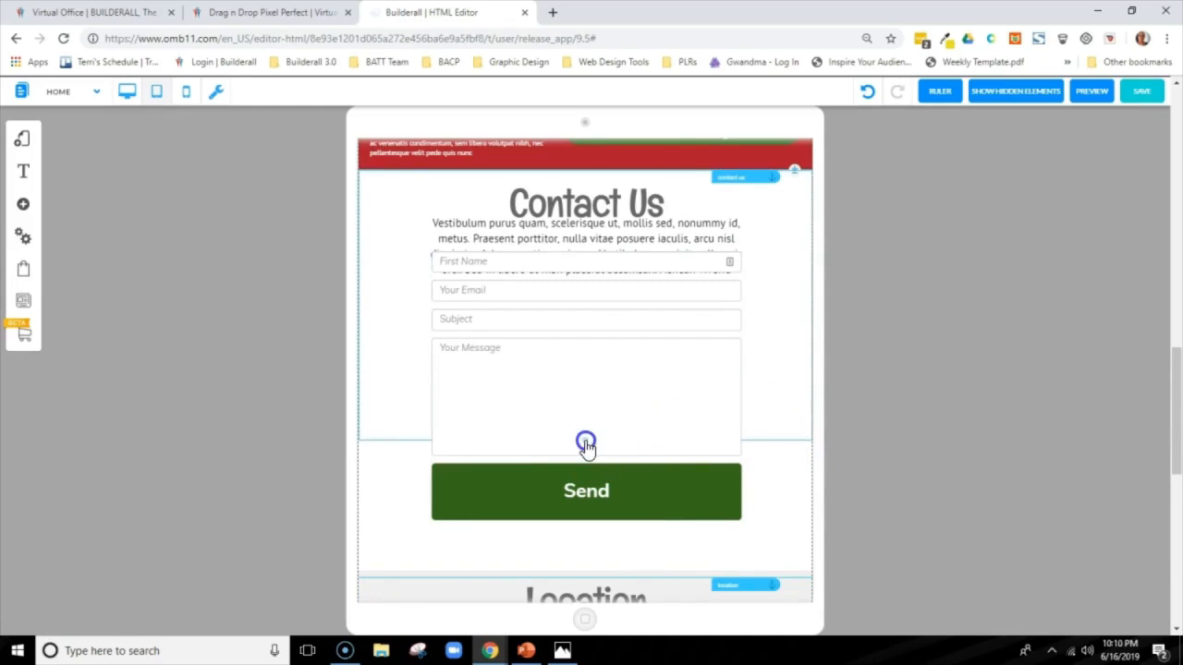
drag(586, 443, 591, 545)
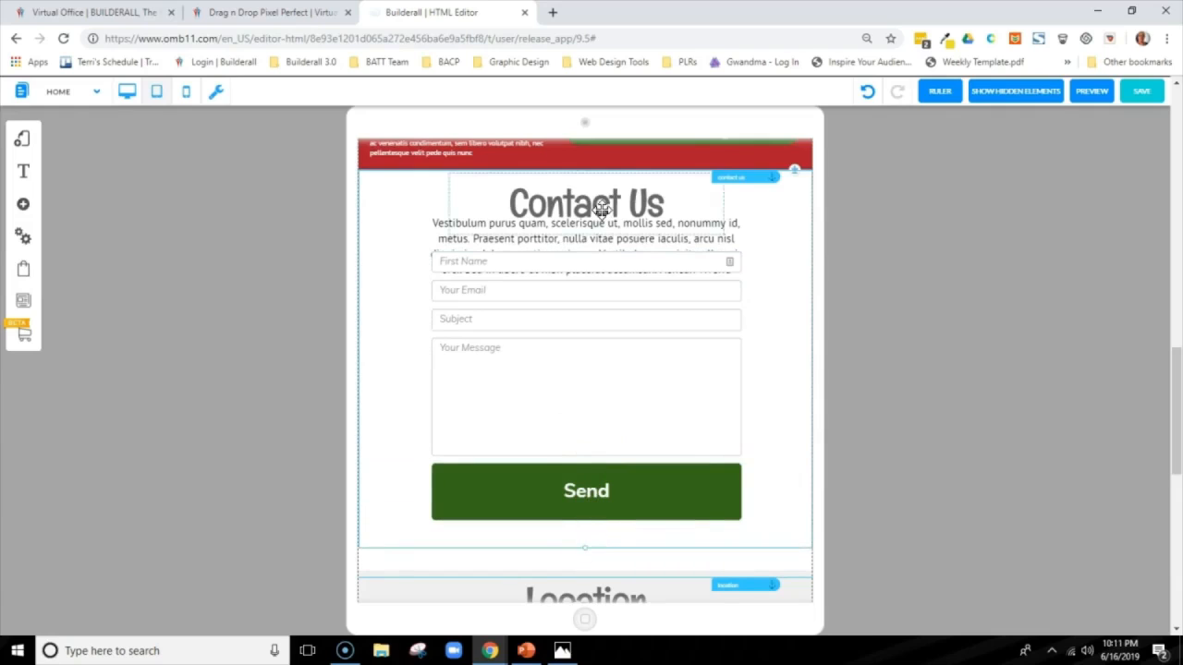
Set the Contact Us heading's font size to 48 px
right_click(601, 211)
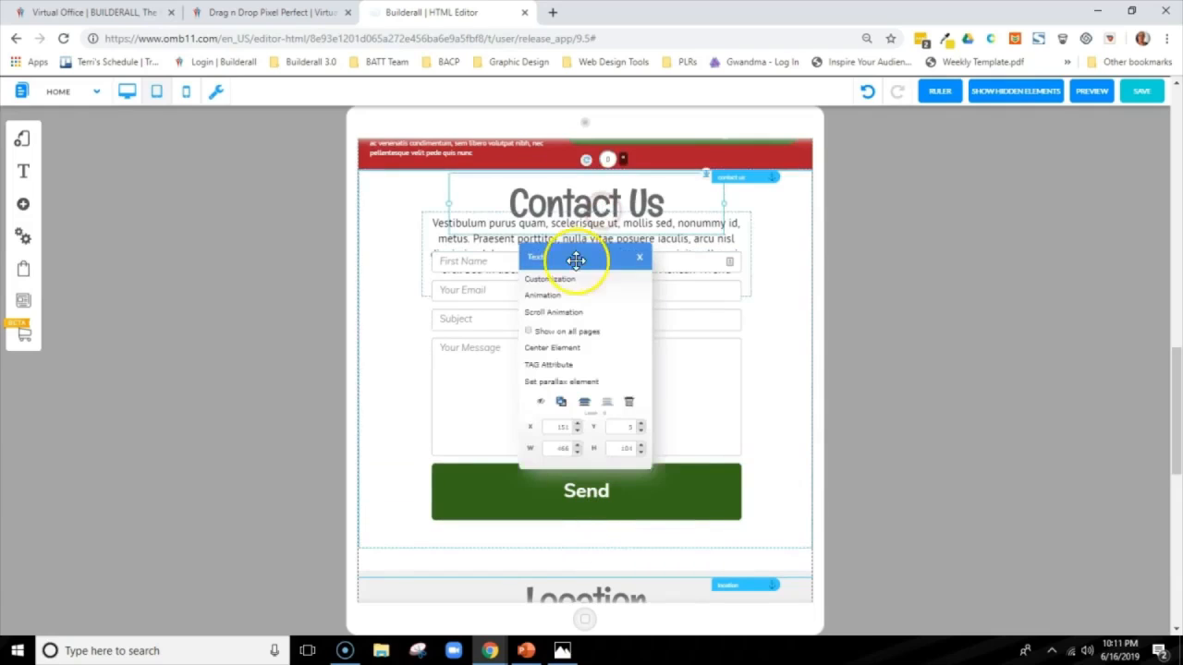
click(550, 279)
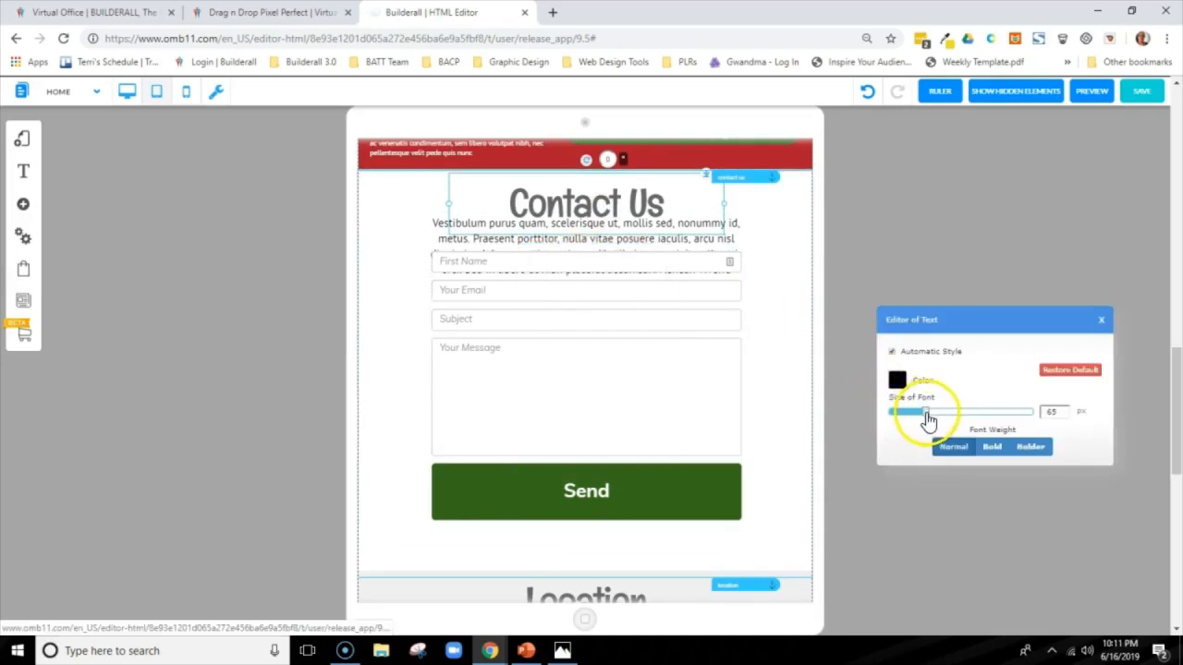
drag(924, 417, 917, 416)
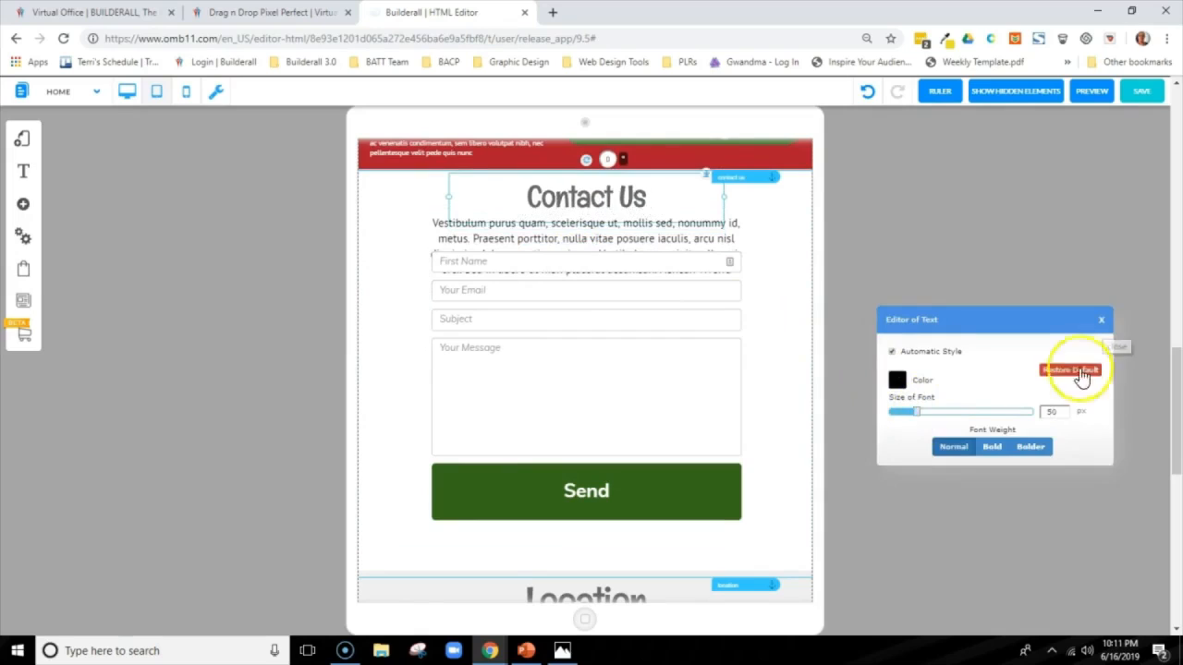
click(1065, 414)
click(1065, 415)
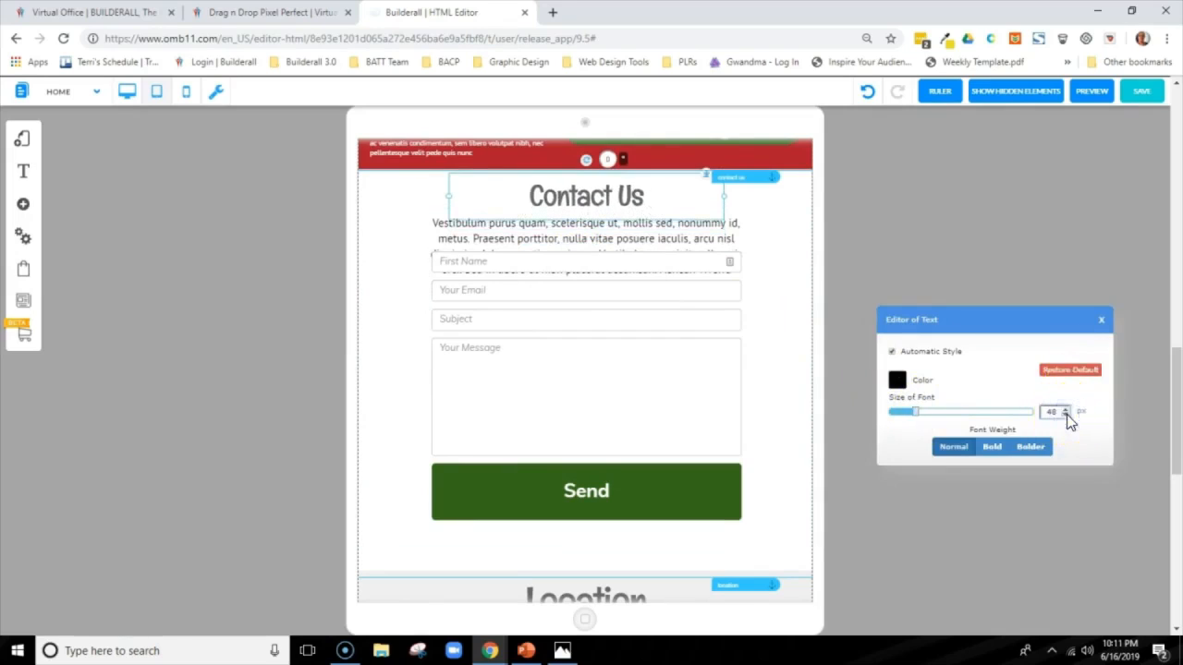
click(1100, 318)
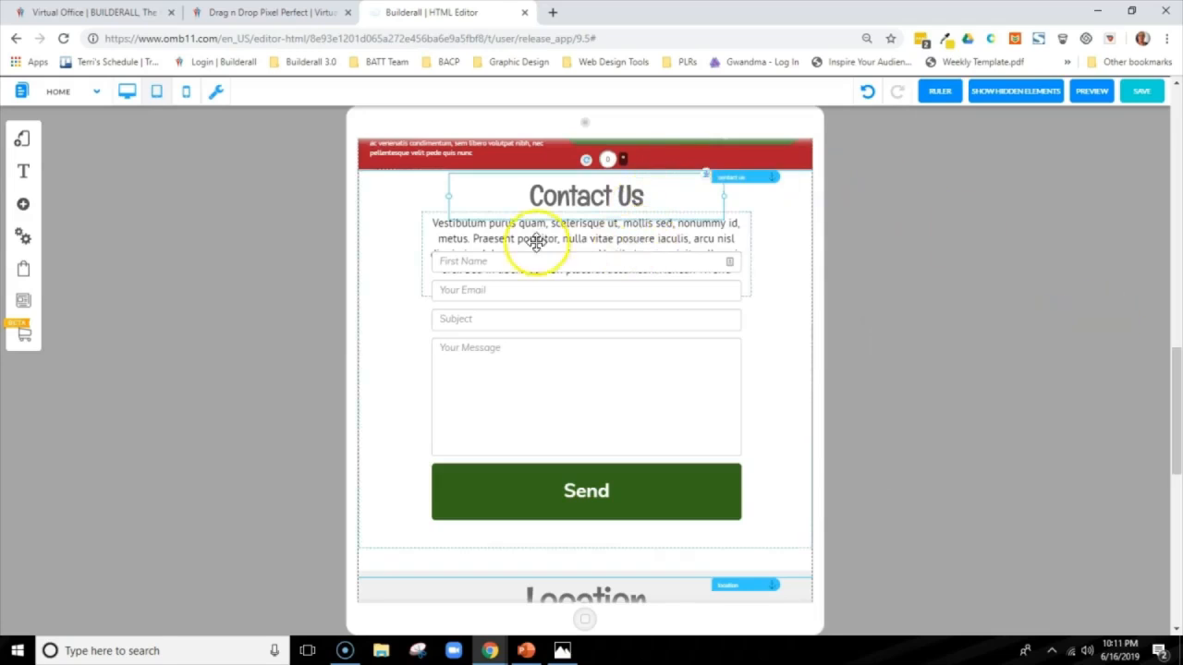
Set the font size of the Contact Us paragraph to 14 px so it clears the First Name field
click(440, 232)
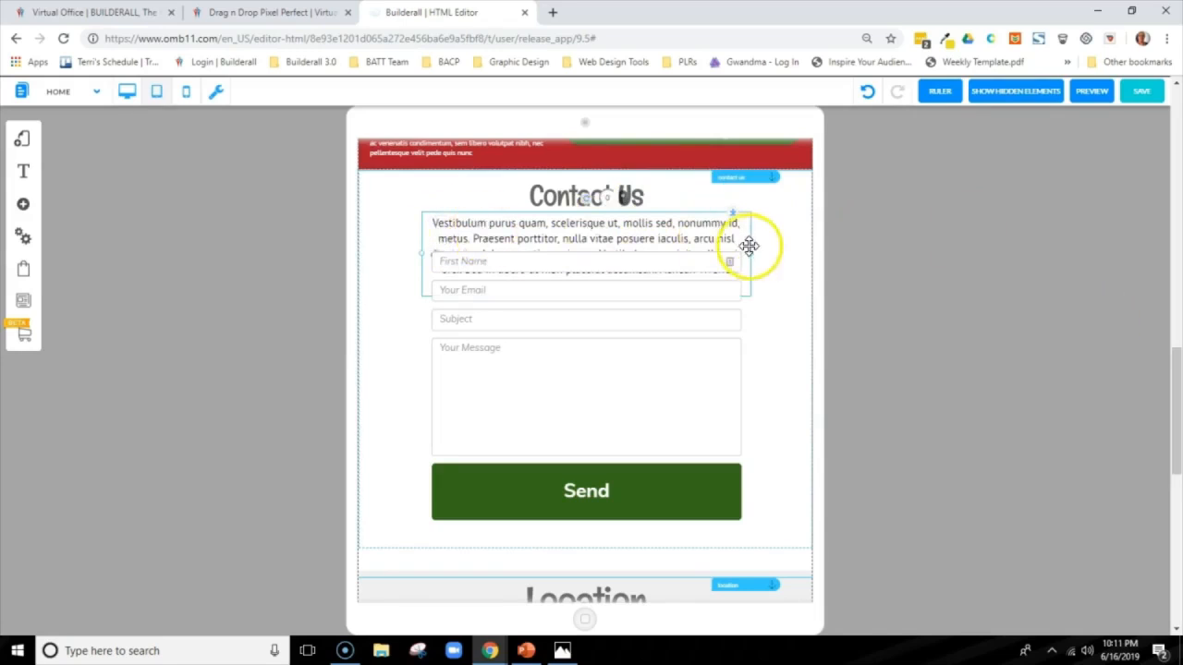
right_click(621, 227)
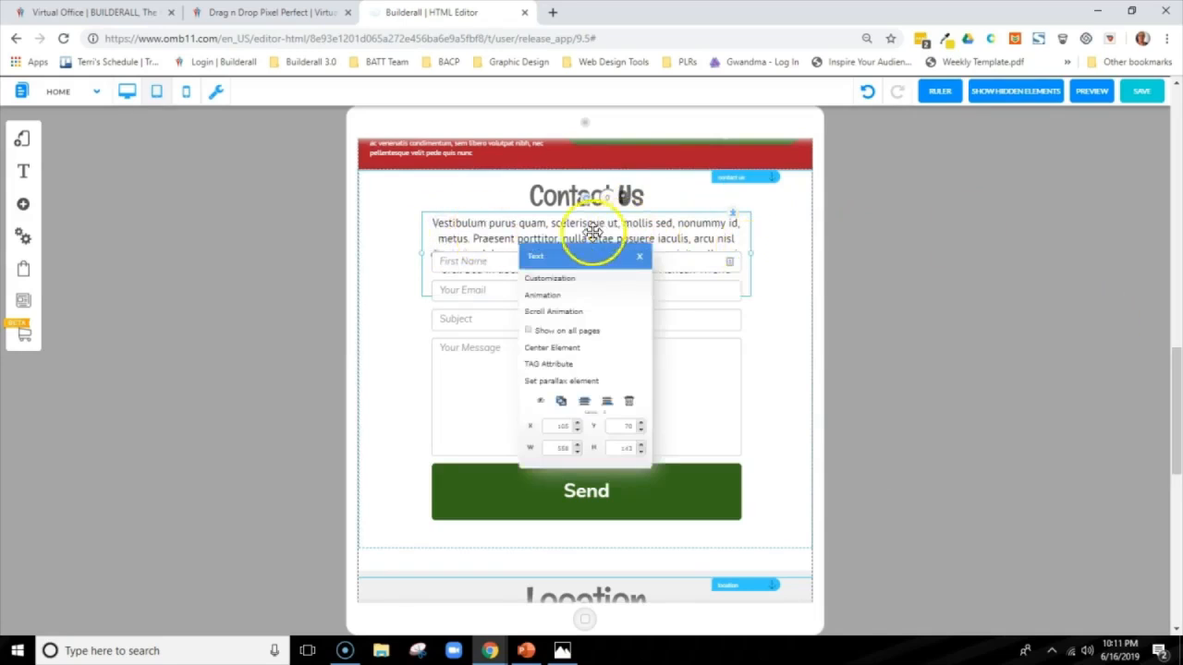
click(570, 283)
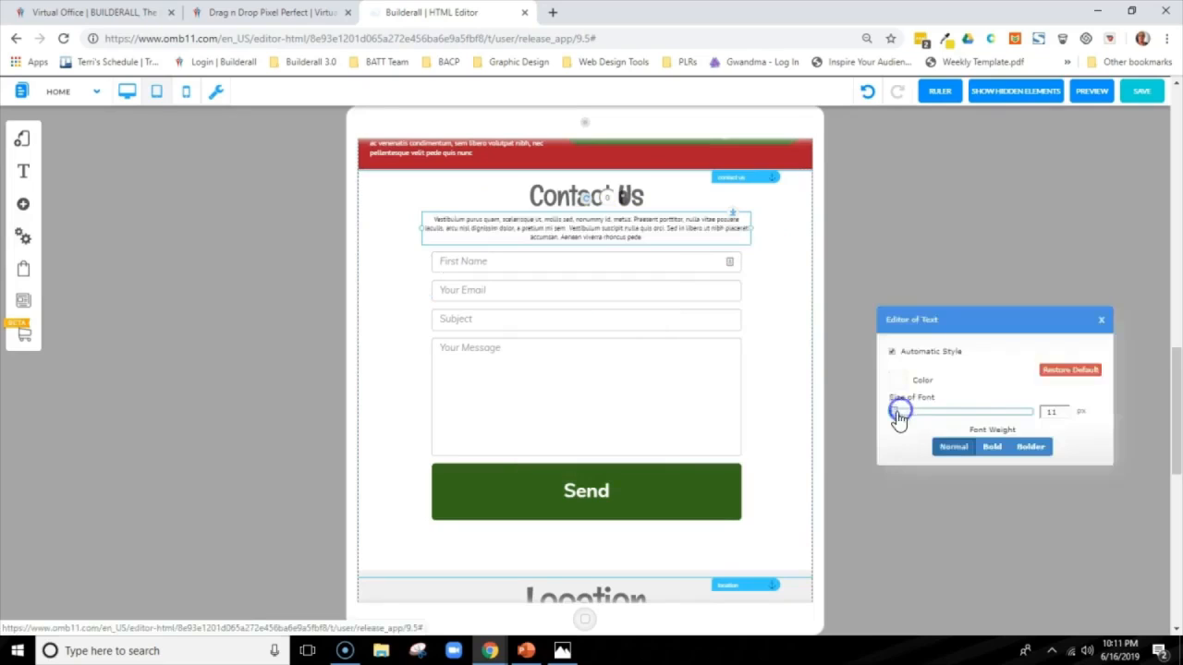
click(1064, 409)
click(1065, 408)
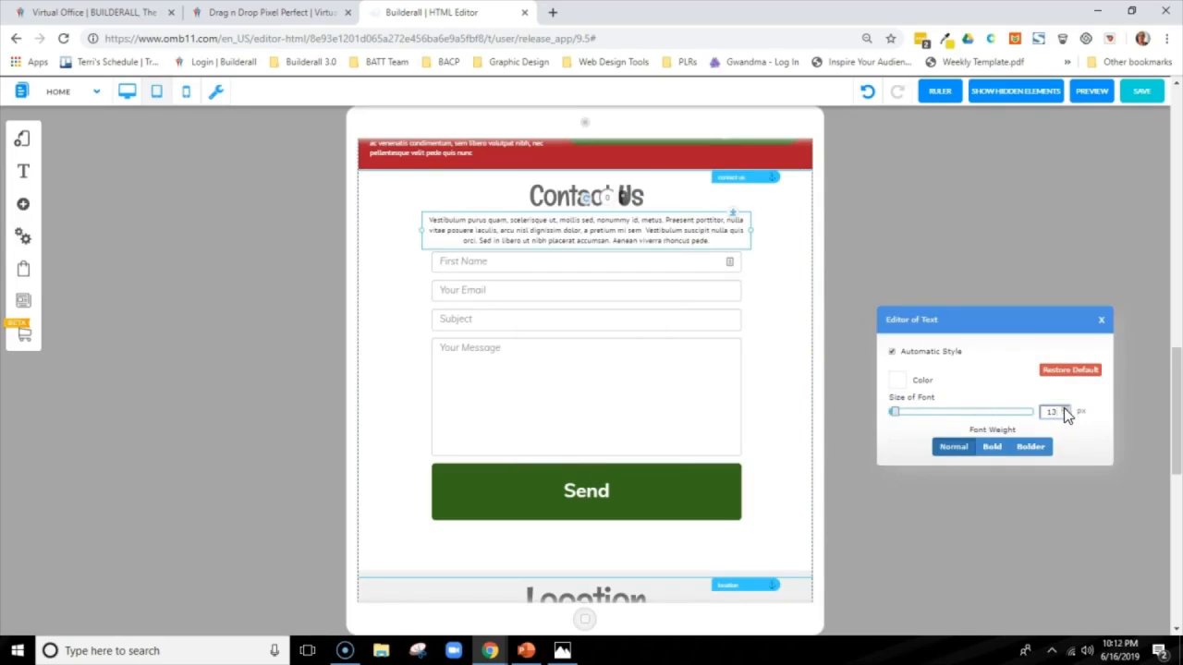
click(1064, 408)
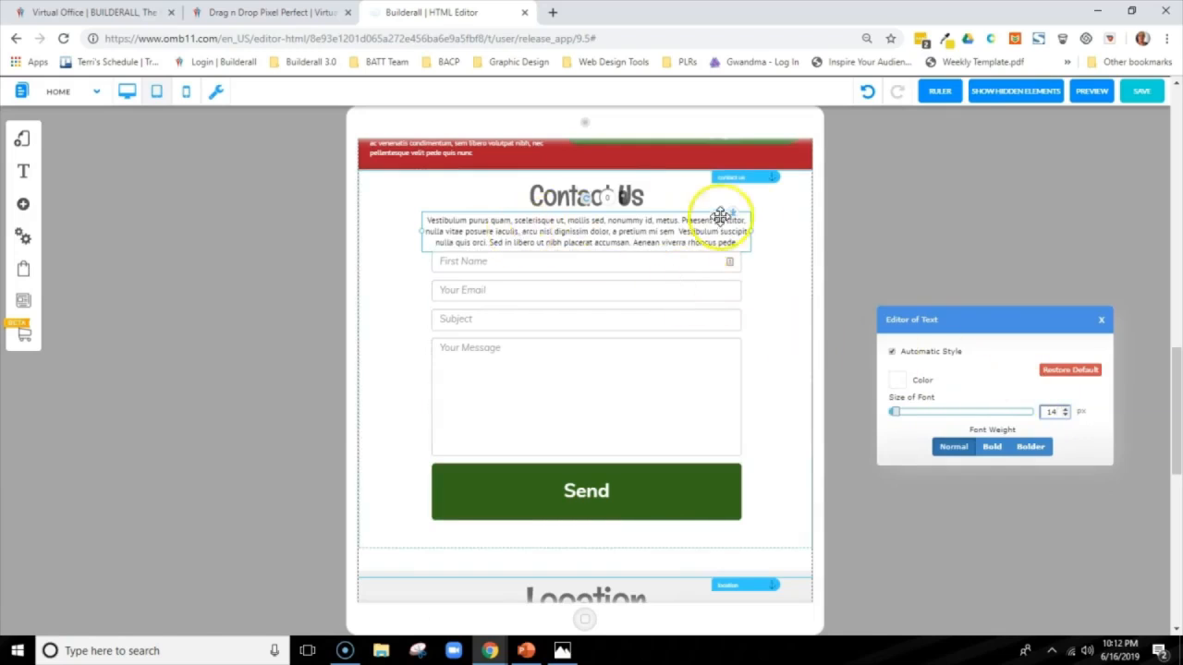
click(765, 215)
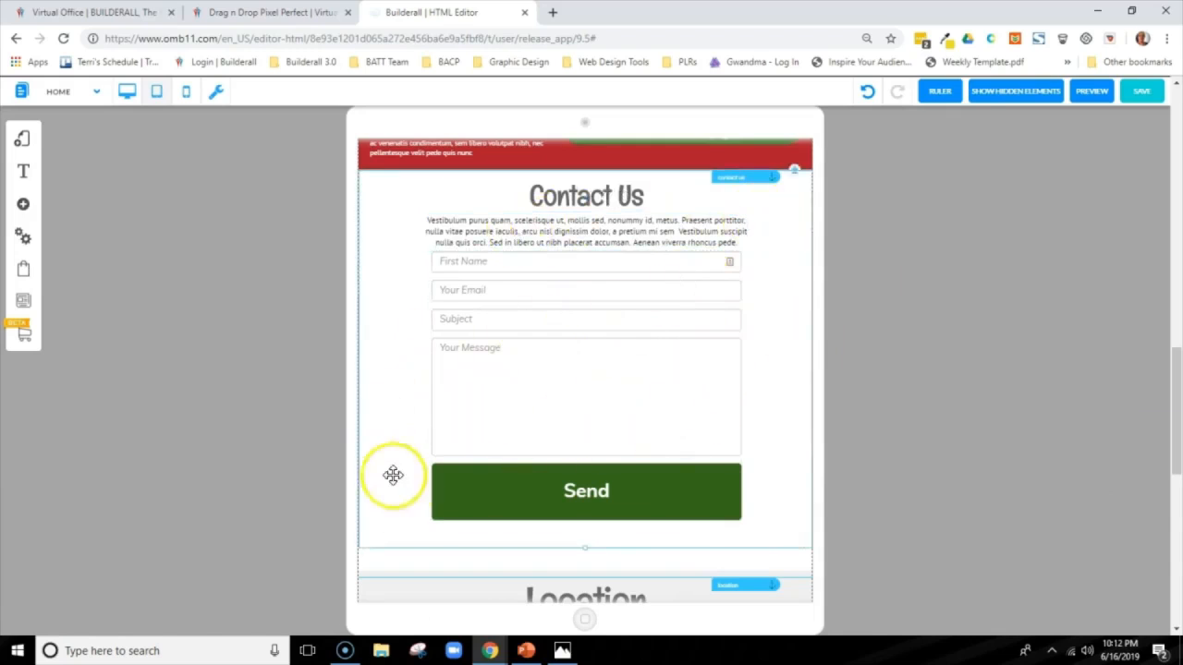
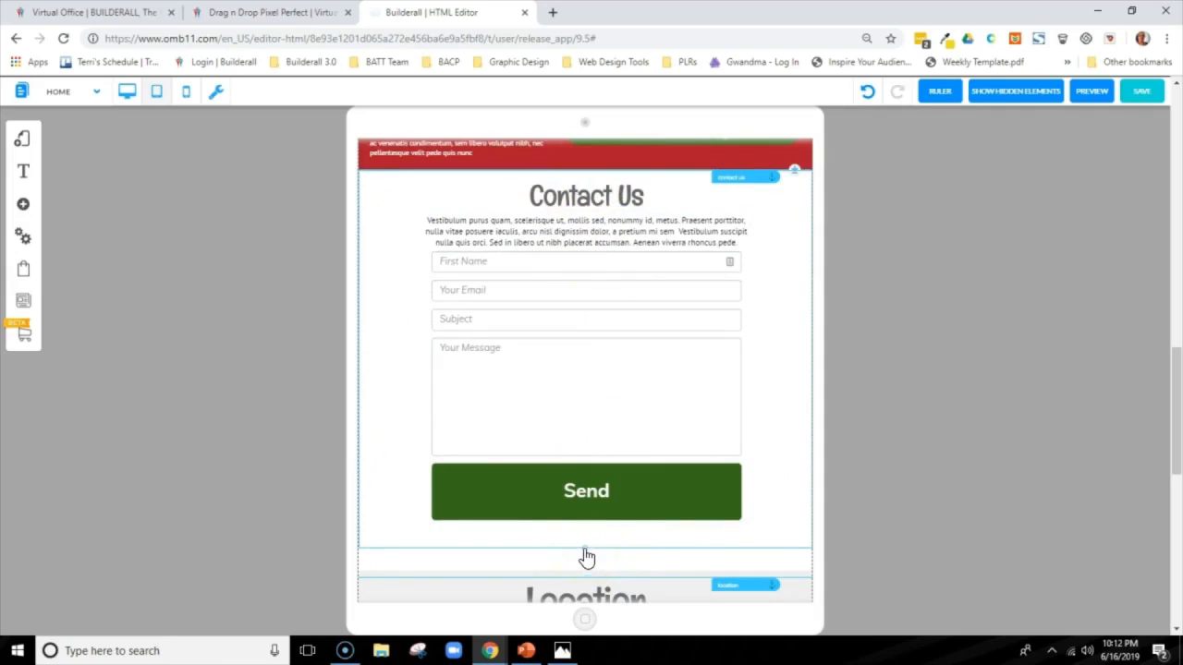
Pull the lower edge of the Contact Us panel up slightly and save the page
drag(585, 553, 585, 541)
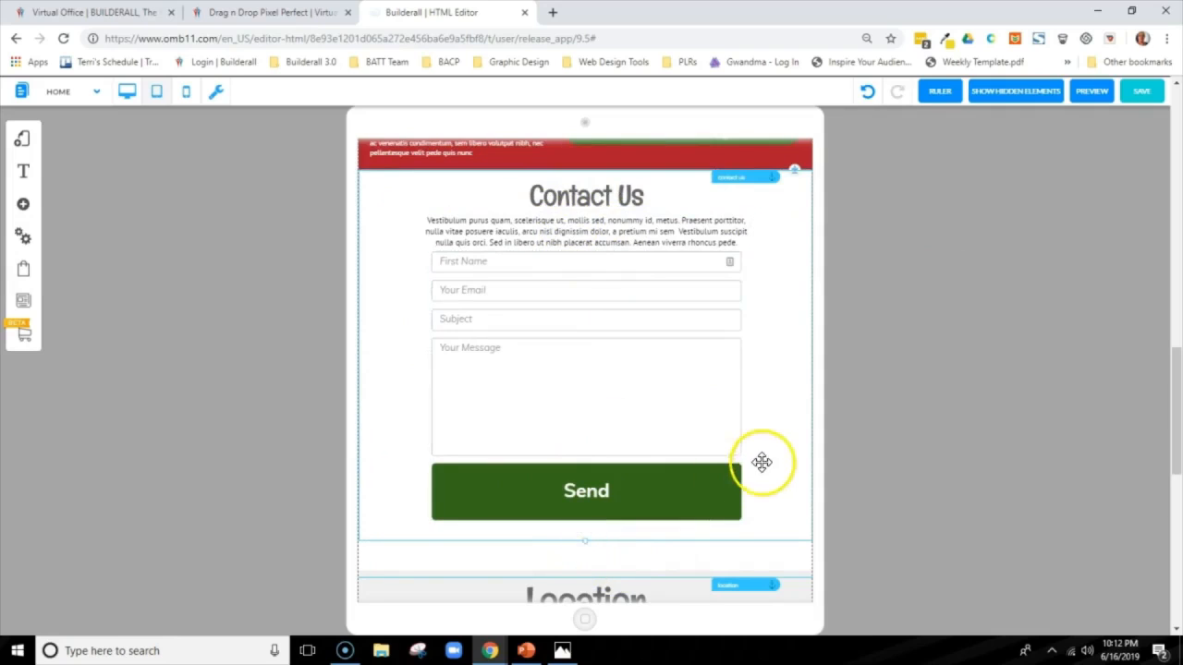
click(126, 89)
drag(1175, 226, 1164, 499)
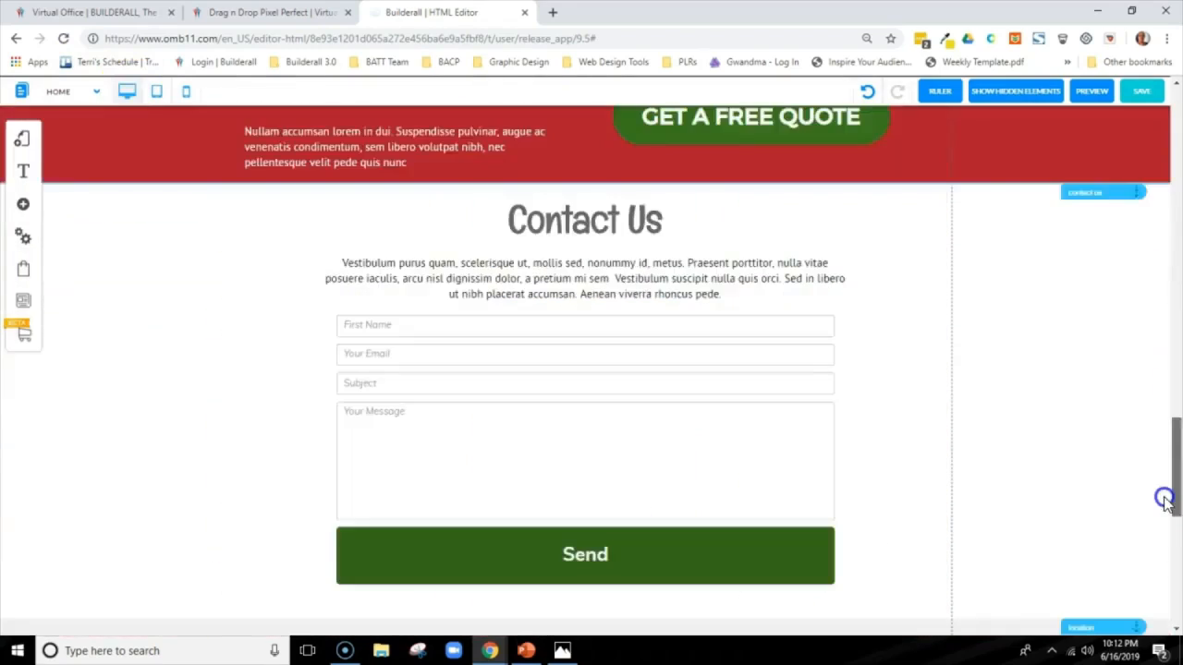
click(157, 91)
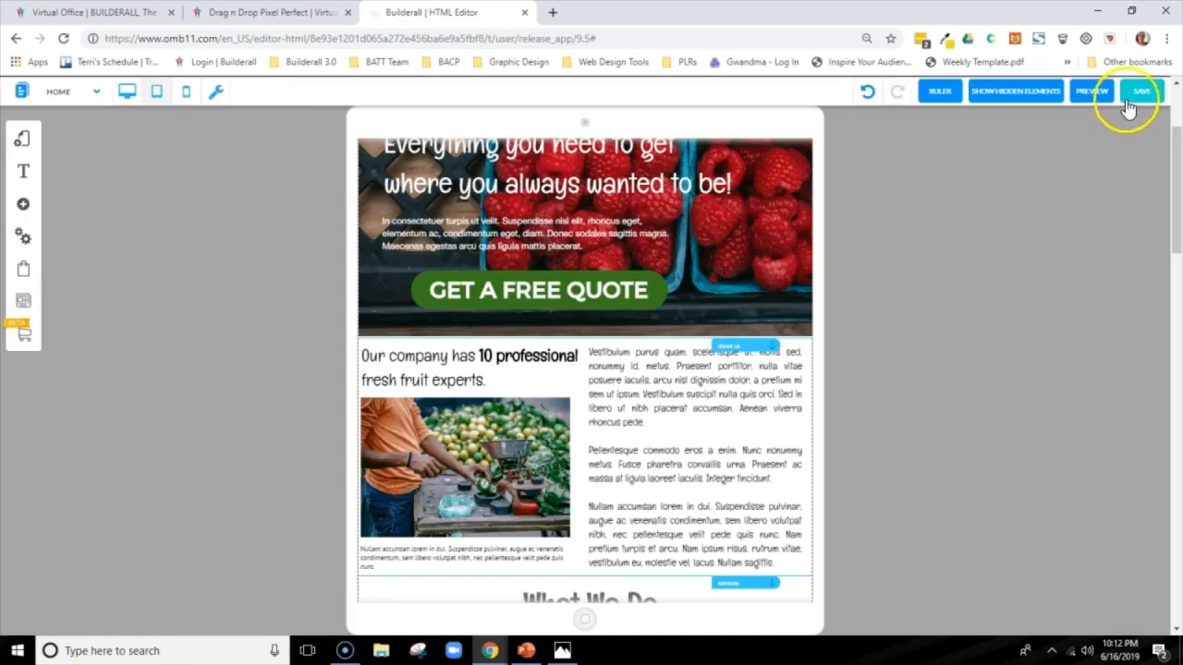
click(1127, 108)
click(736, 475)
Move the Location section up so that it begins just below the Send button
drag(1171, 211, 1114, 511)
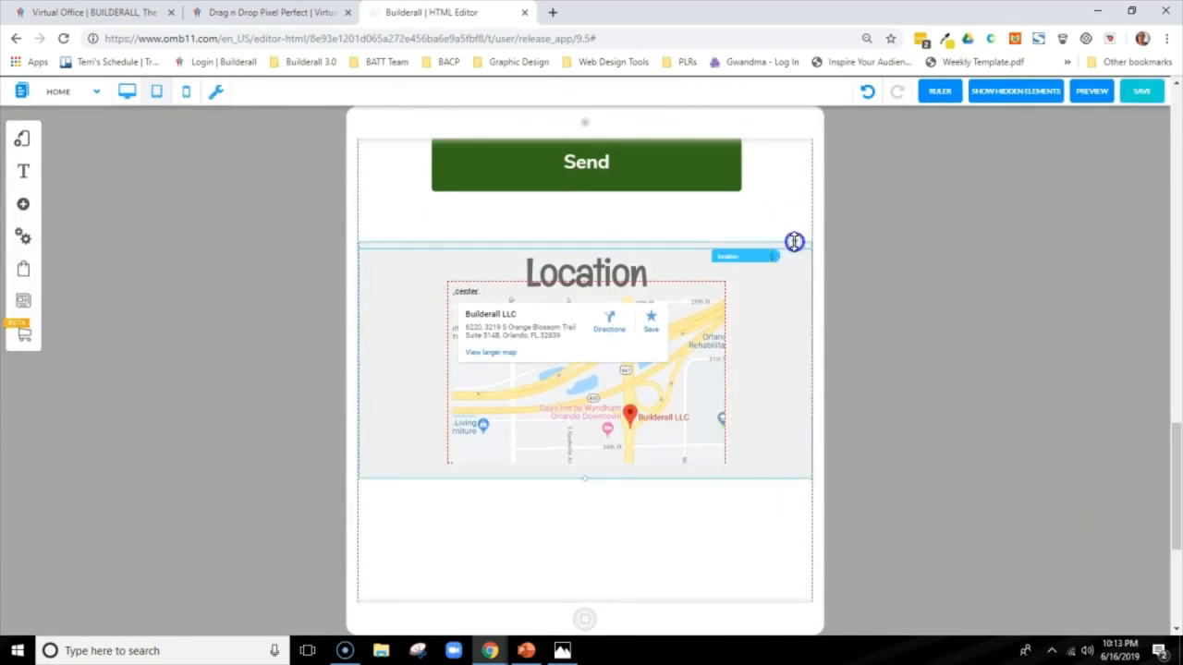
drag(793, 243, 796, 199)
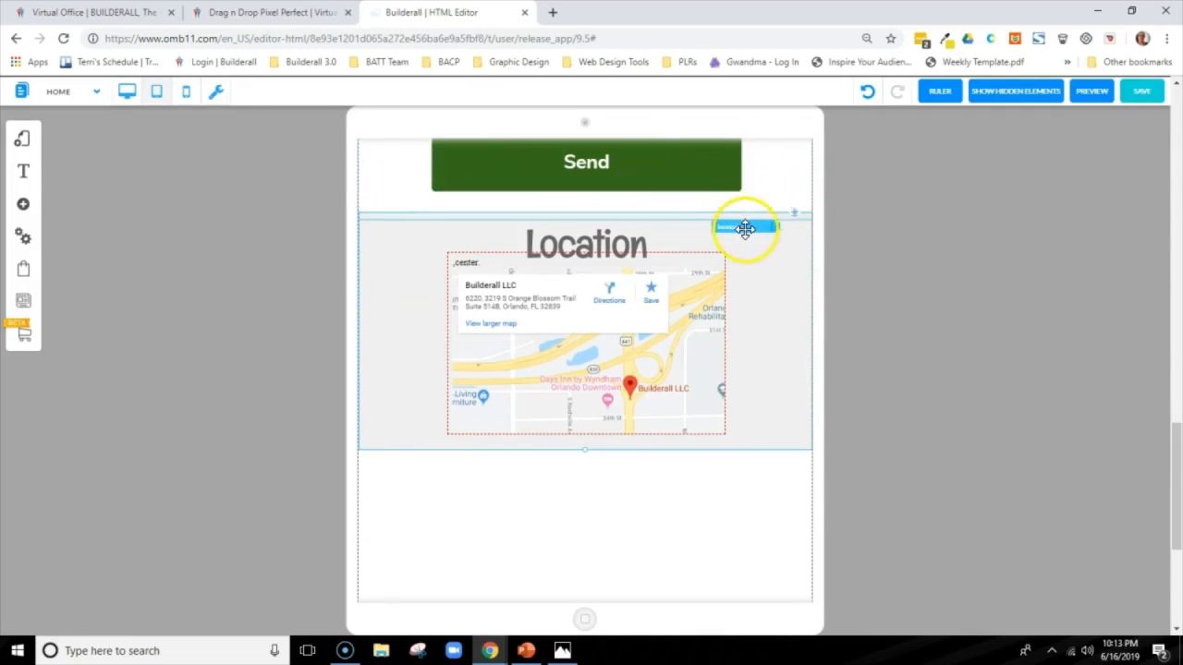
drag(745, 229, 744, 221)
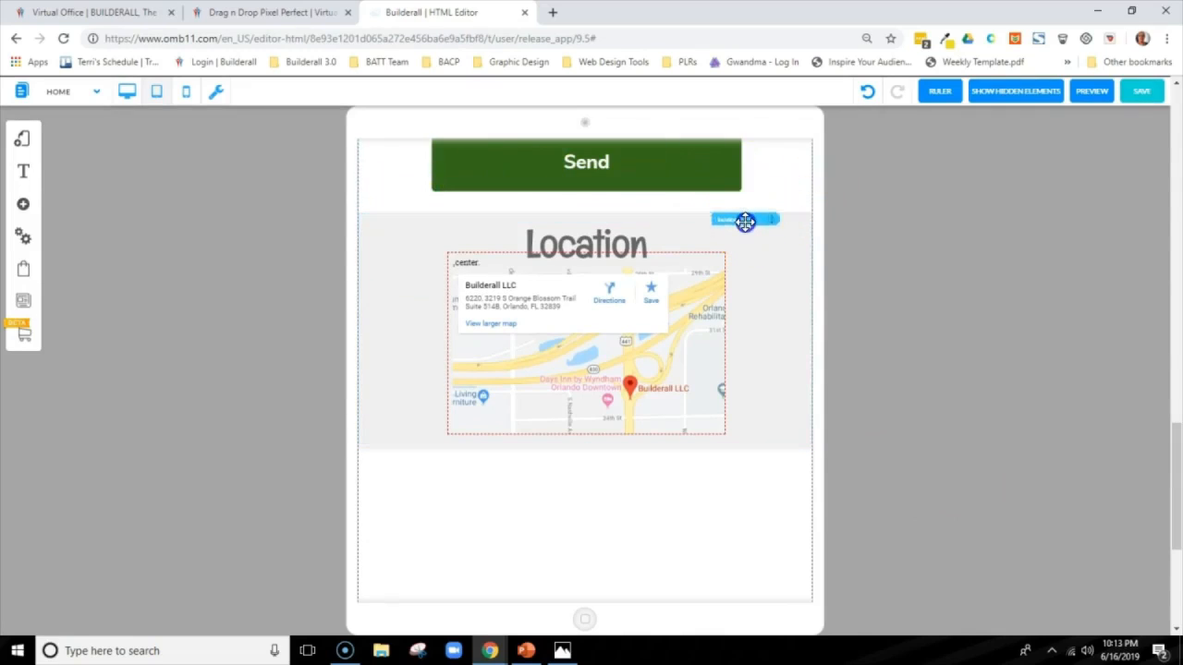
Reduce the font size of the Location heading so it fits above the map
click(559, 243)
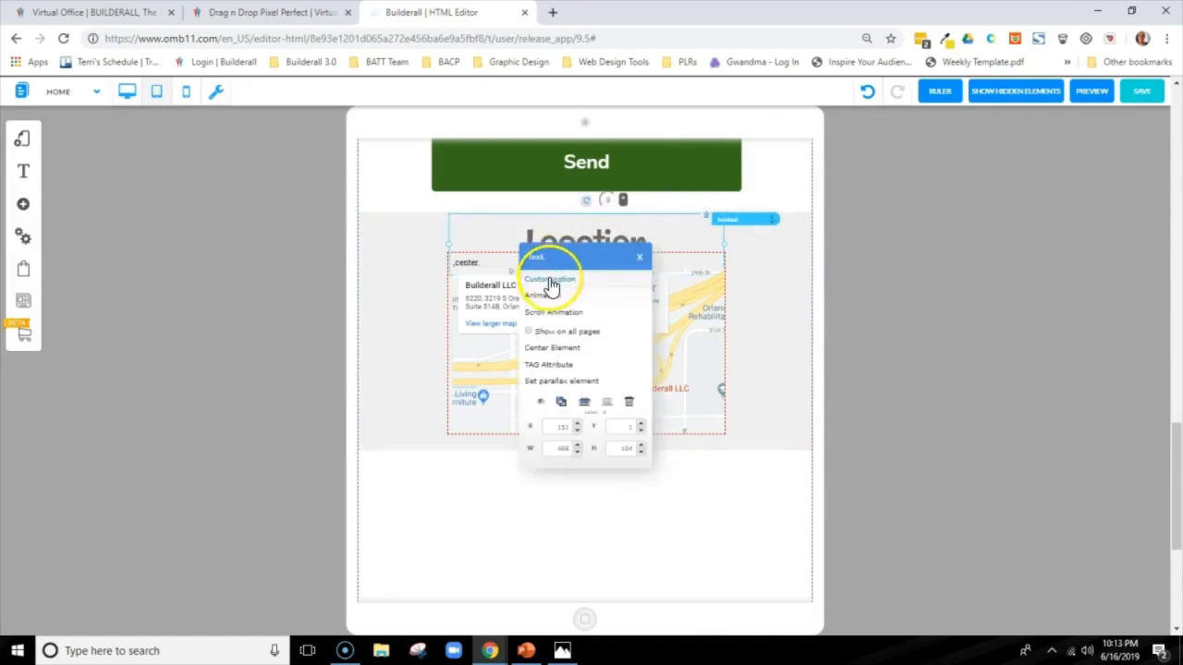
click(551, 280)
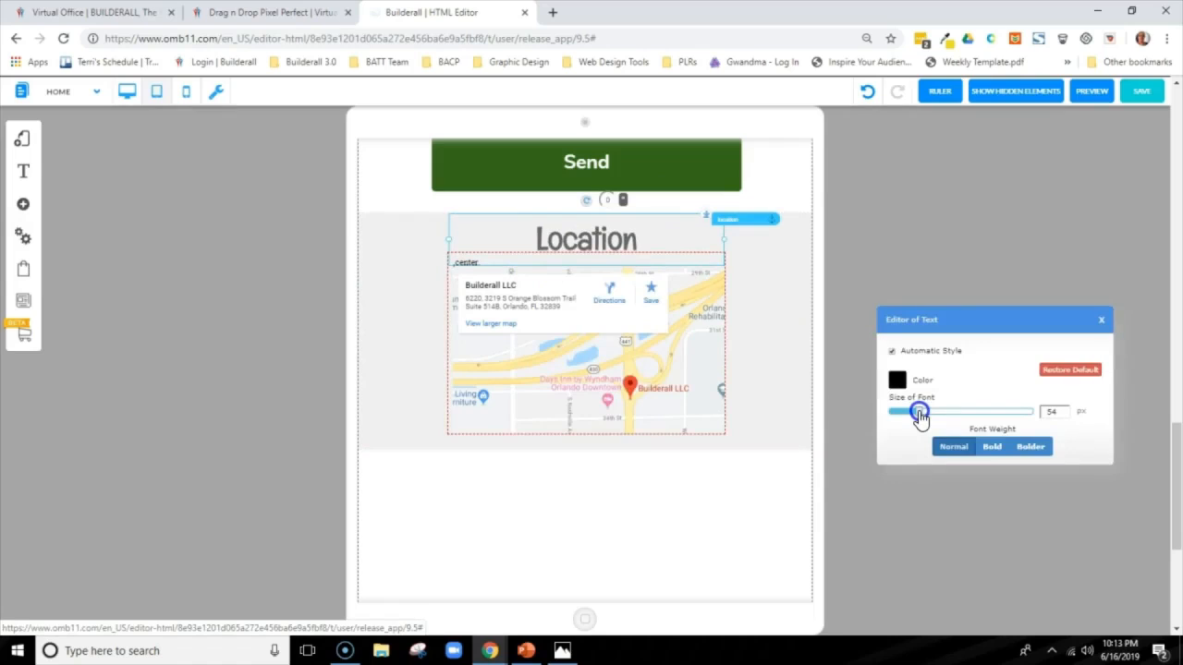
drag(919, 416, 913, 418)
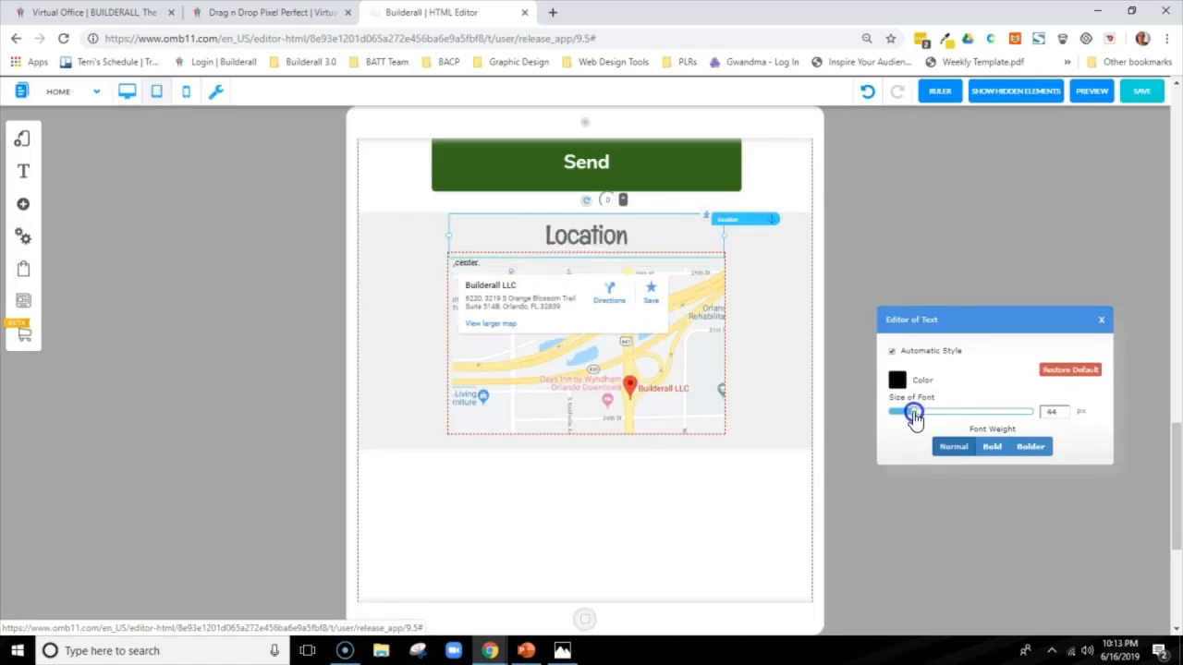
click(1100, 319)
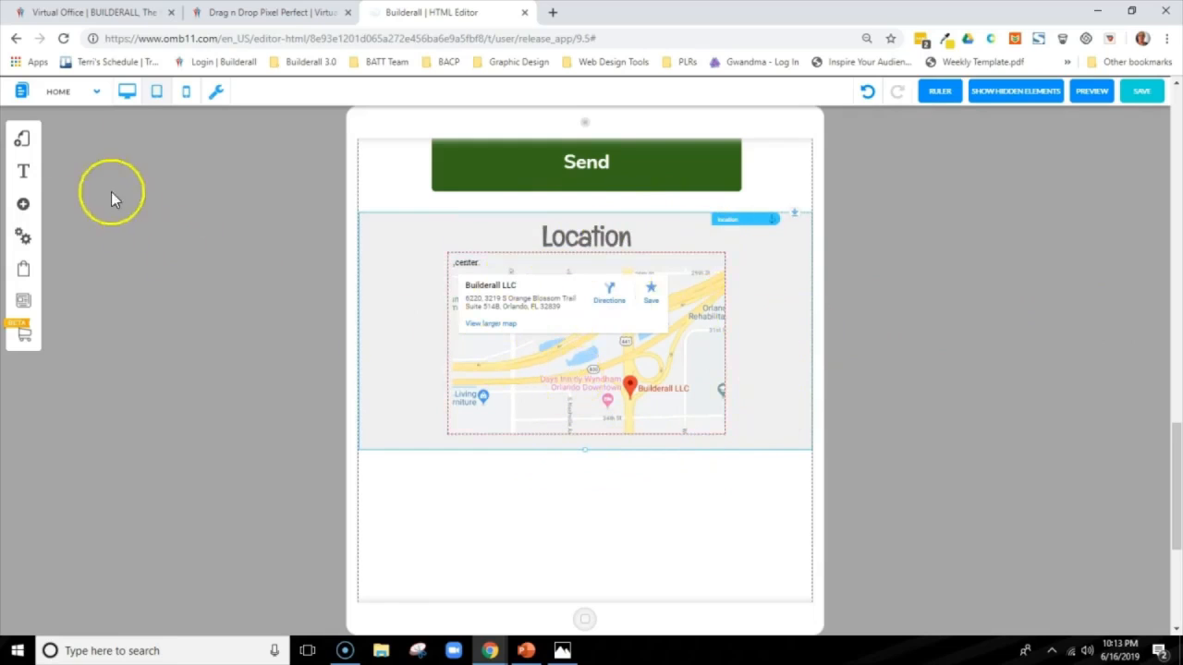
Compare the tablet layout with the desktop version, return to the tablet view and save the page
click(126, 92)
drag(1169, 397, 1129, 129)
click(156, 95)
click(1142, 92)
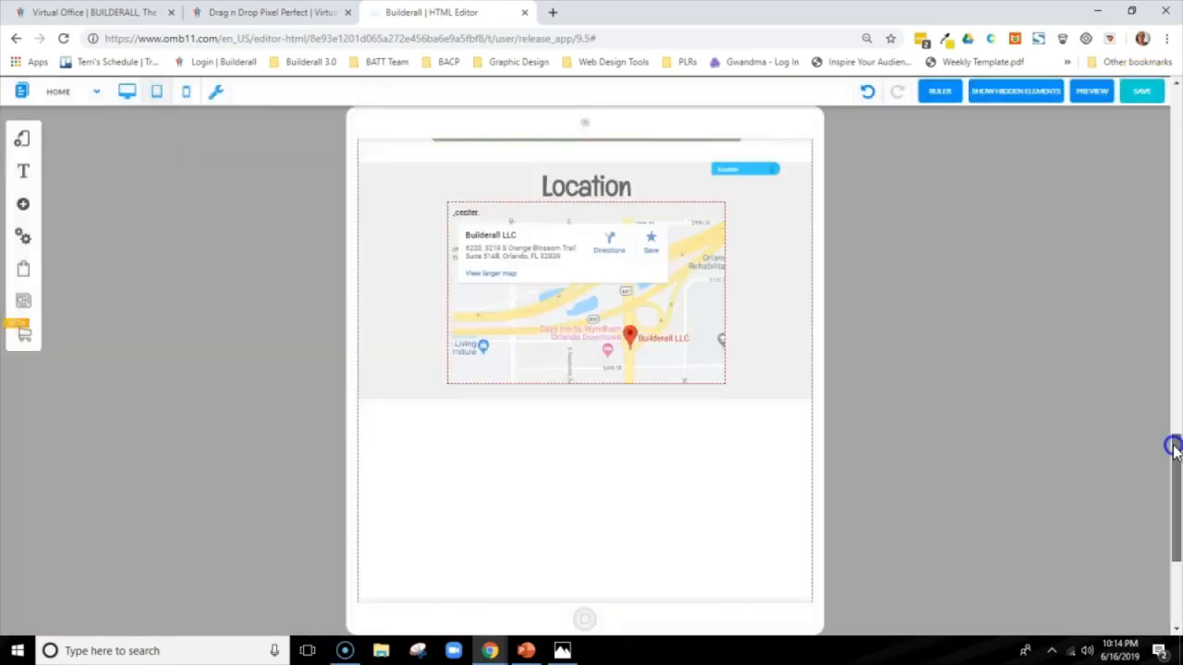
Move the red footer band up against the lower edge of the Location section
drag(1172, 446, 1173, 524)
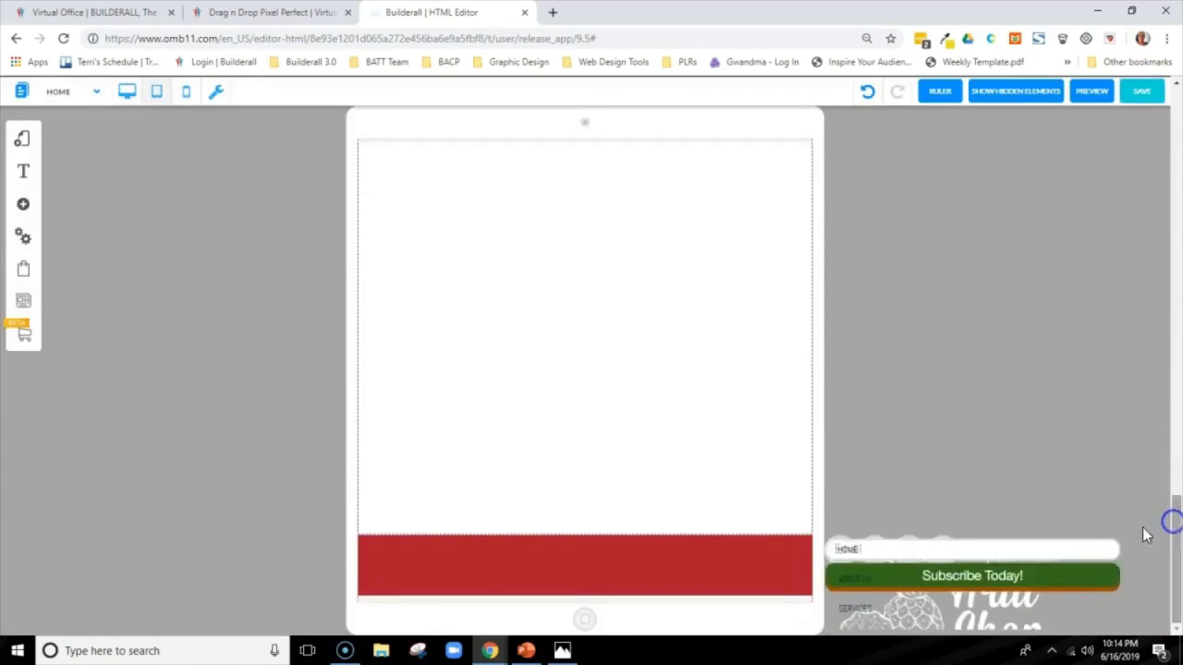
click(740, 550)
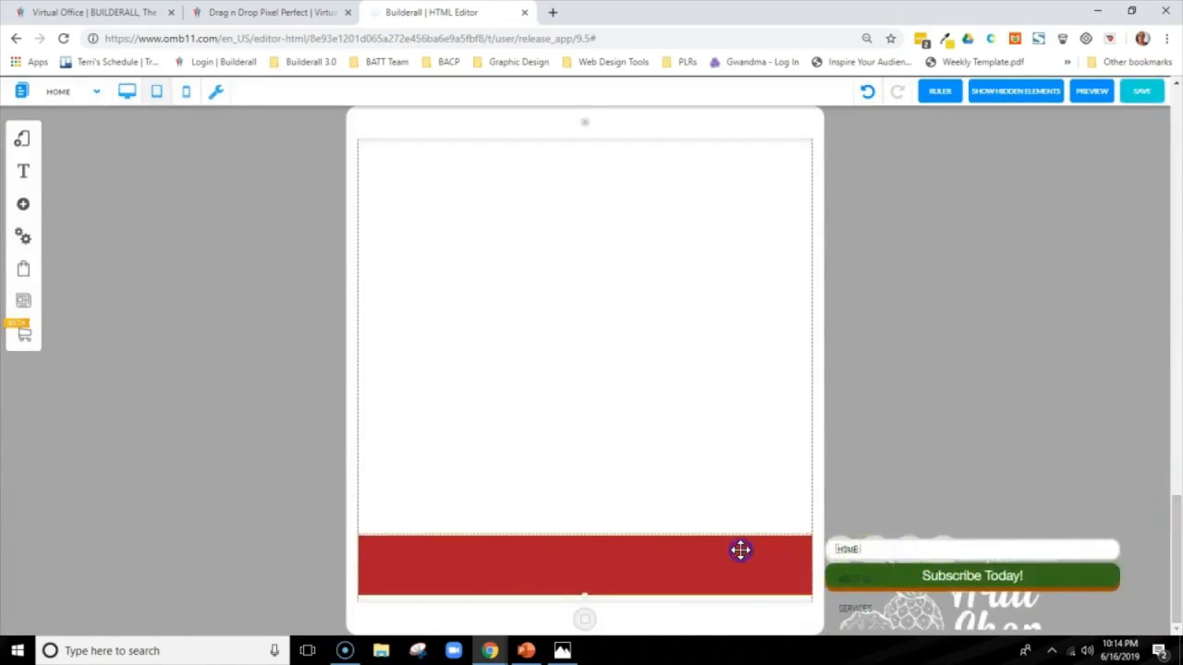
scroll(745, 531, up, 5)
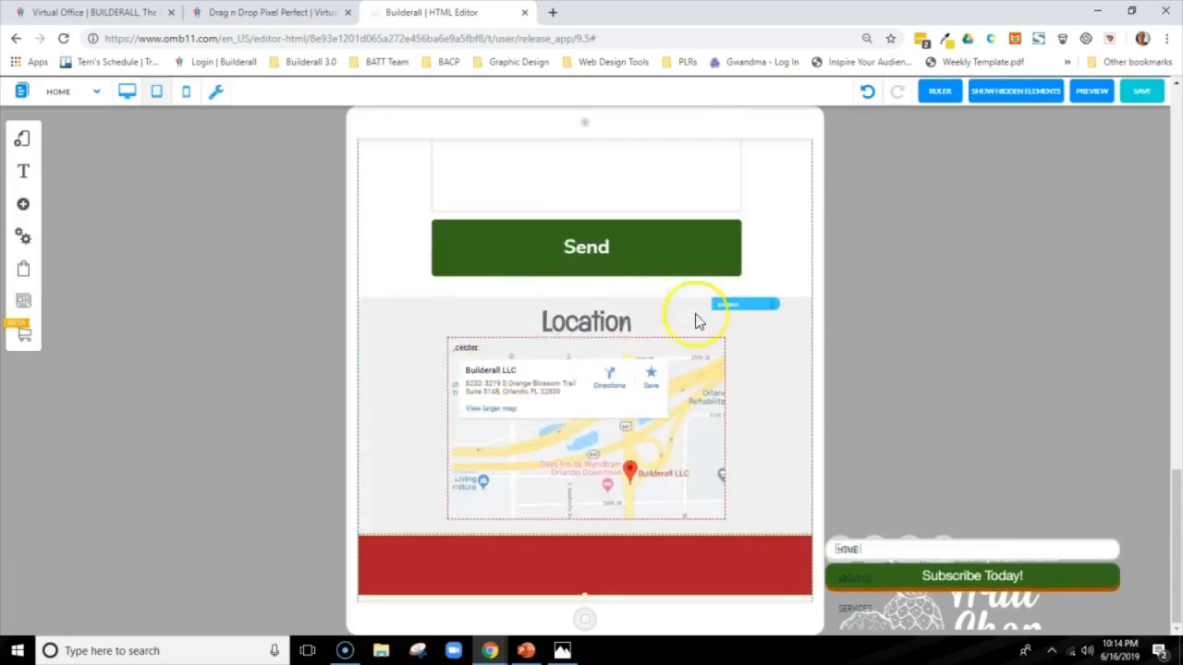
drag(1173, 495, 1173, 496)
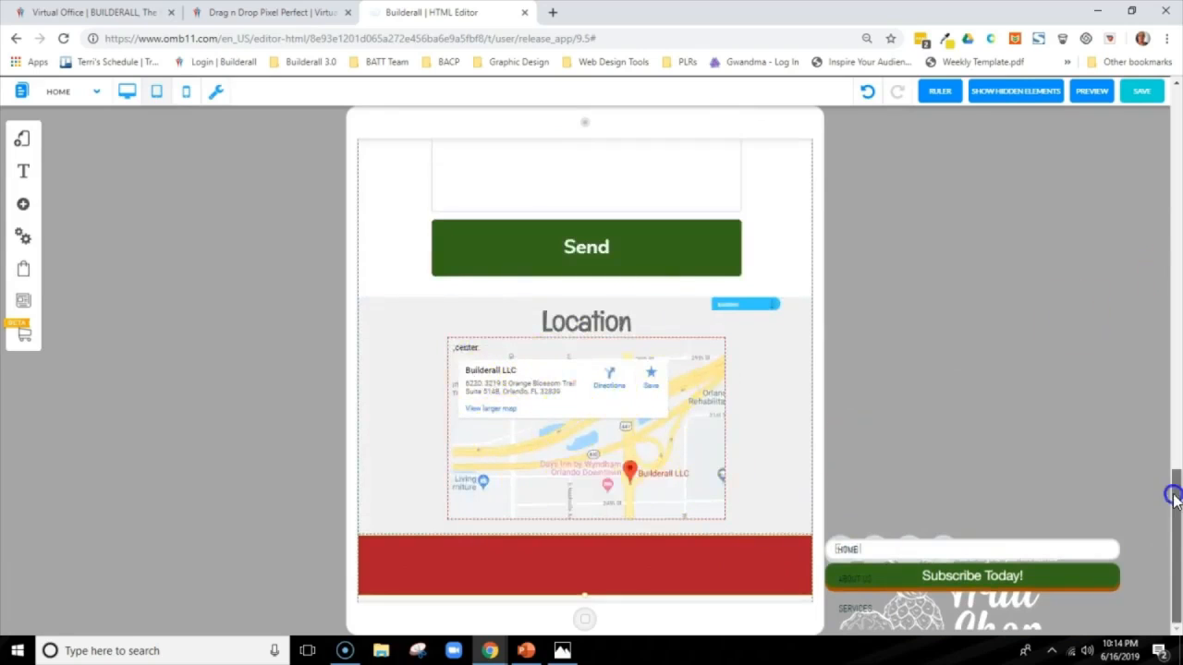
drag(1173, 545, 1173, 545)
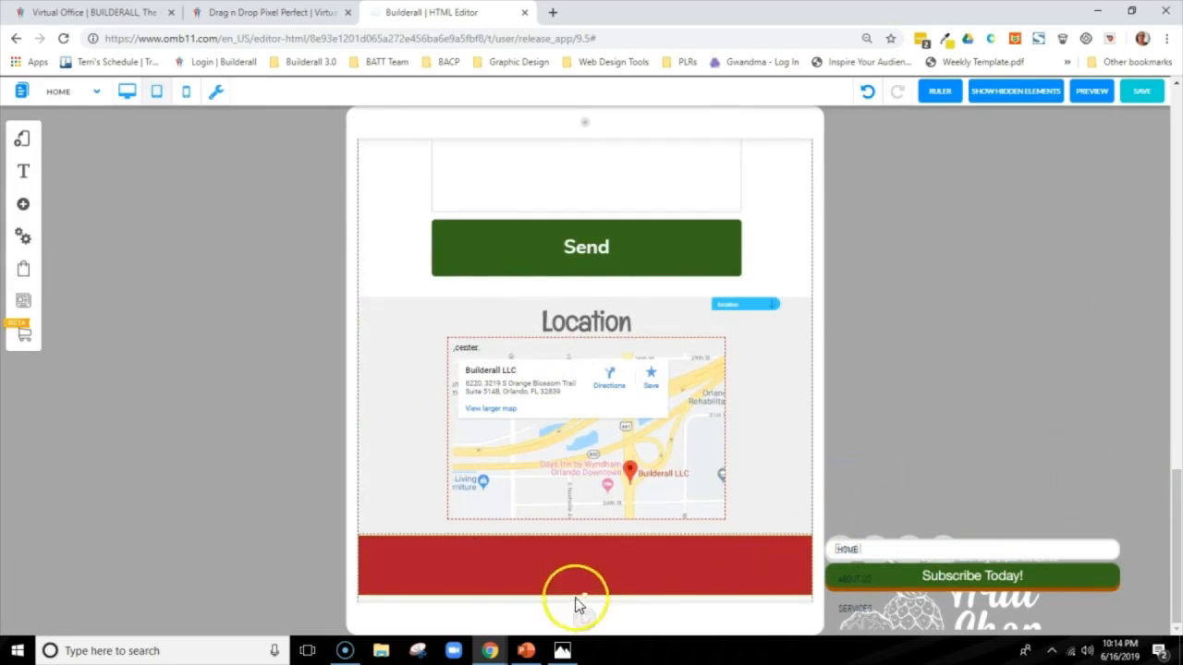
Make the red footer band taller and leave slightly more space between the Send button and the Location section
click(592, 521)
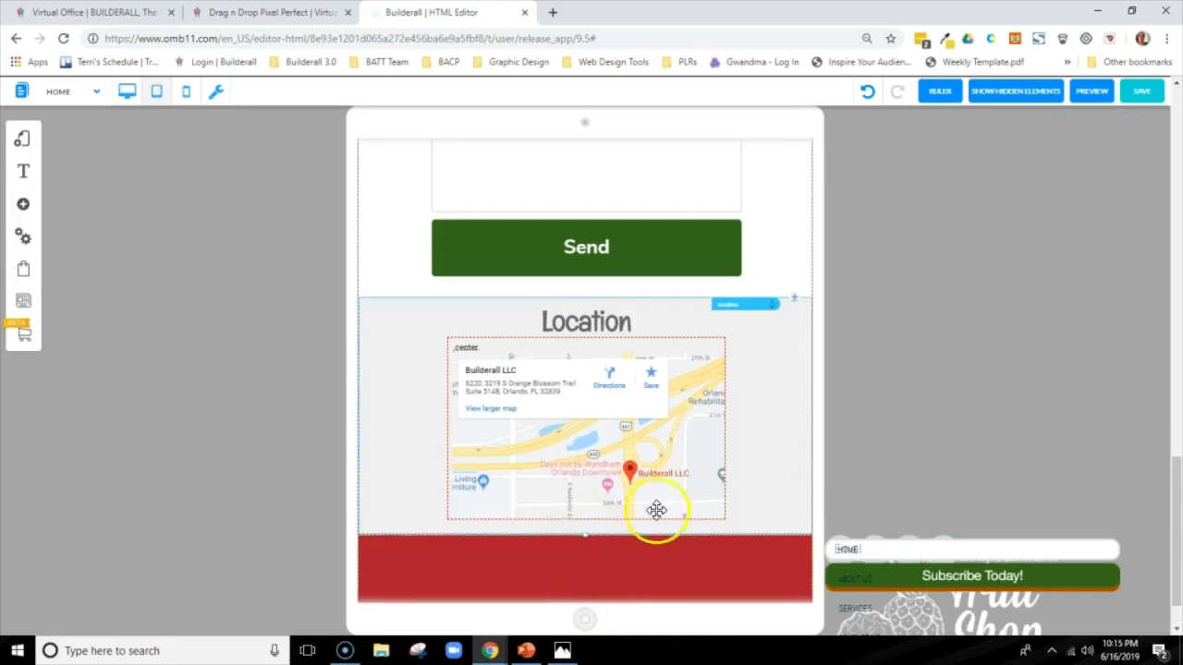
click(781, 382)
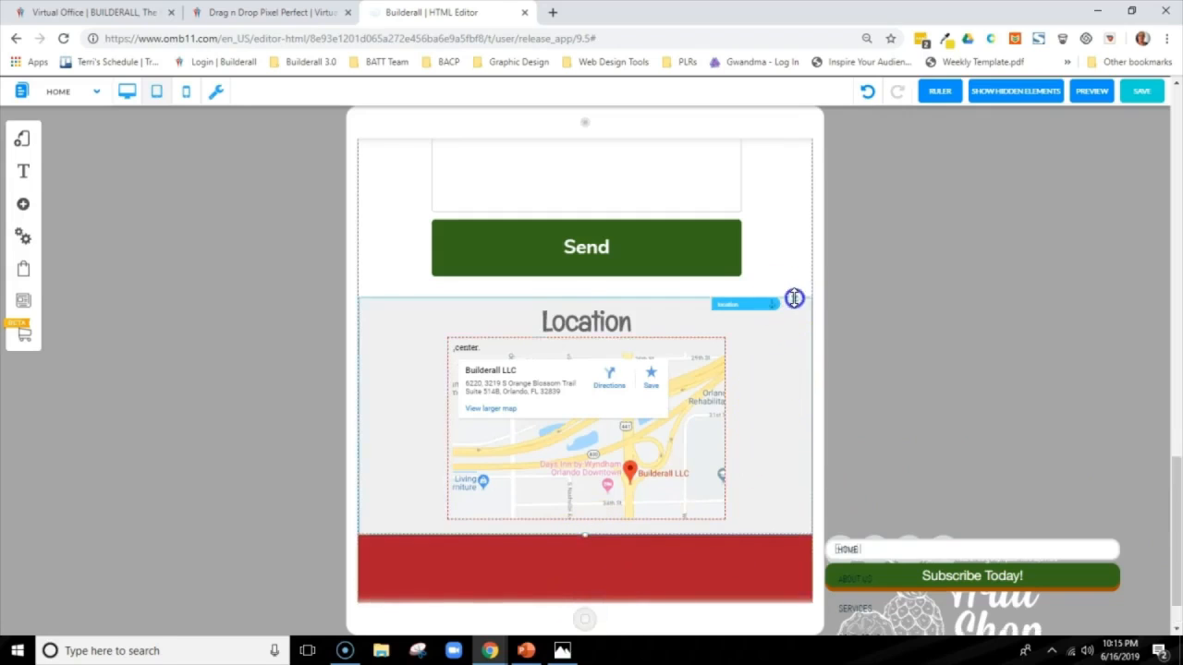
drag(793, 298, 797, 269)
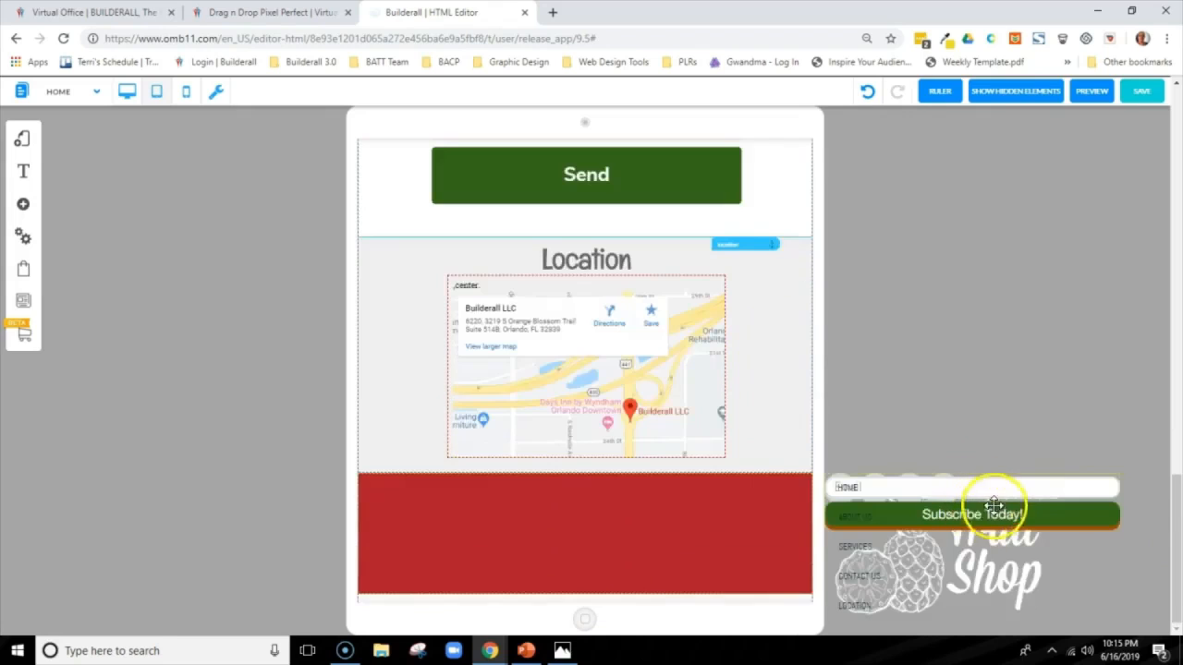
Move the email subscription form into the right side of the red footer and narrow it to about half its width
drag(1029, 517, 715, 522)
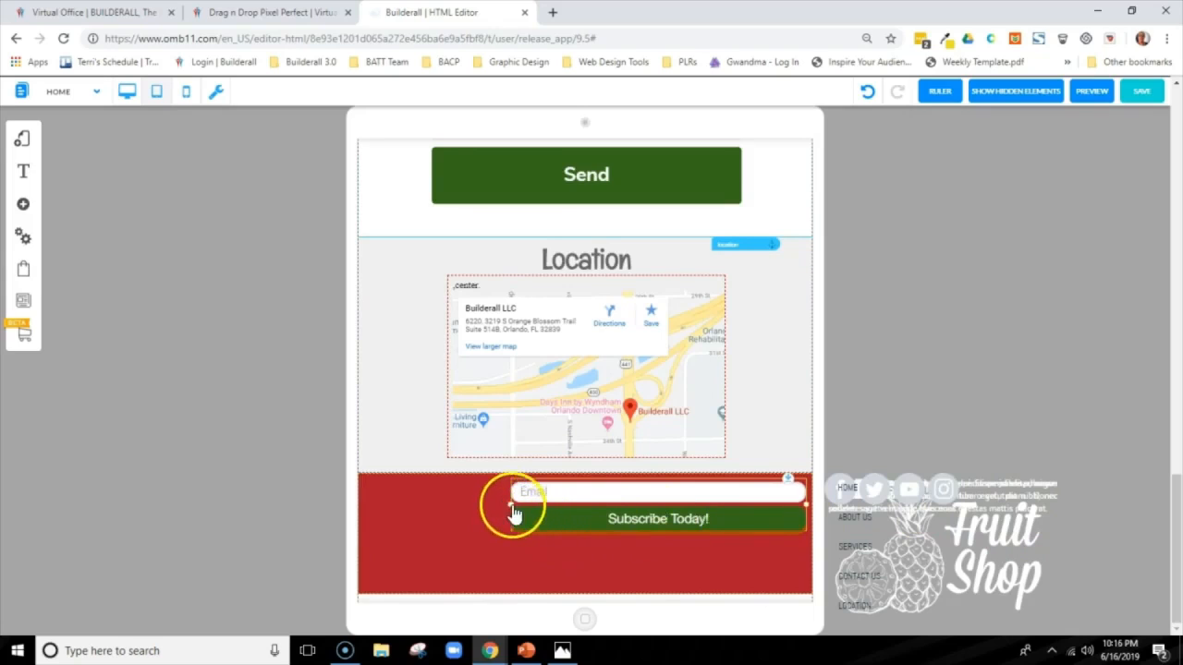
drag(513, 511, 655, 509)
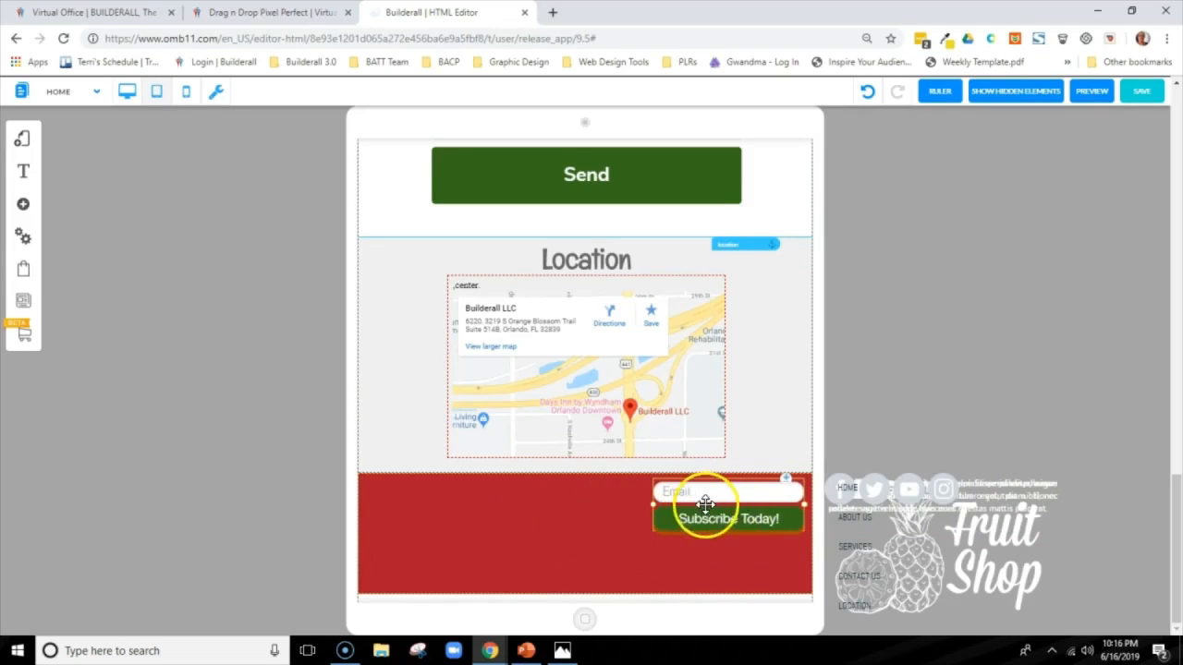
drag(726, 499, 729, 519)
Shrink the white Fruit Shop logo to roughly half its size and place it at the left end of the footer
click(869, 543)
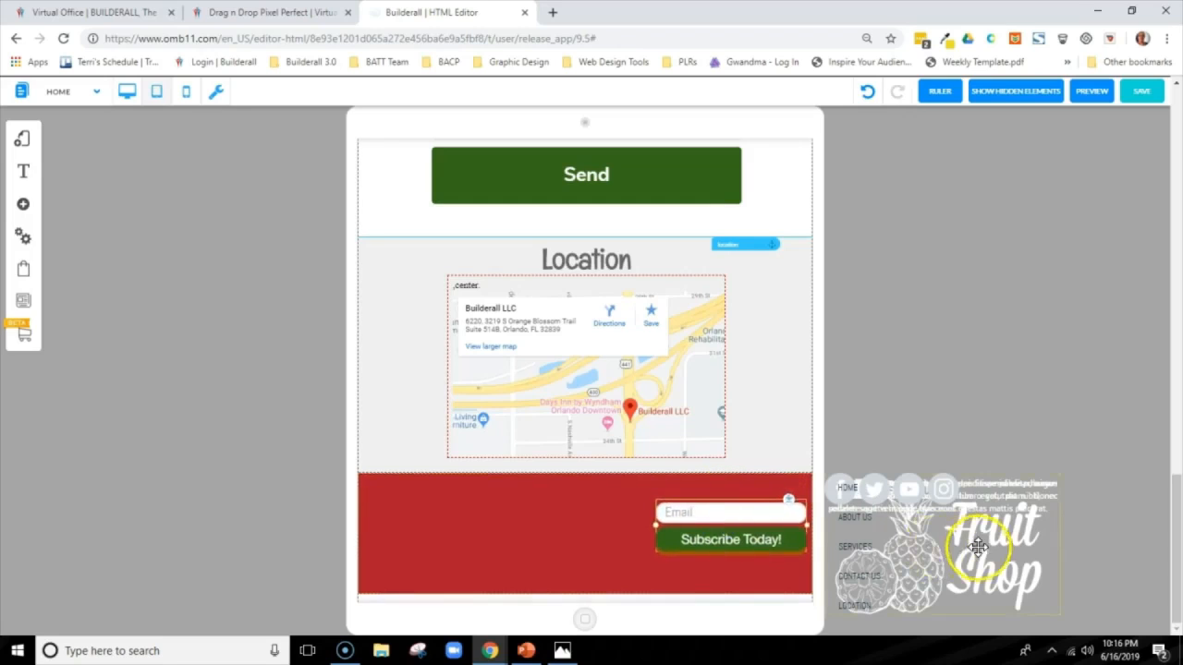
drag(977, 547, 1018, 355)
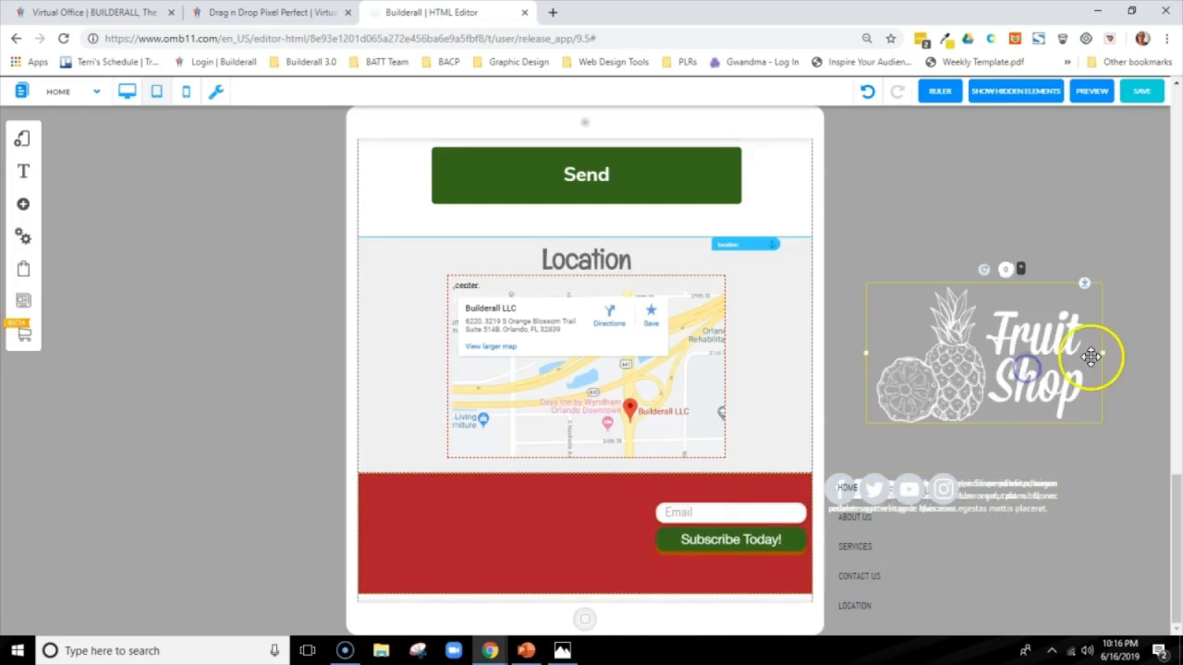
drag(1105, 357, 1003, 376)
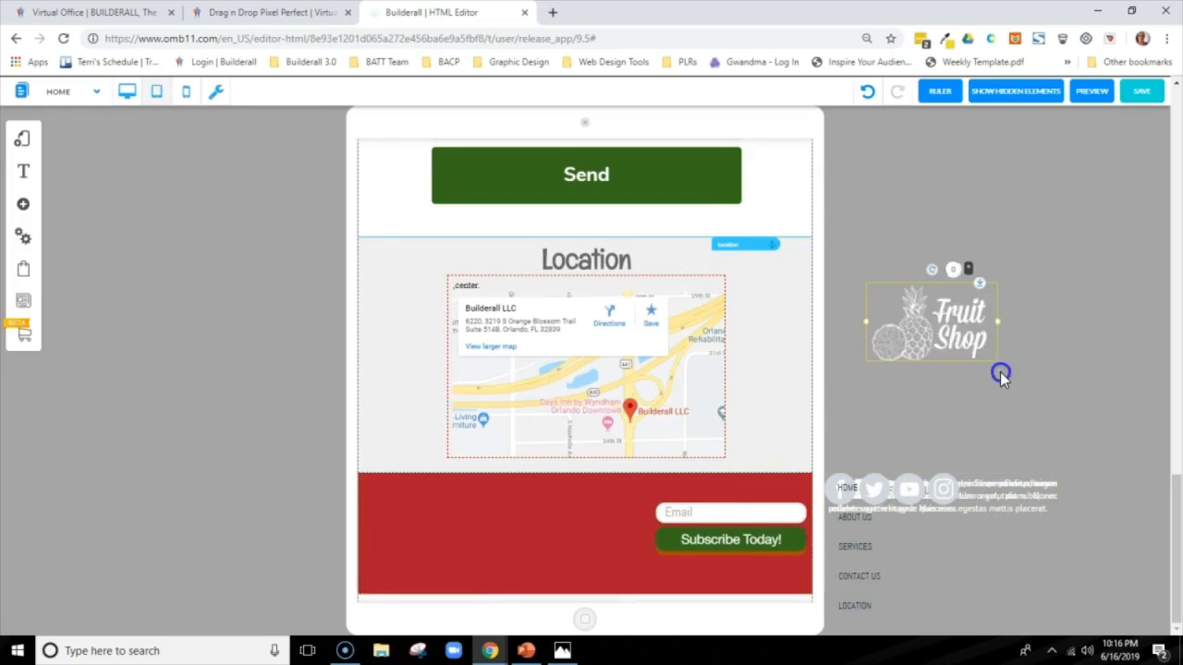
drag(944, 336, 438, 529)
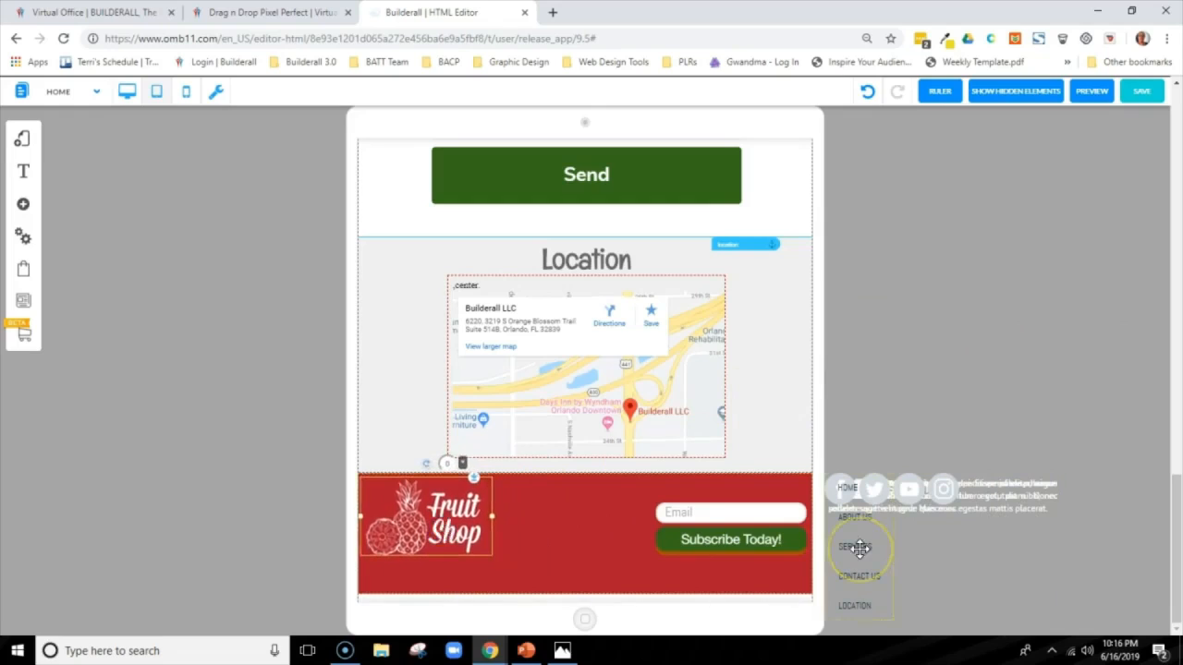
Place the footer menu between the logo and the subscription form, and hide it on the tablet layout
drag(859, 548, 594, 567)
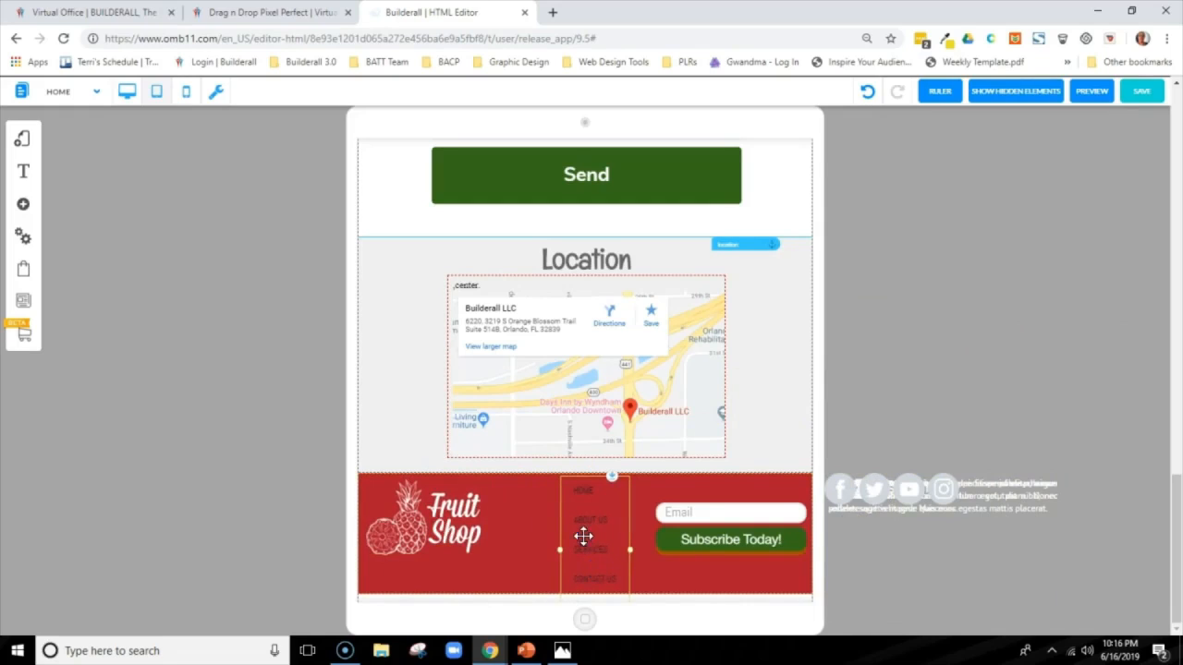
click(583, 536)
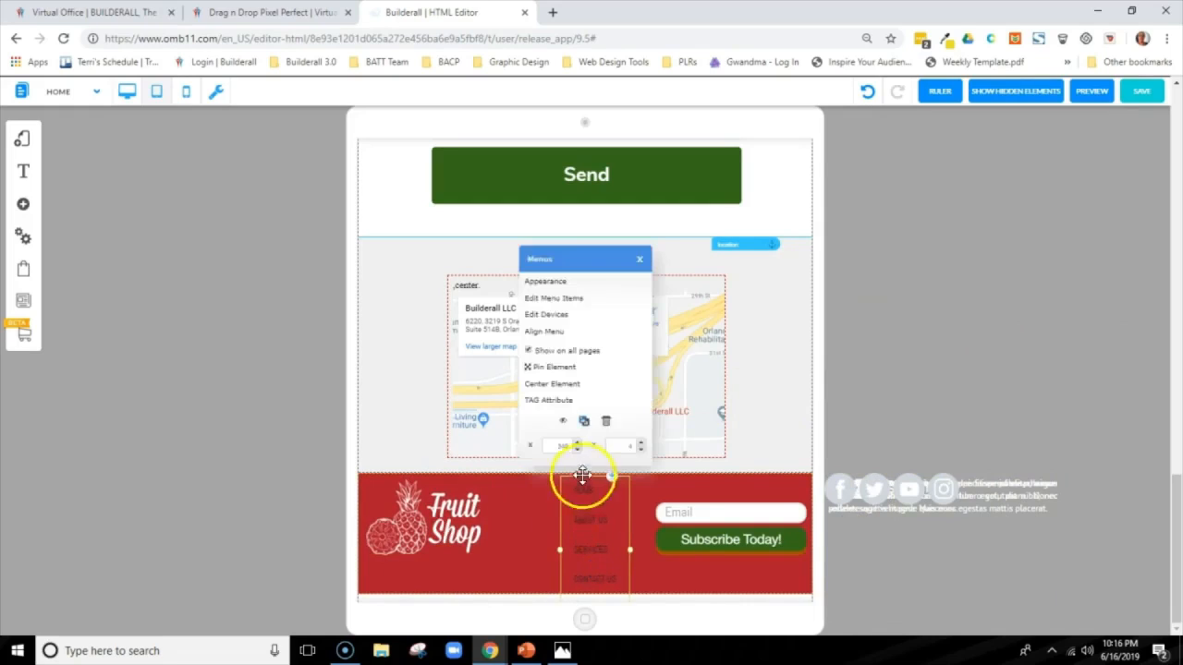
click(562, 421)
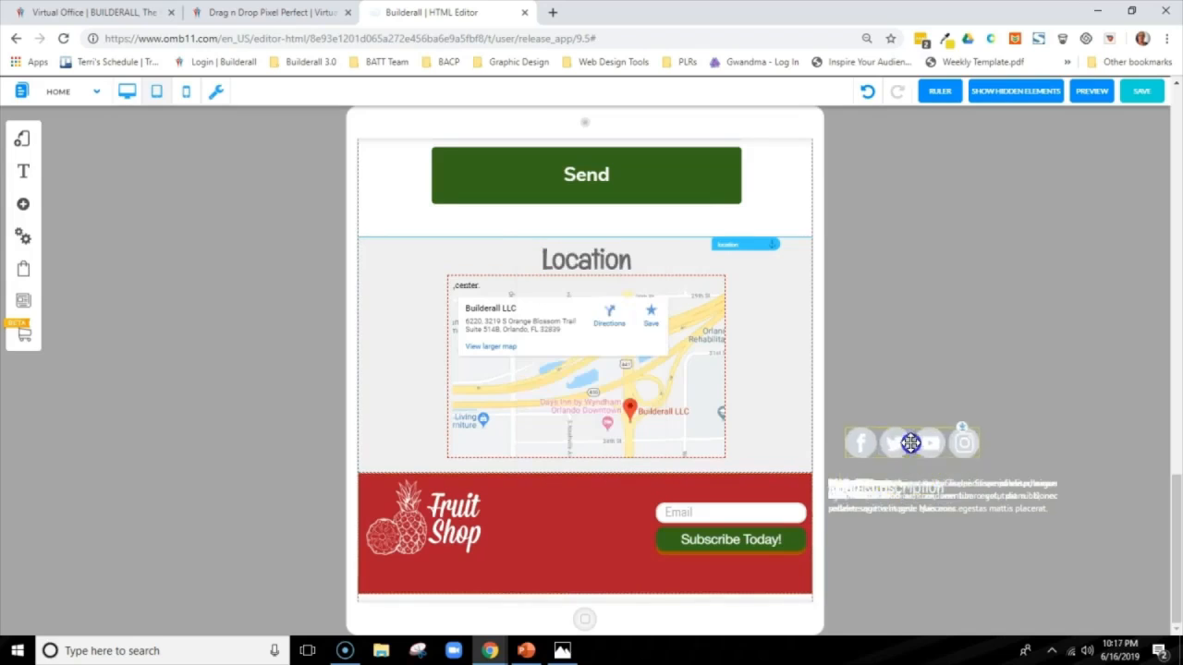
Spread the stacked social icons, contact details, headings and paragraphs apart in the empty area beside the tablet frame
drag(909, 447, 914, 427)
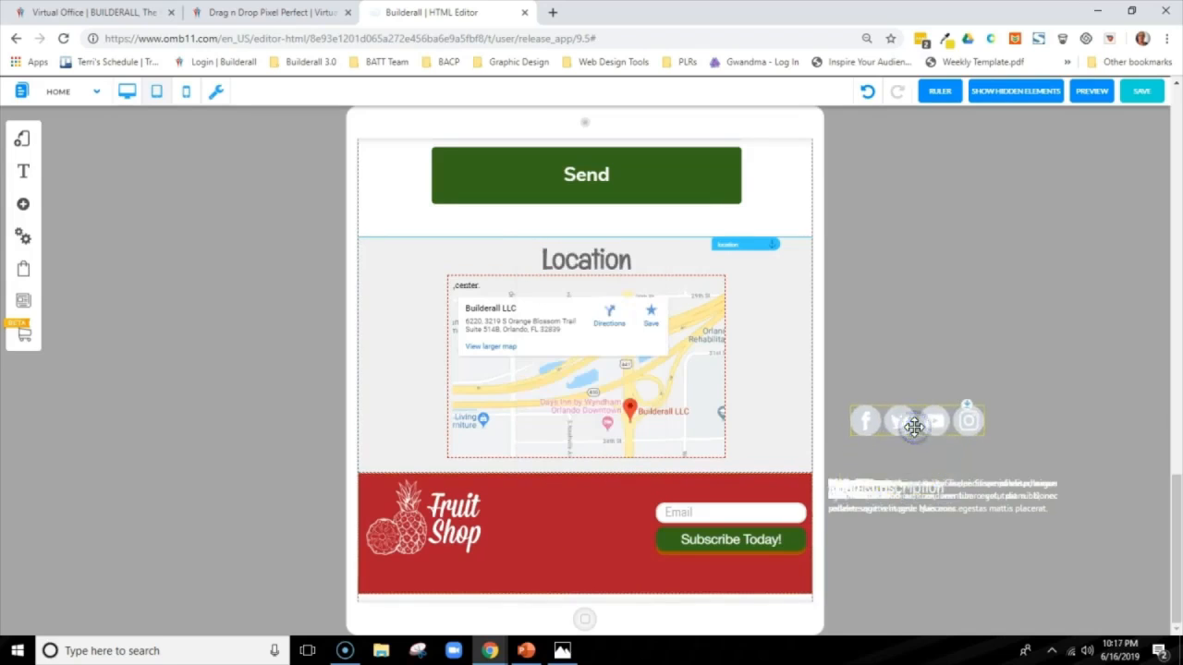
click(594, 546)
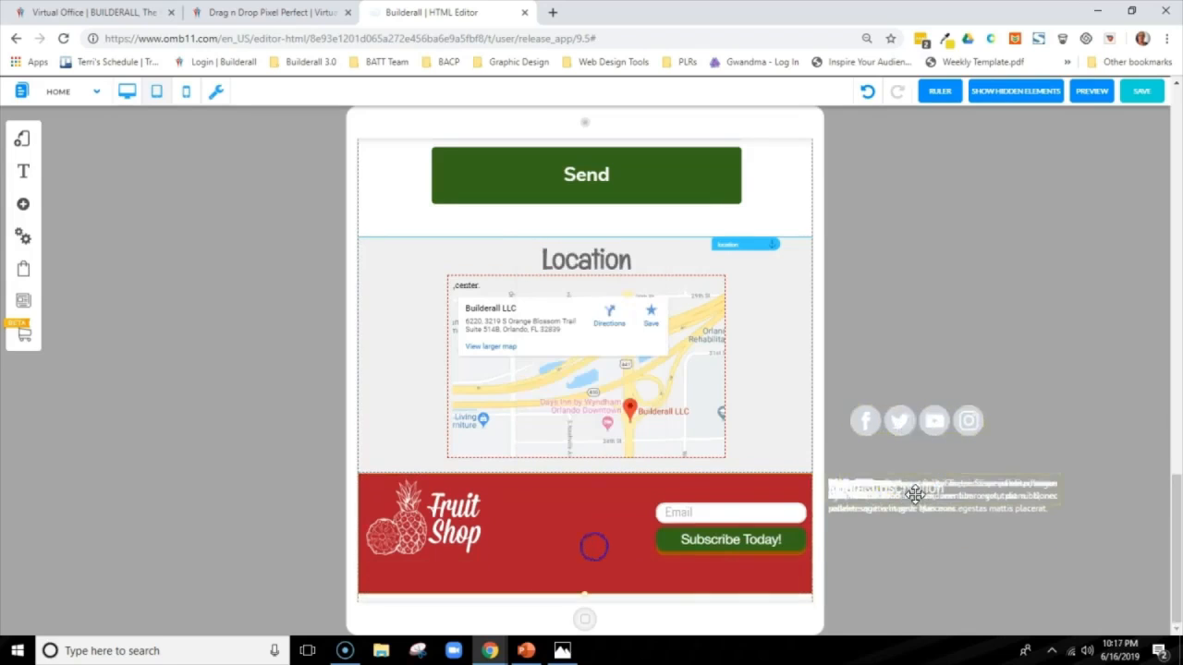
drag(914, 496, 956, 344)
drag(878, 494, 932, 308)
drag(909, 490, 923, 558)
drag(916, 494, 955, 240)
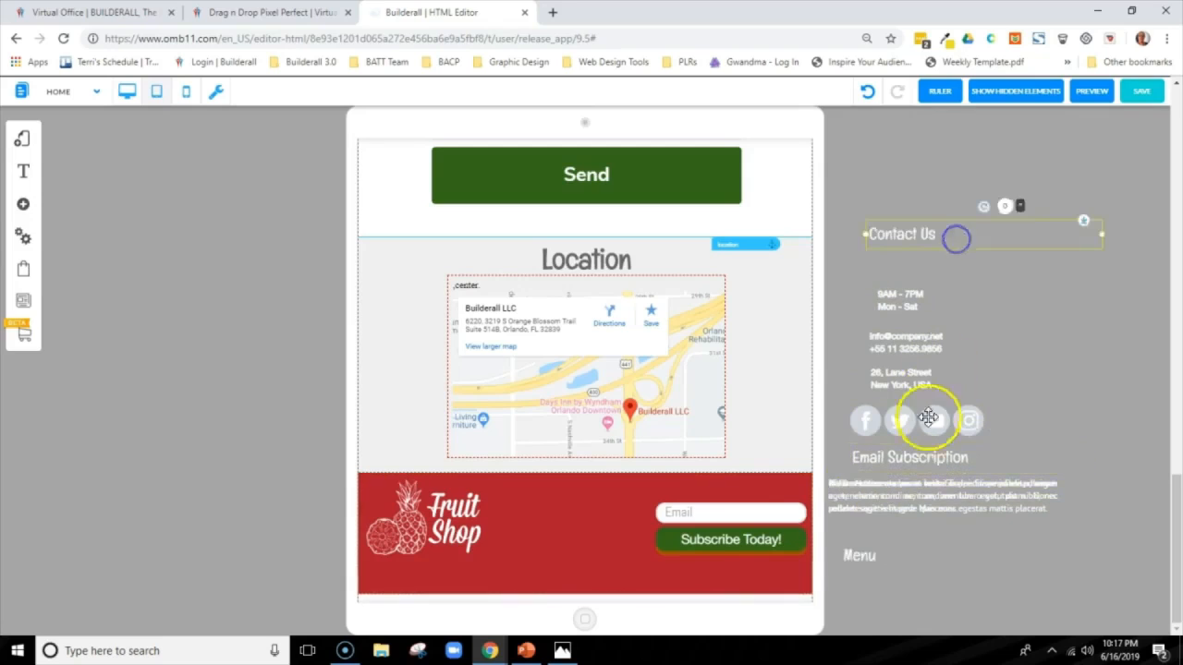
drag(931, 502, 985, 176)
drag(965, 499, 1004, 547)
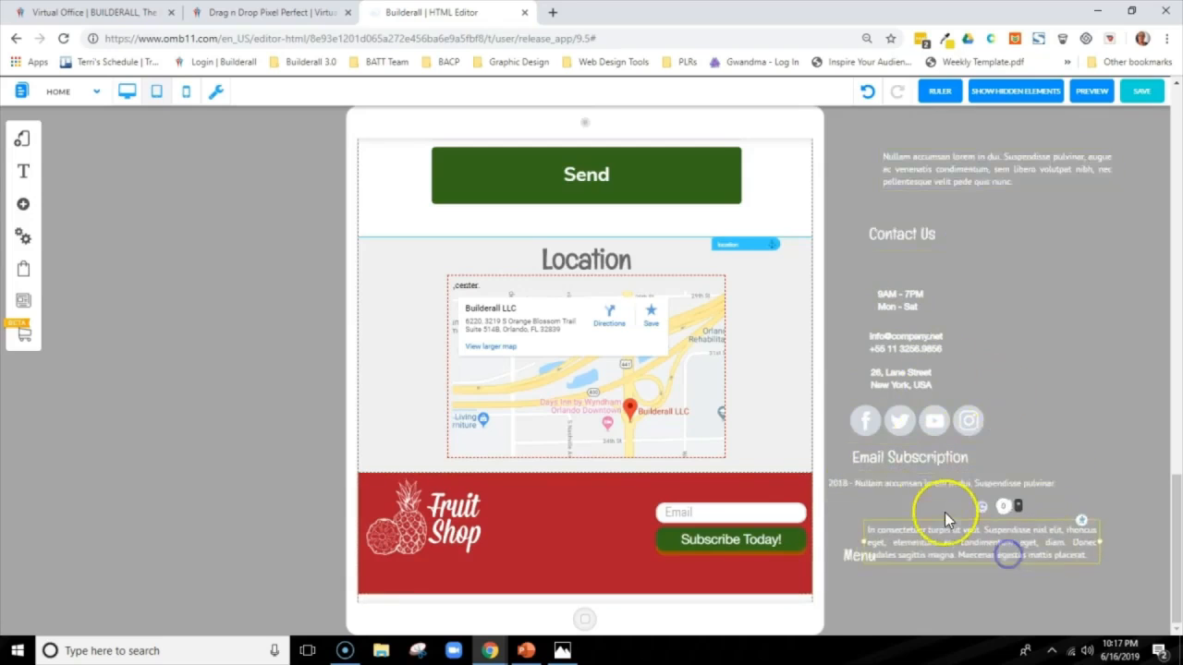
Place the 2018 copyright line in the footer below the Fruit Shop logo, near the band's lower edge
click(924, 488)
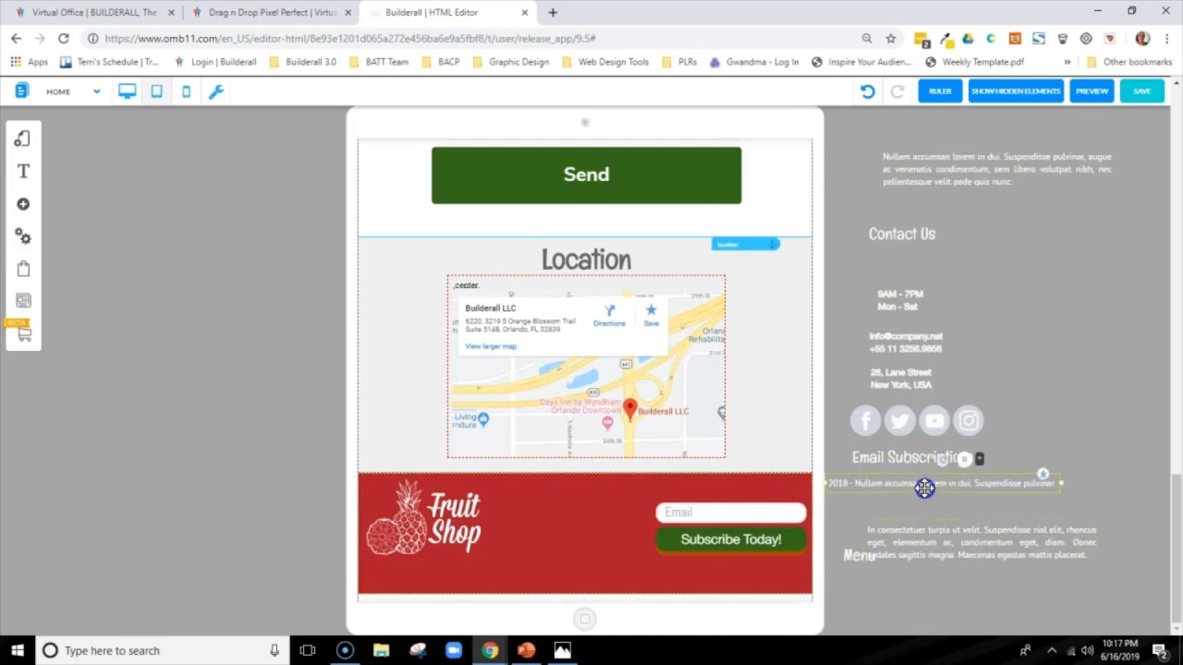
drag(924, 488, 460, 587)
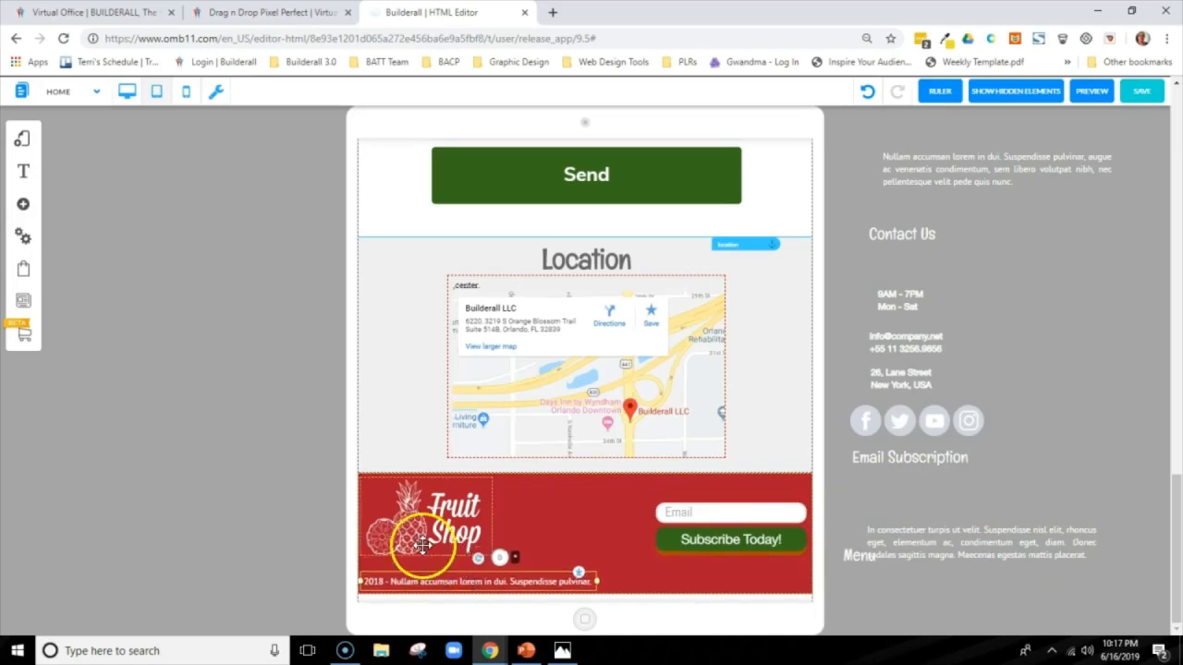
click(586, 516)
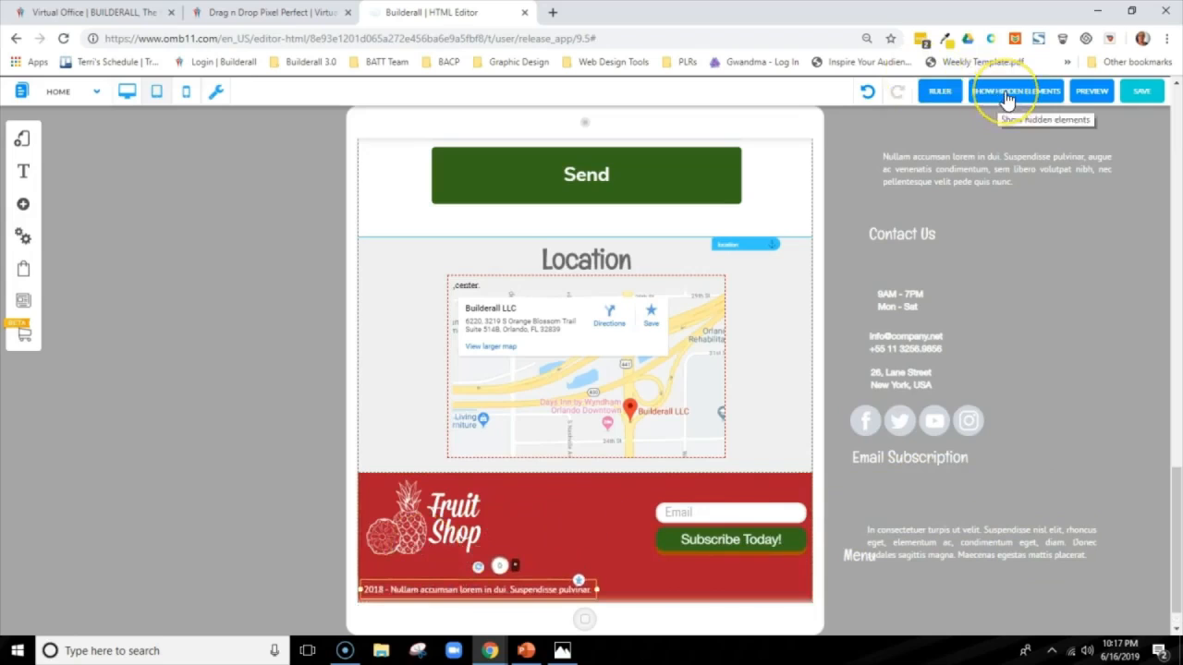
Bring the hidden footer menu back onto the tablet layout and apply the Fs Anchor Menu style to it
click(1007, 93)
click(630, 501)
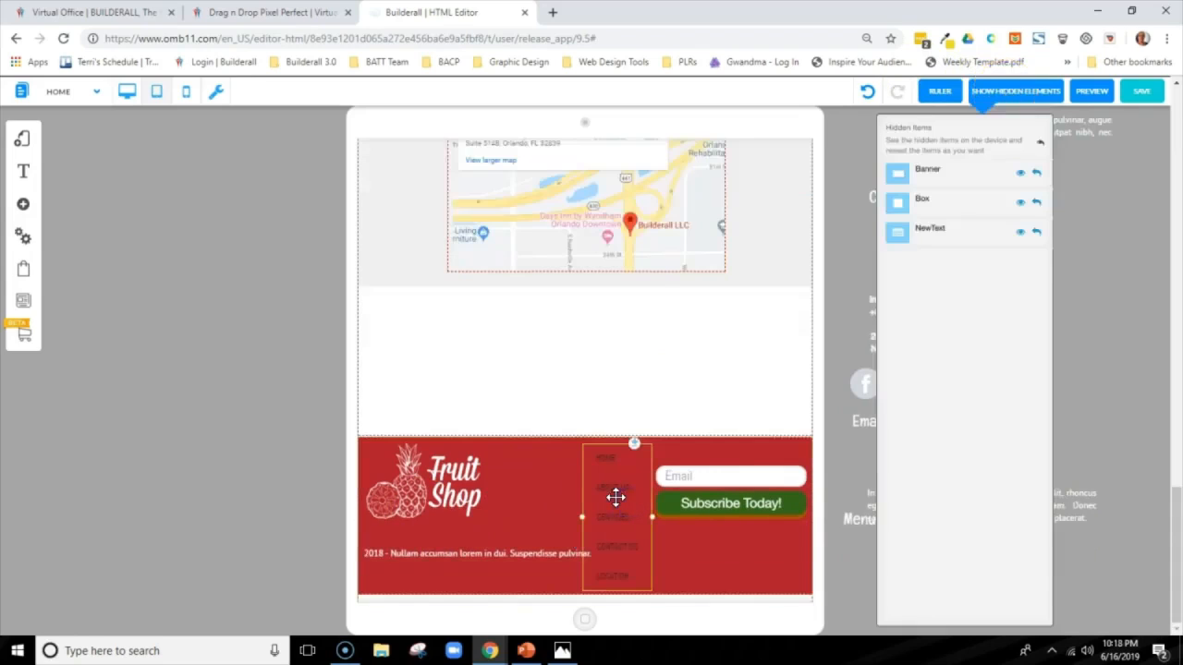
click(616, 498)
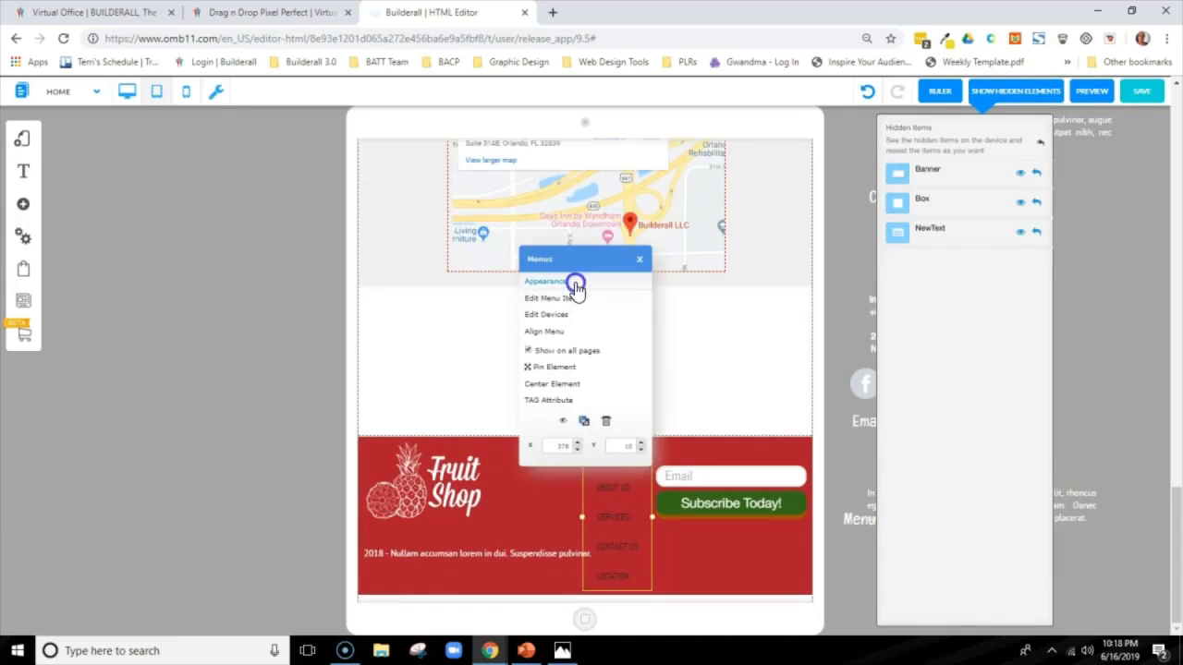
click(573, 282)
click(58, 176)
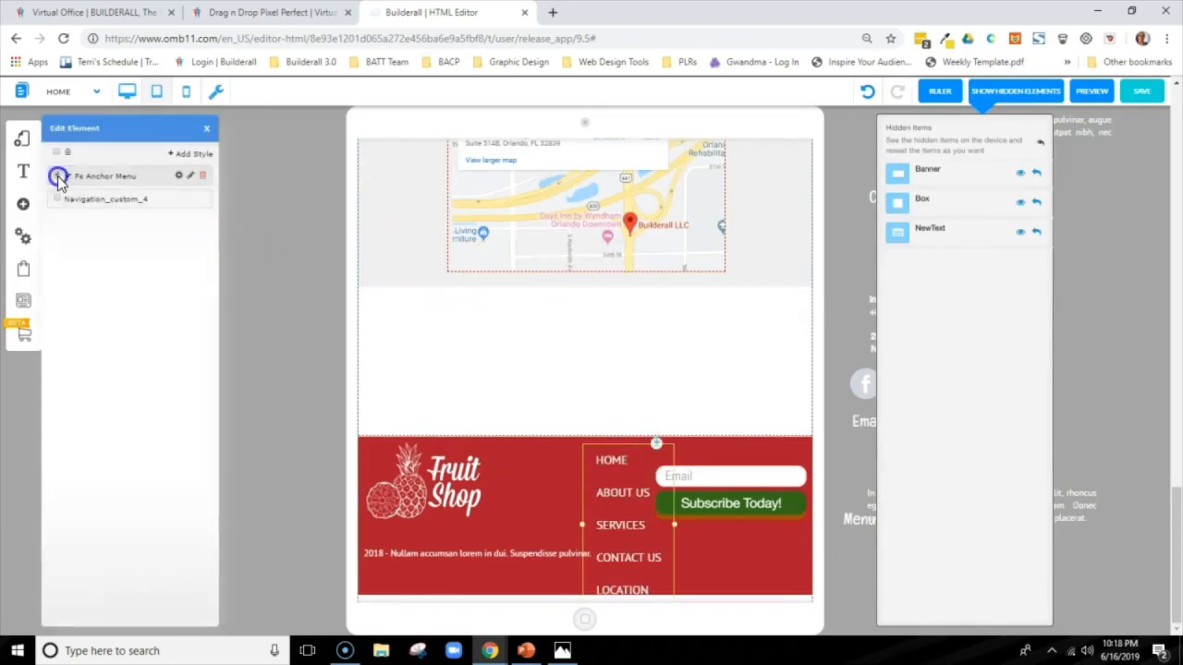
click(208, 132)
Try the menu beside the subscription form with the copyright text wrapped onto two lines, and move the menu out beside the tablet frame
drag(625, 561, 592, 562)
mouse_move(490, 552)
mouse_down()
mouse_move(491, 570)
mouse_move(490, 547)
mouse_up()
click(595, 547)
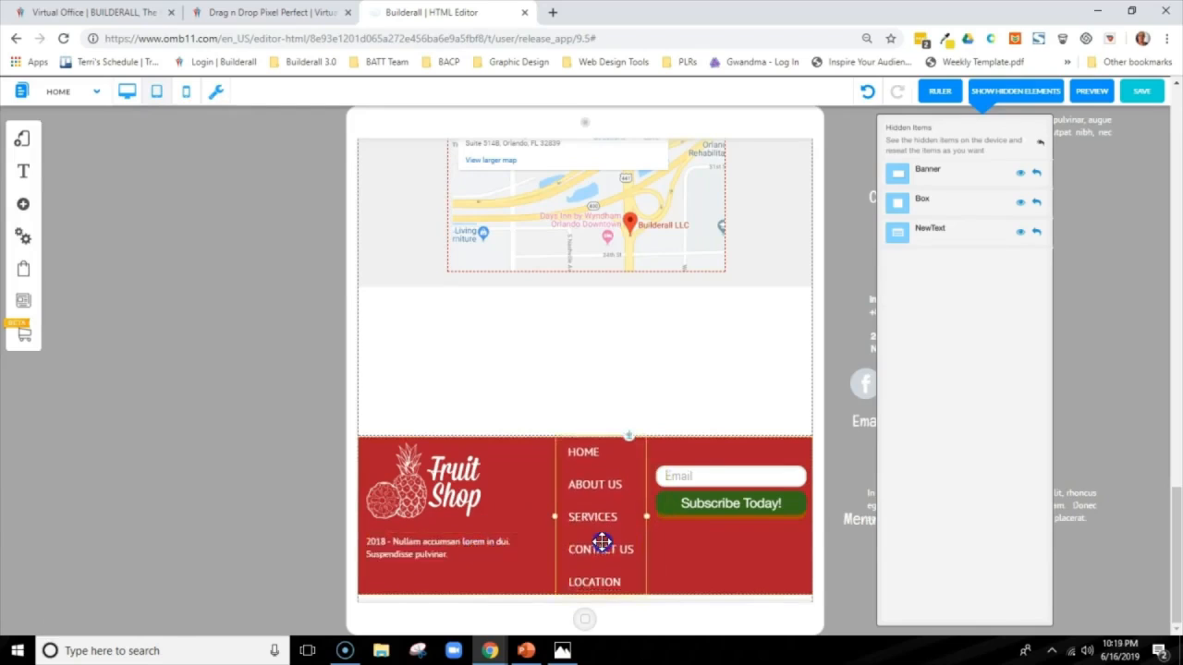
drag(602, 543, 1058, 343)
Widen the 2018 copyright text to a single line and place it centered near the footer's lower edge
click(449, 546)
drag(434, 563, 547, 573)
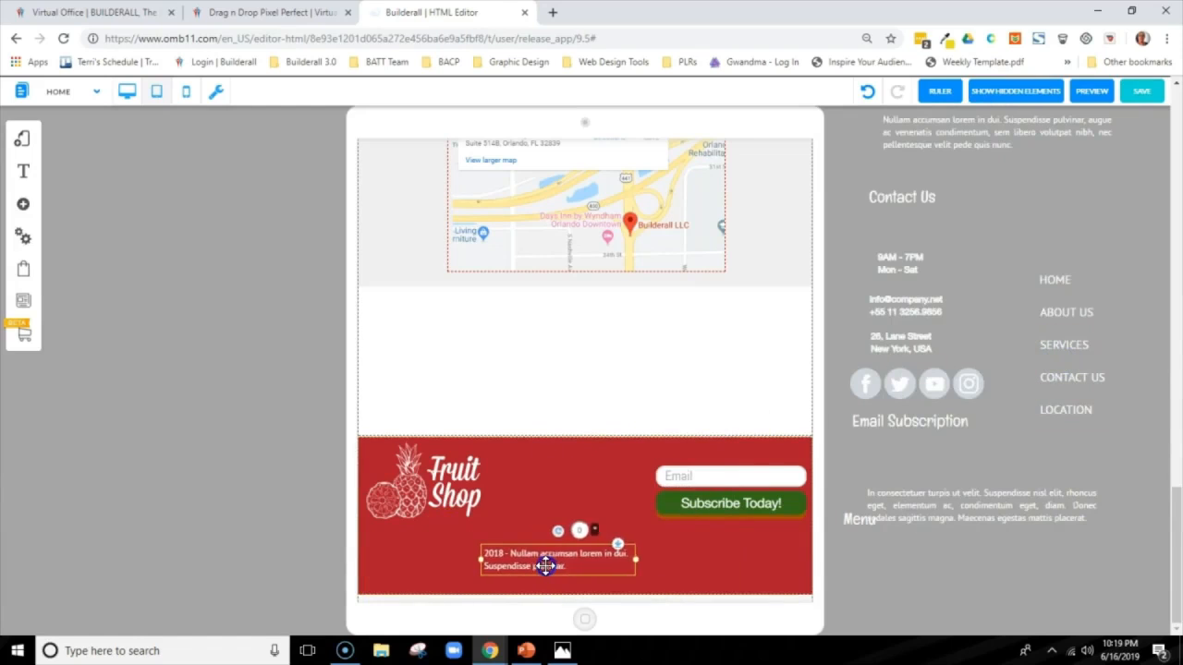
drag(637, 566, 724, 563)
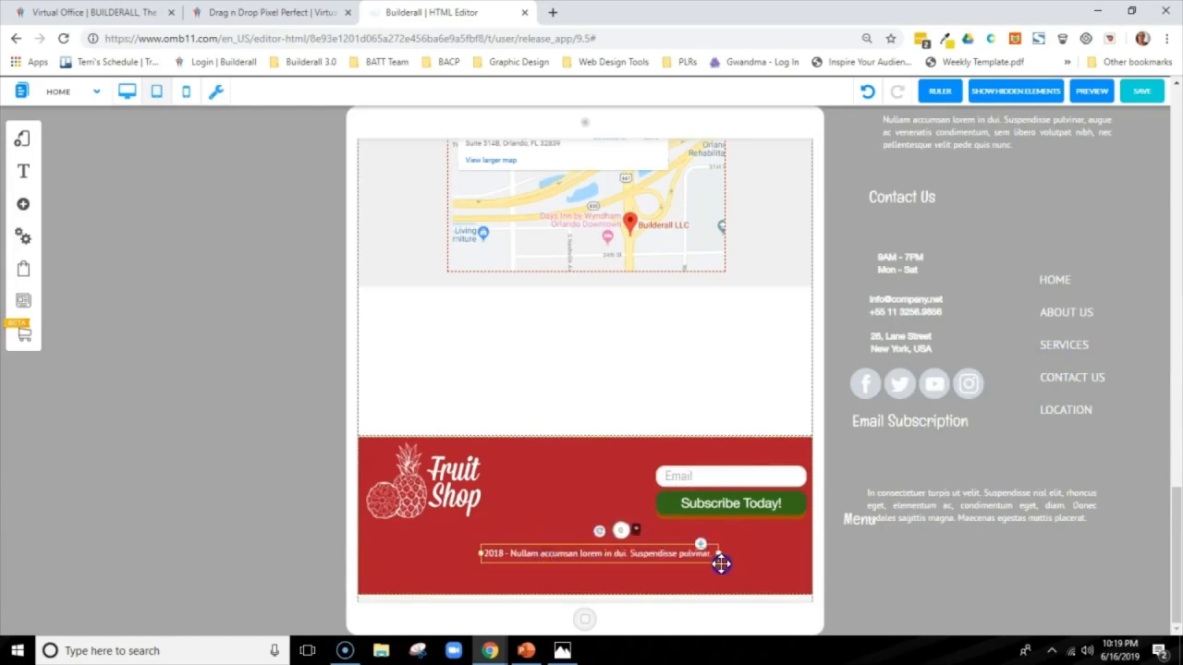
drag(626, 558, 611, 585)
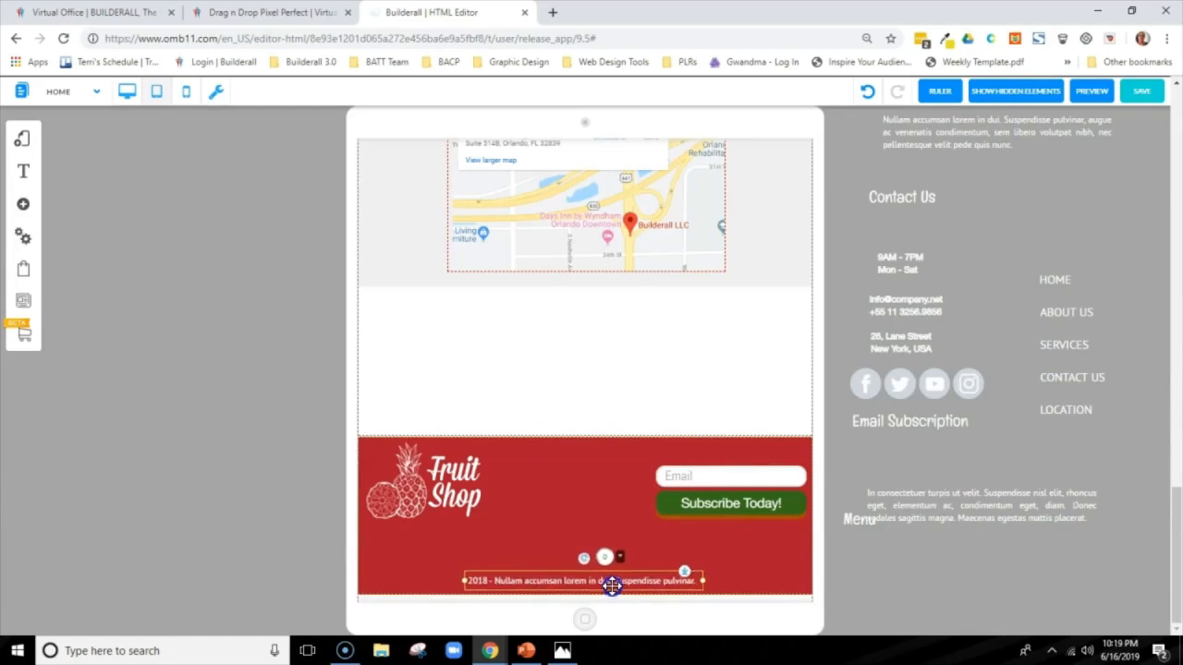
Arrange the footer with the menu at the left end, logo and two-line copyright text in the middle, and social icons below the subscribe button
drag(437, 502, 585, 501)
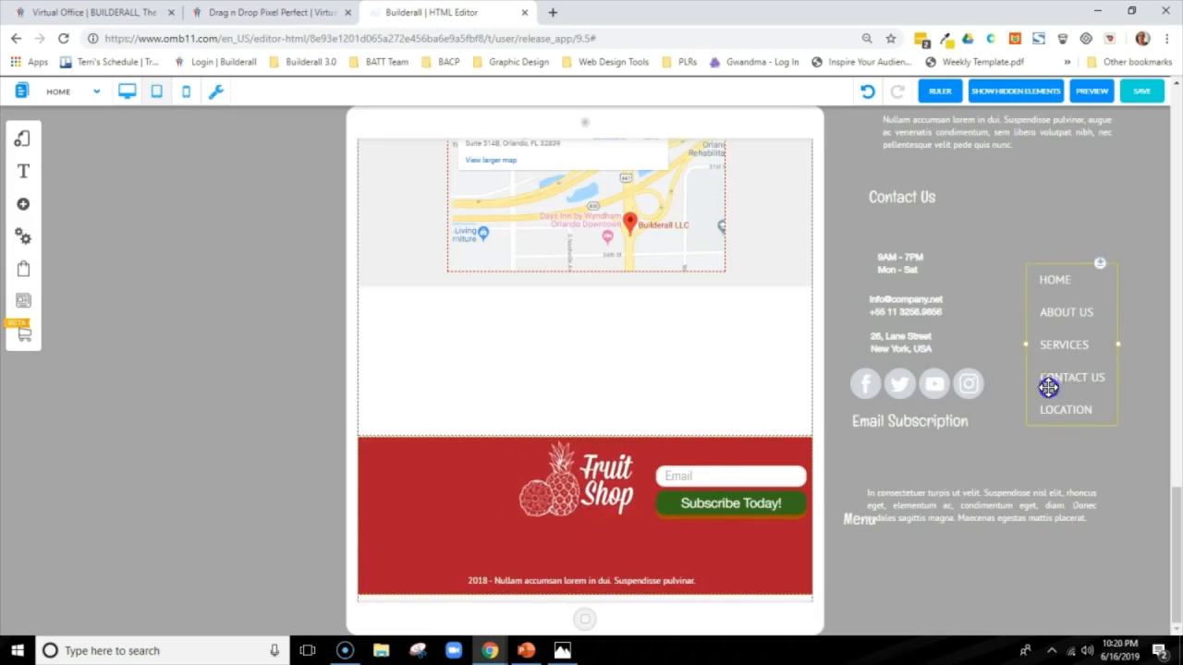
drag(1047, 387, 387, 545)
drag(916, 384, 744, 575)
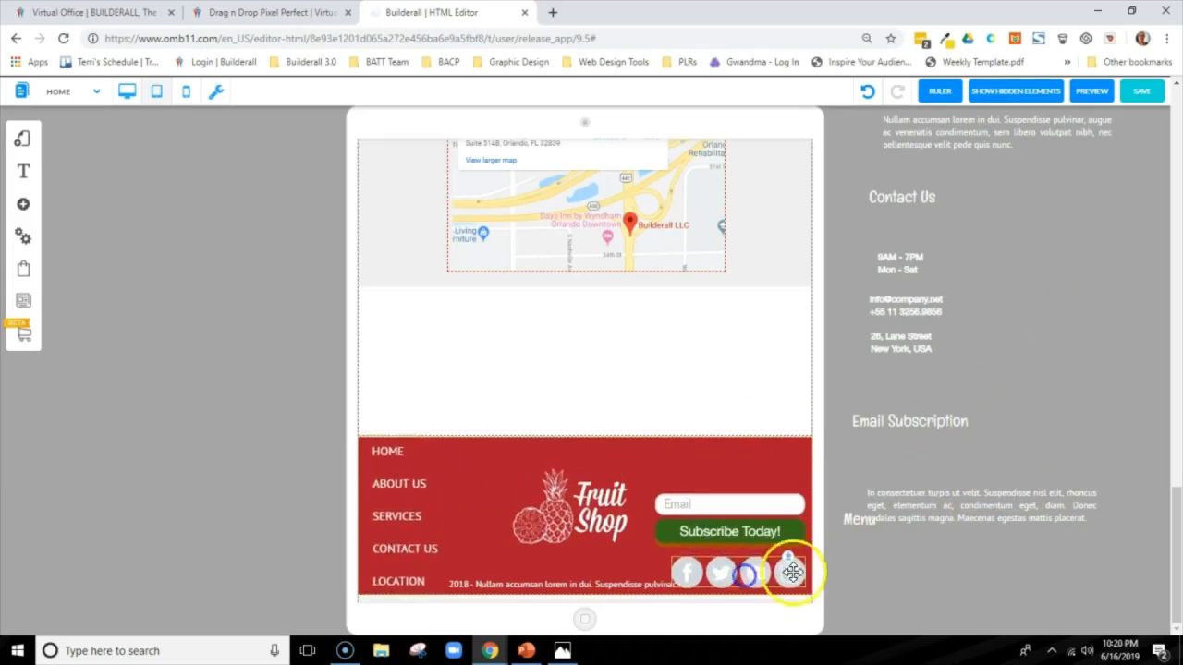
click(586, 584)
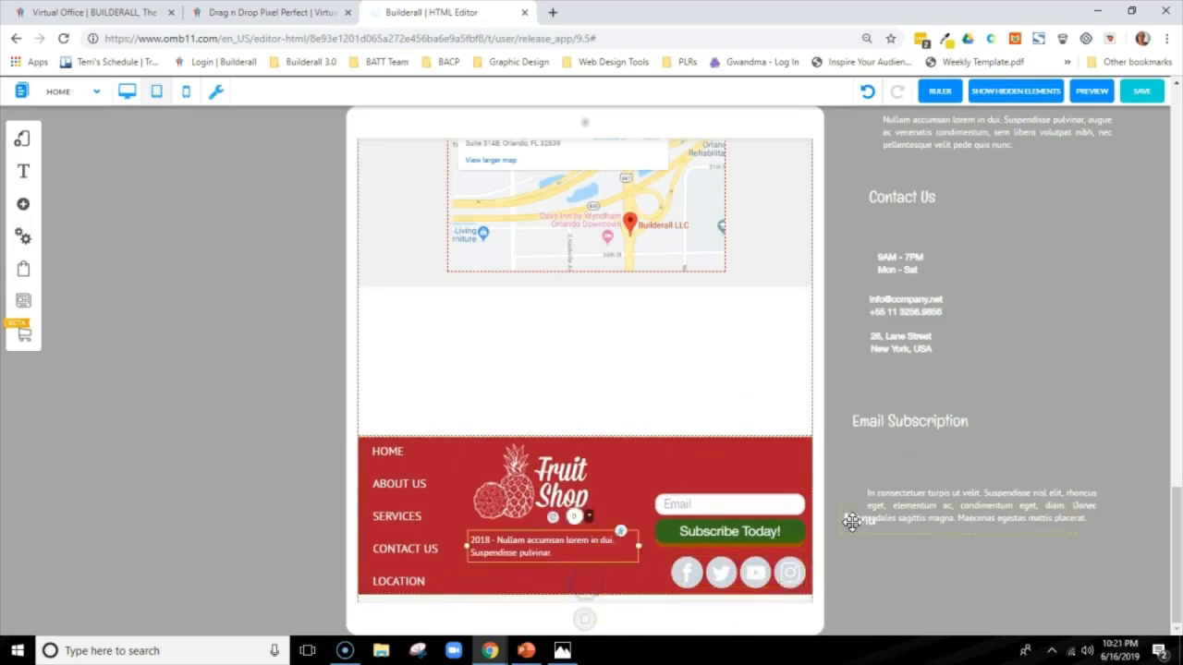
Remove the Menu heading from the area beside the tablet frame
drag(851, 522, 854, 561)
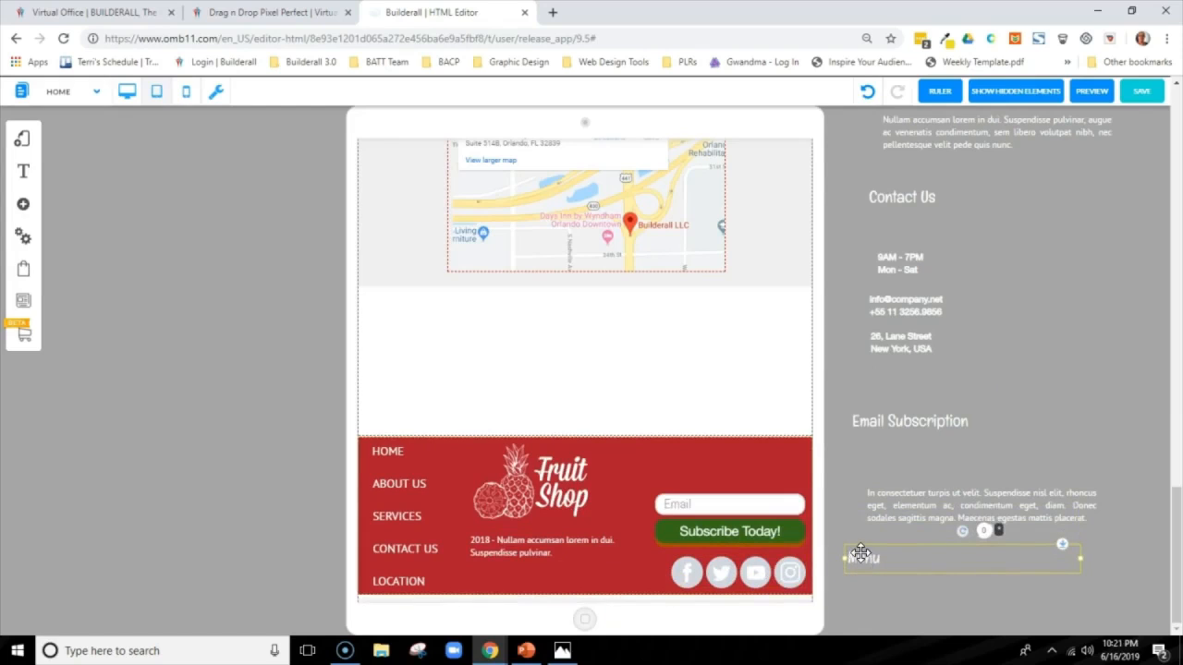
click(860, 553)
key(Delete)
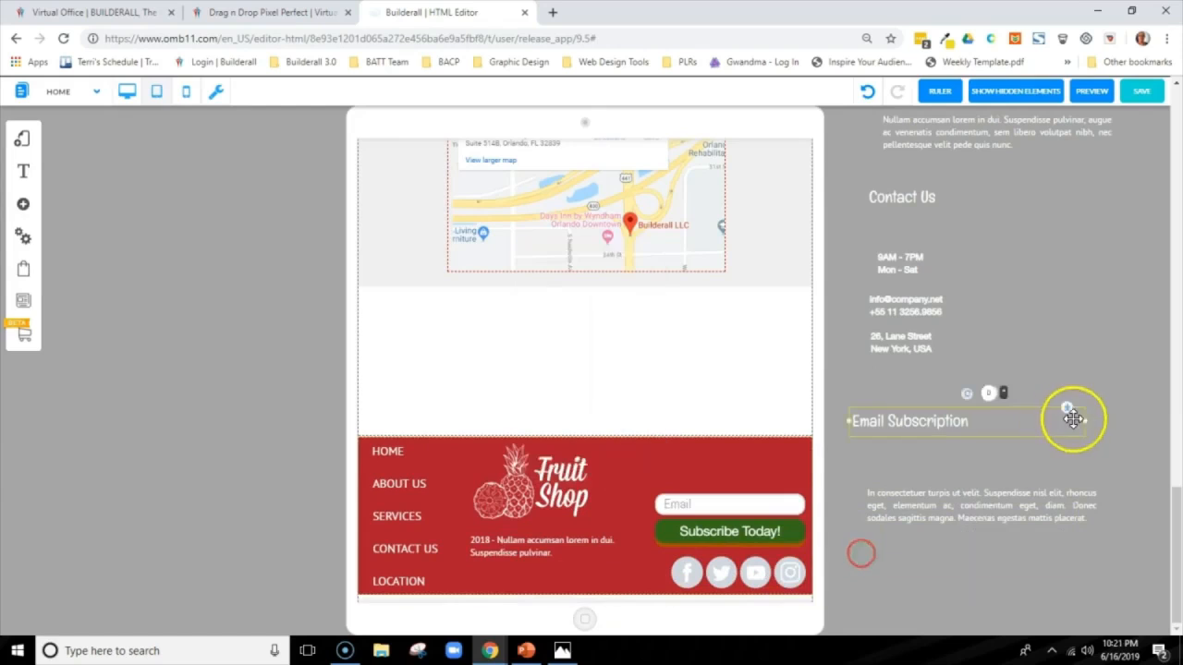
Narrow the Email Subscription heading, place it above the email field, reduce its font size and shift the subscription form slightly
drag(1086, 422, 737, 452)
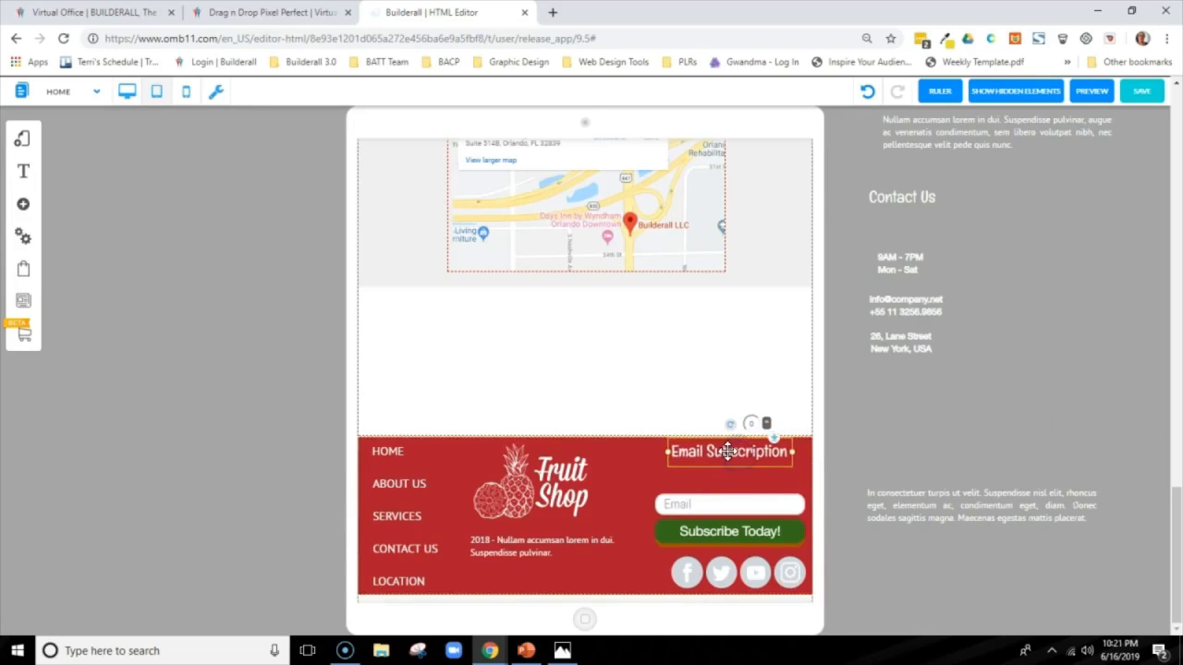
right_click(728, 451)
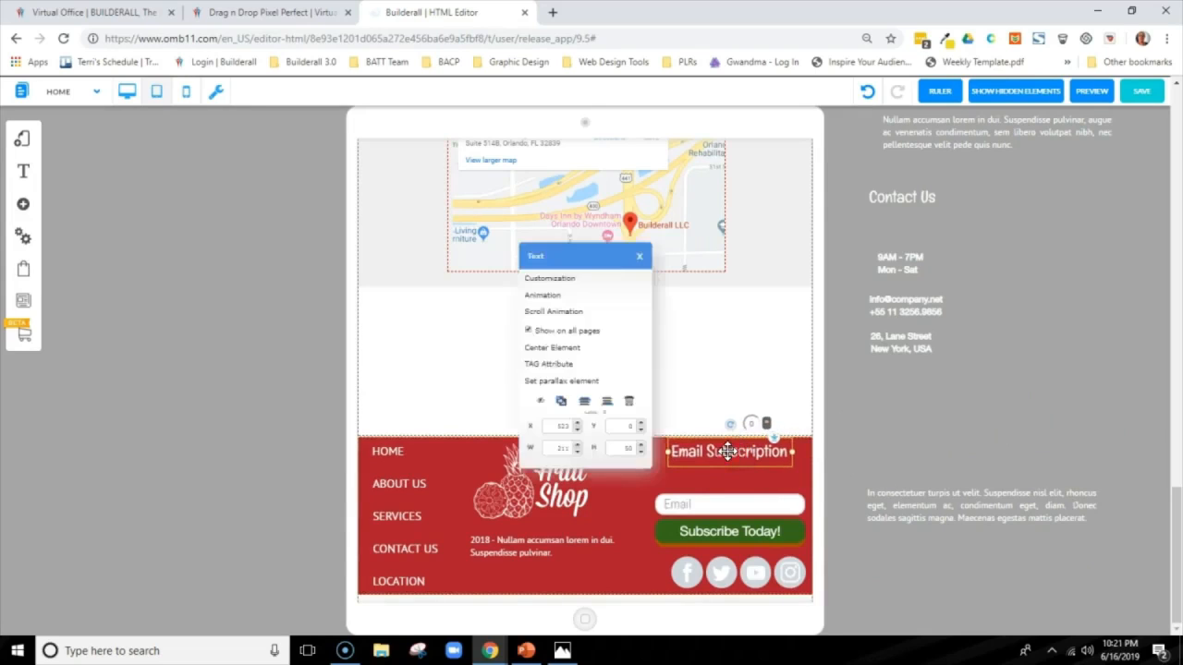
click(567, 298)
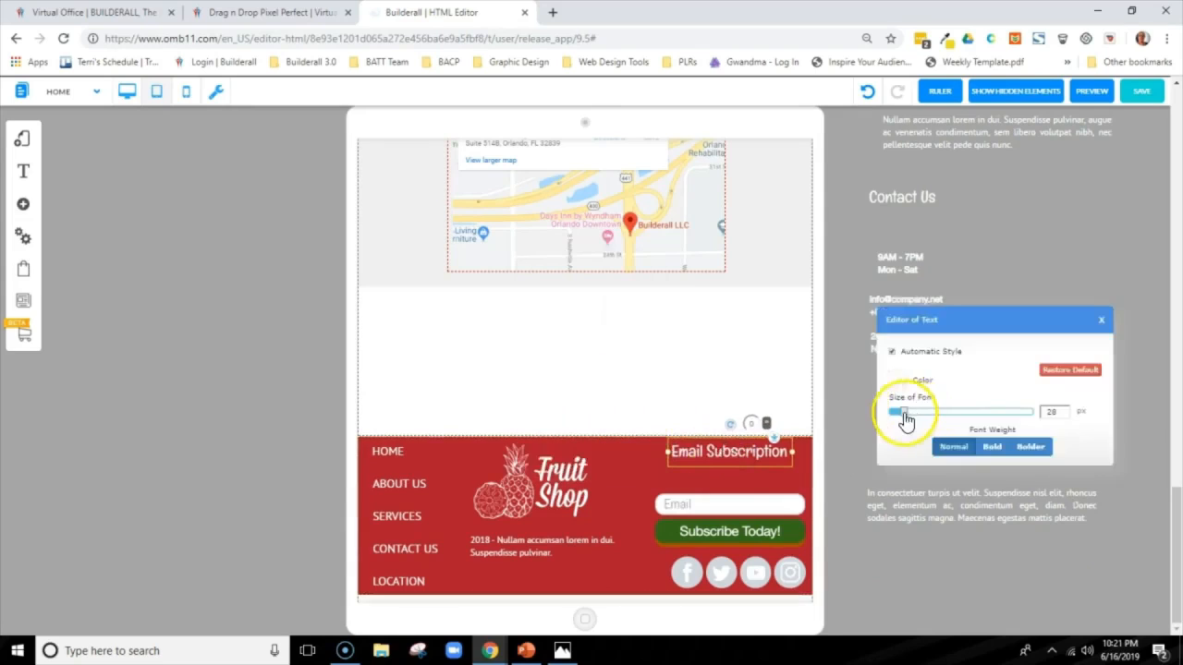
click(1066, 415)
drag(739, 504, 728, 526)
Move the two-line copyright text down to the footer's lower edge to free space below the logo
click(1016, 499)
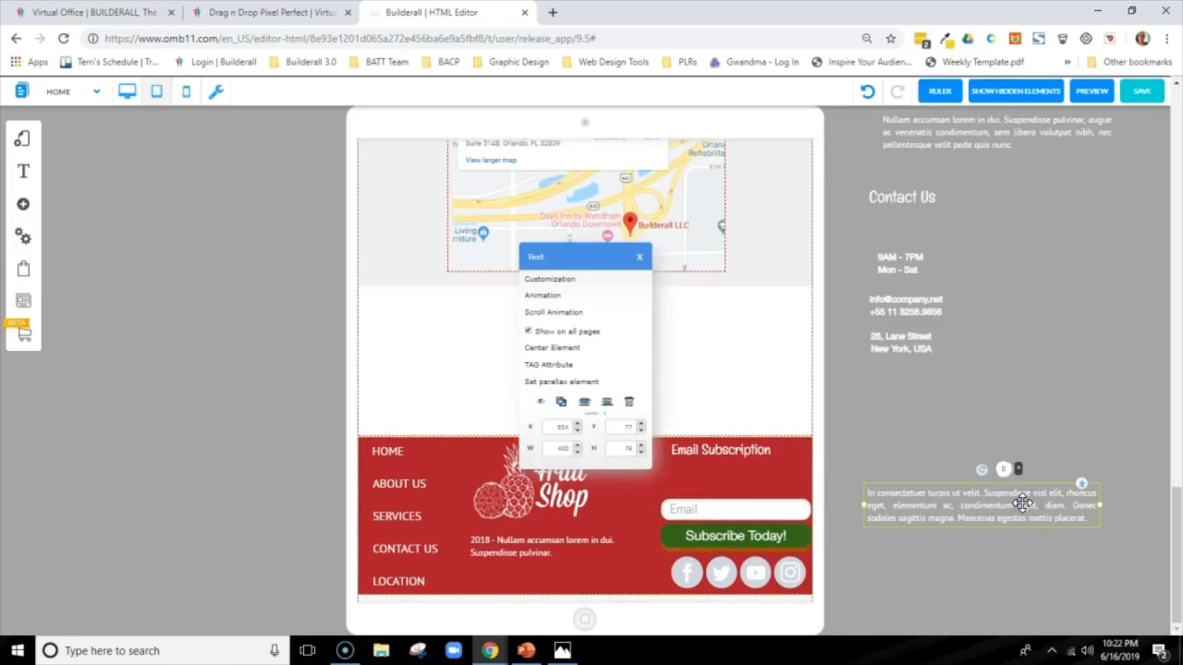
click(1022, 501)
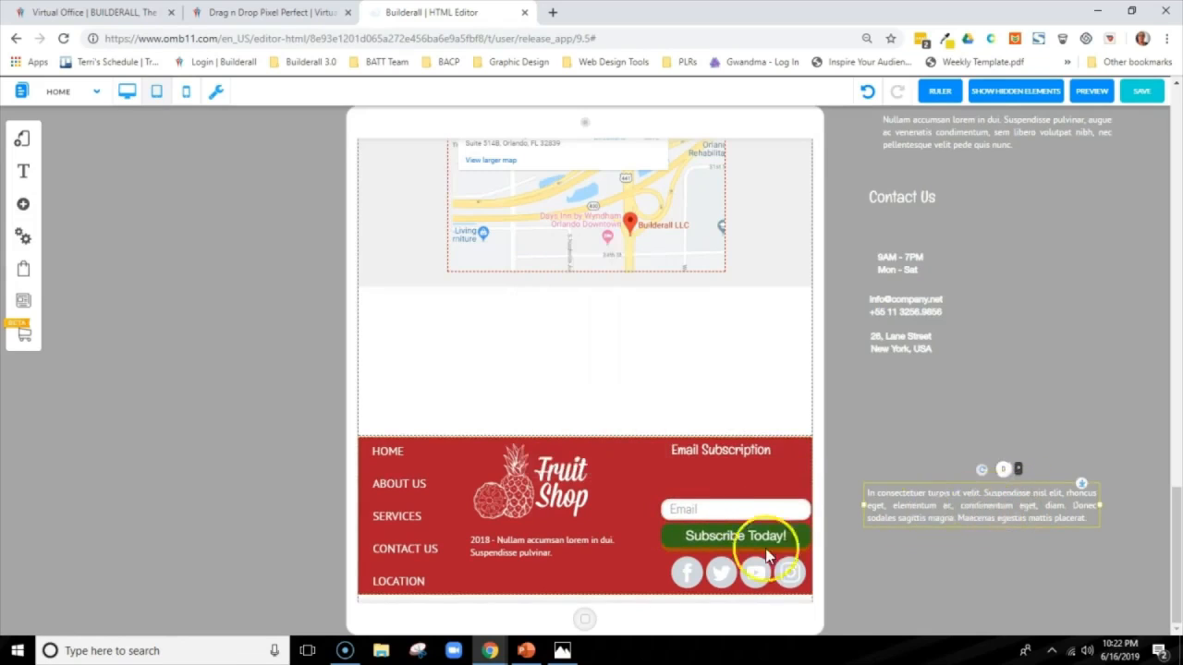
click(427, 475)
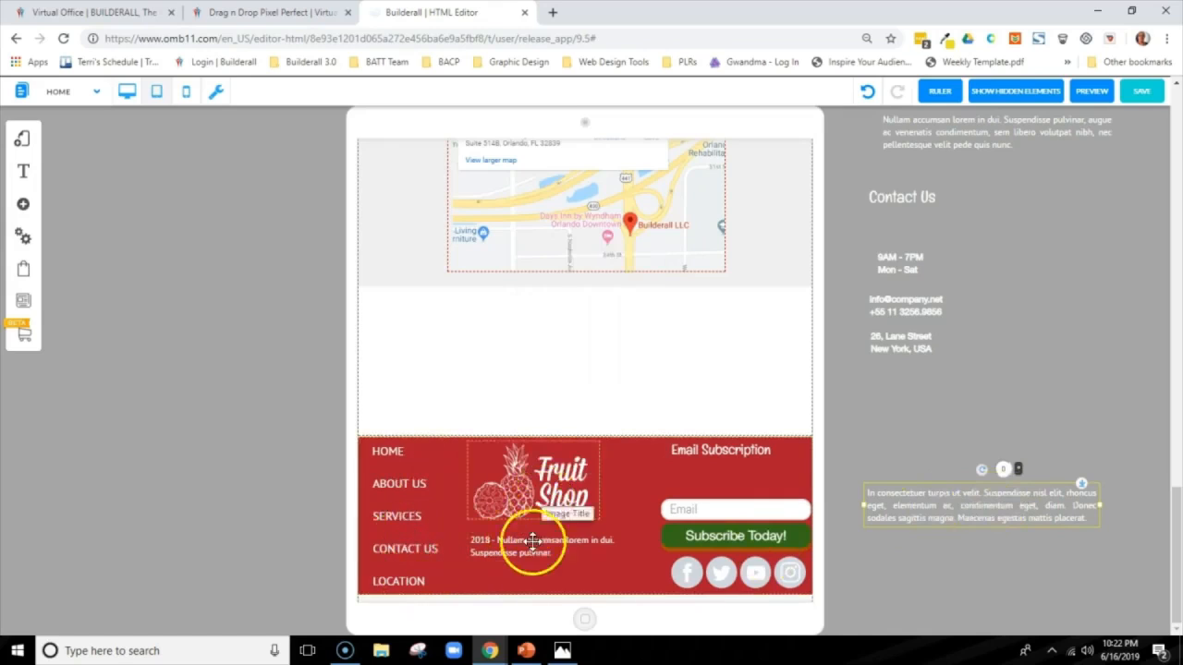
drag(529, 550, 530, 584)
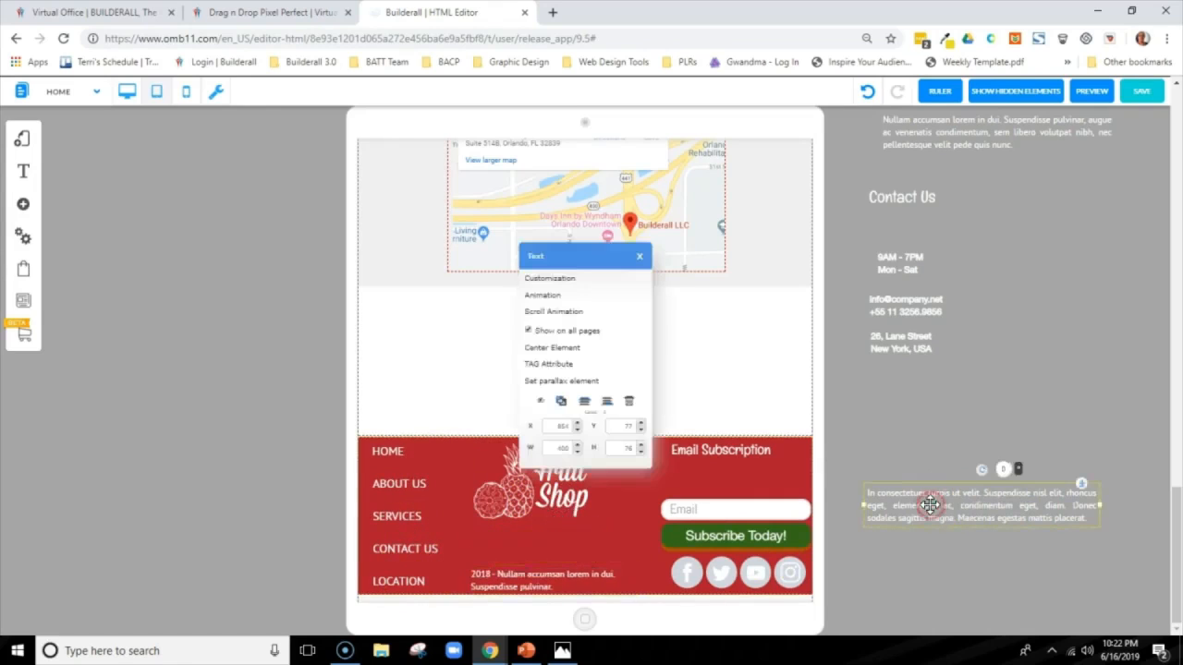
Reduce the font size of the "In consectetuer" paragraph and fit it between the logo and the copyright text
double_click(929, 505)
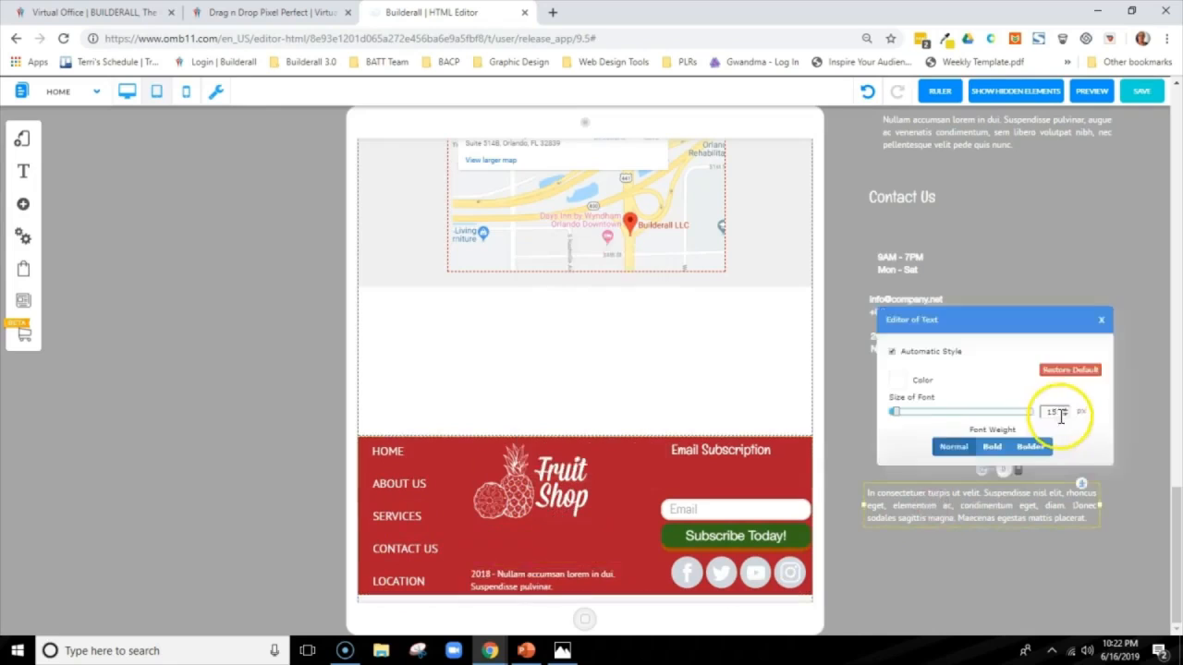
click(1065, 415)
click(1066, 415)
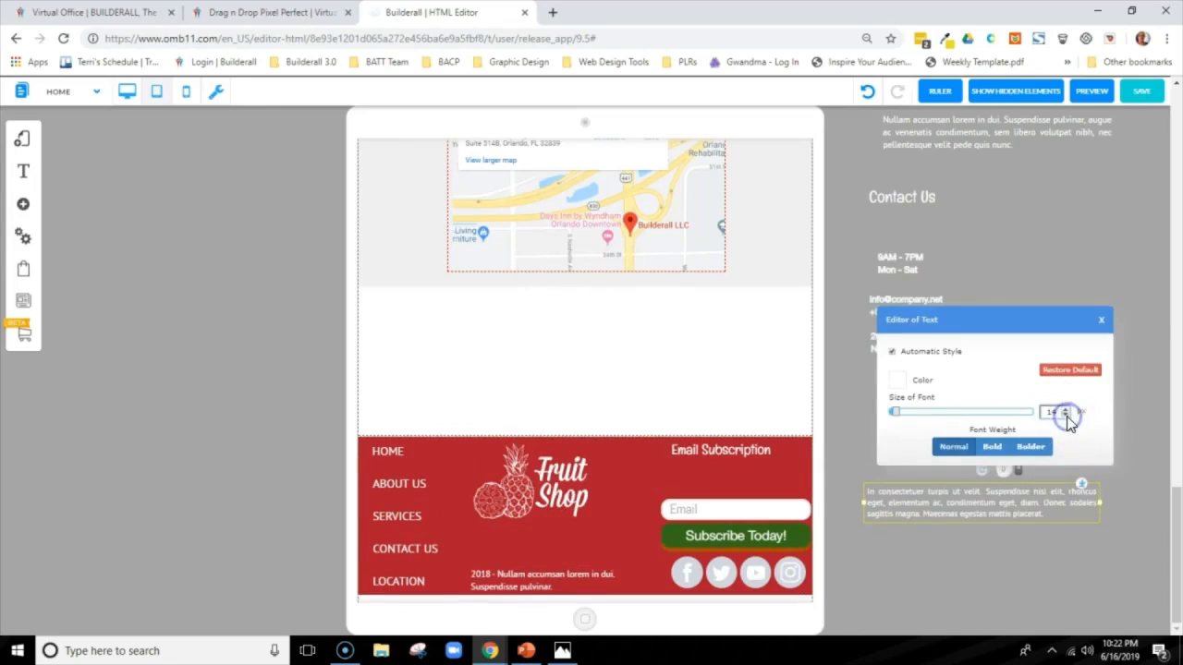
click(1065, 415)
drag(933, 510, 539, 551)
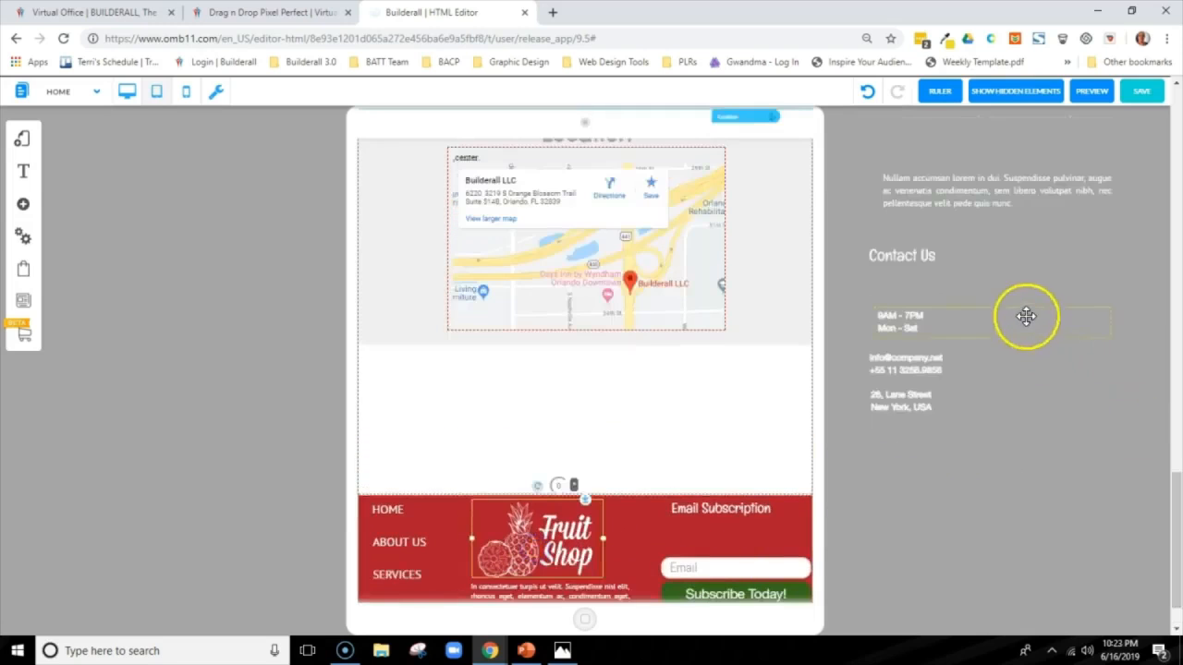
Shrink and narrow the "Nullam accumsan" paragraph and place it between the Email Subscription heading and the email field
click(938, 188)
drag(939, 188, 915, 479)
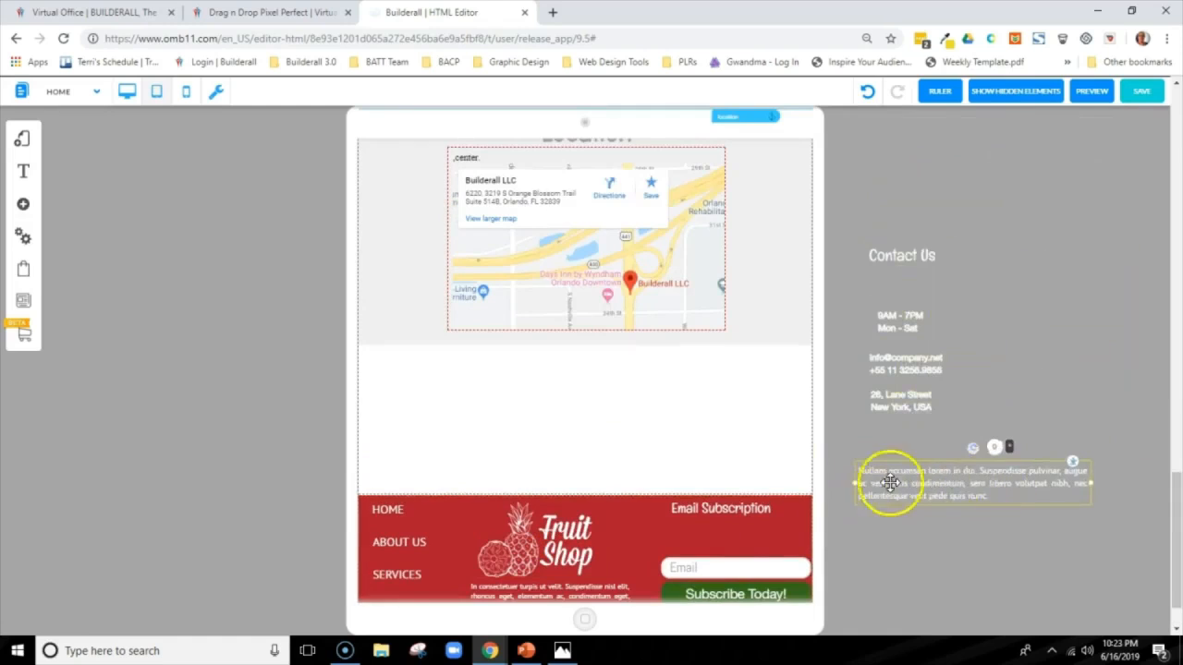
right_click(952, 478)
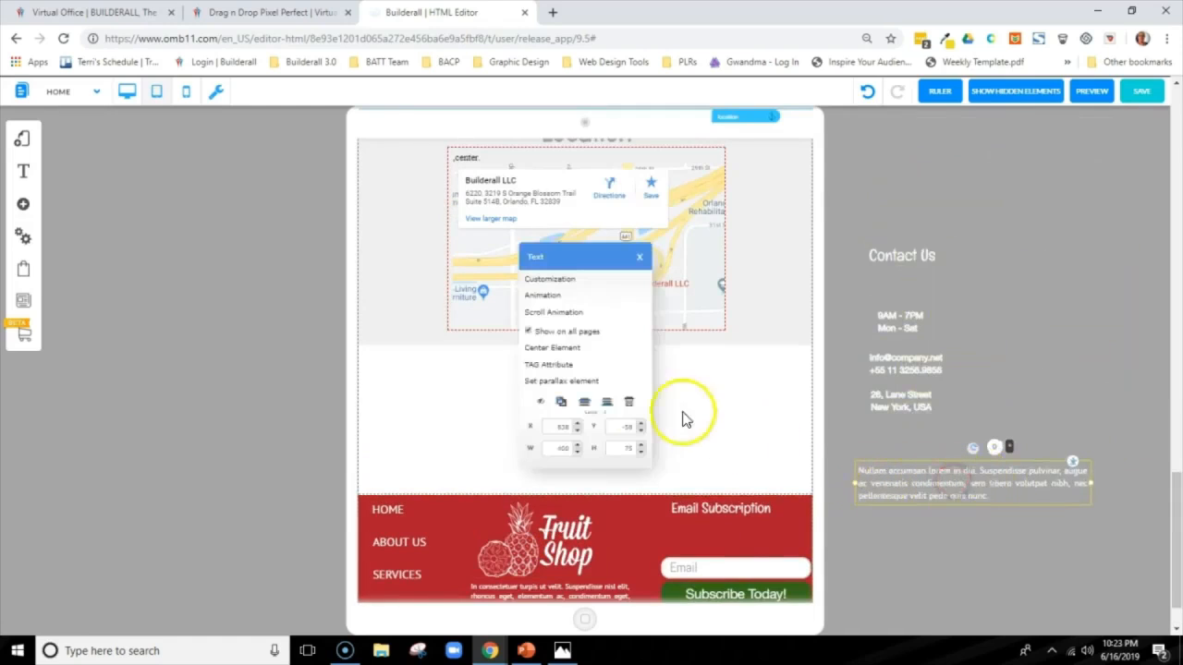
click(551, 354)
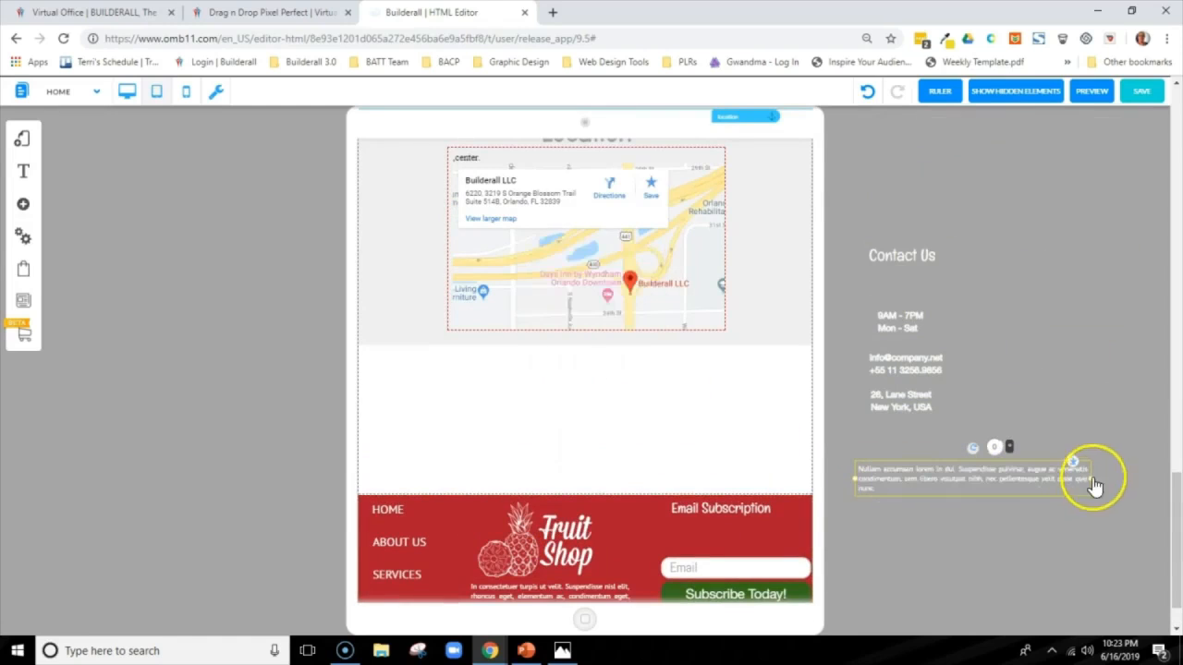
drag(1096, 479, 739, 535)
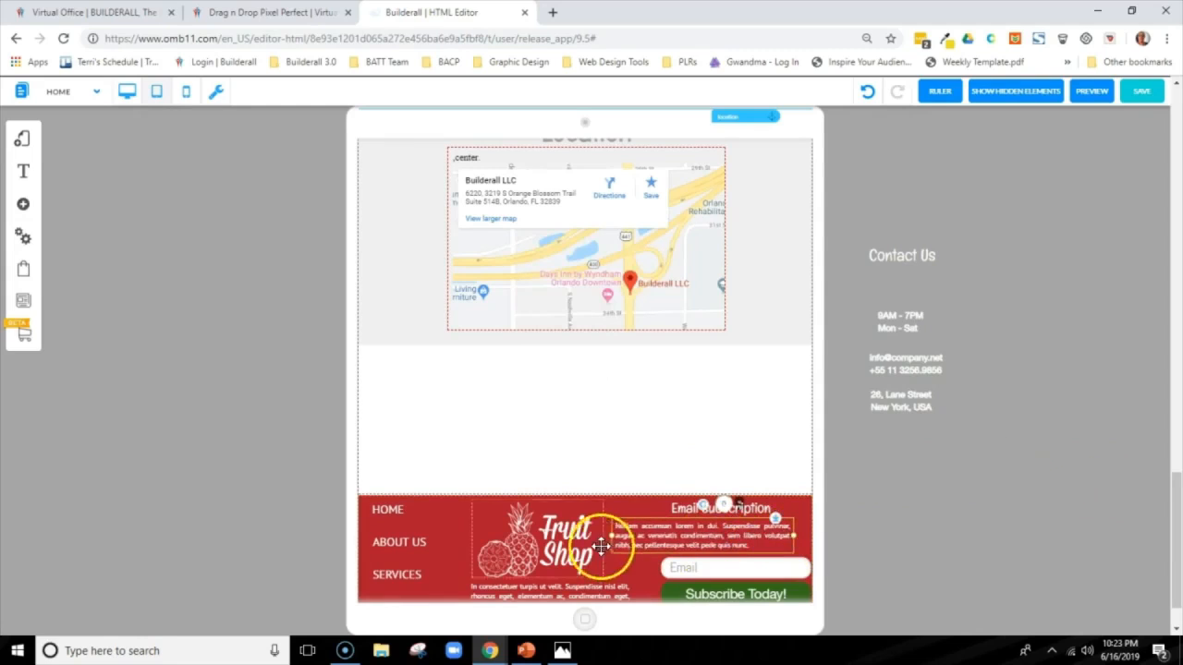
drag(617, 536, 737, 536)
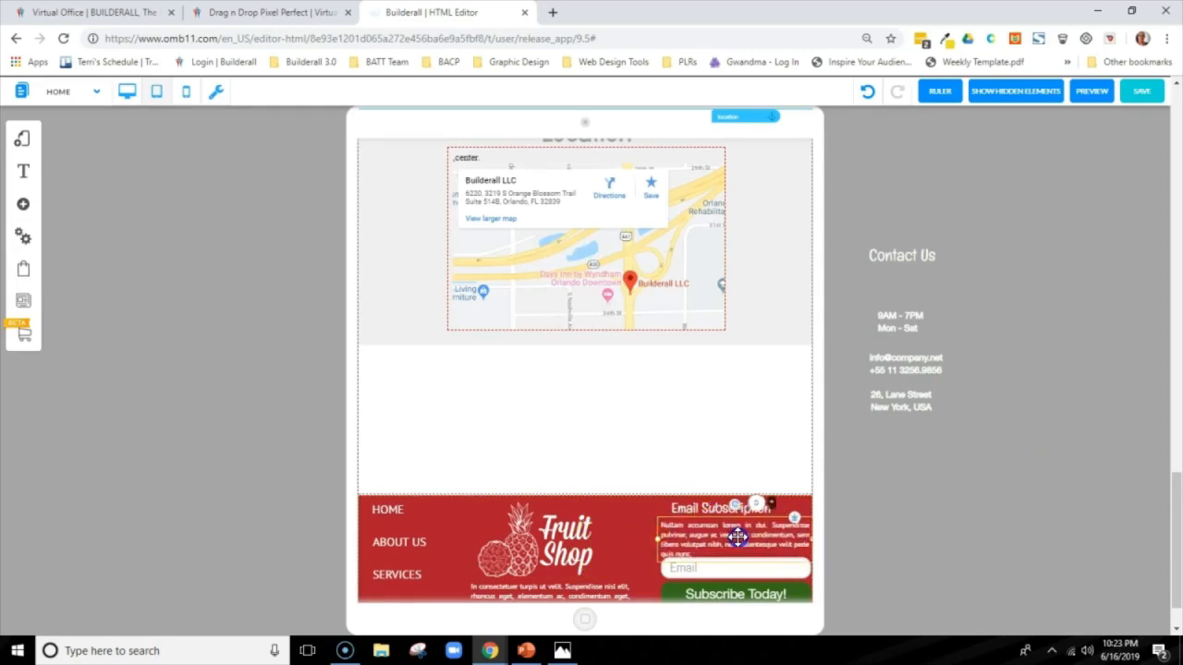
Hide the address, e-mail and phone, and opening-hours texts on the tablet layout, and remove the loose Contact Us heading
scroll(737, 536, down, 1)
click(907, 346)
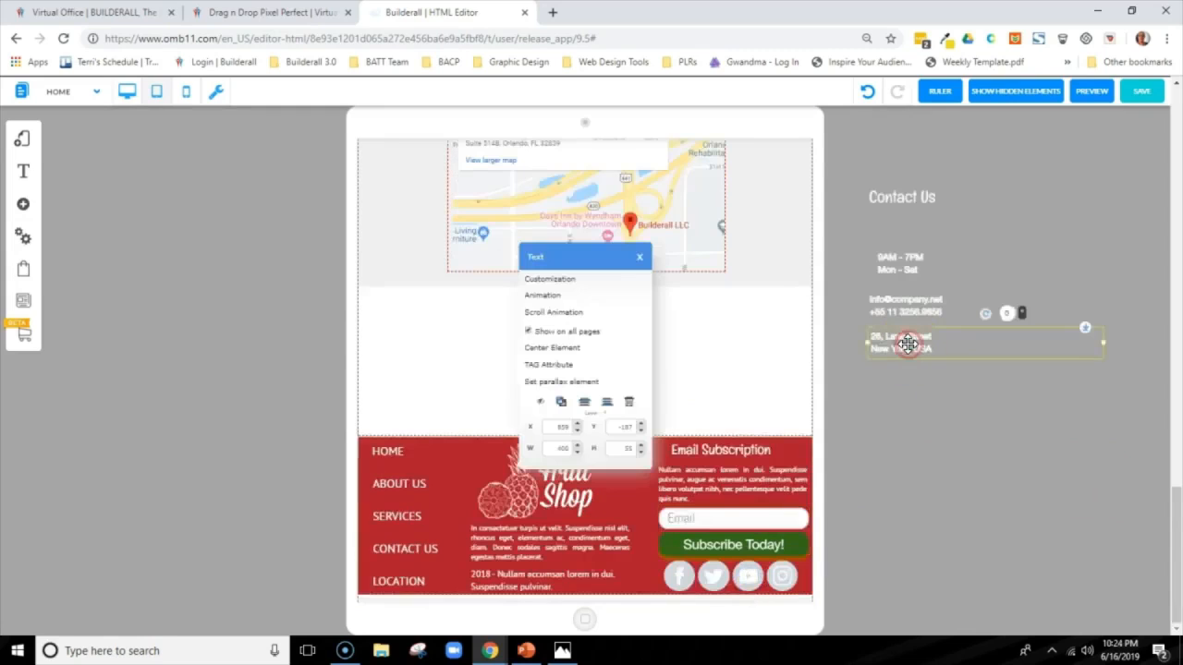
click(871, 304)
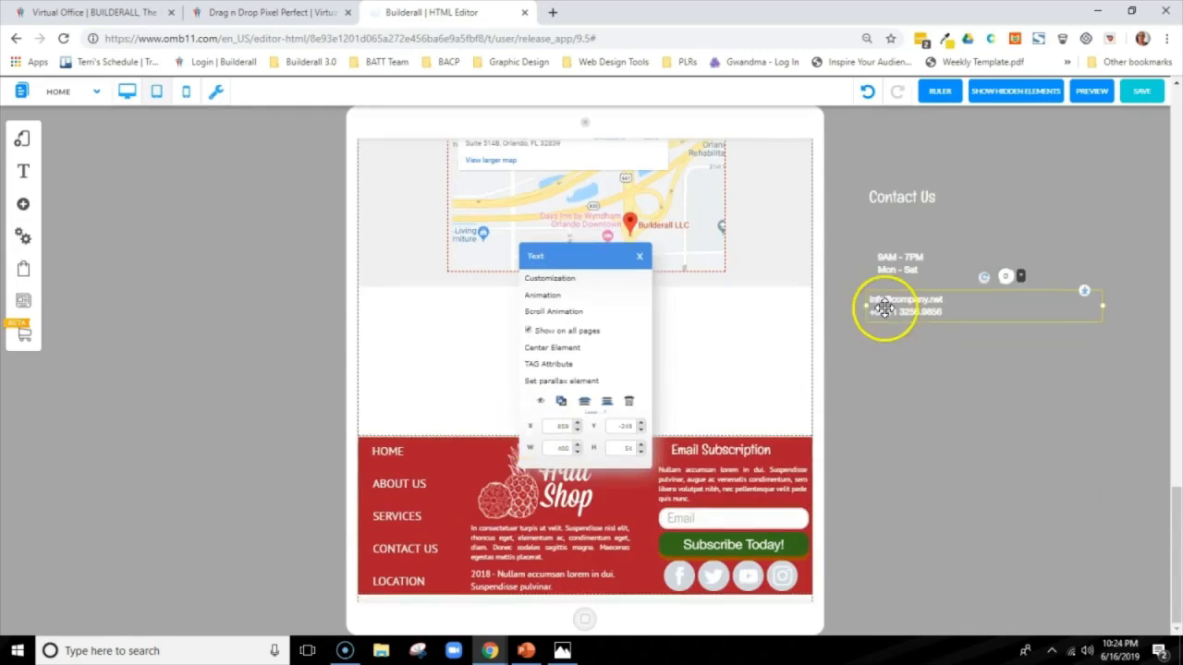
click(542, 402)
click(888, 260)
click(542, 402)
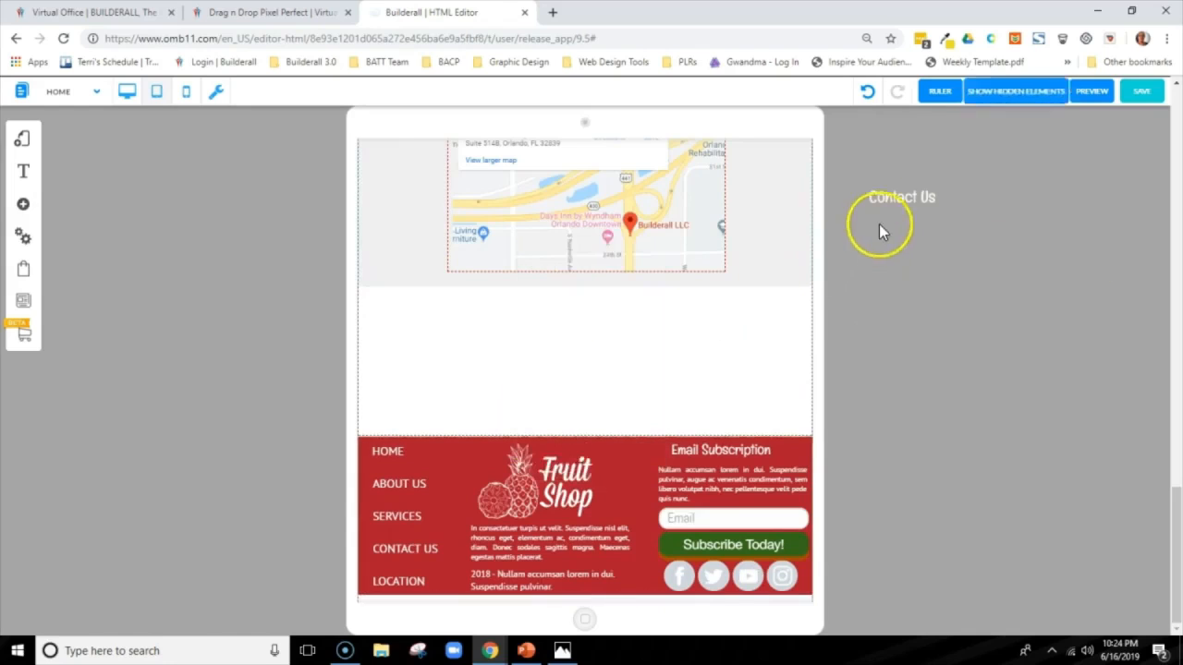
click(893, 197)
key(Delete)
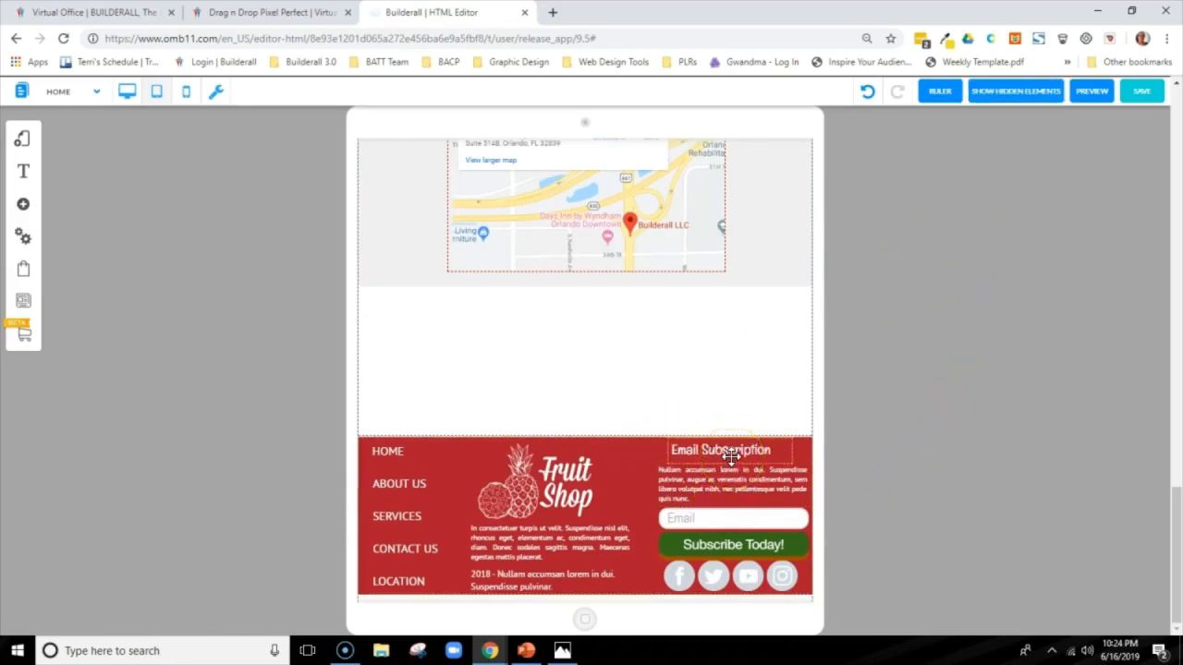
Shrink the logo slightly, regroup it with its paragraph in the middle column, and stretch the copyright text onto one line below
drag(554, 492, 630, 480)
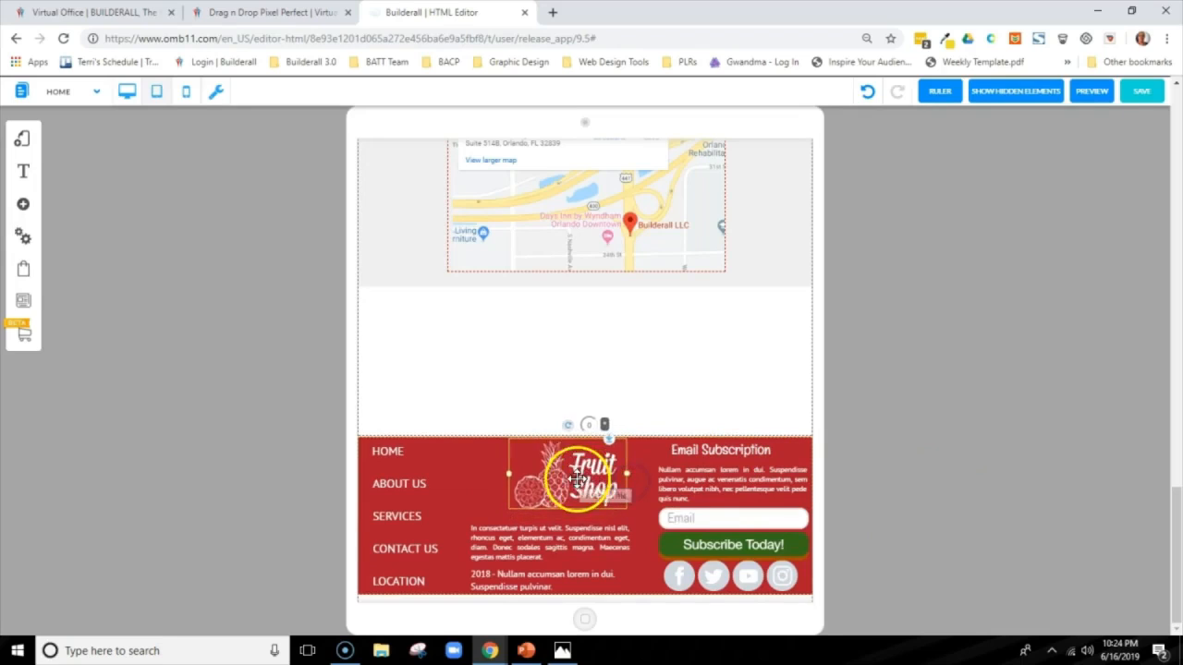
click(526, 580)
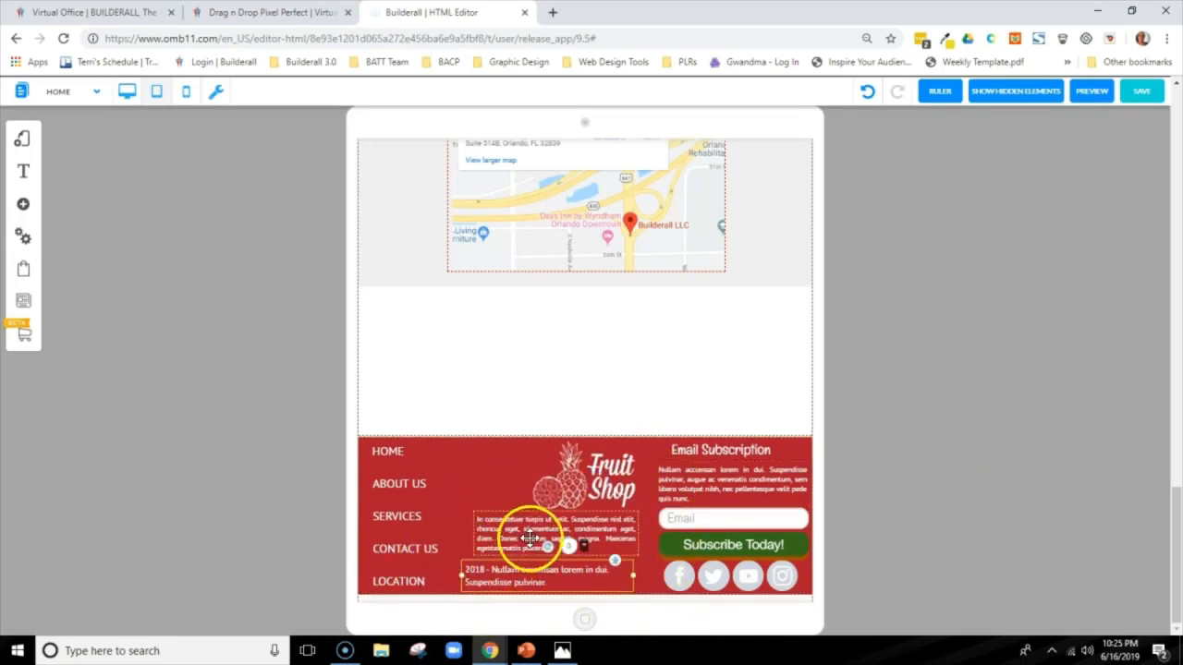
drag(531, 542, 522, 545)
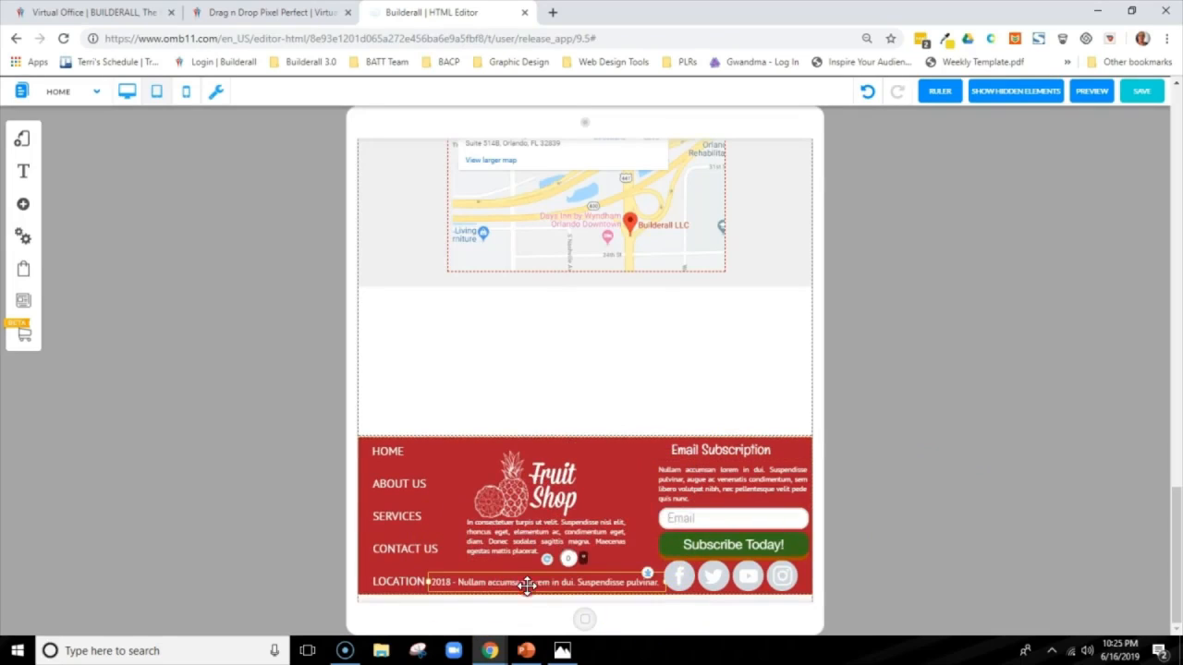
Set the font size of the copyright line to 11 px
right_click(527, 585)
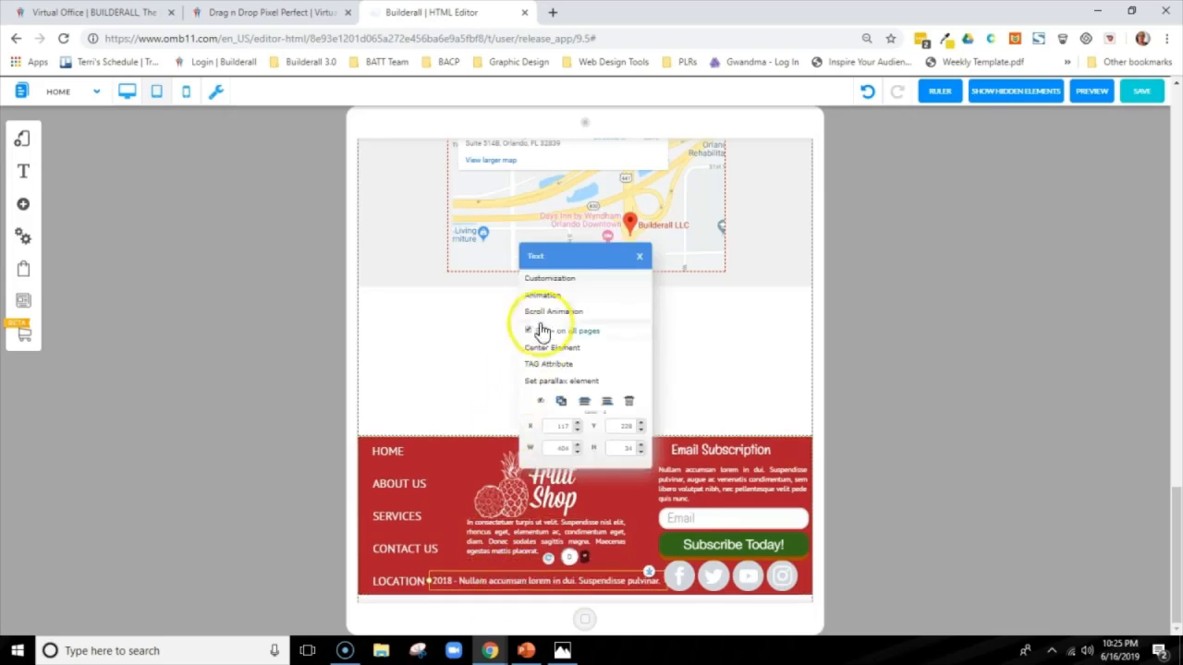
click(550, 278)
click(1065, 415)
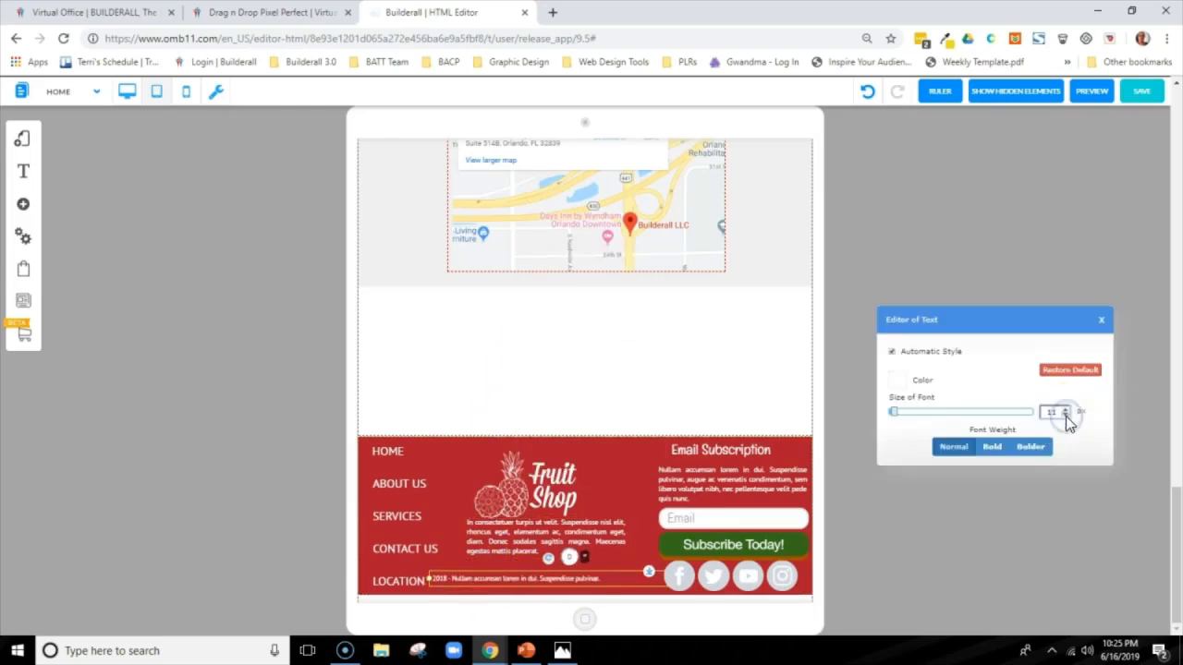
Set the copyright line's font size to 10 px and move it below the logo paragraph, clear of the social icons
click(1065, 415)
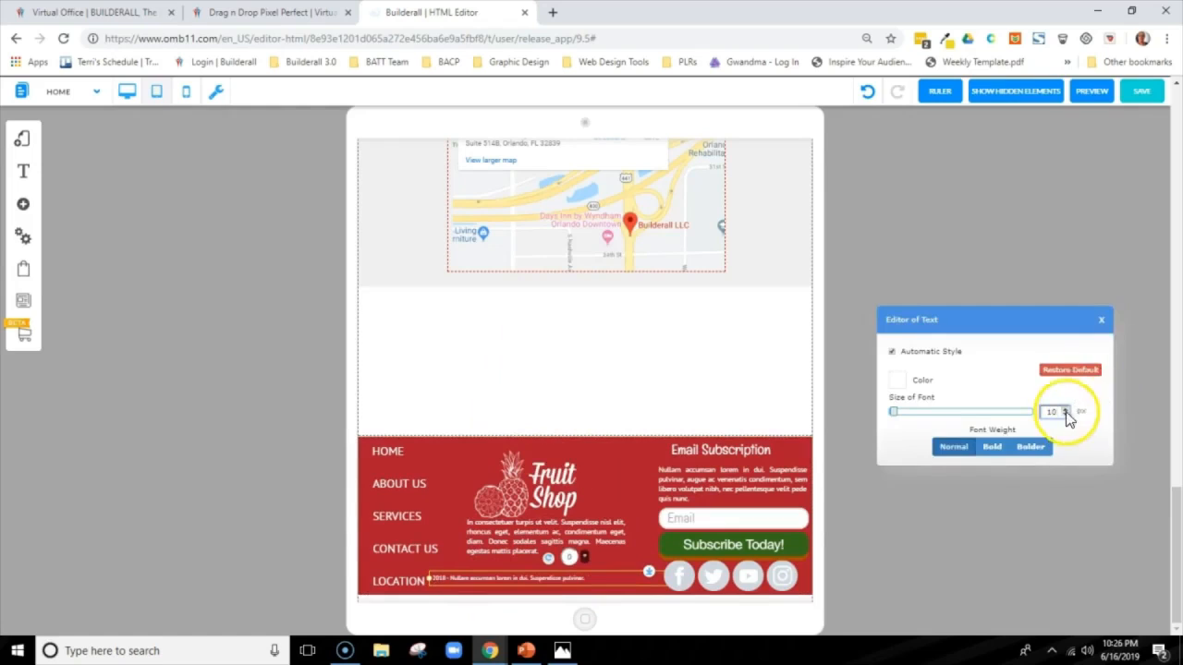
scroll(1067, 417, up, 1)
drag(560, 581, 593, 586)
Lower the "In consectetuer" paragraph to just above the copyright line and enlarge the footer logo to fill the space above it
click(591, 545)
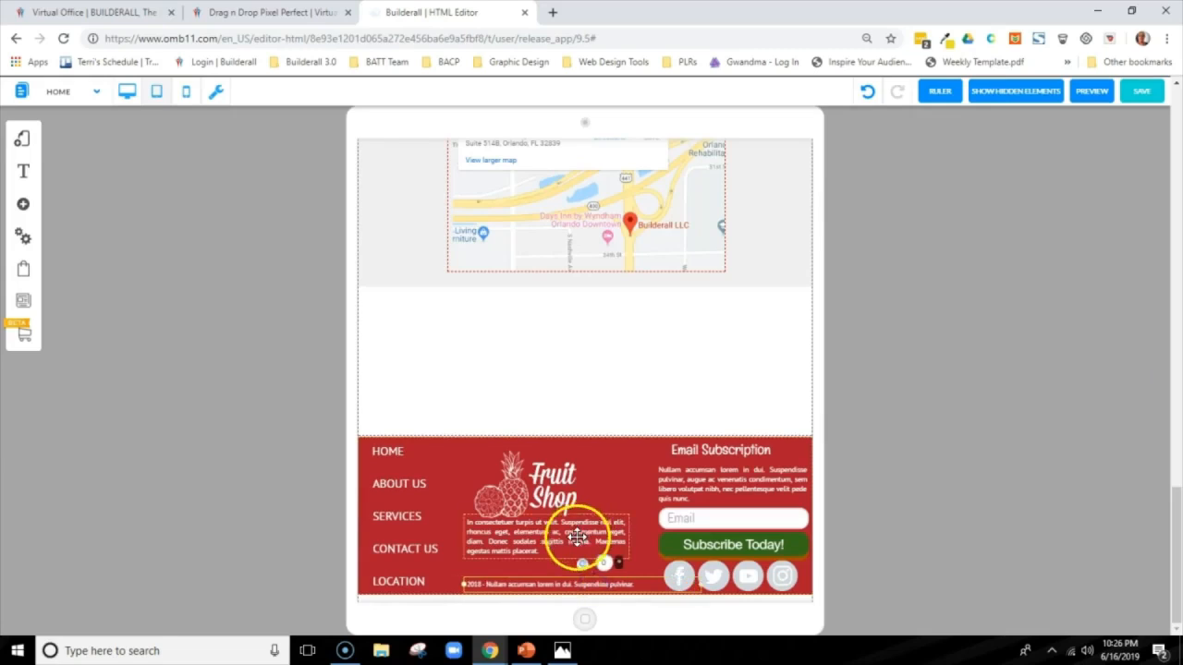
drag(578, 542, 578, 553)
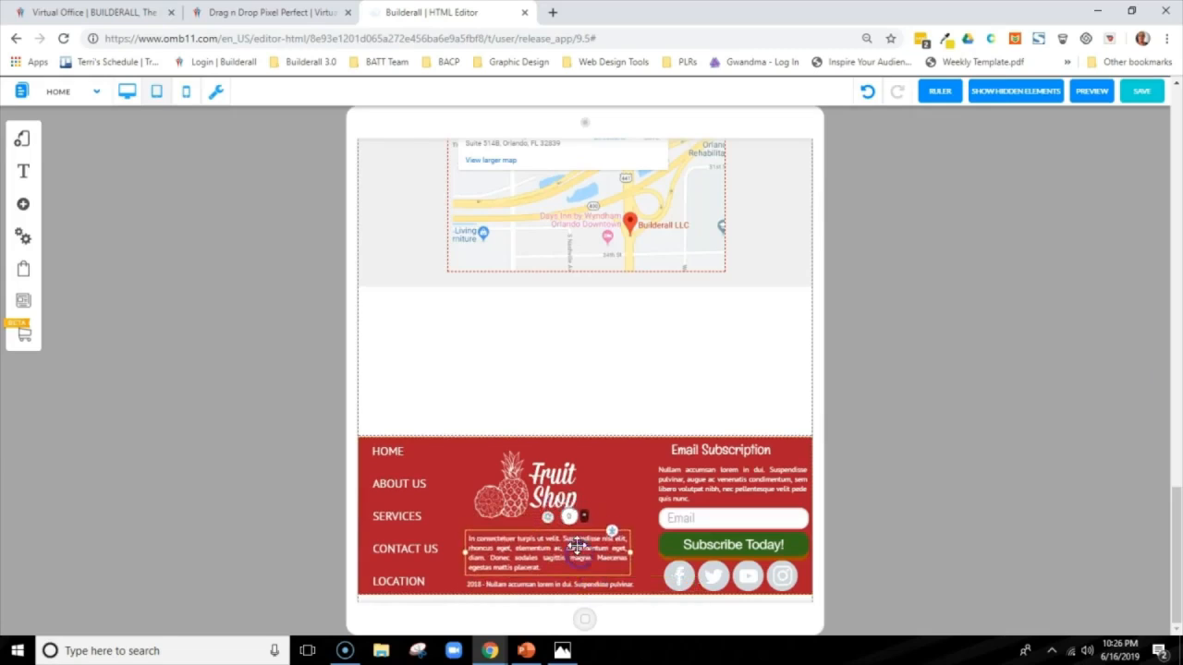
drag(561, 493, 602, 497)
drag(603, 492, 552, 493)
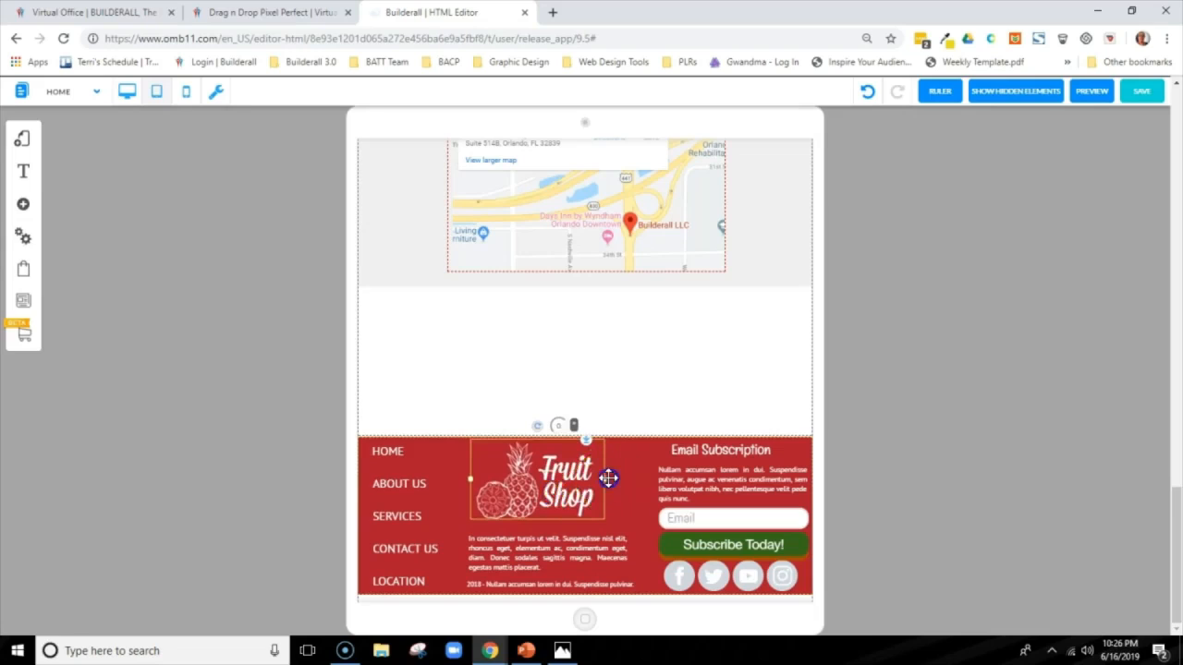
drag(611, 480, 626, 492)
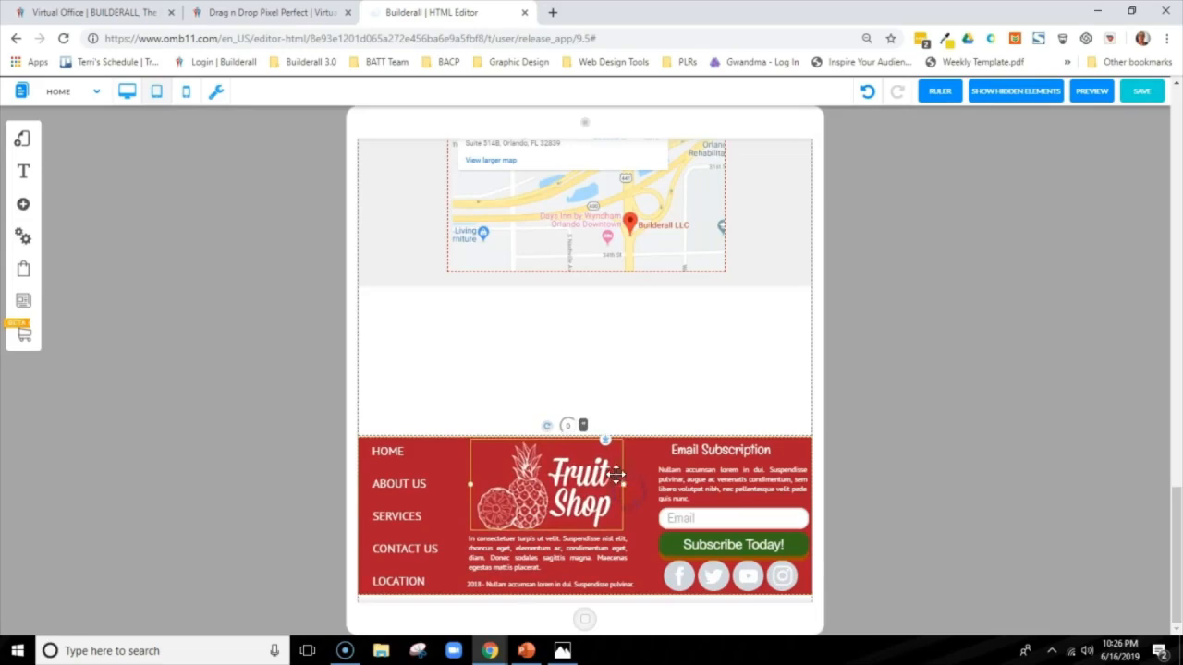
Reduce the footer social network bar's icon size to 40 px
click(714, 483)
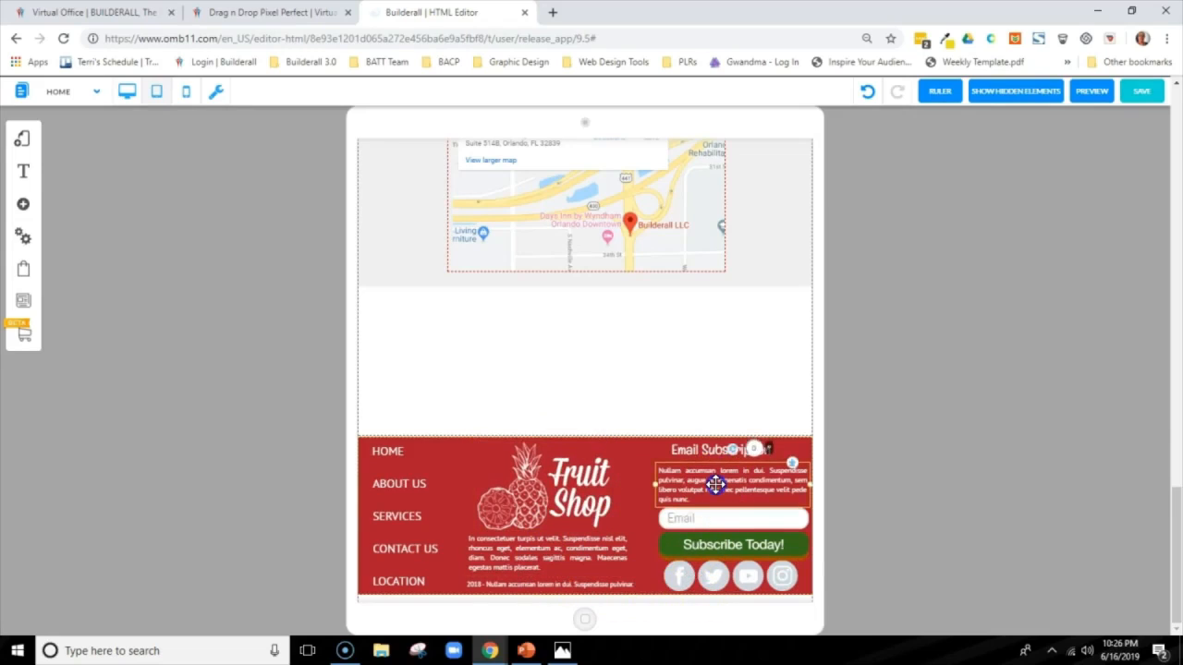
click(715, 573)
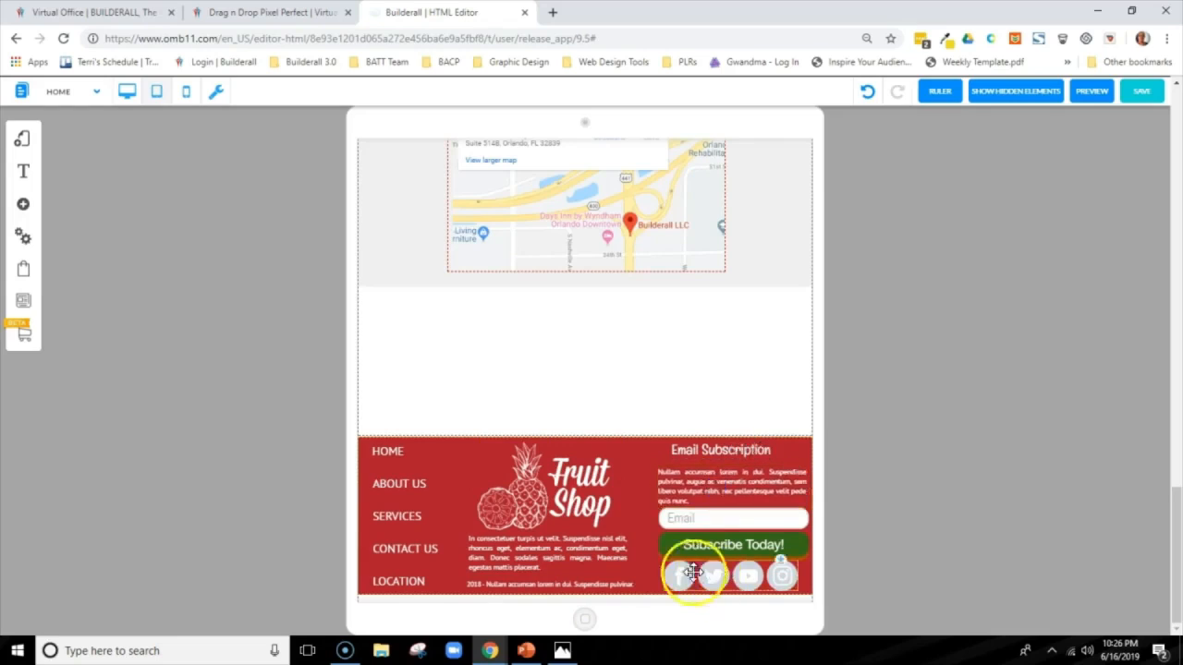
right_click(754, 578)
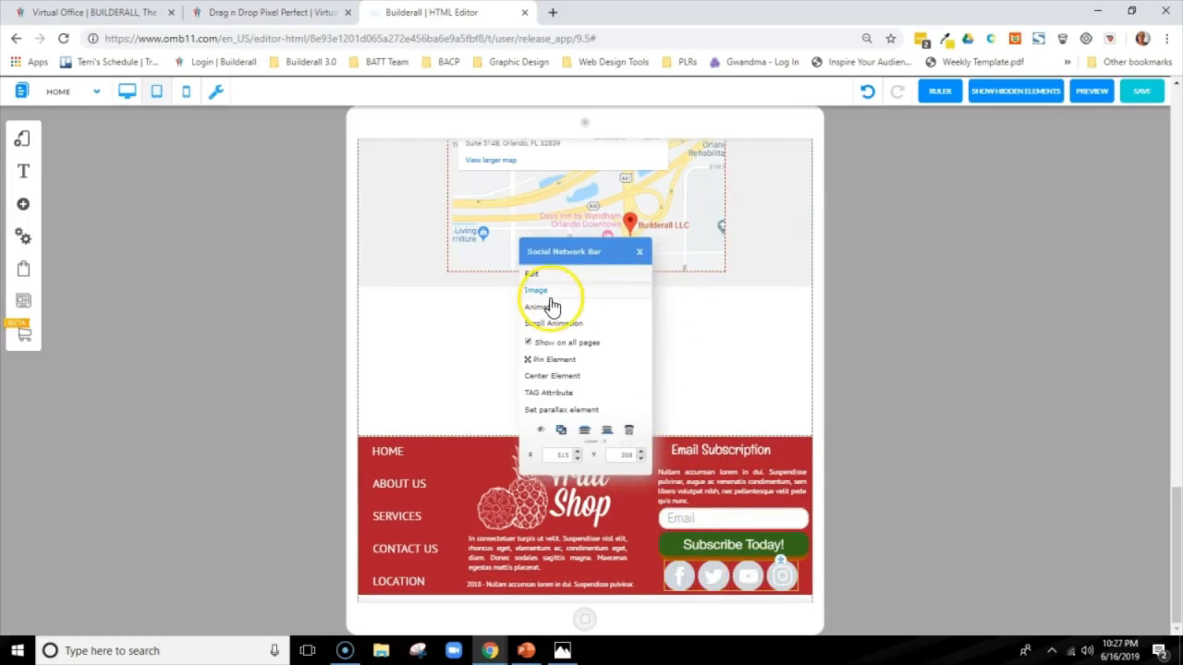
click(534, 274)
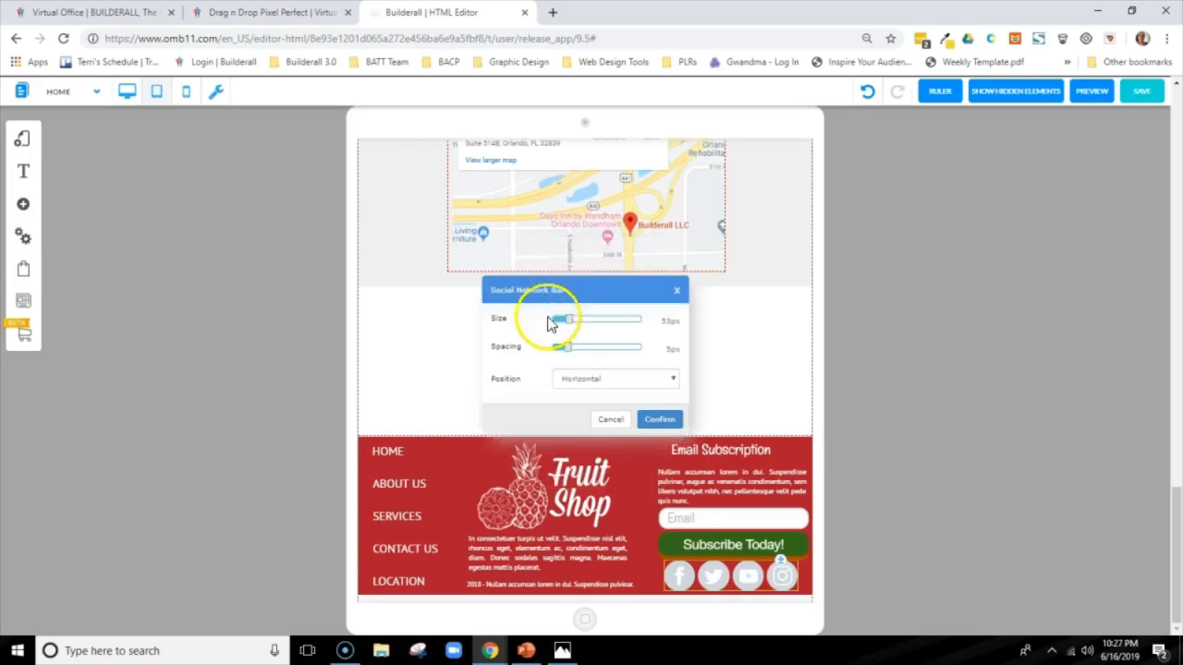
drag(573, 325, 562, 324)
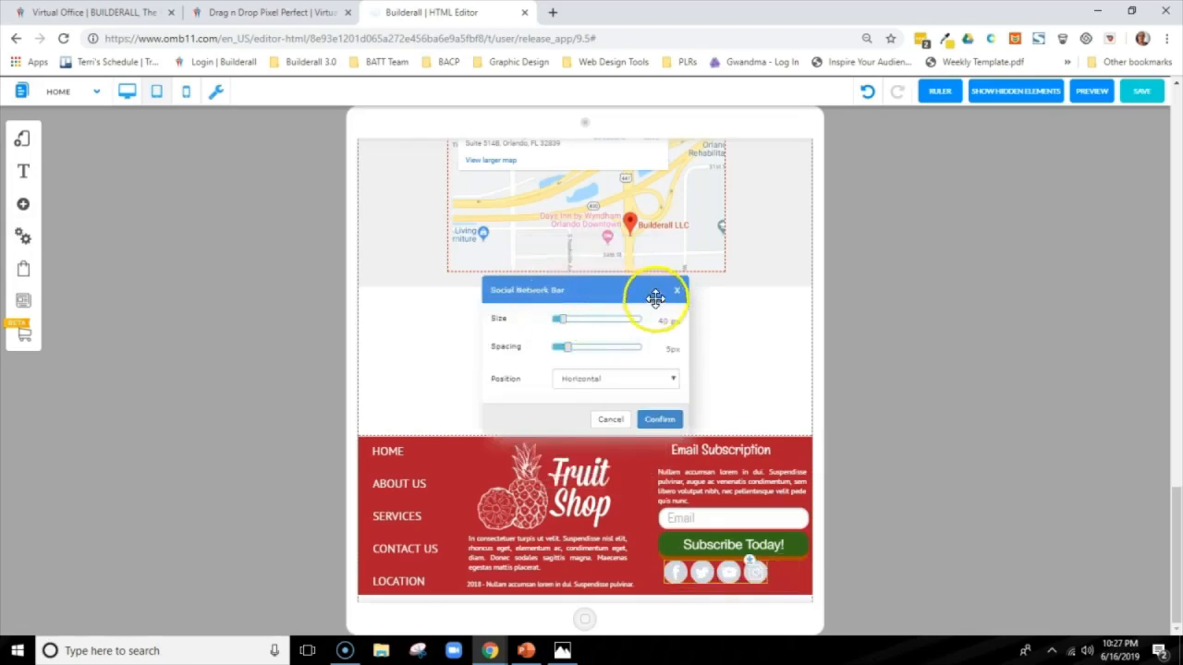
click(650, 423)
Center the social icons below the Subscribe Today! button and realign the email form, its paragraph and the Email Subscription heading above them
drag(747, 576, 764, 586)
drag(752, 521, 730, 497)
drag(748, 442, 757, 449)
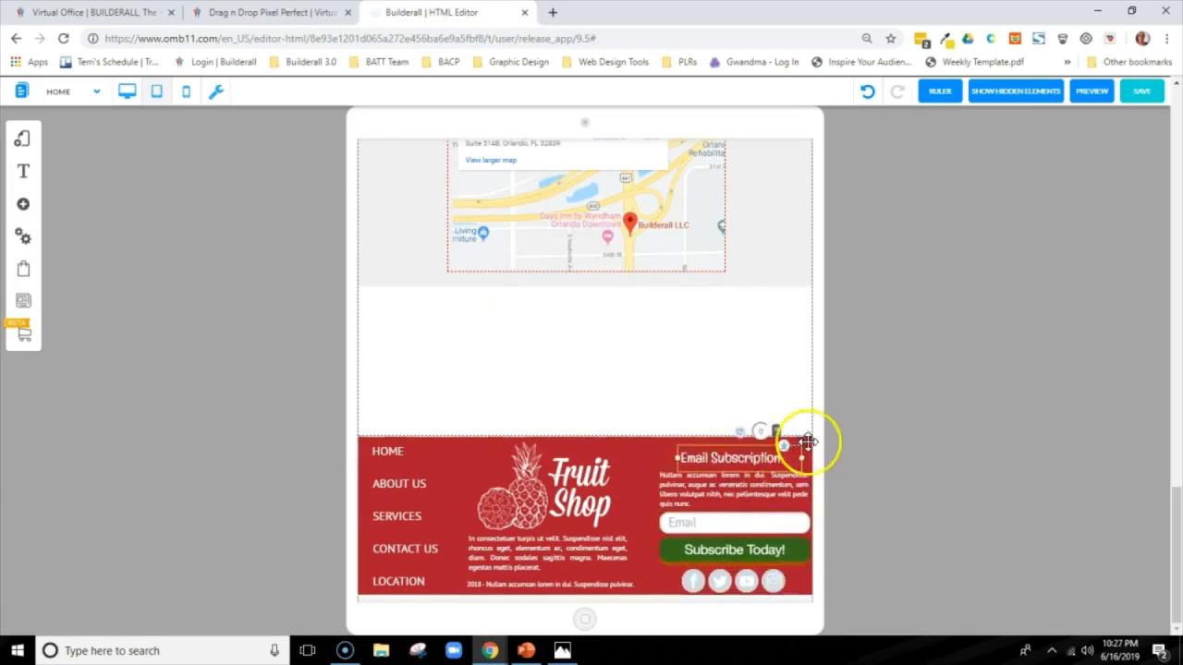
click(874, 457)
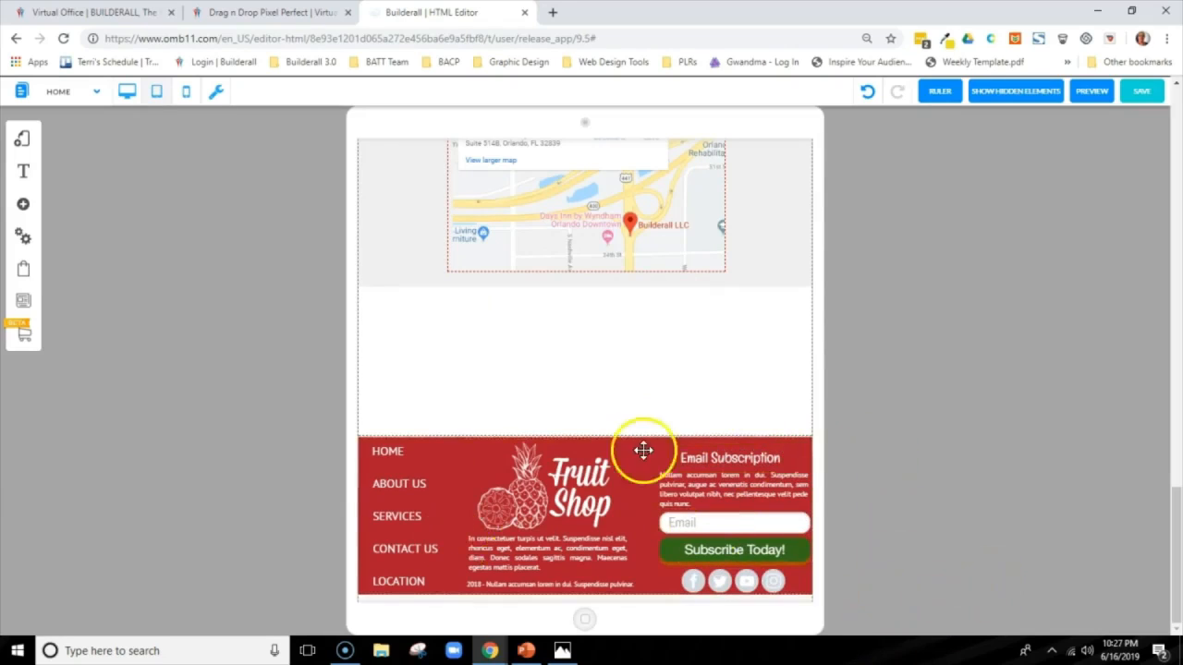
click(748, 455)
drag(749, 458, 751, 451)
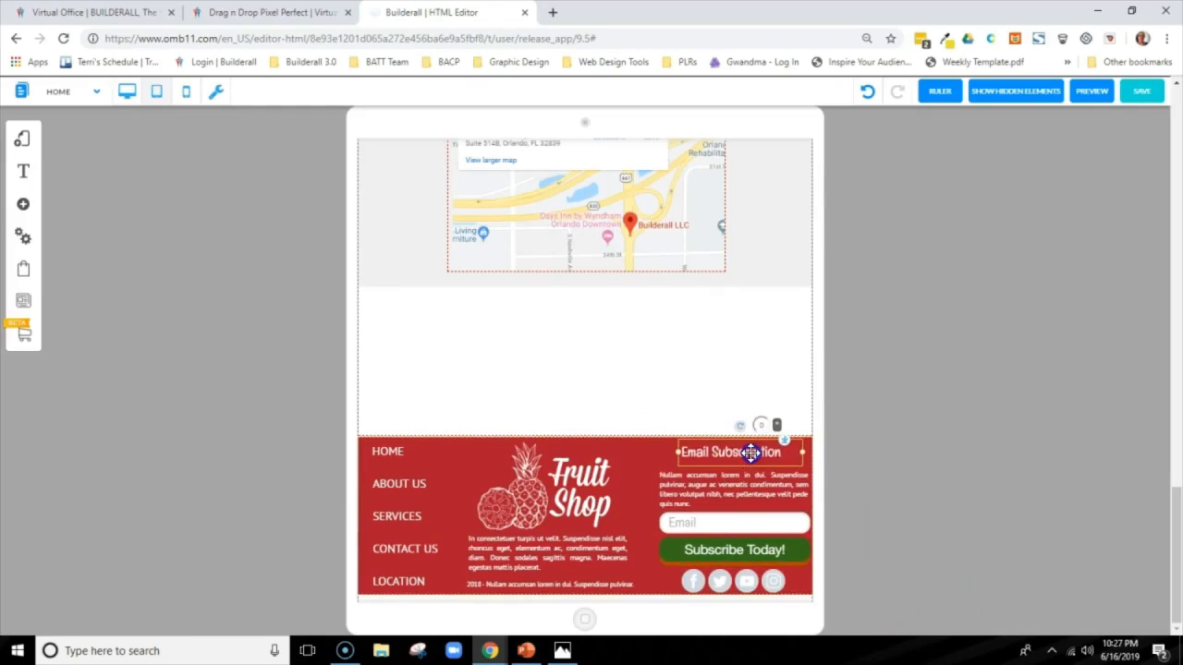
Set the "Nullam accumsan" paragraph's font size to 11 px, and move it and the Email Subscription heading down closer to the email field
click(730, 492)
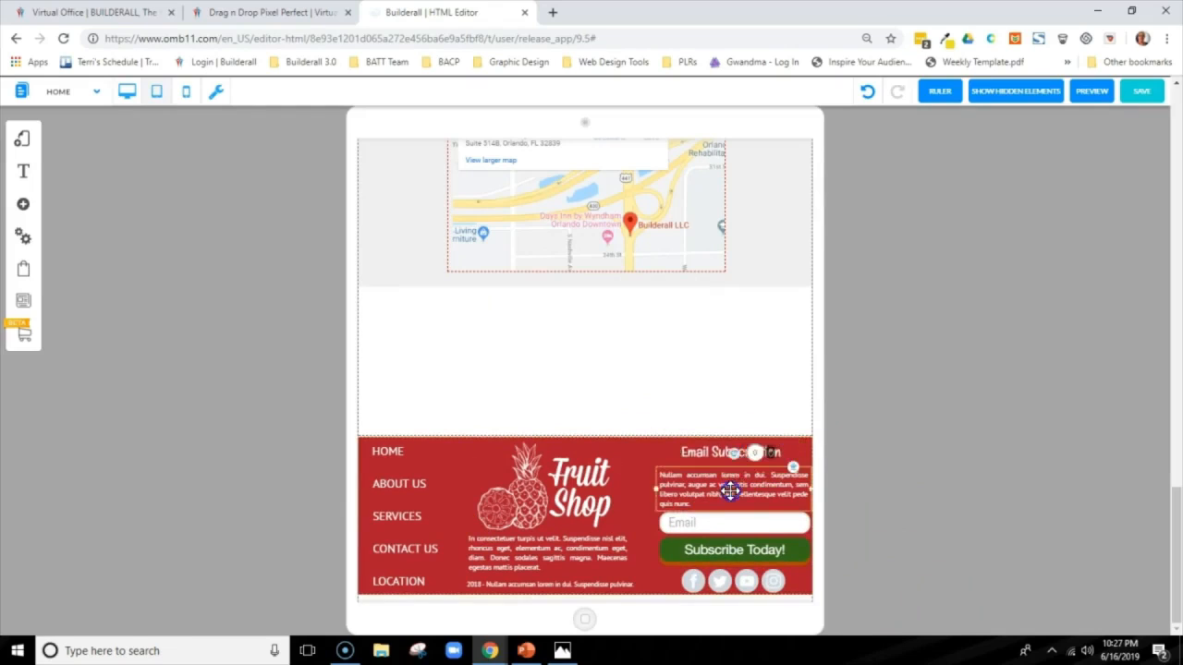
drag(730, 492, 731, 489)
right_click(730, 490)
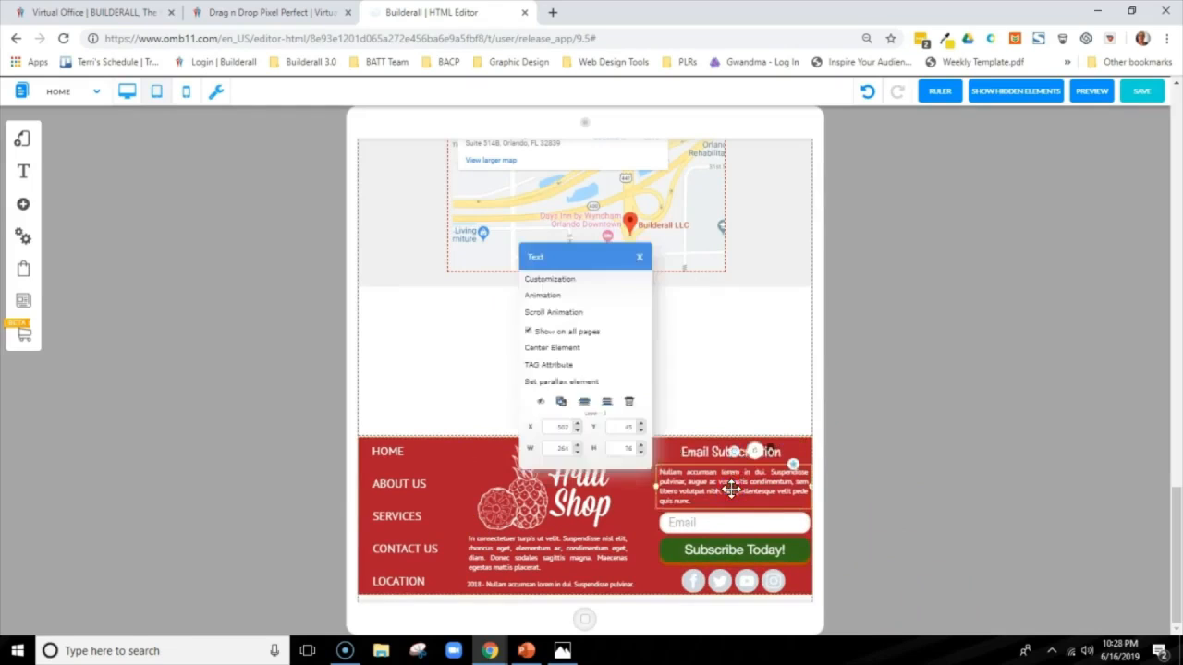
click(572, 279)
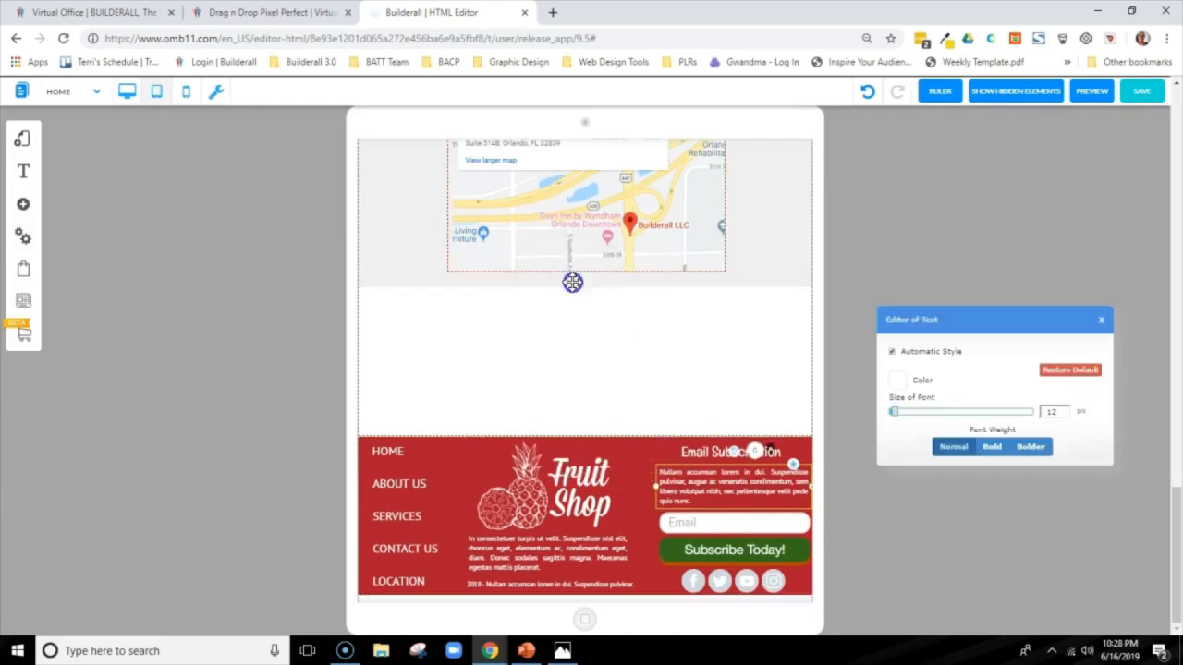
click(1065, 416)
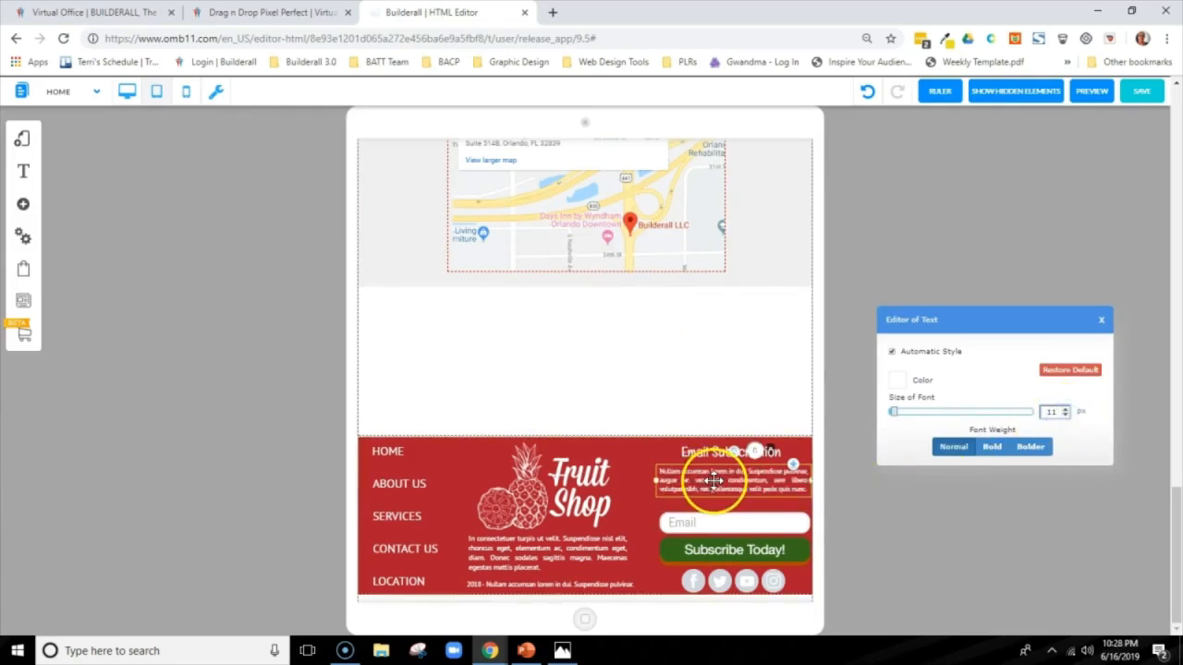
click(1100, 319)
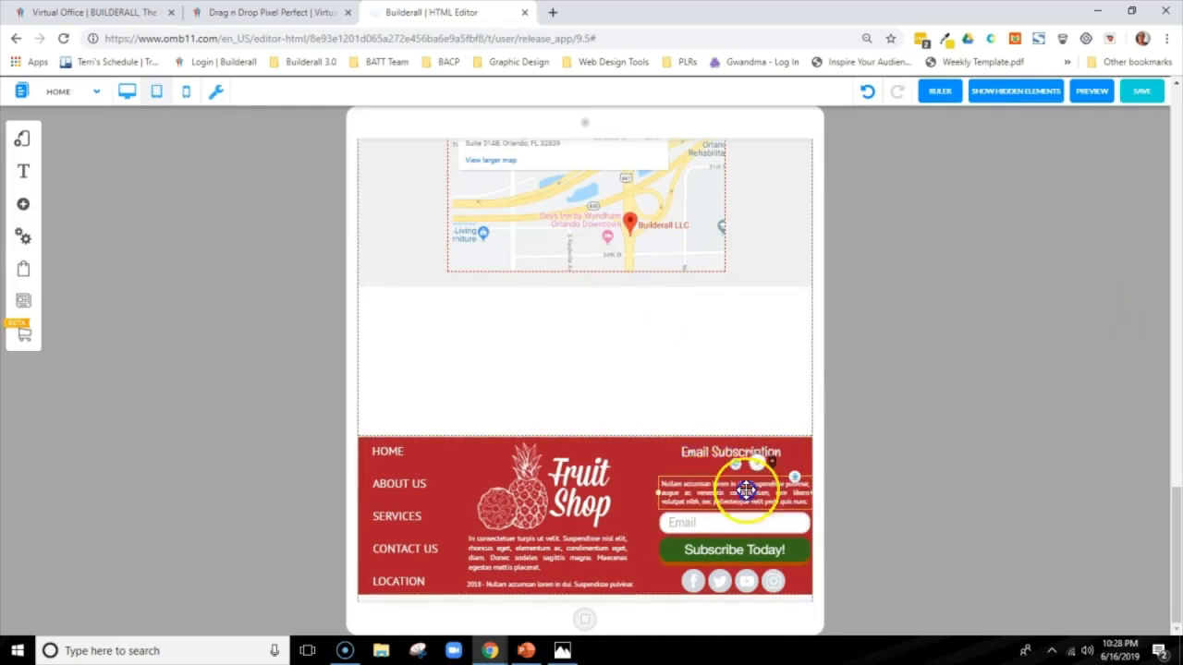
click(1069, 433)
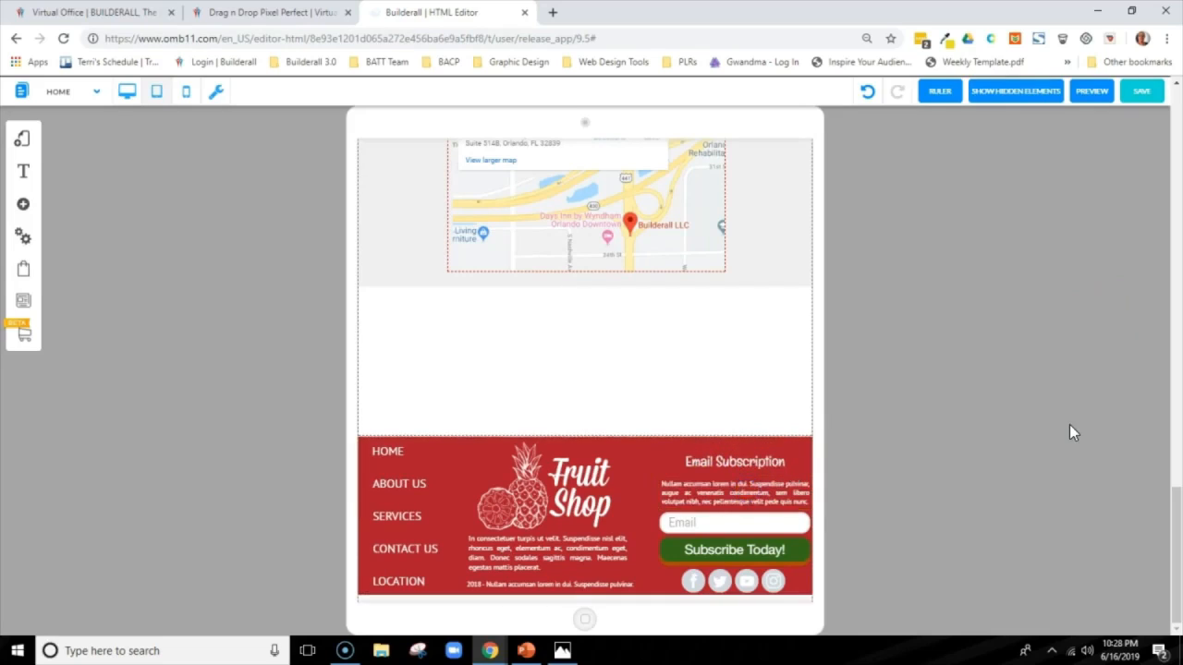
Check the footer in the desktop layout and return to the tablet layout
click(127, 91)
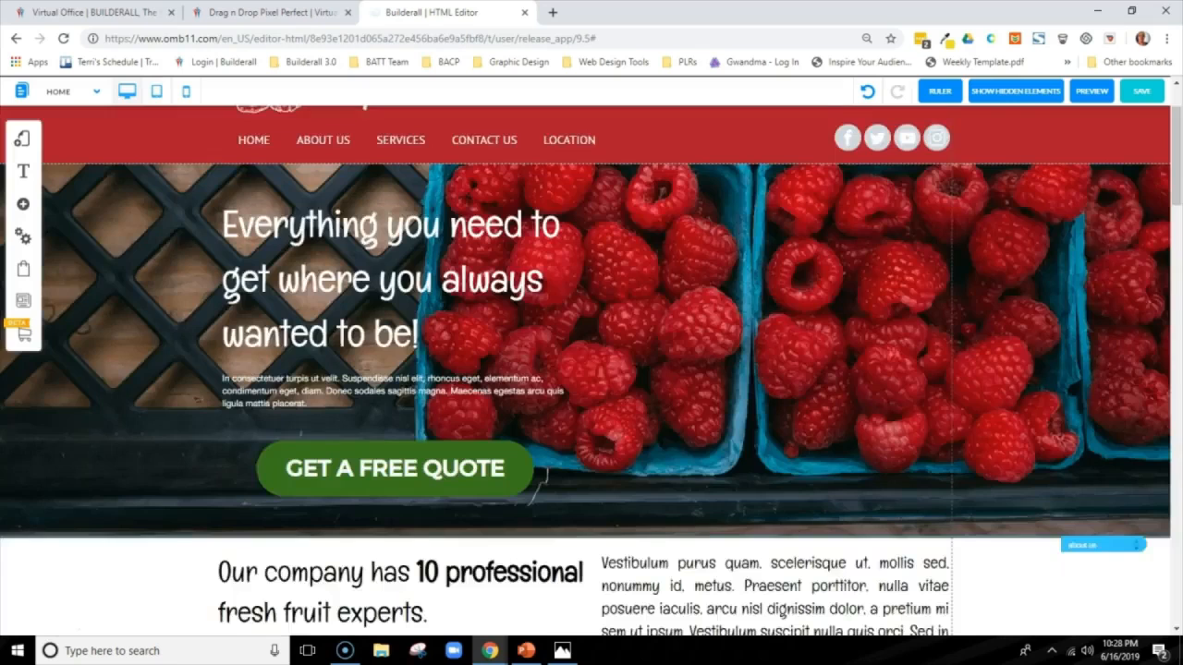
drag(1174, 190, 1166, 545)
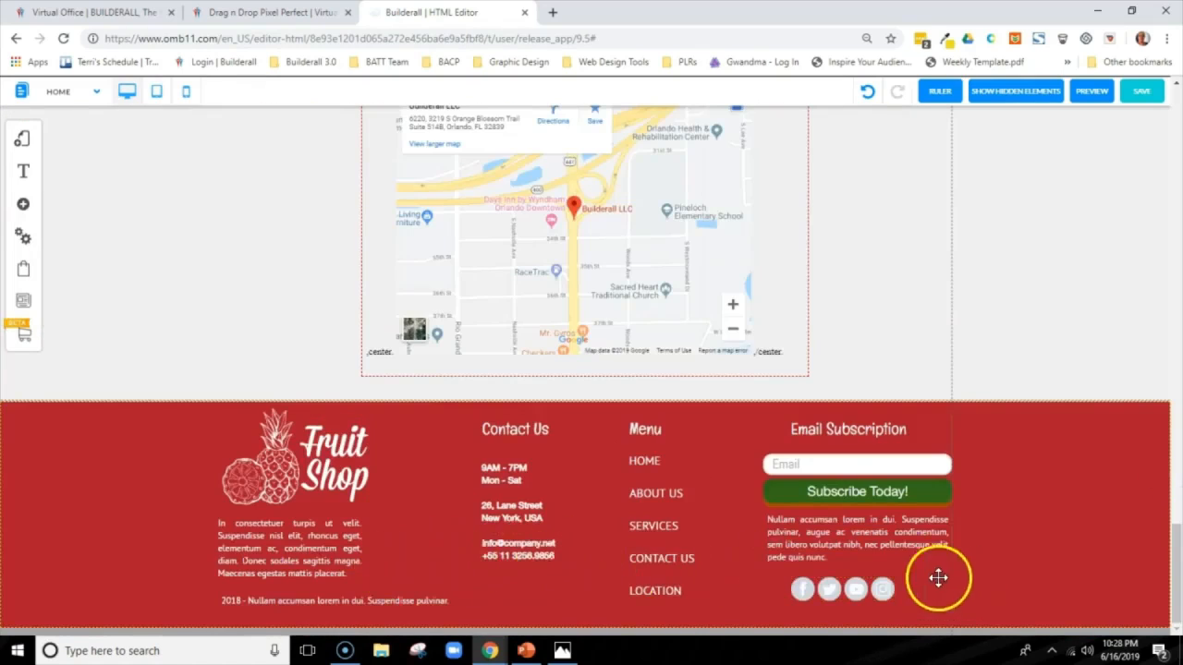
click(156, 91)
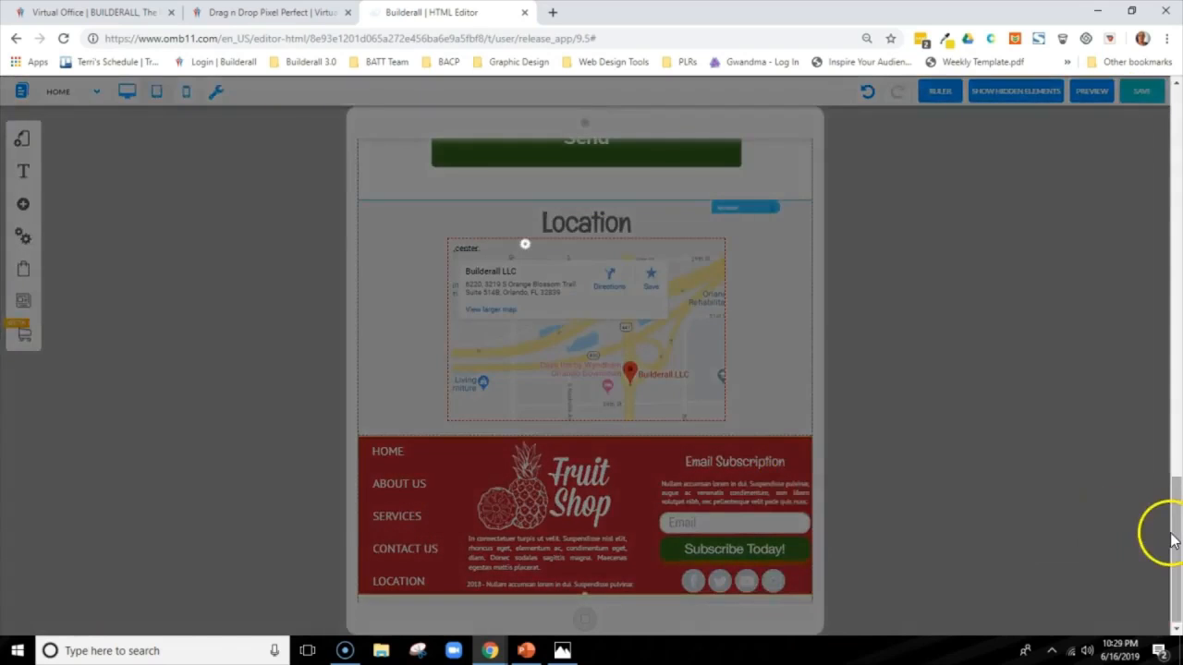
Preview the tablet version of the page from the top, and return to editing
drag(1172, 540, 1176, 129)
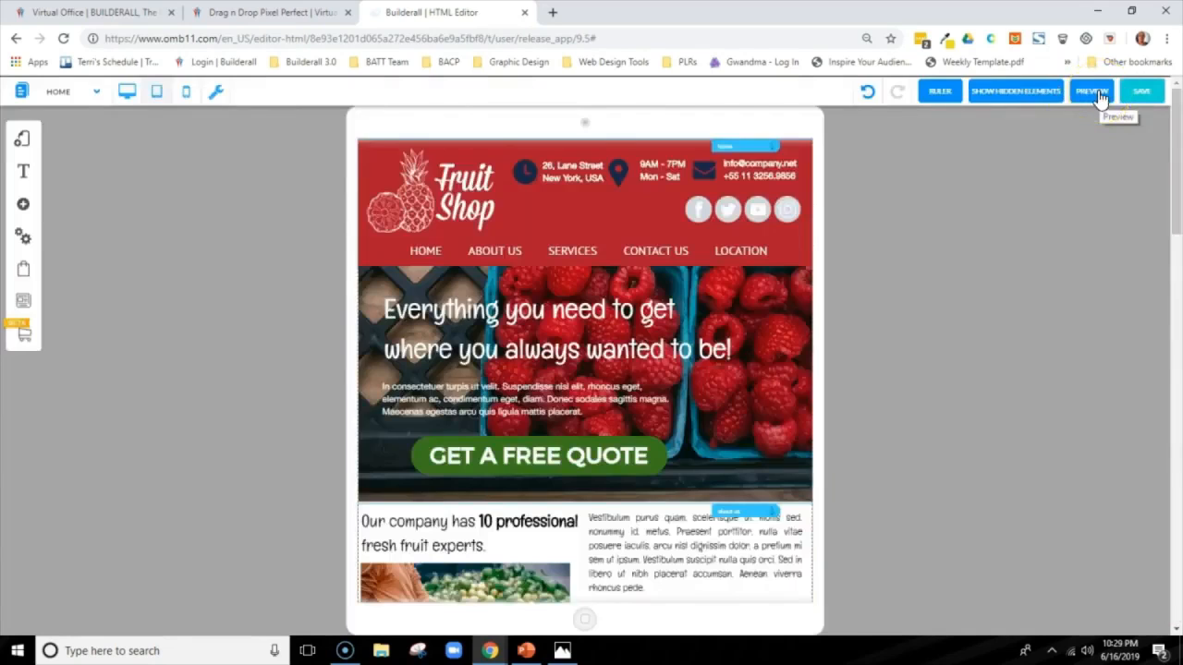
click(1097, 94)
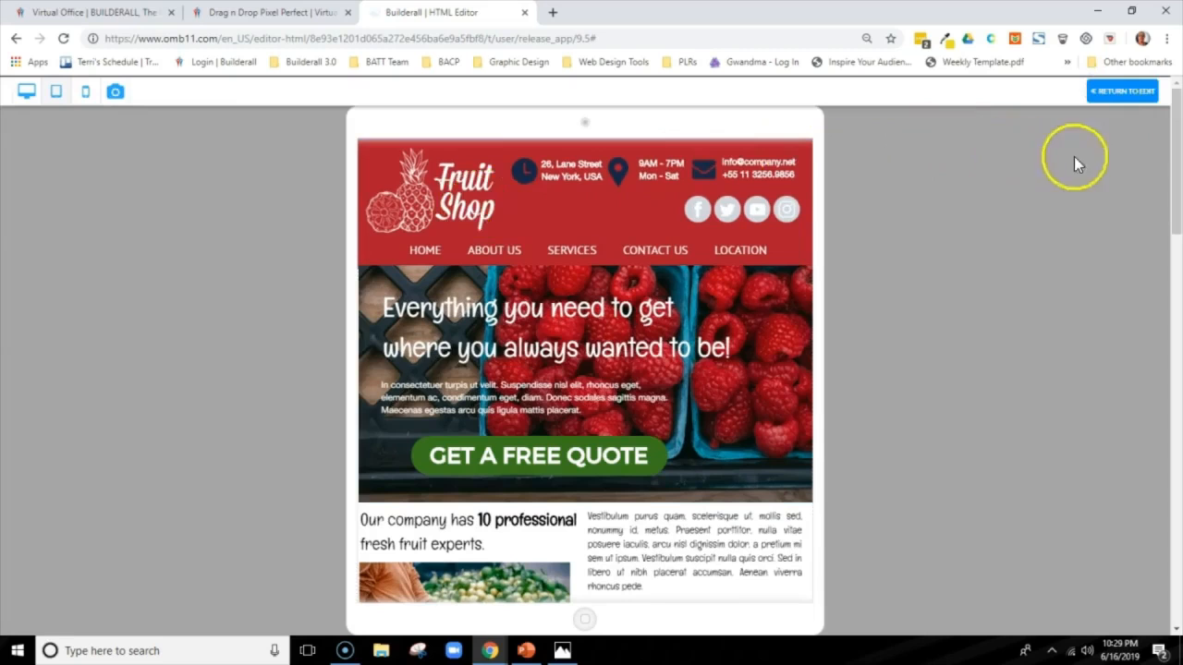
mouse_move(1176, 114)
mouse_down()
mouse_move(1168, 533)
mouse_move(1173, 109)
mouse_up()
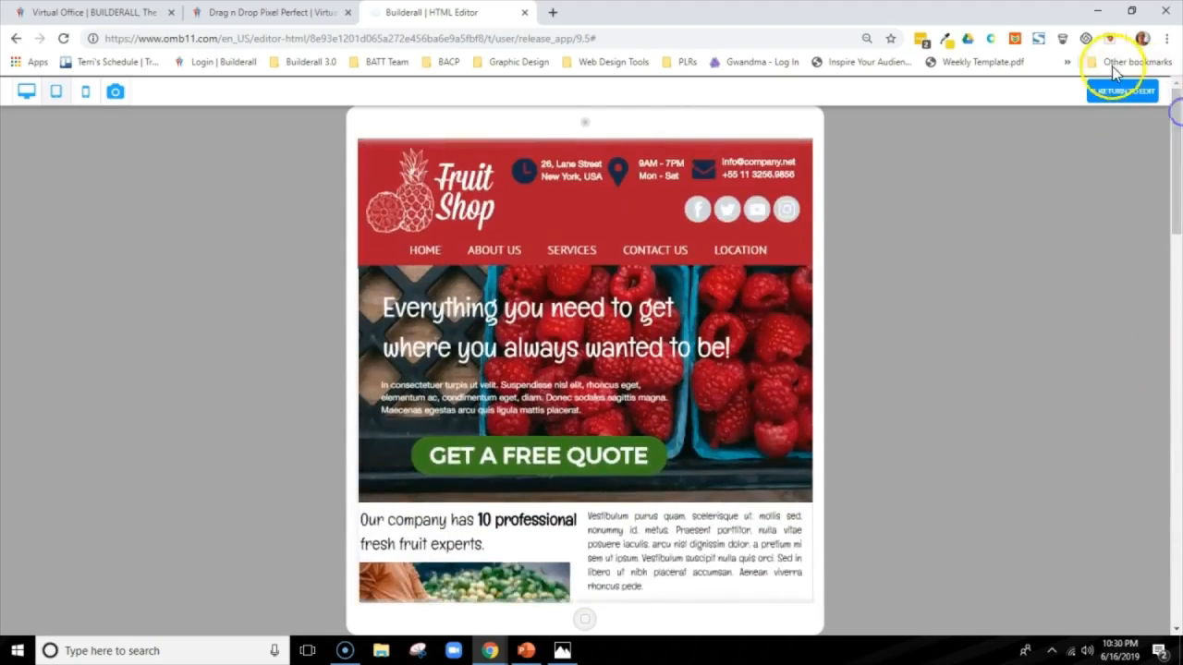
click(1104, 91)
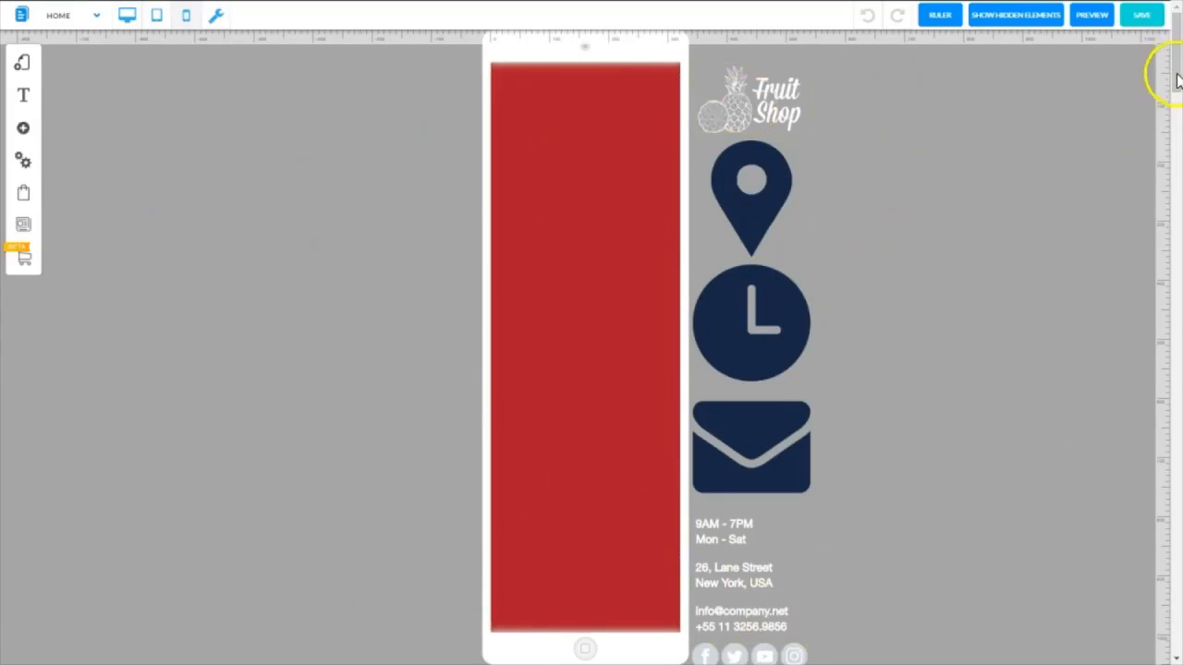
Place the Fruit Shop logo centered at the top of the red header in the mobile layout
drag(1177, 74, 1176, 48)
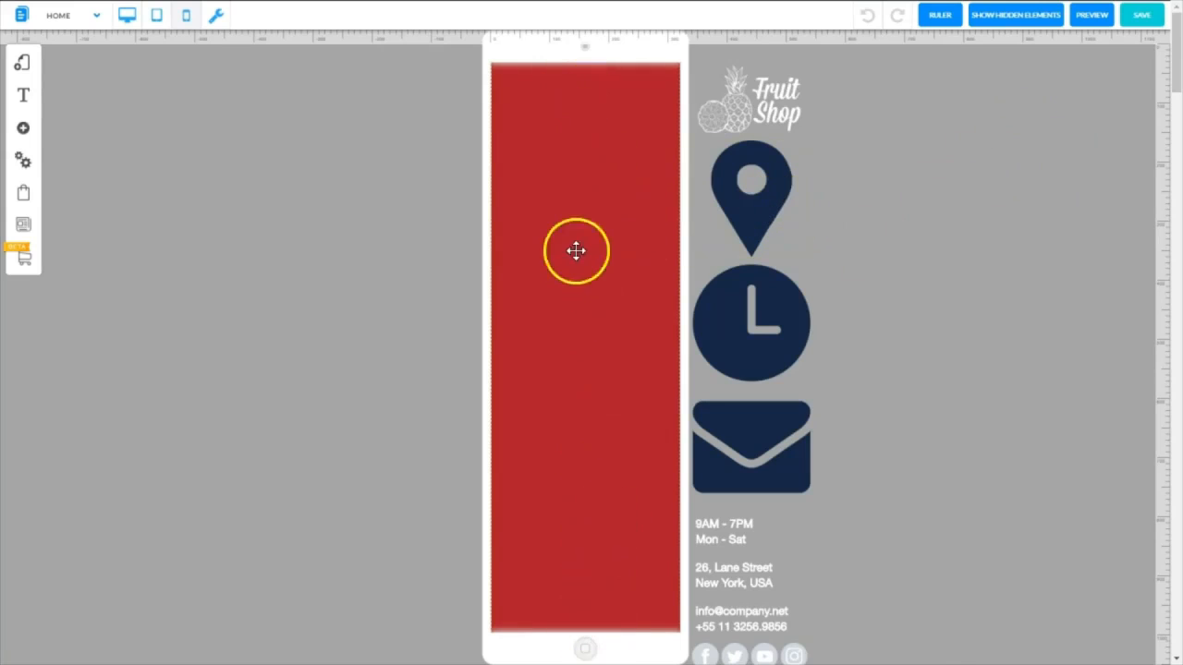
click(1175, 116)
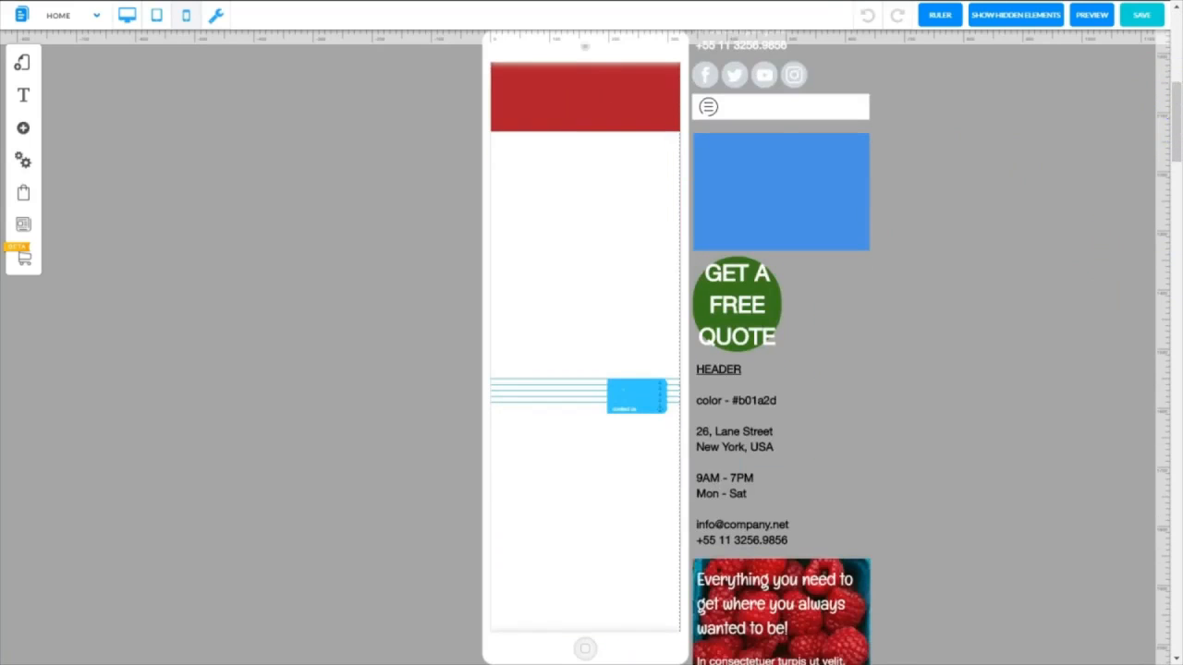
scroll(1064, 131, up, 4)
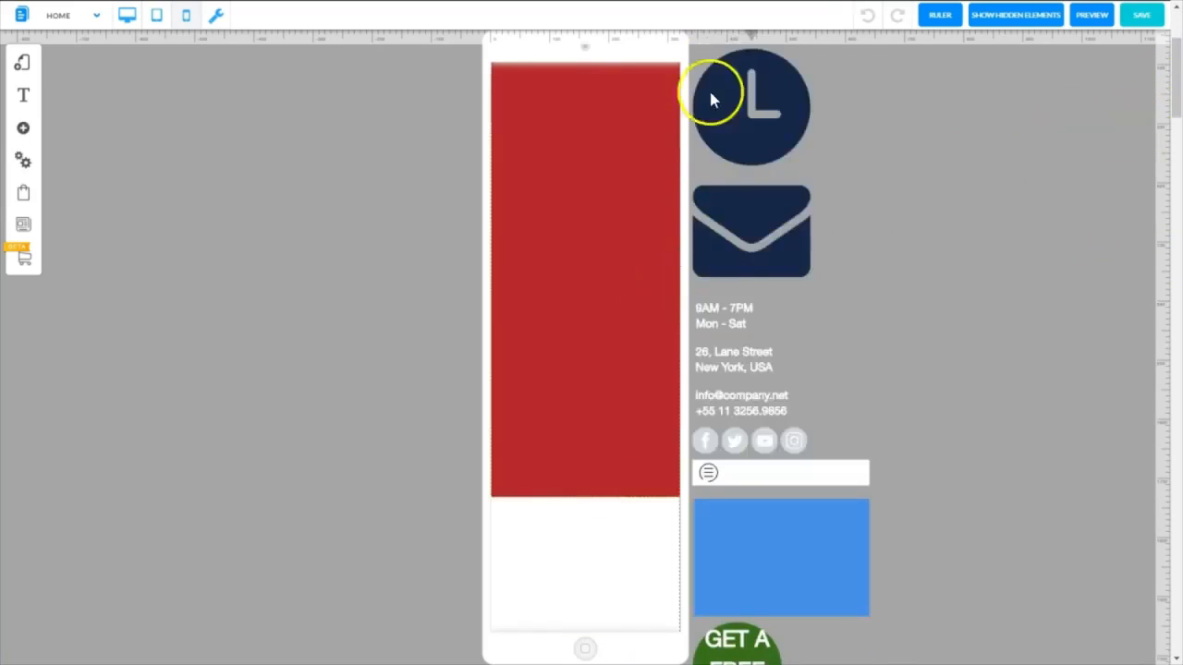
drag(1175, 62, 1168, 29)
click(767, 103)
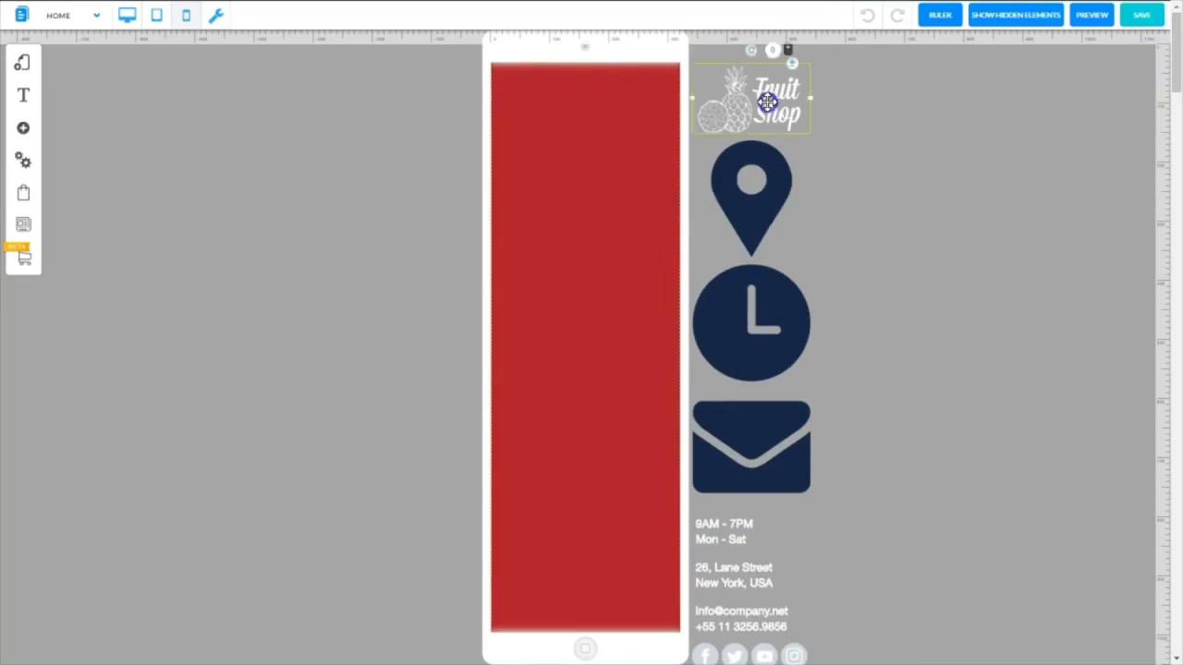
drag(767, 102, 604, 102)
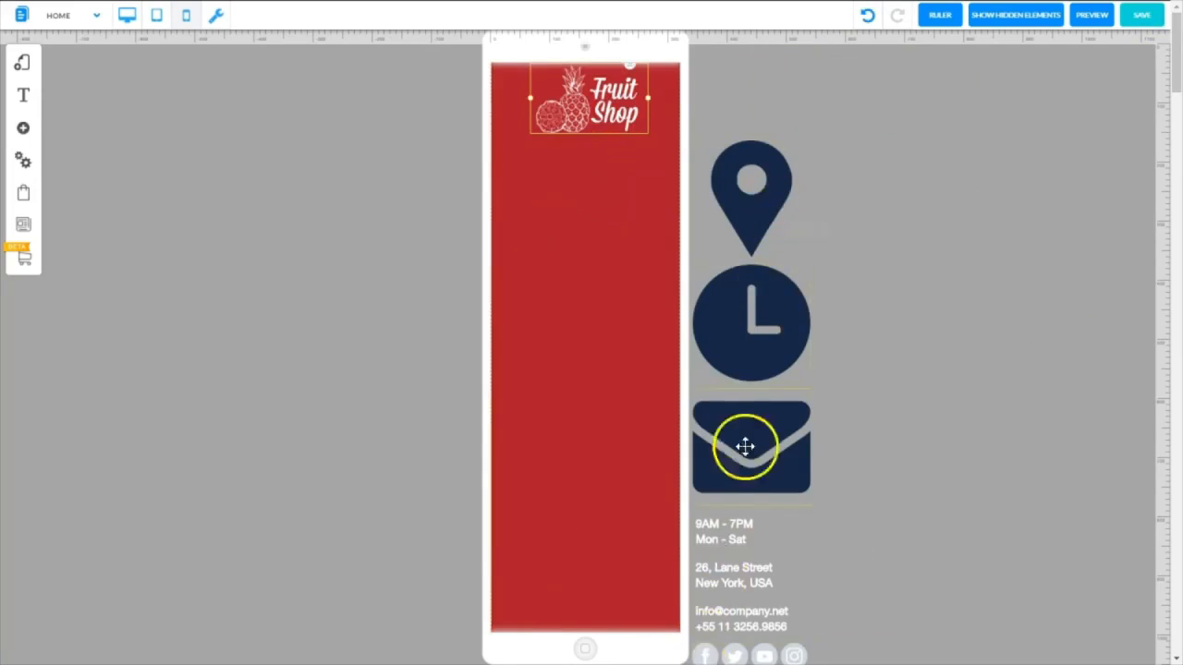
Hide the location pin, clock and envelope icons on the mobile layout
click(757, 170)
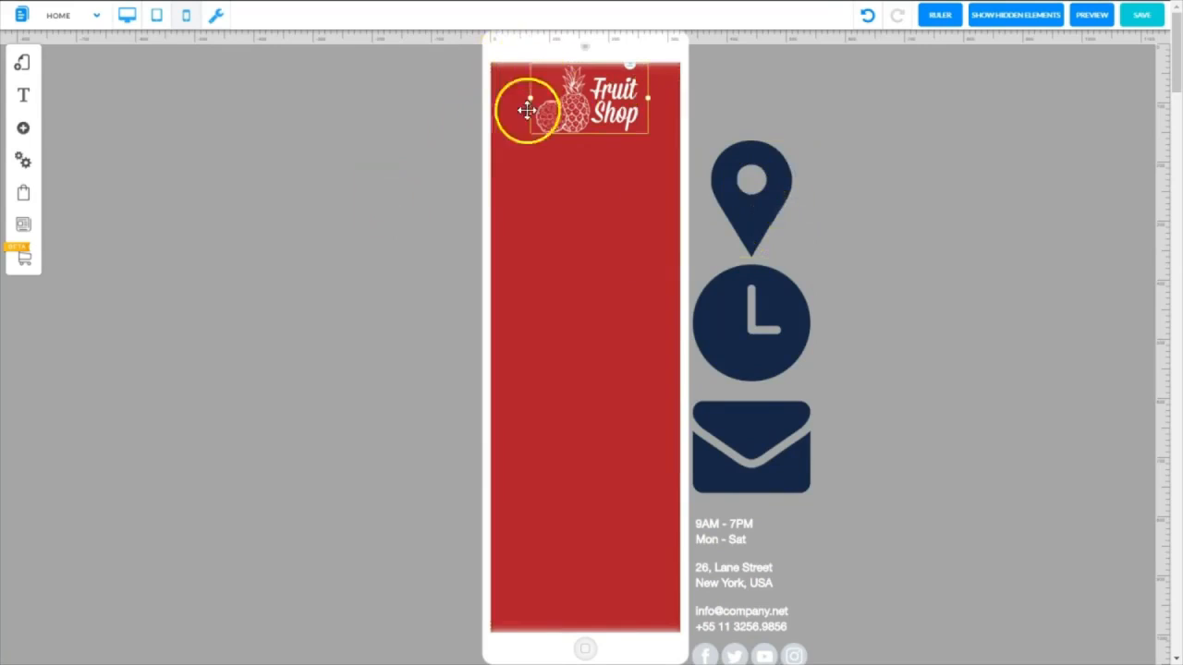
click(780, 186)
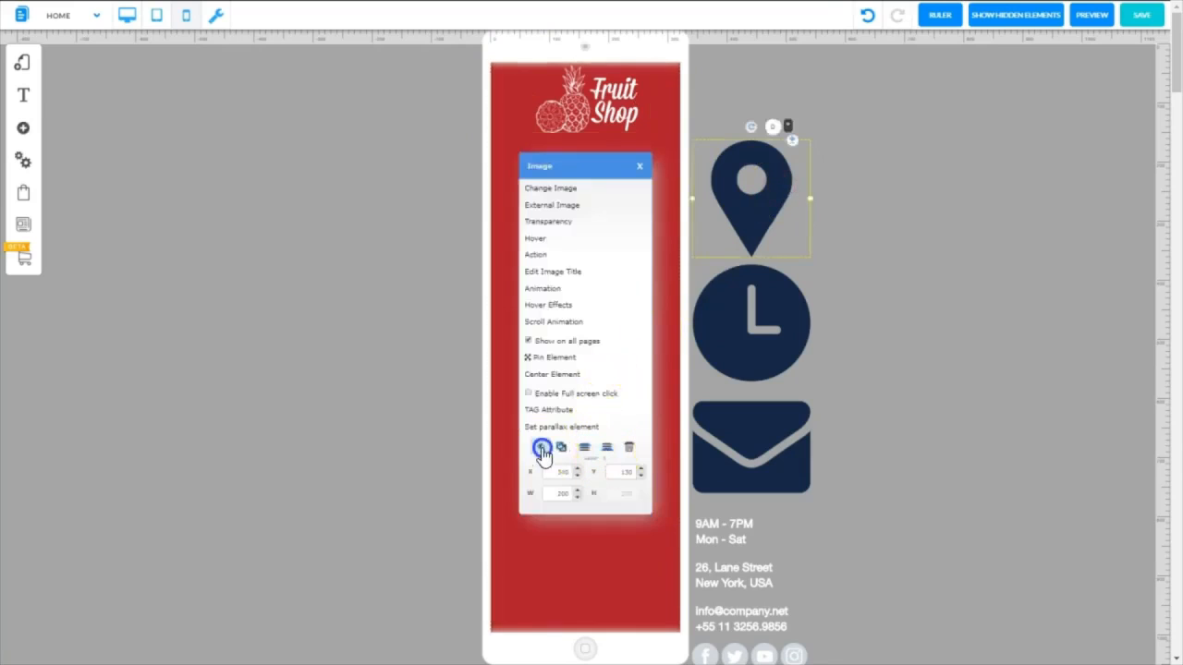
click(542, 448)
click(722, 323)
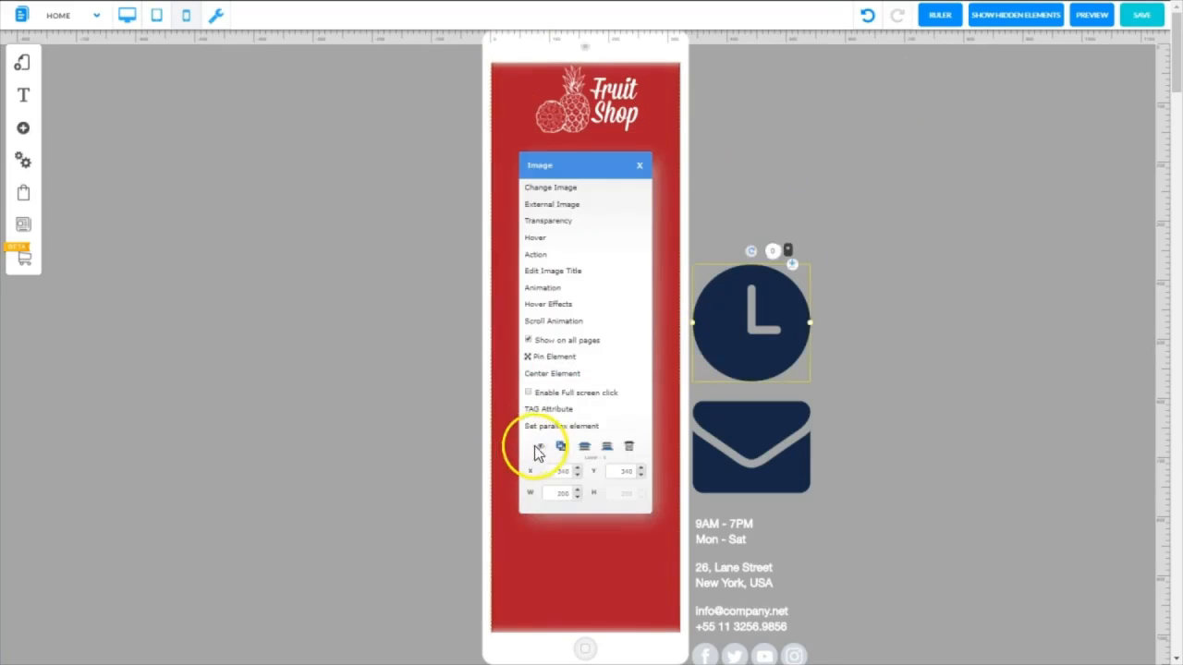
click(541, 448)
click(707, 423)
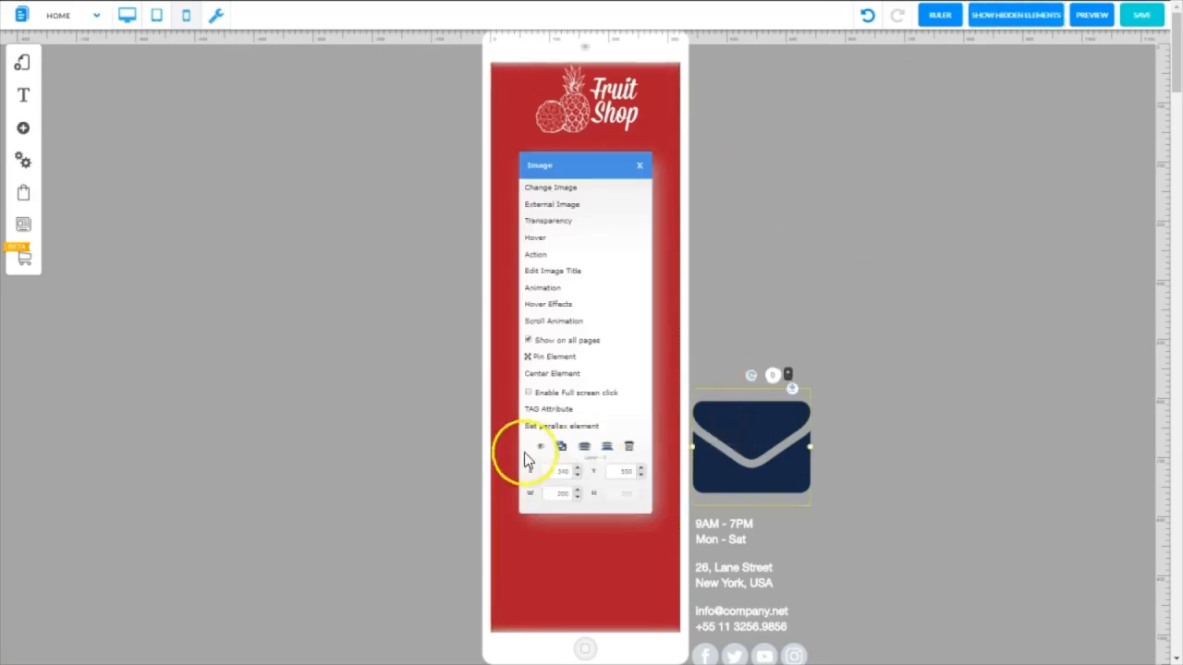
click(541, 448)
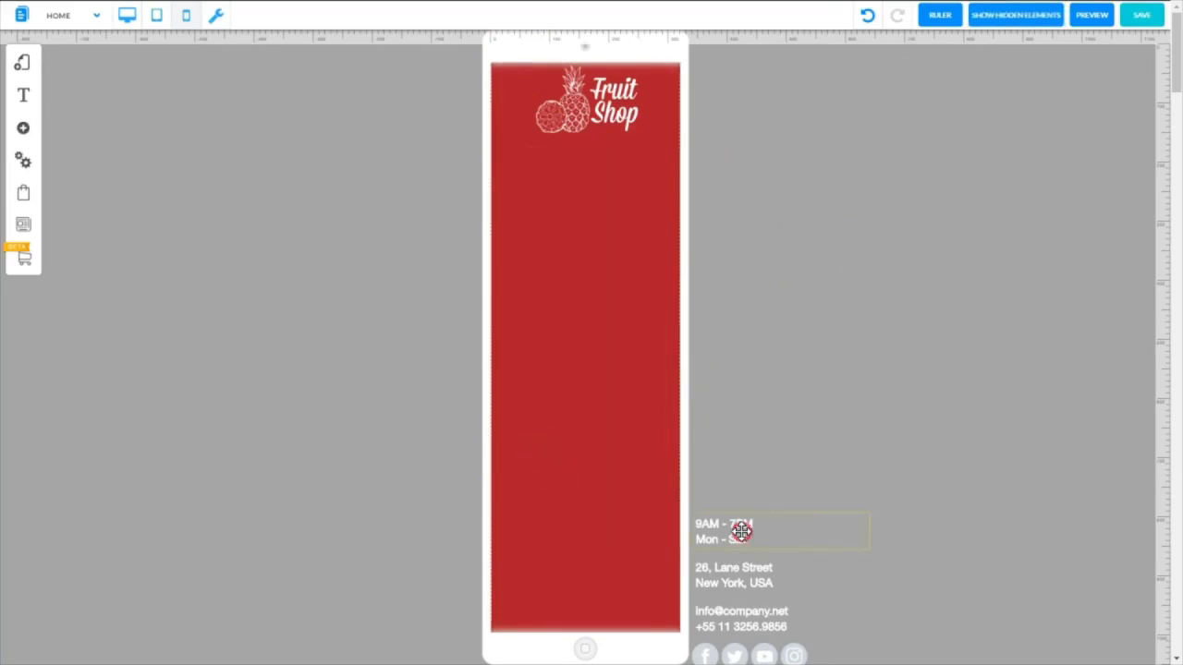
Hide the opening hours, street address and contact details texts beside the header on the mobile layout
click(741, 531)
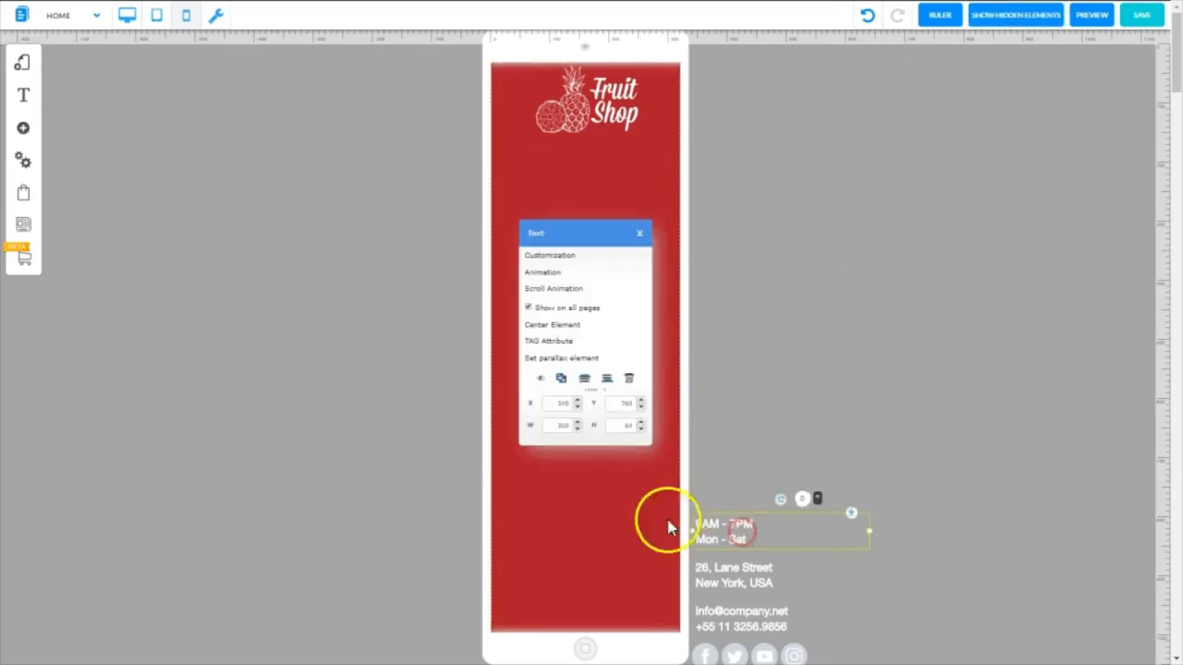
click(541, 382)
click(718, 569)
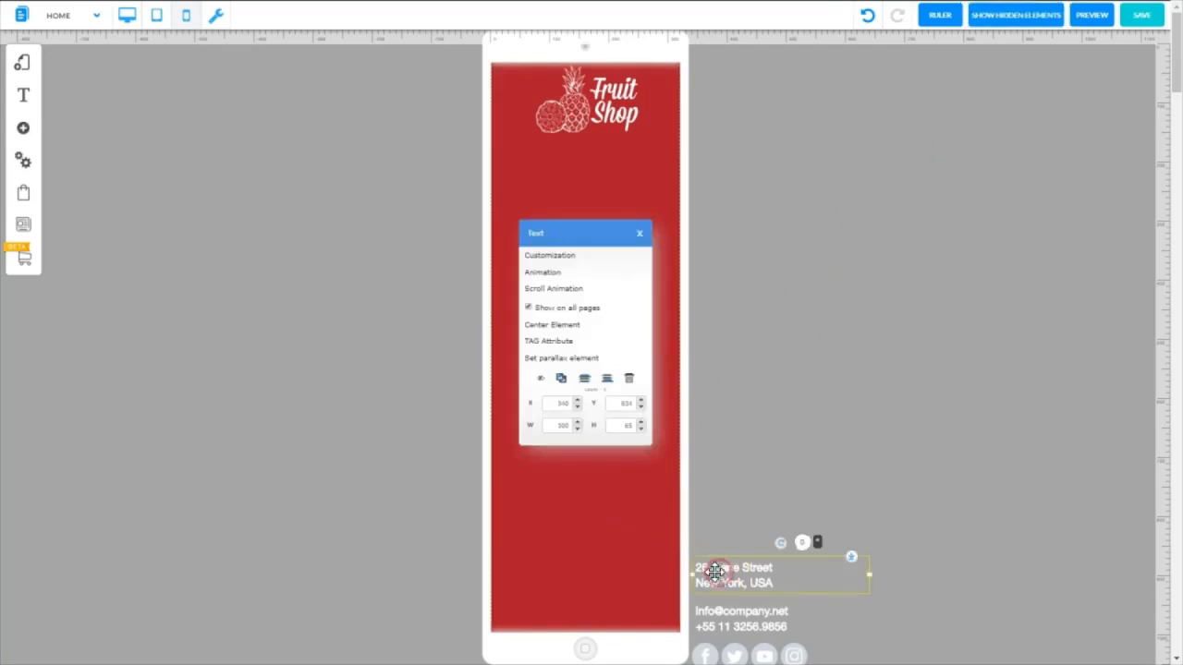
click(543, 383)
click(721, 613)
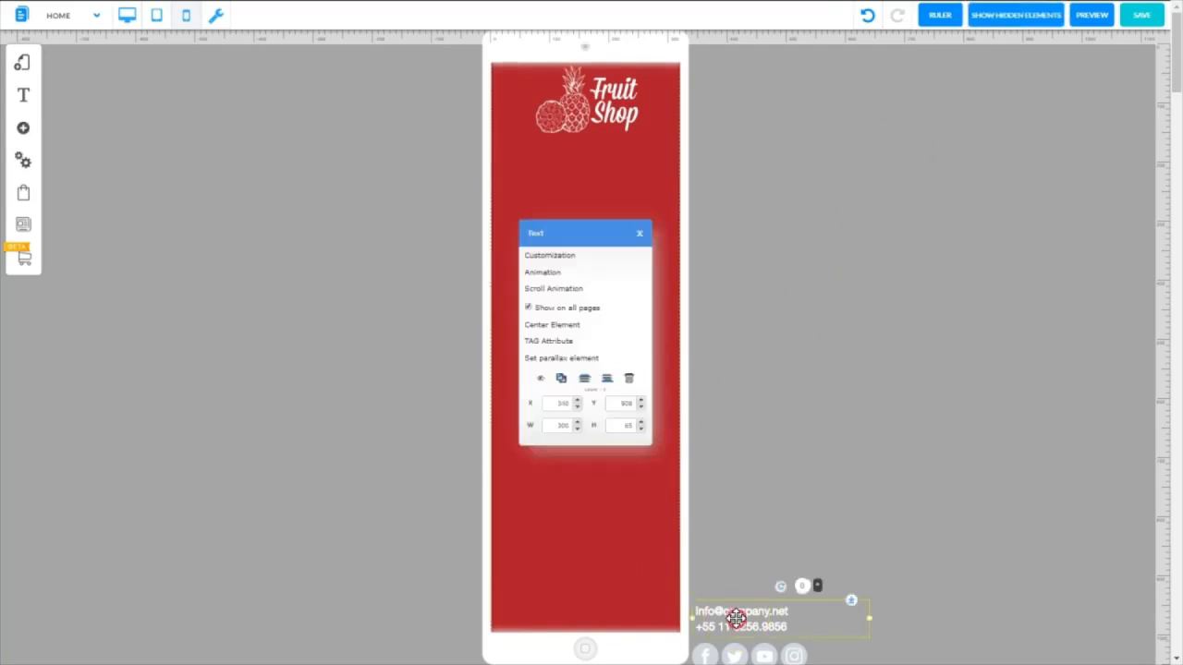
click(541, 383)
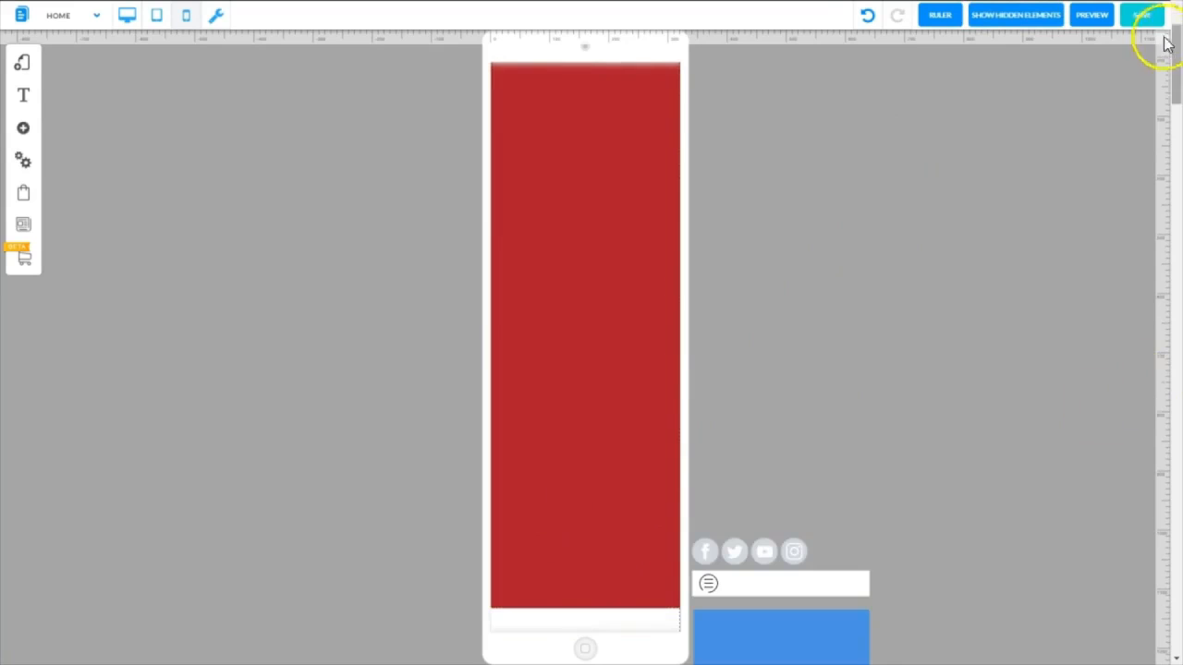
Shorten the red header slightly and move the social network bar and the white burger menu bar up beside it
drag(1173, 38, 1172, 73)
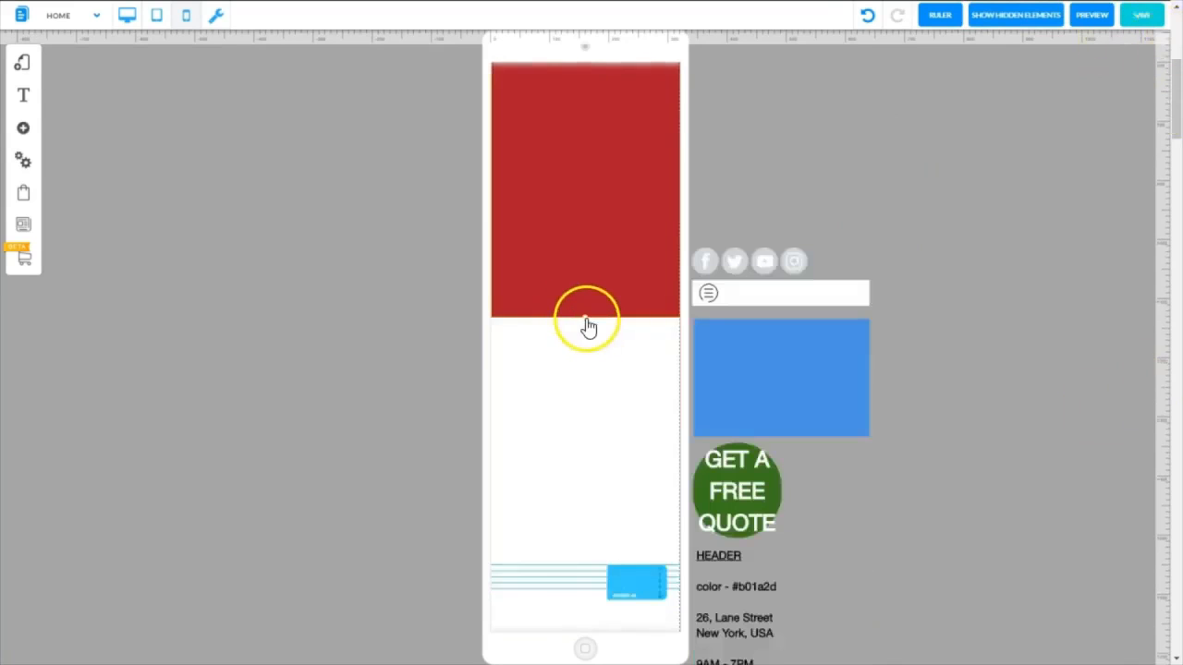
drag(588, 325, 597, 264)
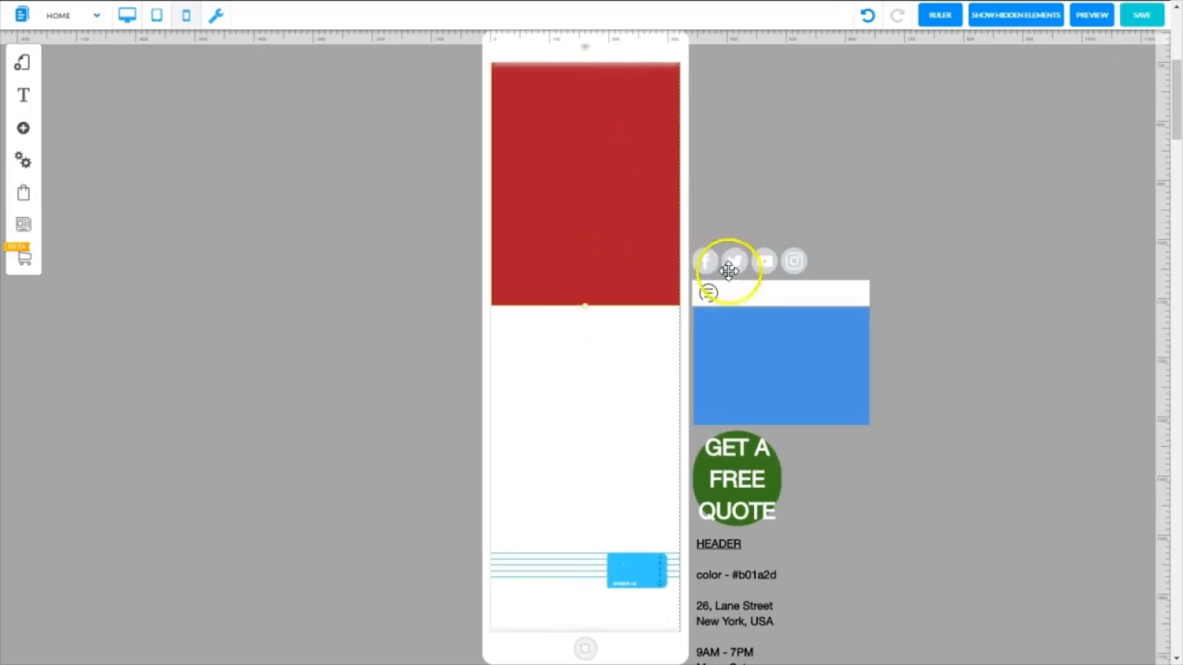
drag(753, 262, 761, 70)
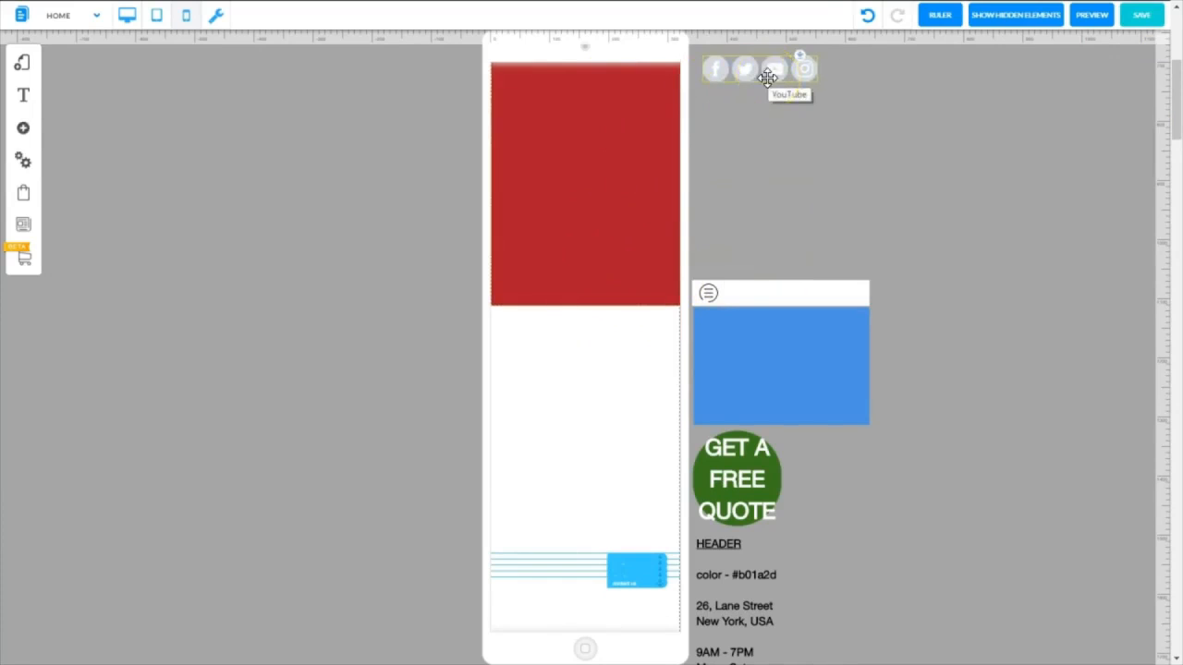
drag(783, 283, 790, 137)
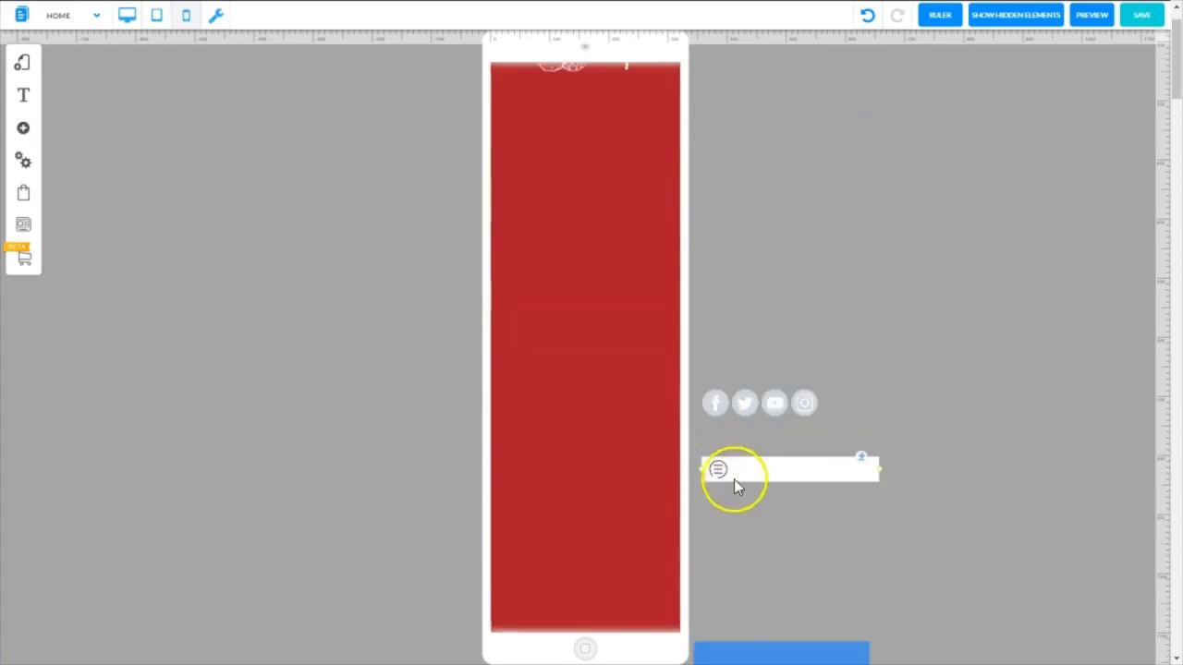
Place the burger menu bar inside the header below the logo and shorten the red header to end just beneath it
drag(795, 478, 595, 97)
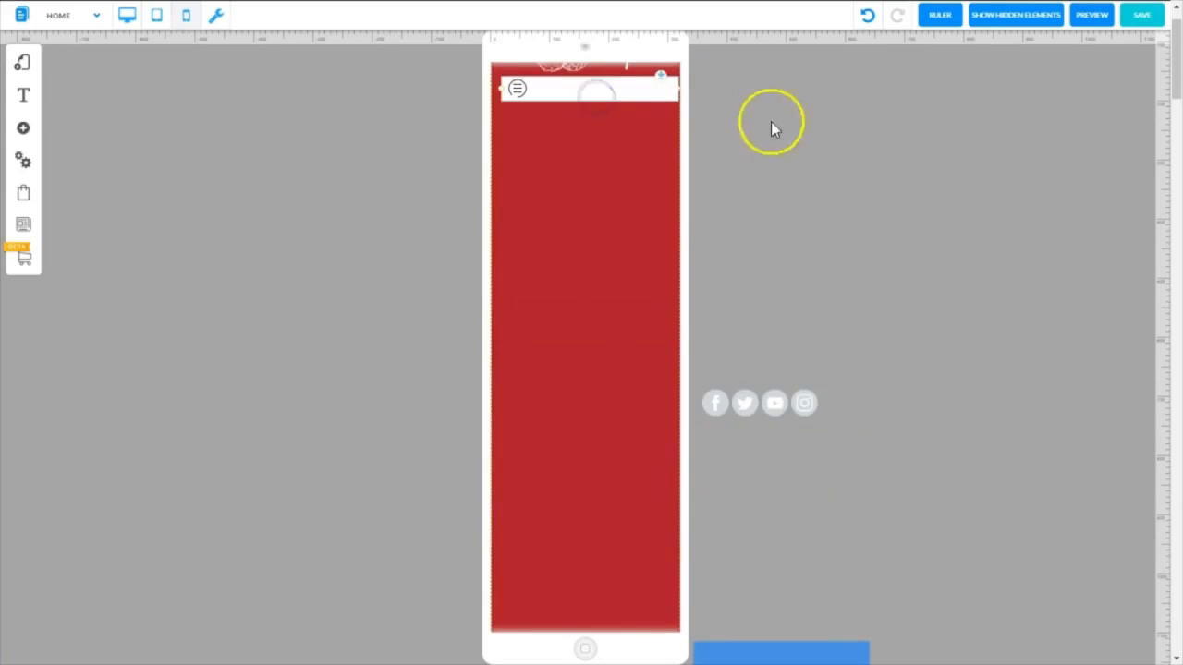
drag(757, 402, 767, 95)
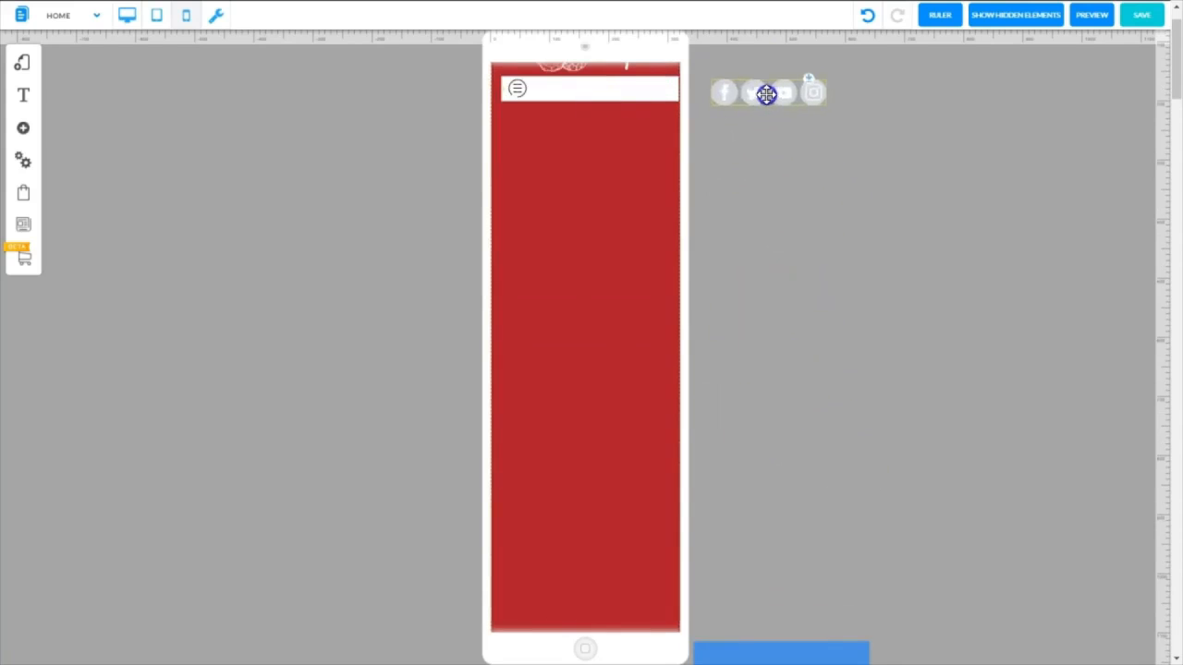
drag(1175, 91, 1175, 116)
drag(602, 428, 616, 108)
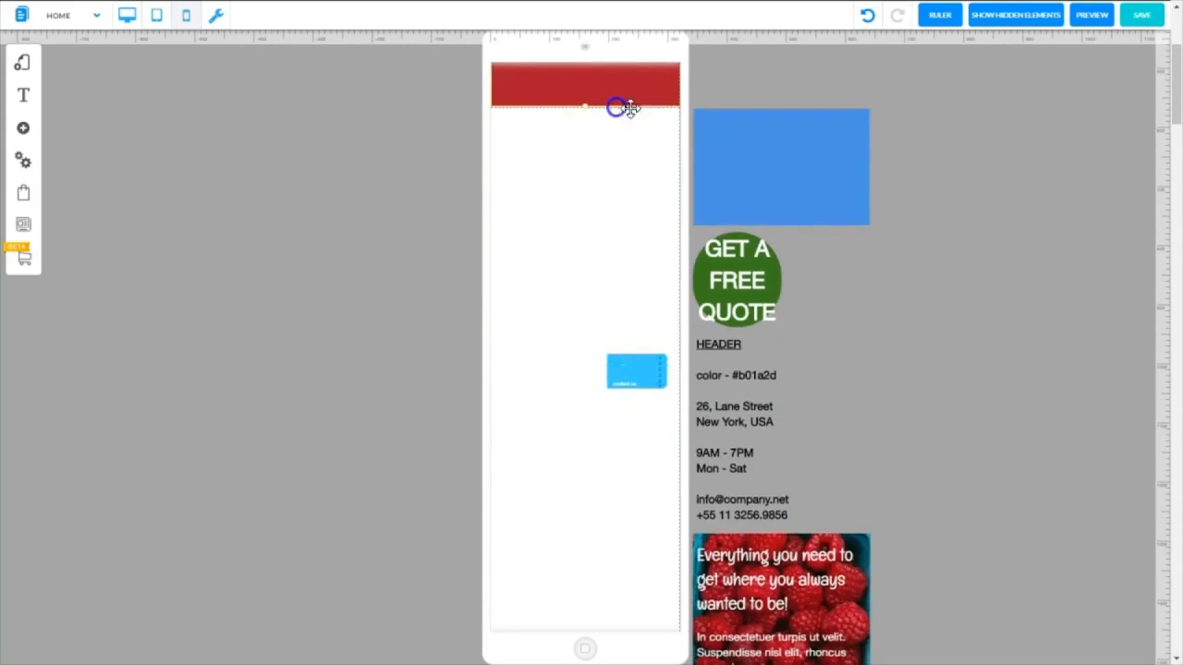
Hide the social network bar on the mobile layout
click(767, 82)
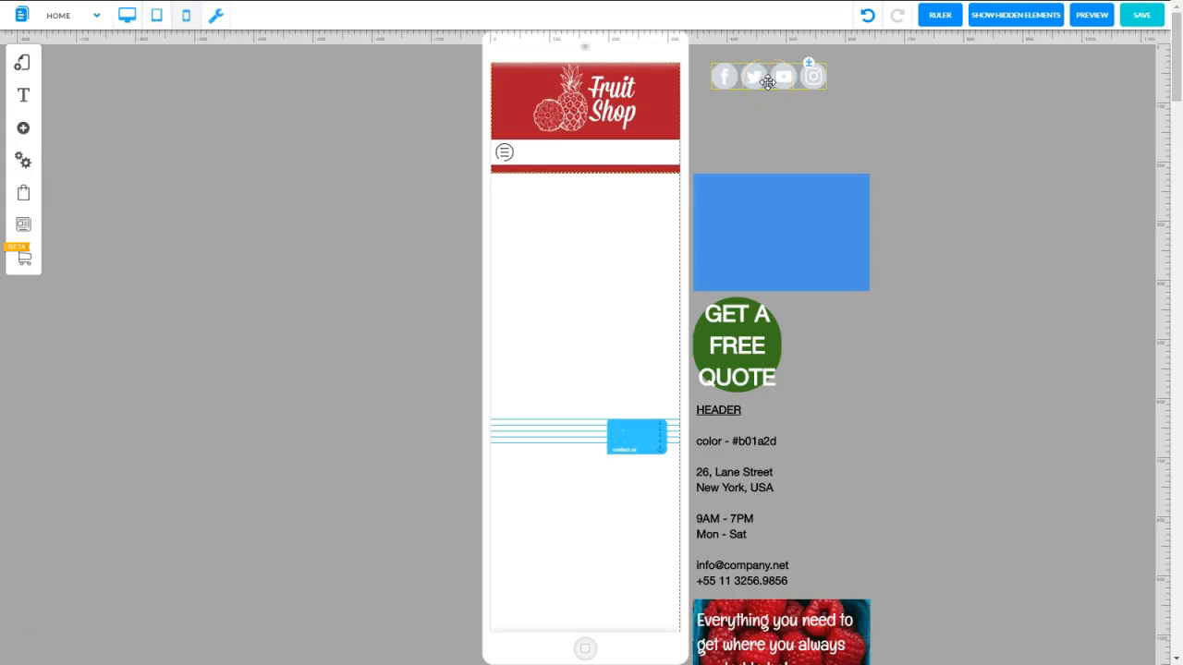
right_click(766, 81)
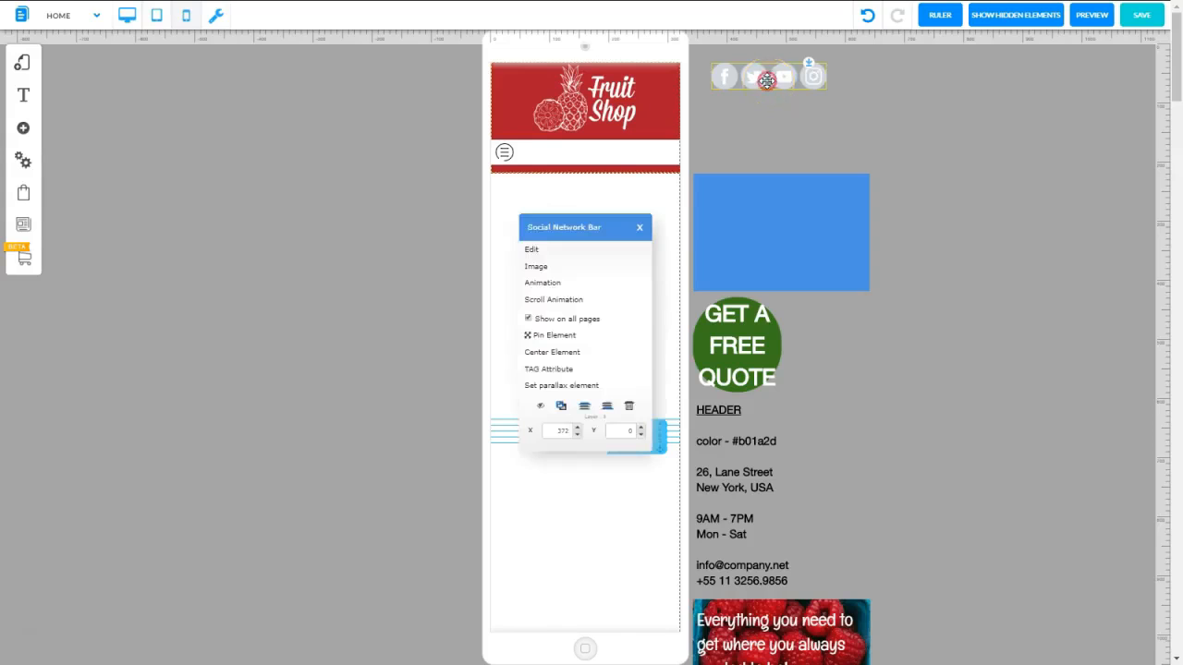
click(542, 407)
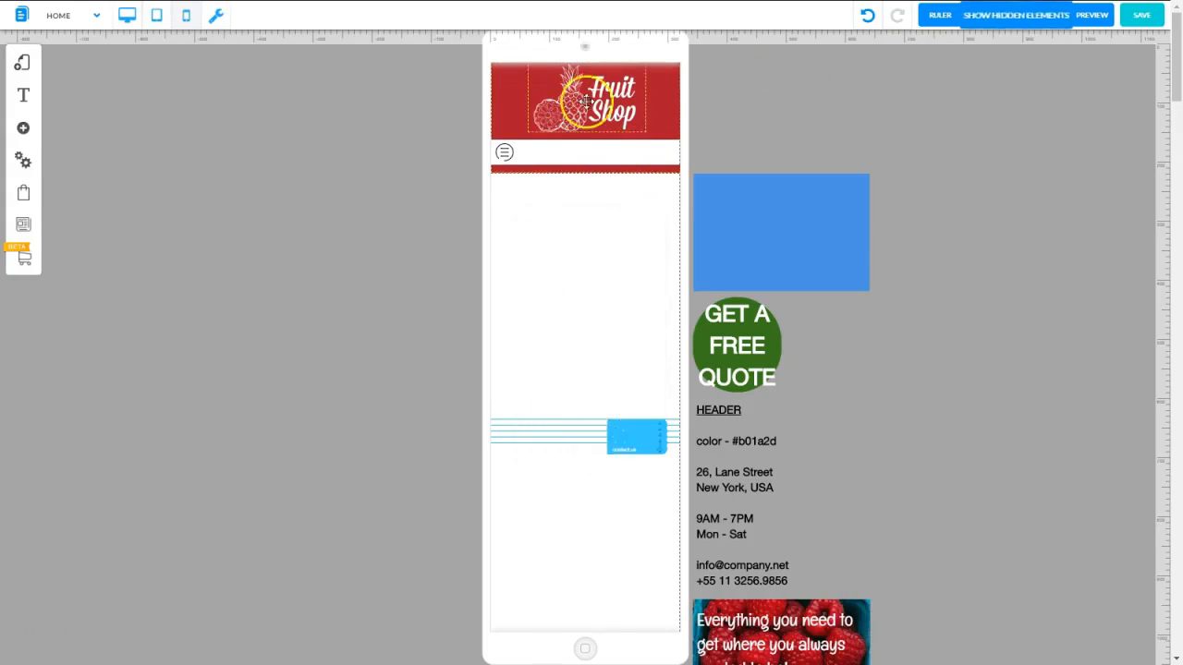
click(818, 100)
Hide the blue box and the HEADER notes text on the mobile layout
click(787, 204)
right_click(787, 207)
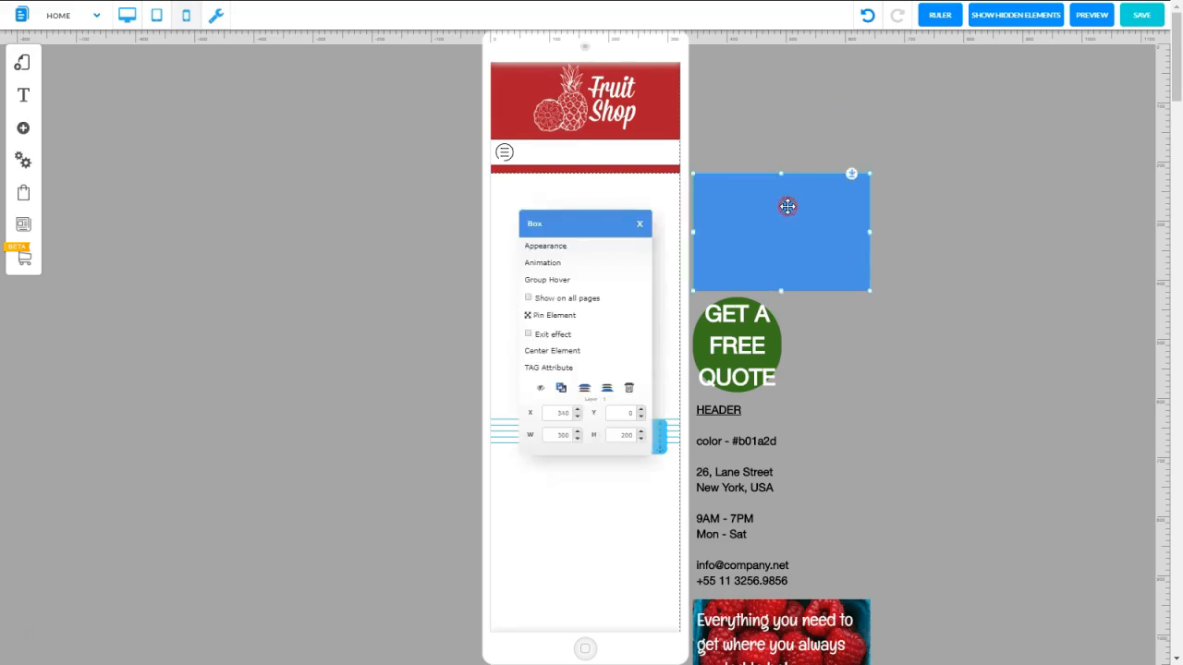
click(542, 392)
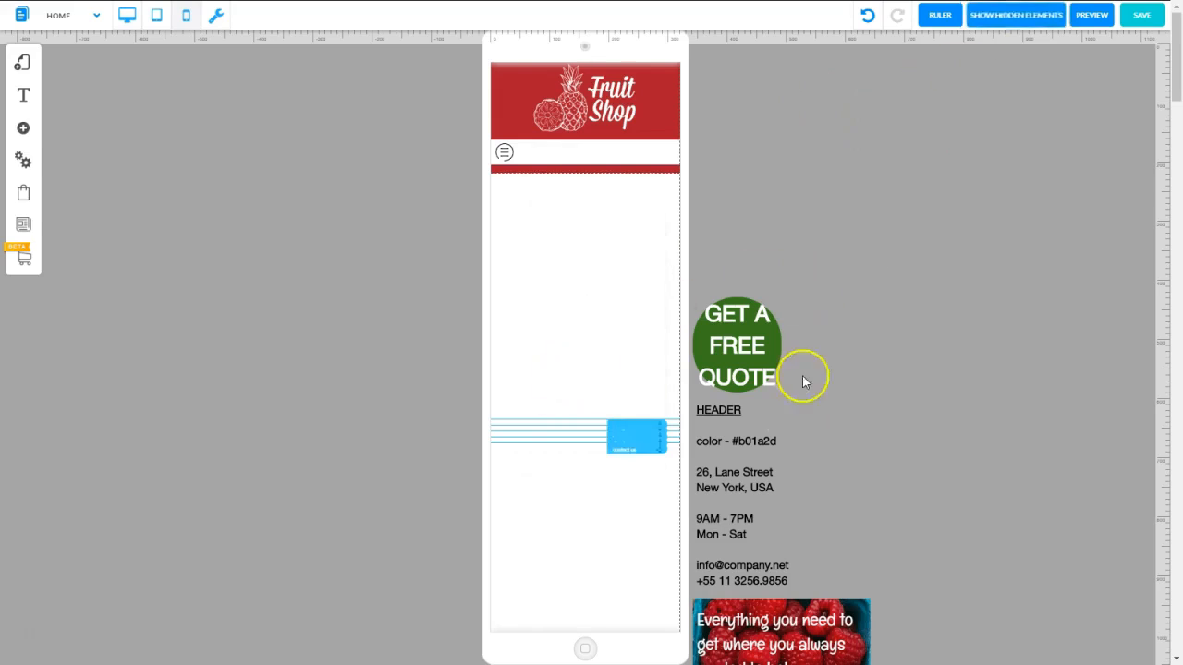
drag(725, 419, 847, 135)
right_click(856, 157)
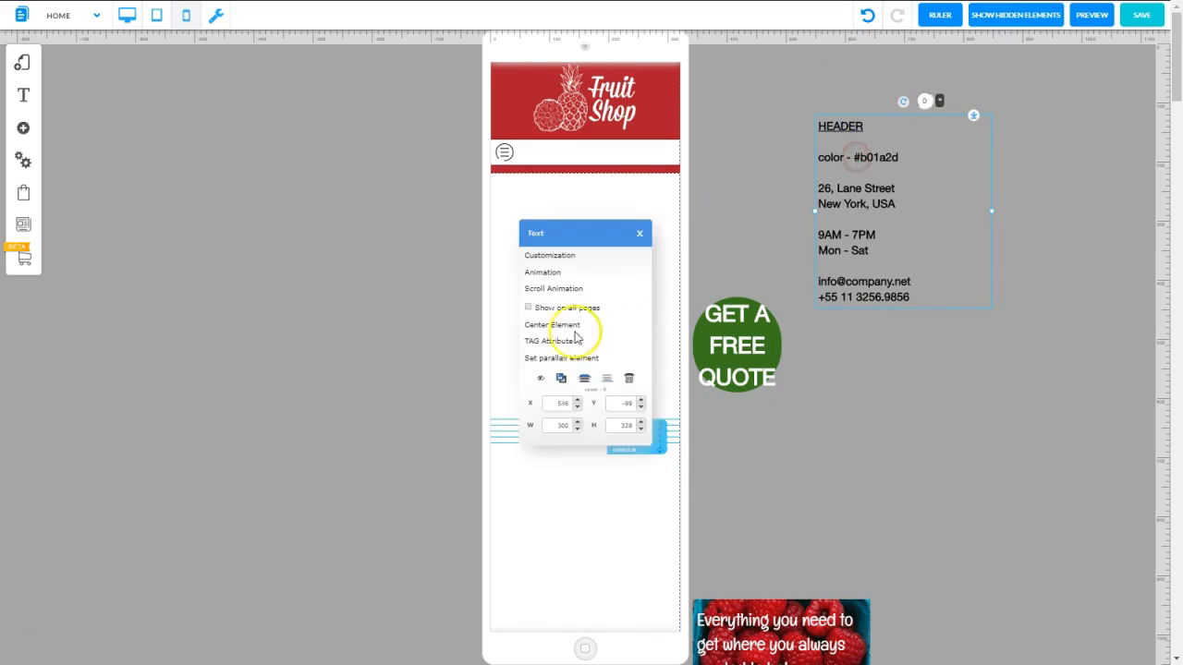
click(541, 378)
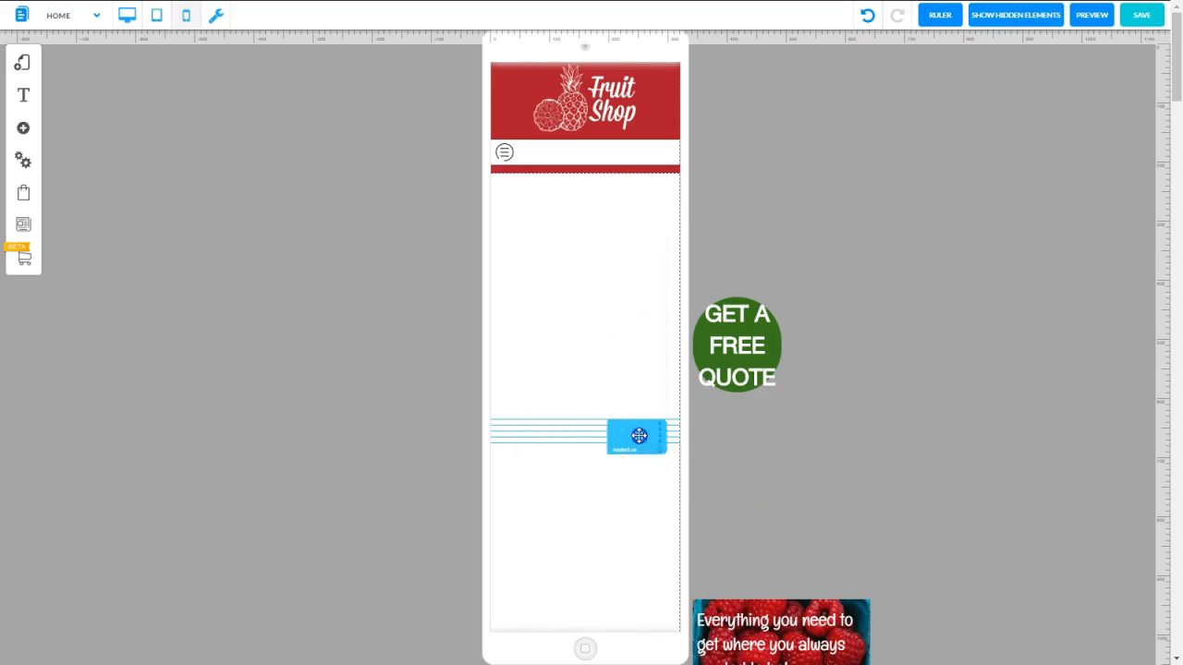
Move the stacked blue anchor markers up toward the header
drag(638, 435, 657, 161)
drag(628, 432, 684, 212)
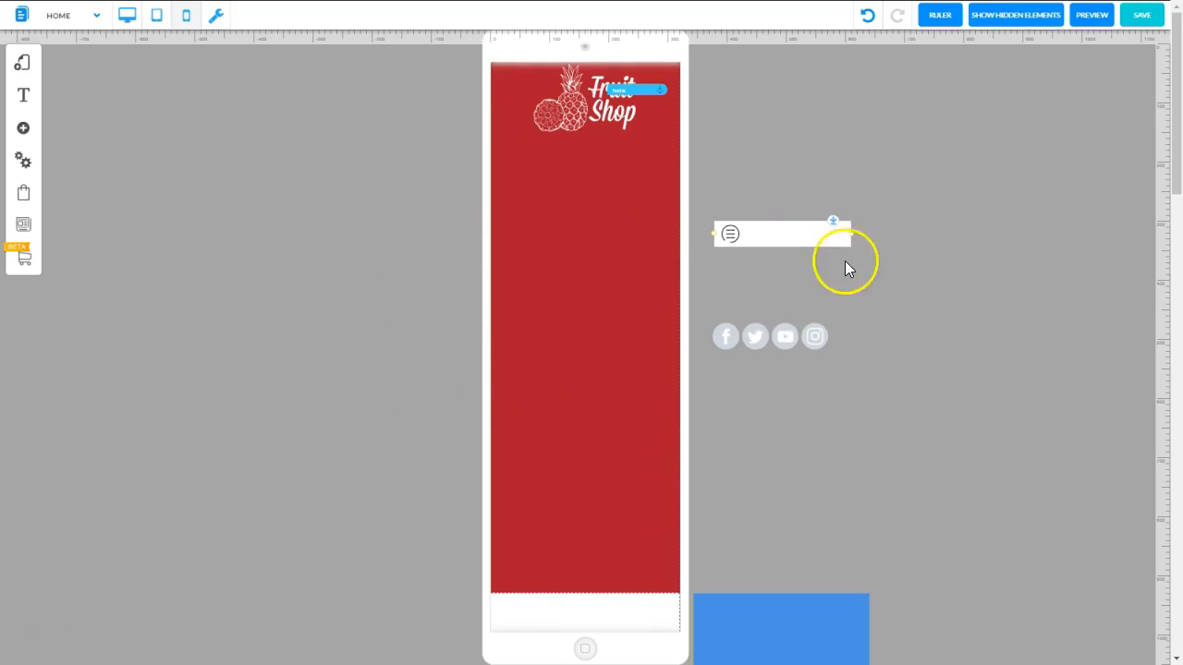
Place the burger menu bar directly below the Fruit Shop logo and widen it to the full mobile page width
click(778, 234)
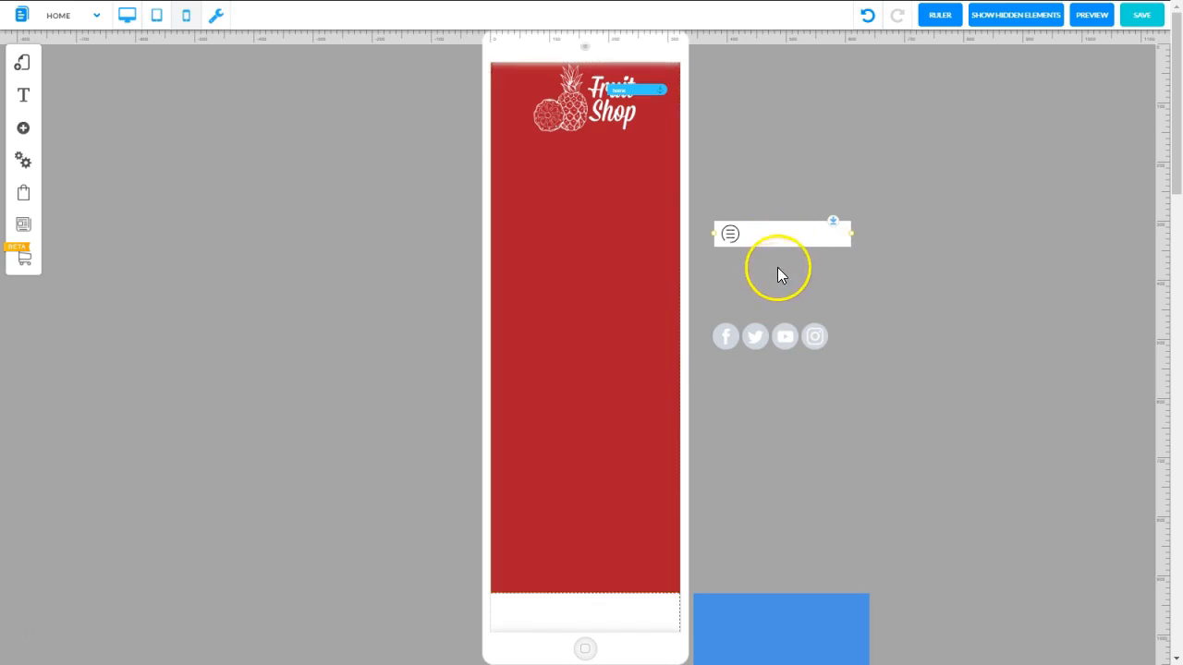
drag(784, 237, 564, 158)
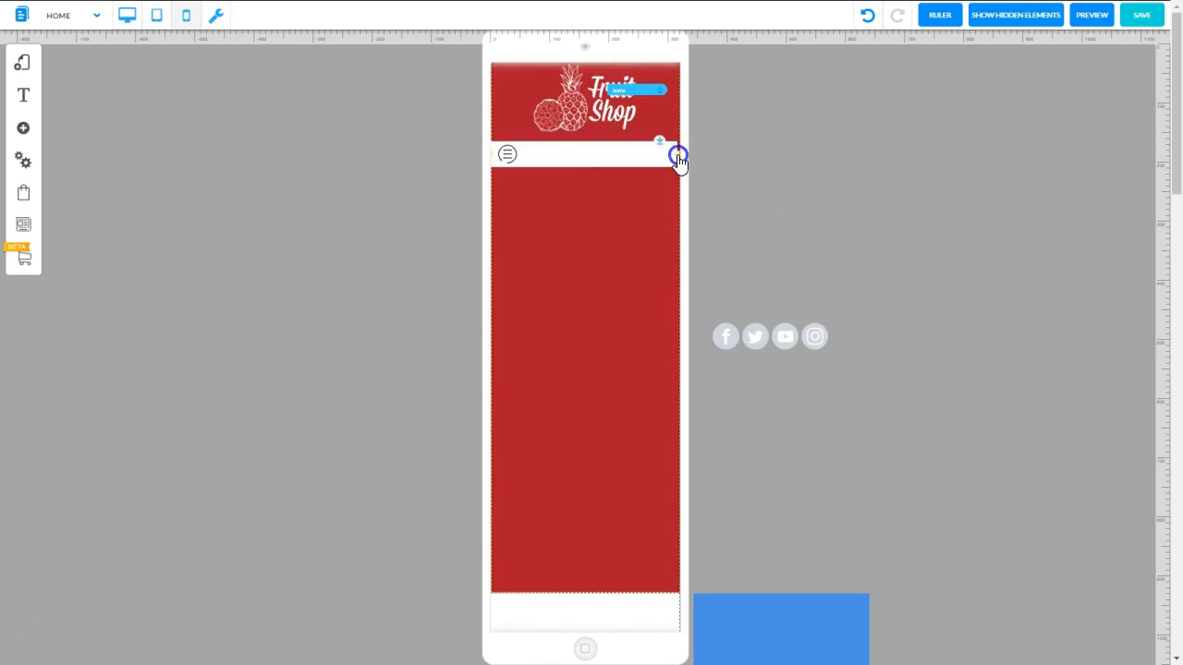
click(681, 157)
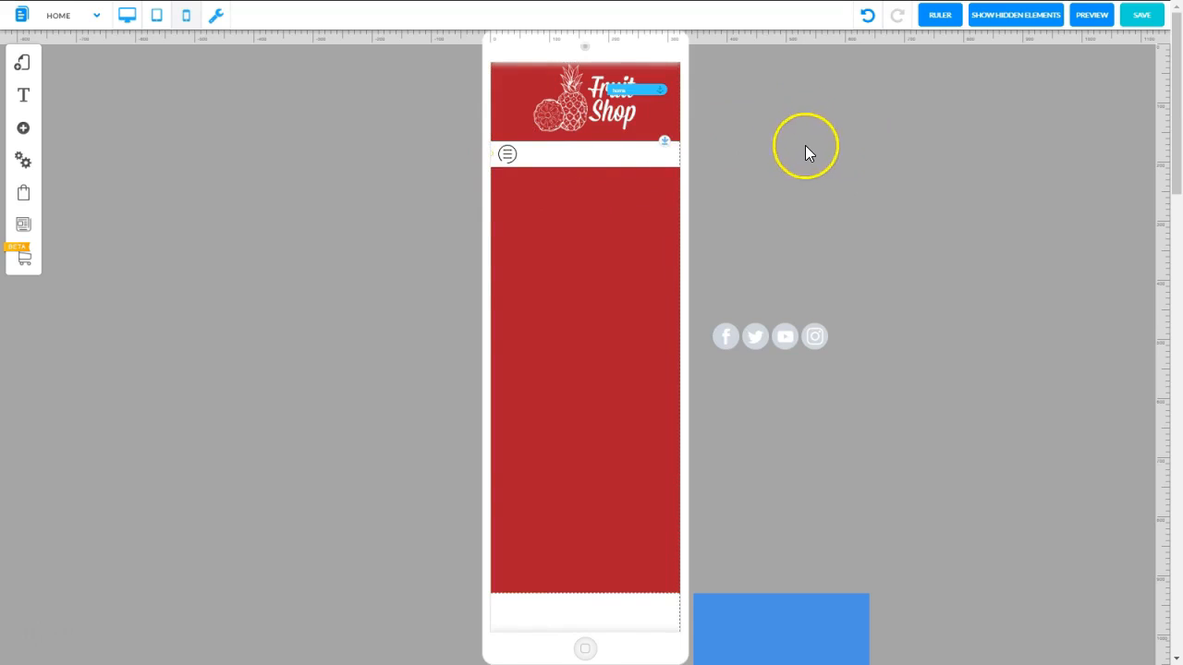
Look at the appearance styles available for the burger menu and close the list
click(569, 153)
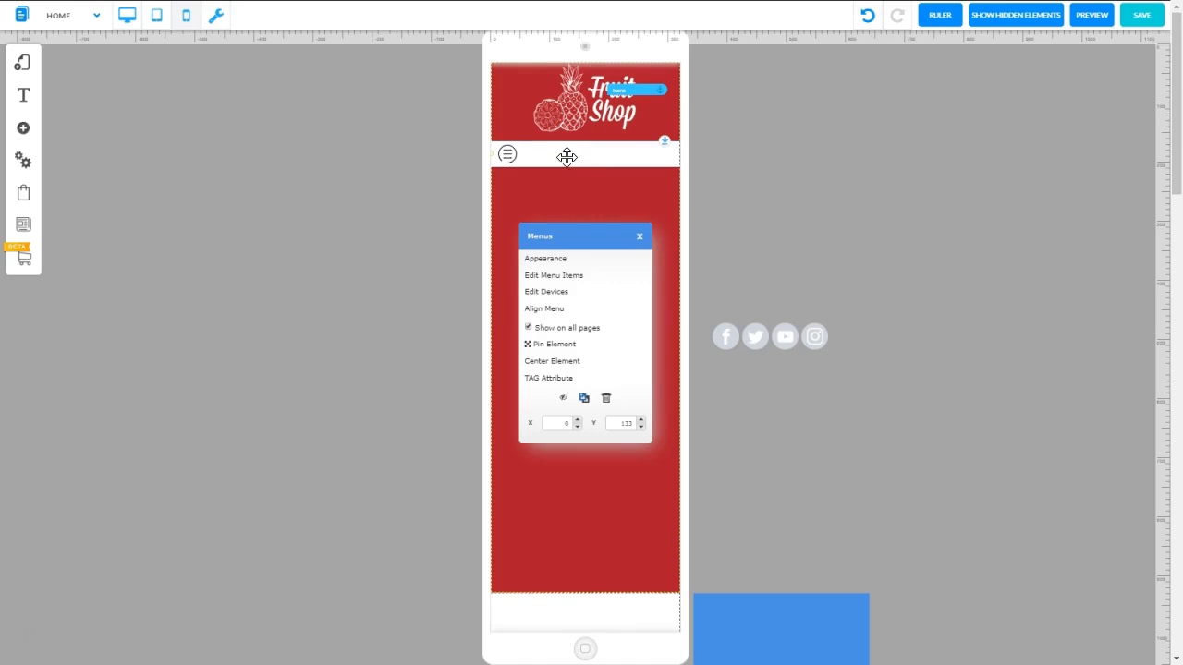
click(547, 260)
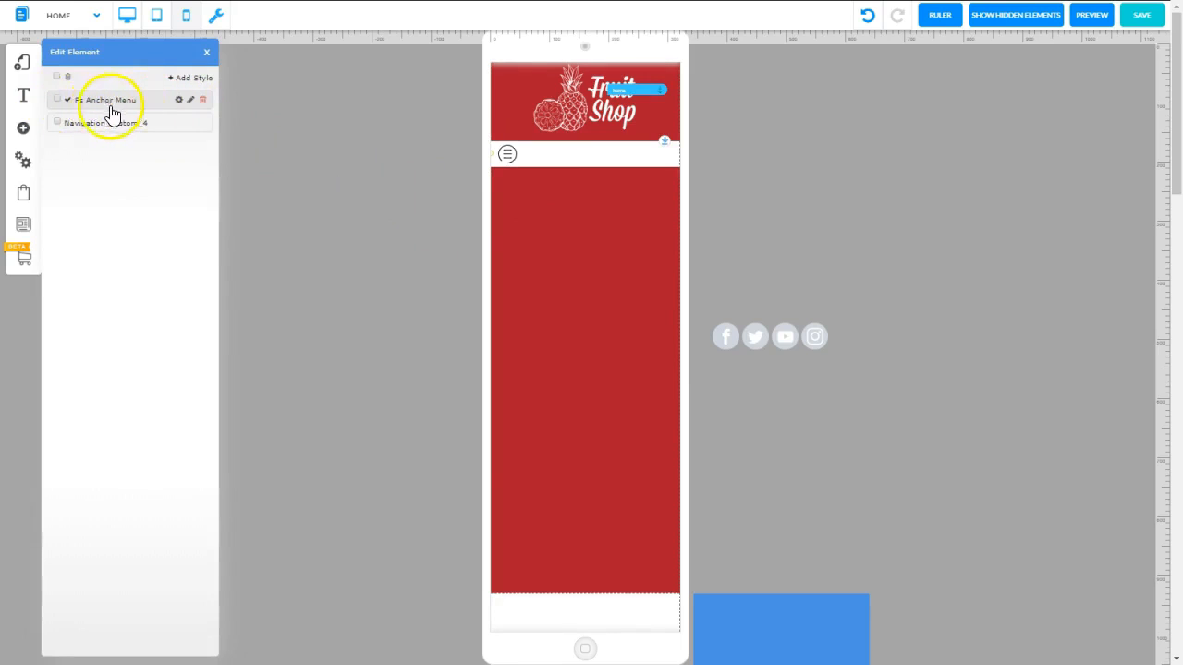
click(56, 100)
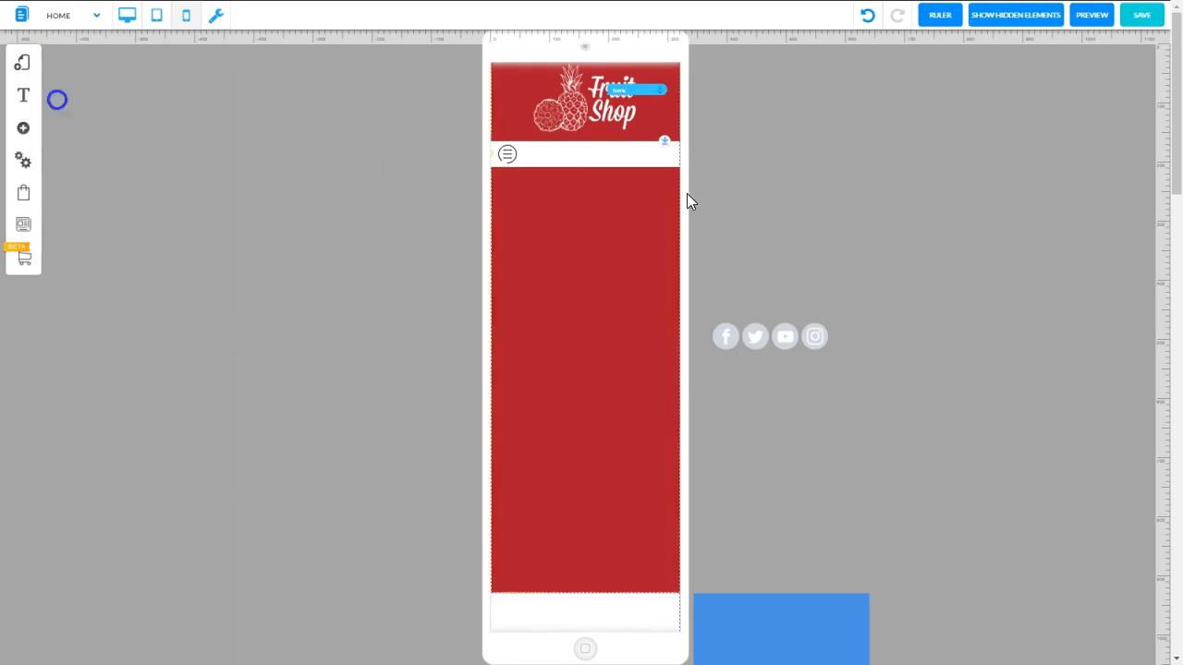
Open the menu's device configuration for mobile and choose Normal as the burger menu type
click(600, 152)
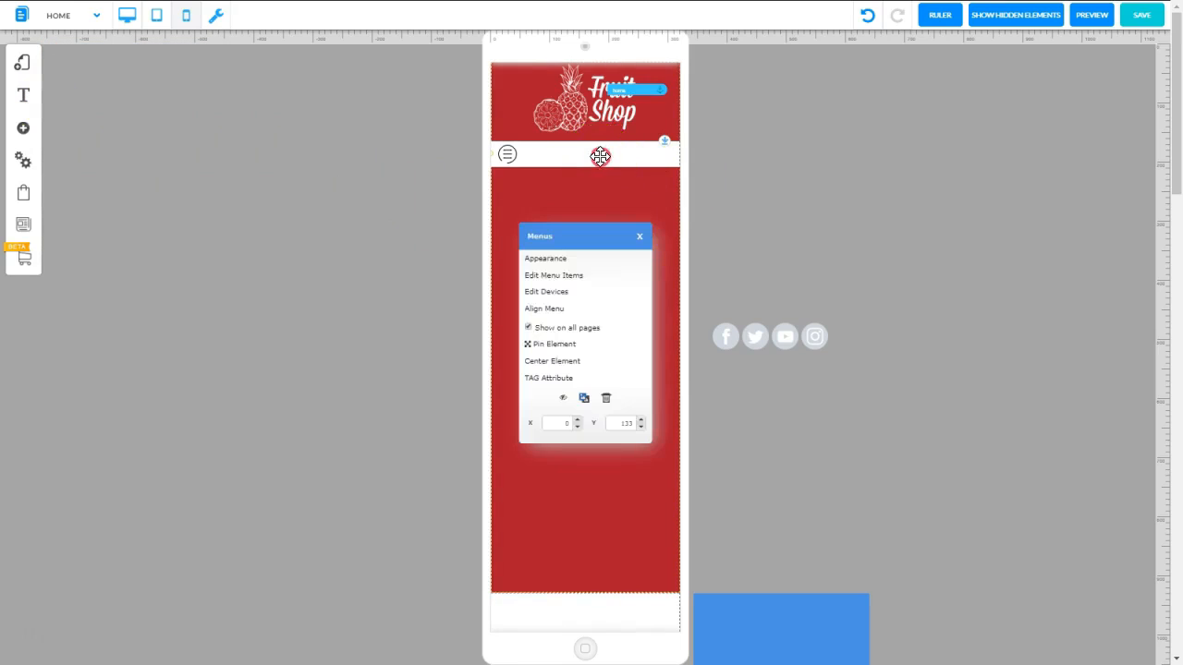
click(548, 294)
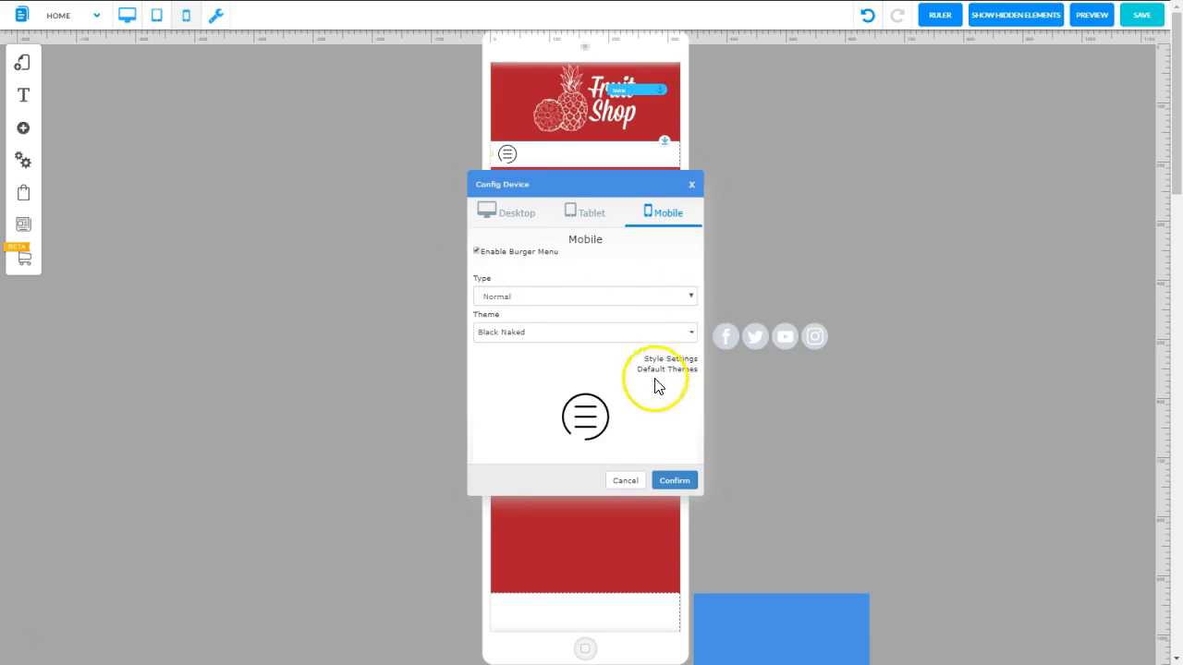
click(692, 298)
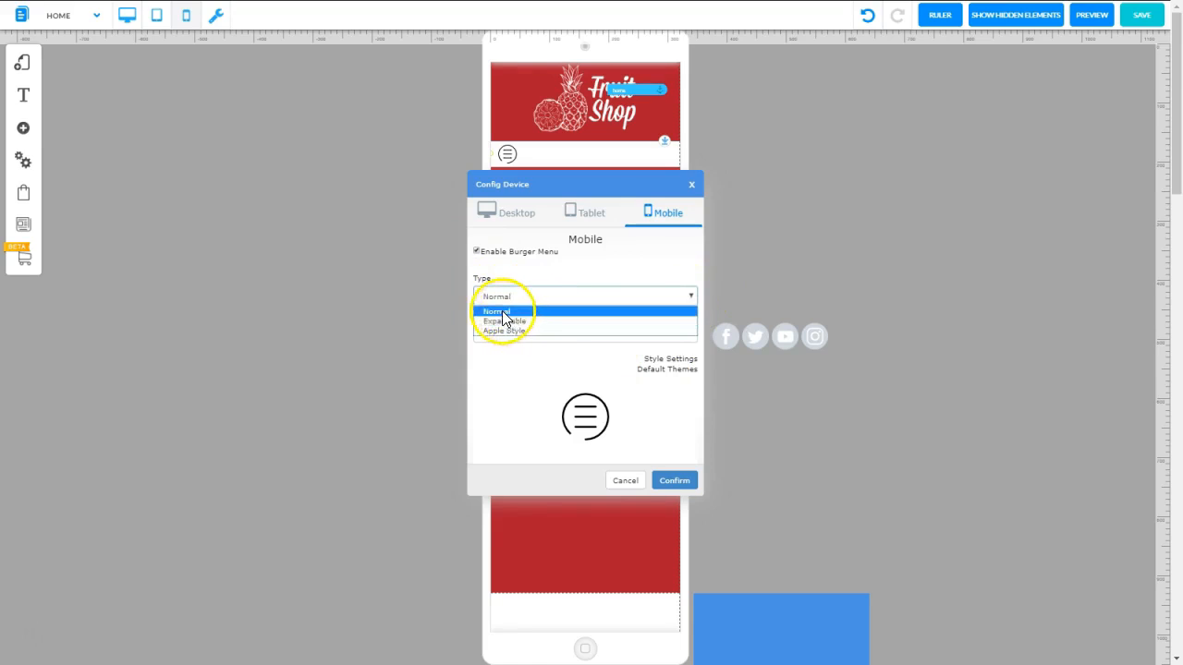
click(504, 313)
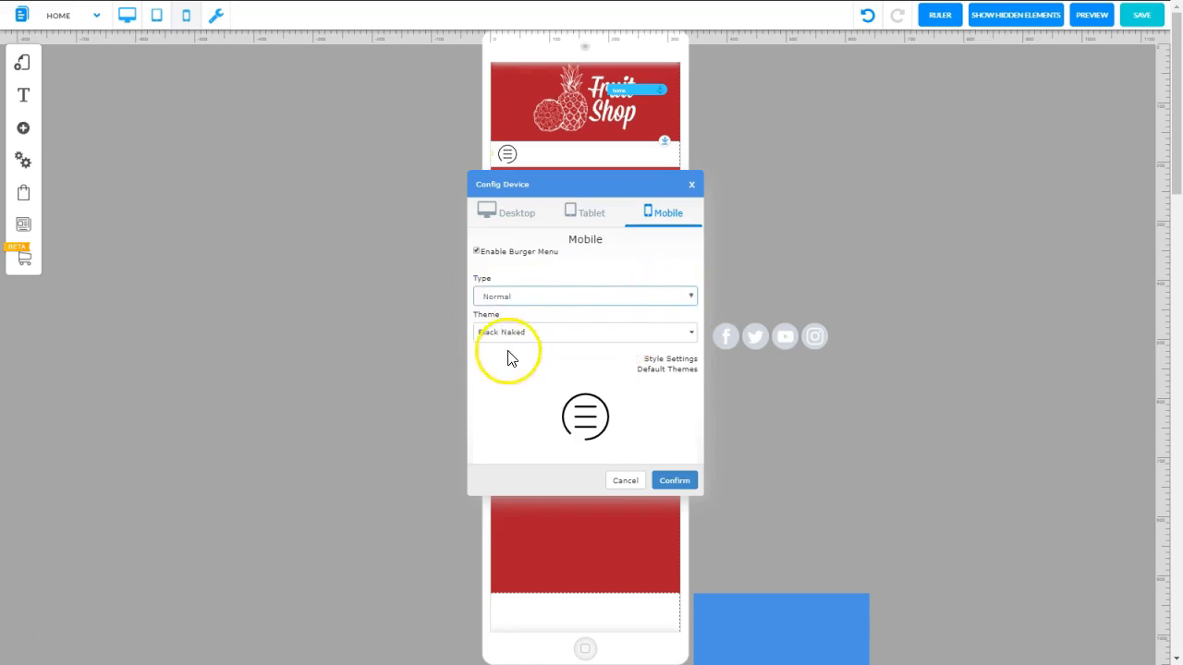
Try the Default and Blue Naked themes for the mobile burger menu
click(692, 334)
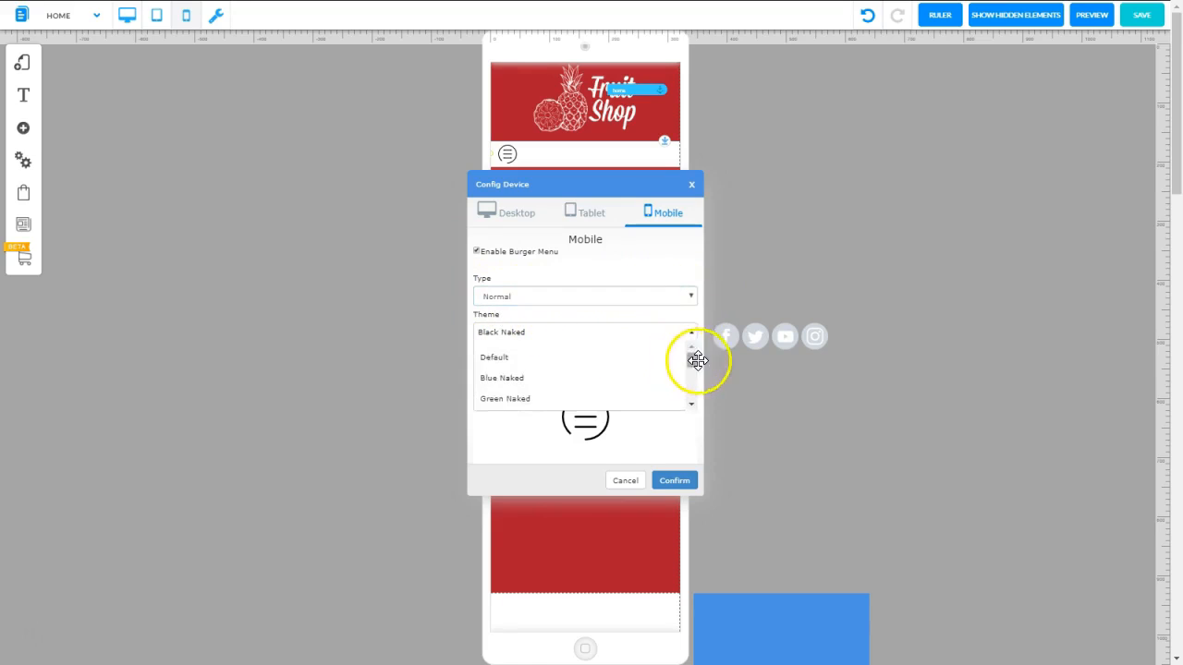
mouse_move(686, 363)
mouse_down()
mouse_move(681, 406)
mouse_move(691, 368)
mouse_up()
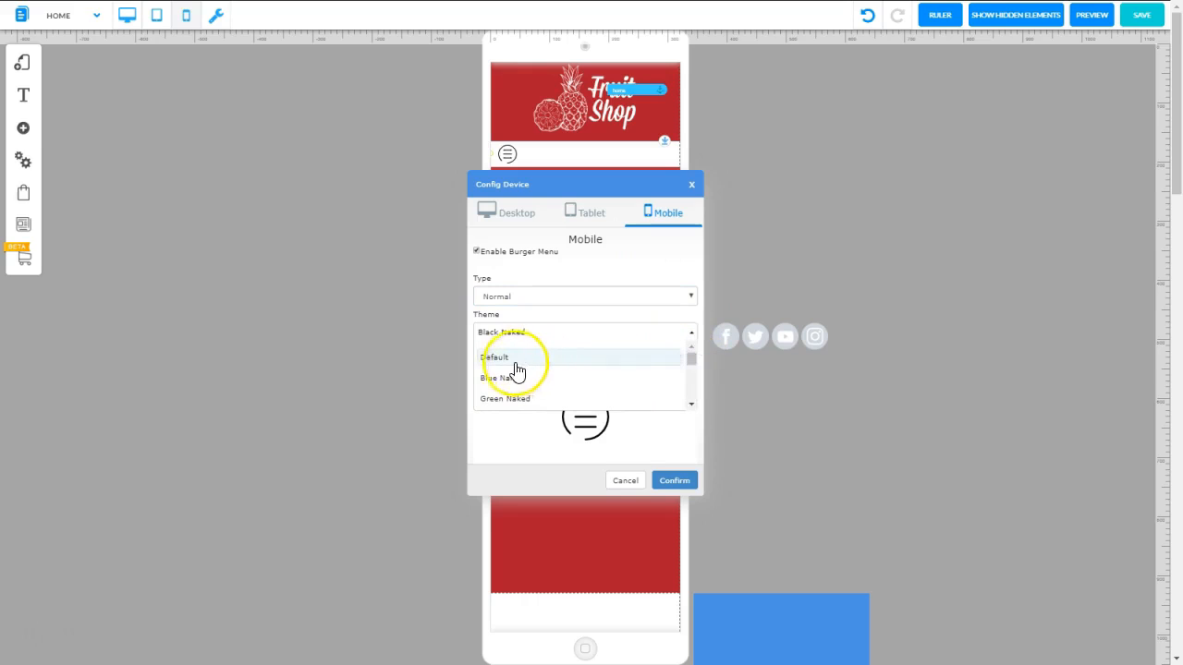
click(510, 361)
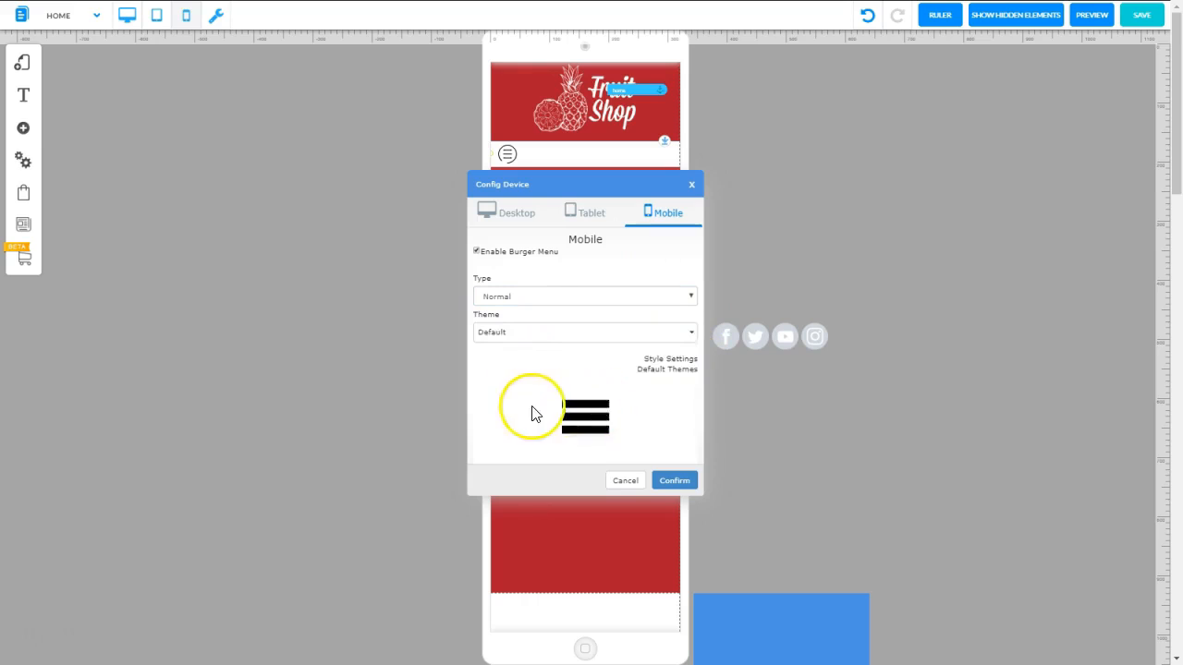
click(691, 334)
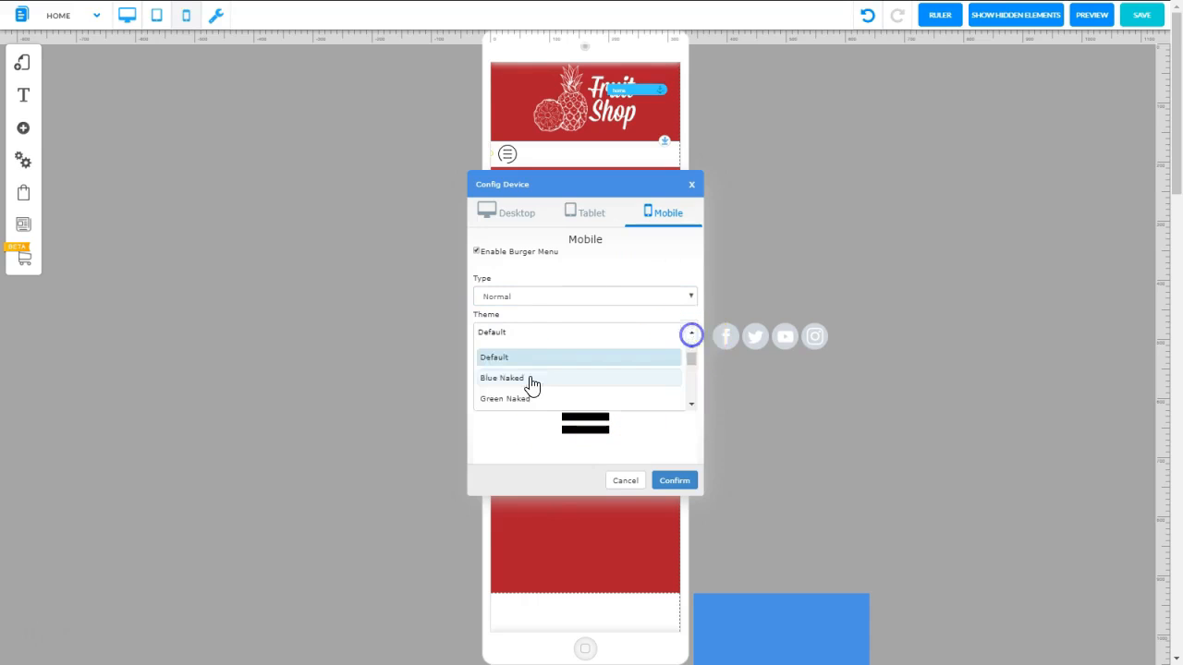
click(530, 378)
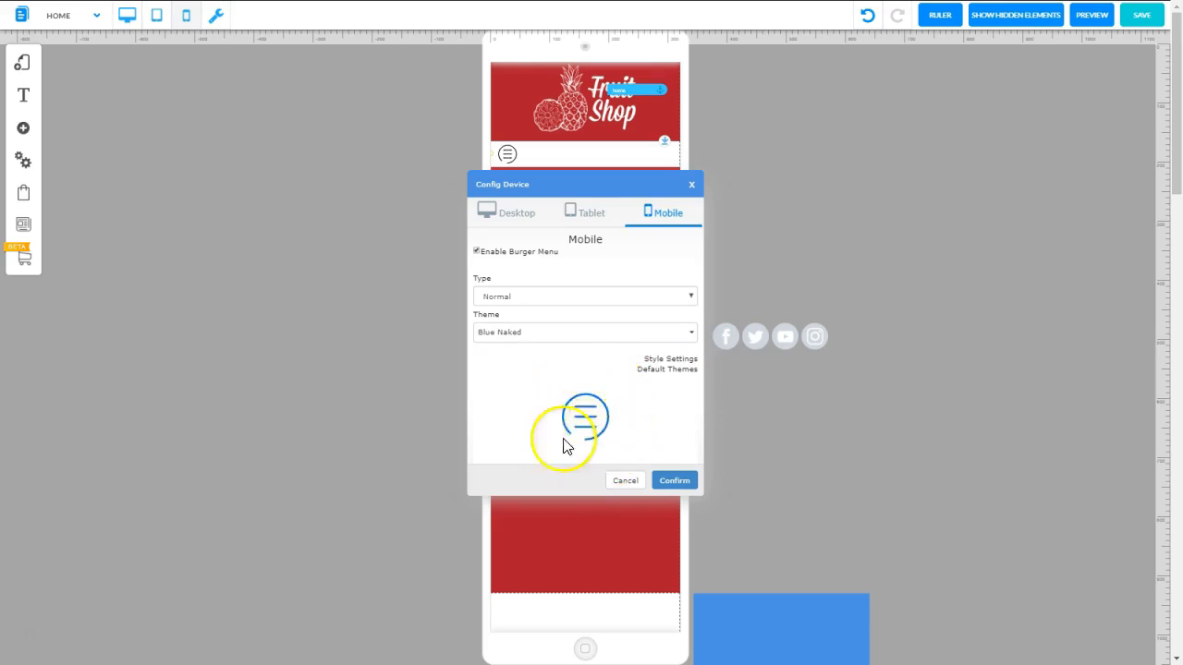
Set the mobile burger menu theme to White alternative transparent background and confirm the device configuration
click(689, 333)
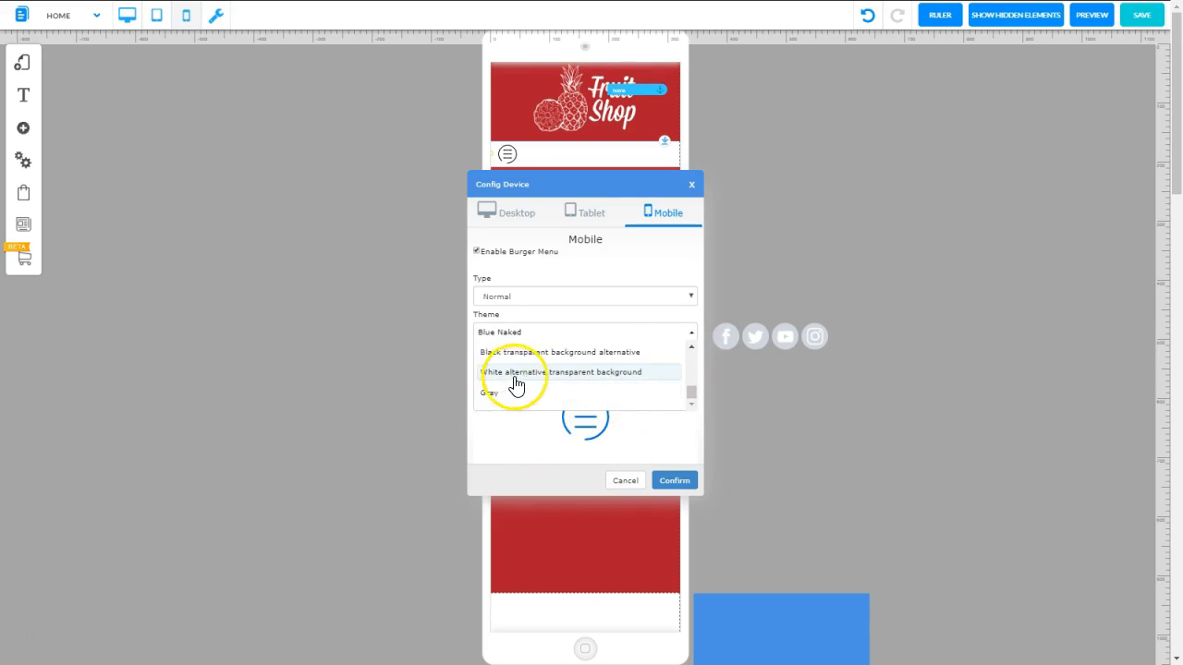
click(578, 375)
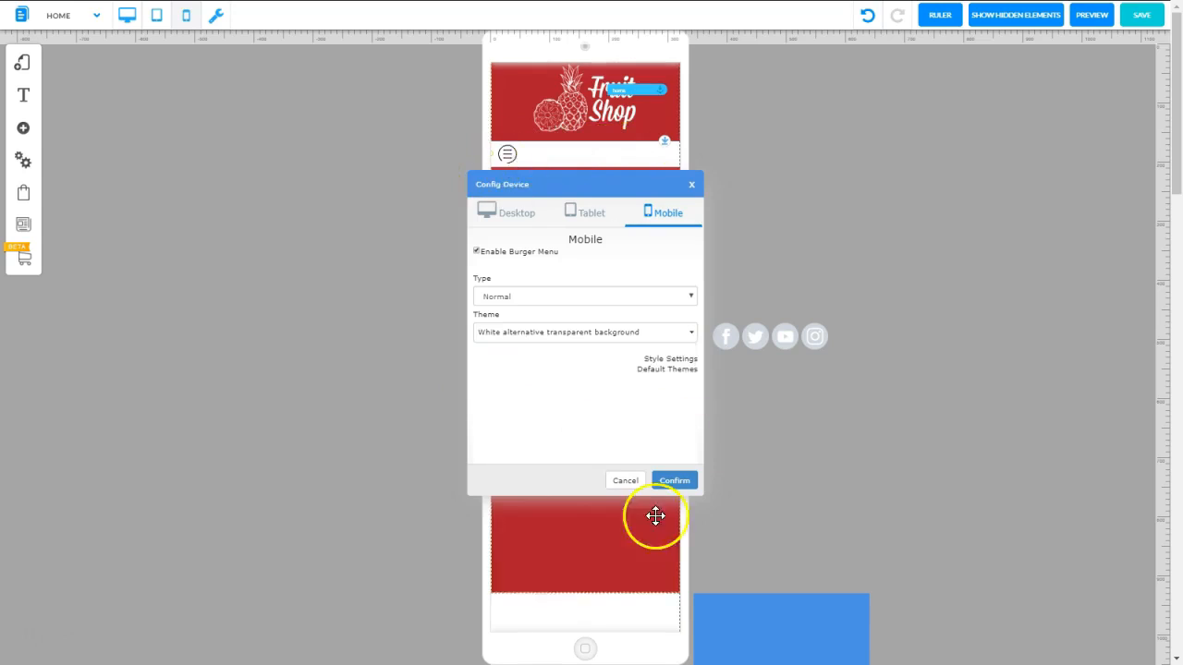
click(672, 482)
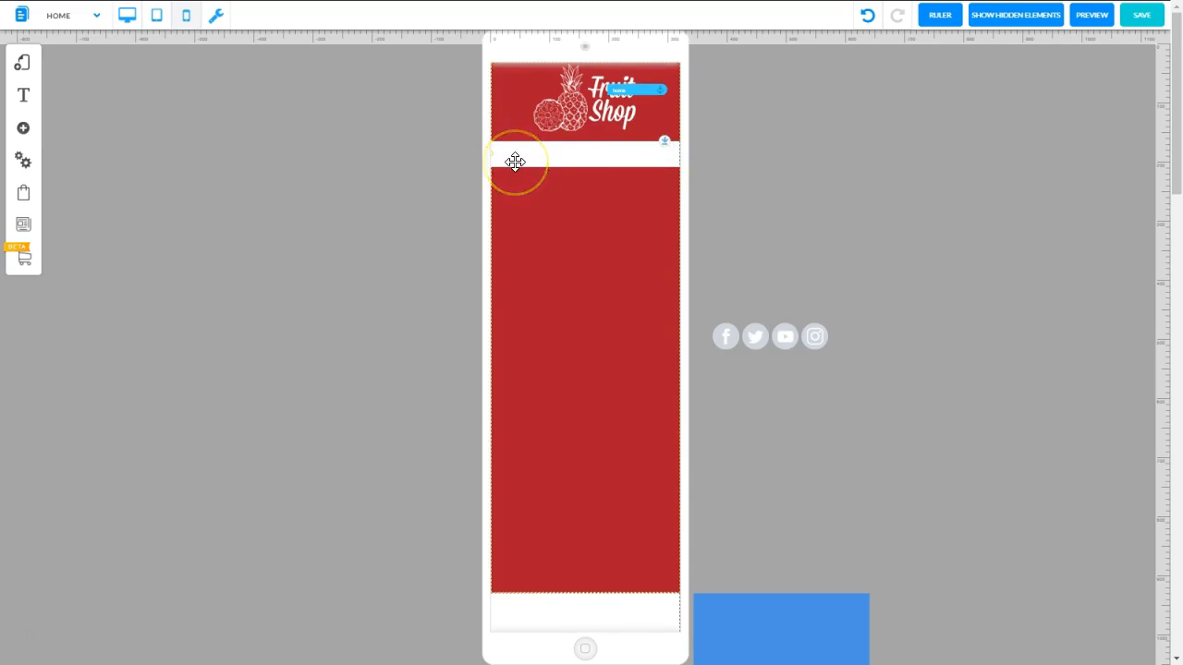
Remove the background, inner_background, inner_background_1 and inner_background_2 images in the burger menu's mobile style settings and confirm
drag(514, 162, 609, 157)
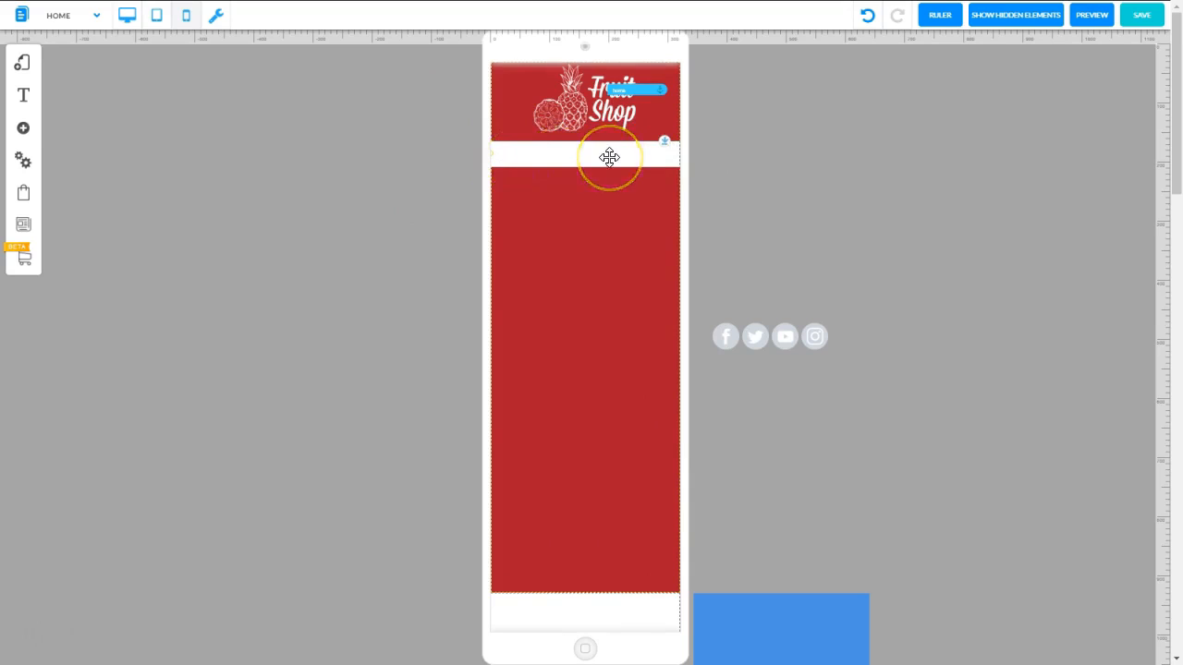
click(609, 157)
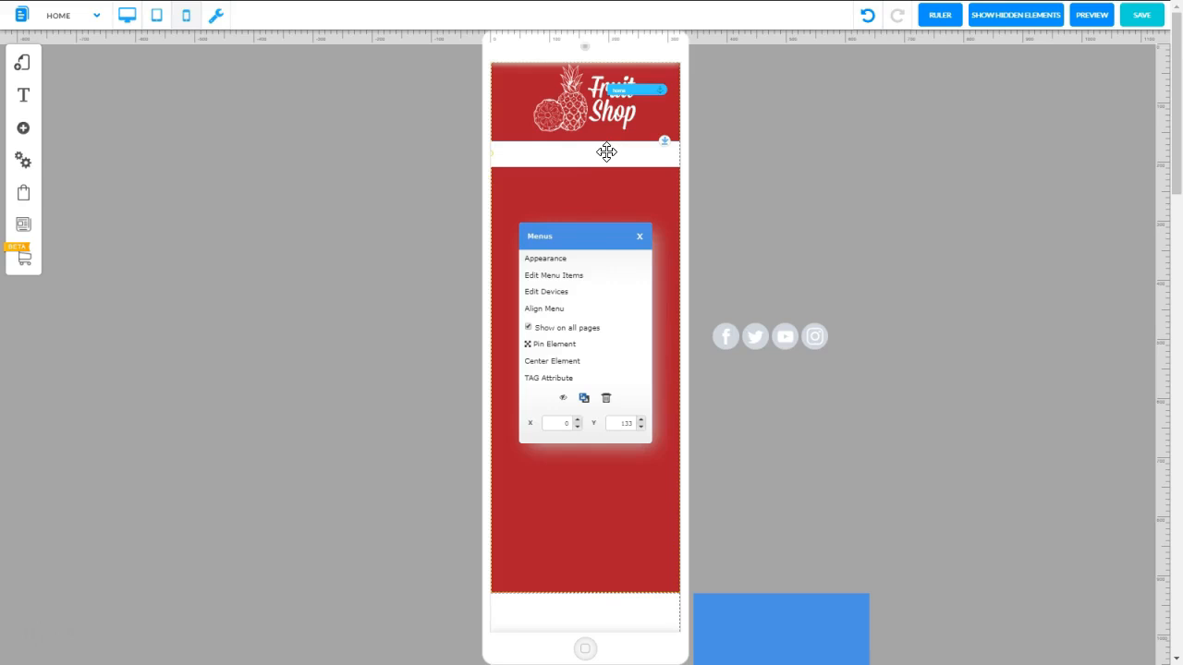
click(546, 291)
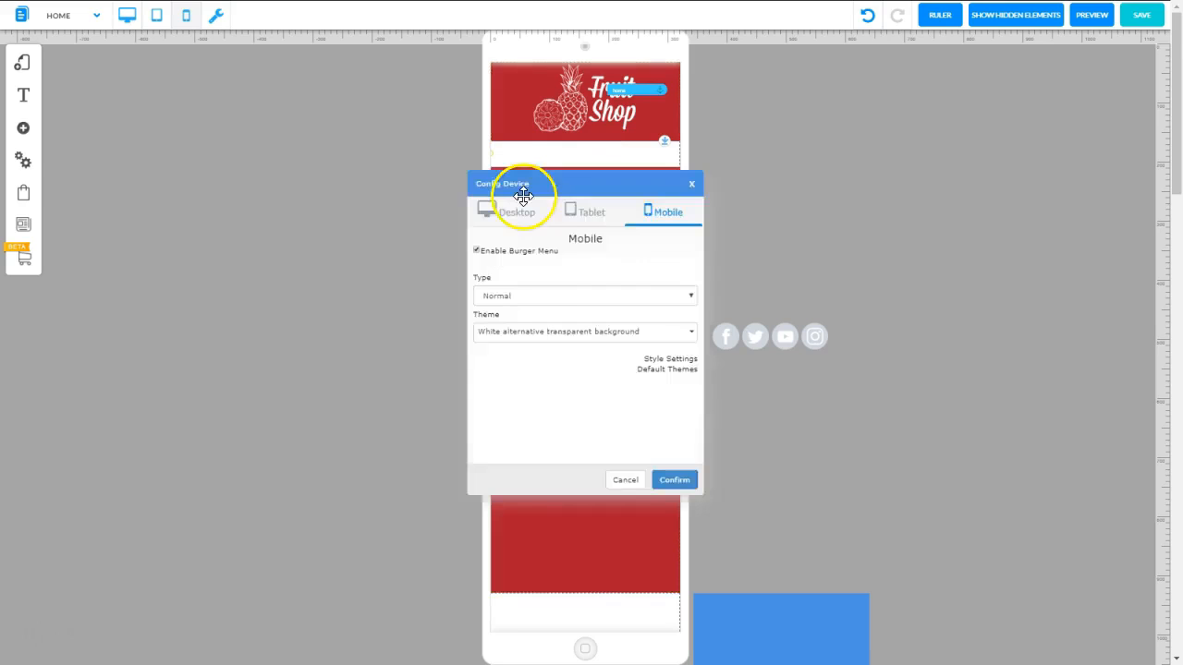
click(666, 362)
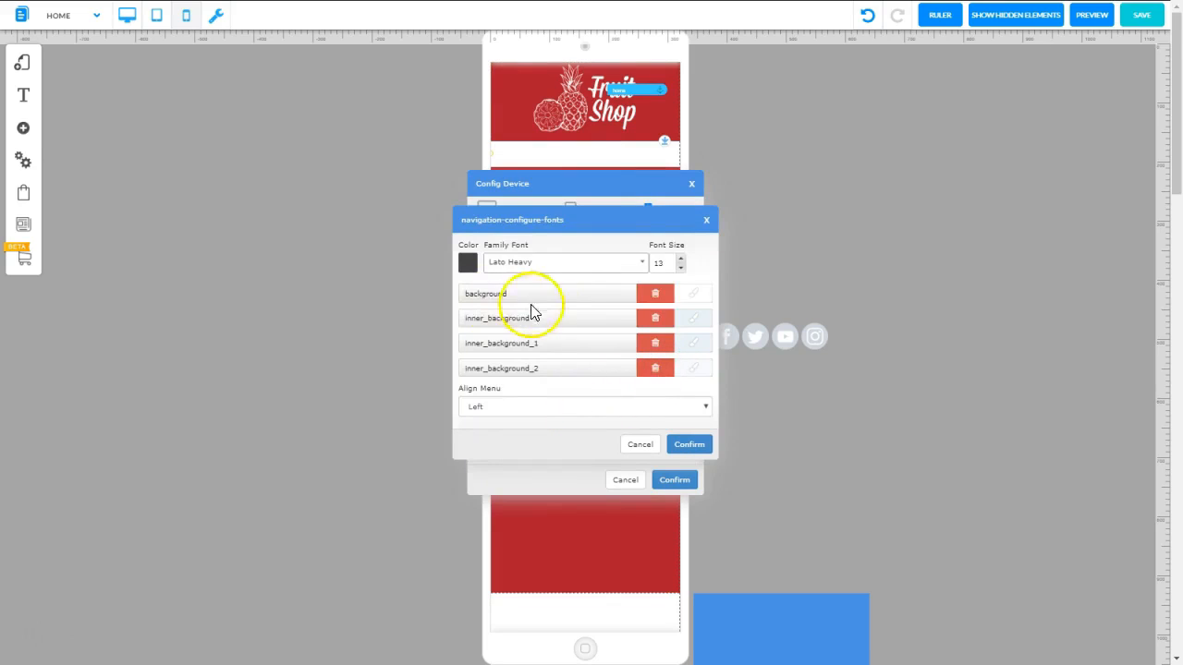
click(646, 297)
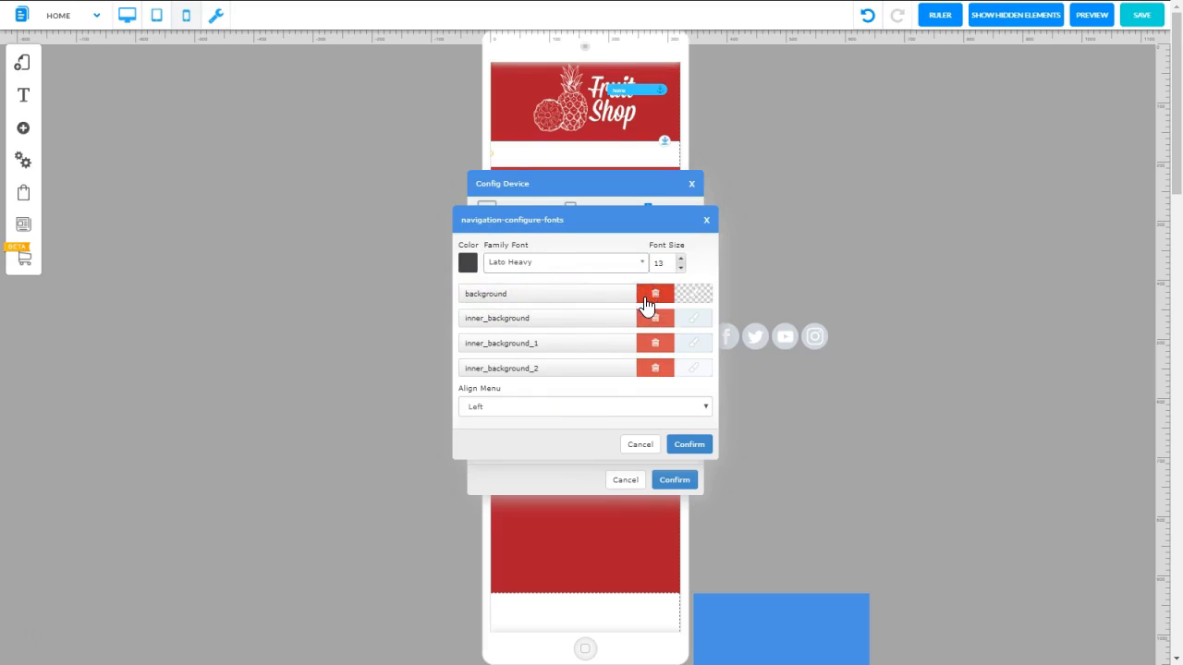
click(647, 320)
click(649, 343)
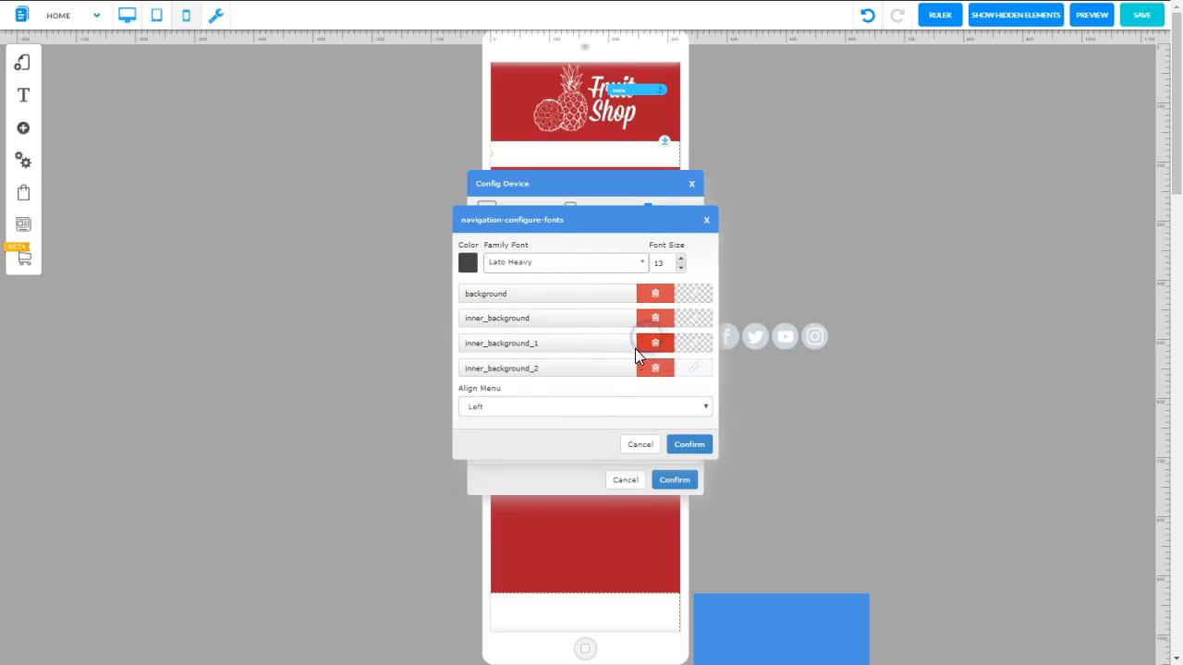
click(647, 370)
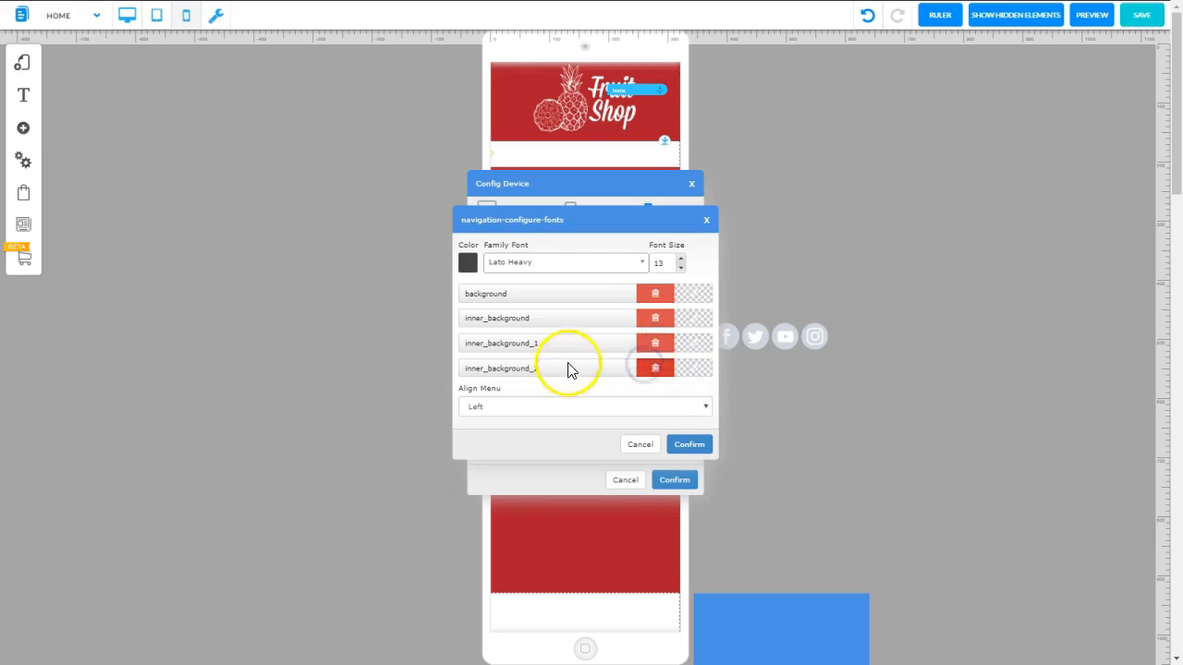
click(688, 445)
click(674, 479)
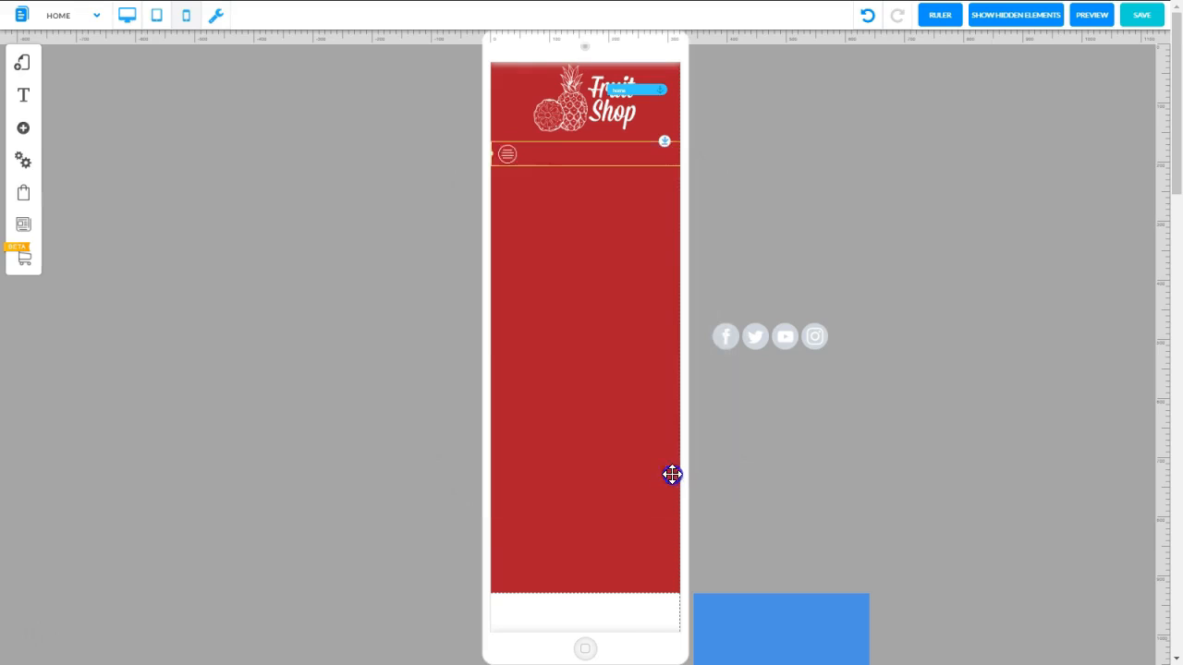
Narrow the burger menu to the width of its icon and center it horizontally just below the Fruit Shop logo
click(637, 145)
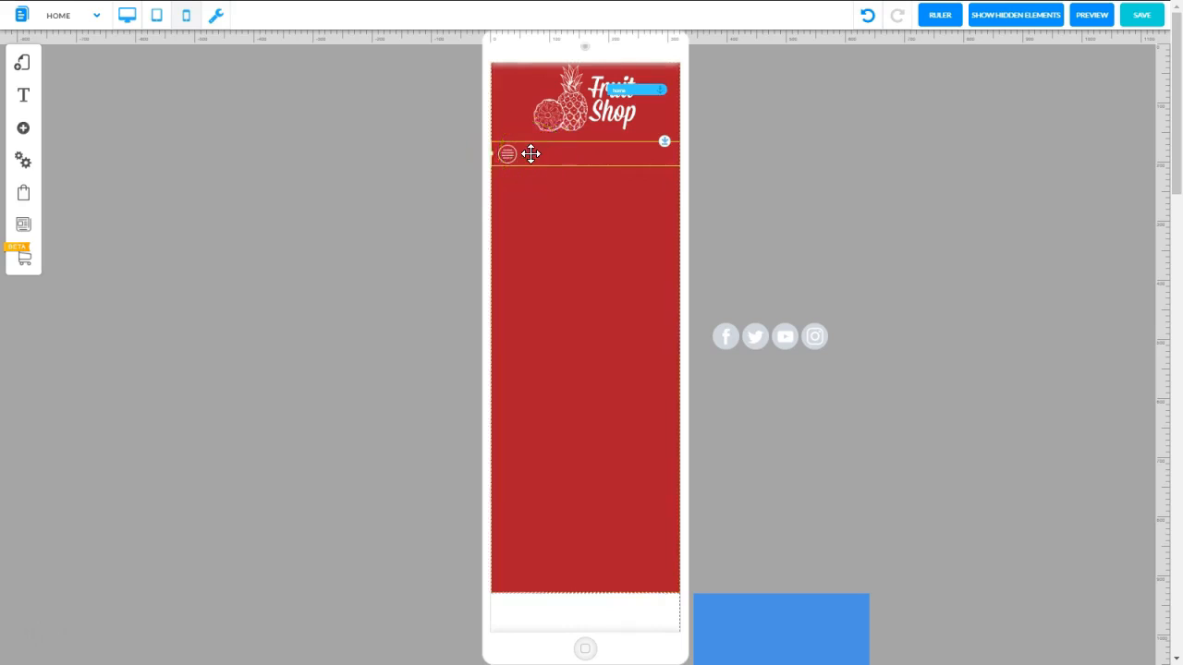
drag(554, 153, 537, 170)
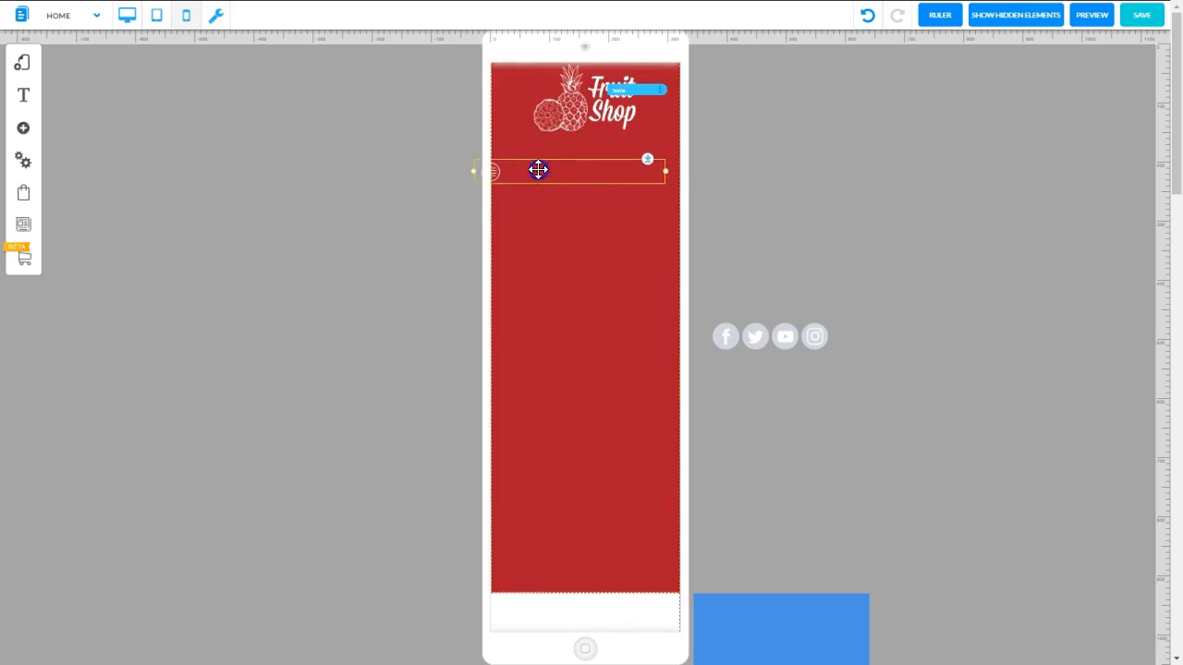
drag(666, 171, 588, 157)
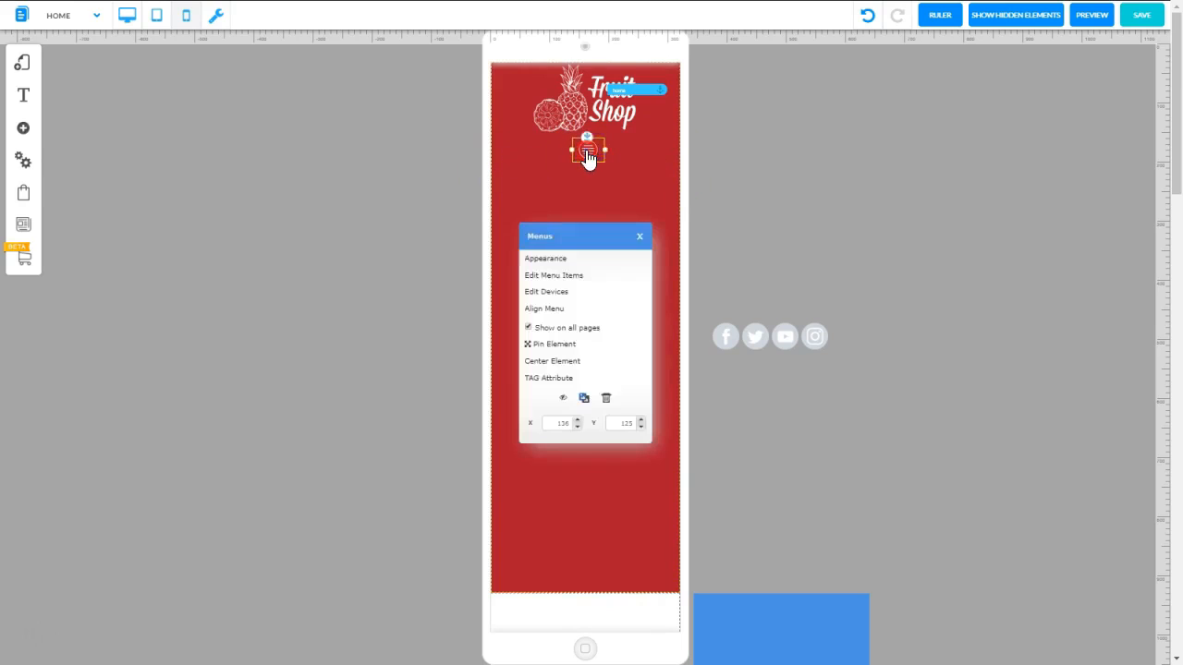
click(562, 360)
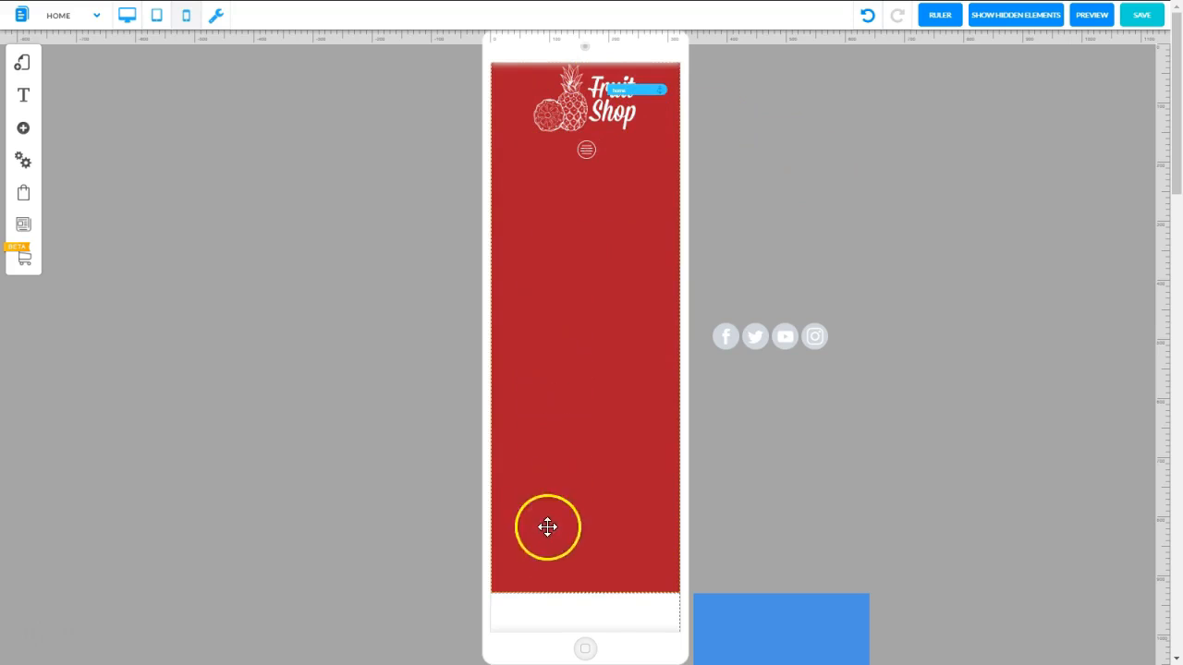
Hide the social media icons beside the page and shorten the red header container to end just below the burger menu
click(766, 337)
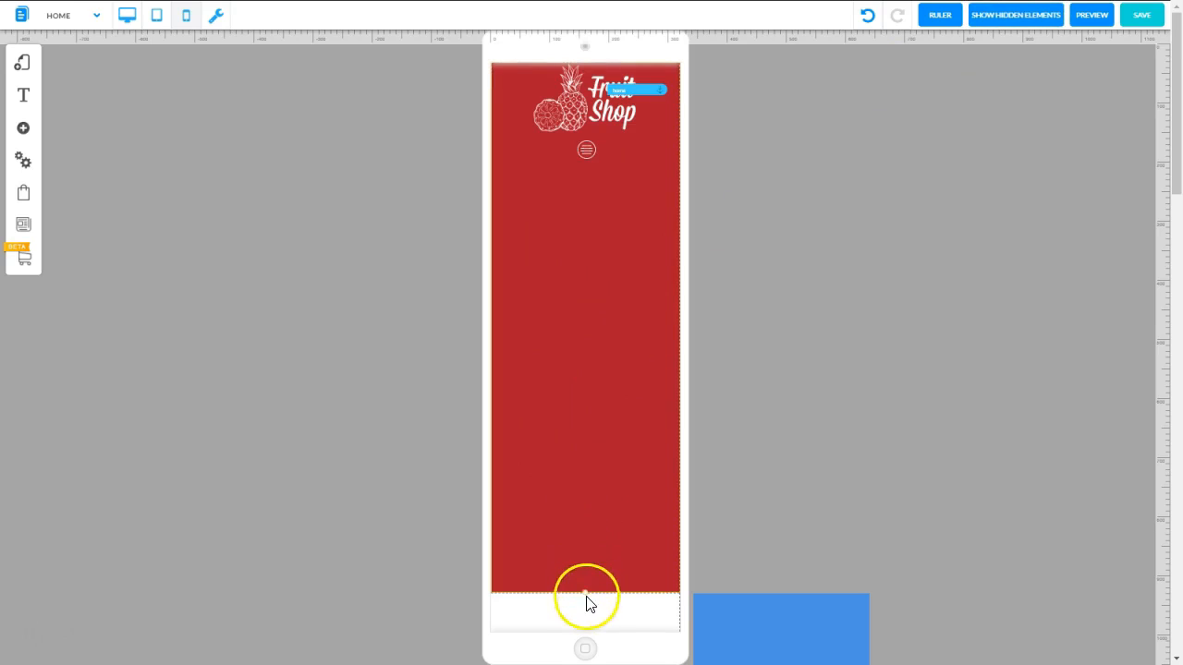
drag(587, 602, 592, 182)
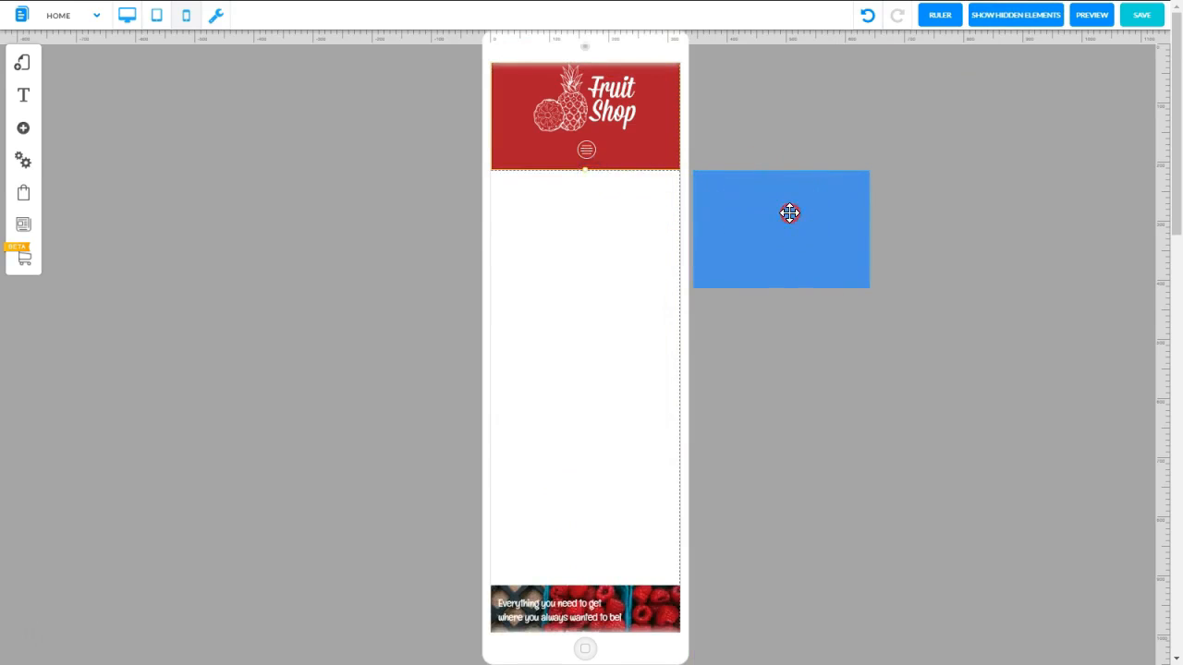
Hide the blue box lying beside the mobile page
click(789, 212)
click(541, 389)
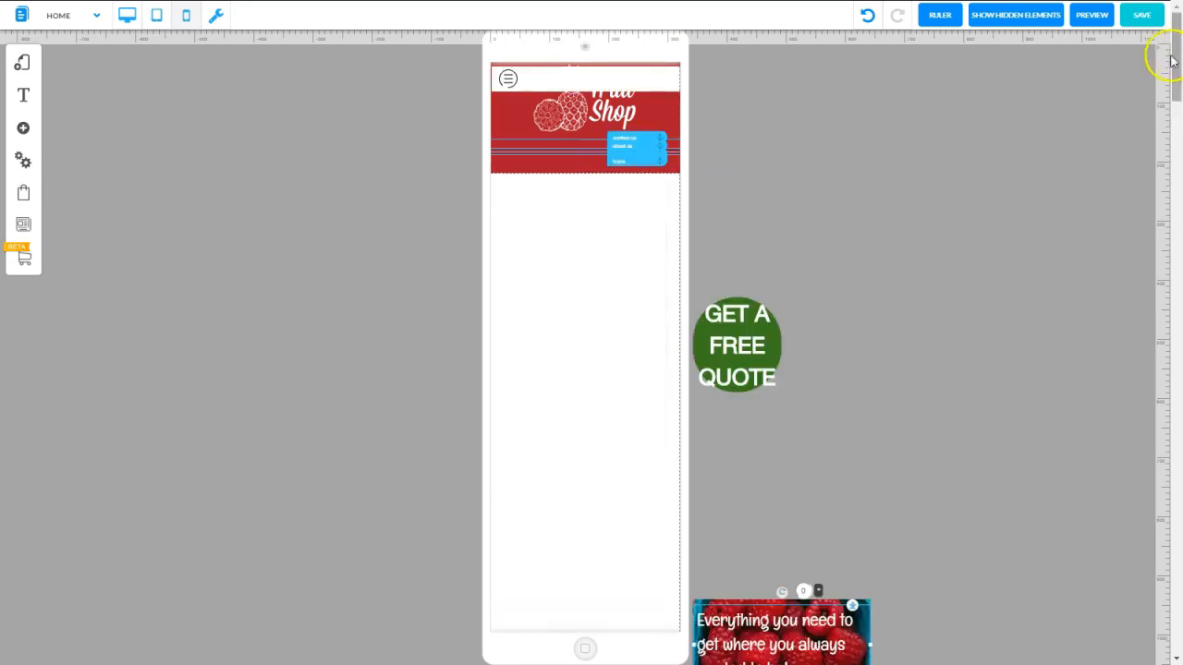
Move the raspberry section beside the page up to just below the green GET A FREE QUOTE circle
drag(1175, 35, 1176, 64)
drag(851, 364, 860, 178)
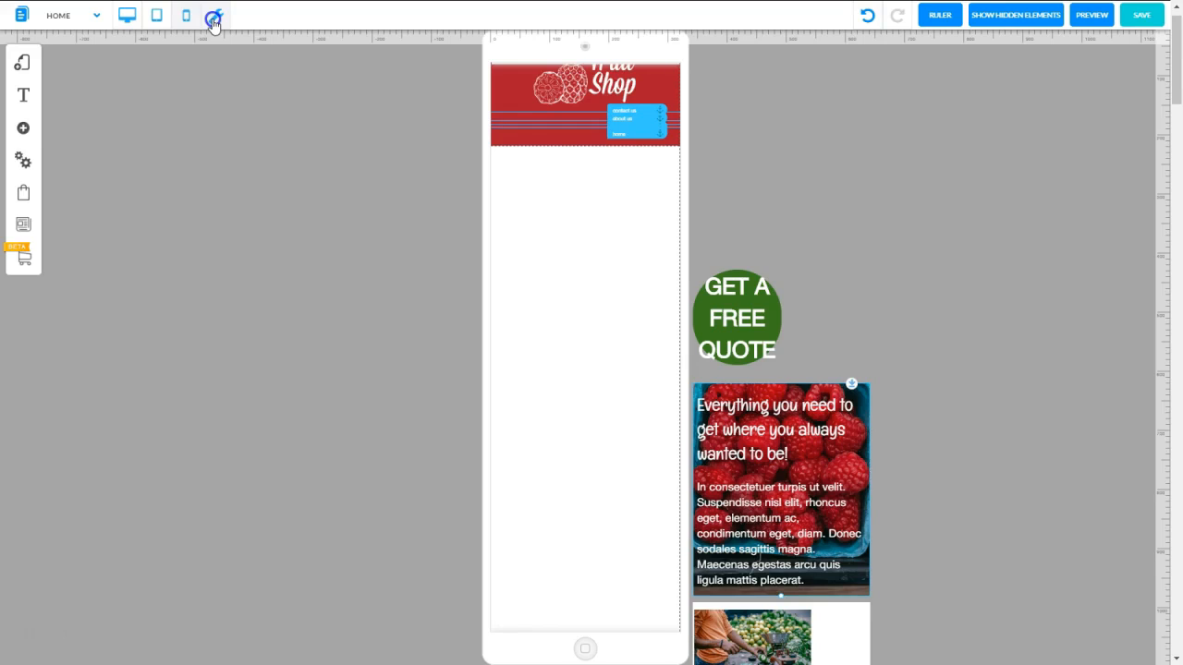
Run the automatic mobile rearrangement to bring the page's sections inside the mobile page width
click(212, 23)
click(674, 361)
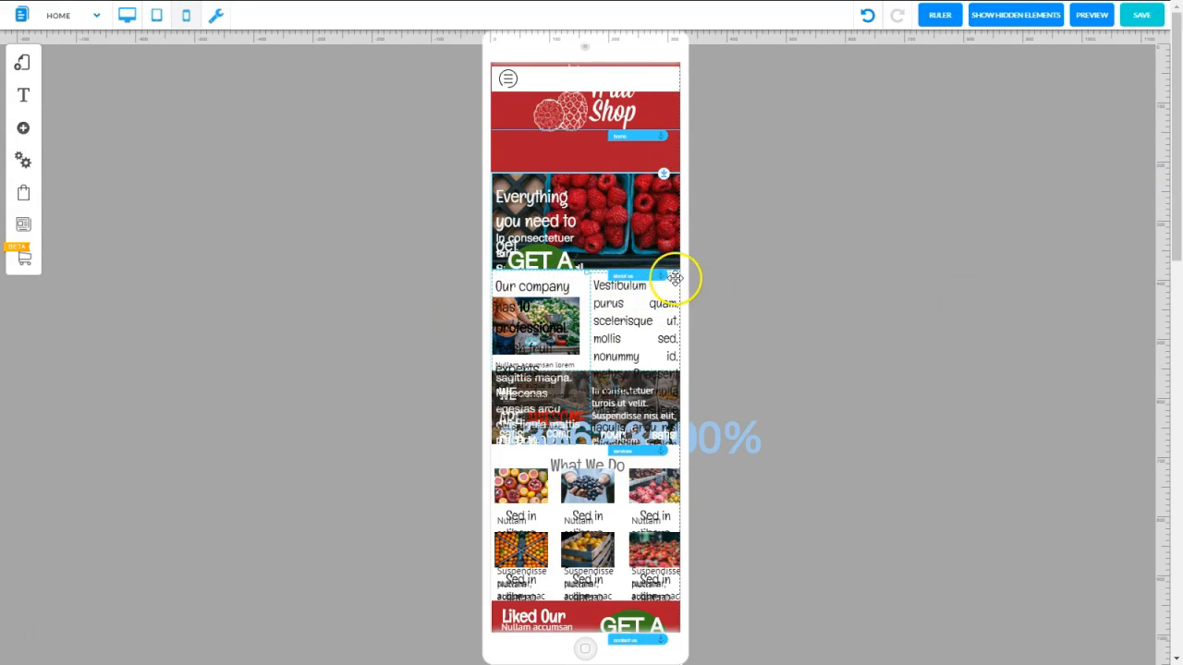
Push the sections below the raspberry banner down and move the GET A FREE QUOTE circle out beside the page
click(596, 275)
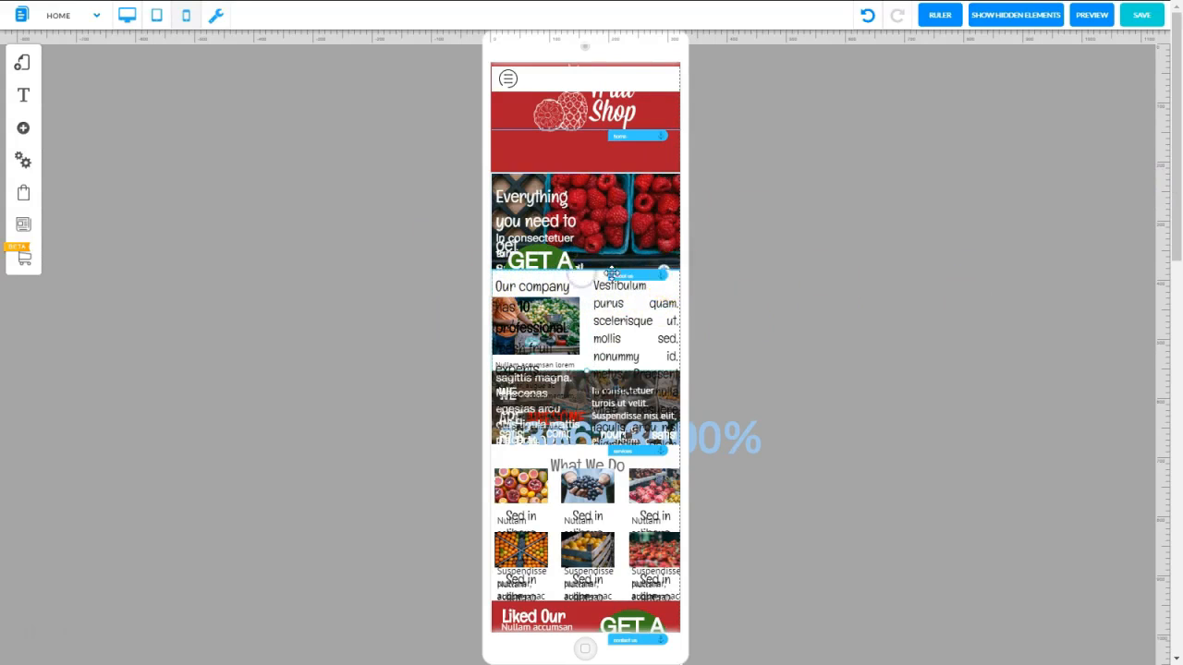
click(661, 271)
drag(550, 289, 782, 255)
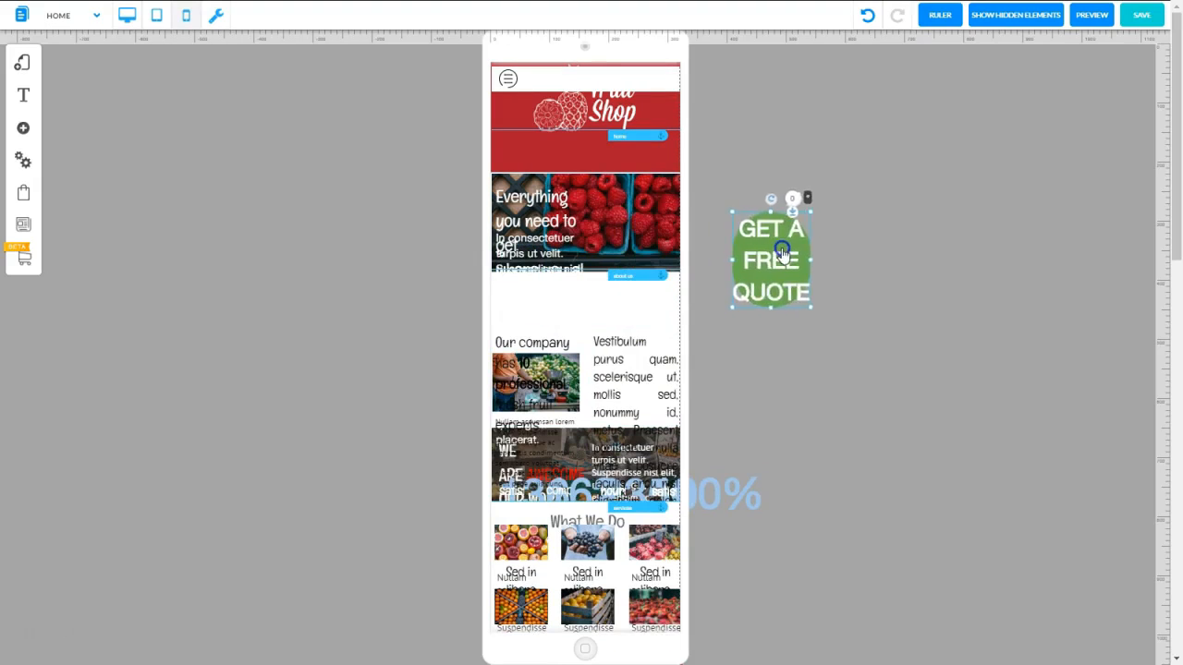
Set the banner heading "Everything you need to get where you always wanted to be!" to 17 px and widen its text box slightly
click(534, 213)
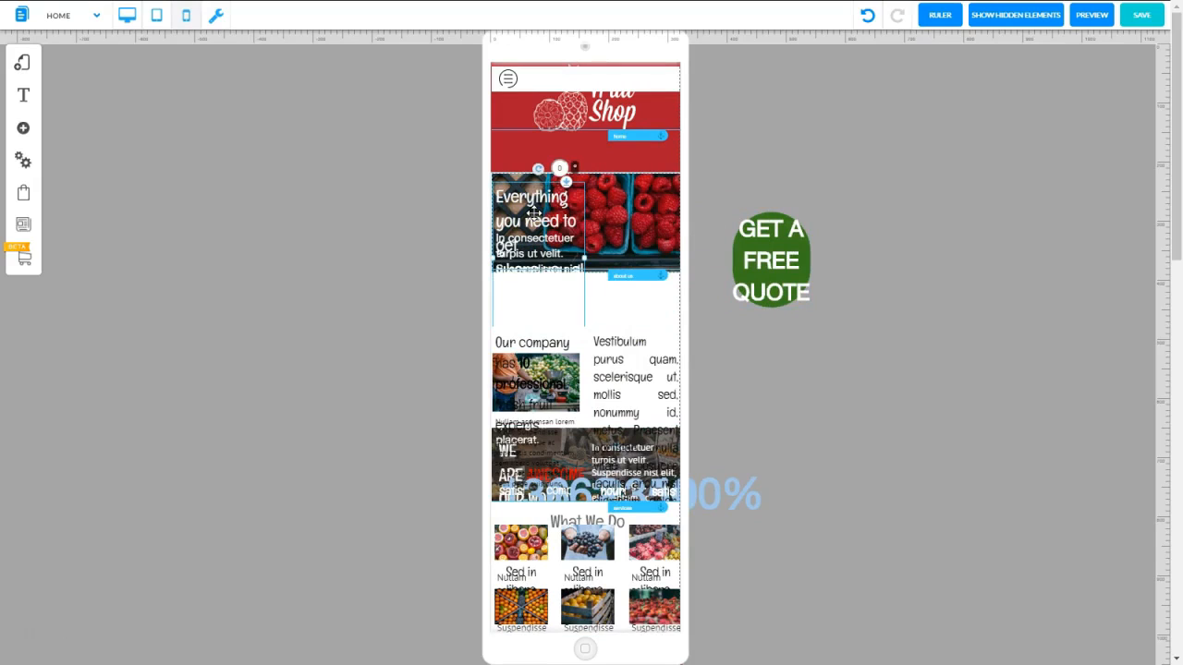
click(534, 213)
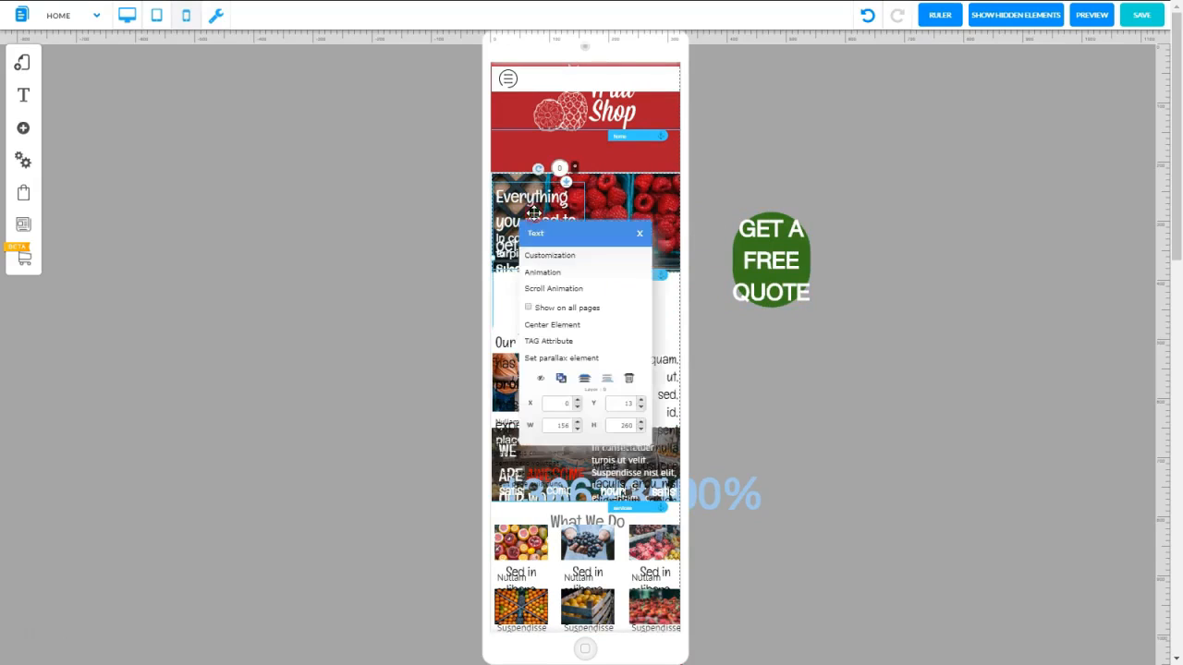
click(551, 257)
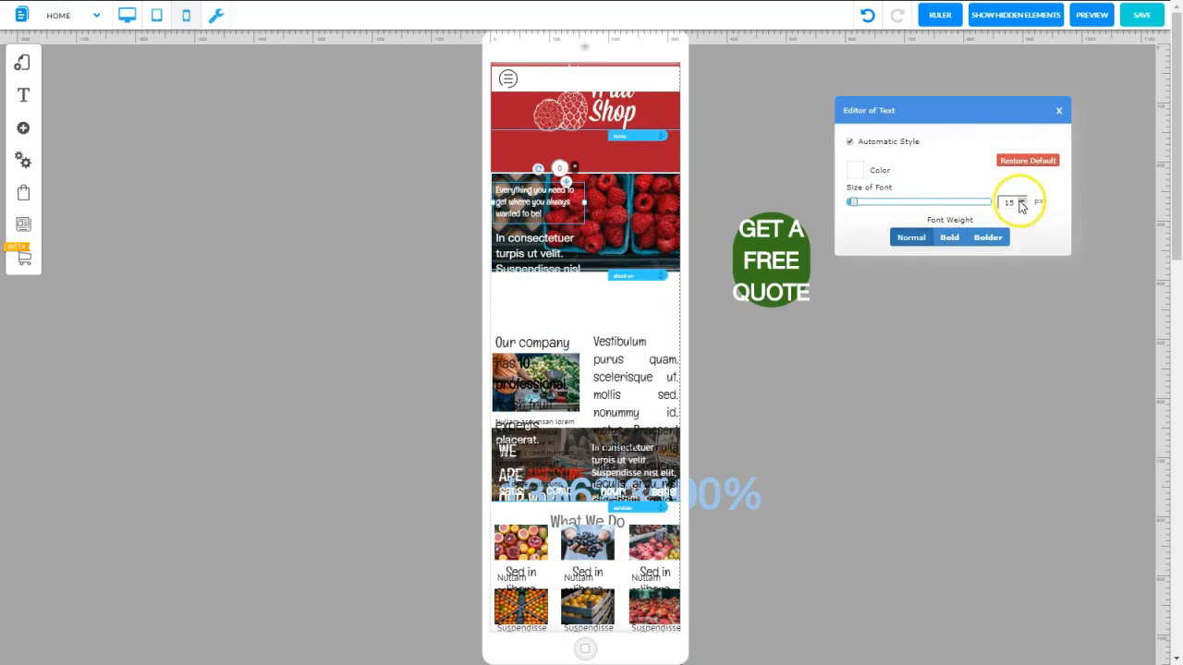
click(1022, 202)
click(1022, 202)
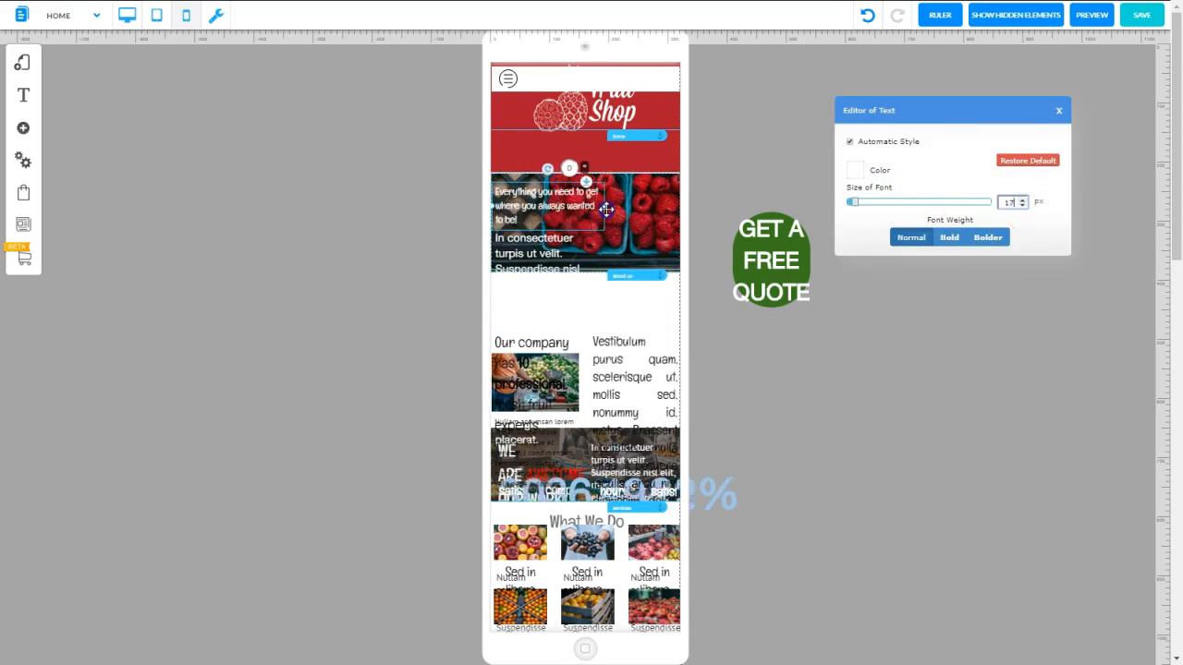
click(572, 197)
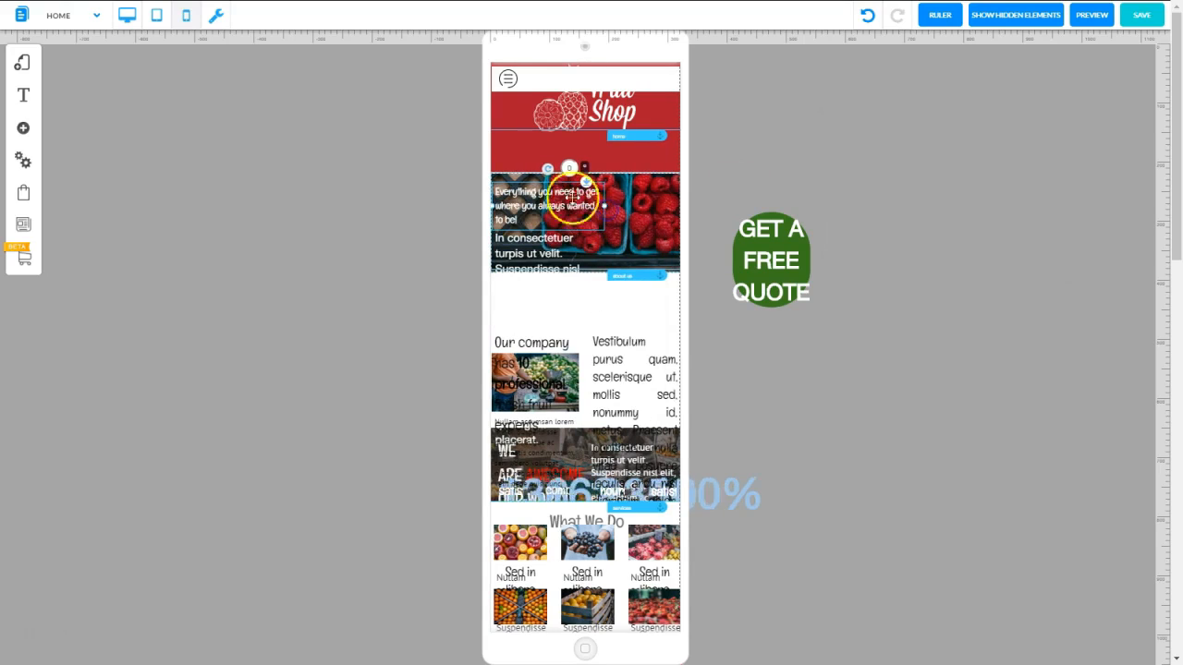
Reduce the font size of the paragraph beneath the banner heading and fit its text box inside the raspberry banner
right_click(531, 250)
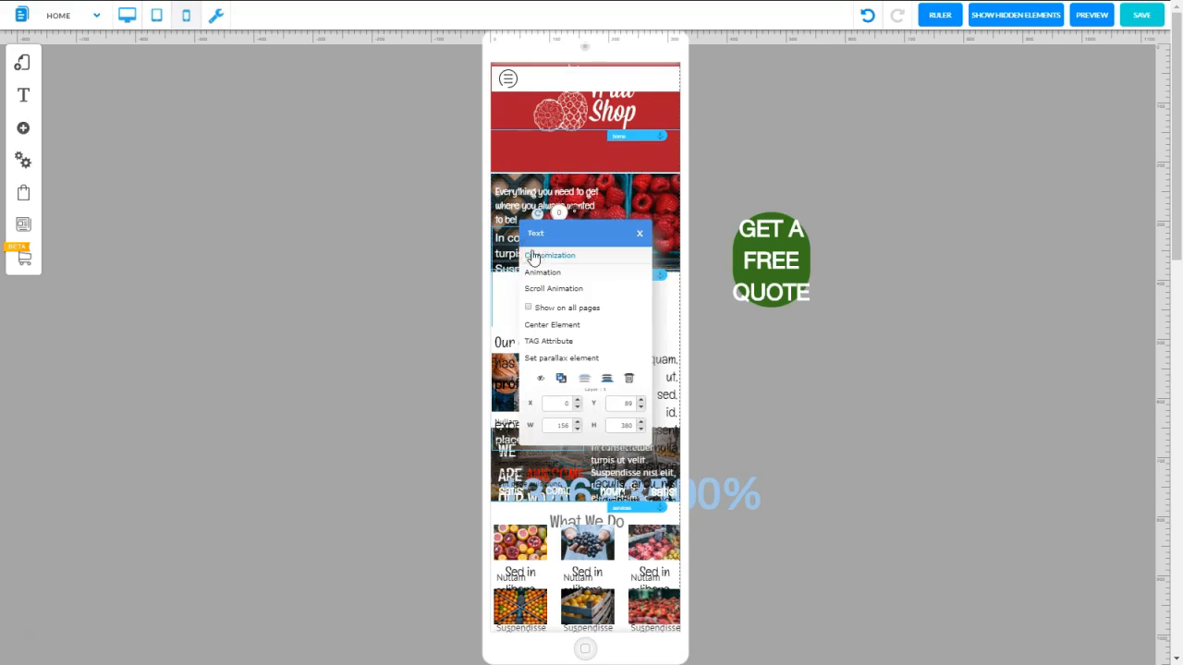
click(537, 256)
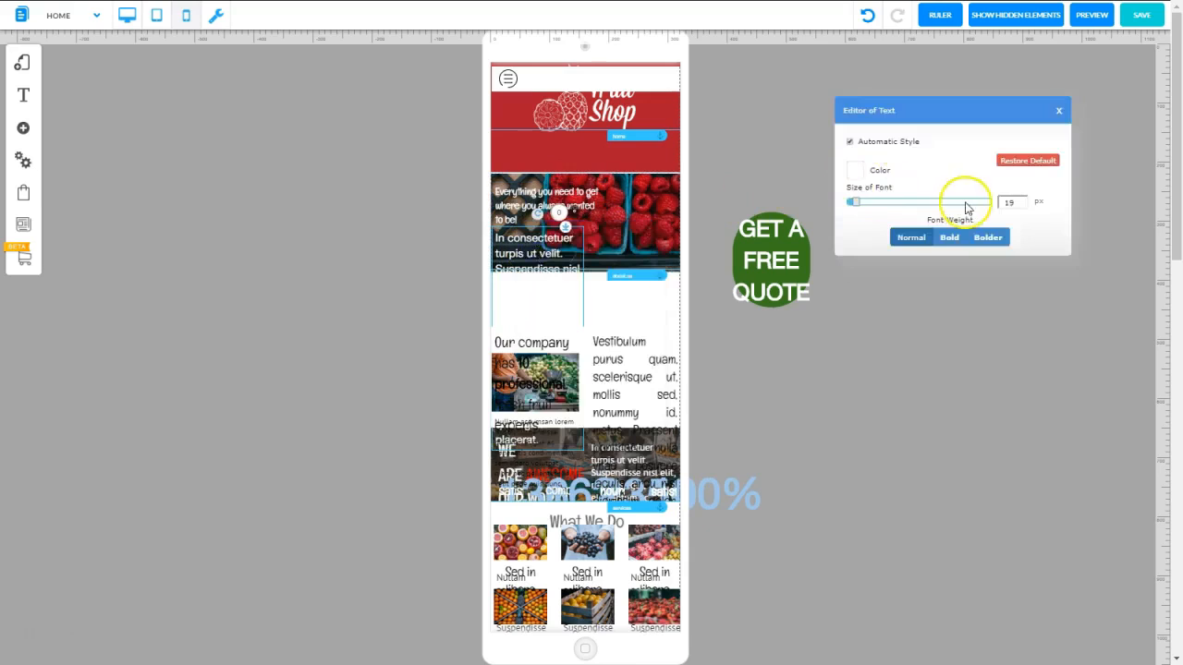
drag(856, 201, 850, 201)
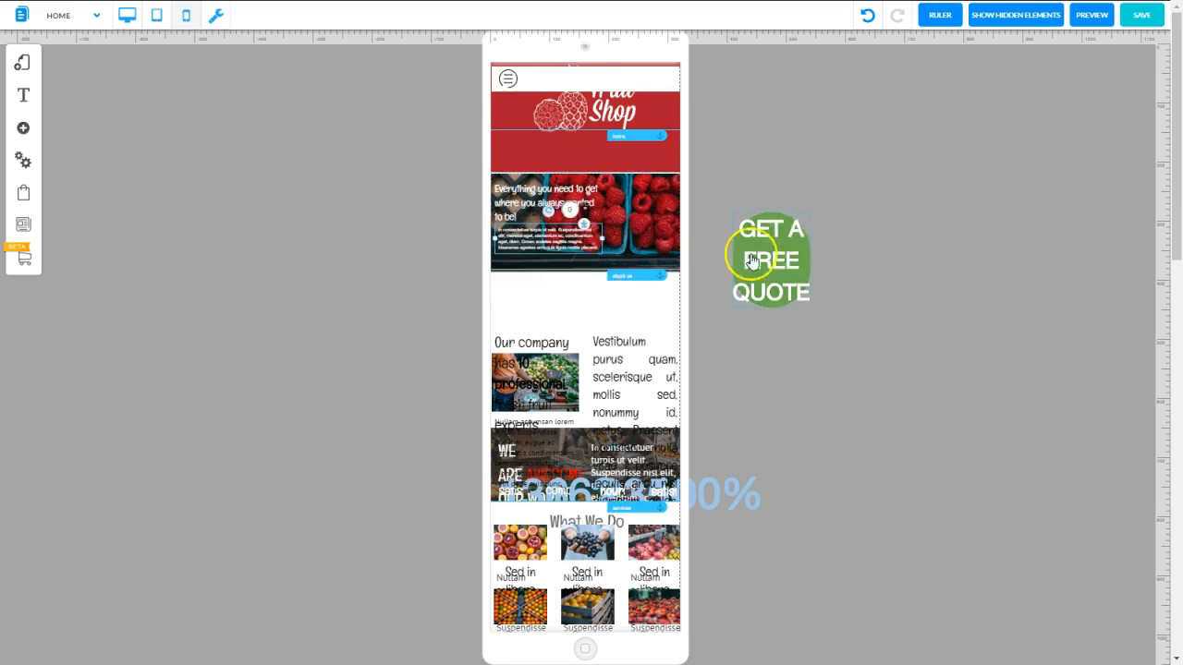
Widen the GET A FREE QUOTE button so its text fits one line and set its mobile font size to 20
click(753, 259)
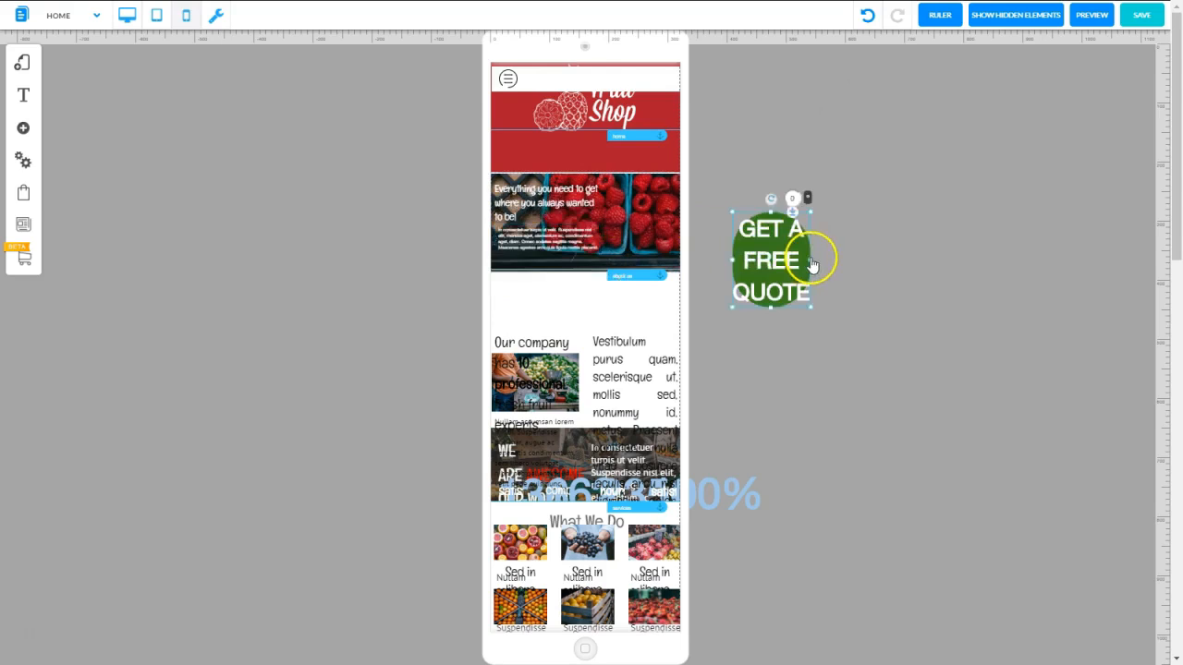
drag(810, 266, 958, 244)
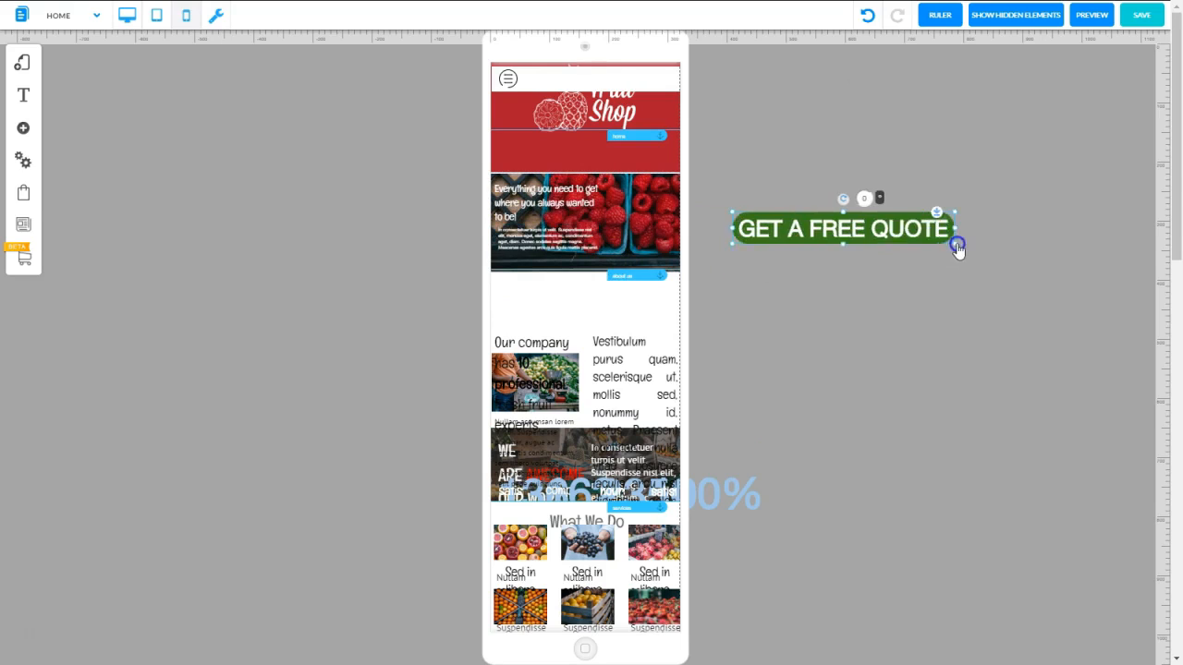
double_click(861, 233)
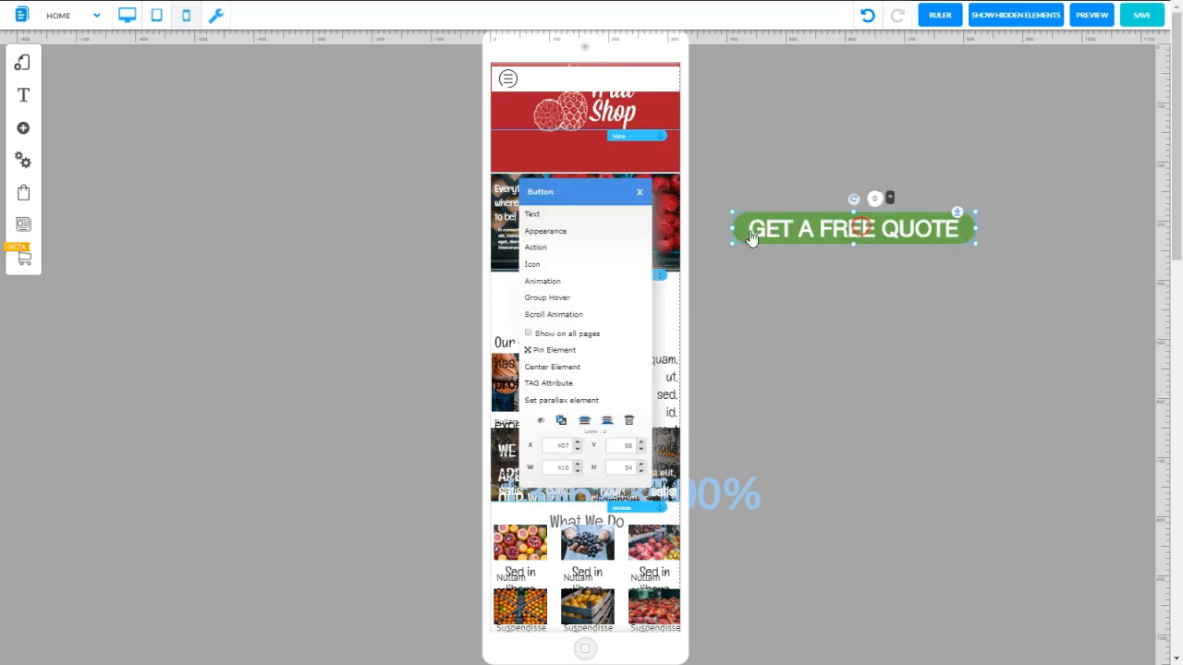
click(555, 232)
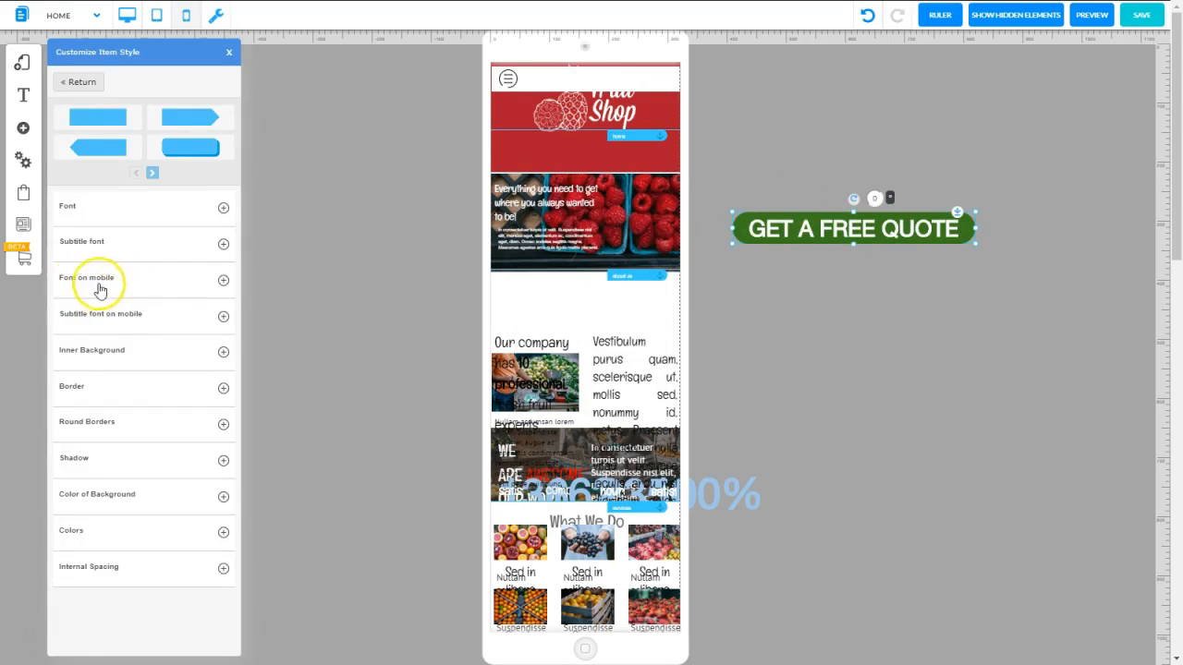
click(223, 279)
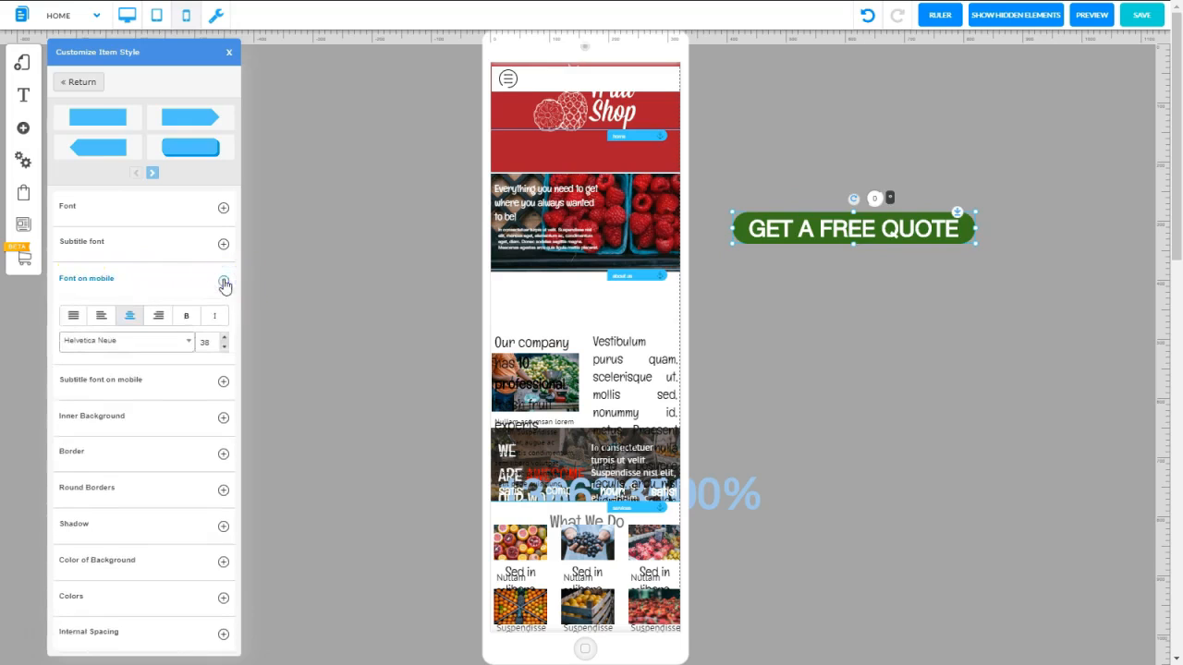
click(224, 348)
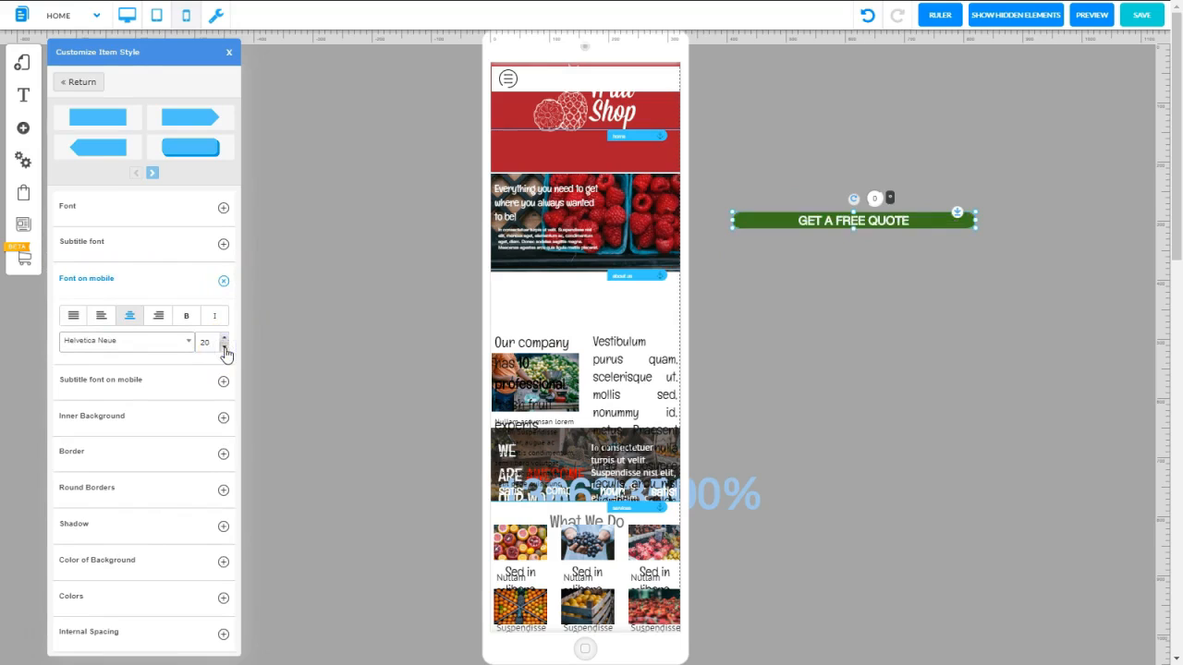
Narrow the GET A FREE QUOTE button and place it in the raspberry banner below the paragraph, widening the banner heading to two lines
drag(733, 221, 582, 262)
click(606, 211)
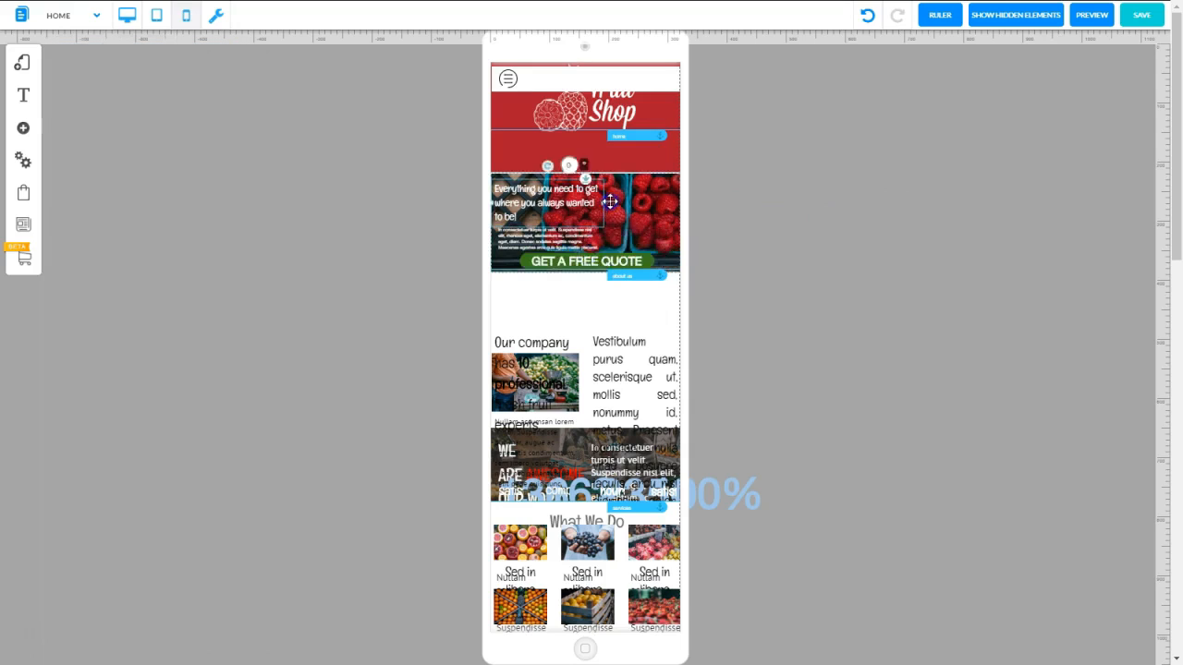
drag(610, 202, 624, 202)
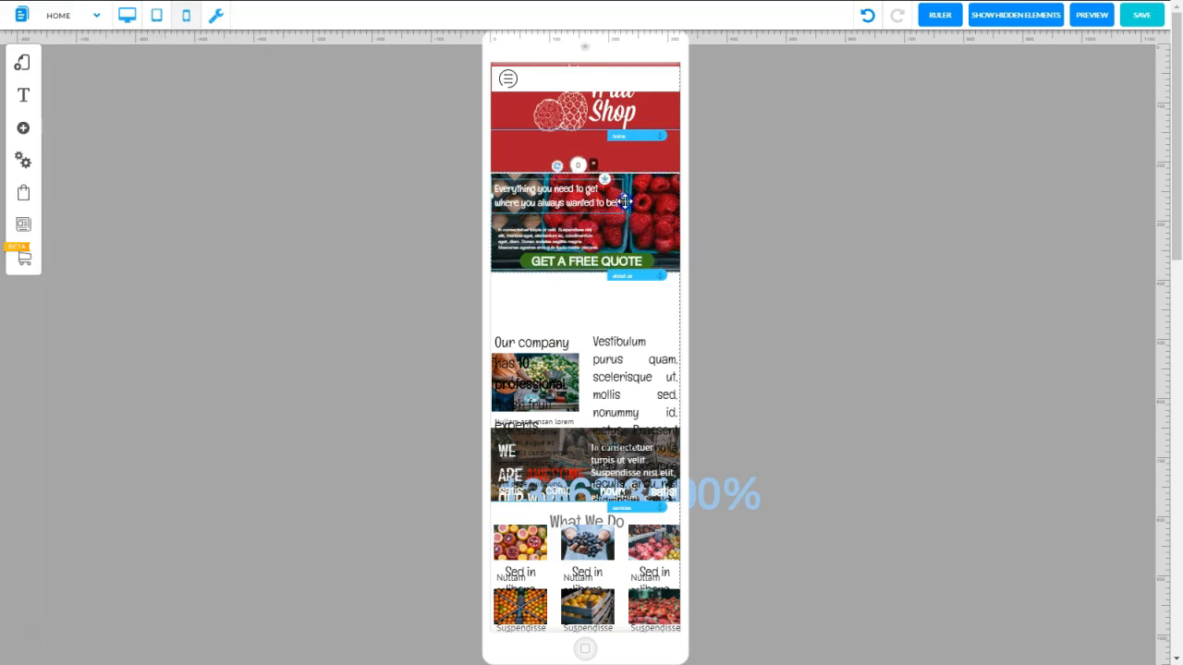
click(548, 200)
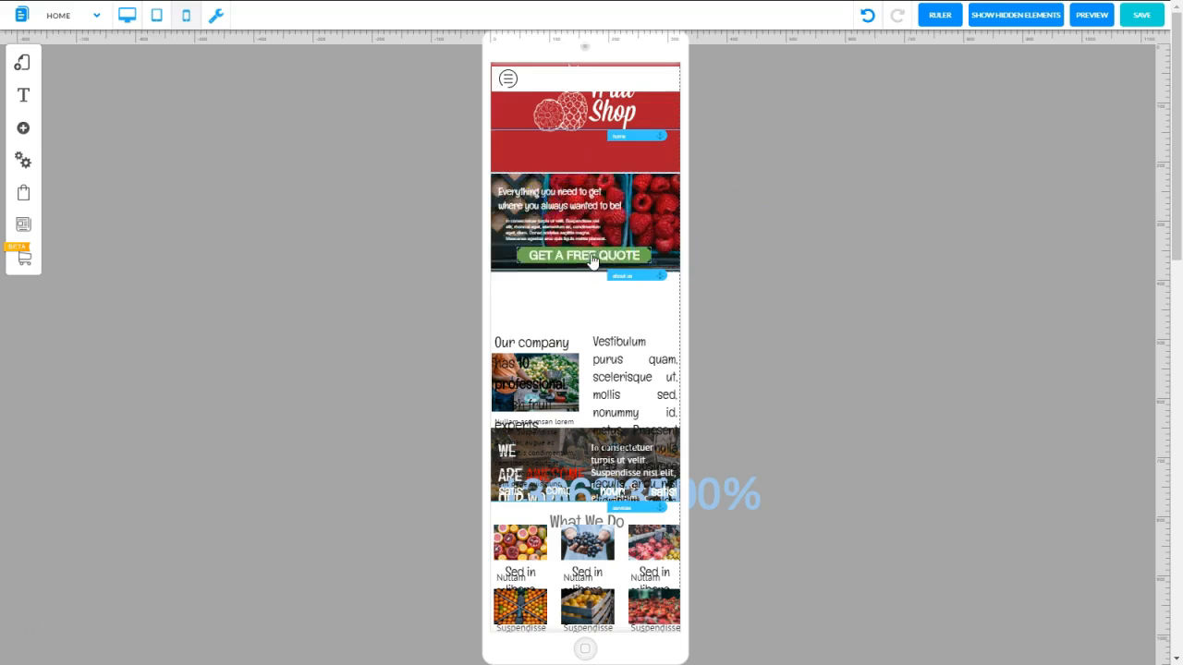
click(656, 224)
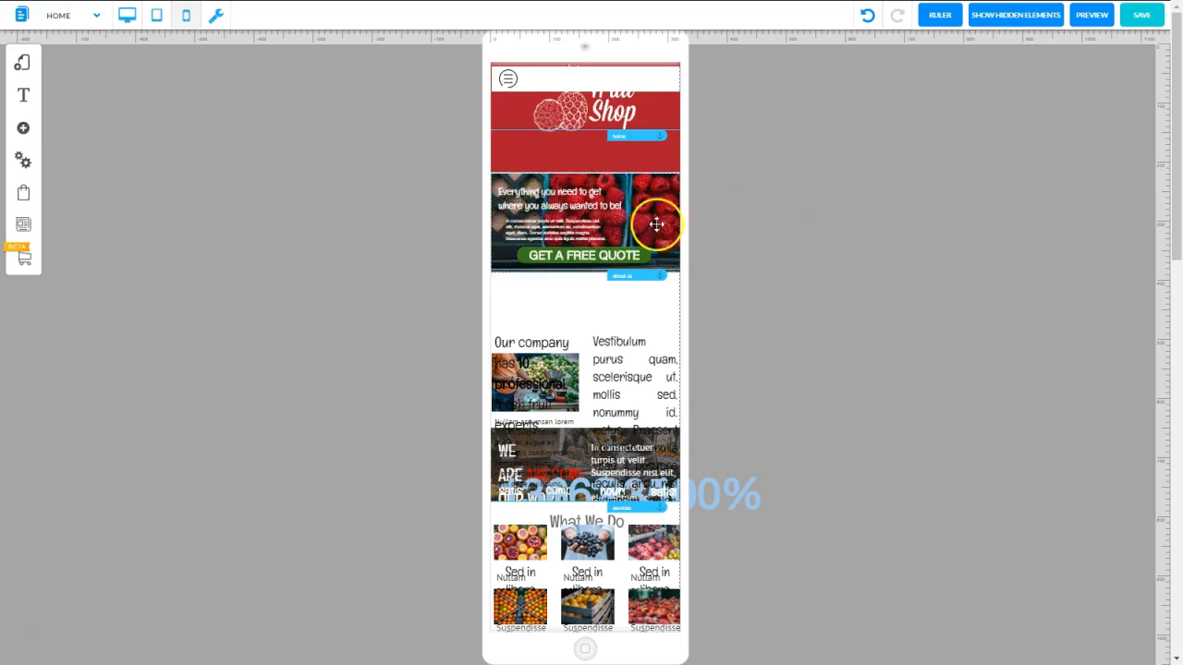
click(772, 204)
Move the about us anchor down to the start of the Our company section
click(646, 282)
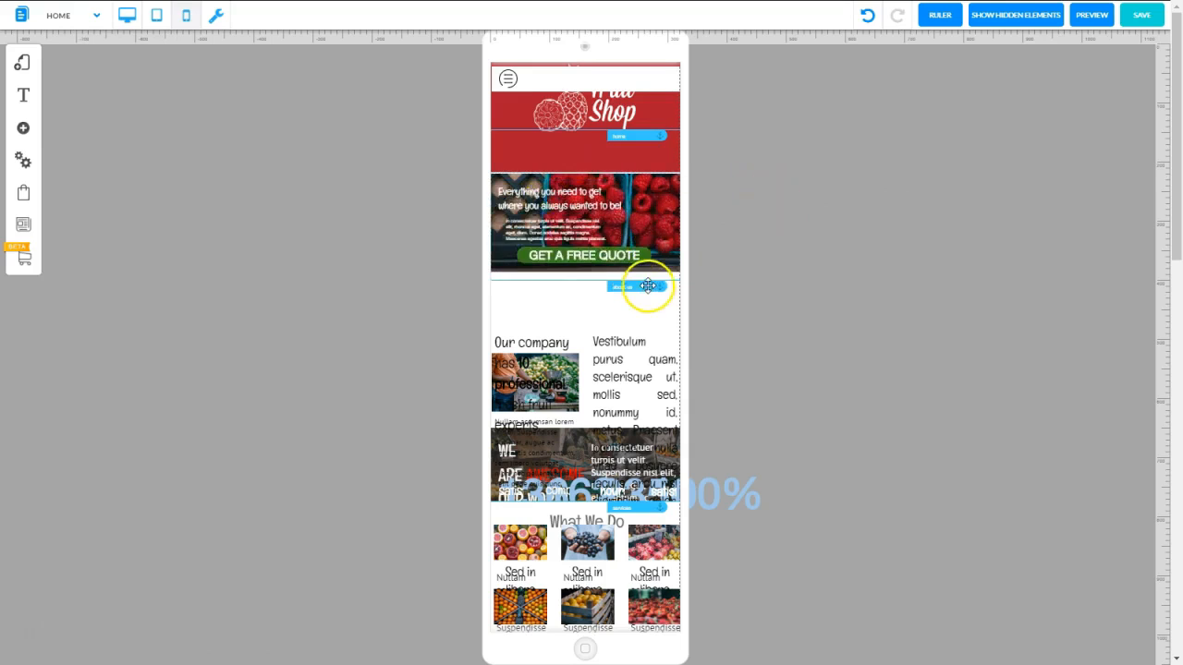
drag(647, 282, 646, 342)
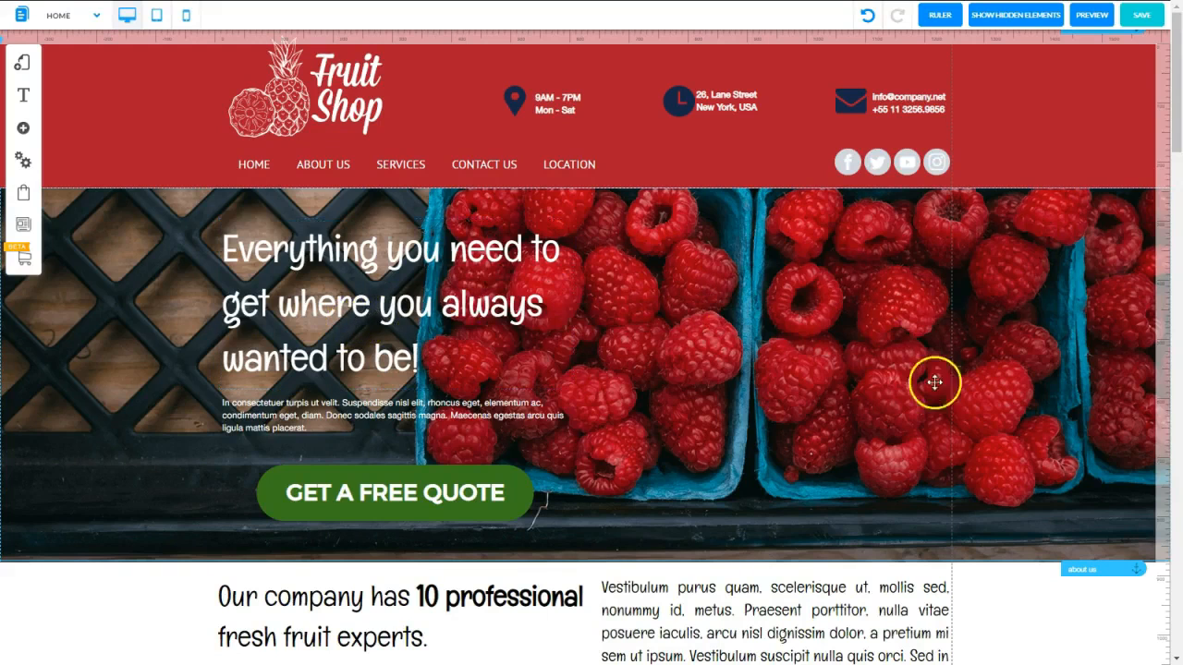
Check the tablet layout, return to mobile mode and pull the sections up directly beneath the raspberry banner
click(157, 15)
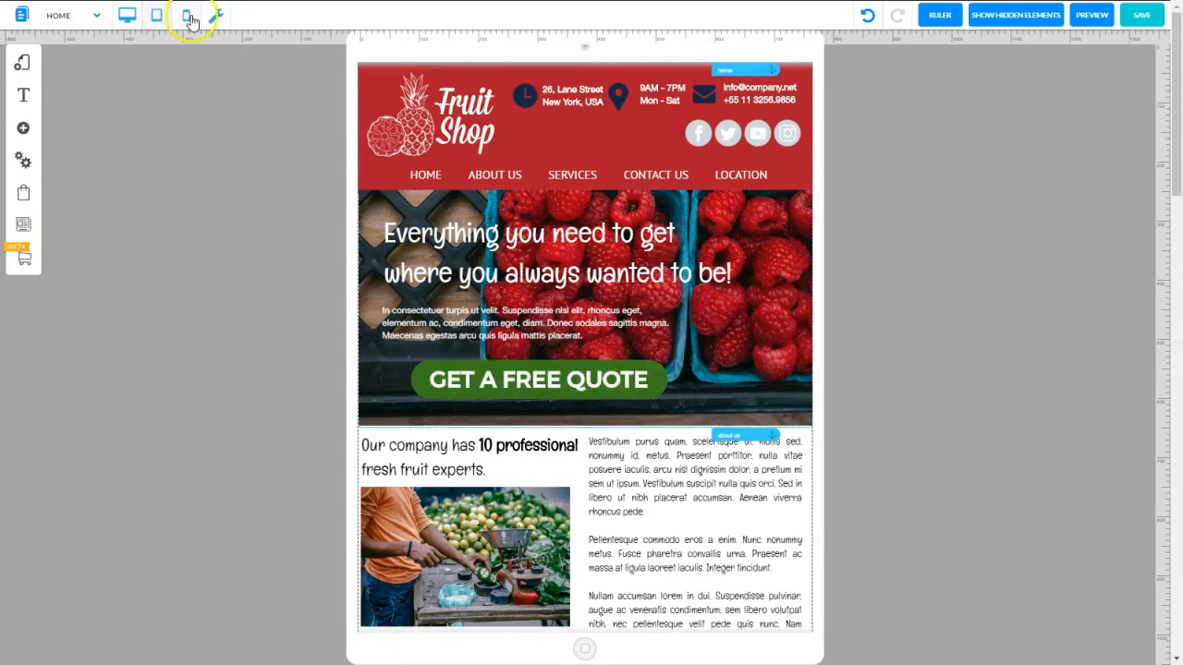
click(186, 16)
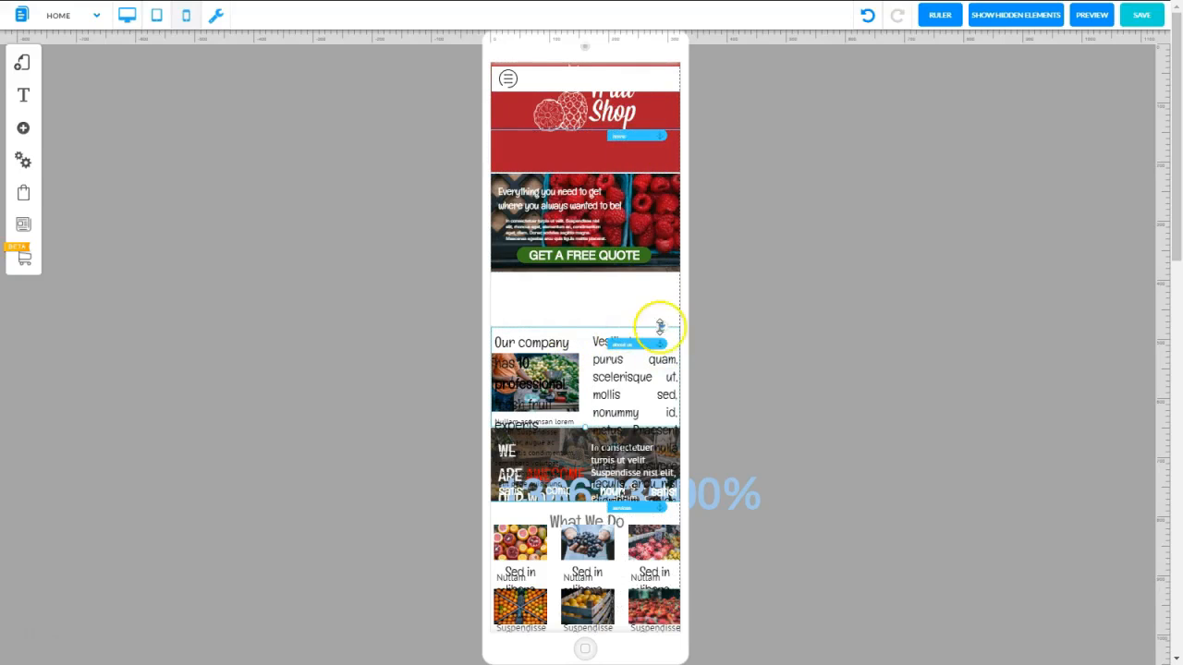
drag(660, 325, 661, 272)
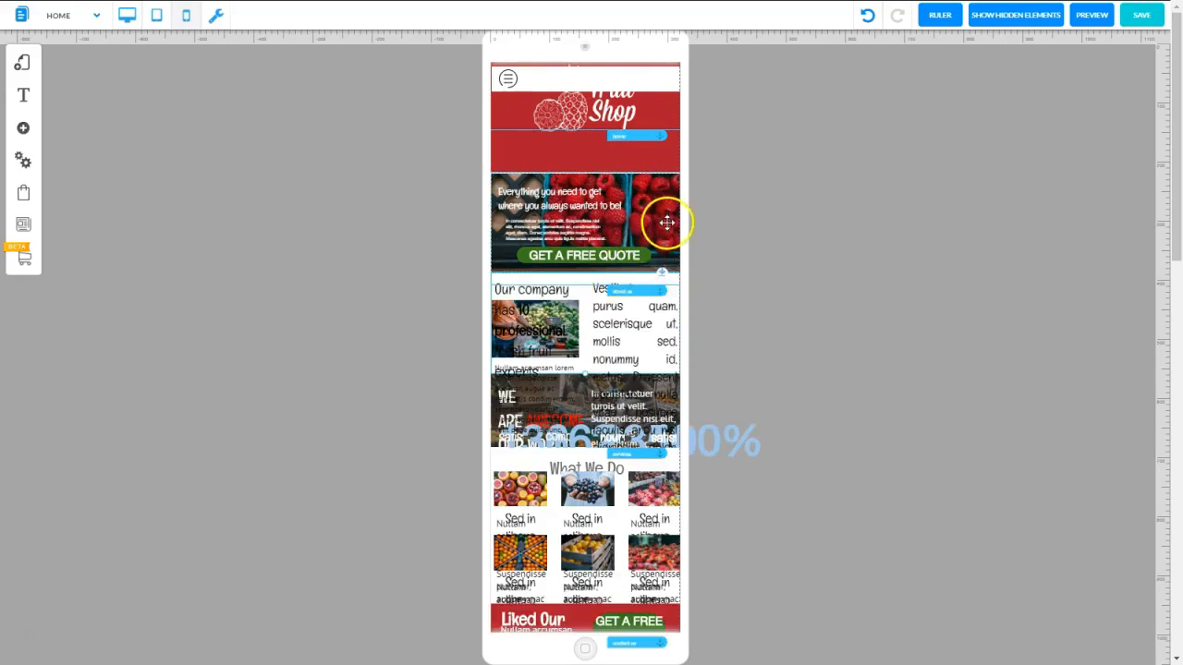
Push the content below the raspberry banner well down and bring only the Our company section back up beneath the banner
click(565, 377)
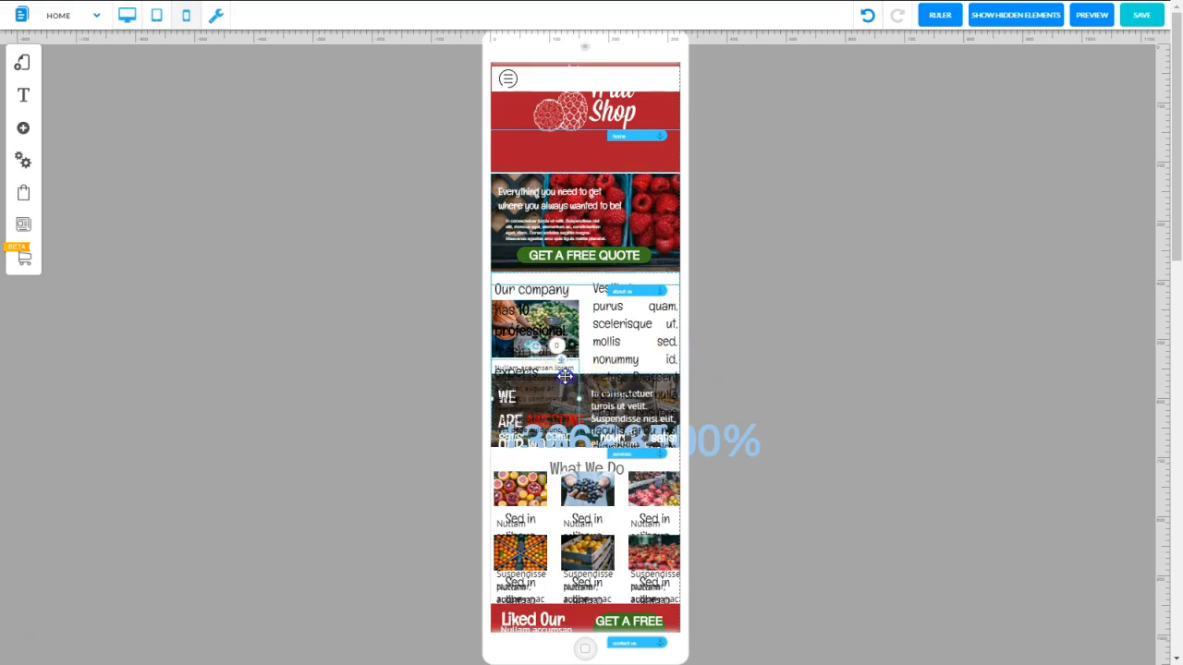
click(662, 271)
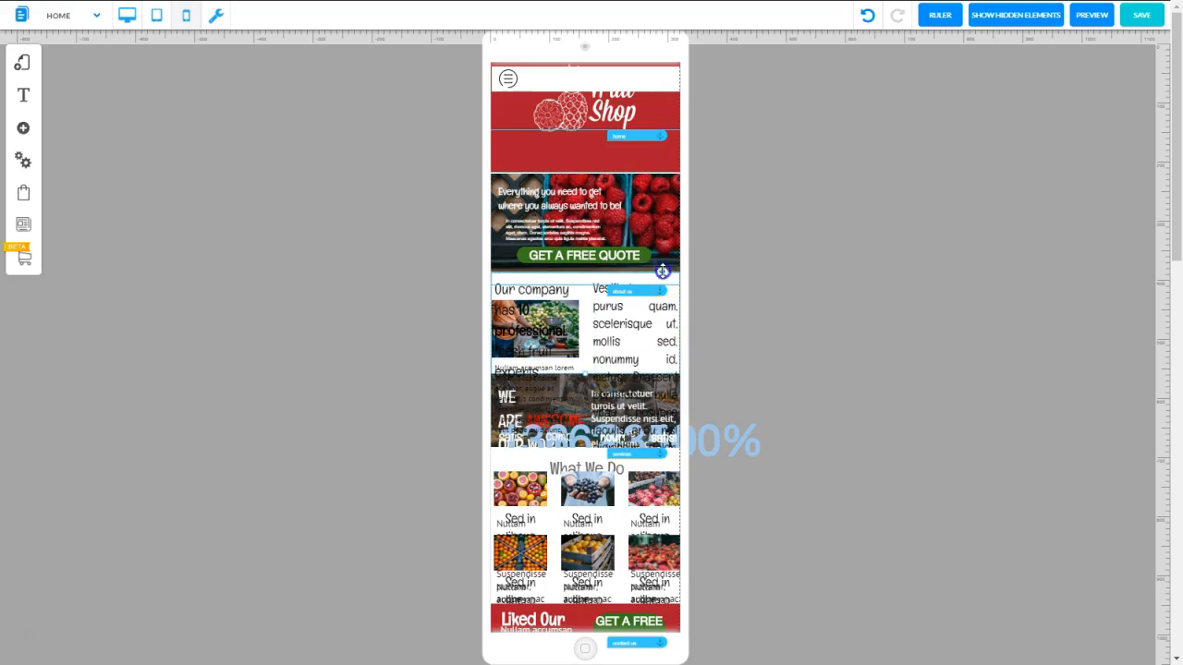
drag(662, 271, 574, 536)
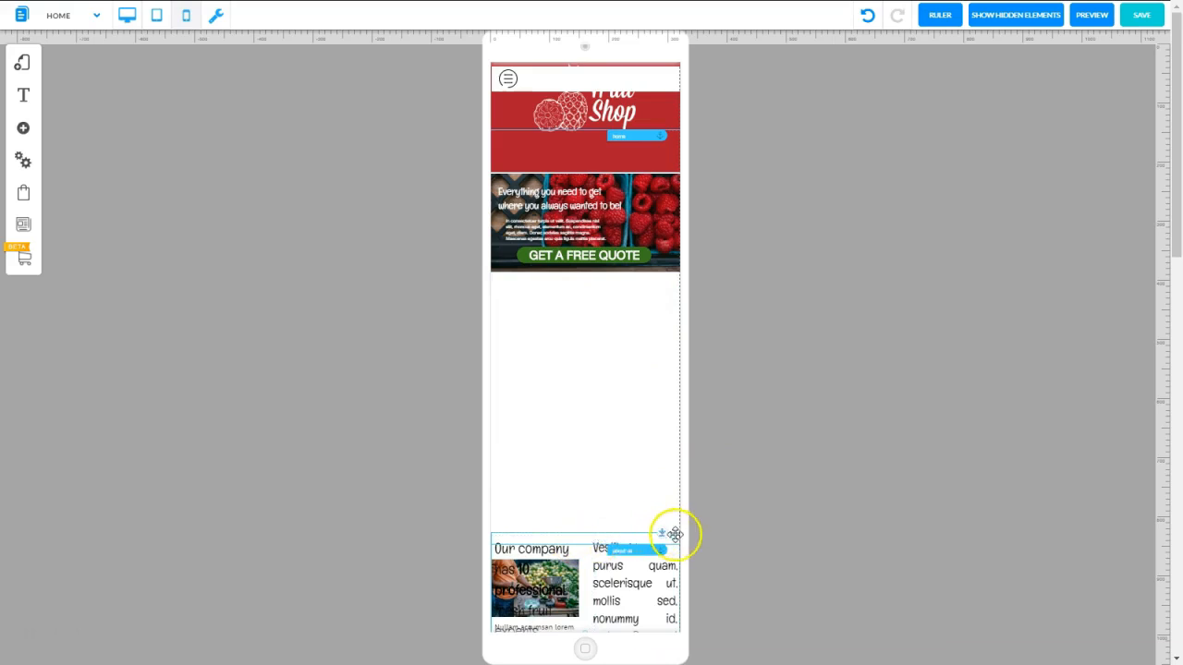
drag(675, 534, 612, 276)
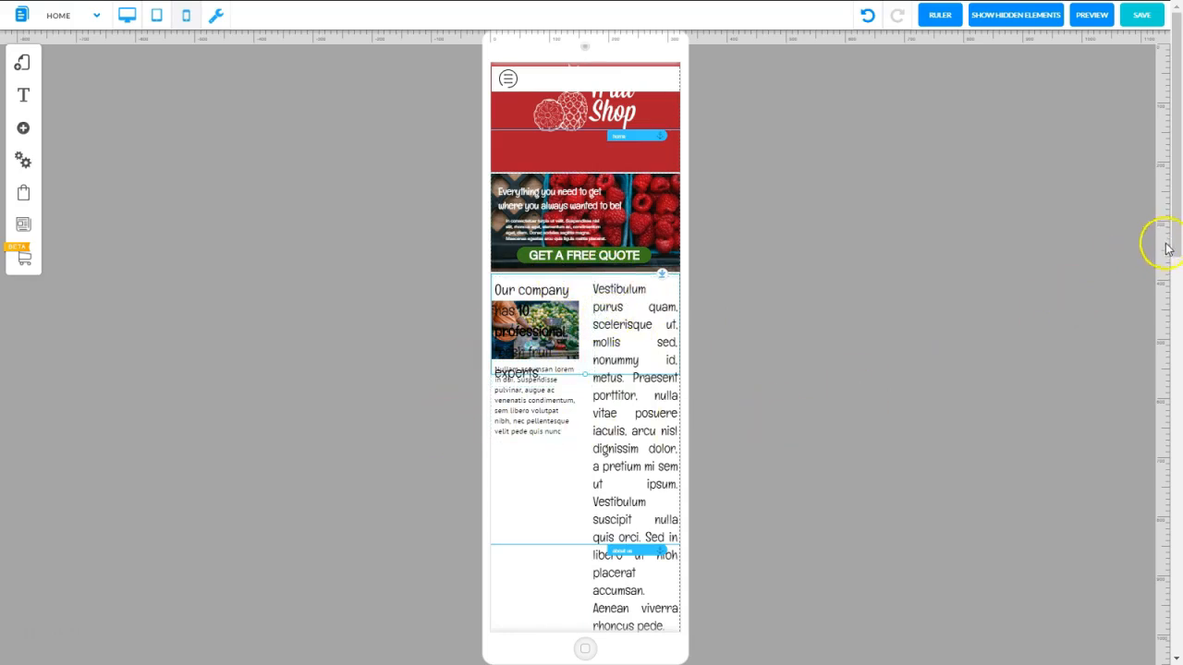
Set the font size of the Vestibulum text in the Our company section to 8 px
scroll(1162, 243, down, 1)
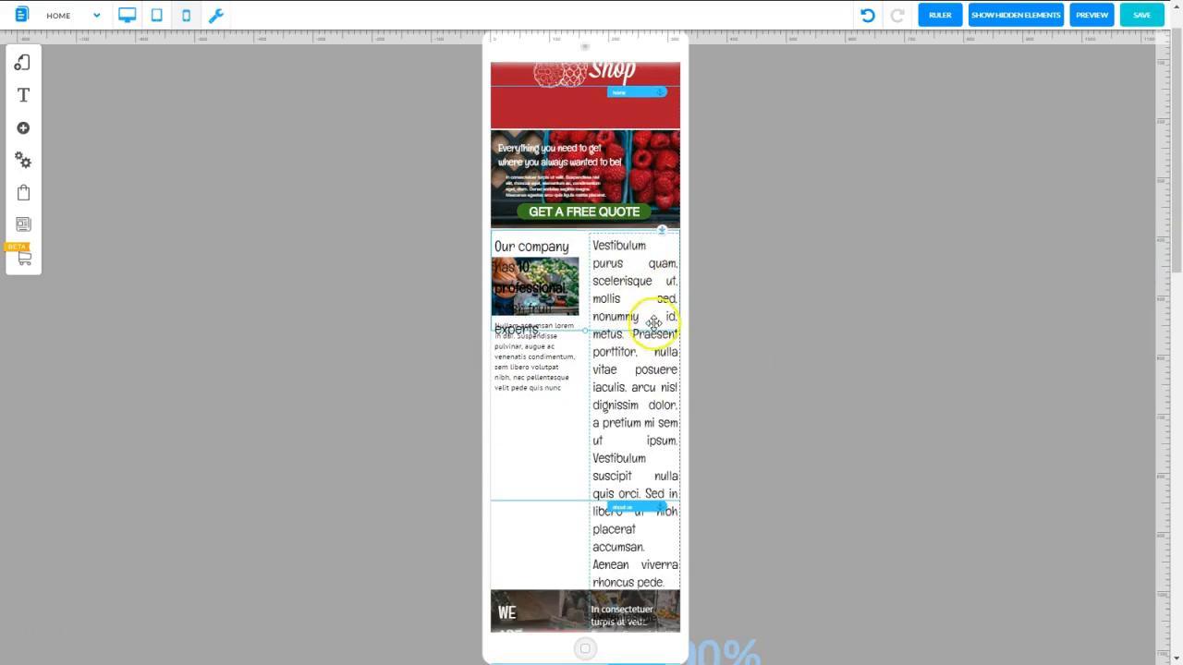
click(615, 268)
click(853, 204)
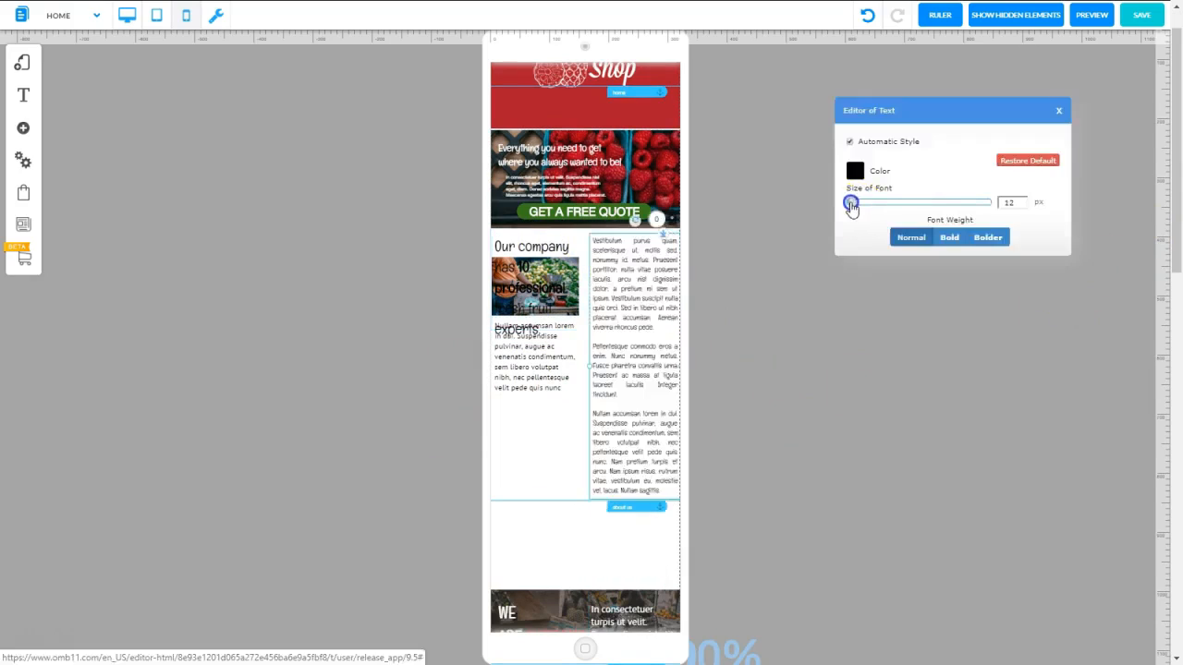
drag(851, 207, 844, 205)
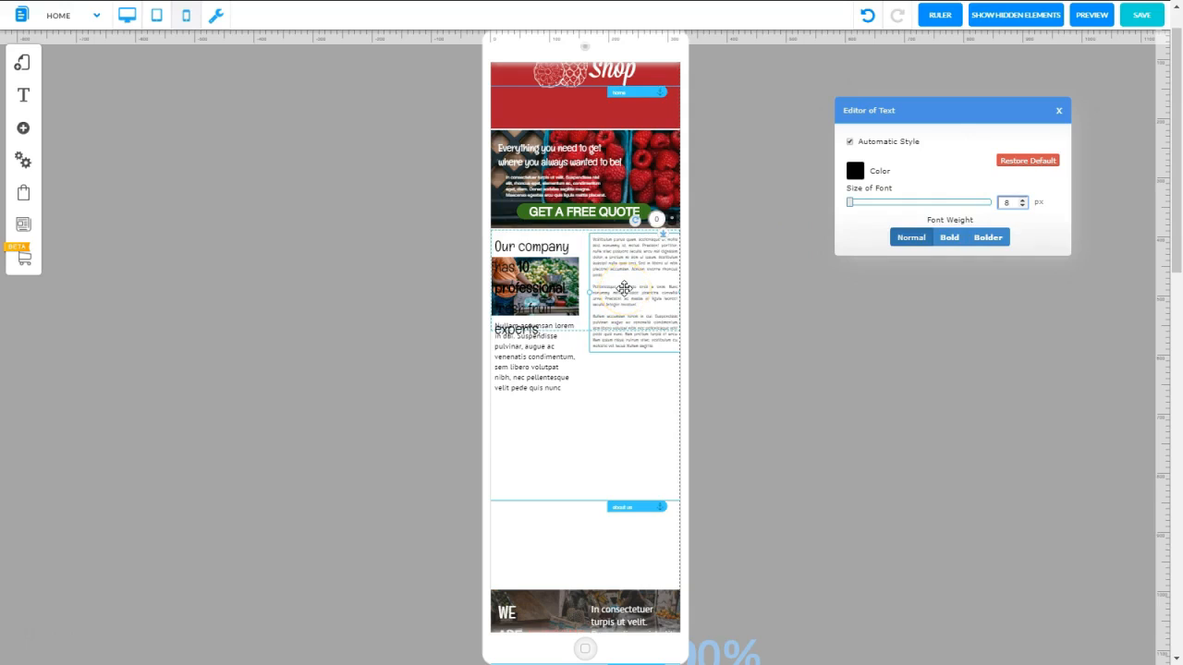
Set the "Our company has 10 professional fresh fruit experts" heading to 14 px
click(525, 253)
right_click(525, 258)
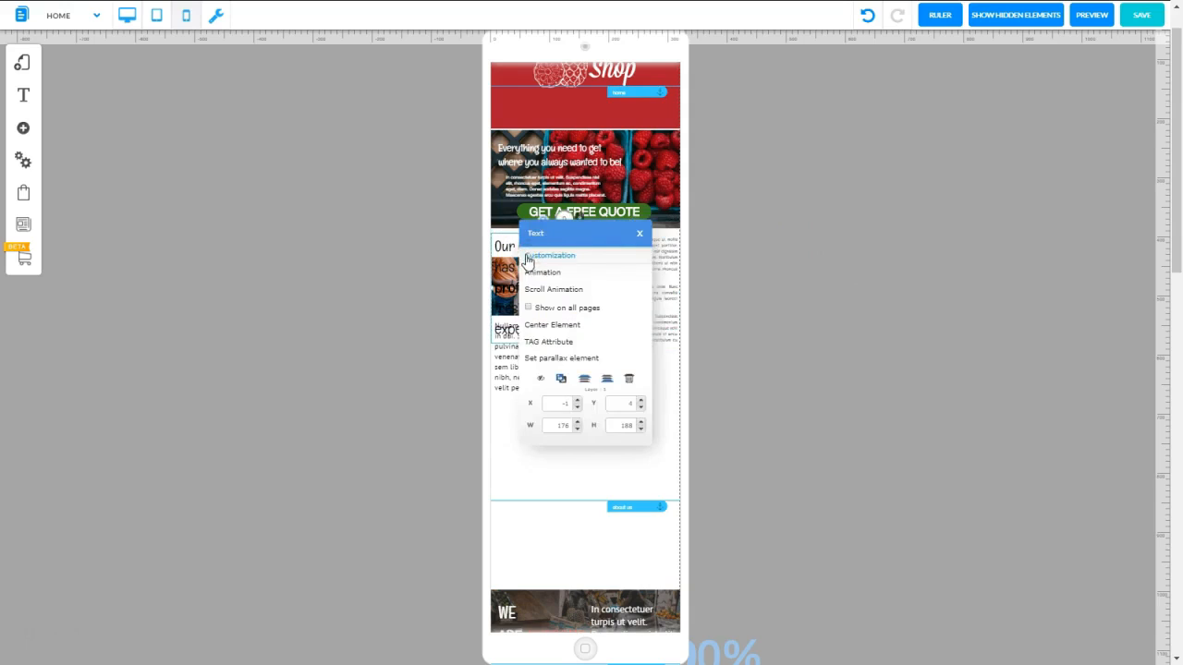
click(526, 256)
drag(862, 202, 854, 203)
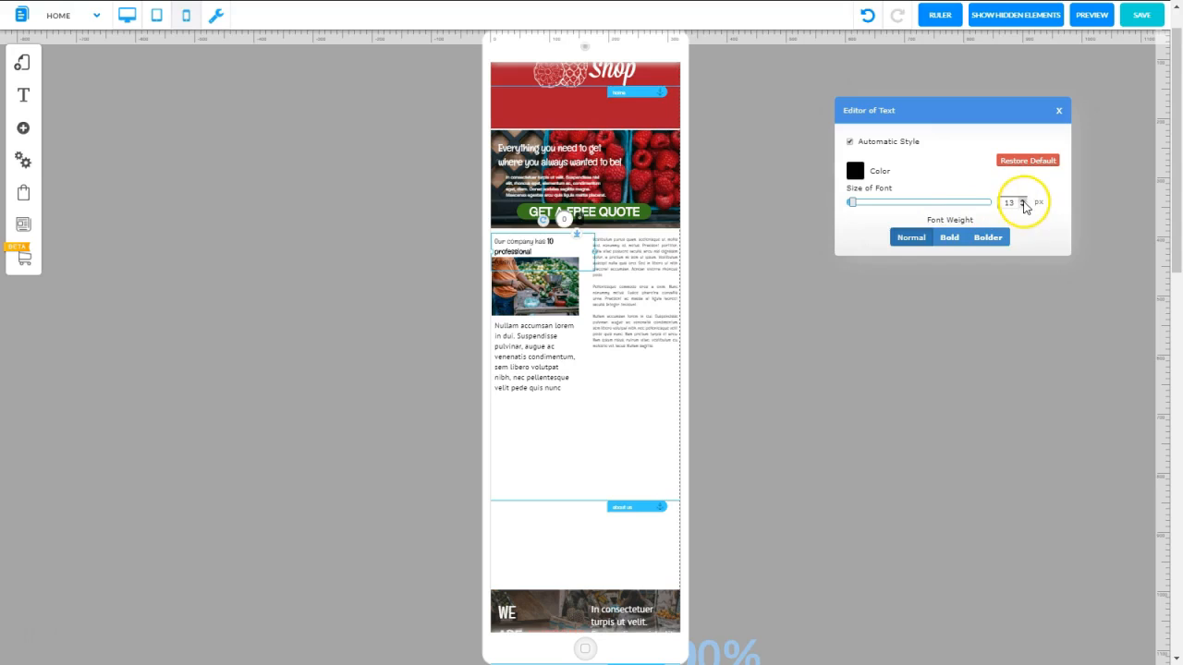
click(1022, 201)
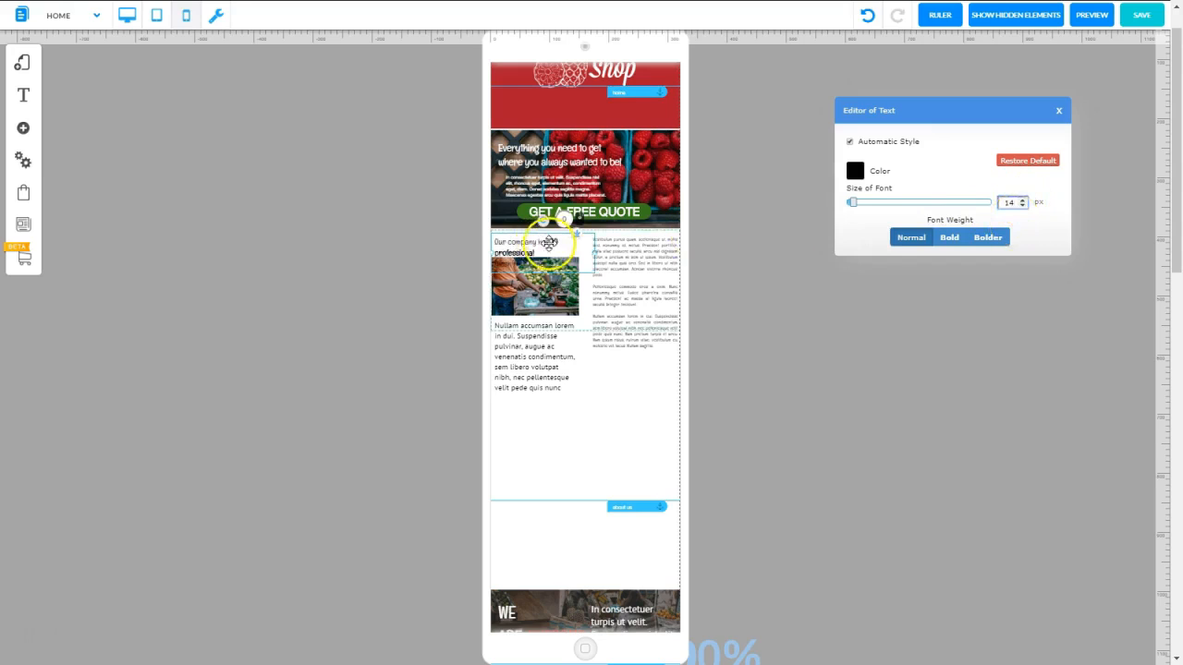
Set the font size of the Nullam accumsan paragraph under the market photo to 7 px
click(534, 358)
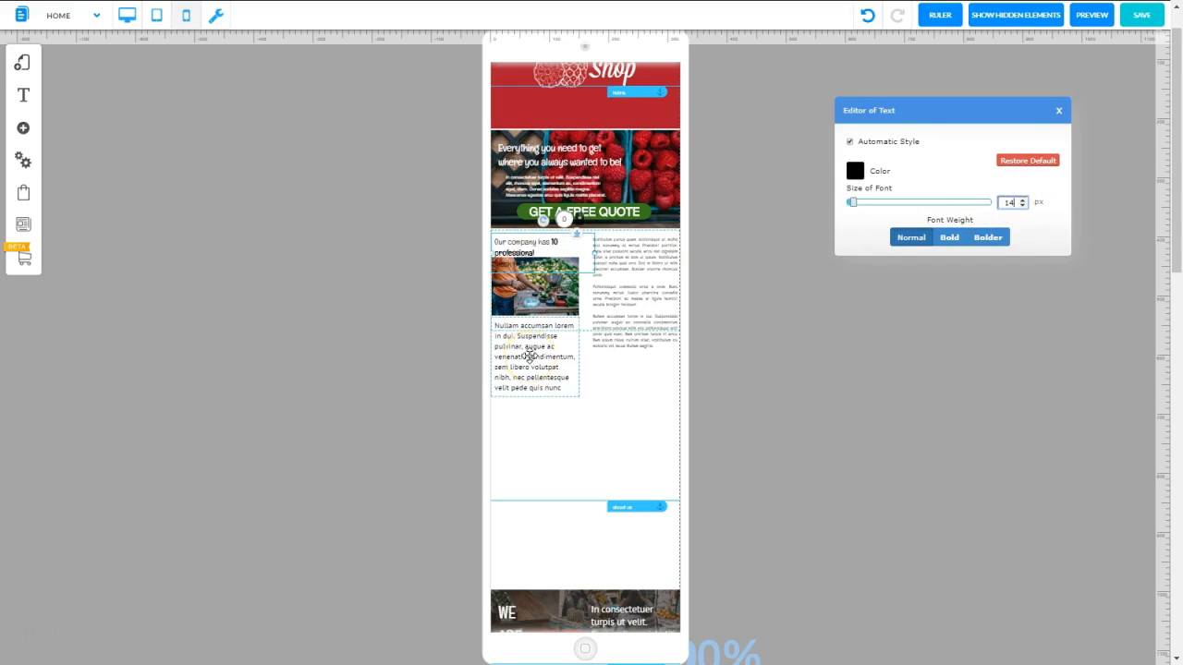
click(530, 356)
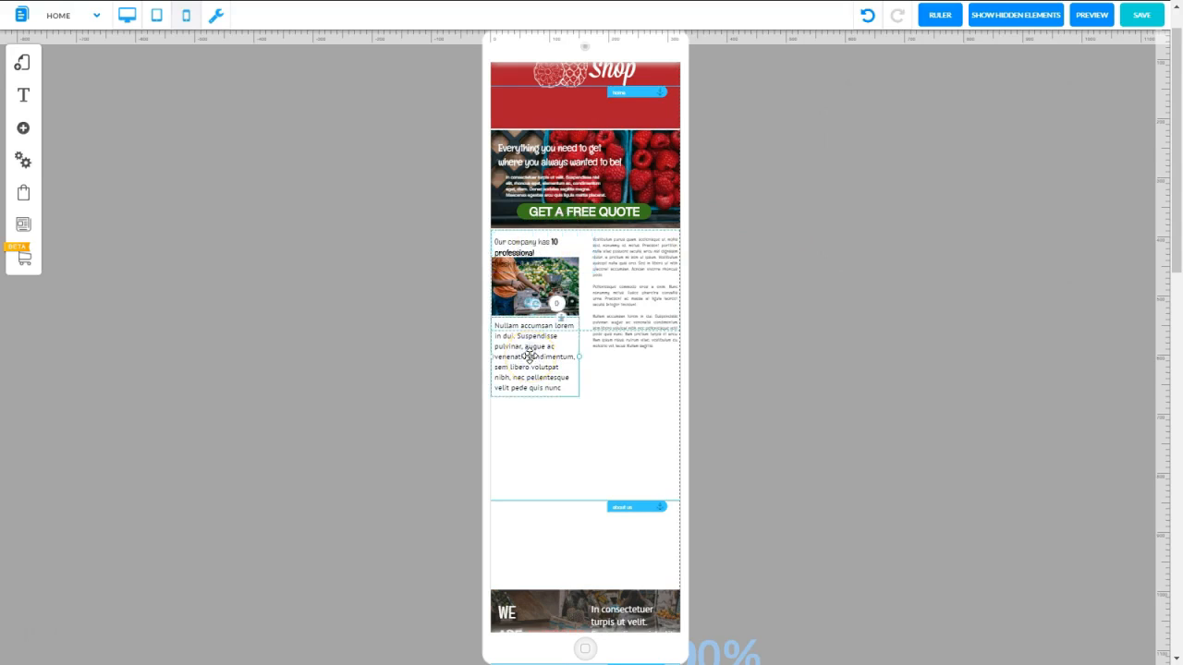
right_click(529, 357)
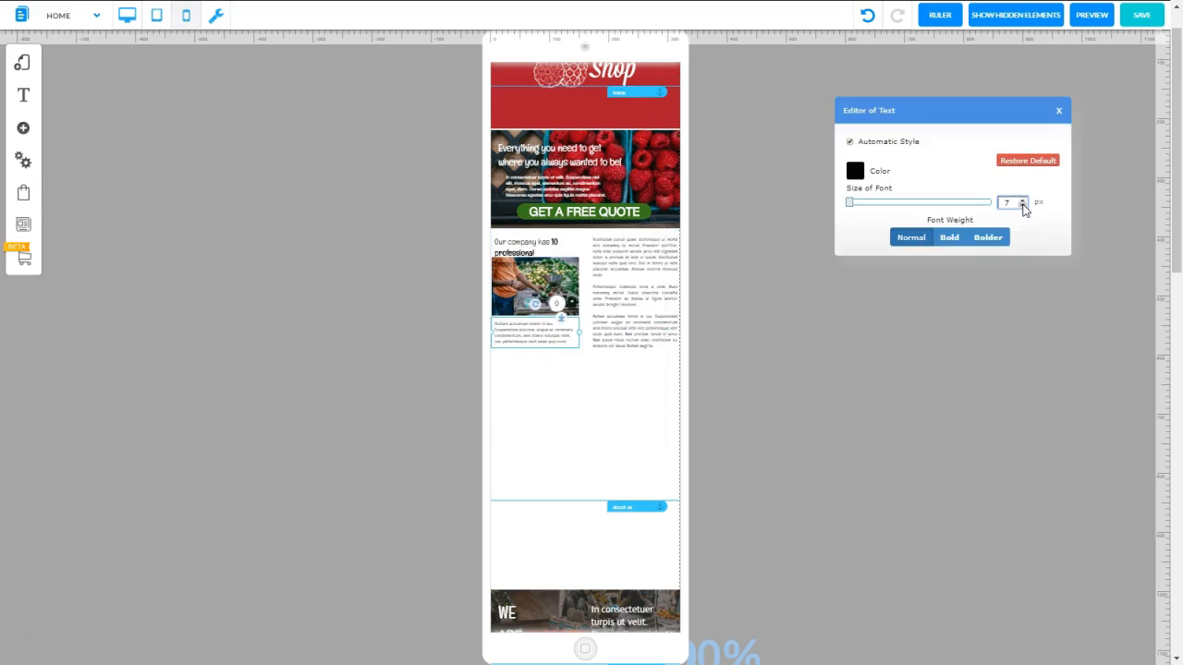
click(1058, 111)
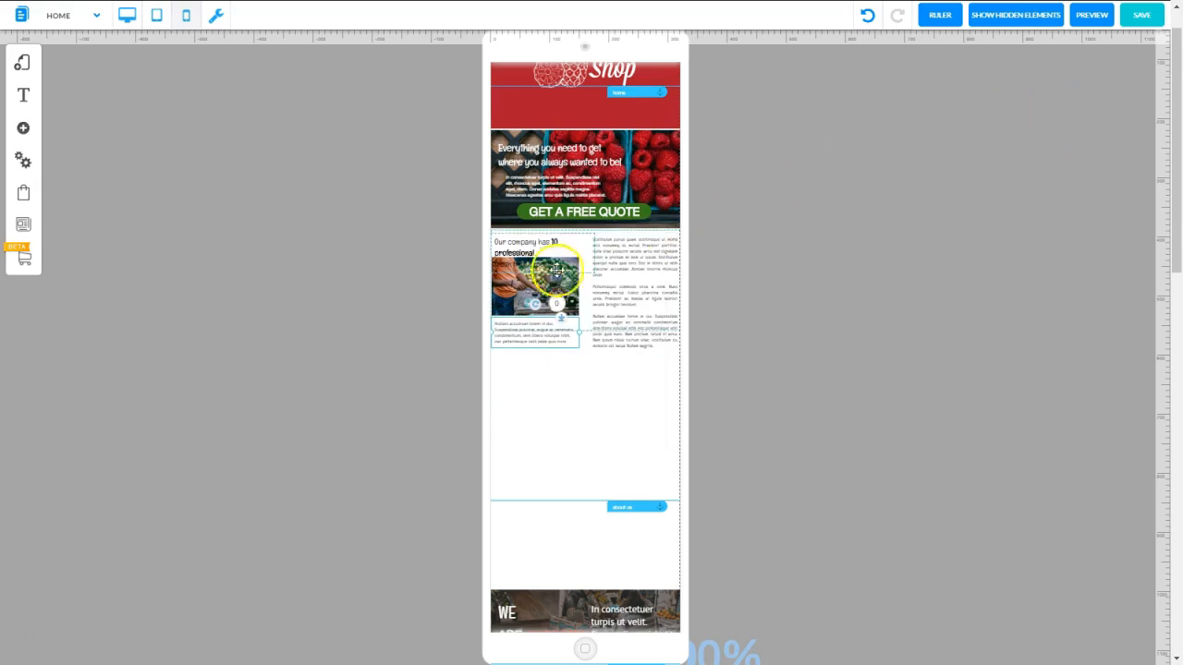
Nudge the Our company heading up slightly and extend the section's lower edge to enclose its text columns
click(521, 247)
click(524, 249)
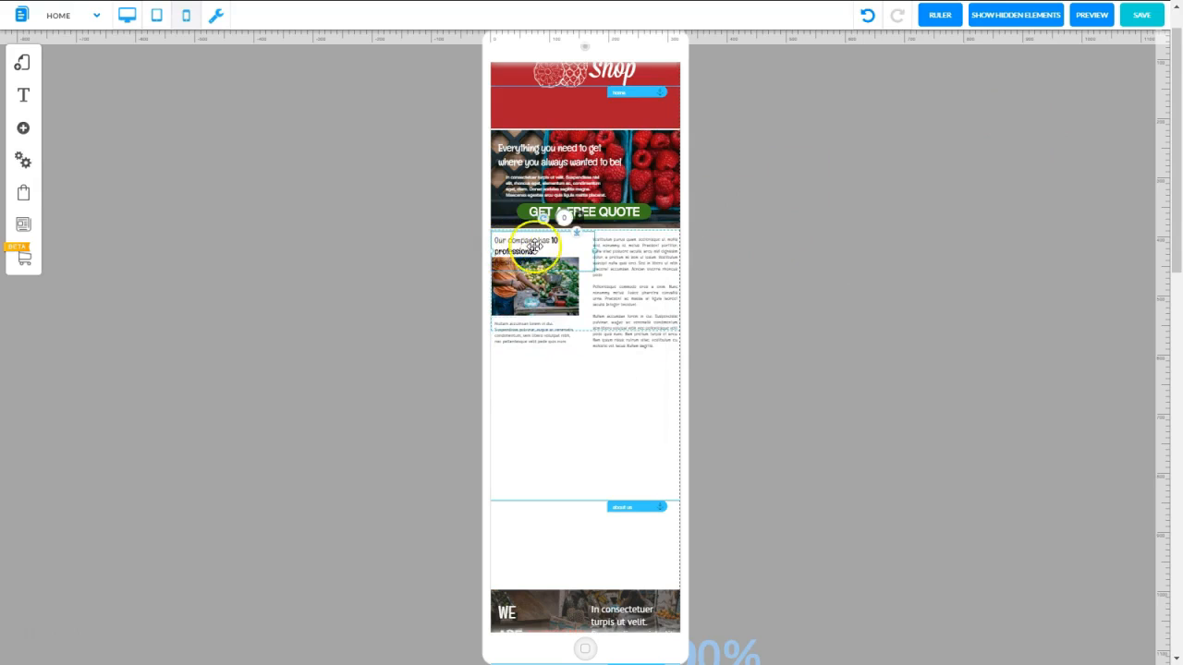
click(584, 339)
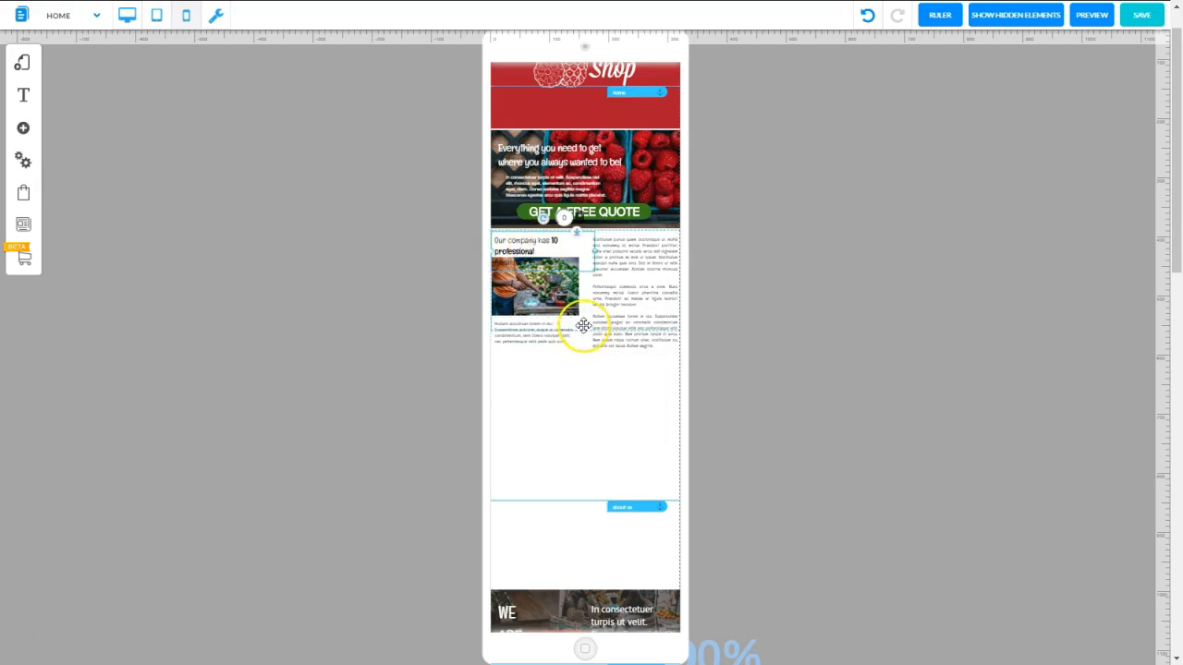
click(580, 356)
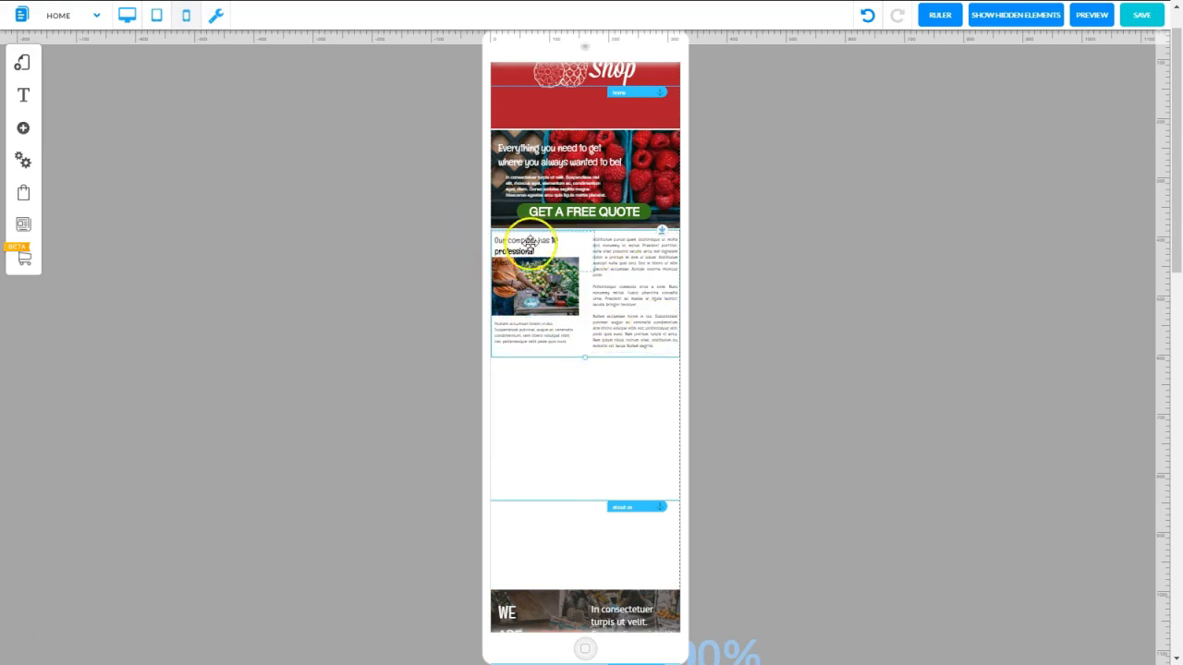
Widen the Vestibulum text box slightly and position it beside the photo within the Our company section
click(526, 246)
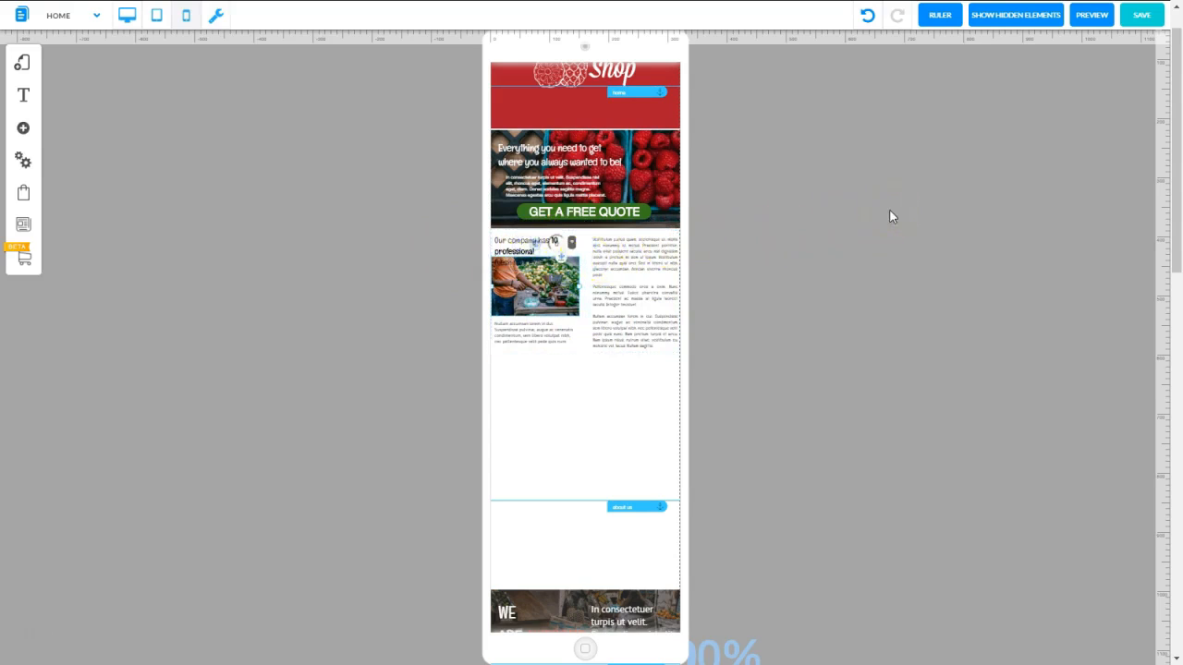
click(616, 283)
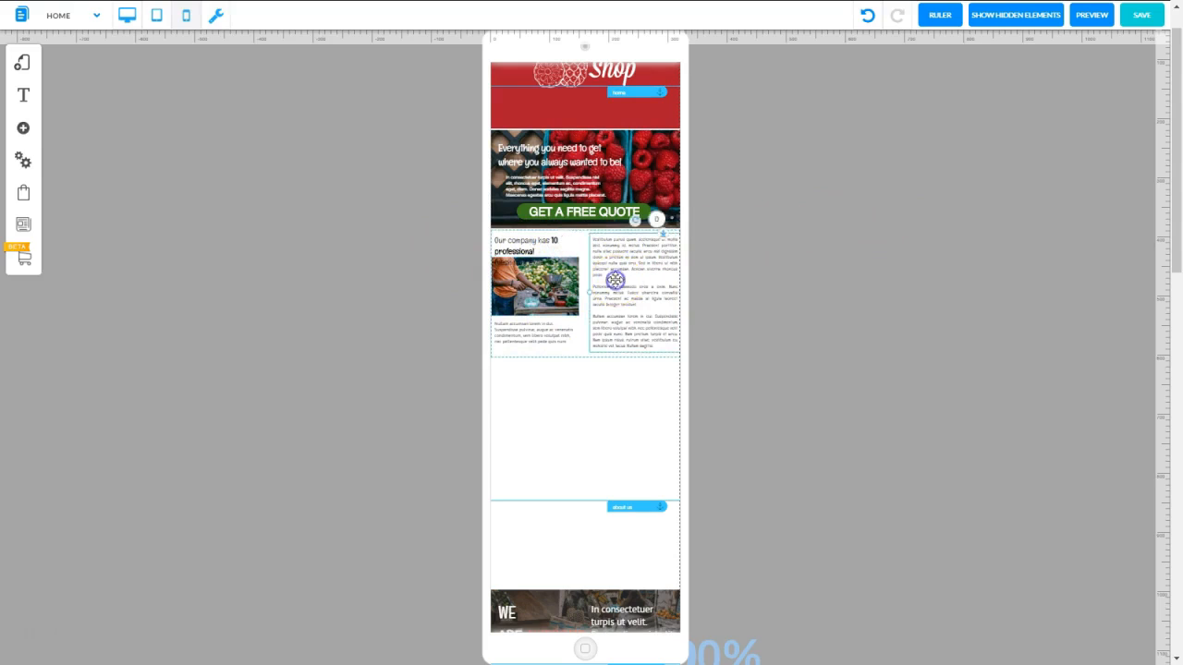
drag(619, 282, 683, 293)
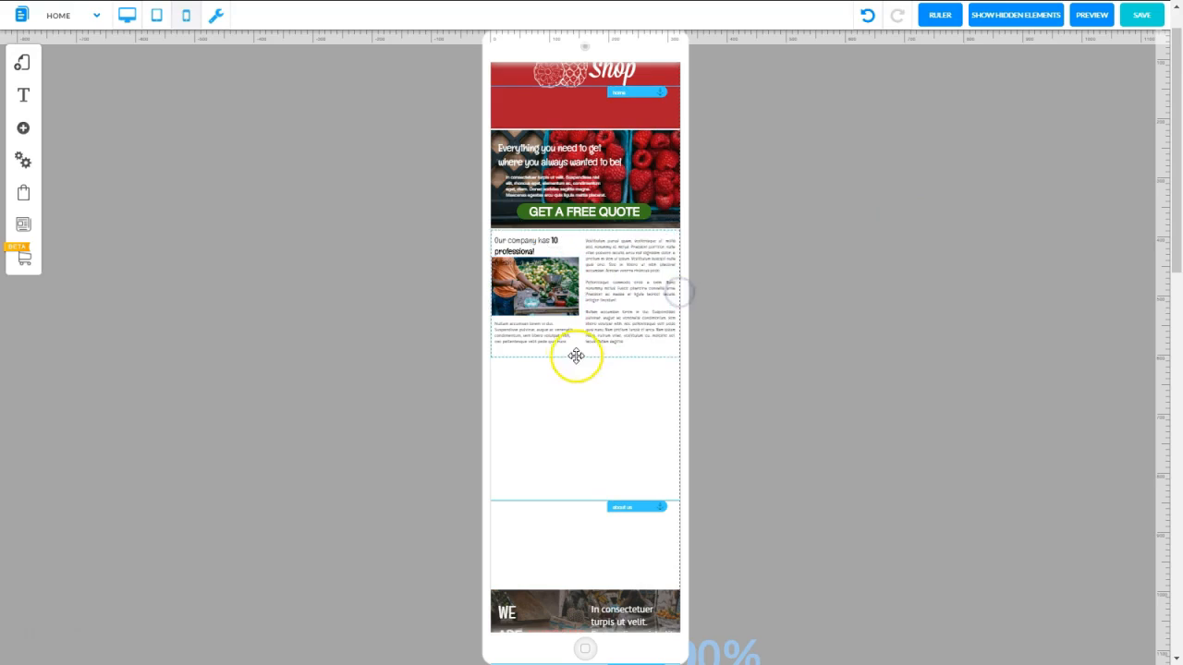
click(572, 356)
click(541, 336)
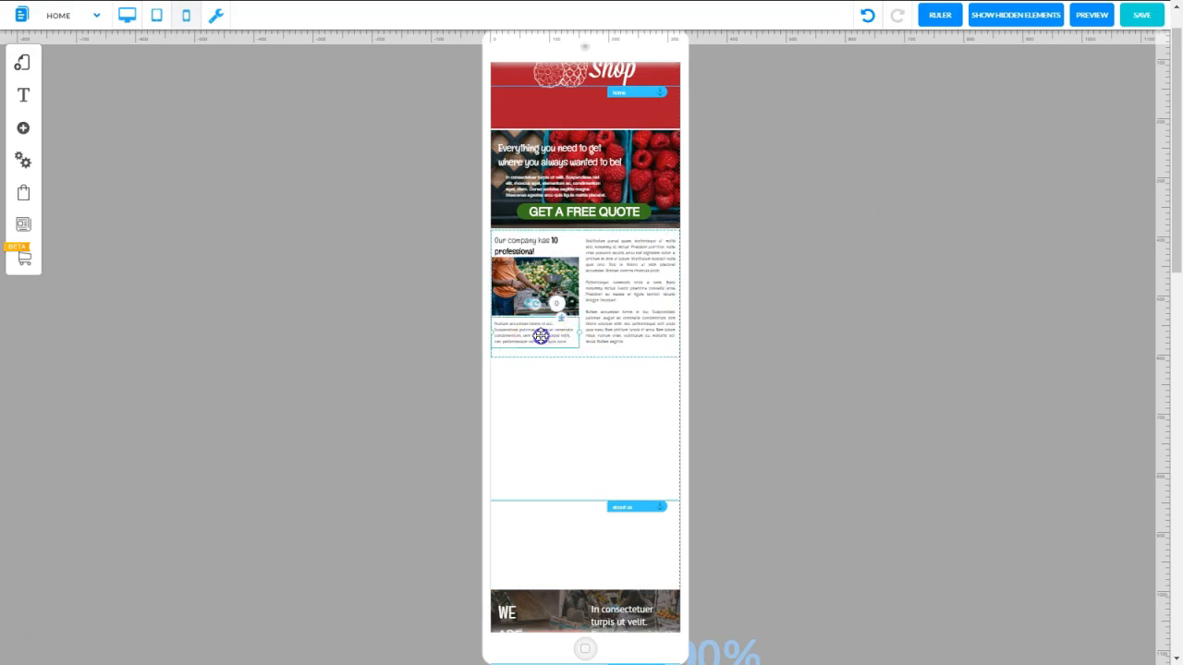
Shrink and reposition the market photo slightly within the Our company section, and set the heading above it to 11 px
click(528, 284)
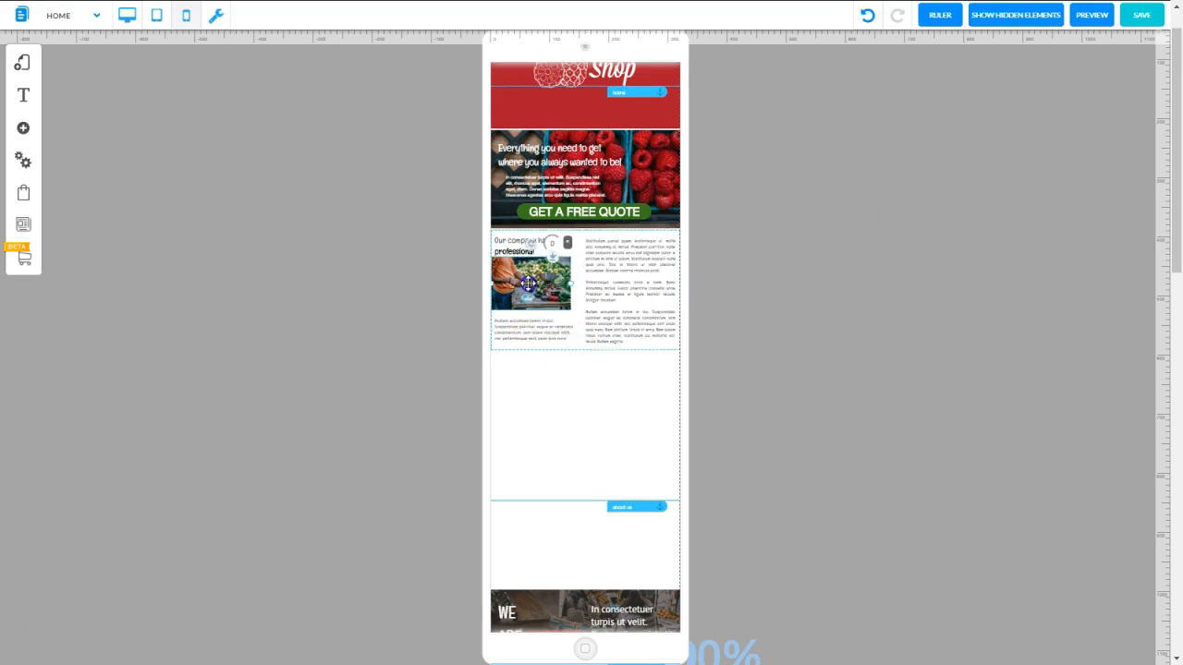
drag(529, 284, 533, 289)
right_click(528, 243)
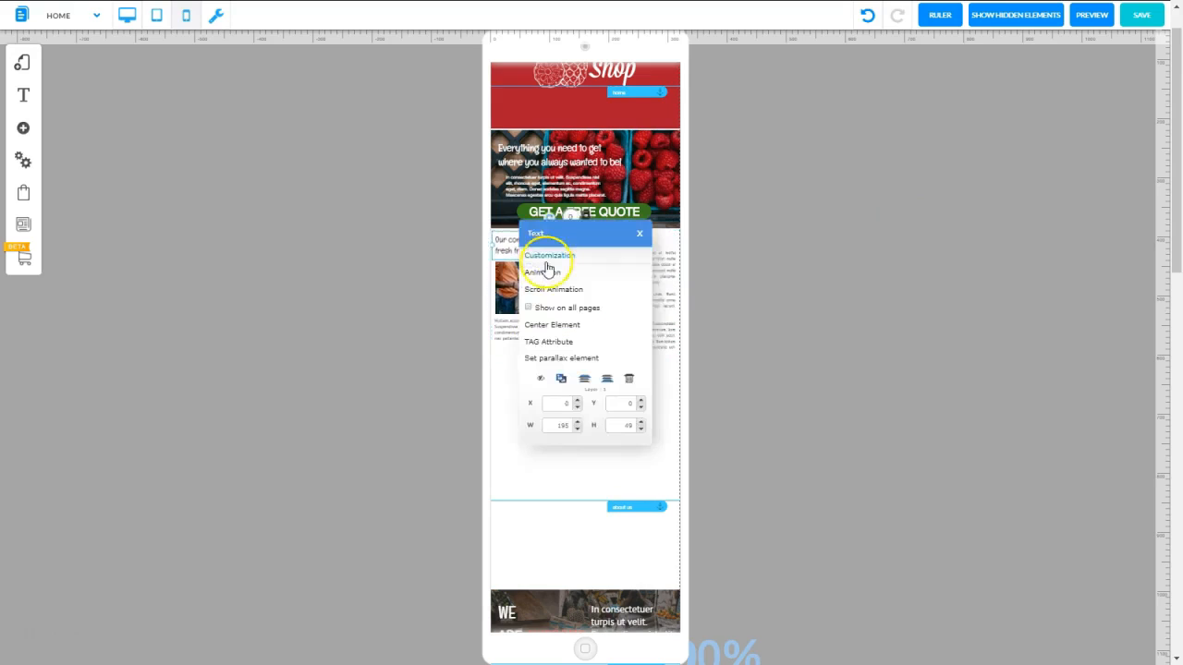
click(549, 257)
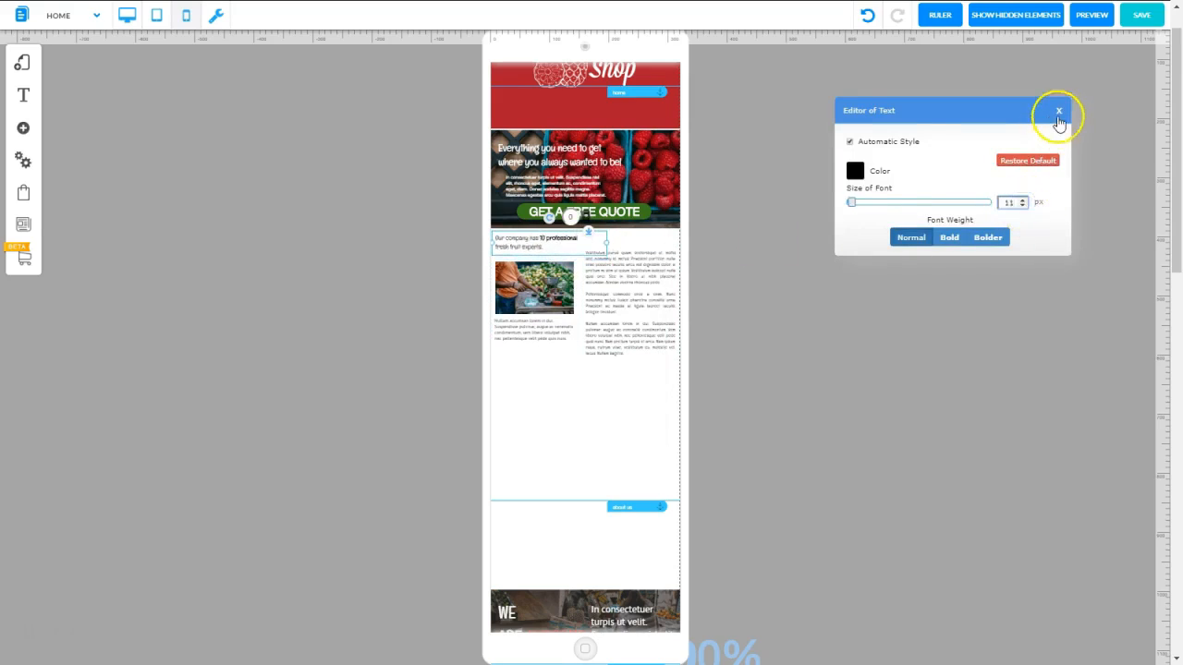
click(1057, 113)
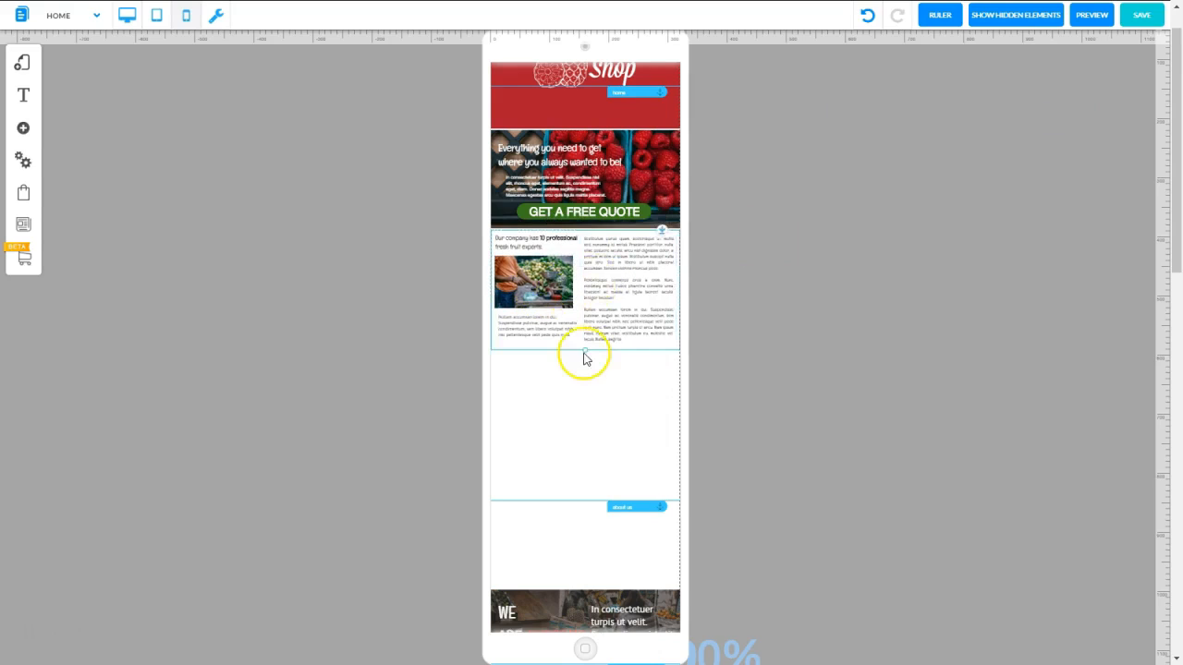
Shorten the Our company section slightly and move the about us anchor up to the section's upper edge
drag(584, 352, 581, 347)
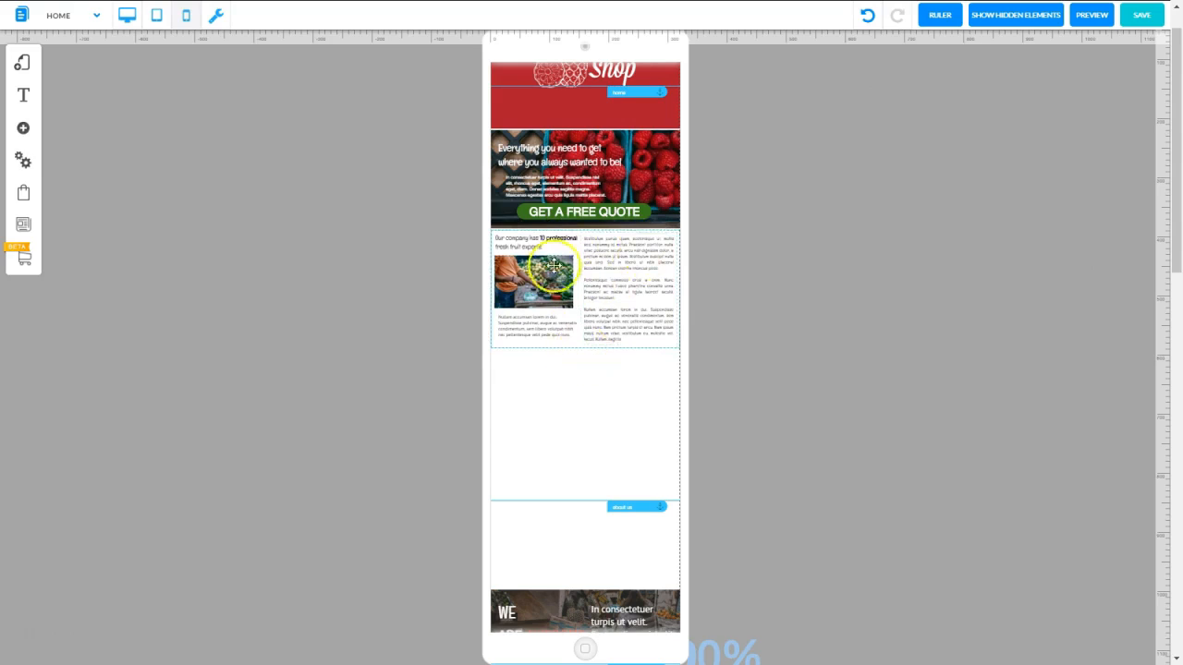
click(623, 249)
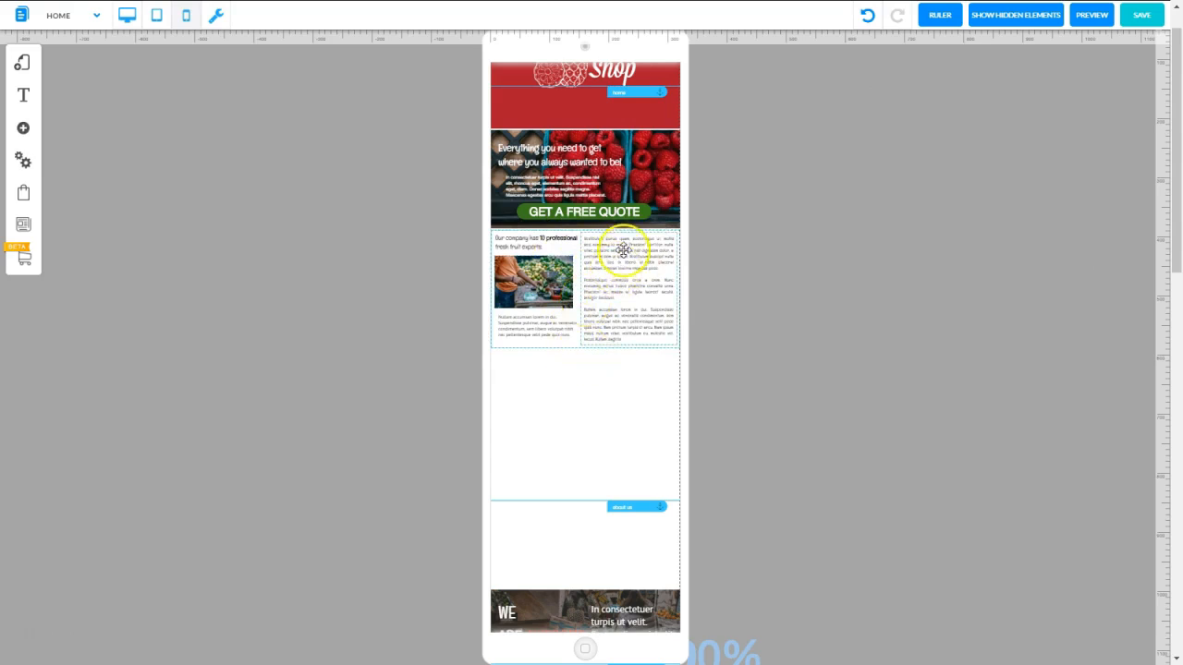
click(1001, 281)
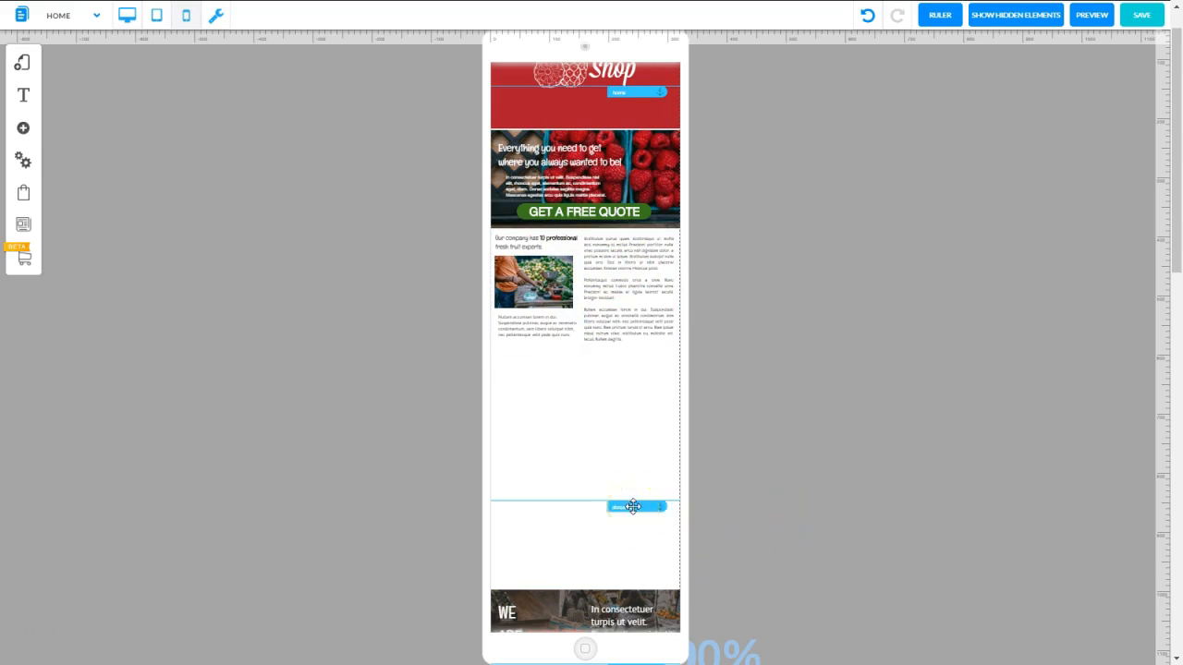
drag(633, 506, 653, 235)
Try to move the WE ARE AWESOME counter section up, closer beneath the Our company section
scroll(1175, 272, down, 5)
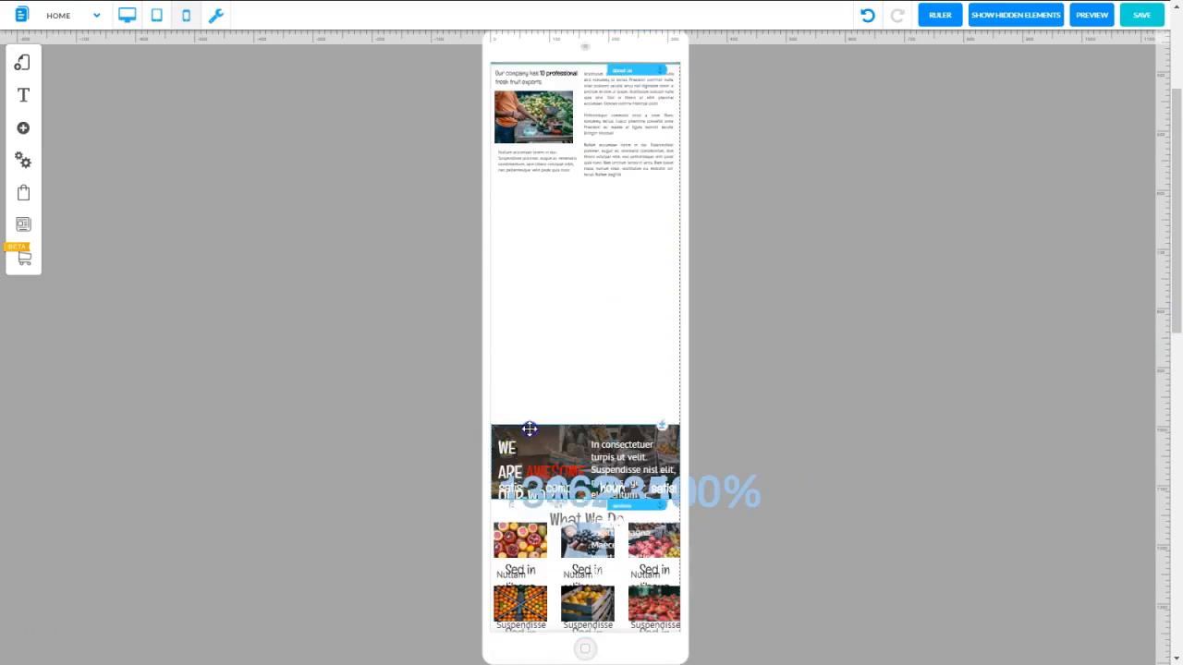
drag(588, 434, 477, 297)
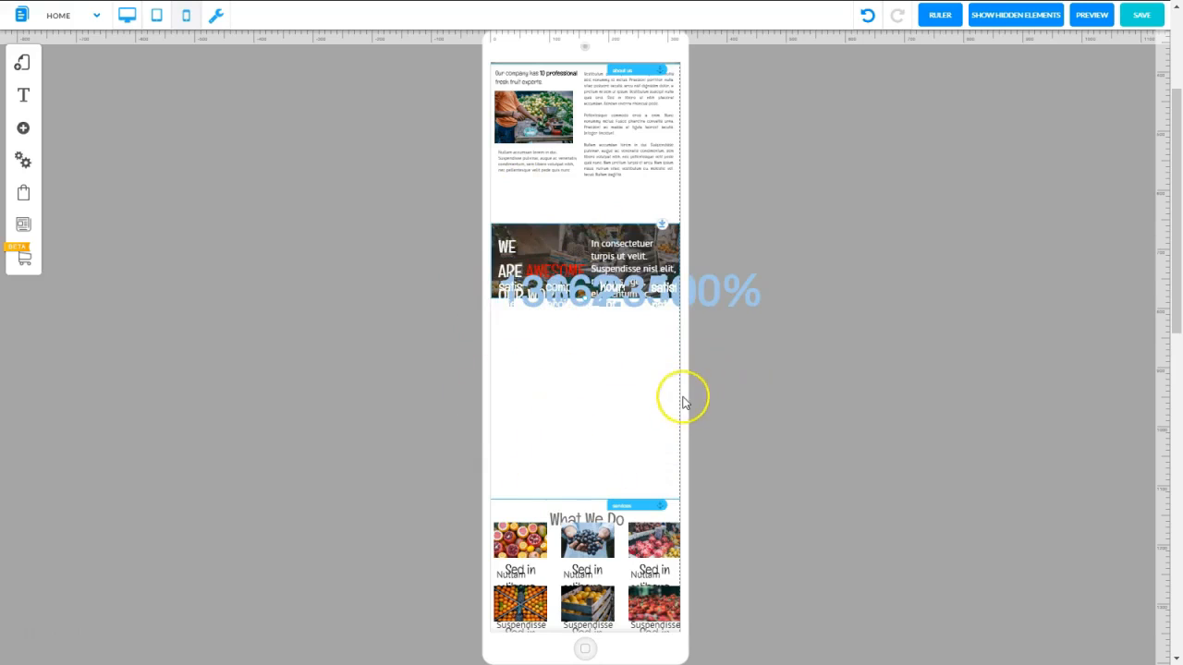
drag(599, 231, 599, 205)
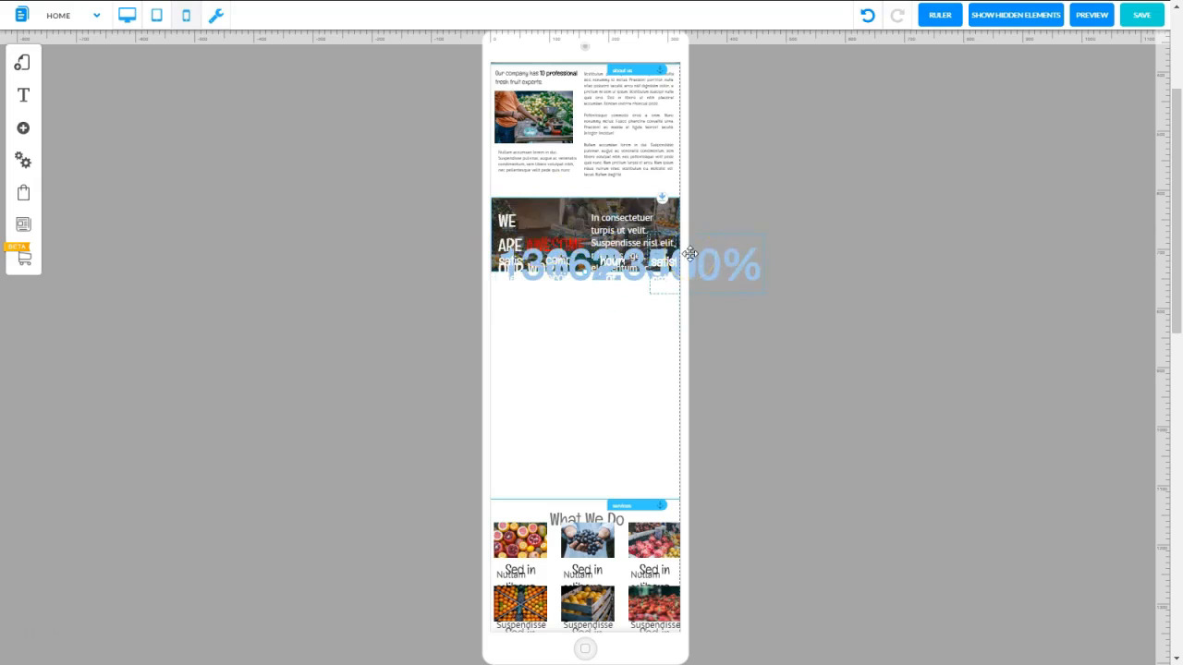
Remove the WE ARE AWESOME section with its counters from the mobile layout
click(590, 201)
click(591, 201)
key(Delete)
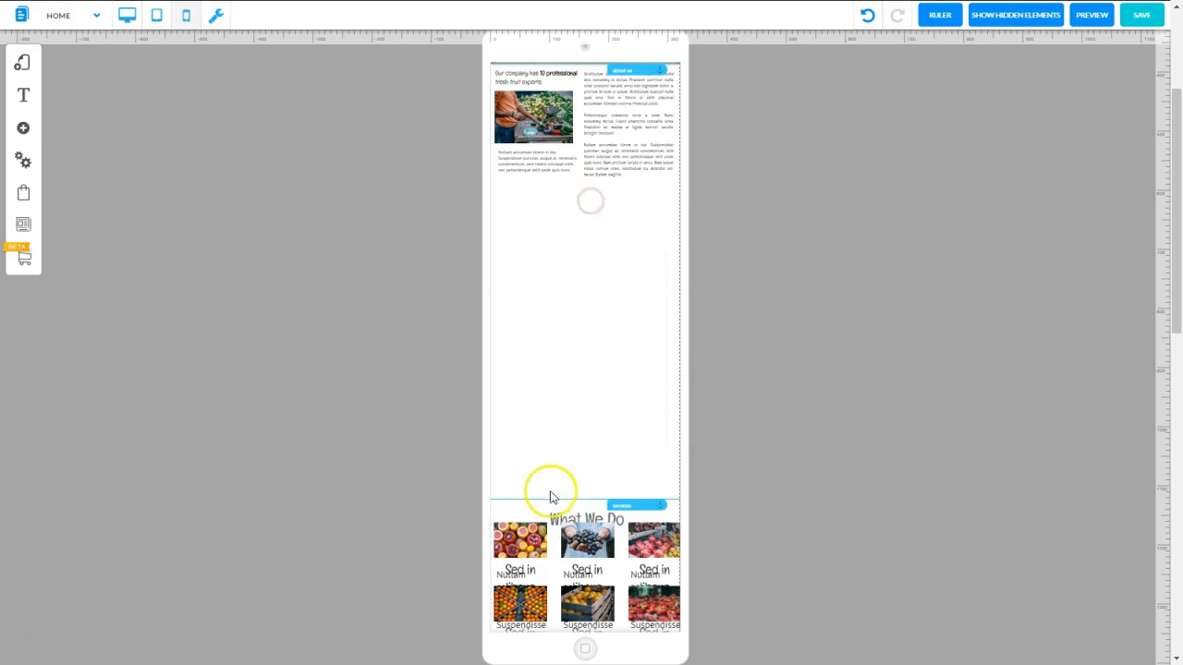
Move the services anchor and What We Do section up beneath the Our company section, and push the red Liked Our banner below the service texts
drag(641, 504, 647, 203)
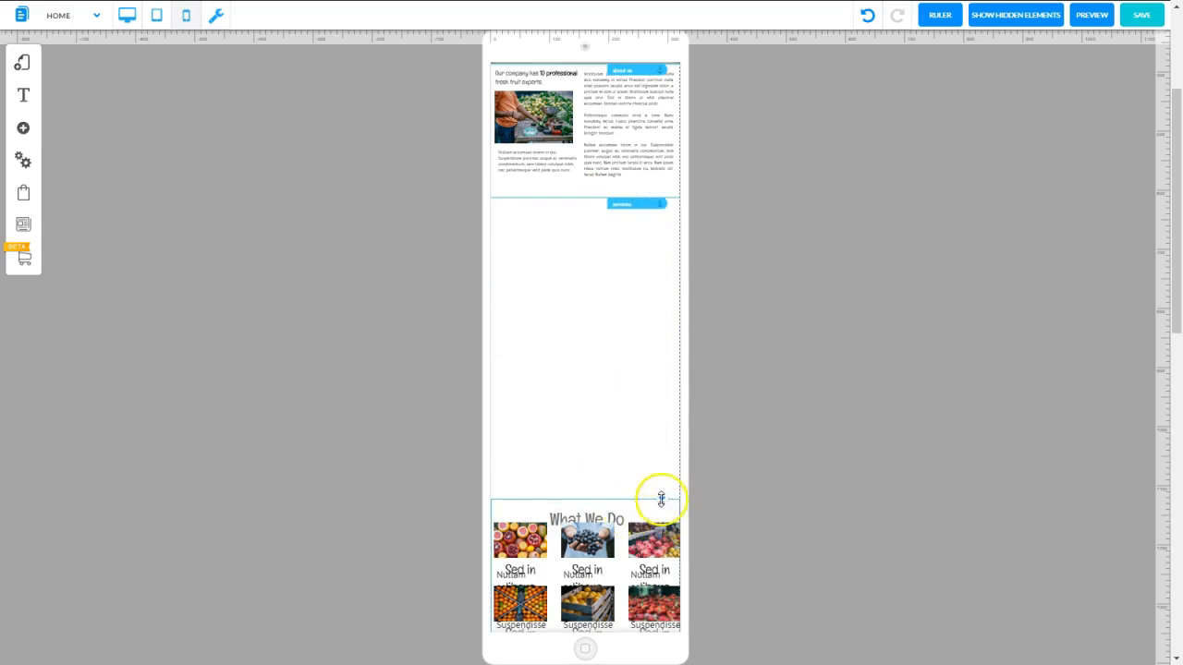
drag(660, 499, 664, 242)
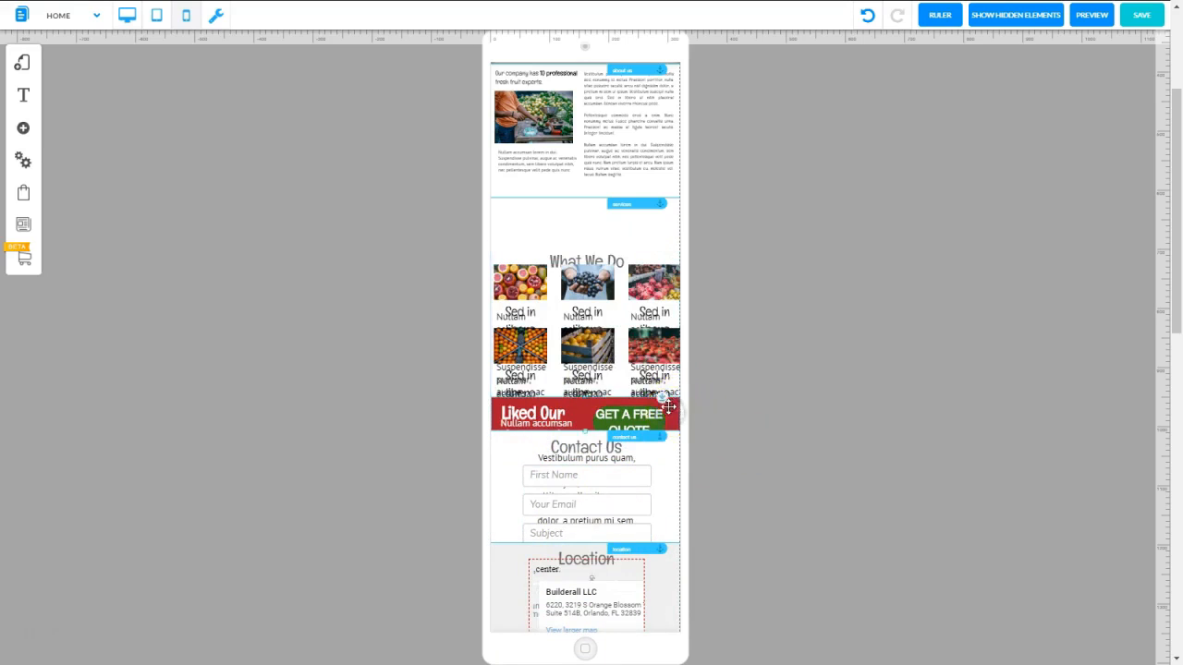
drag(662, 397, 670, 591)
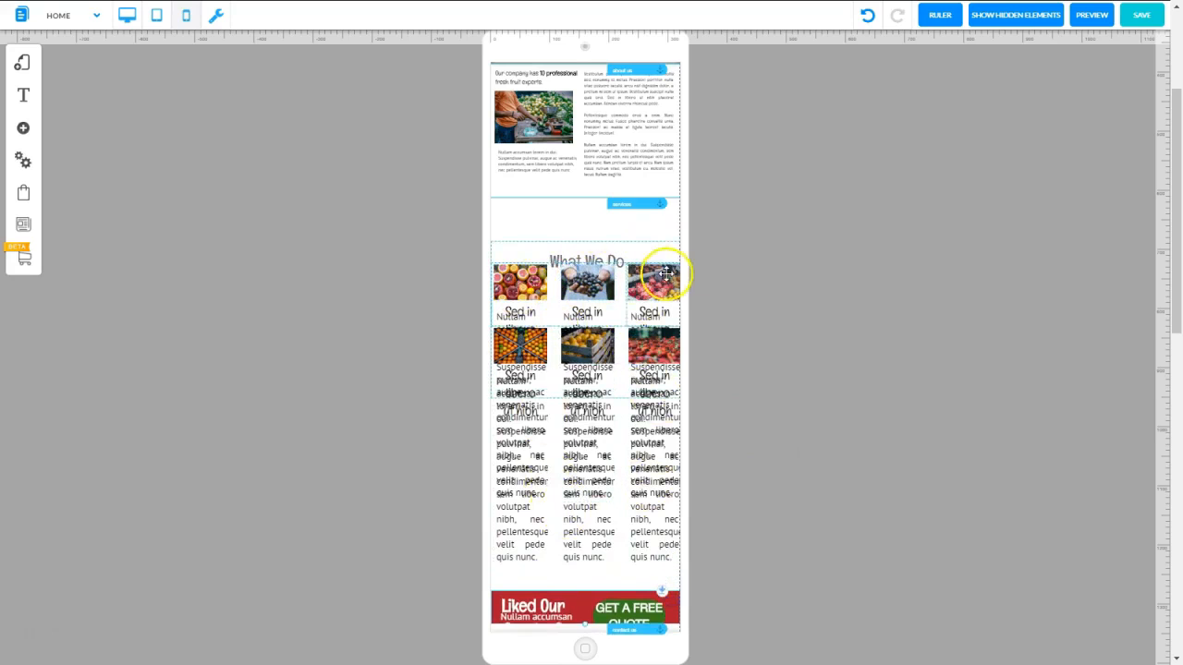
drag(665, 273, 659, 190)
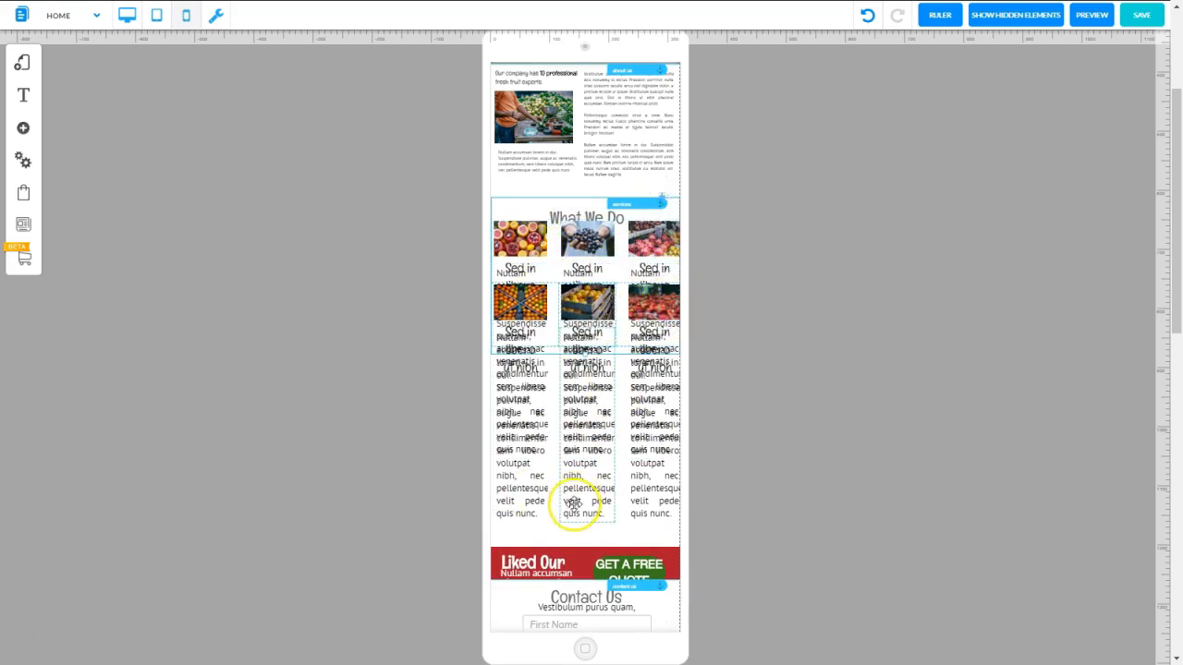
Set the What We Do heading to 20 px and move the second row of fruit items down below the first row's texts
click(554, 214)
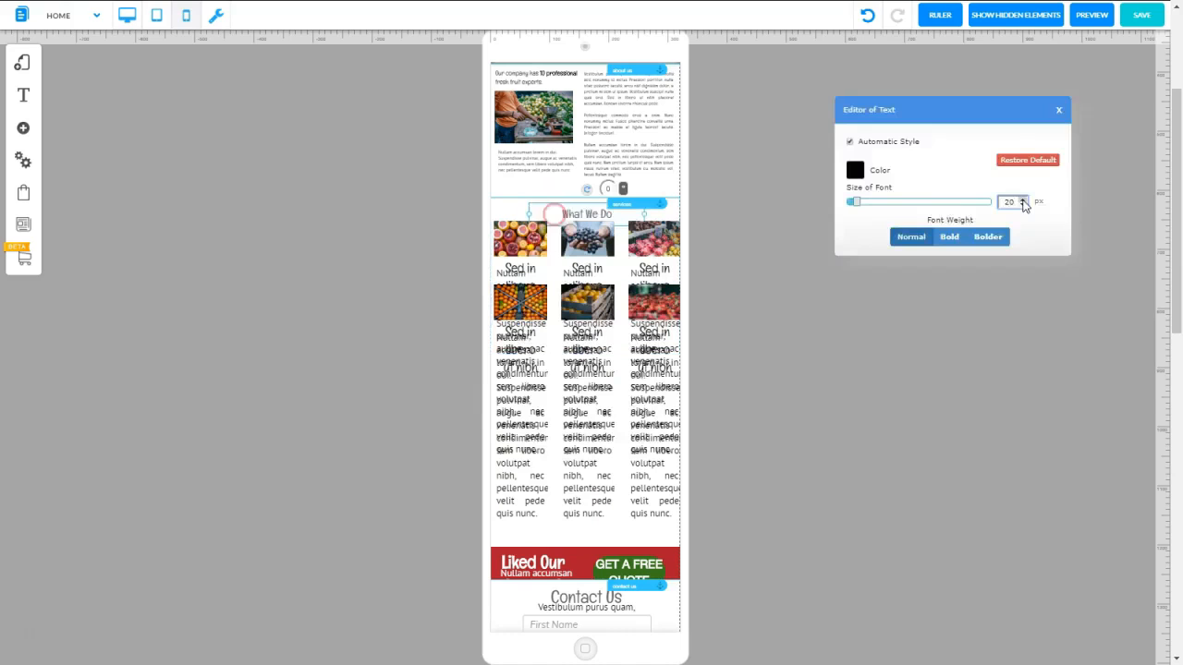
click(800, 240)
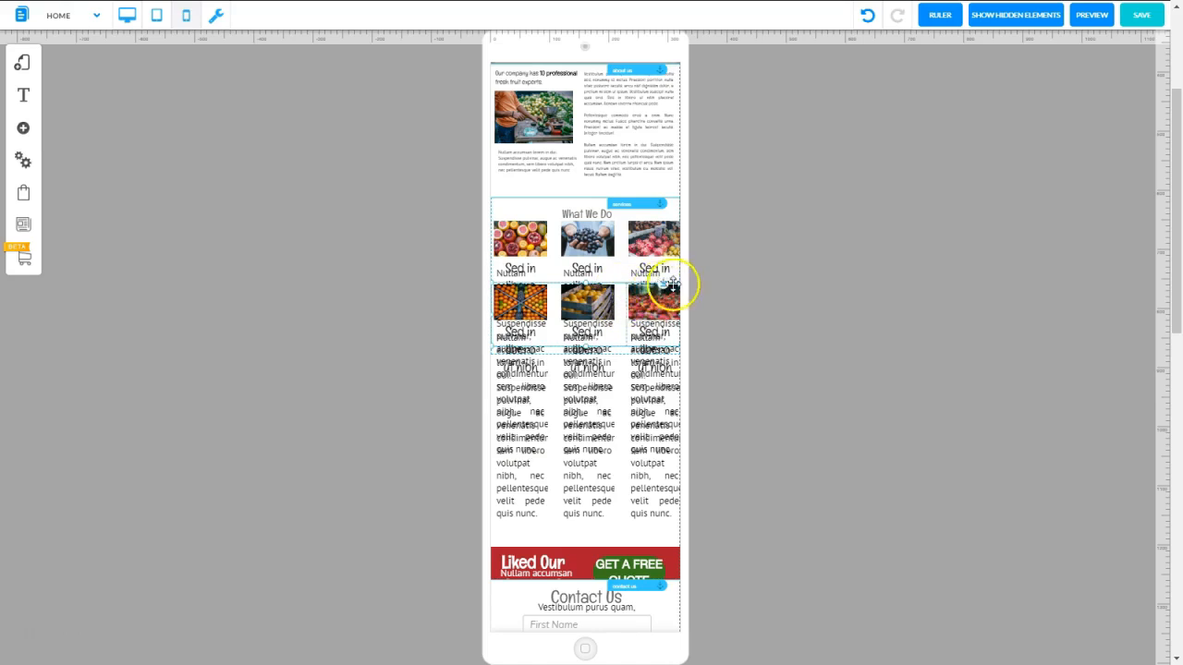
drag(663, 285, 665, 319)
click(514, 268)
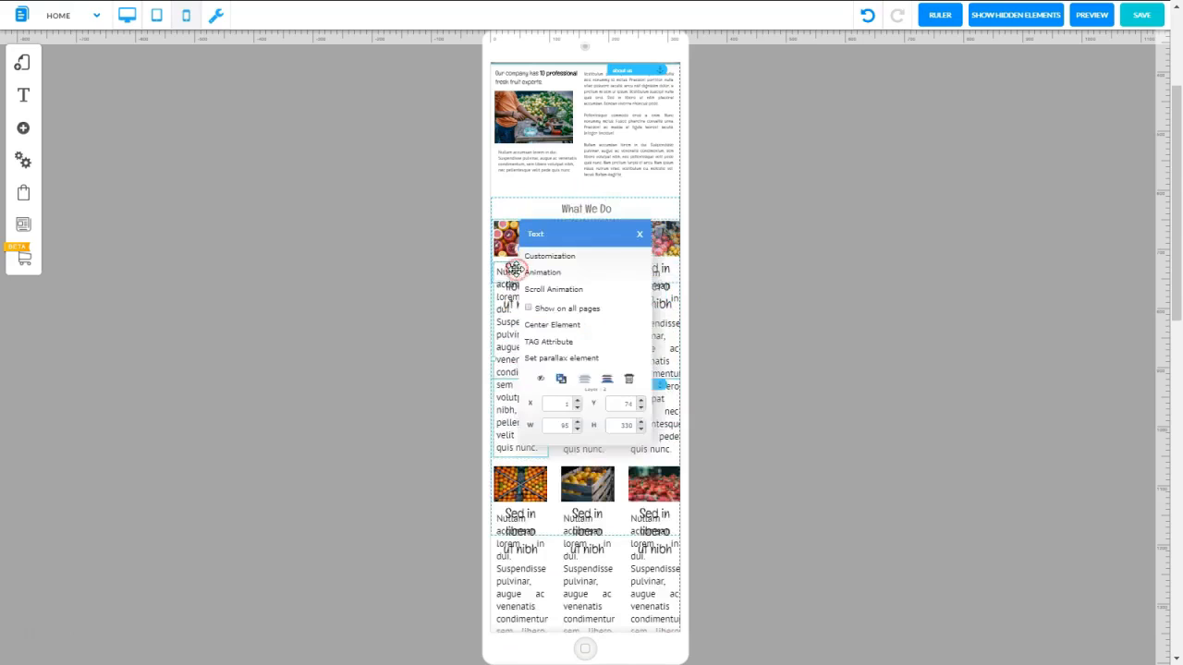
click(536, 256)
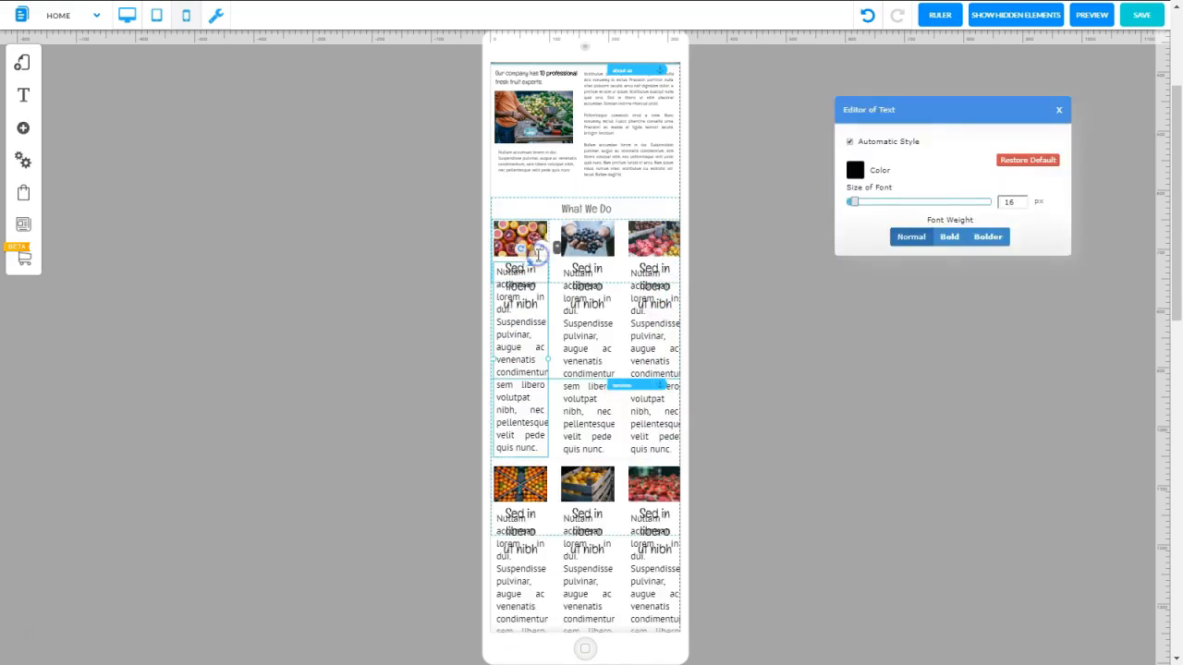
click(1023, 206)
click(1023, 206)
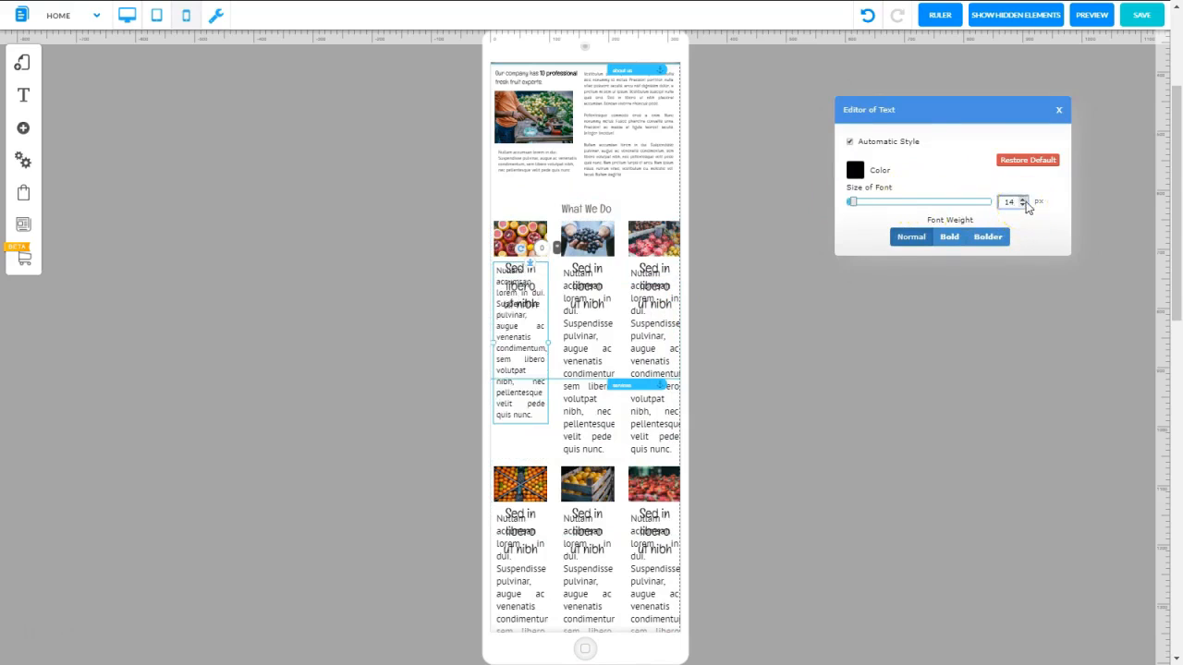
click(510, 263)
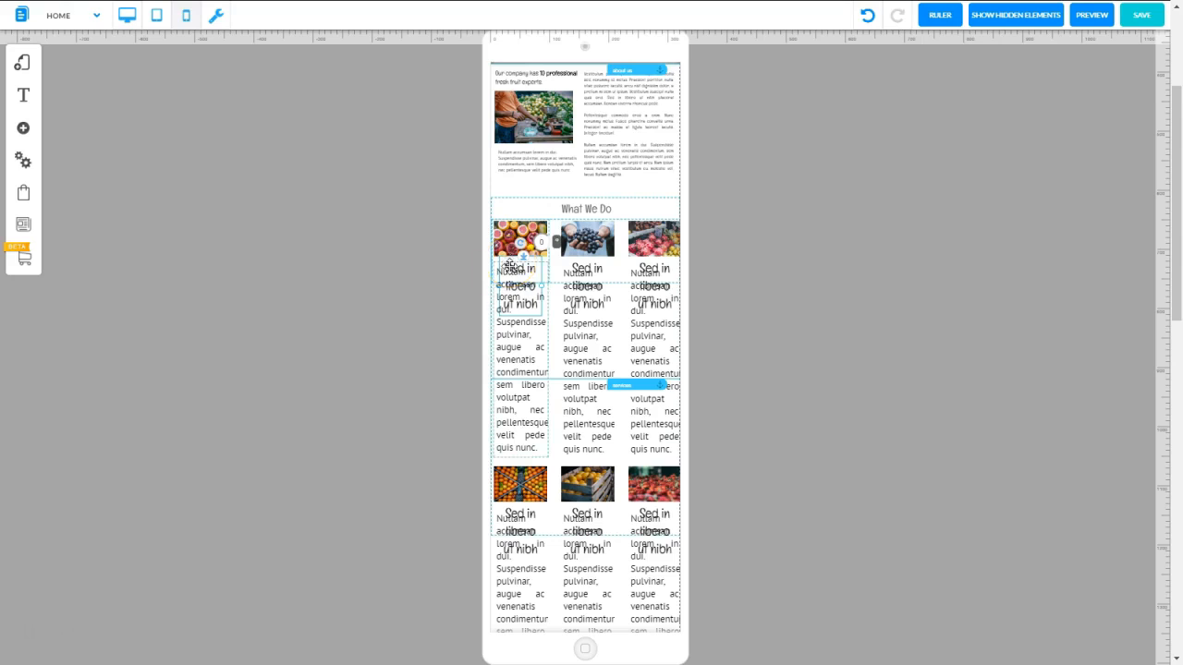
Reduce the first What We Do item's Nullam accumsan paragraph to a font size below 14 px and move it down toward its heading's lower end
click(516, 268)
click(518, 269)
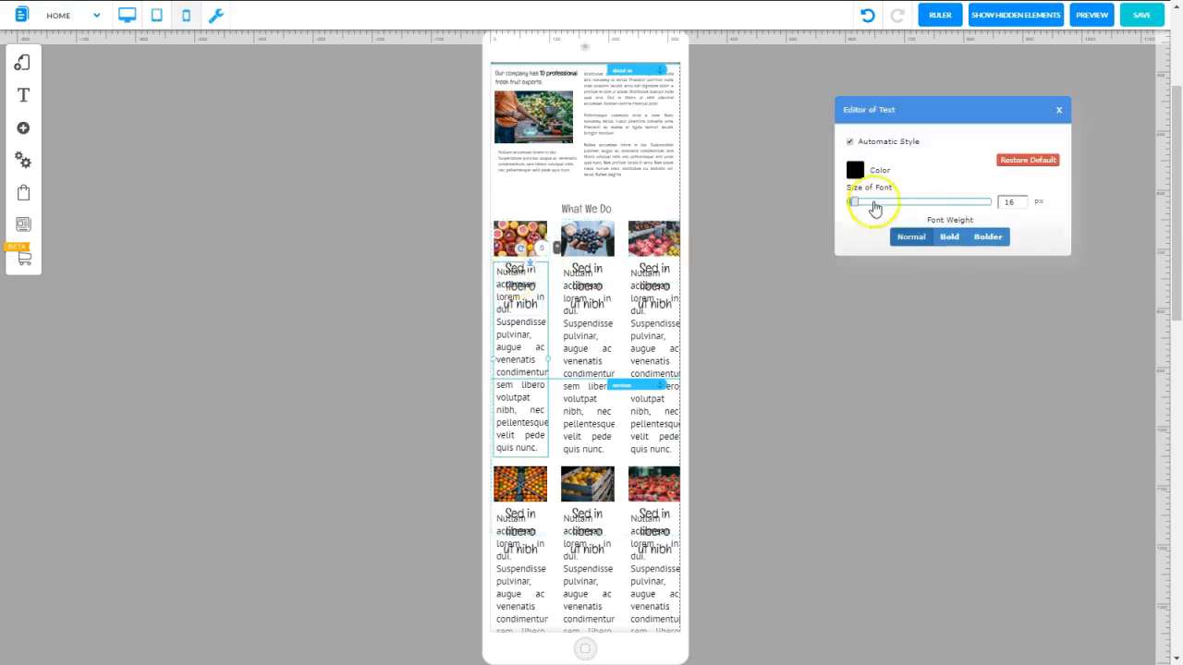
click(1021, 205)
click(1022, 206)
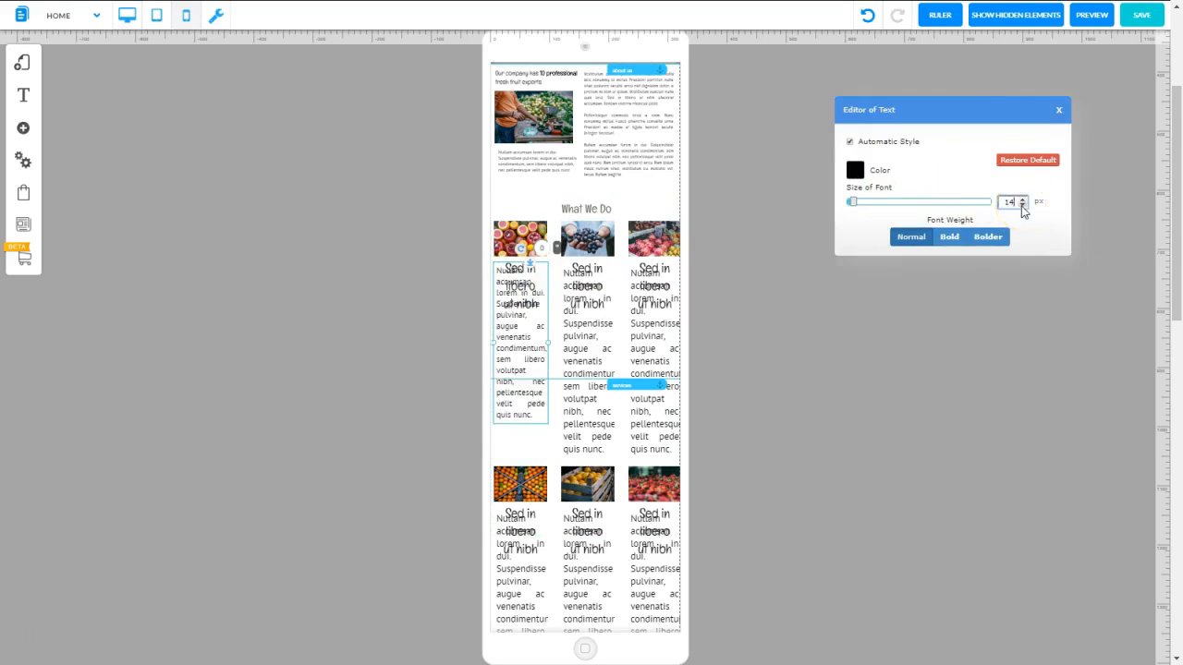
click(520, 295)
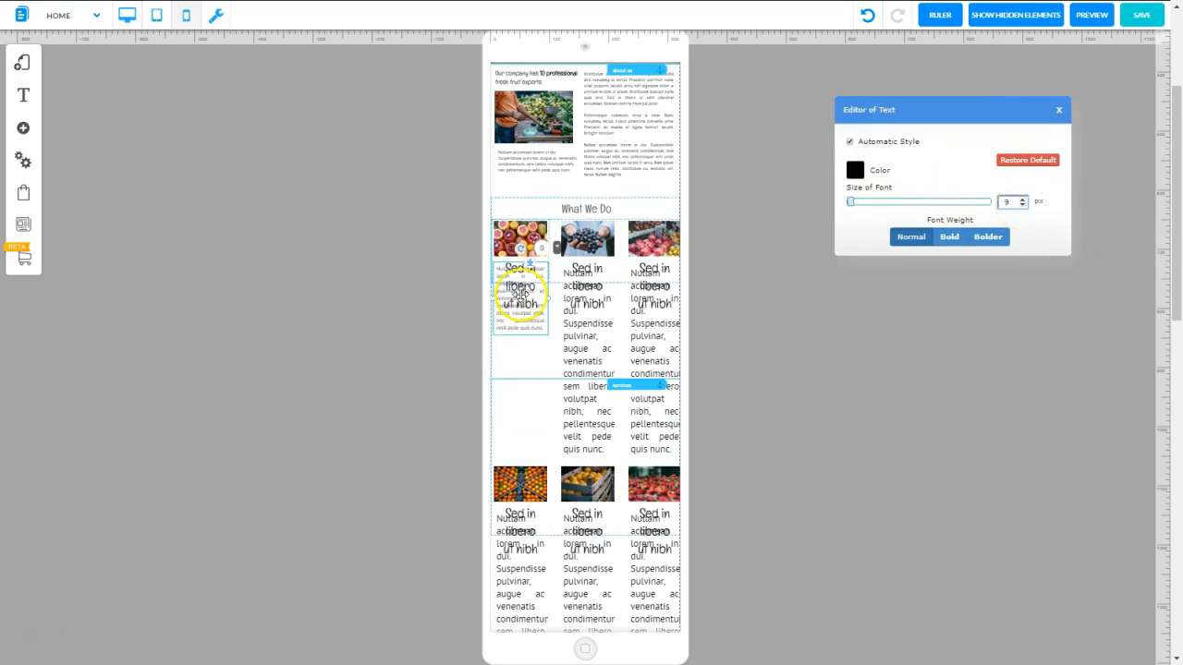
click(522, 294)
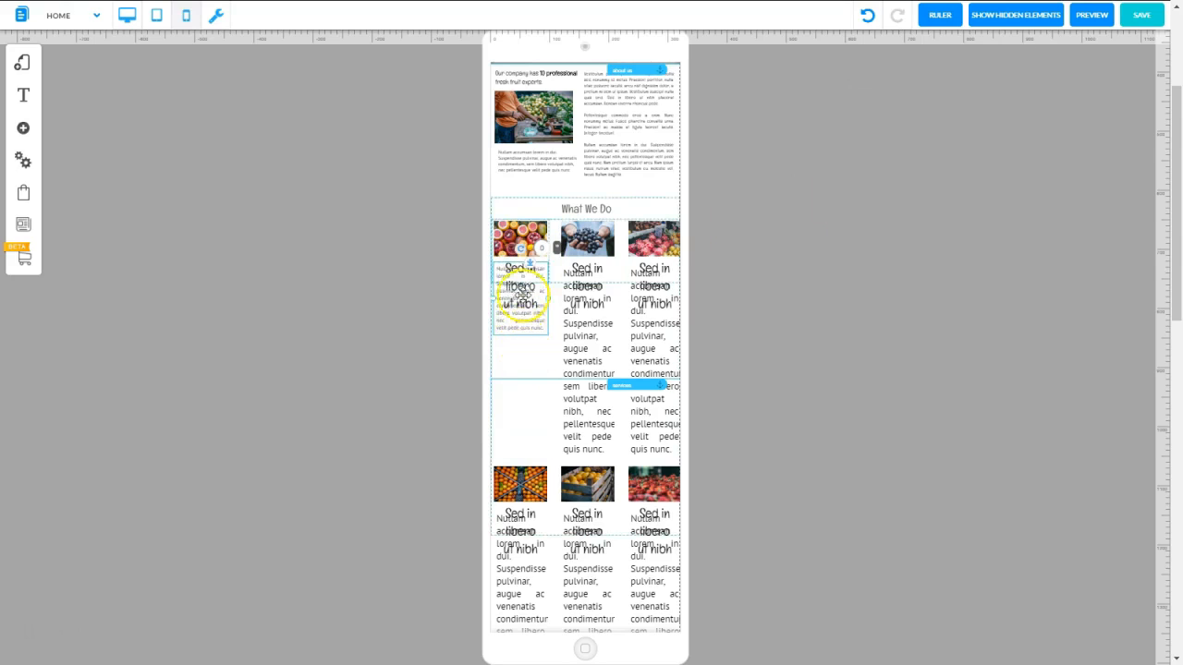
click(527, 330)
drag(527, 329, 527, 359)
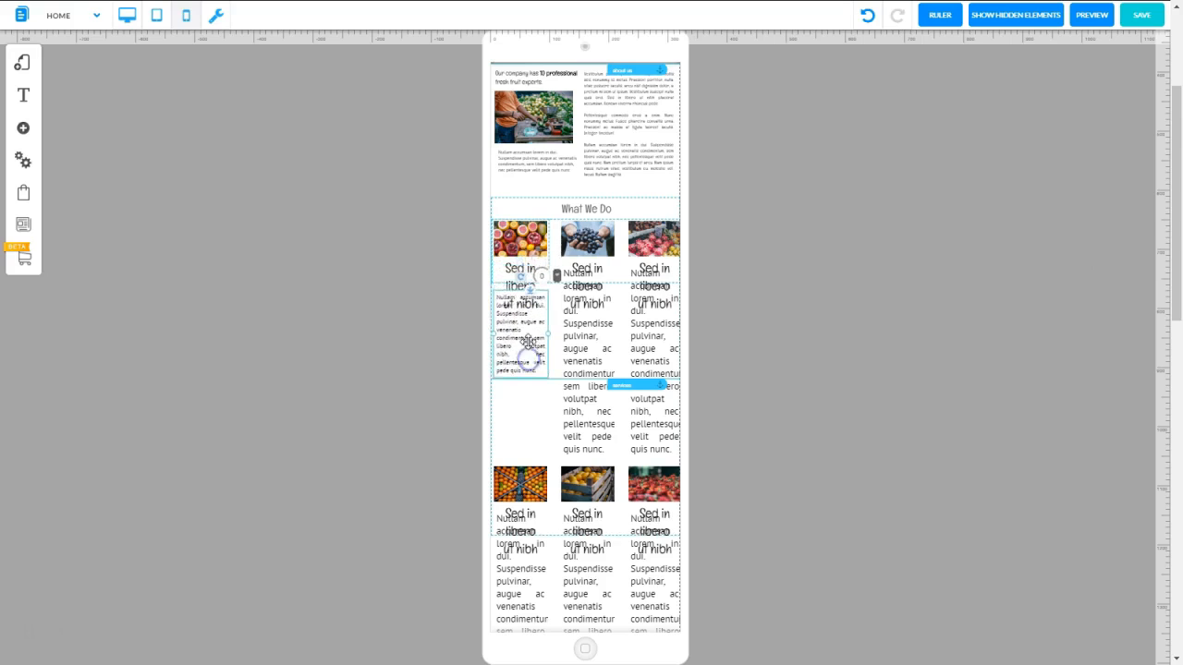
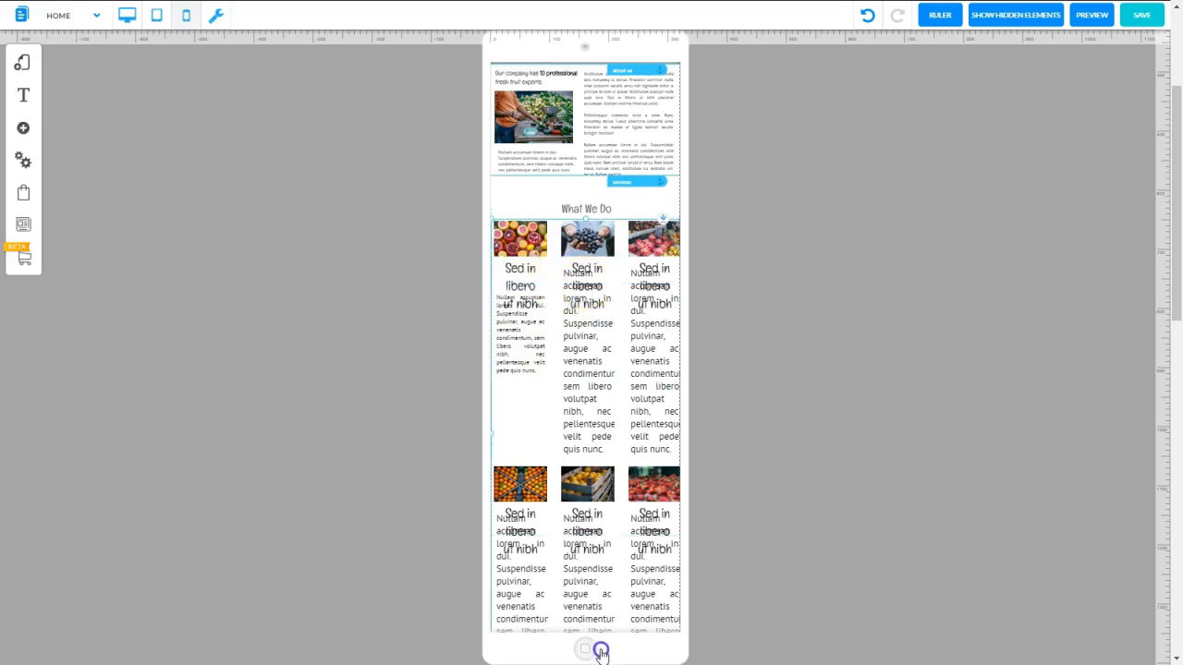
Set the first What We Do item's Sed in libero heading to 10 px bold and widen it to fit on one line
click(524, 288)
click(528, 290)
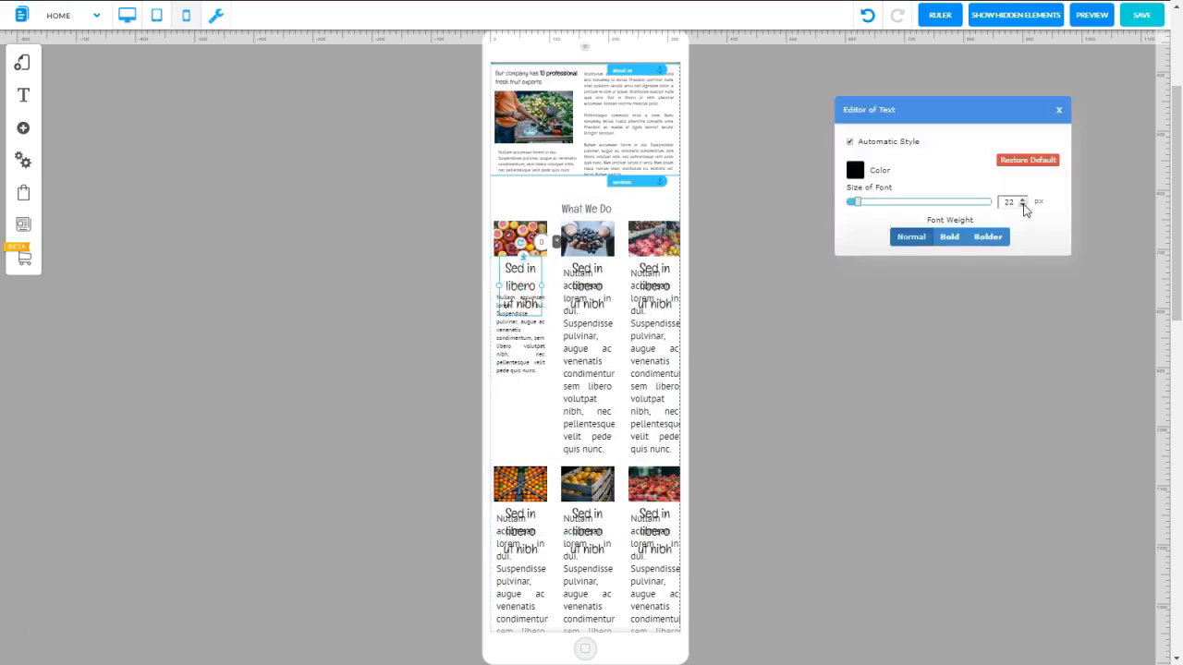
click(1023, 205)
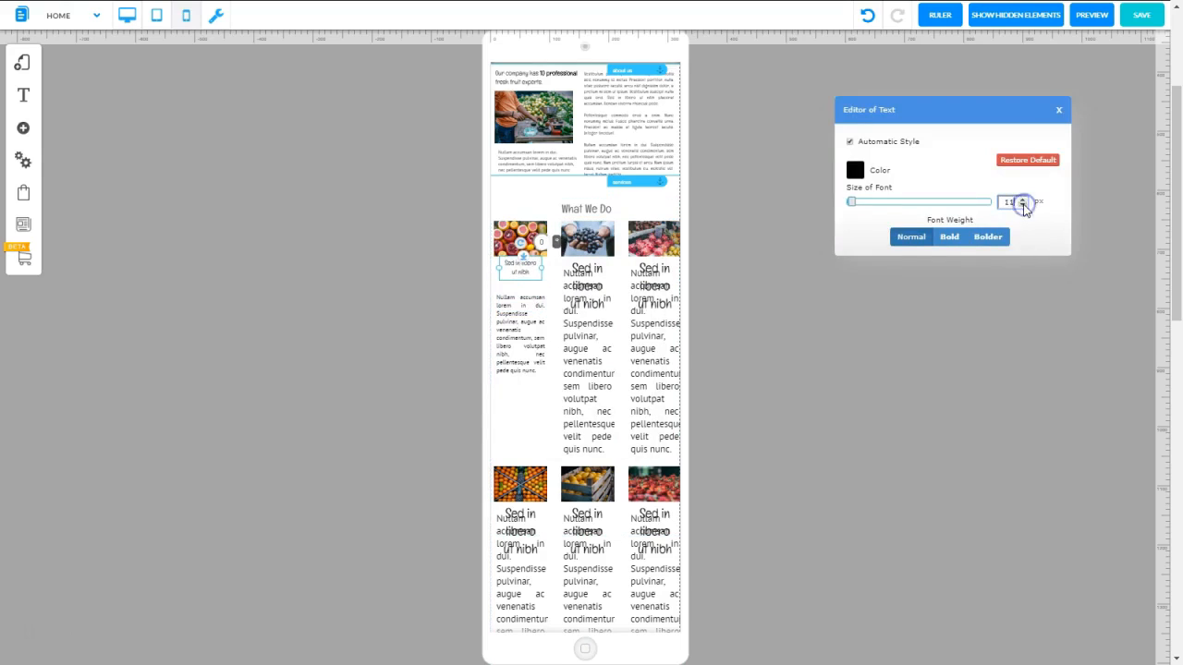
click(544, 275)
click(1023, 205)
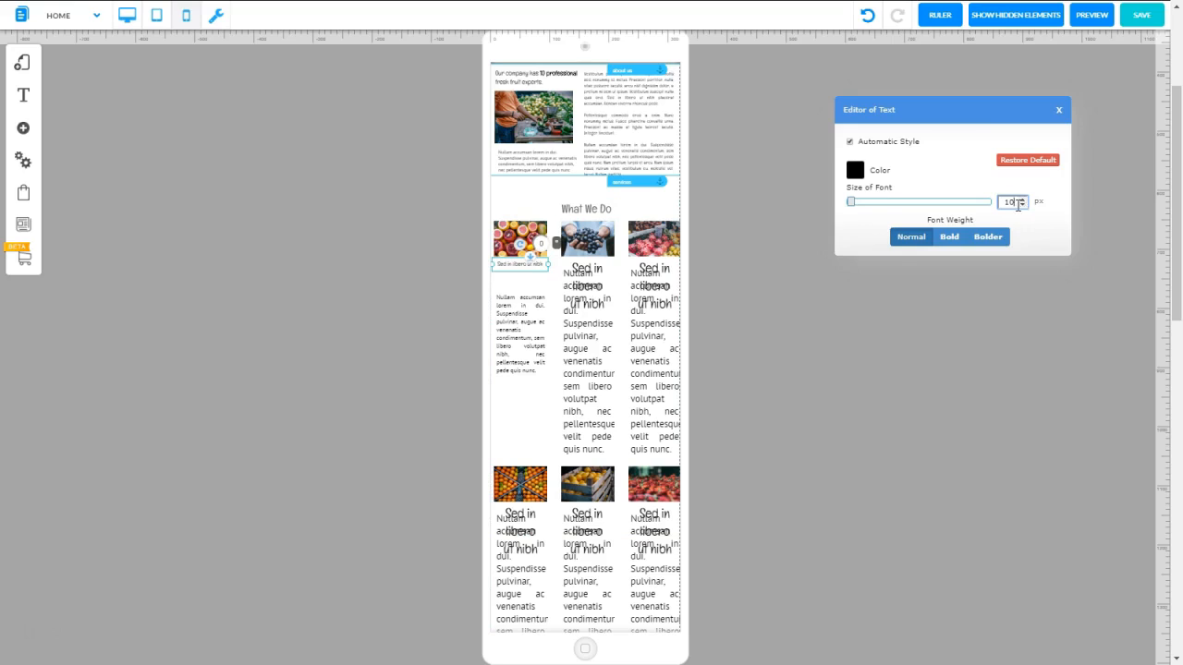
mouse_move(1017, 205)
mouse_down()
mouse_move(967, 203)
mouse_move(1013, 203)
mouse_up()
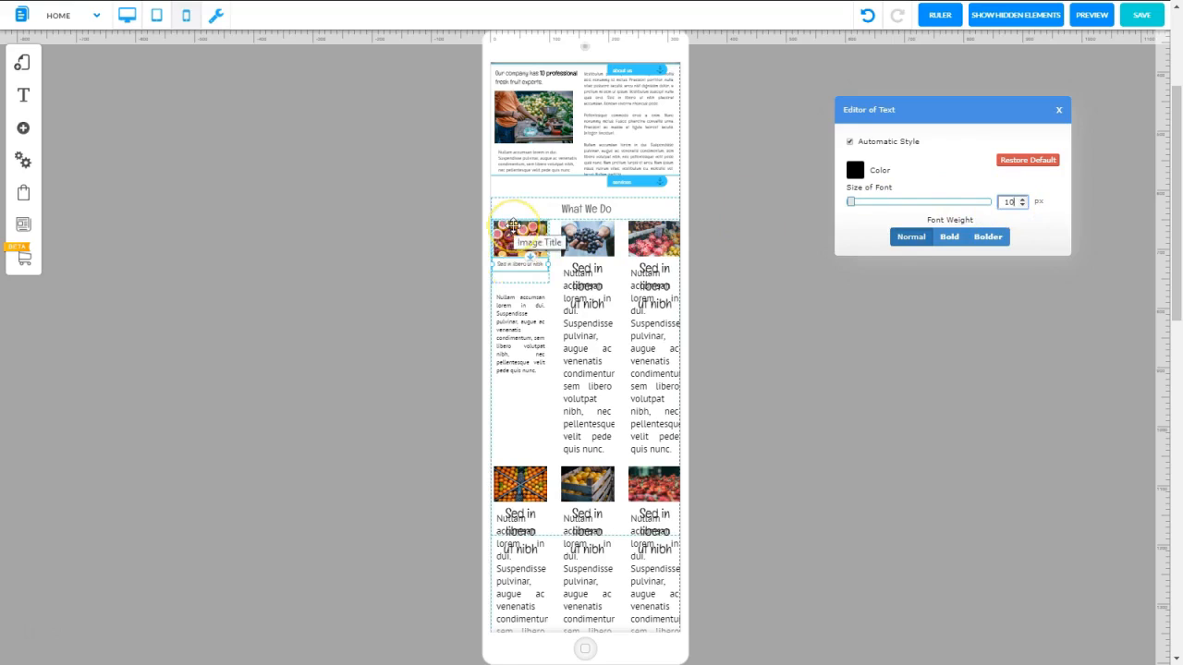
click(518, 265)
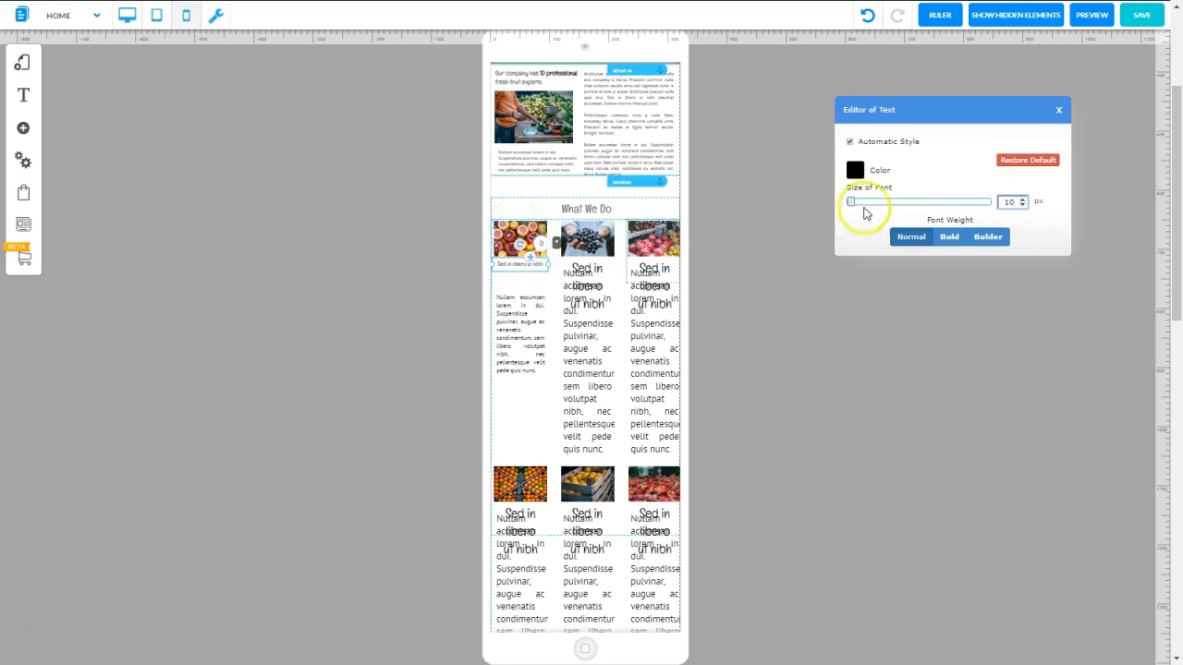
click(950, 243)
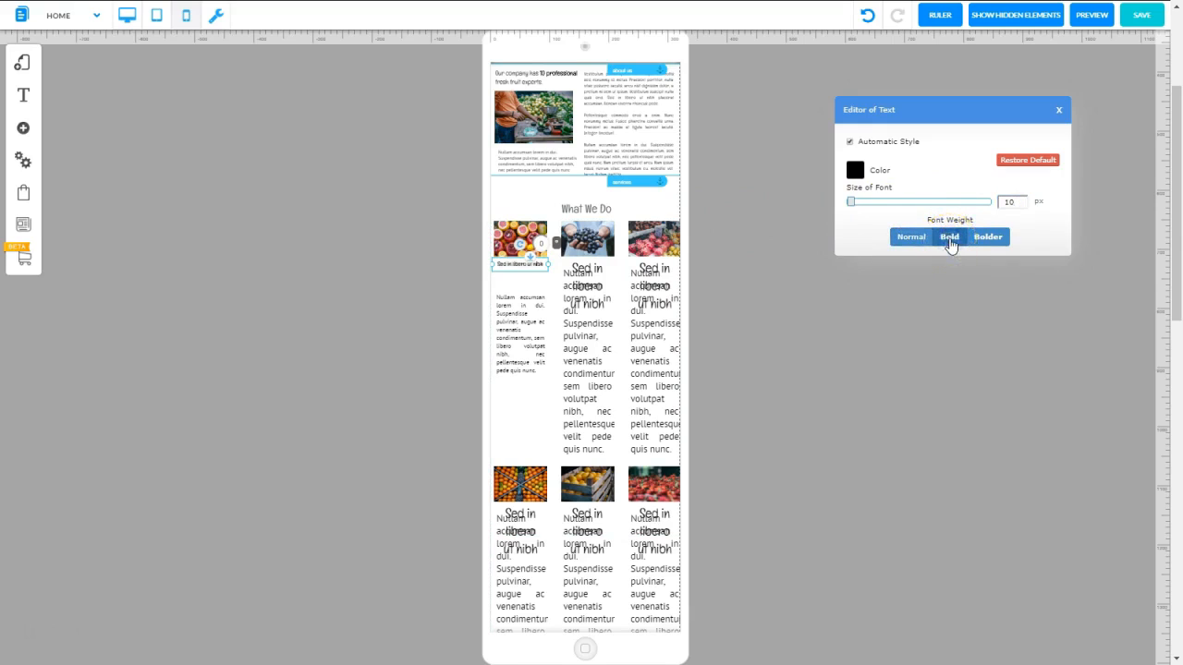
click(1059, 111)
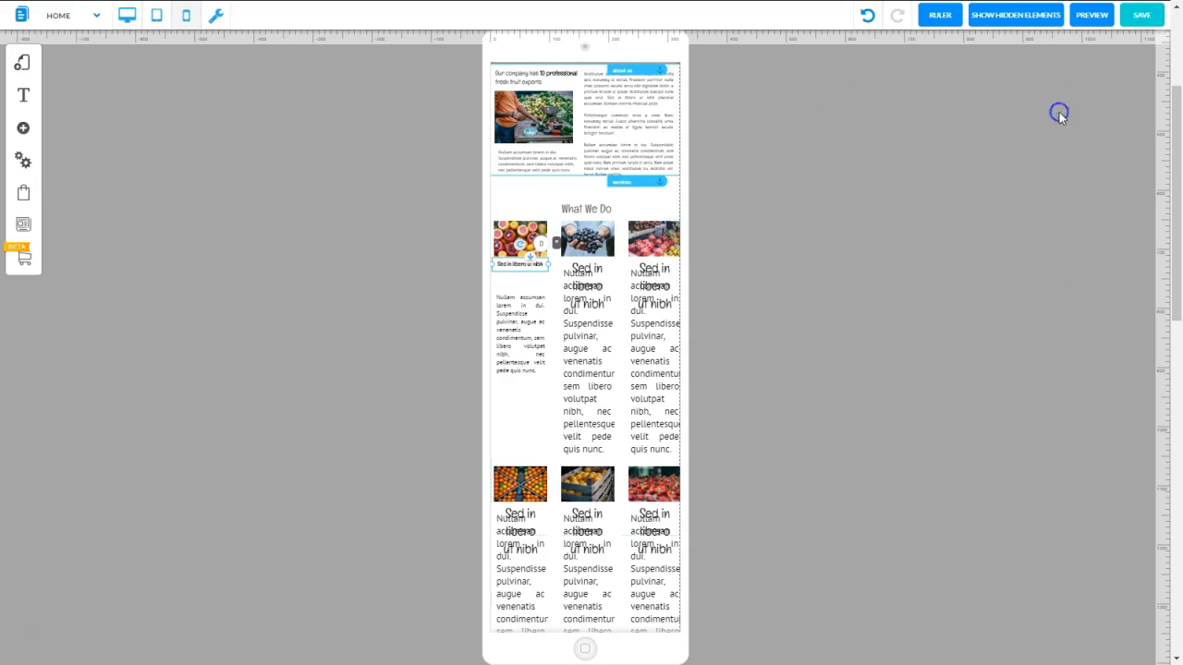
Extend the first What We Do item's box downward and place its Nullam accumsan paragraph directly beneath the heading inside it
click(493, 275)
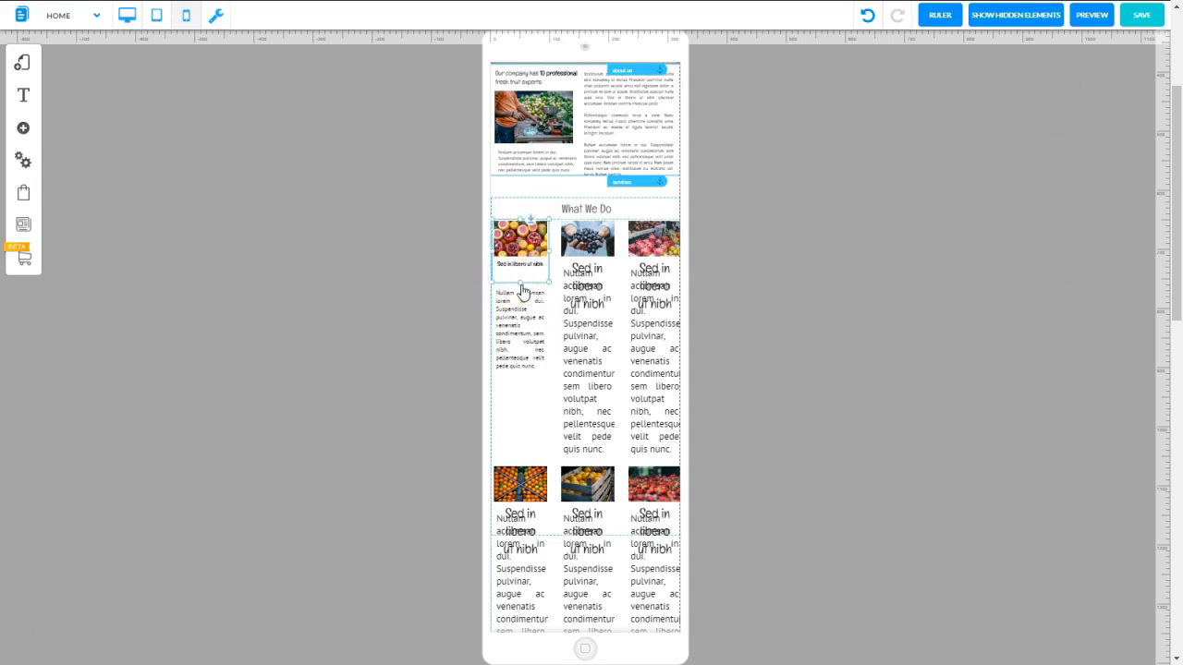
mouse_move(519, 282)
mouse_down()
mouse_move(518, 366)
mouse_move(523, 305)
mouse_up()
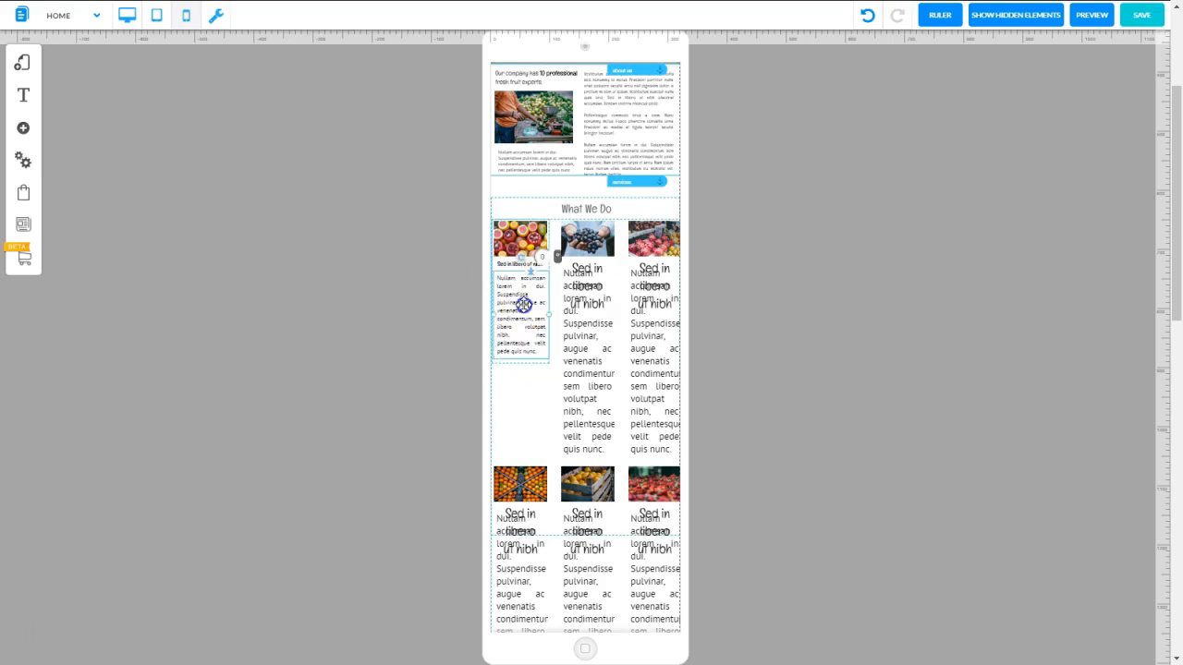
key(Down)
drag(523, 305, 518, 301)
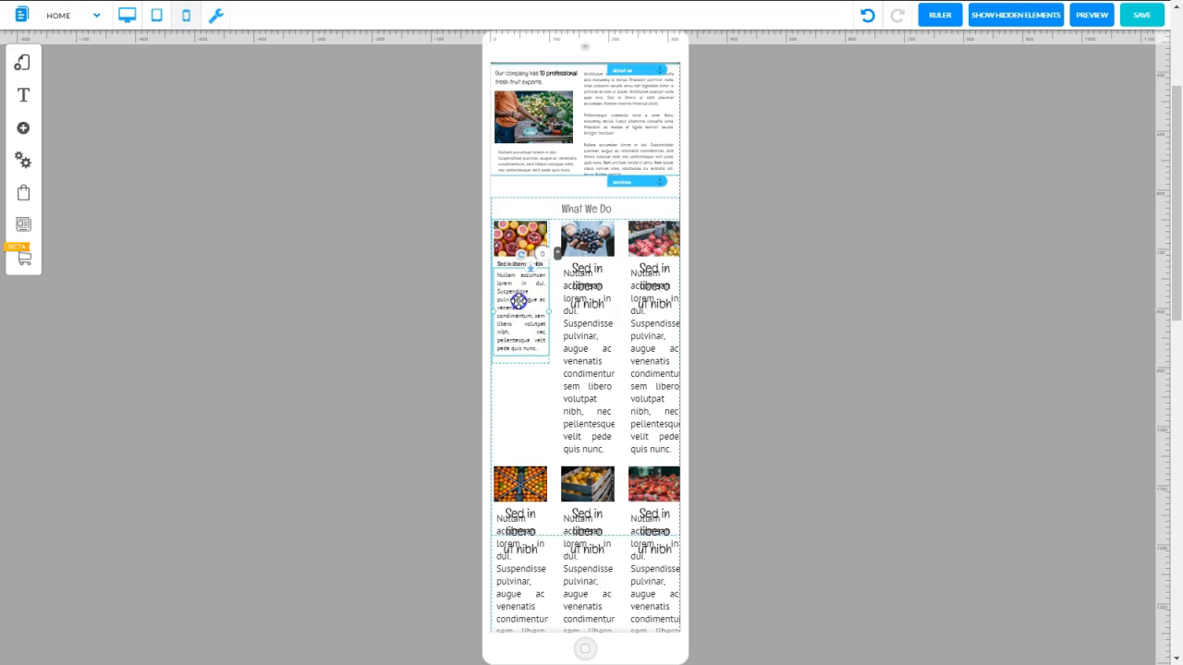
click(515, 361)
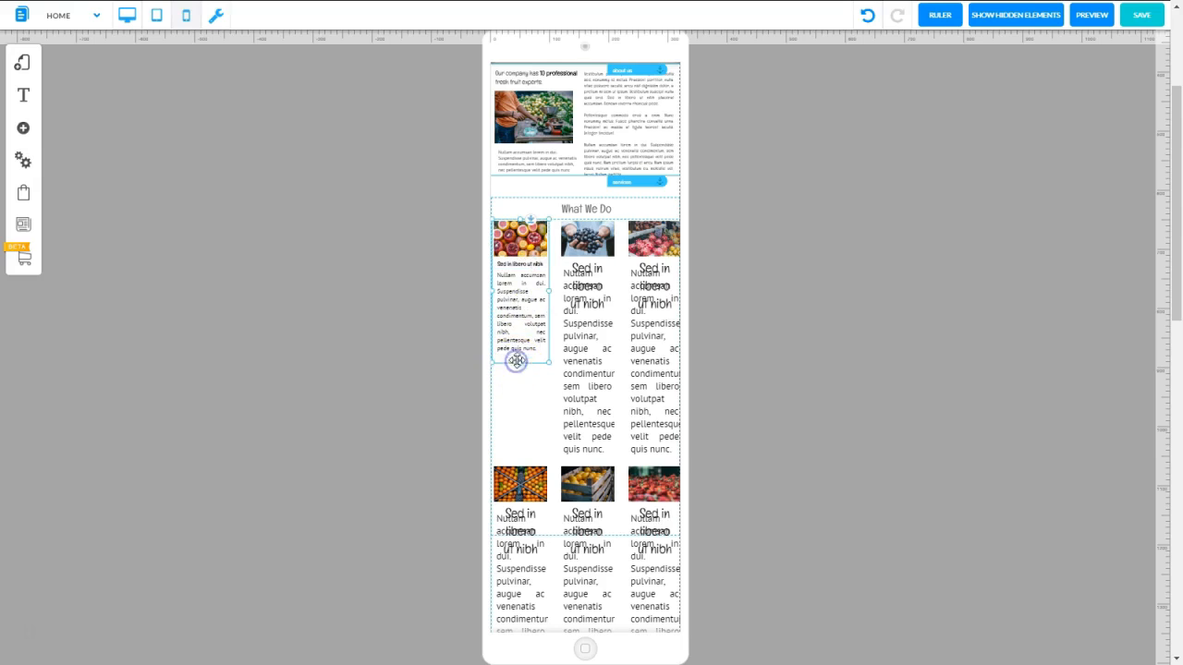
click(519, 359)
Reduce the font size of the second What We Do item's Nullam accumsan paragraph to match the first item's text
click(586, 377)
double_click(586, 377)
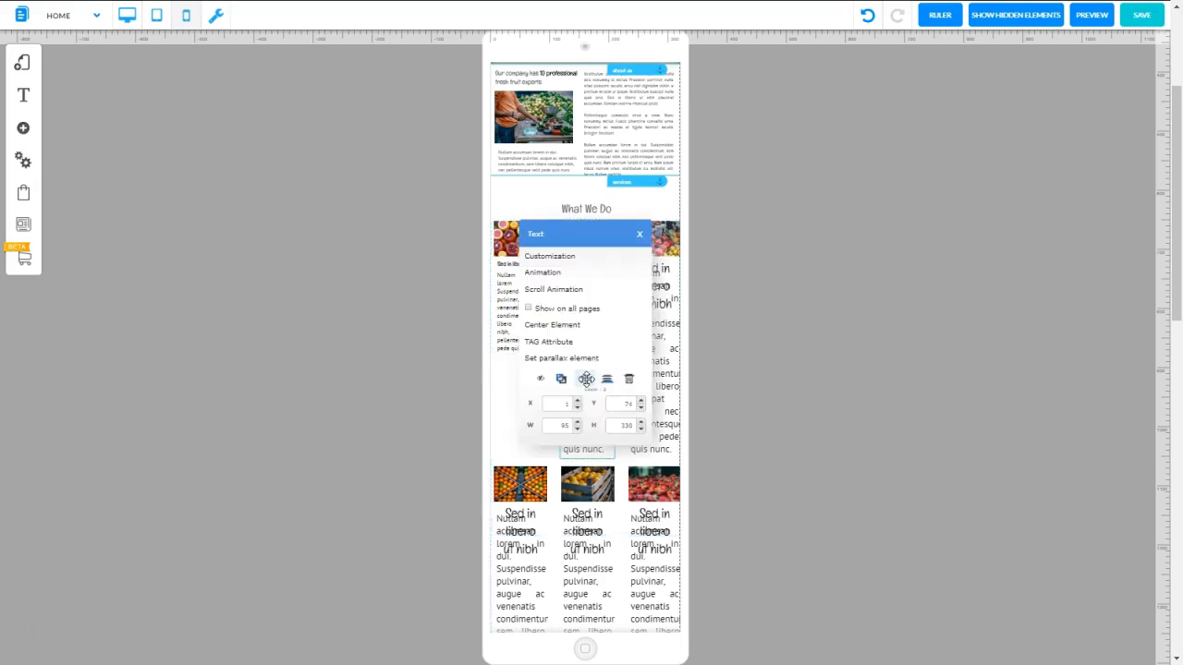
click(564, 258)
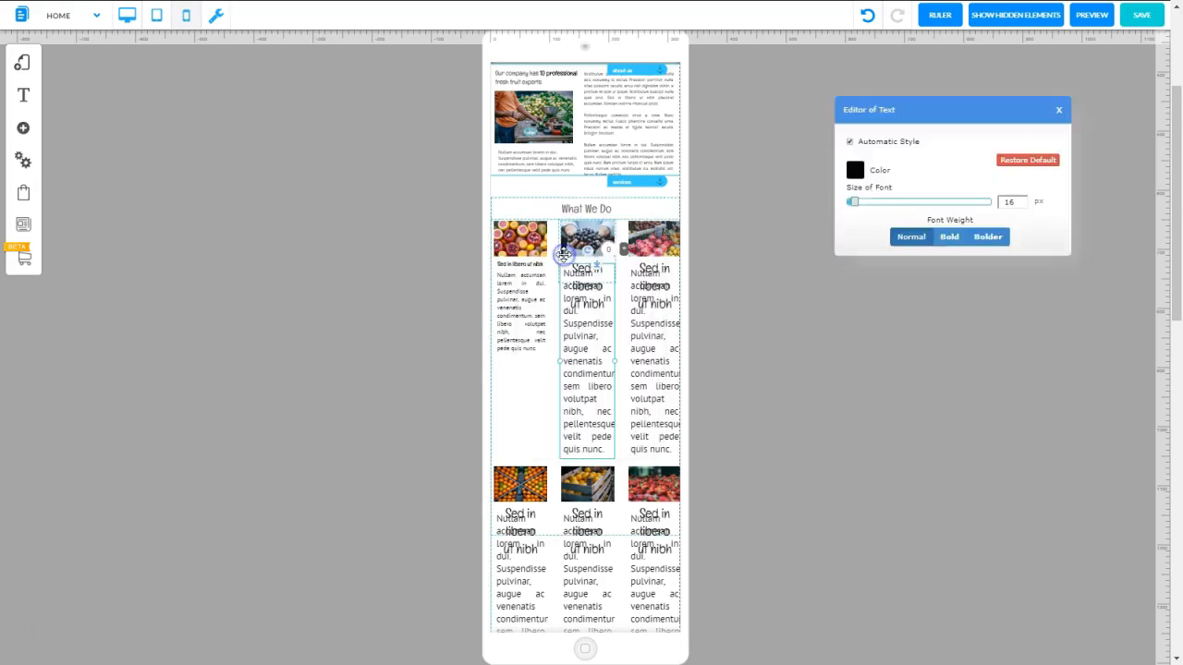
click(559, 260)
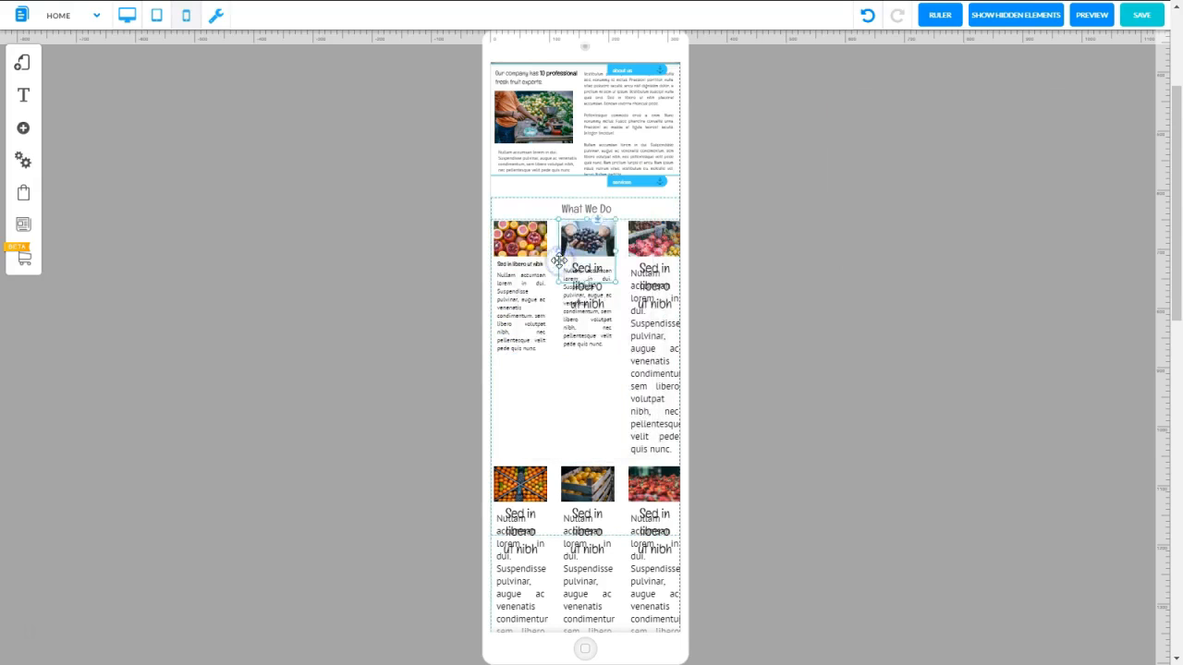
click(589, 321)
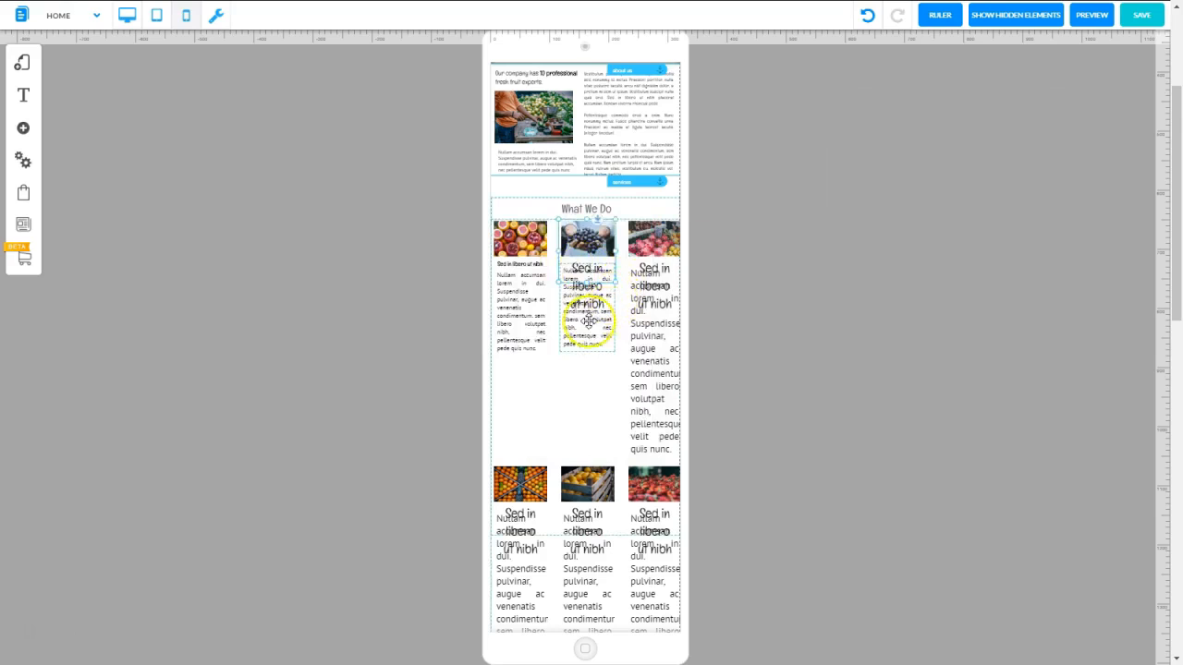
Move the second item's paragraph out beside the page and extend the item's box down to the first item's height
click(525, 265)
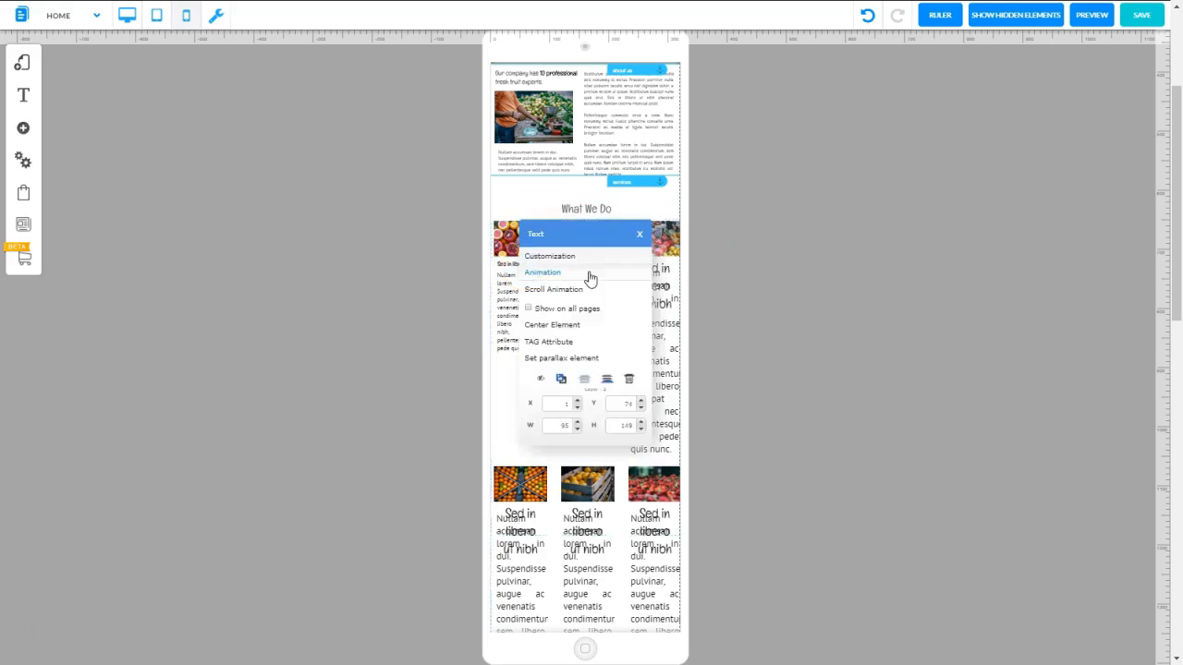
click(589, 323)
drag(590, 322, 788, 316)
click(586, 282)
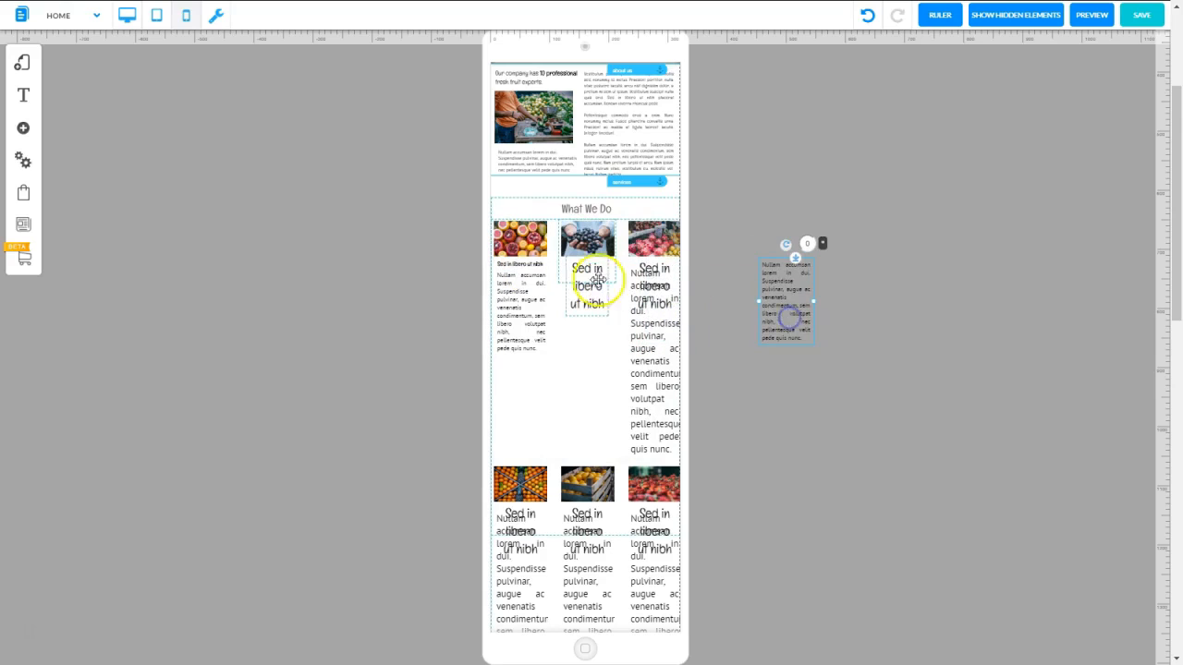
drag(586, 282, 581, 343)
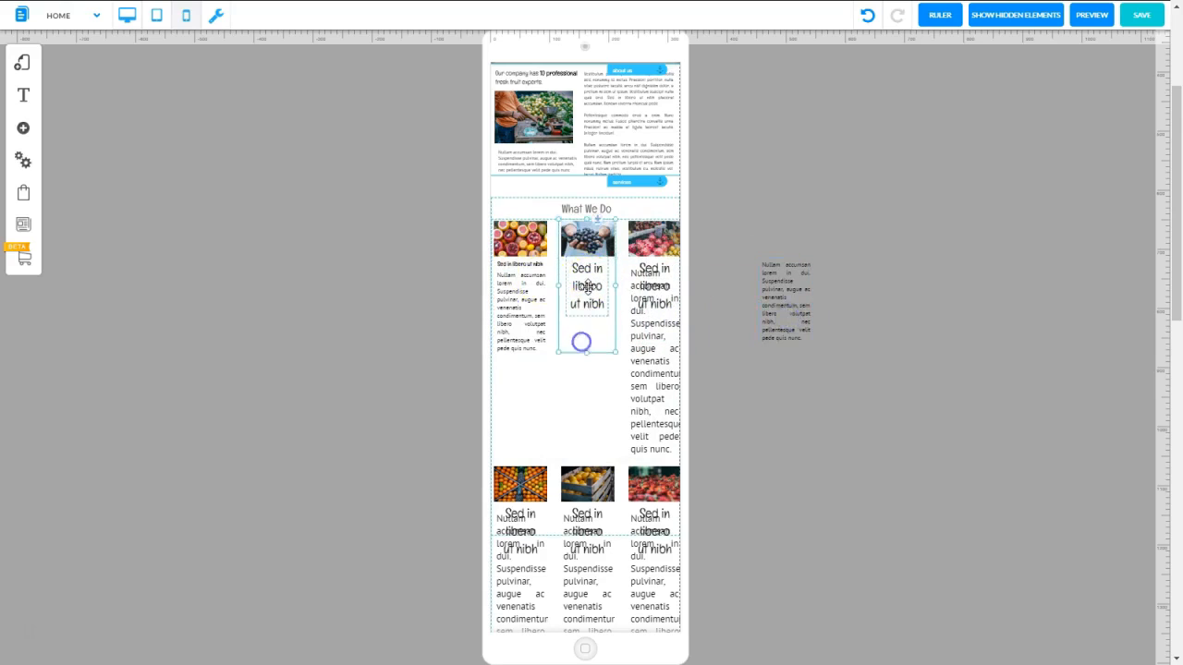
Set the second item's heading to 10 px bold on one line and move its paragraph back beneath it
right_click(588, 287)
click(559, 256)
click(1023, 205)
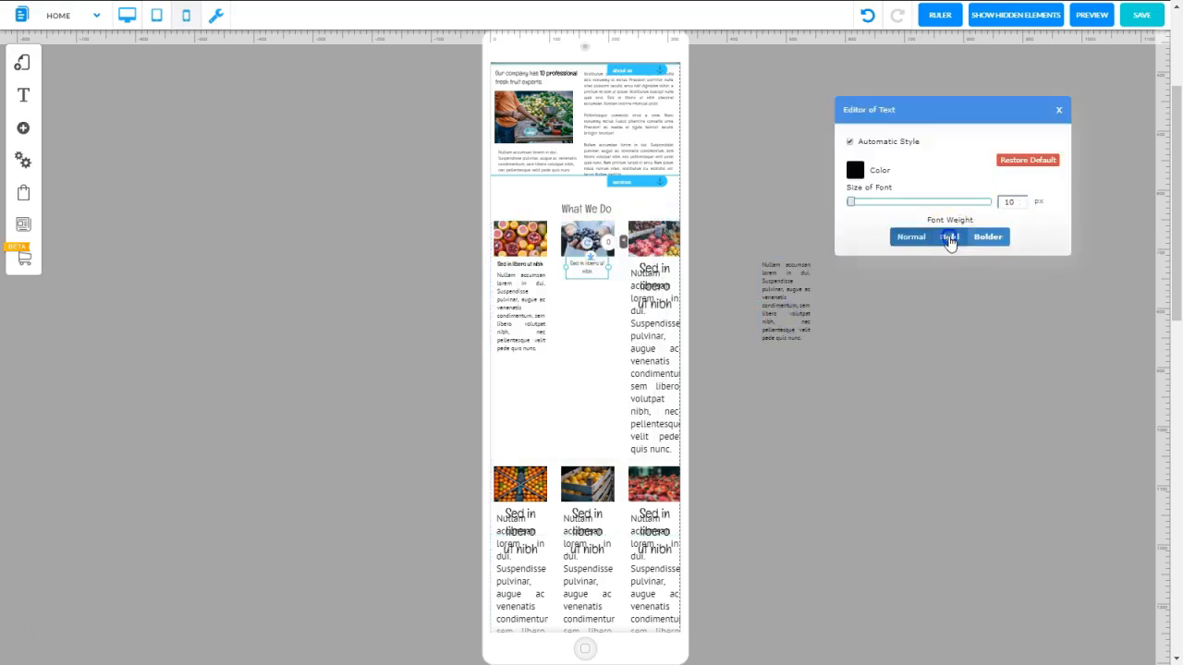
click(949, 236)
click(784, 298)
drag(784, 298, 592, 312)
Reduce the third item's paragraph font size, move the text out beside the page and extend the item's box downward
right_click(593, 312)
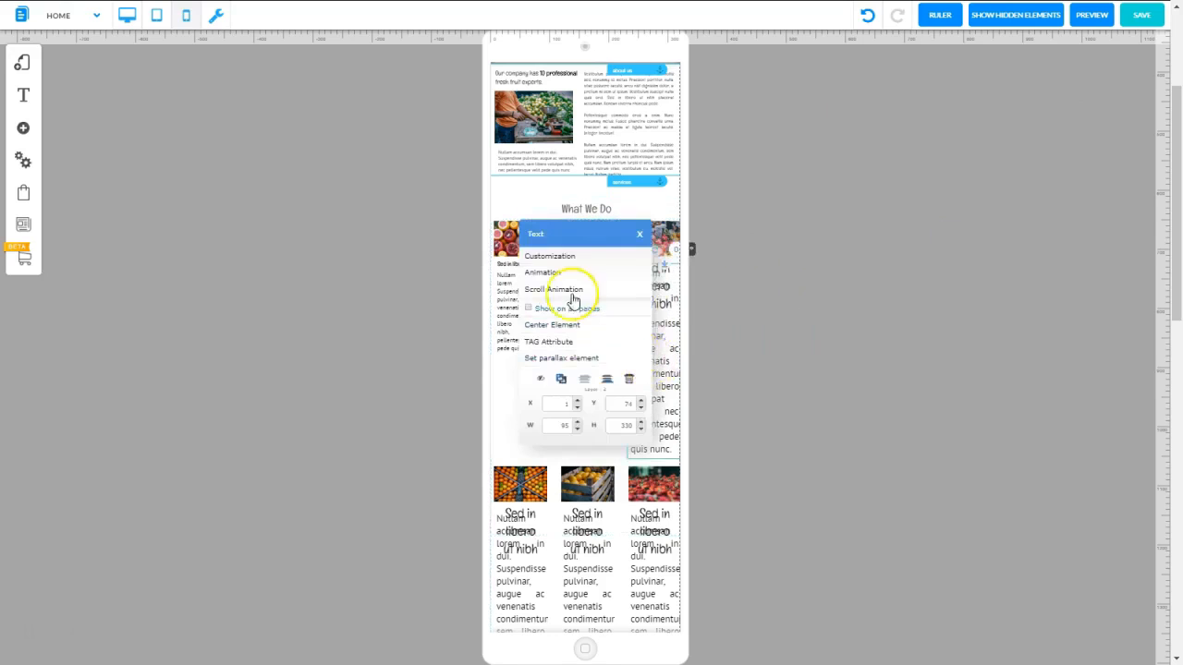
click(562, 264)
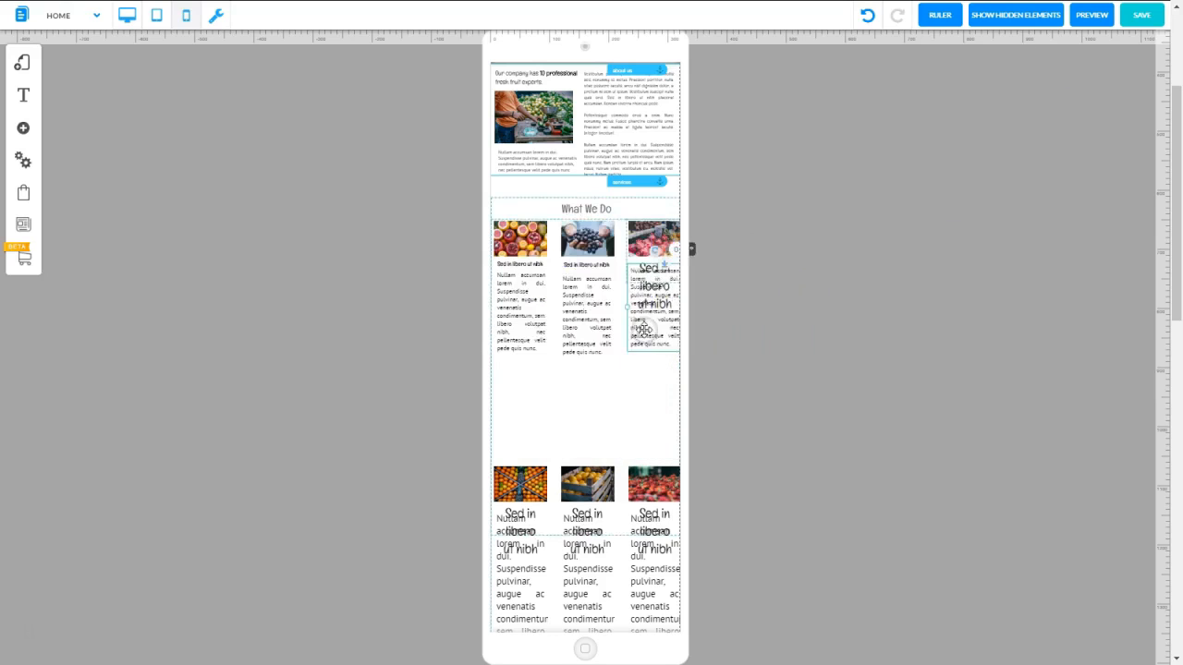
drag(644, 328, 763, 320)
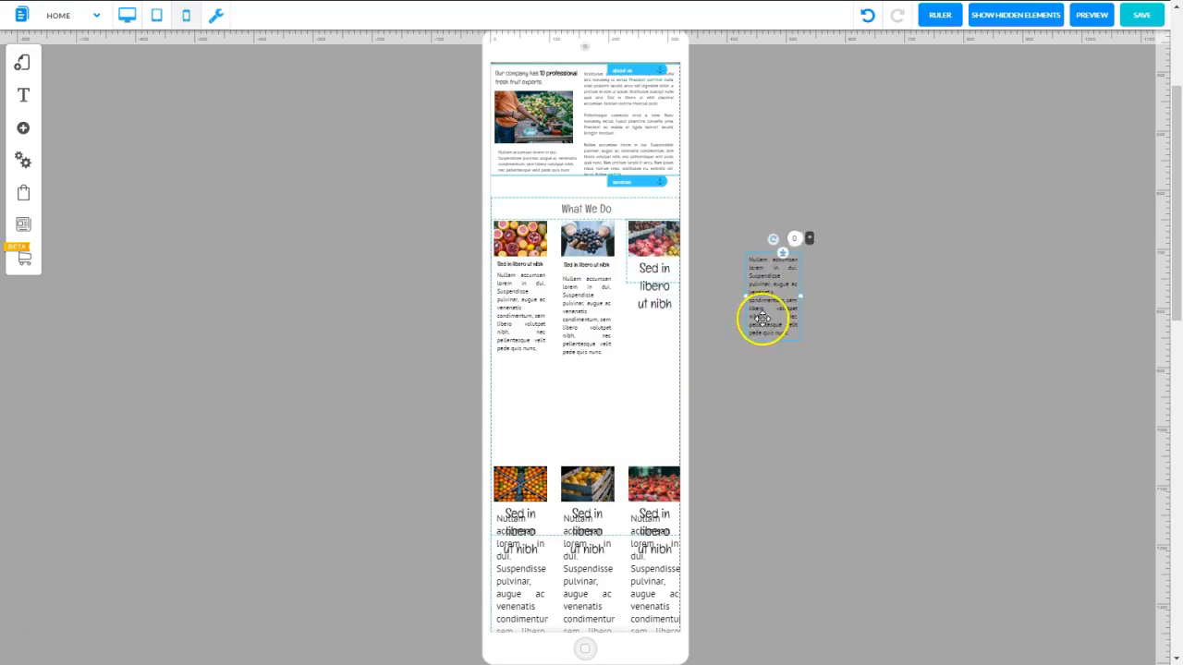
double_click(761, 317)
click(654, 289)
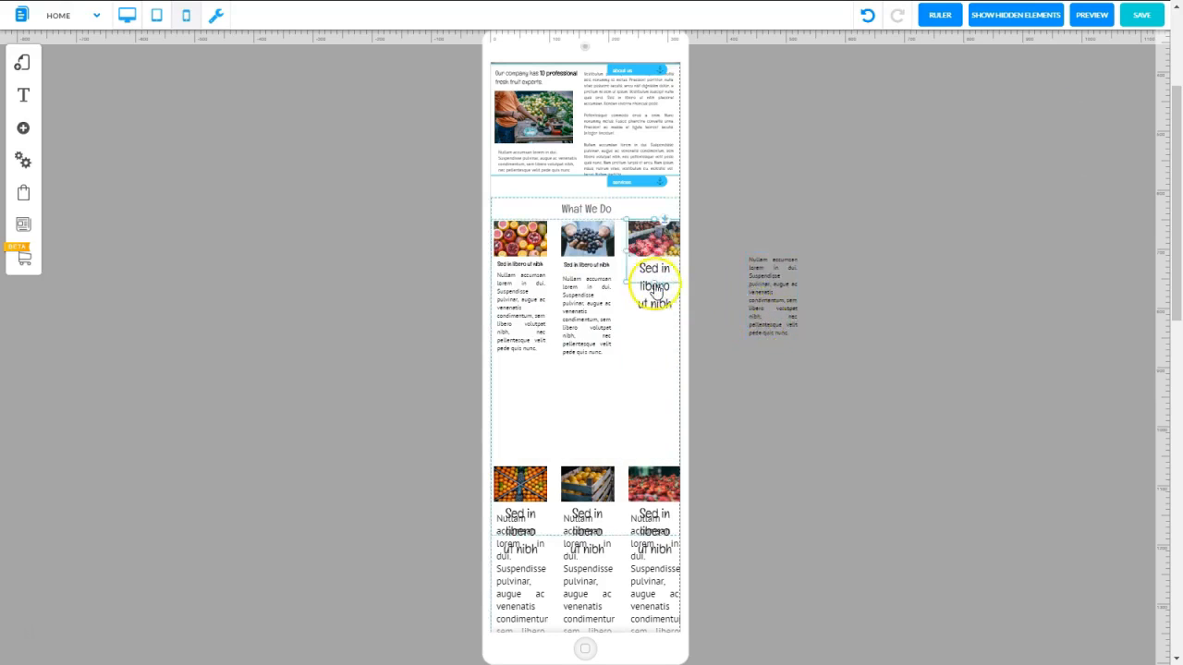
double_click(654, 288)
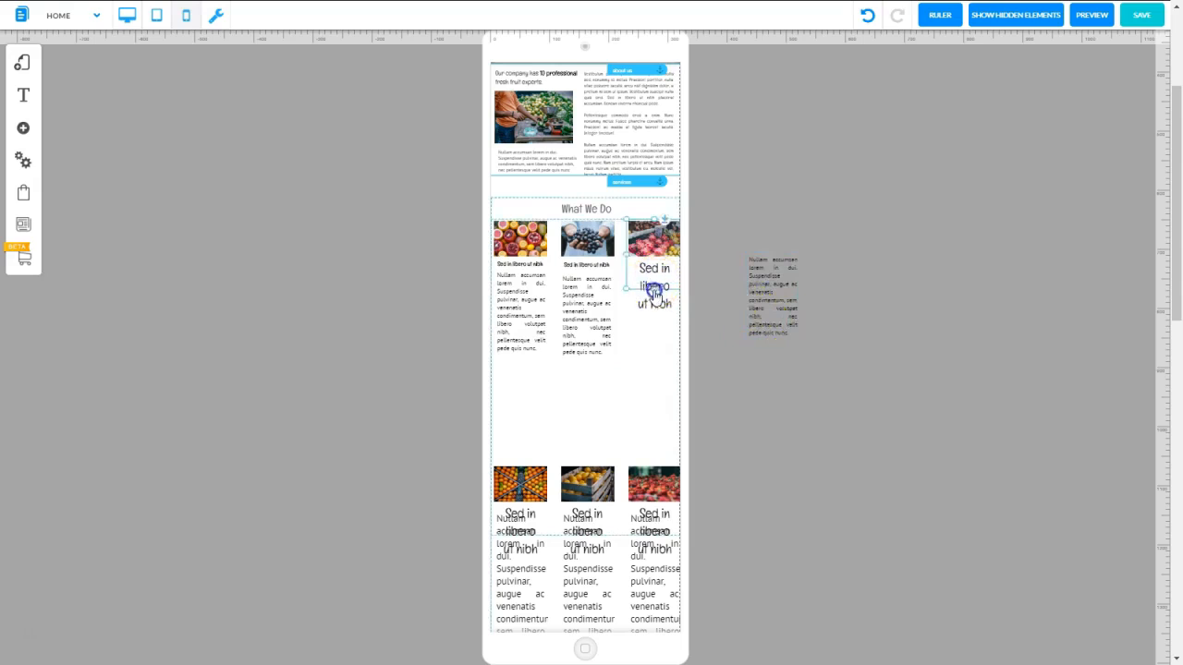
Make the third item's heading small, bold and one line wide, put its paragraph beneath, and align the second item's paragraph with its neighbours
click(951, 237)
click(652, 266)
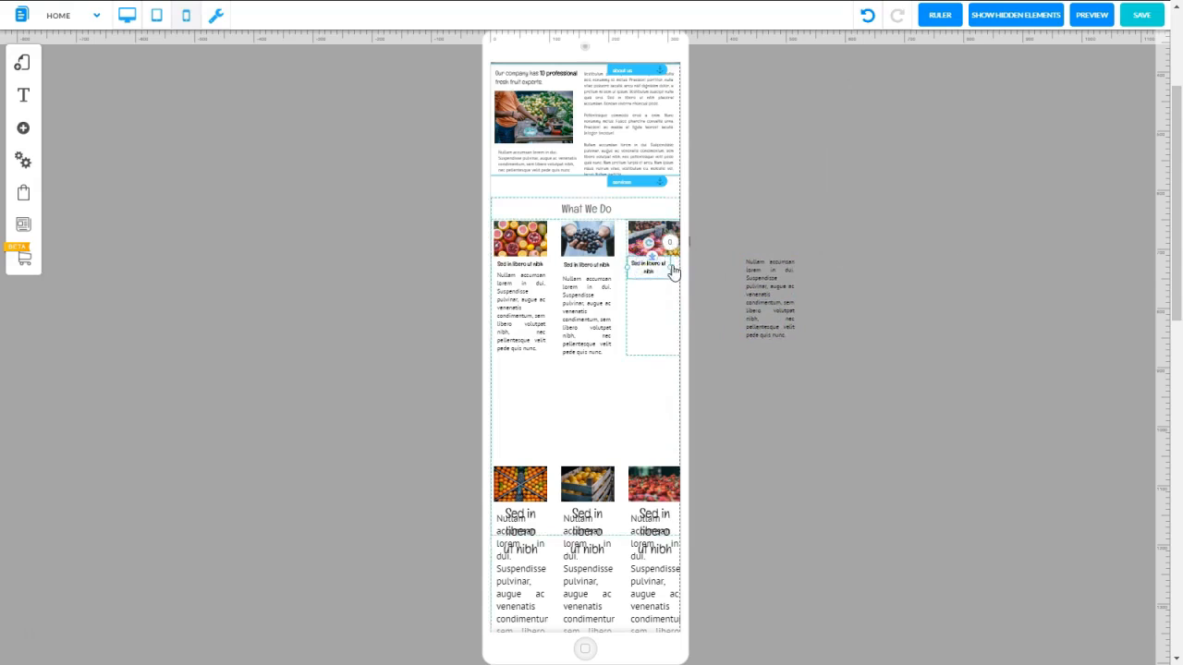
drag(670, 267, 680, 267)
drag(772, 291, 657, 305)
drag(586, 314, 587, 309)
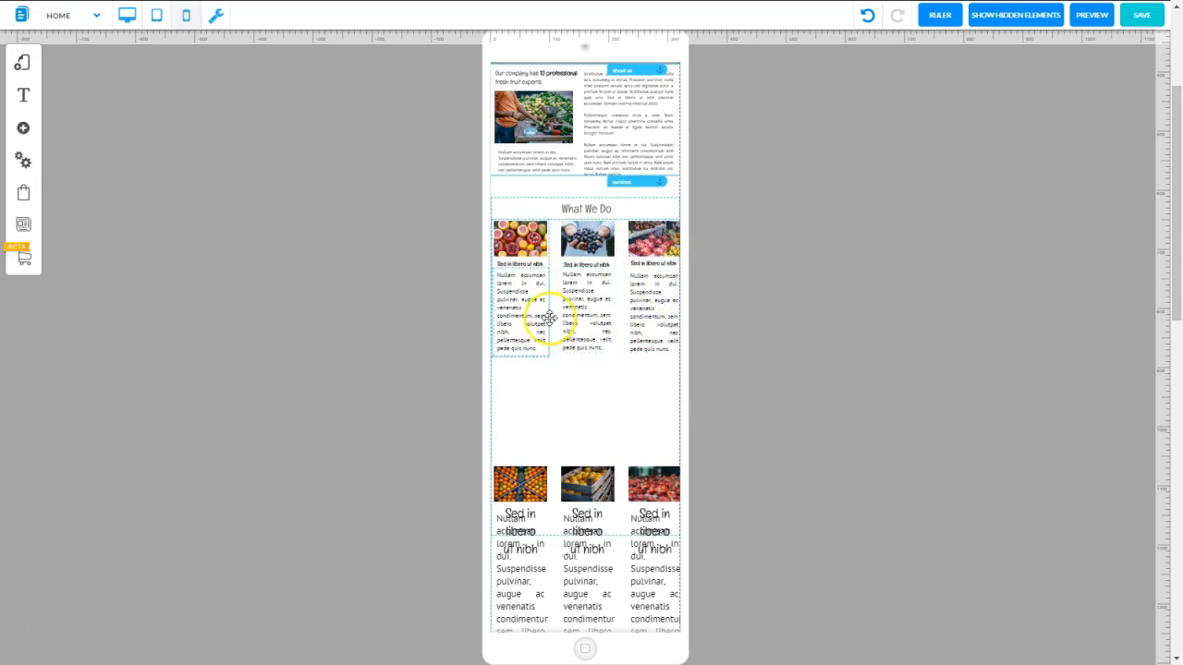
Move the second row of fruit items up directly beneath the first row's paragraphs
click(621, 467)
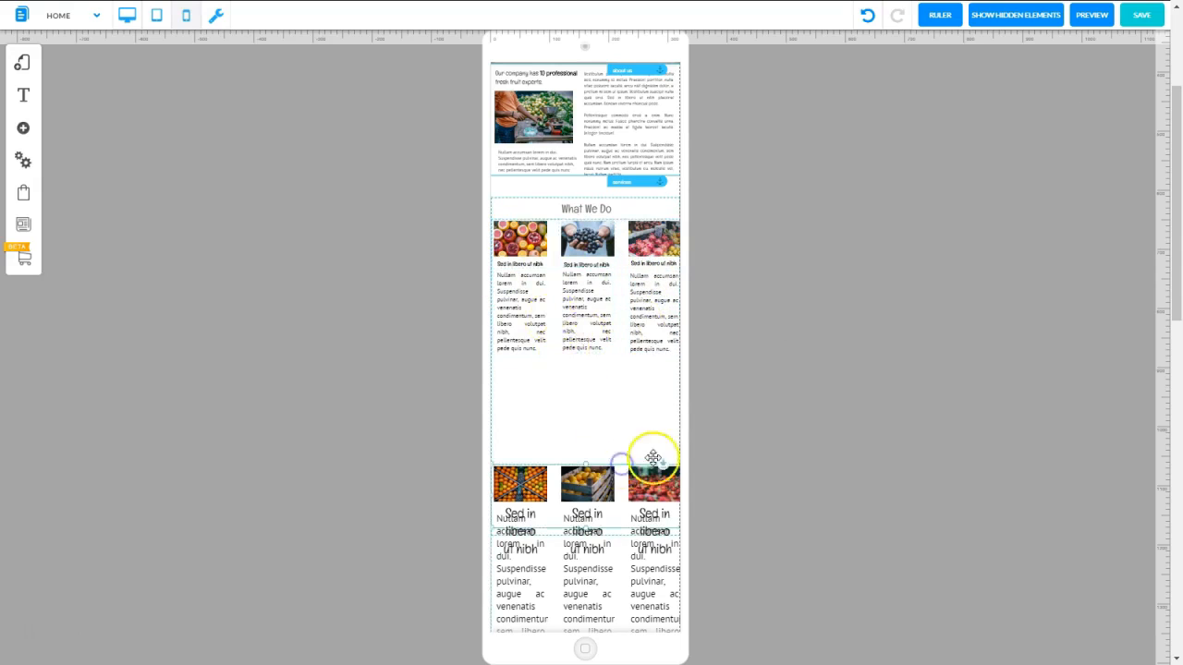
click(661, 466)
drag(661, 466, 663, 356)
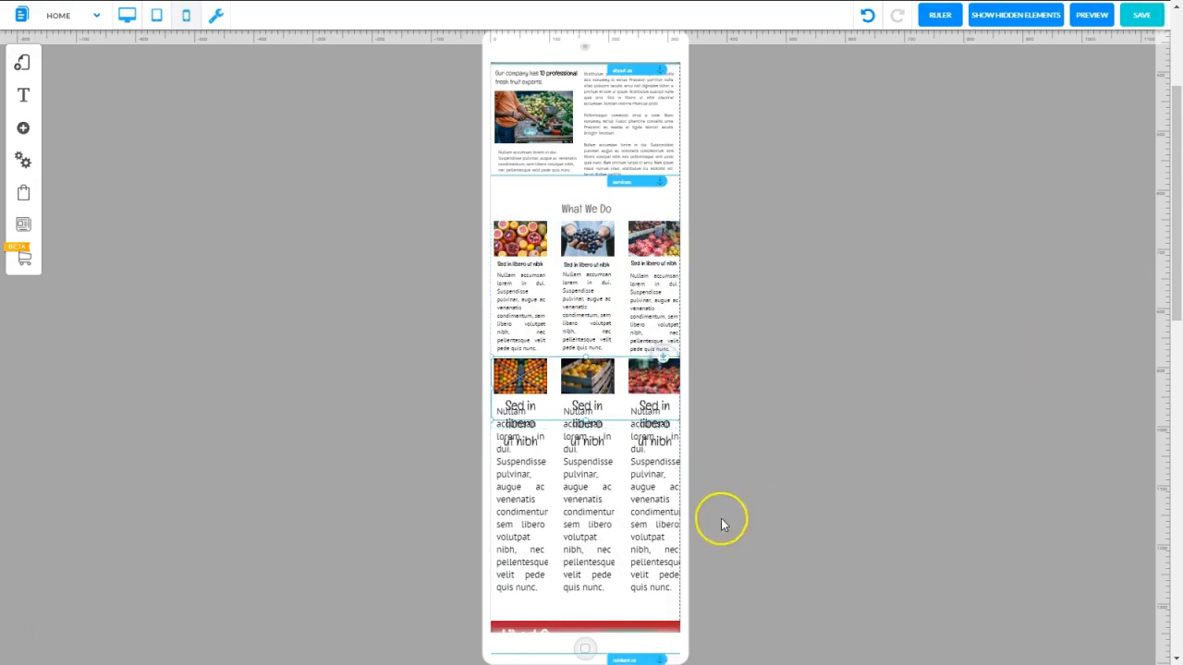
Reduce the font size of the second row's first Nullam accumsan paragraph and move the text out beside the page
right_click(514, 510)
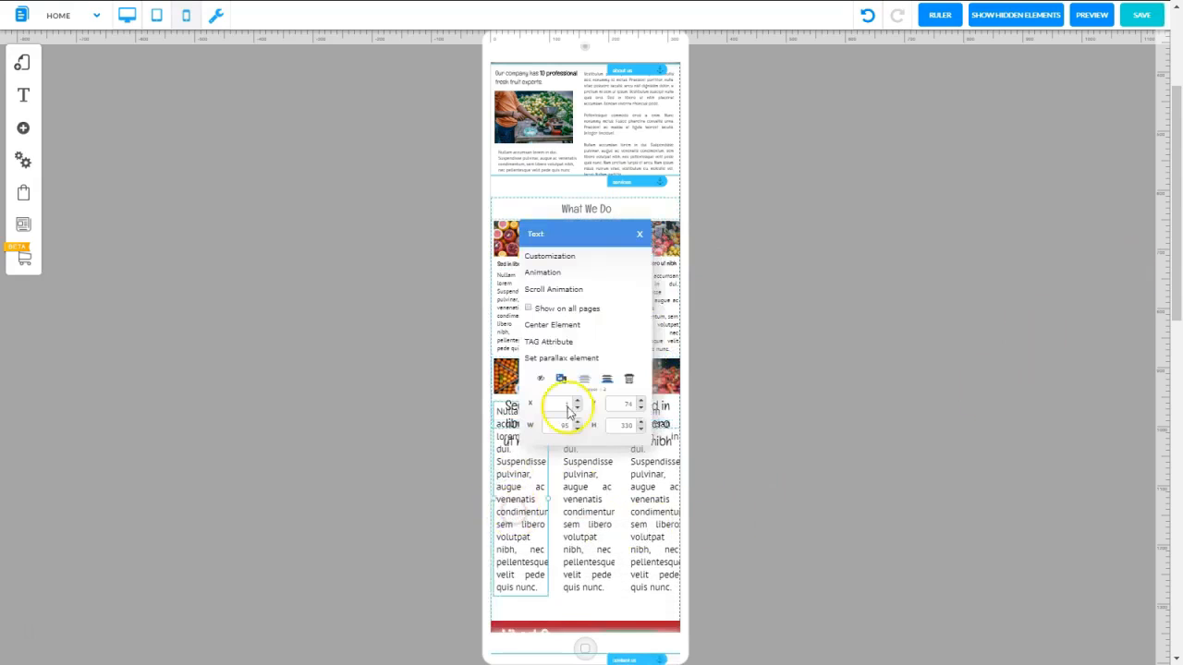
click(548, 258)
click(516, 460)
drag(516, 460, 444, 470)
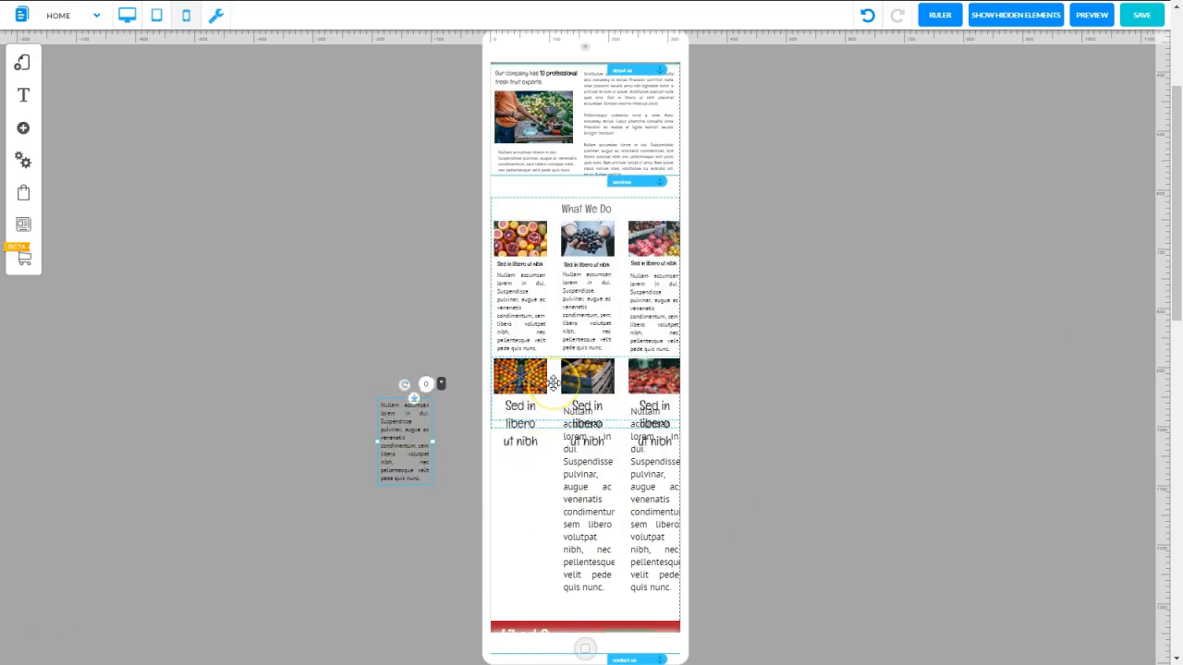
Move the second row of fruit items down to leave free space below the first row
click(550, 392)
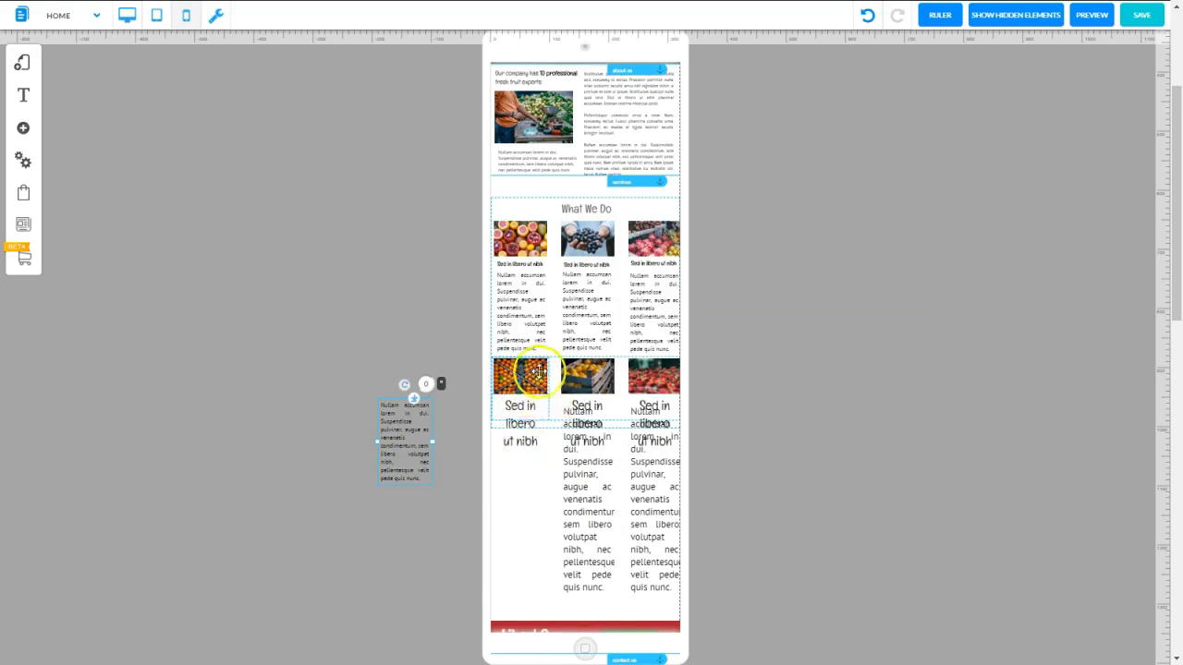
click(551, 423)
drag(620, 363, 616, 437)
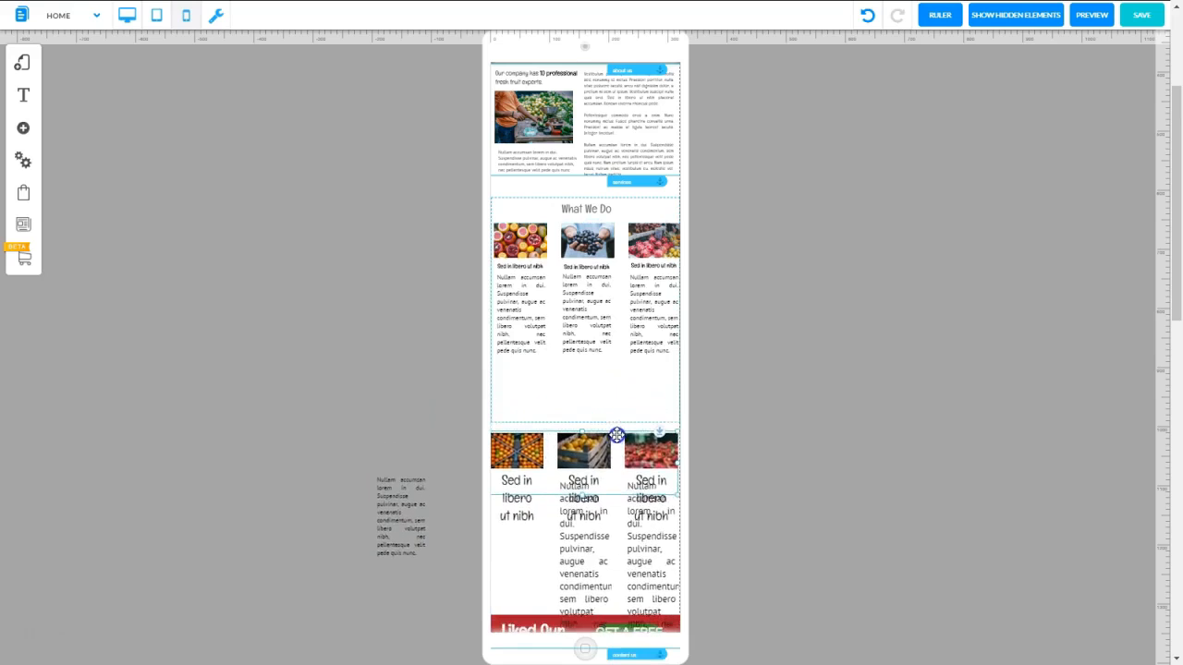
click(618, 395)
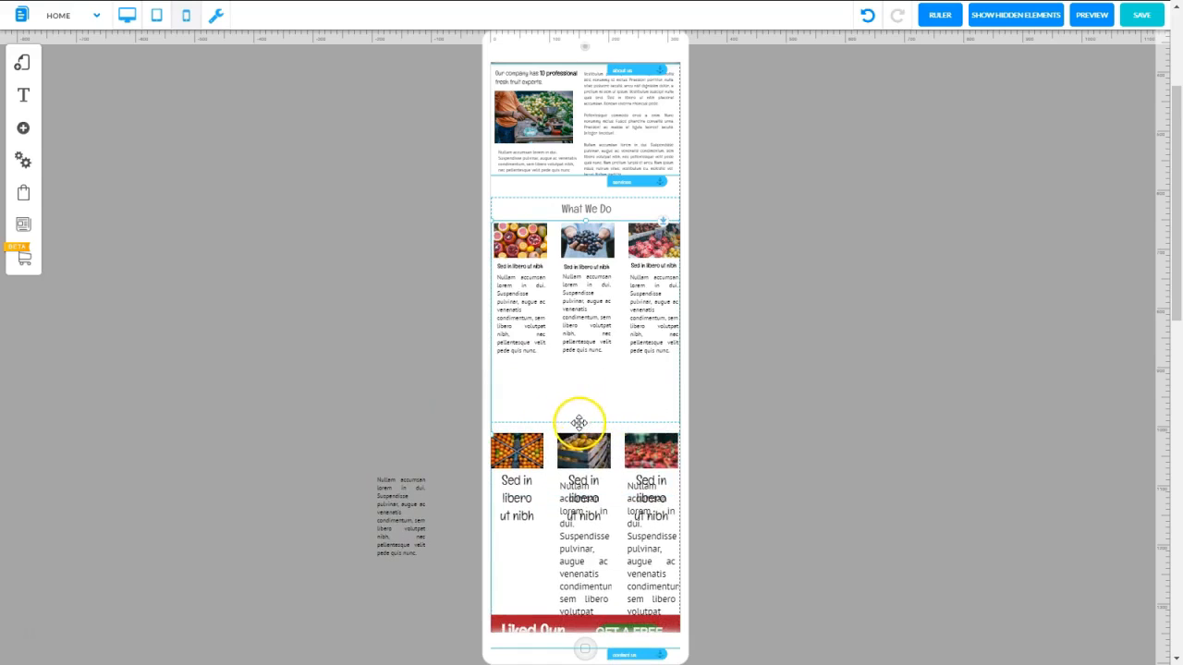
Pull the first fruit row out beside the page and place it back directly beneath the What We Do heading
drag(591, 422, 902, 602)
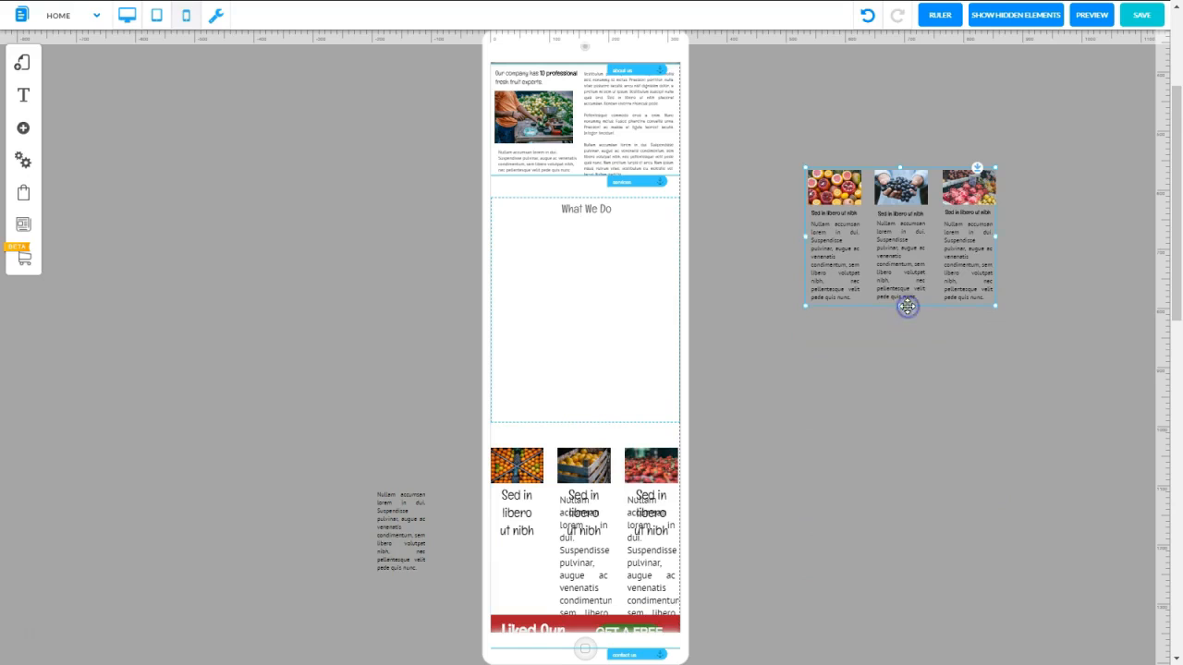
click(893, 305)
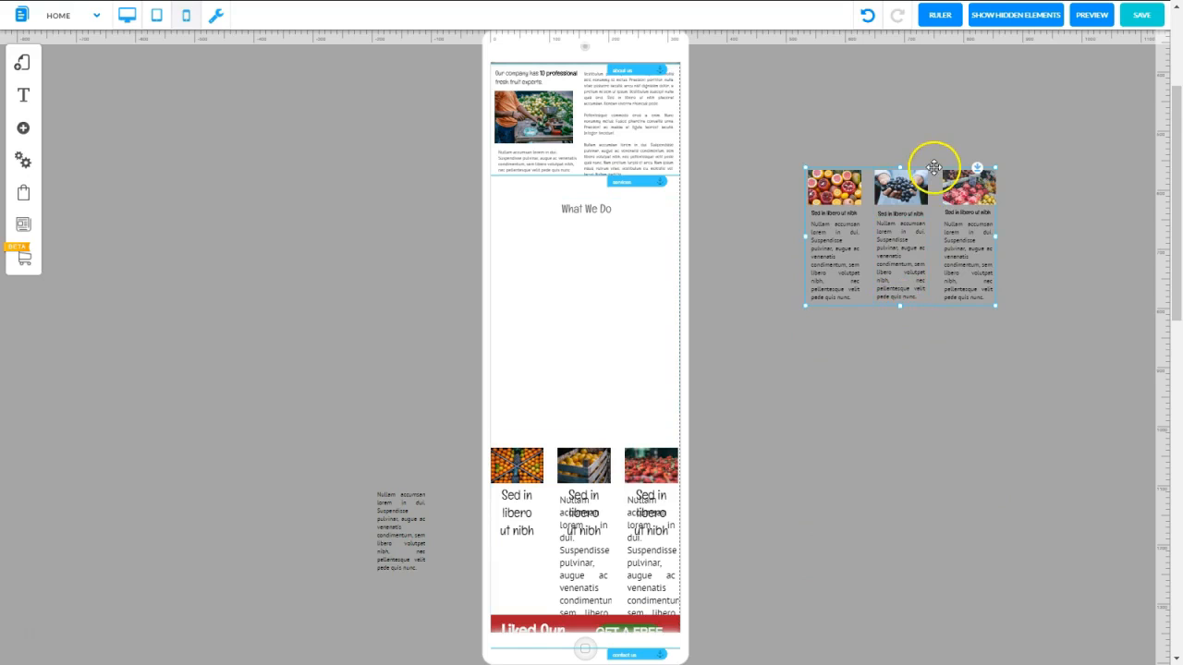
drag(932, 167, 660, 222)
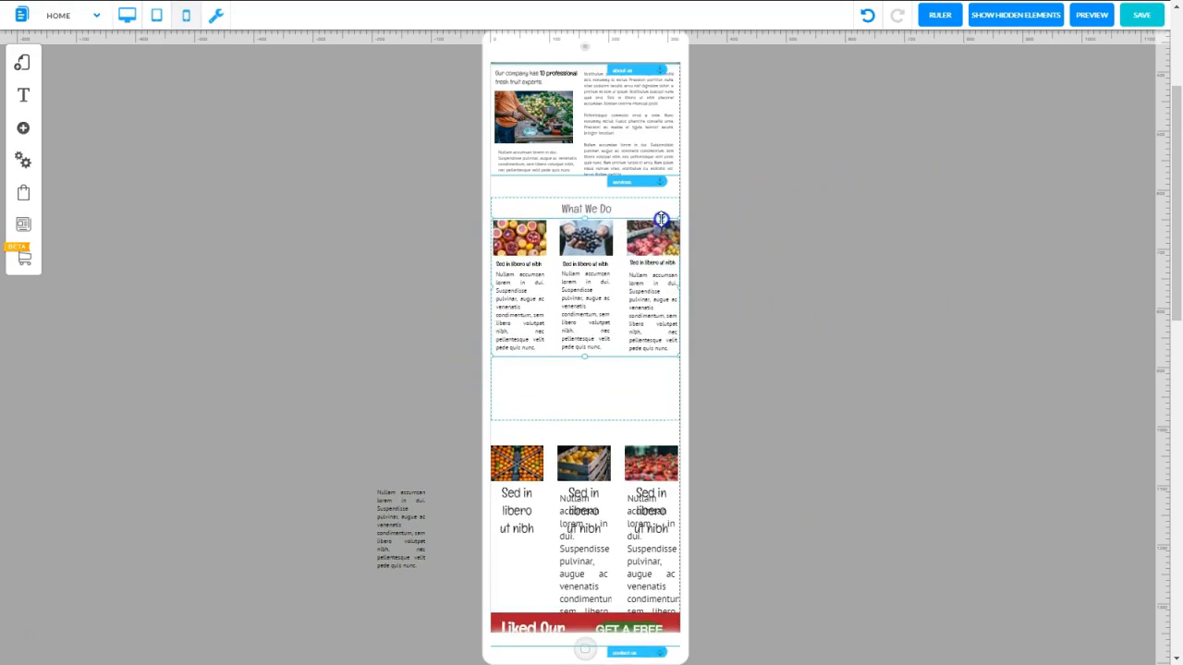
click(580, 417)
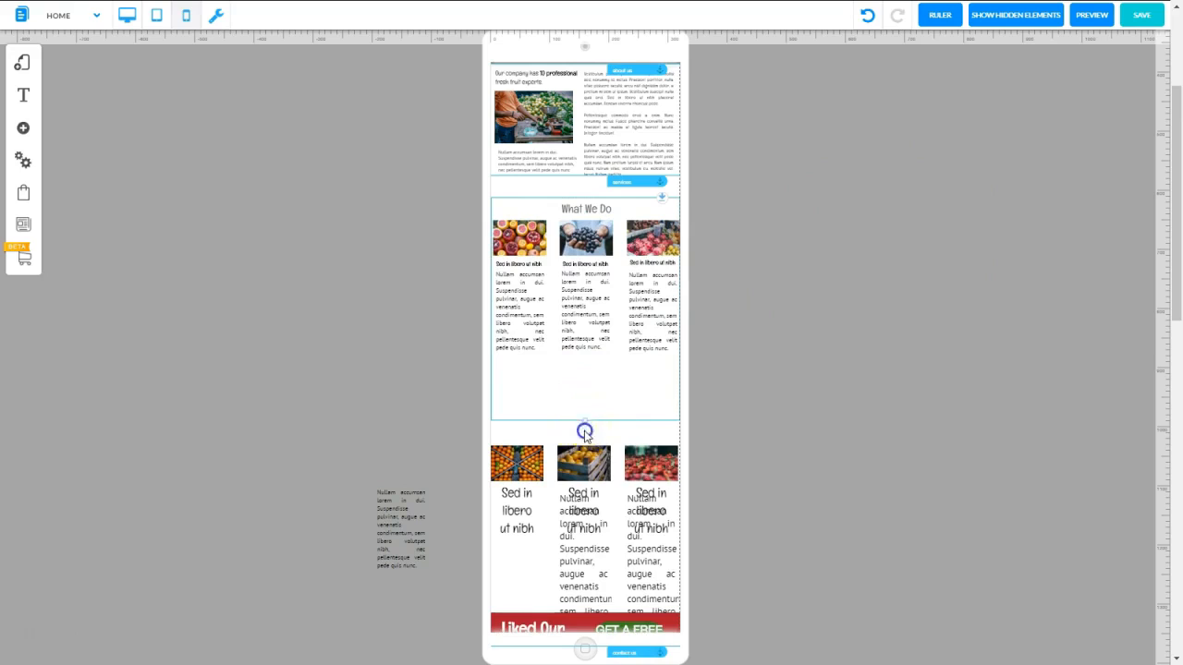
Lengthen the What We Do section and pull the second fruit row out beside the page, enlarging its box around the paragraphs
drag(584, 432, 578, 534)
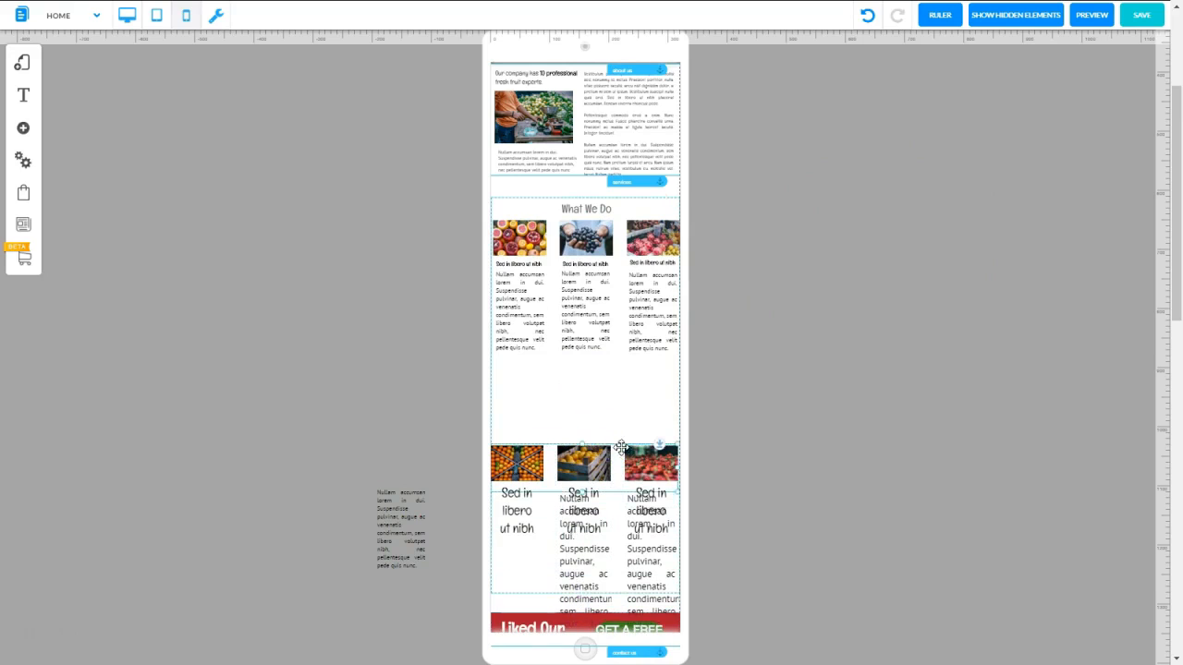
drag(660, 444, 658, 348)
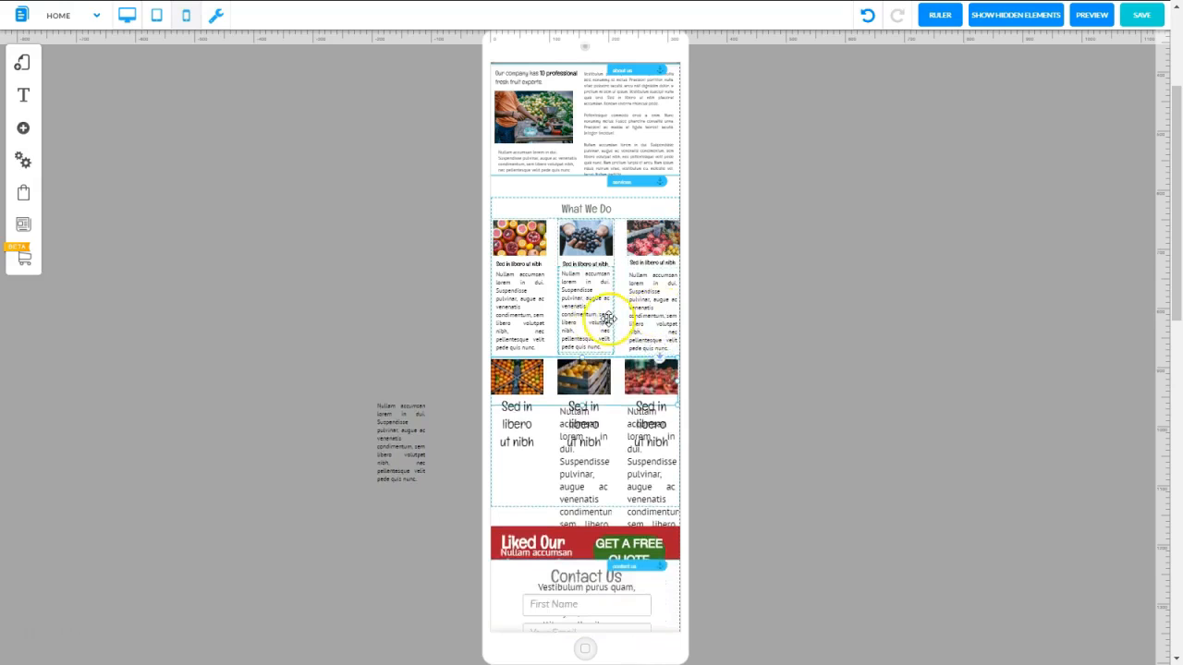
drag(620, 363, 969, 206)
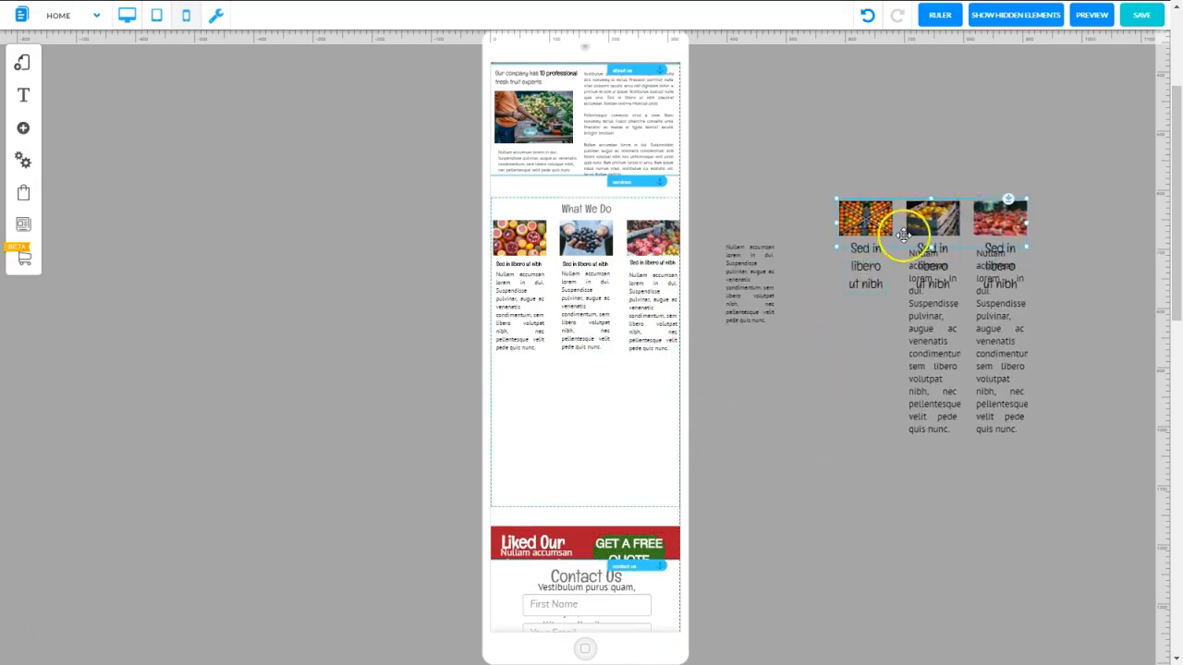
drag(931, 248, 934, 477)
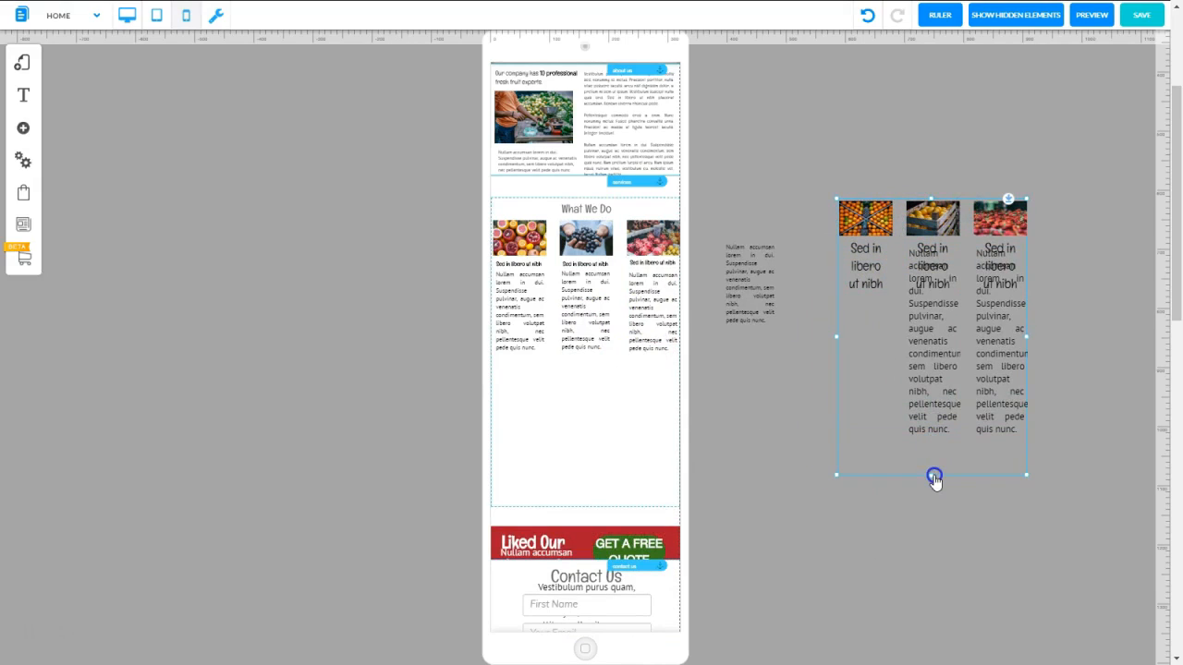
Reduce the font size of the first title in the second fruit row and place its small paragraph directly beneath it
click(867, 264)
click(867, 256)
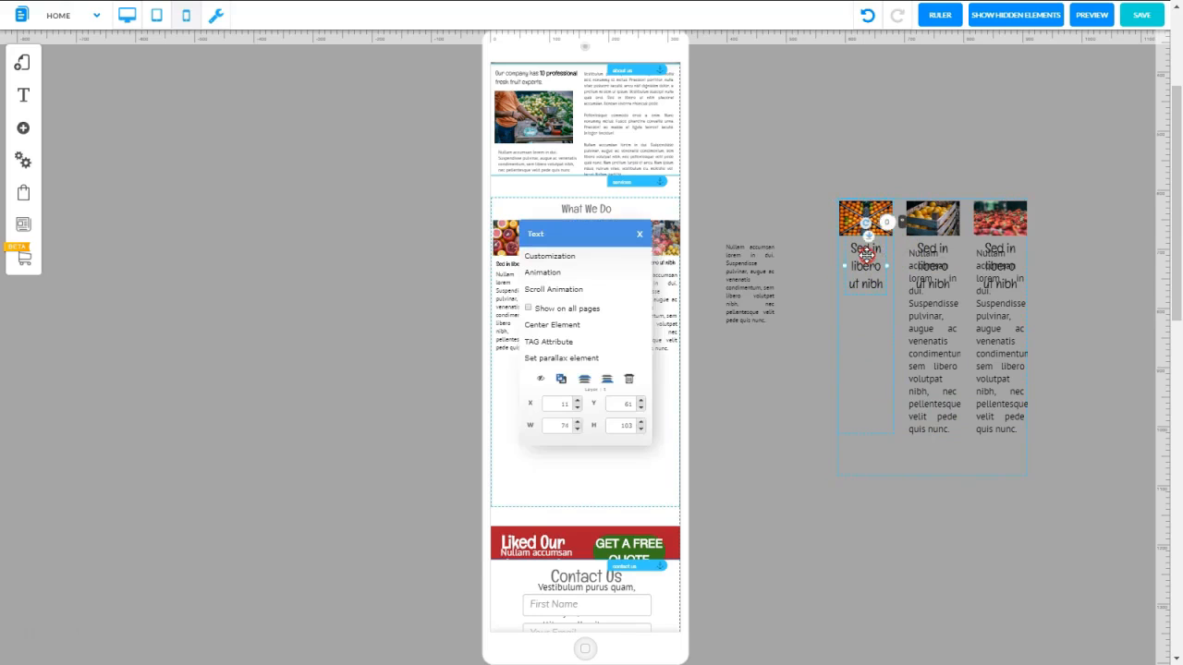
click(553, 257)
Move the second row's middle paragraph aside and set the middle item's title to a 10 px font
drag(930, 370, 756, 364)
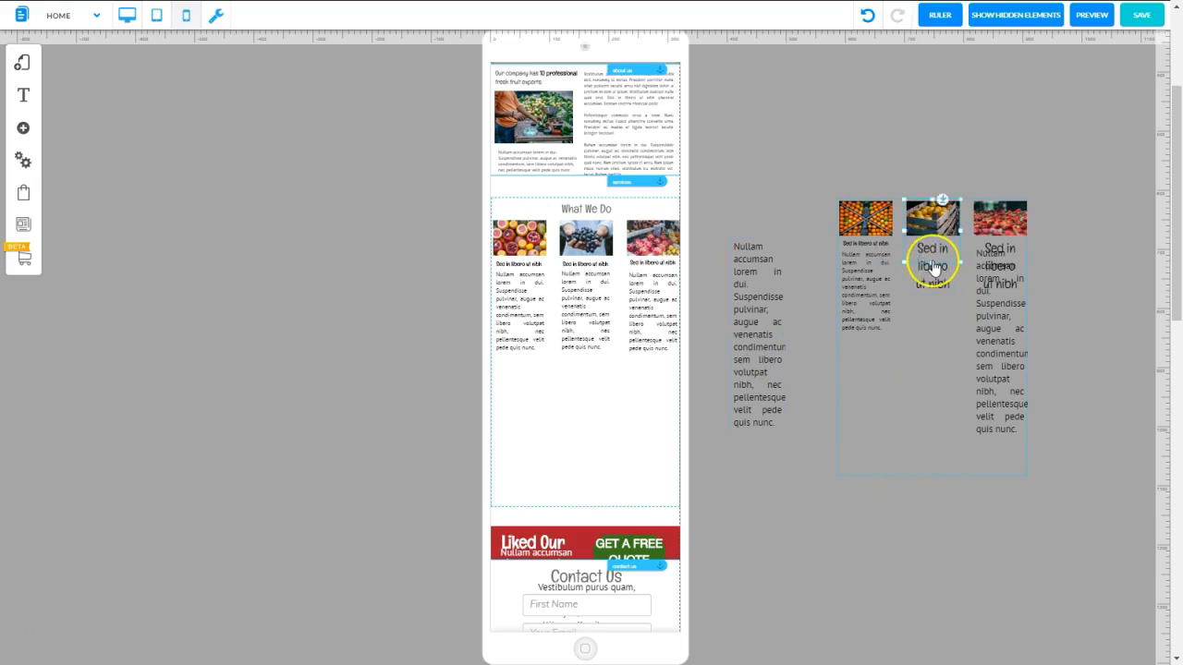
drag(932, 267, 928, 267)
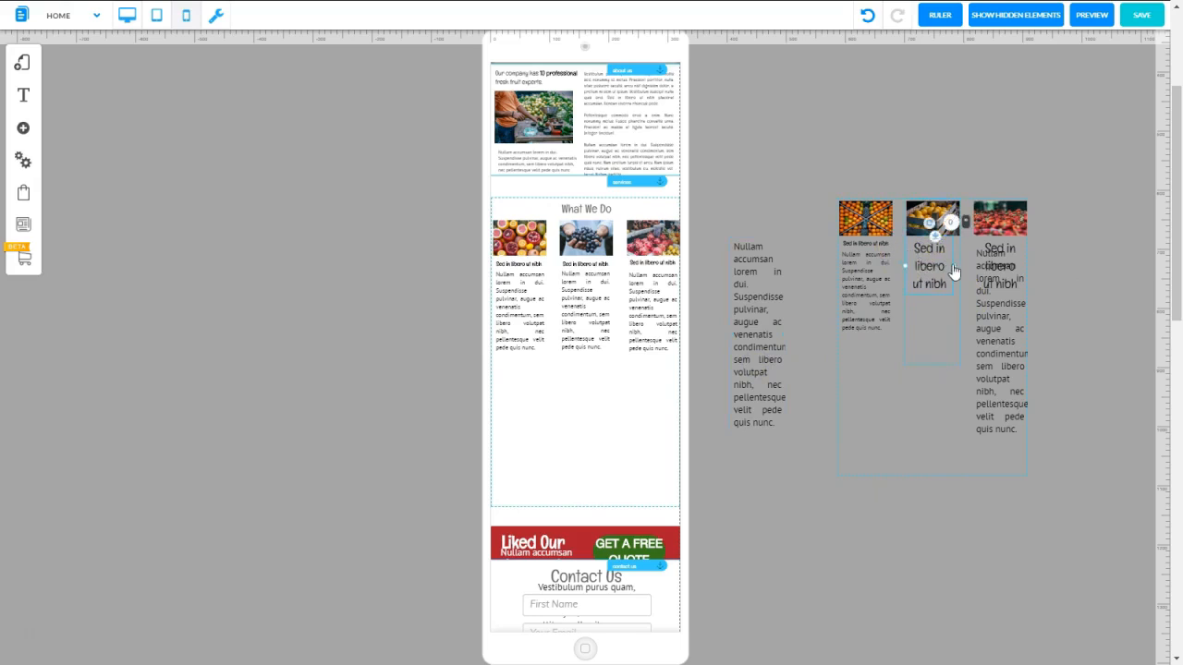
right_click(952, 265)
click(540, 260)
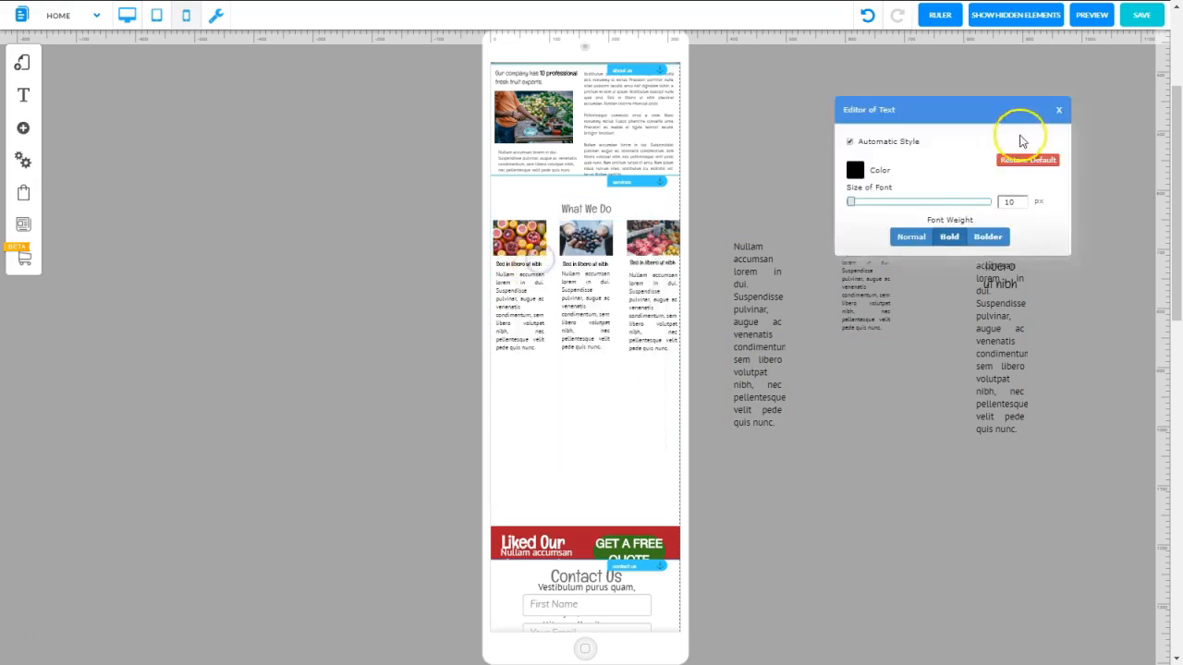
click(1058, 110)
Reduce the middle paragraph's font size, place it back beneath its title, and shrink the item's box to fit
right_click(752, 286)
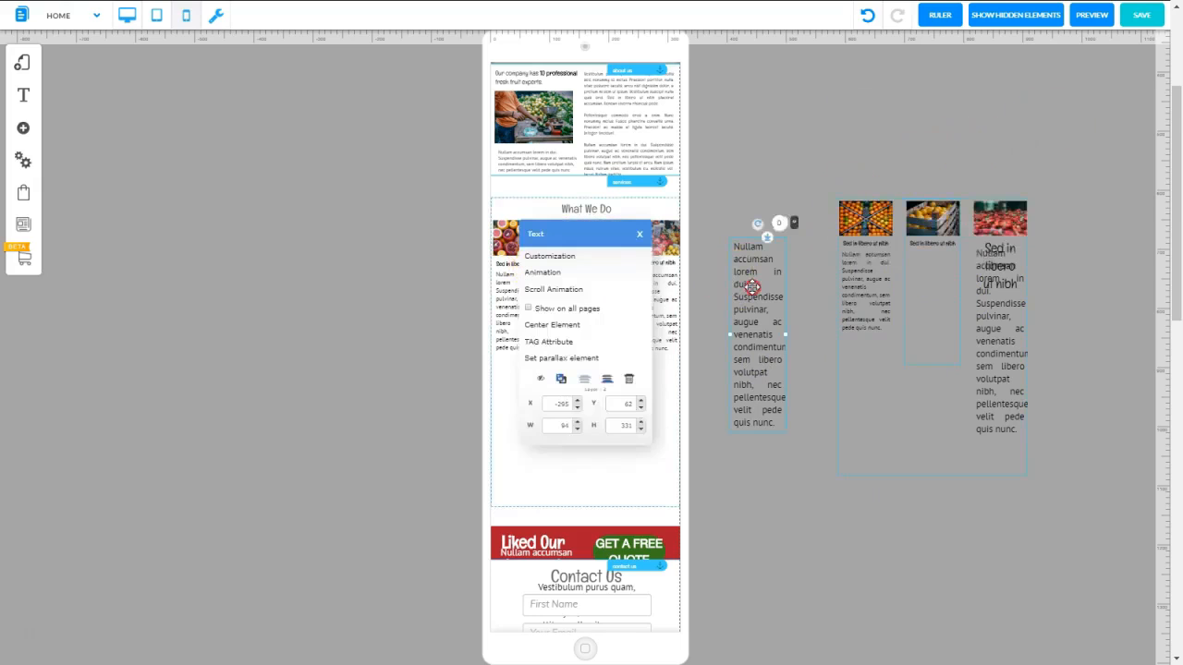
drag(755, 272, 942, 248)
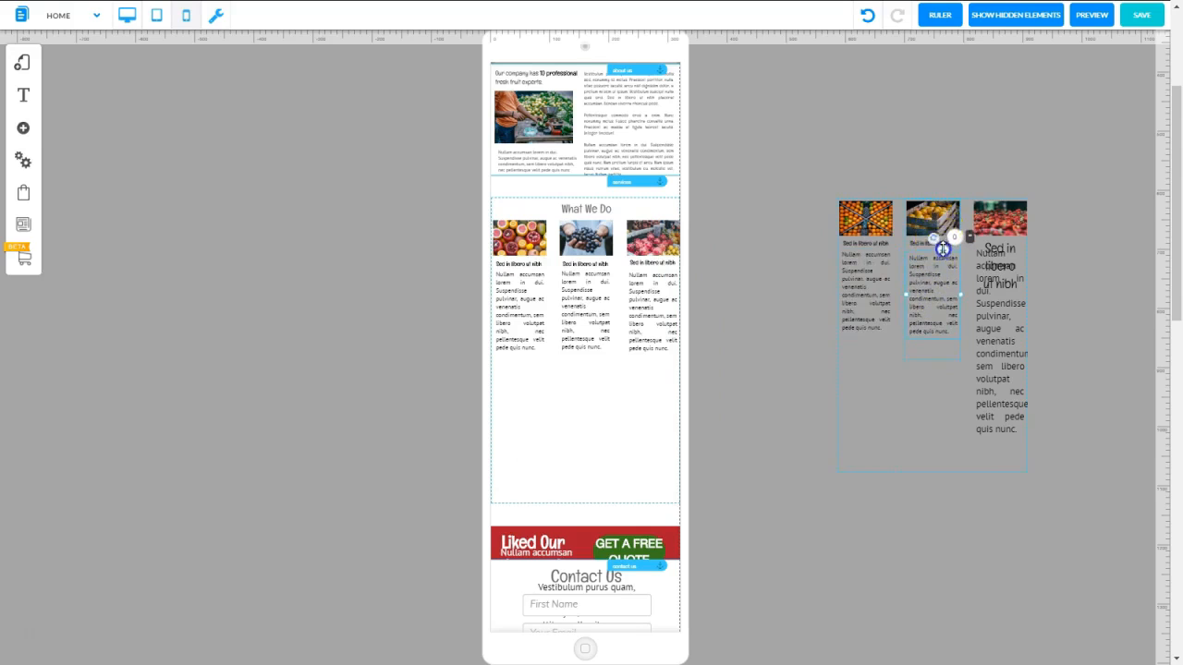
click(931, 352)
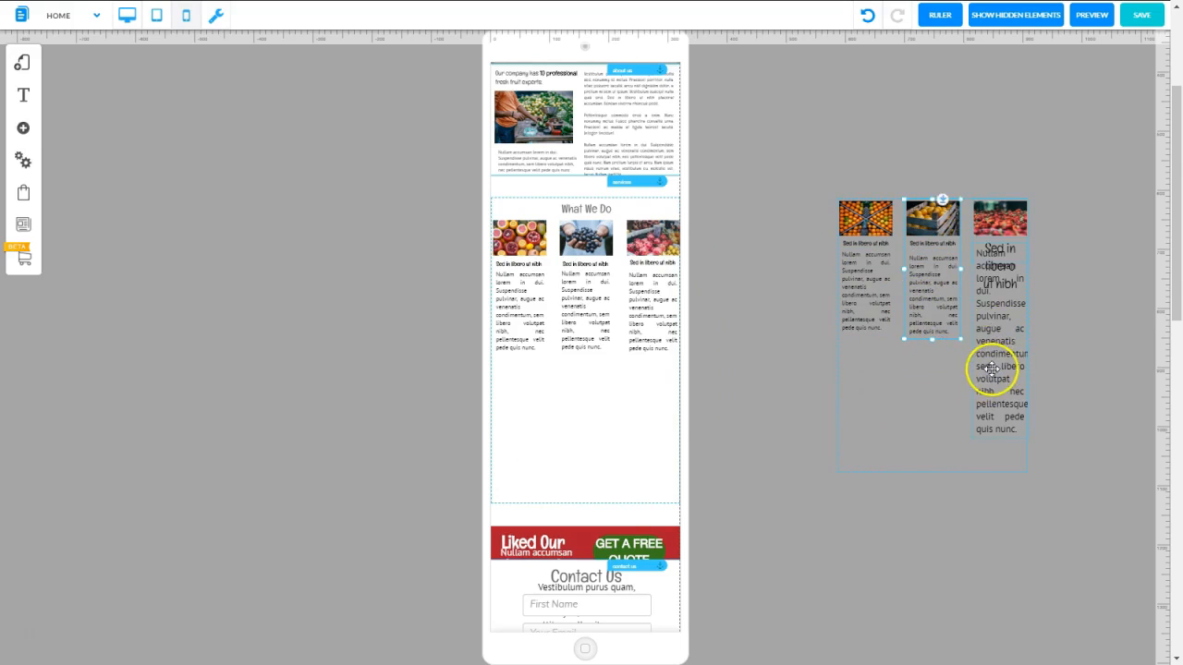
Reduce the third fruit item's title and paragraph like the other two and shrink the second row's box to fit
click(903, 379)
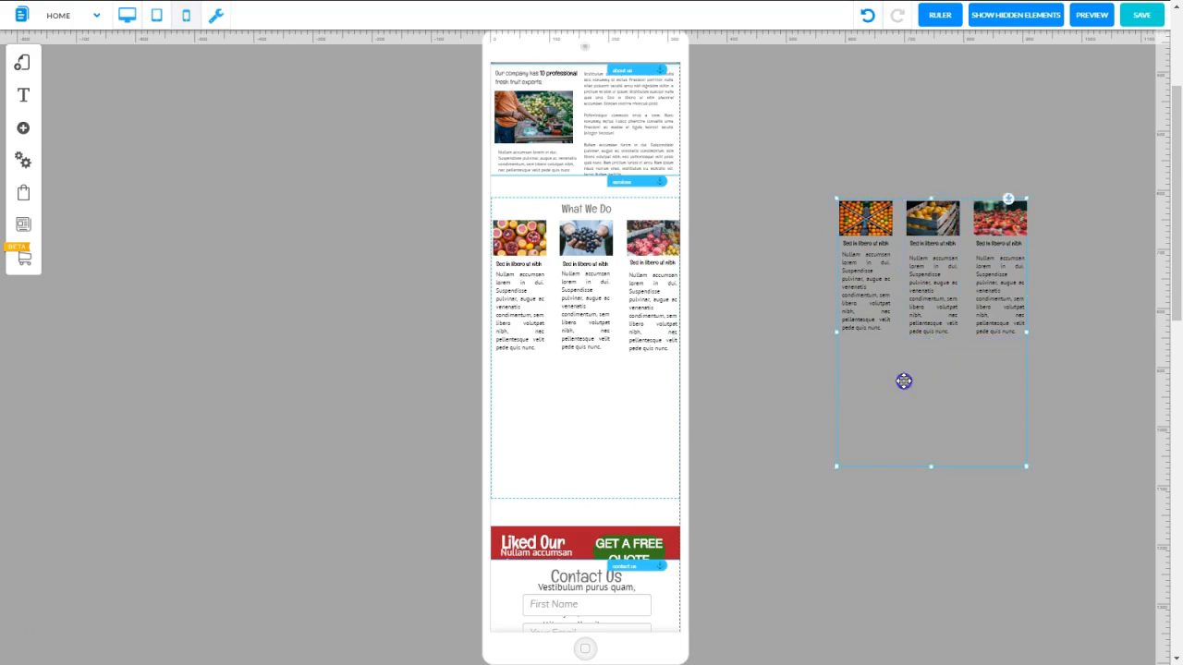
click(931, 469)
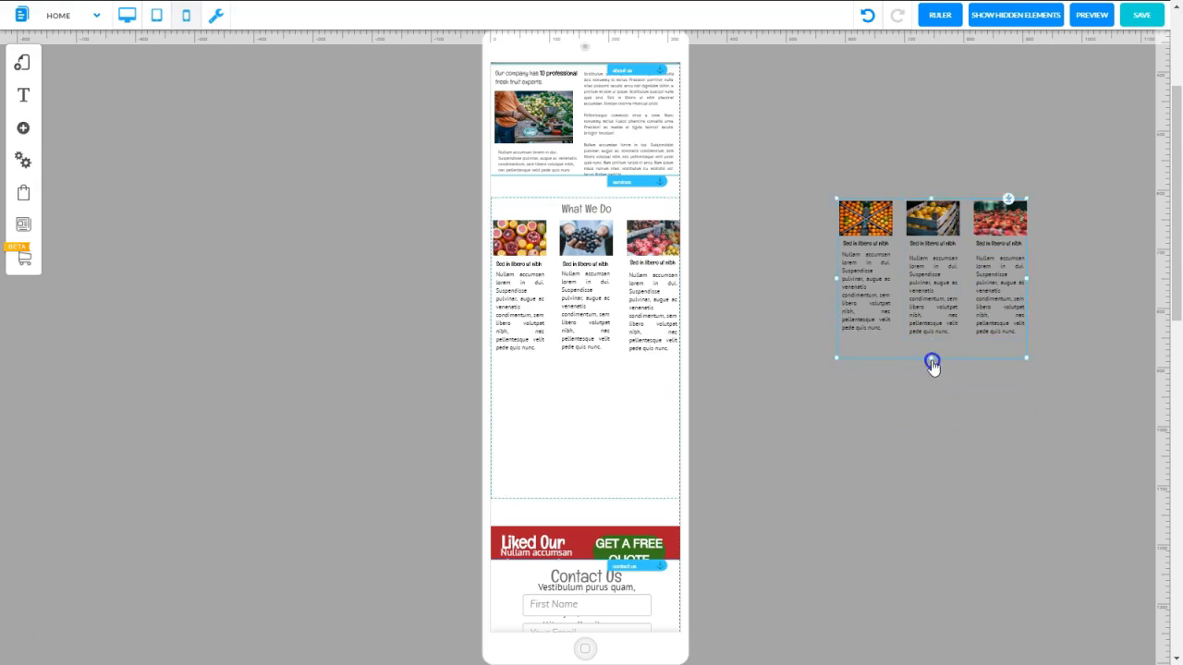
mouse_move(971, 203)
mouse_down()
mouse_move(900, 267)
mouse_move(930, 264)
mouse_move(982, 216)
mouse_move(970, 204)
mouse_up()
drag(882, 370, 996, 361)
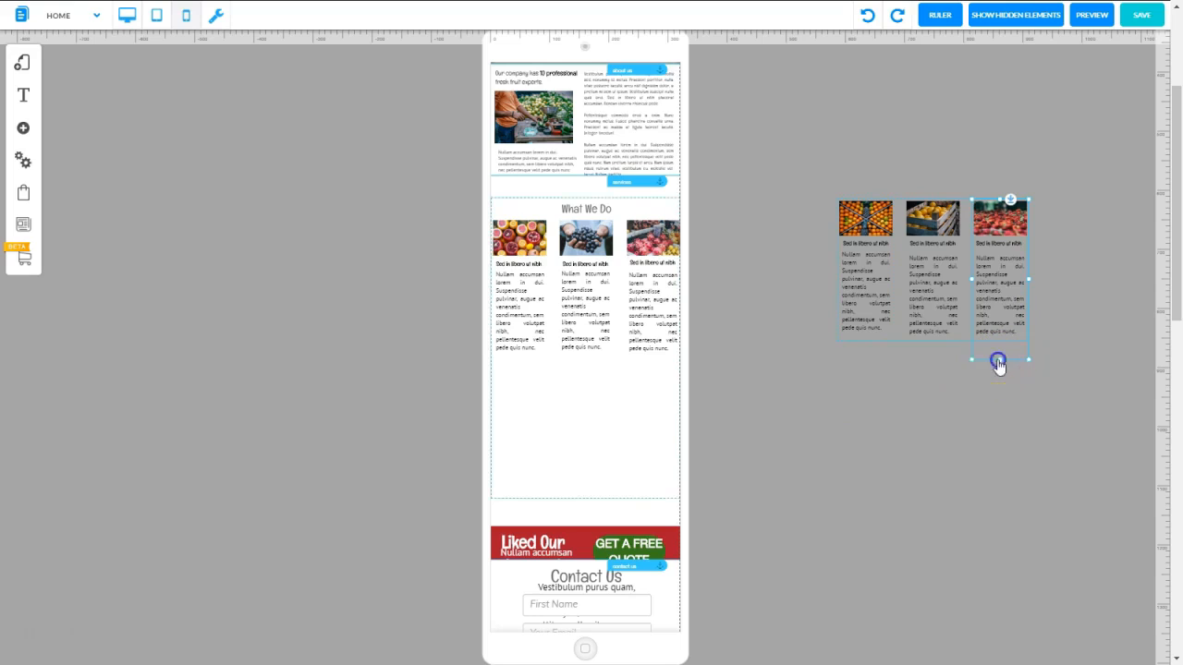
Place the second fruit row back in the What We Do section, directly beneath the first row's paragraphs
click(916, 308)
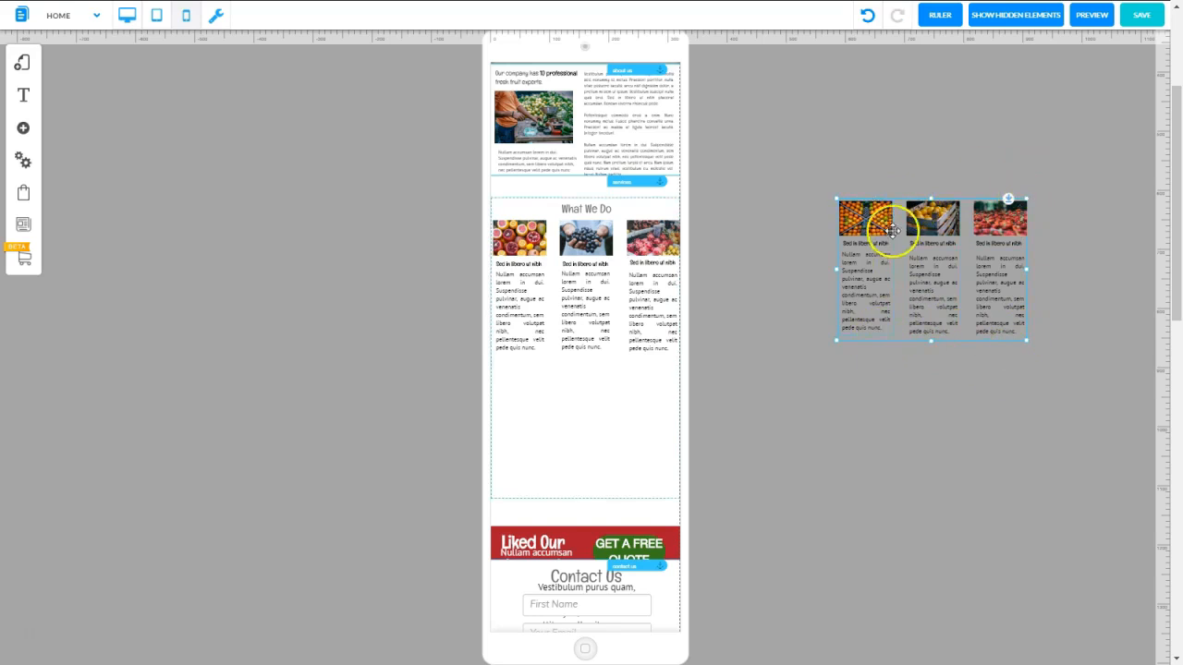
drag(867, 210, 550, 362)
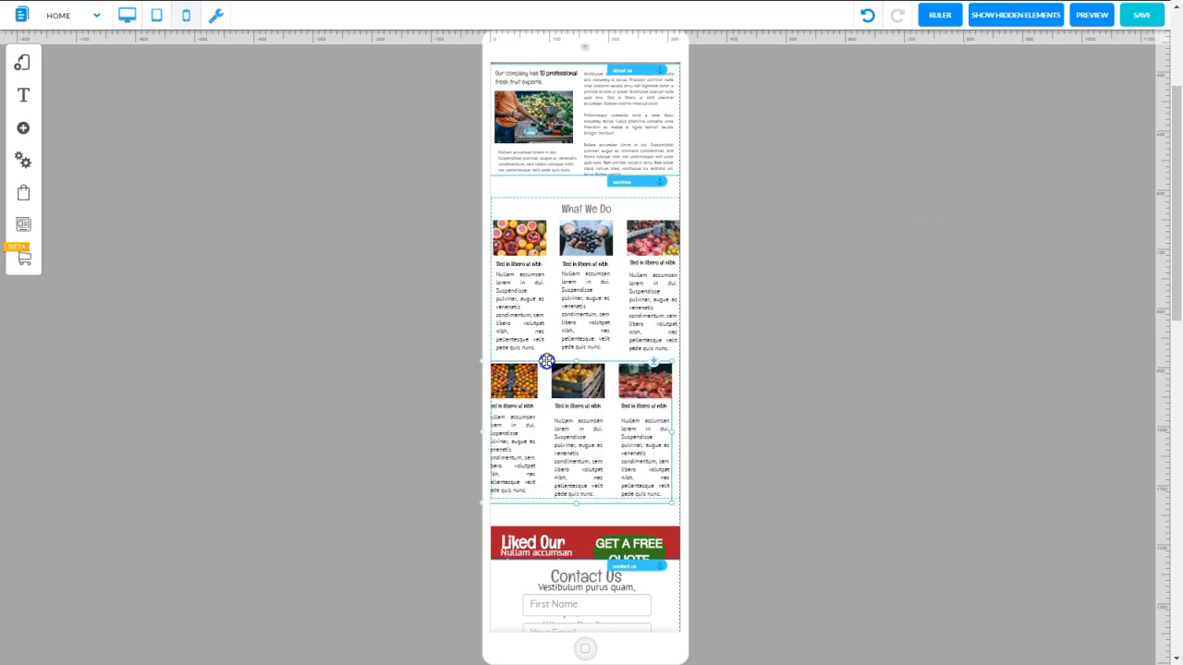
drag(661, 357, 664, 346)
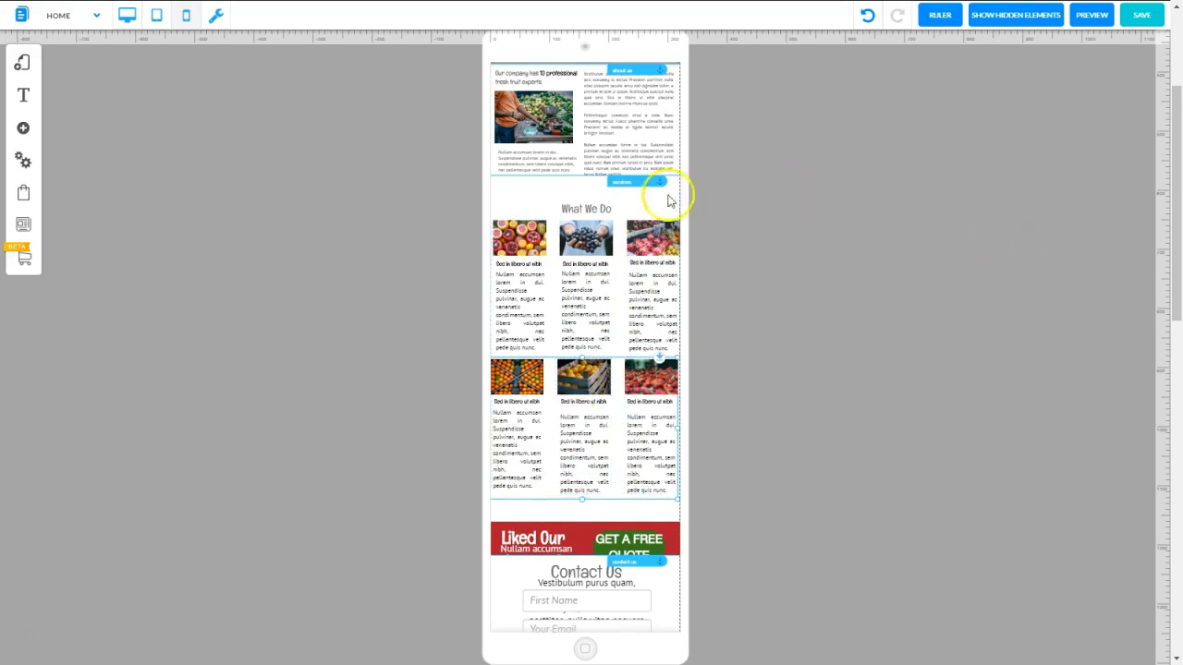
Move the What We Do section up directly beneath the about us section
click(595, 209)
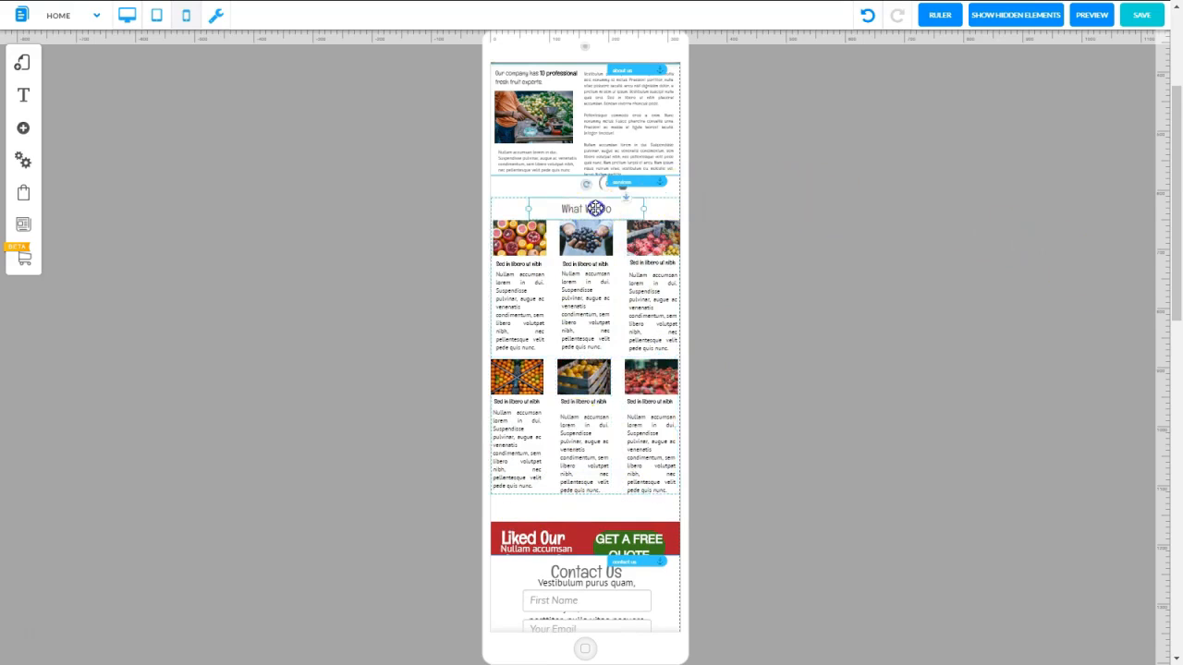
click(658, 198)
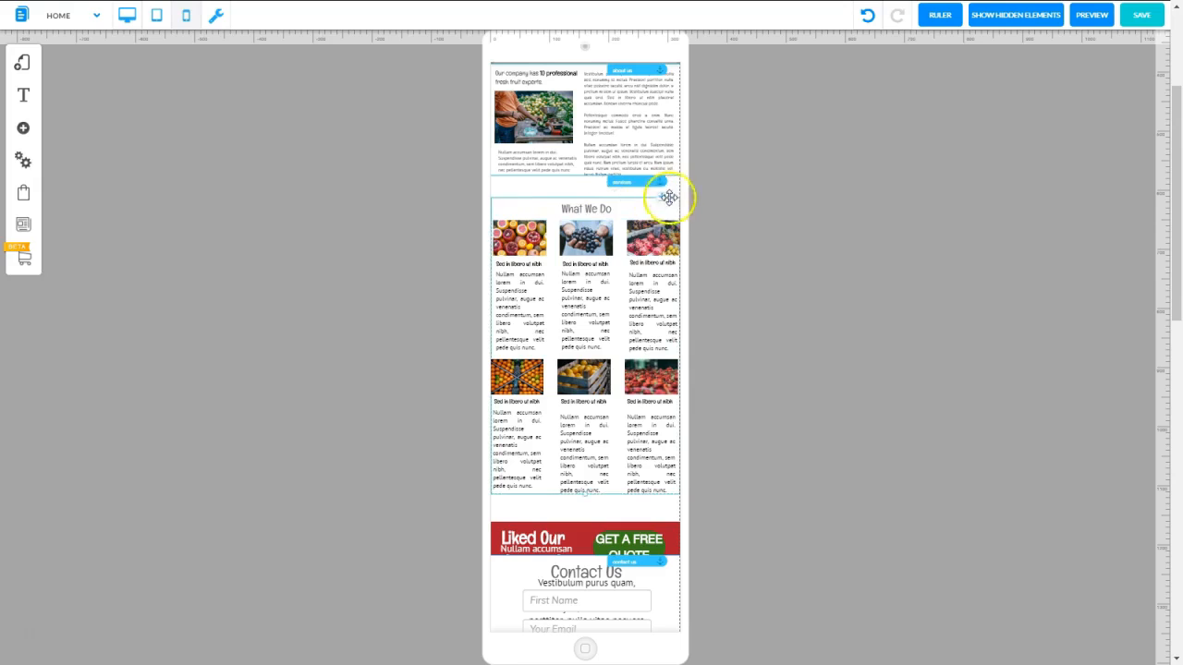
drag(661, 195, 657, 182)
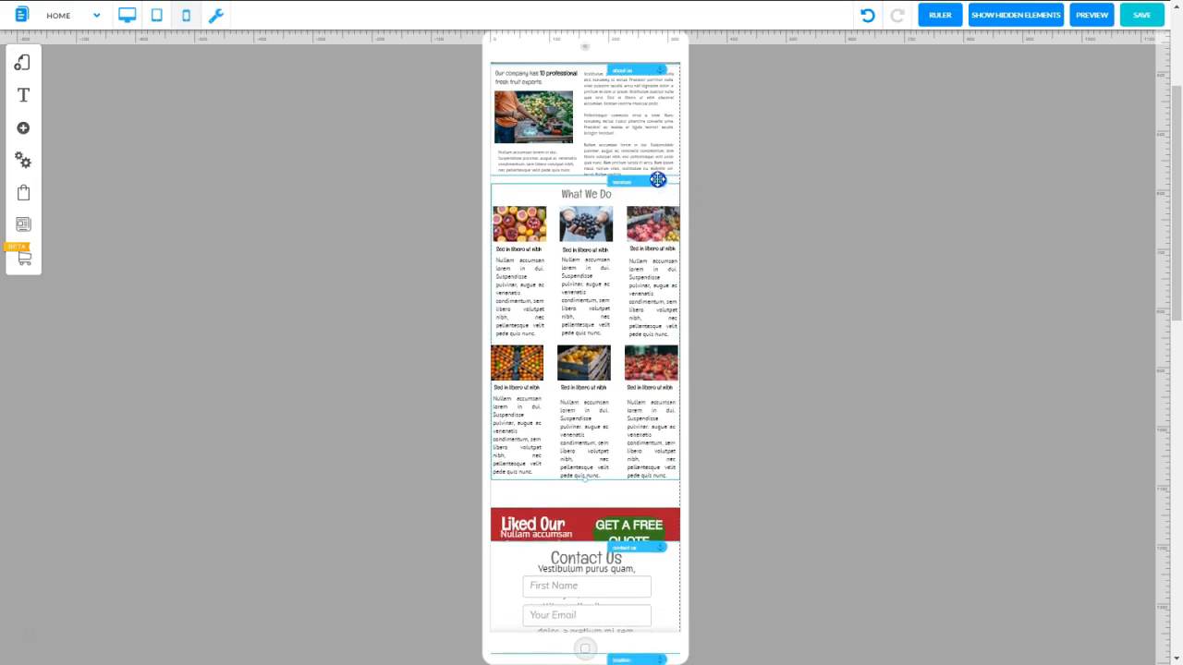
click(786, 327)
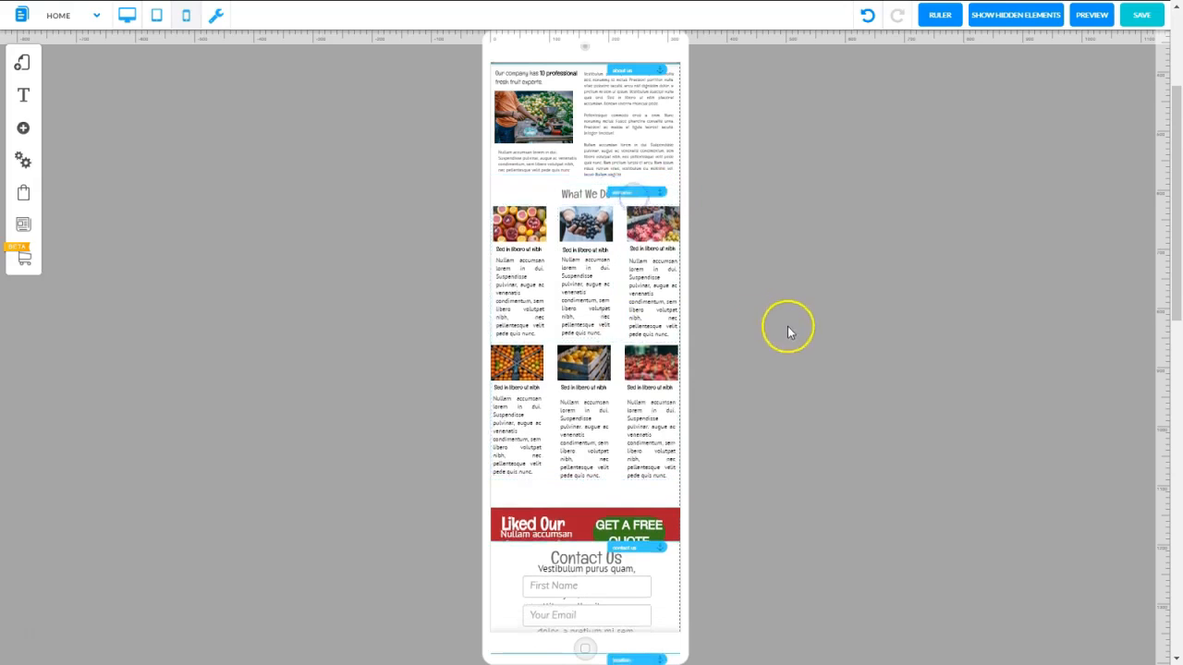
Compare the What We Do section and the following content in desktop and tablet modes, then return to mobile mode
click(127, 15)
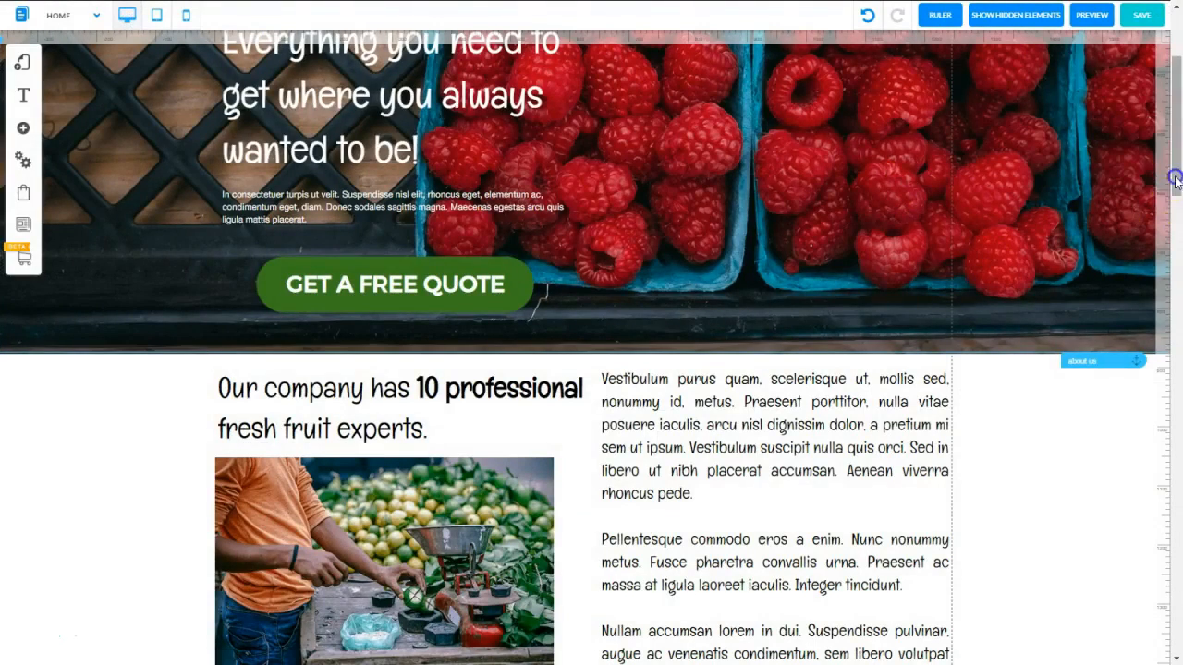
drag(1176, 178, 1176, 338)
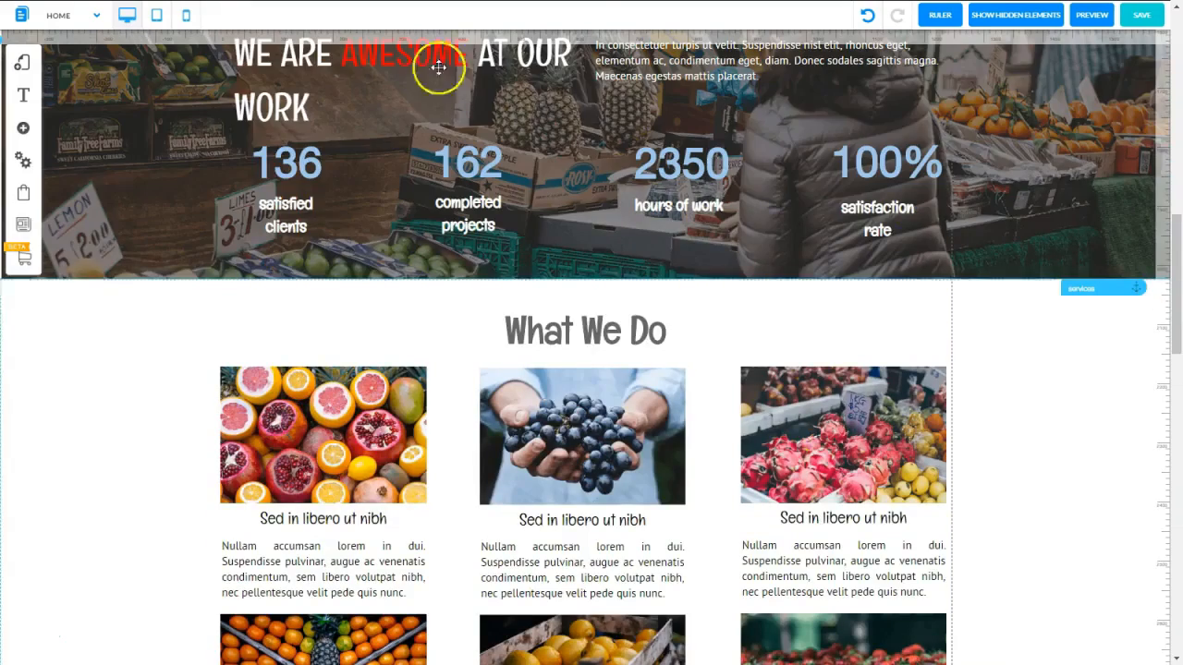
click(157, 27)
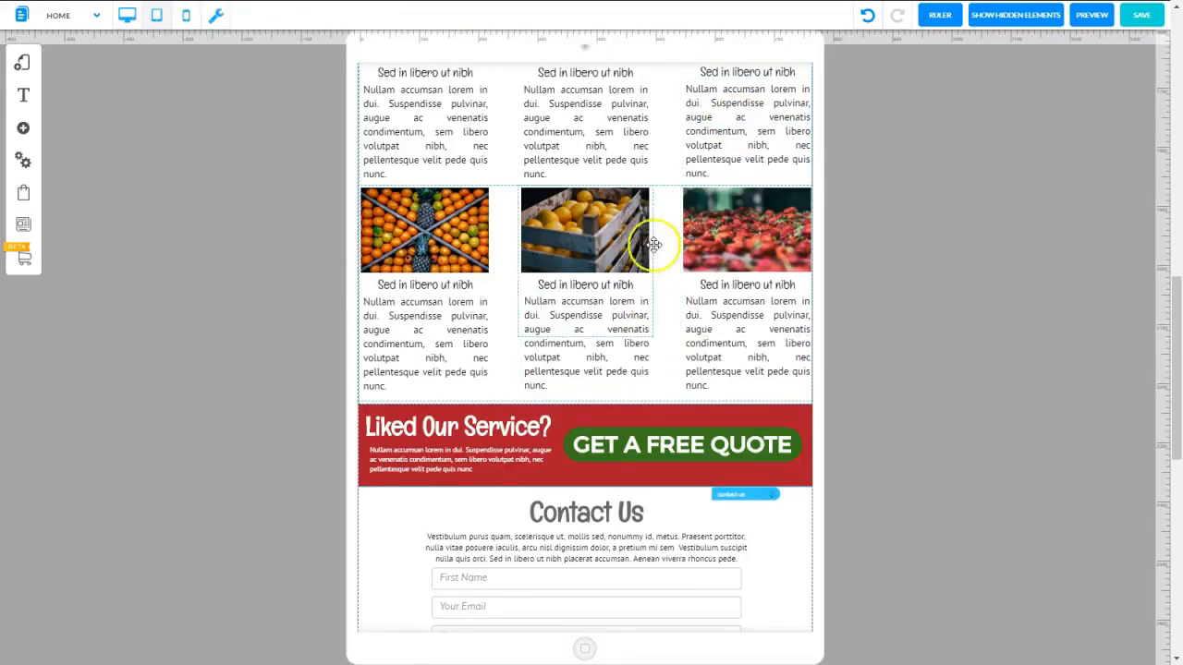
click(185, 18)
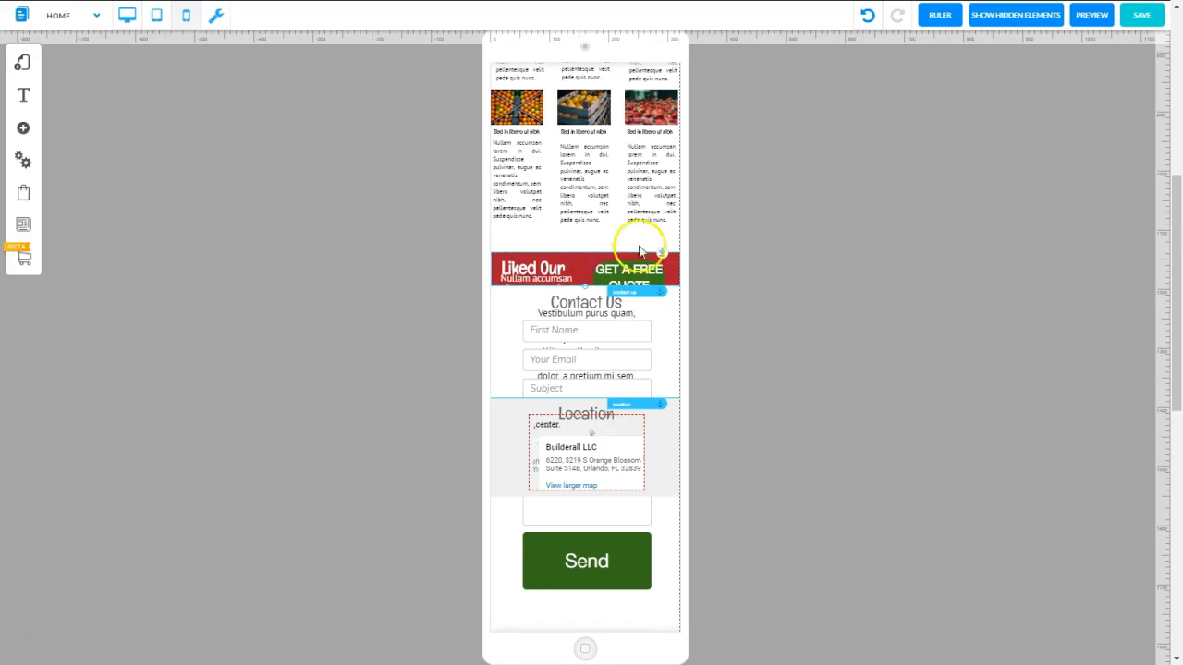
Move the red Liked Our Service banner up directly beneath the second fruit row
click(493, 294)
click(651, 291)
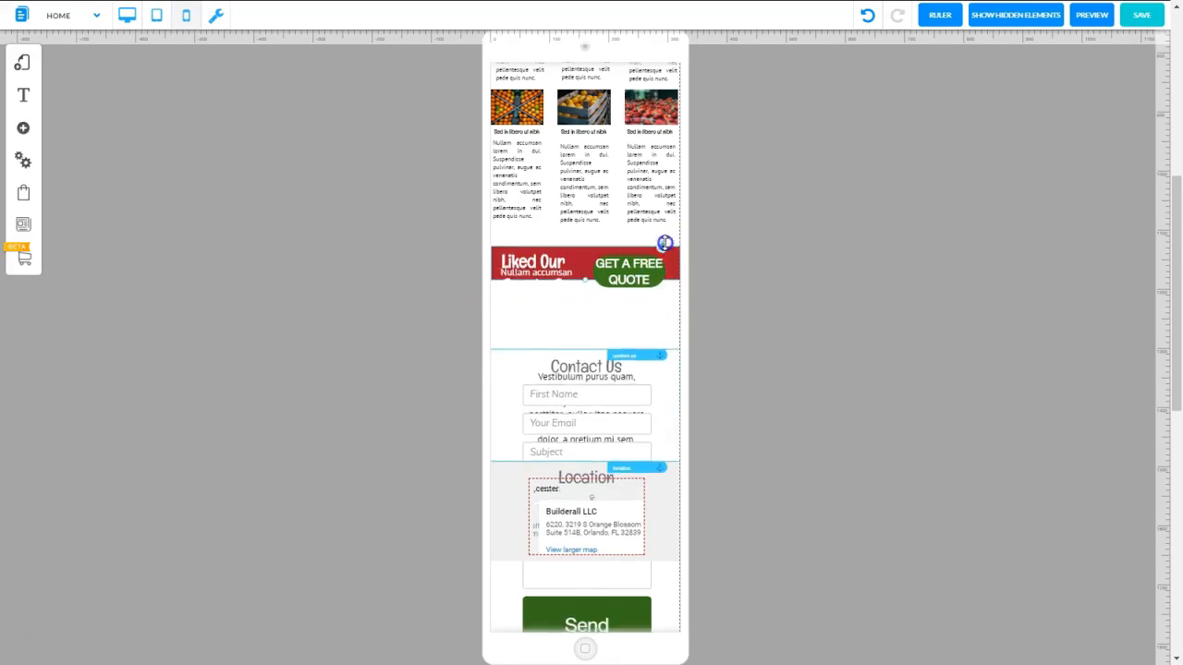
drag(664, 245, 663, 222)
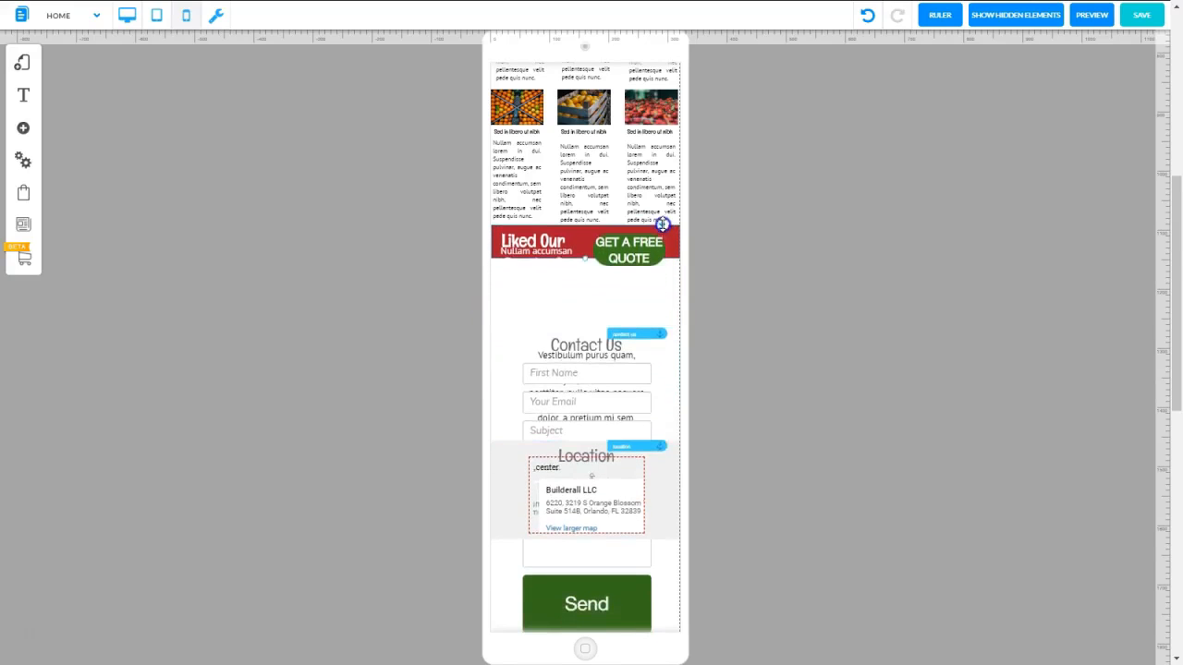
Reduce the banner's Liked Our Service heading and paragraph fonts and fit the GET A FREE QUOTE button's text on one line
double_click(535, 240)
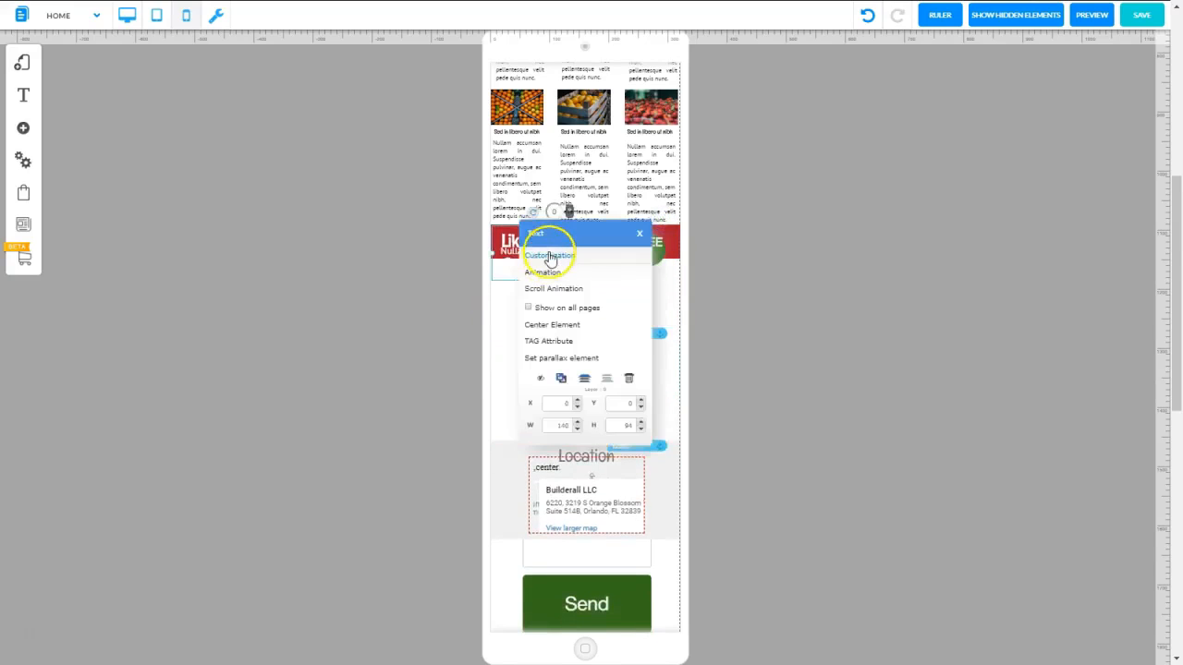
click(548, 256)
click(1021, 205)
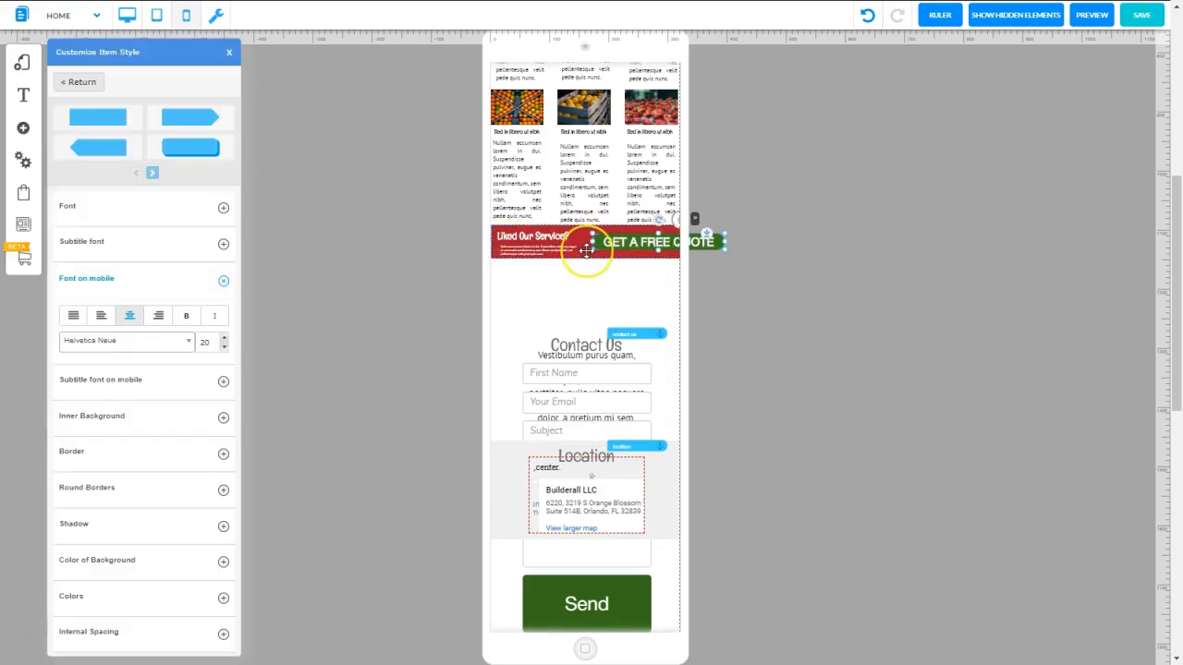
Move the GET A FREE QUOTE button out beside the page and lengthen the red banner downward
click(605, 248)
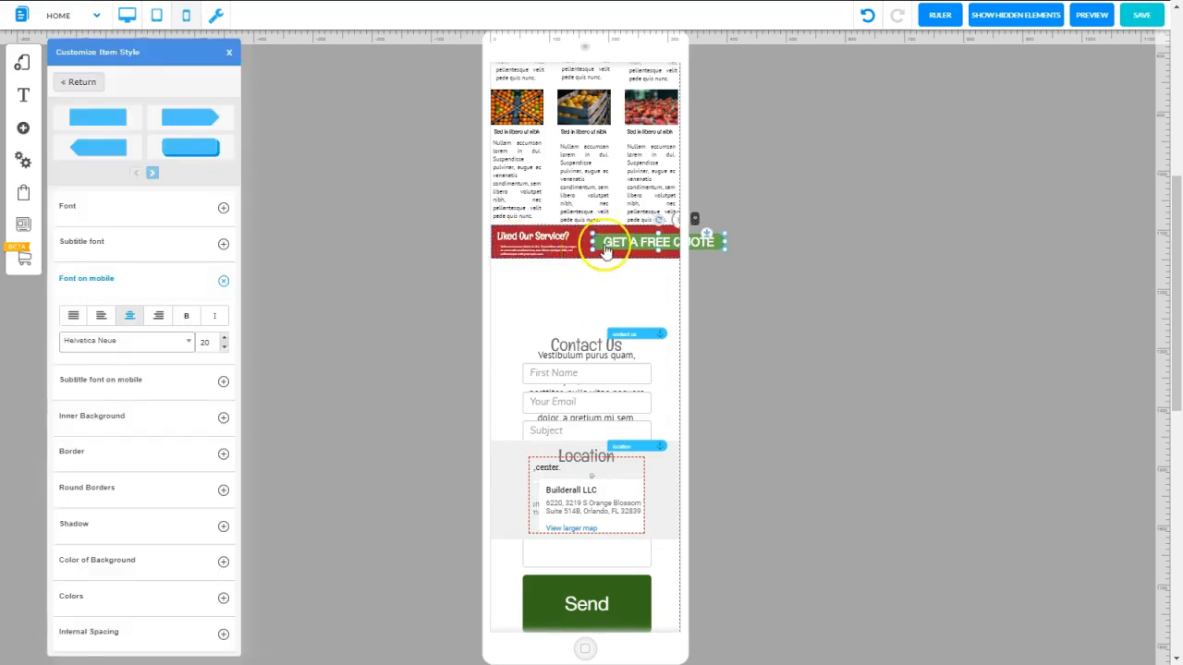
drag(606, 240, 573, 240)
click(601, 241)
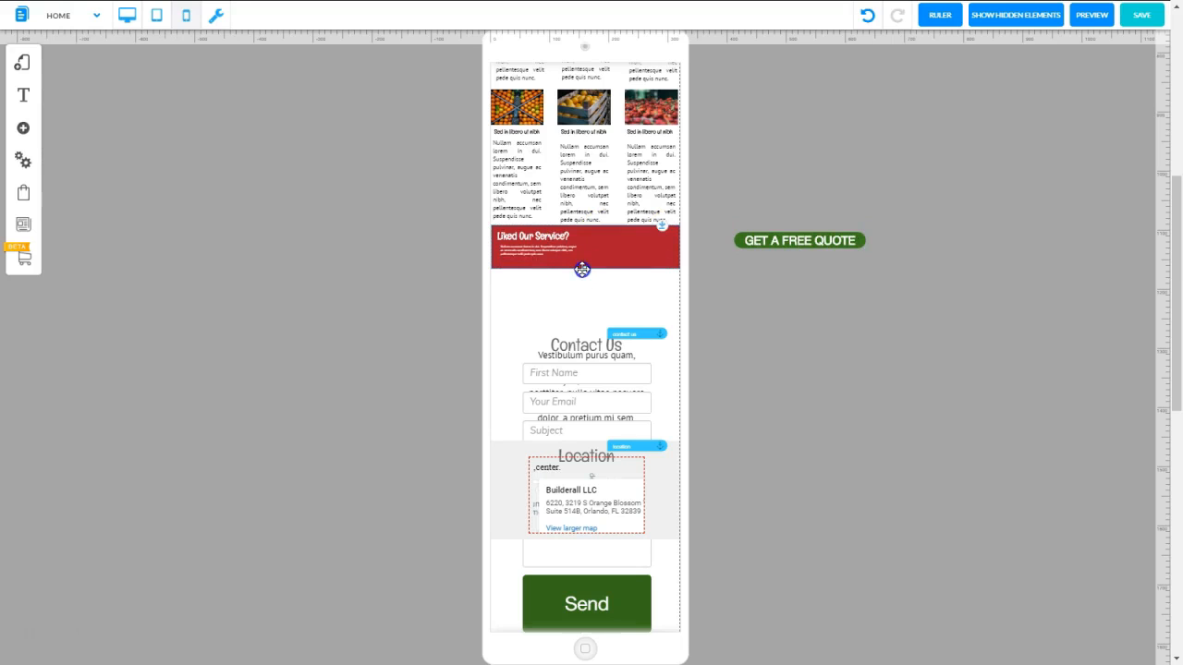
Place the GET A FREE QUOTE button in the red banner's lower right corner, below the Liked Our Service texts
click(787, 240)
drag(786, 240, 599, 237)
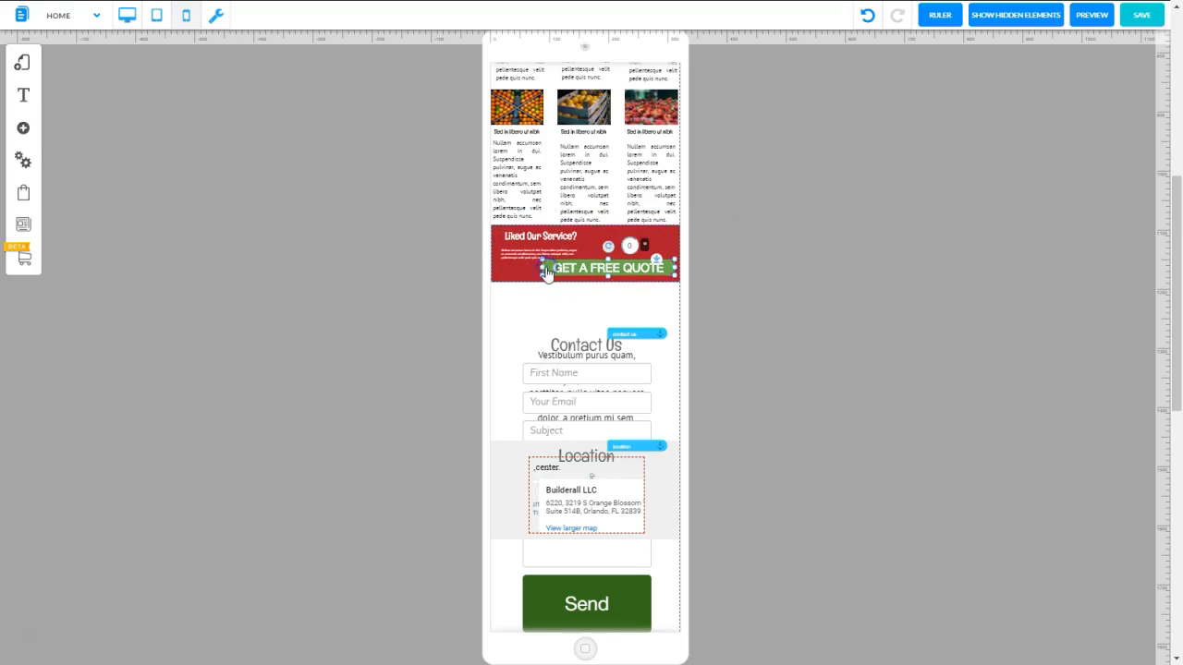
click(729, 245)
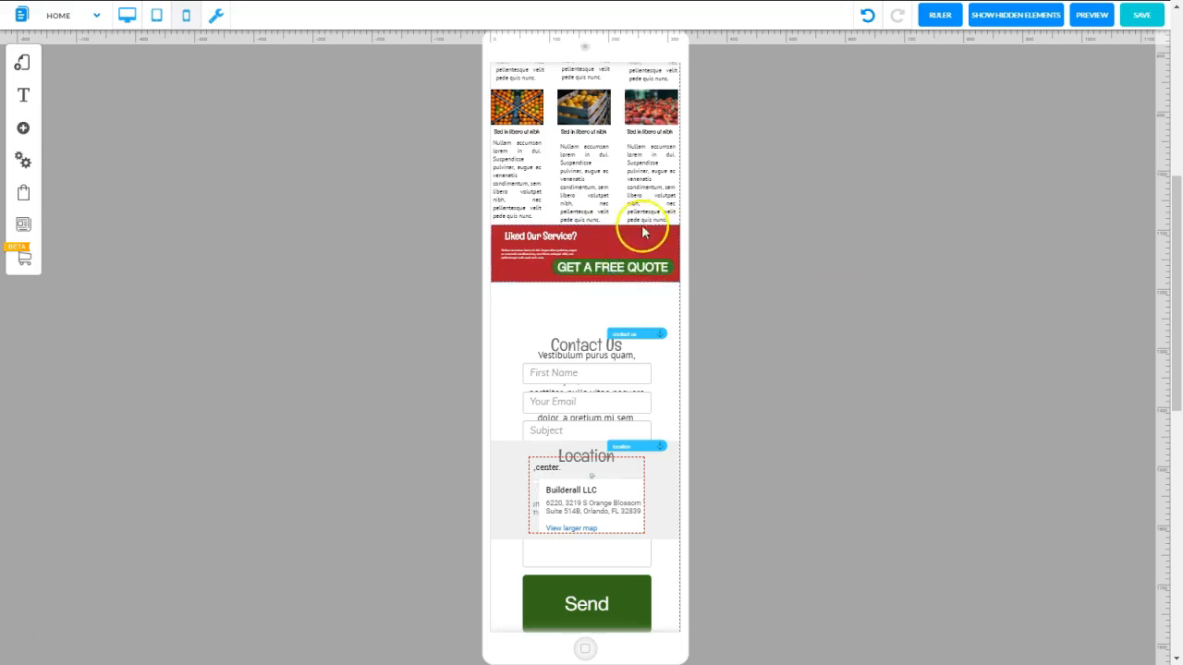
Move the Contact Us section up directly beneath the red banner
click(511, 330)
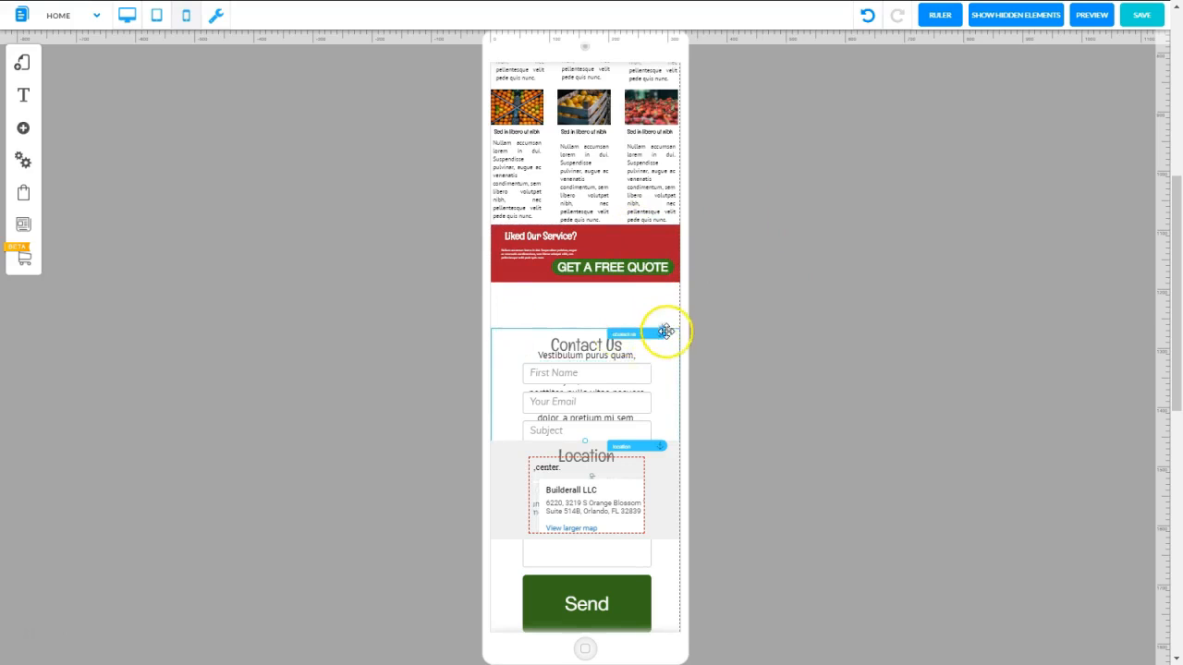
drag(665, 331, 561, 294)
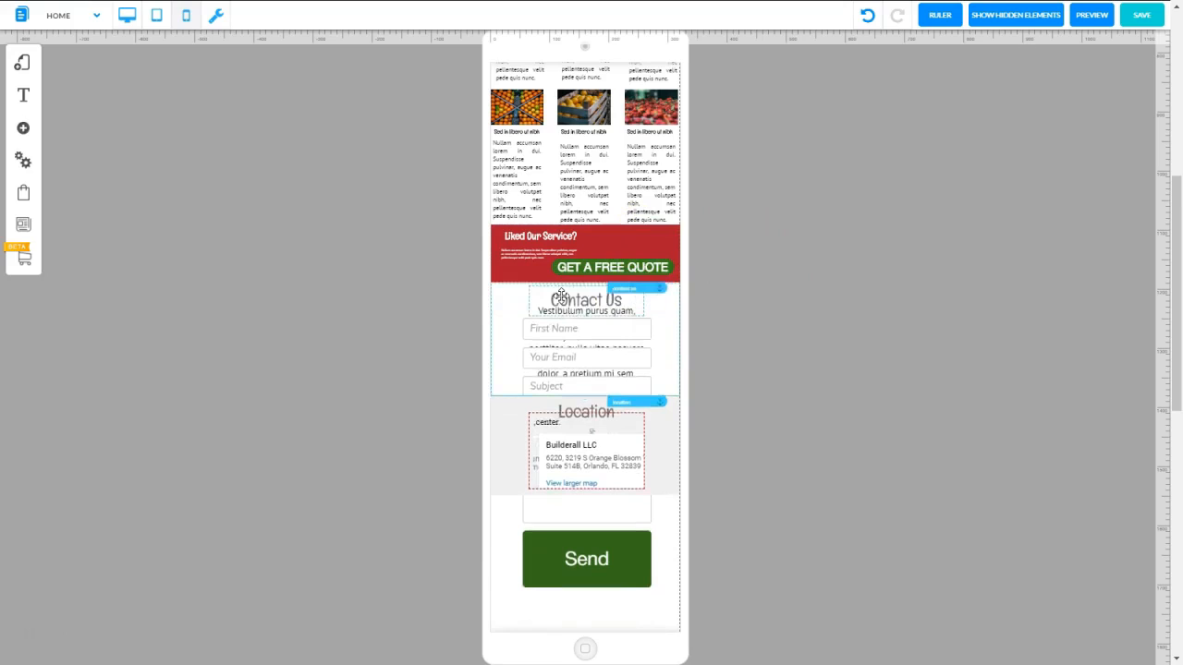
Move the Location section down to make room in the Contact Us section, and set the contact form out beside the page
click(498, 413)
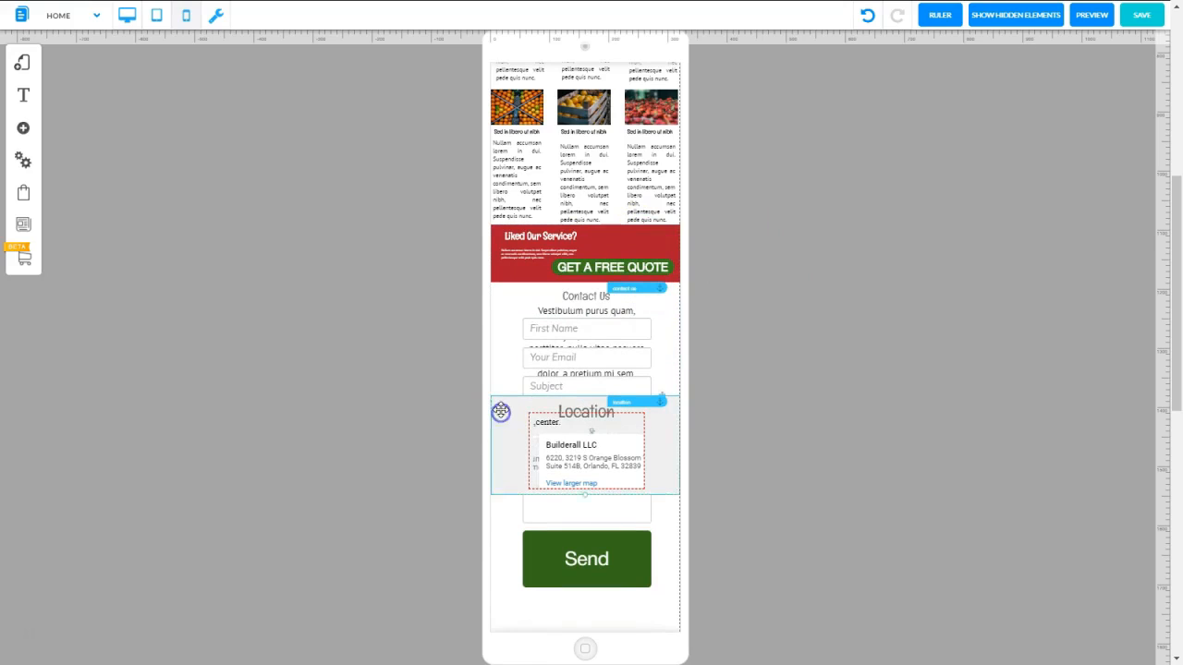
click(515, 413)
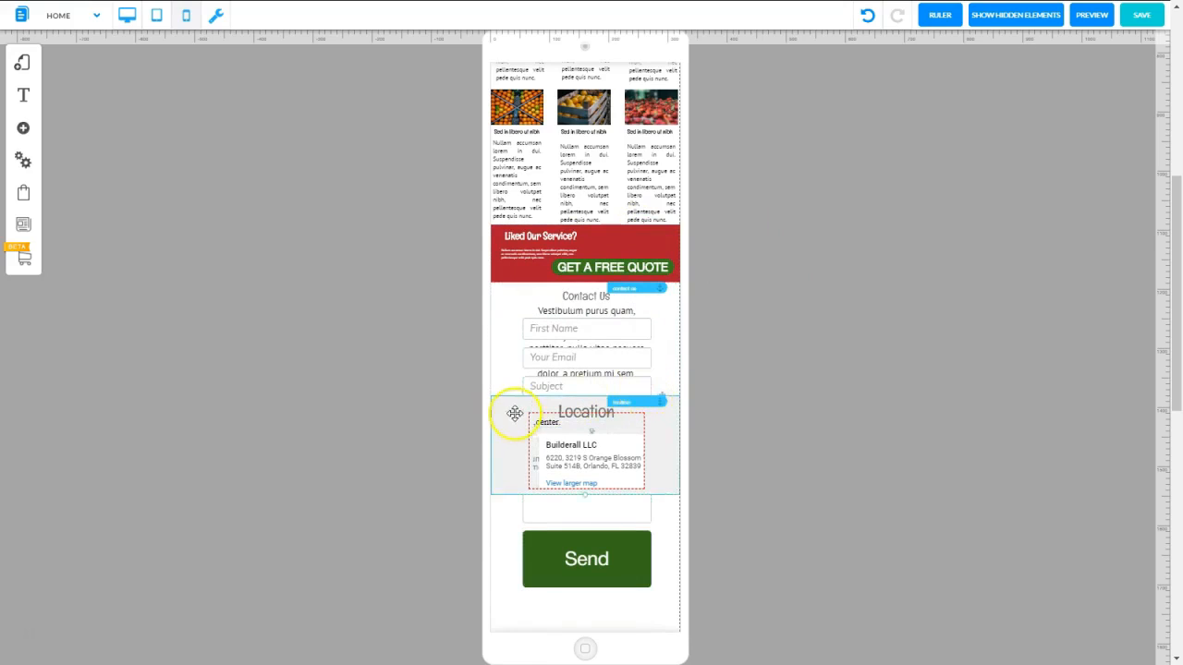
drag(640, 402, 820, 226)
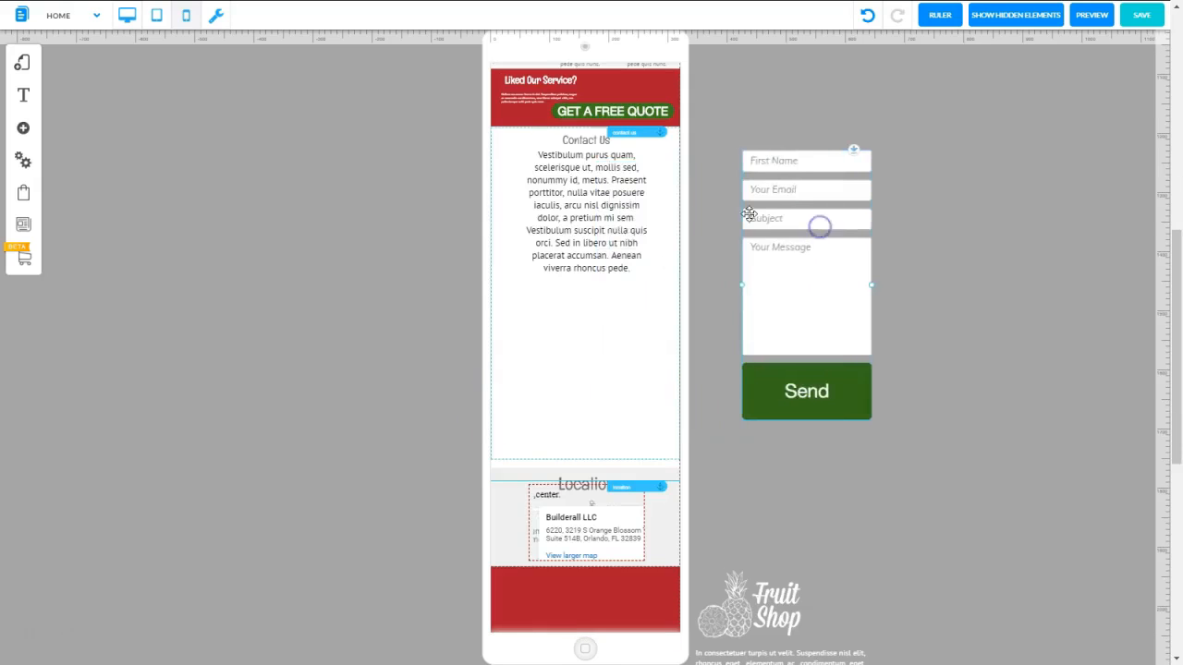
Widen the Contact Us paragraph on both sides so it spans nearly the full page width
click(586, 205)
right_click(585, 205)
click(560, 239)
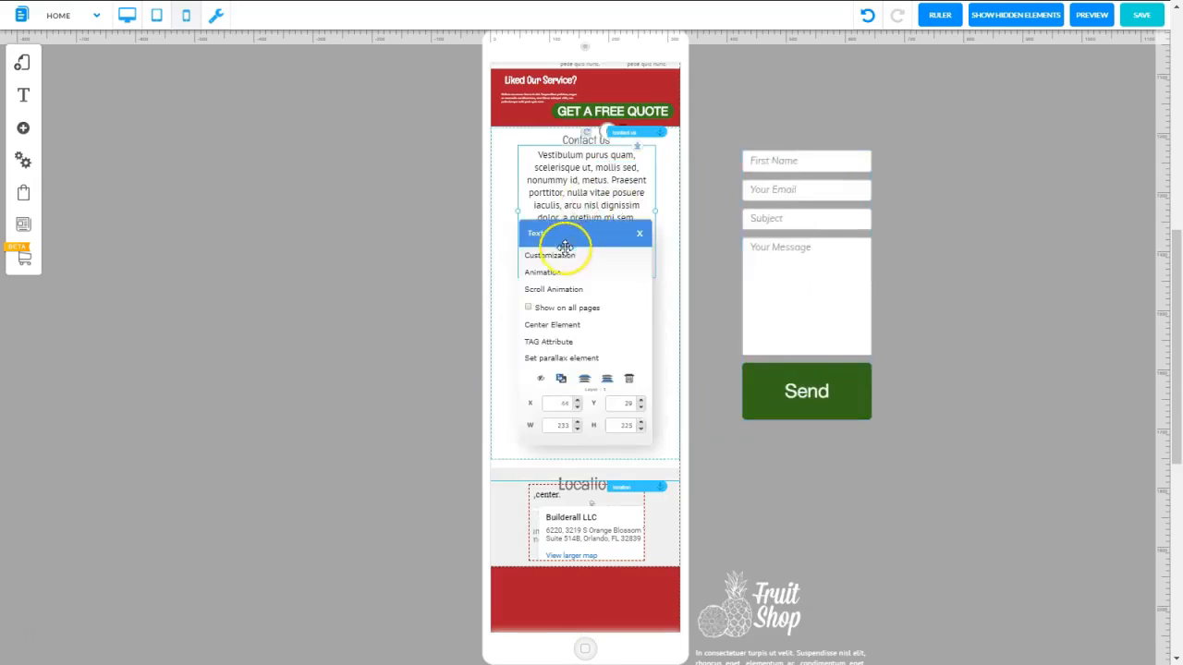
click(519, 211)
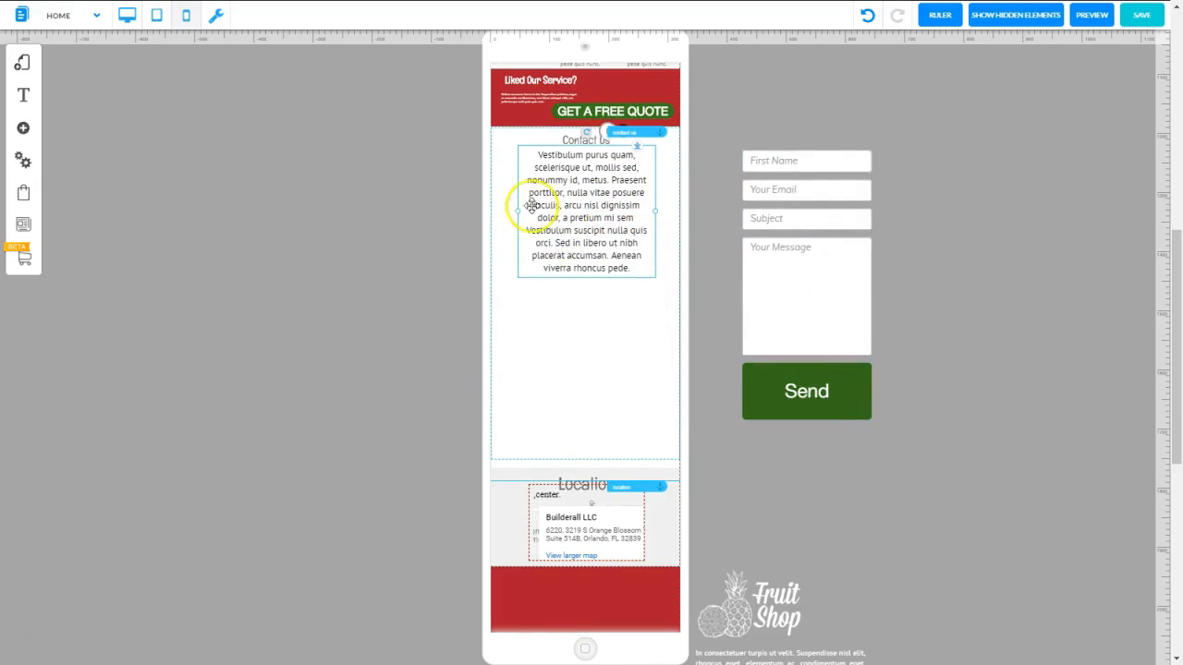
drag(517, 214, 493, 211)
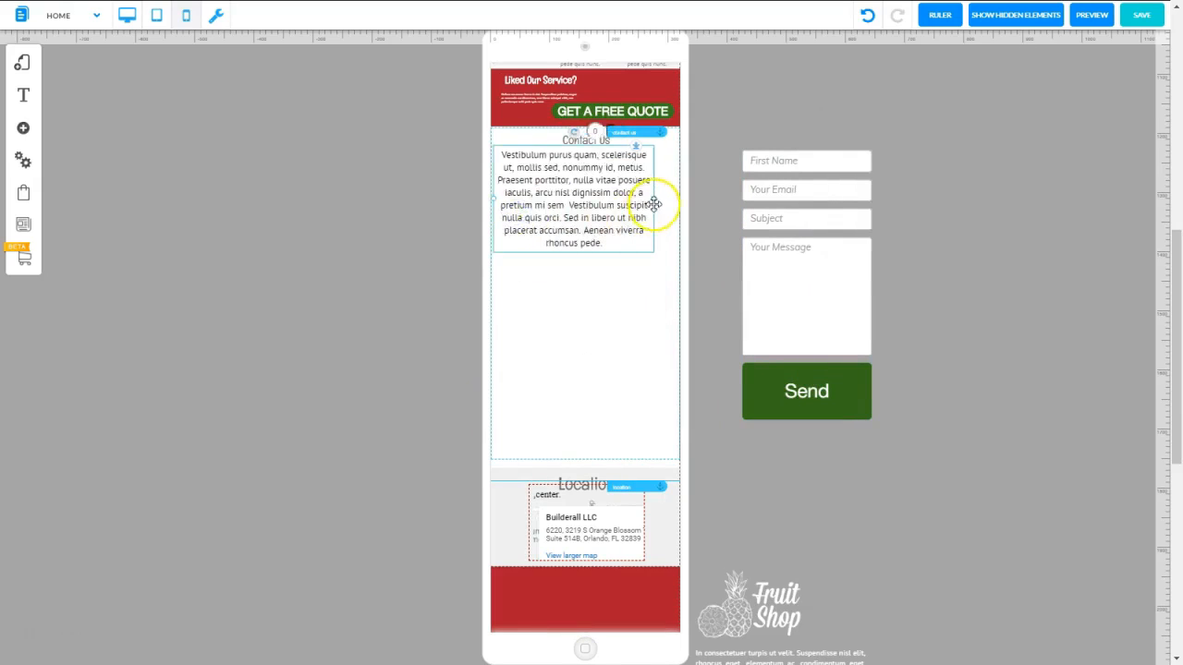
drag(653, 200, 678, 202)
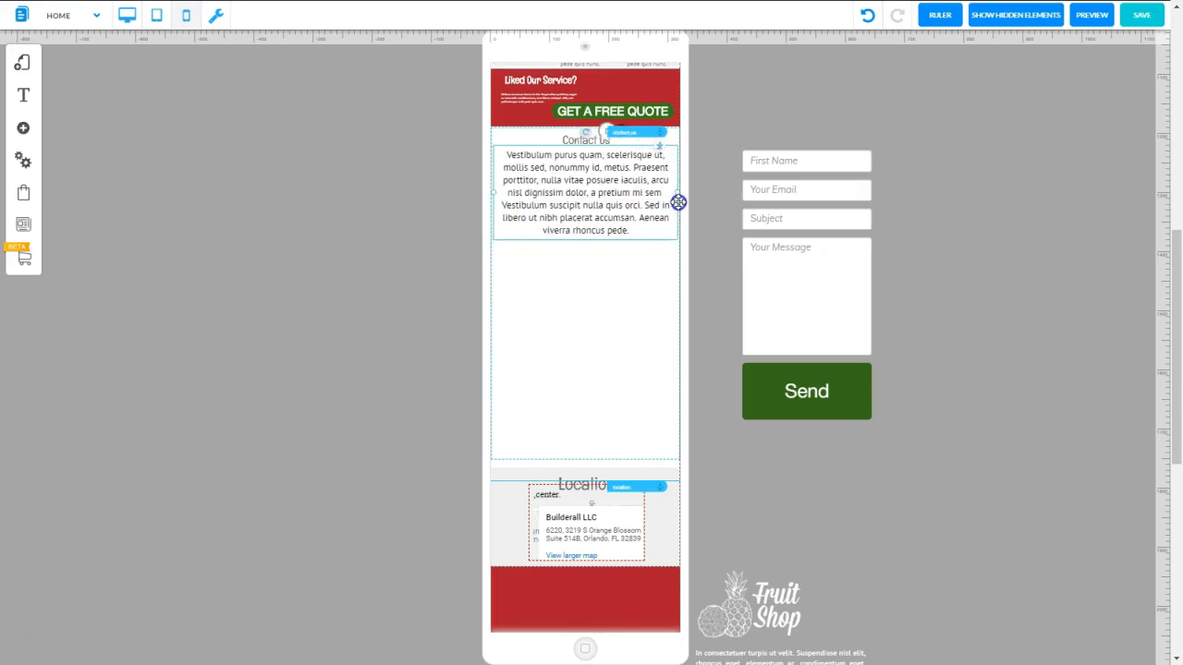
Set the Contact Us paragraph's font size to 9 px and place the contact form beneath it, widened to the page width
right_click(615, 194)
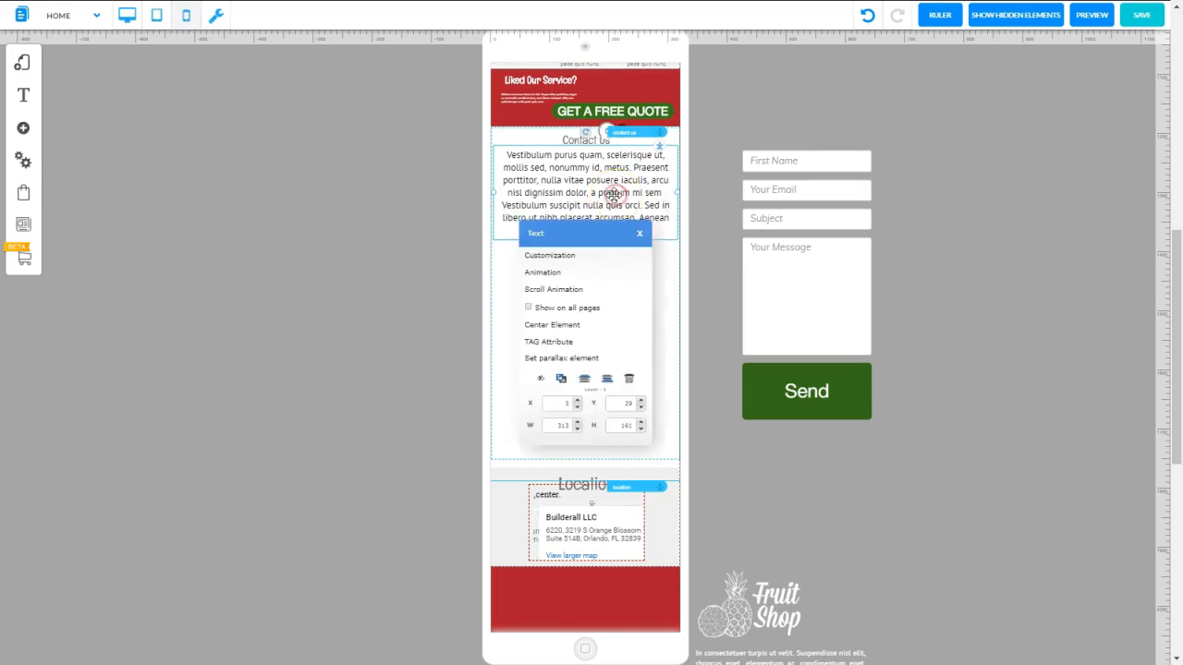
click(551, 259)
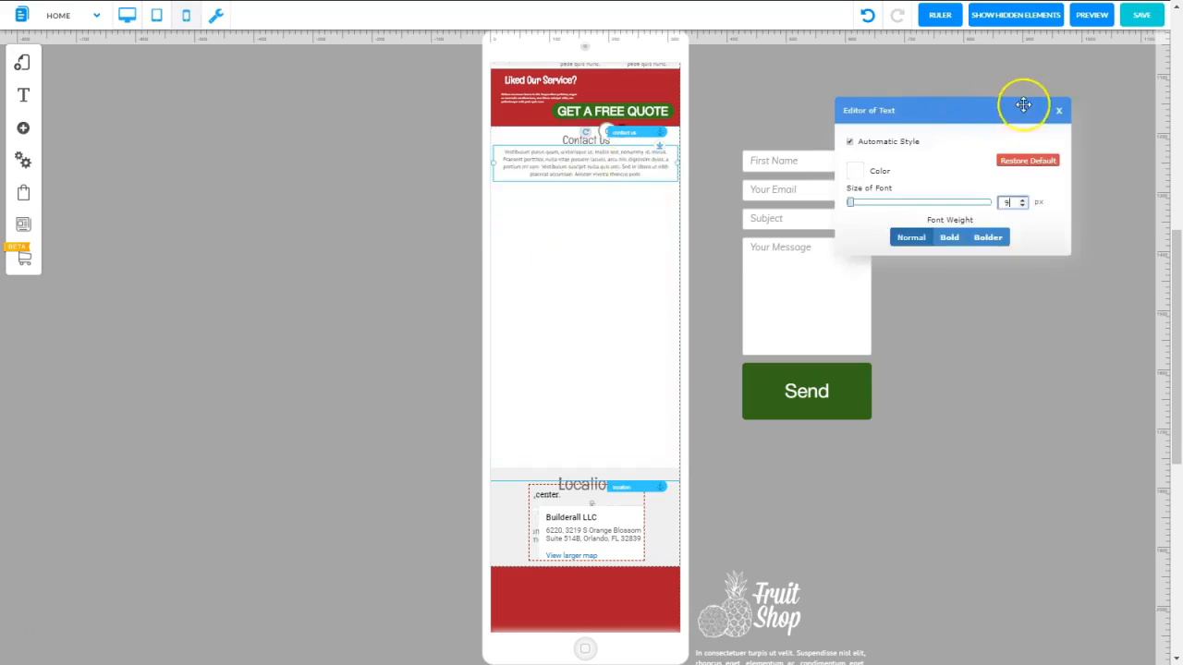
click(1057, 110)
drag(822, 222, 573, 248)
click(889, 245)
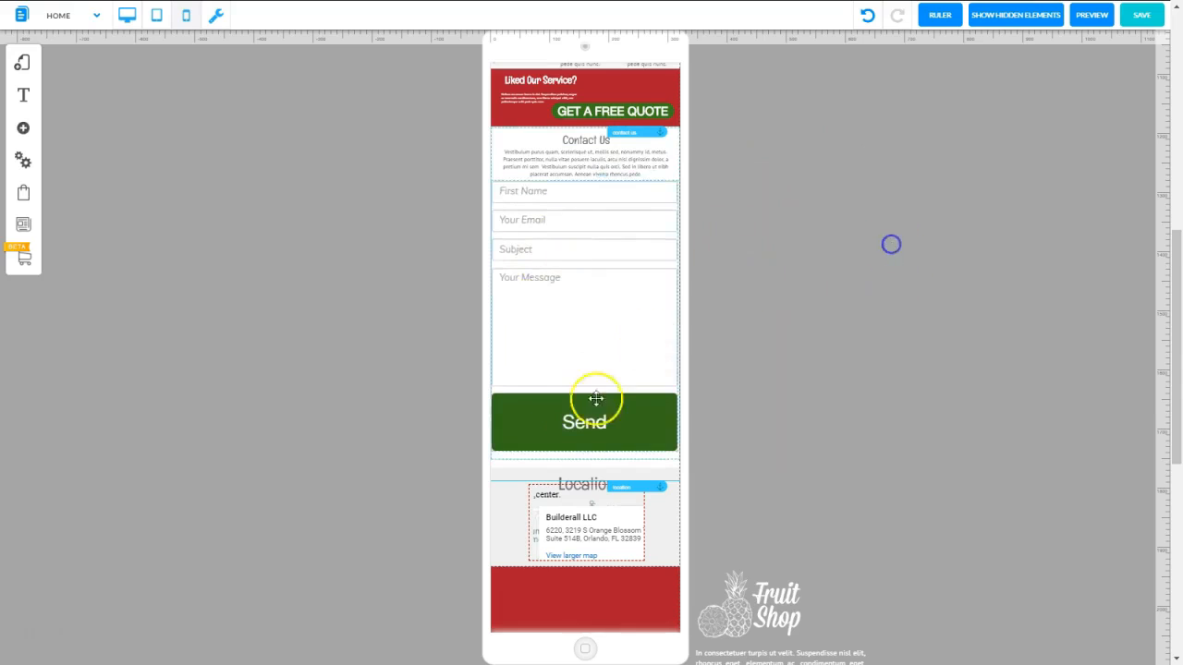
Check the page's layout in desktop and tablet modes
click(126, 18)
drag(1174, 441, 1174, 134)
click(153, 17)
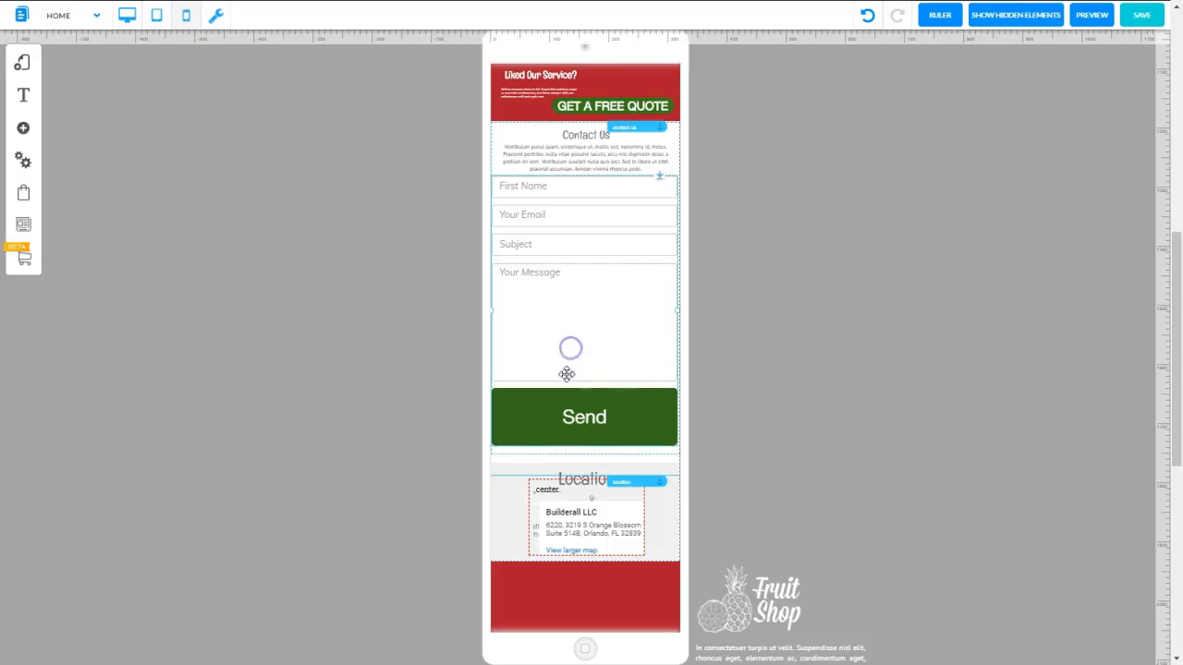
In mobile mode, move the red footer section down to leave space beneath the Location section
click(1168, 404)
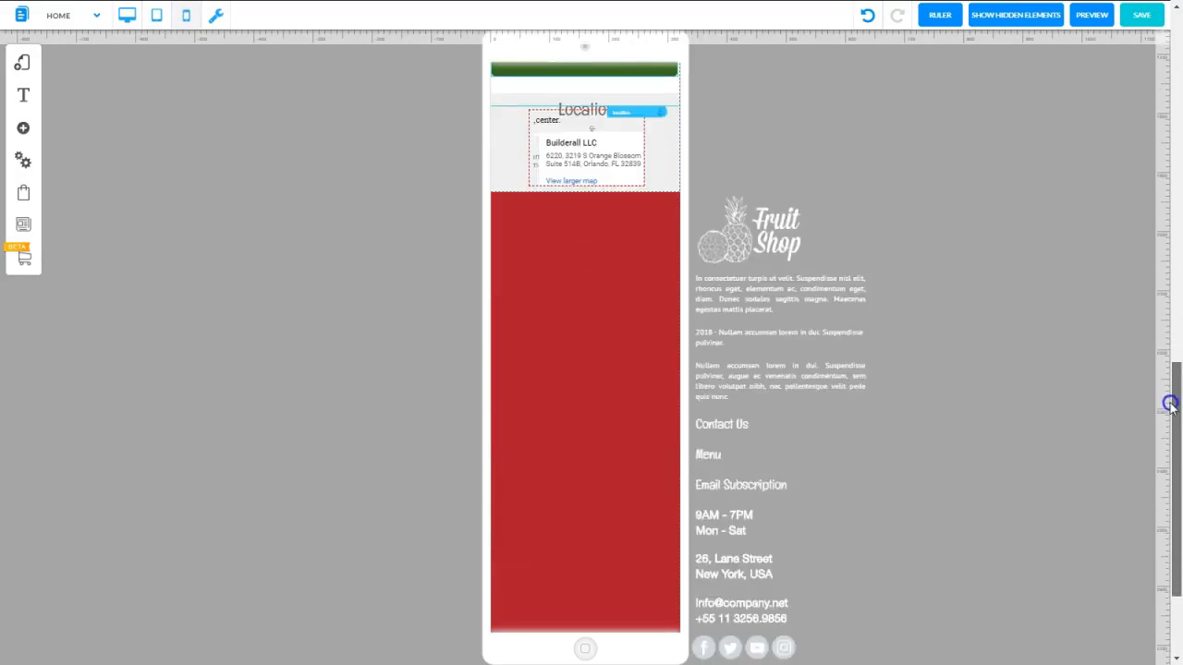
click(620, 232)
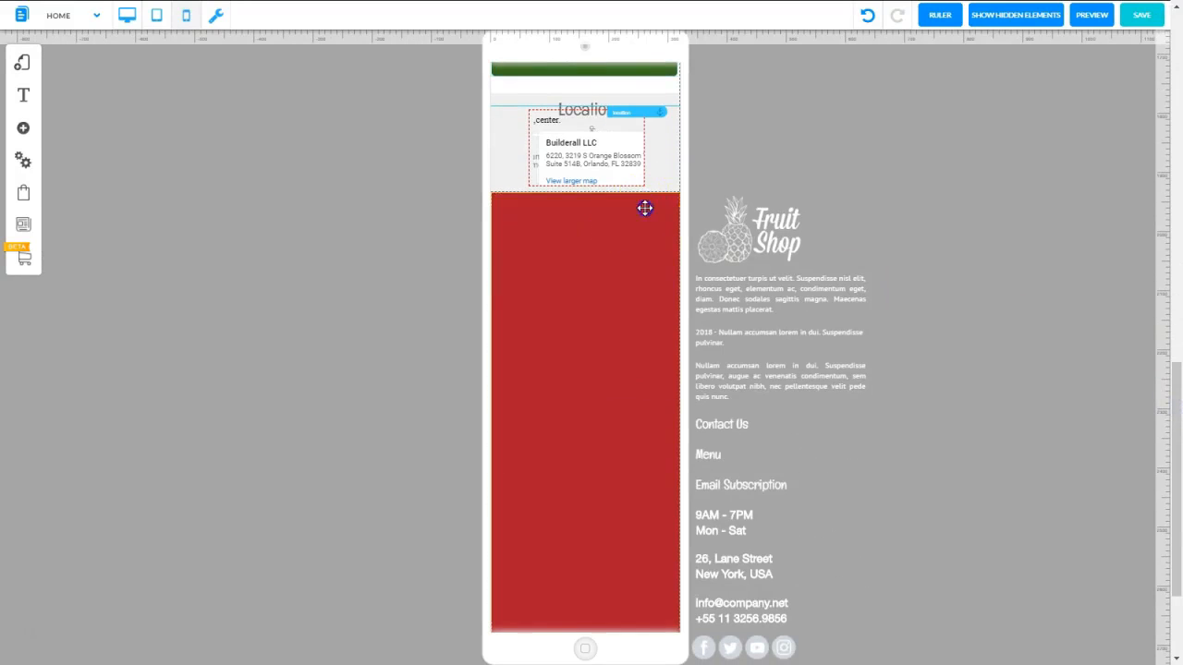
drag(645, 208, 641, 447)
Set the Location heading's font size to 20 px and move the red footer up directly beneath the Location section
click(580, 109)
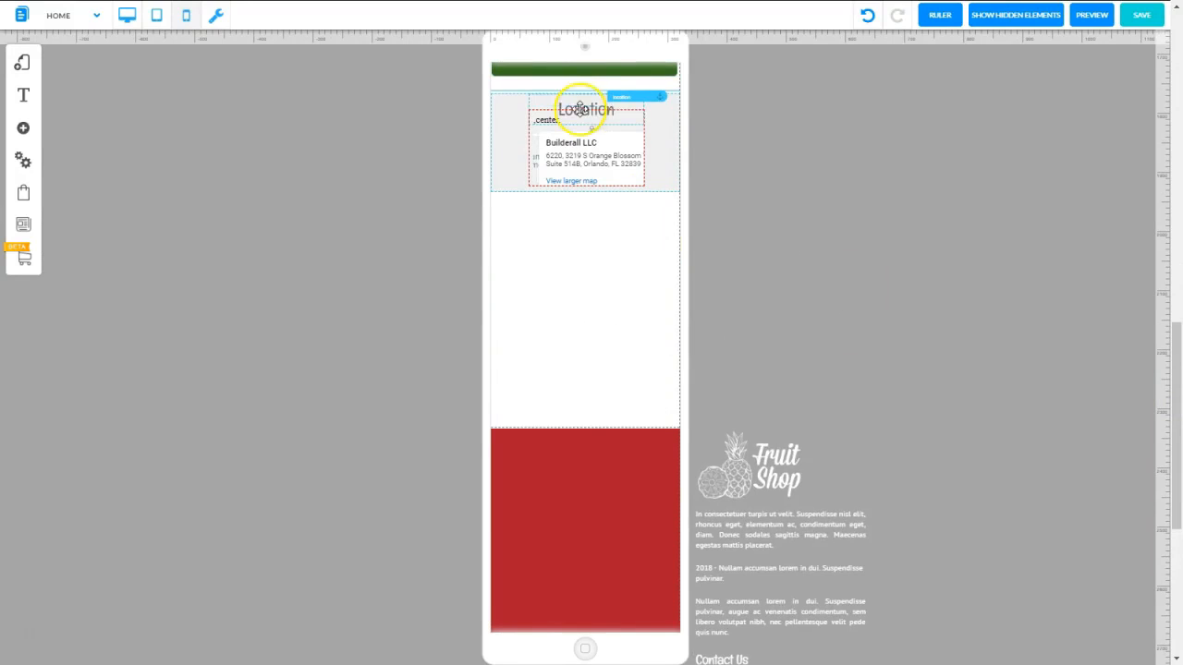
right_click(580, 109)
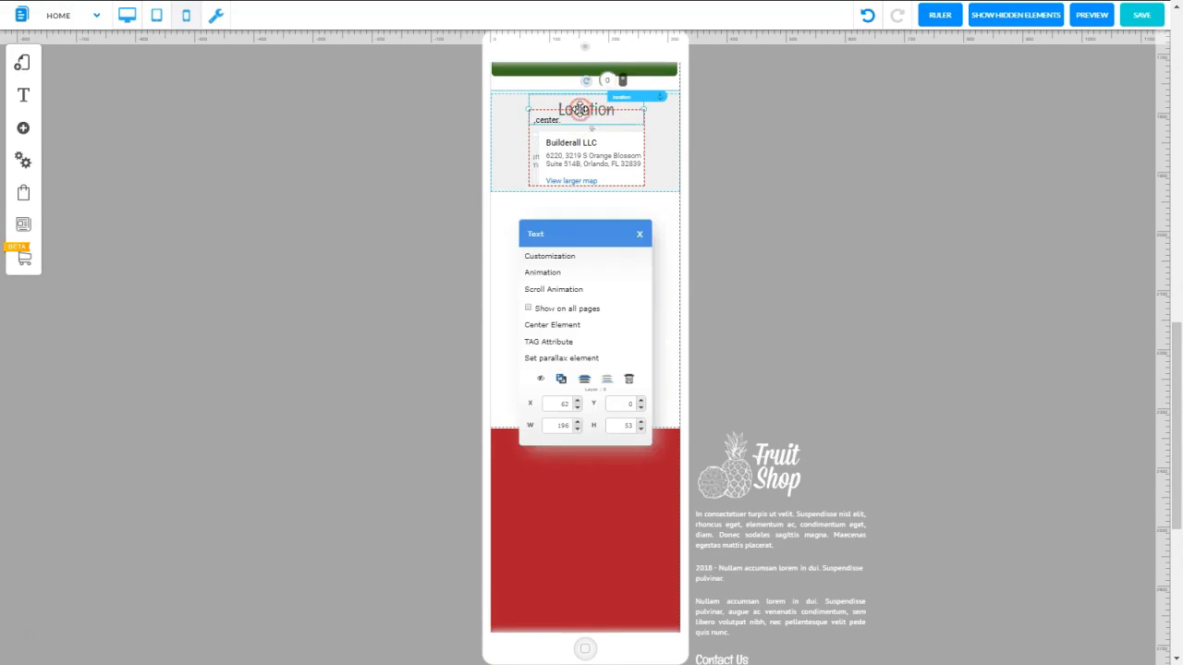
click(541, 256)
click(1022, 205)
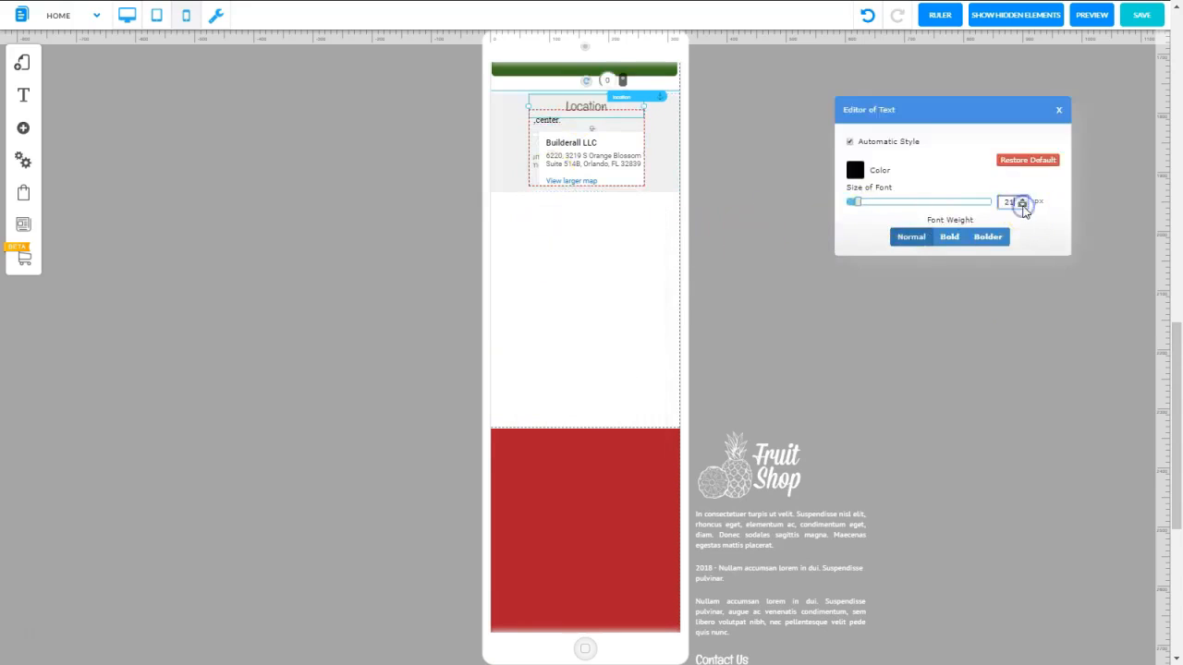
click(1060, 112)
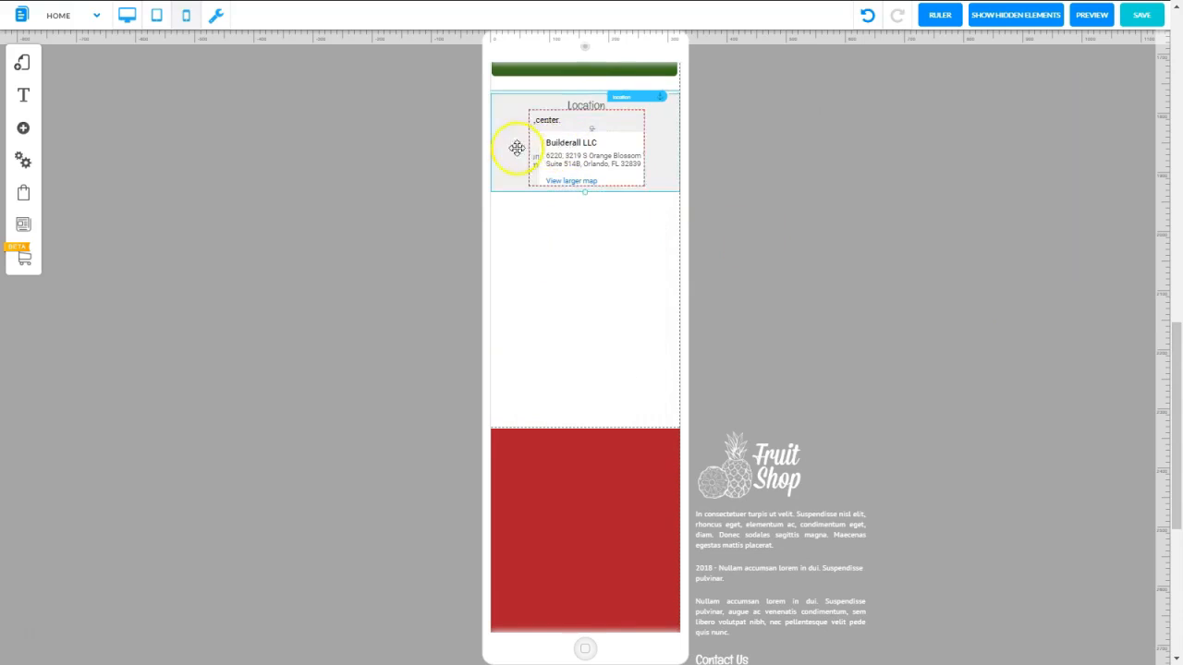
click(616, 177)
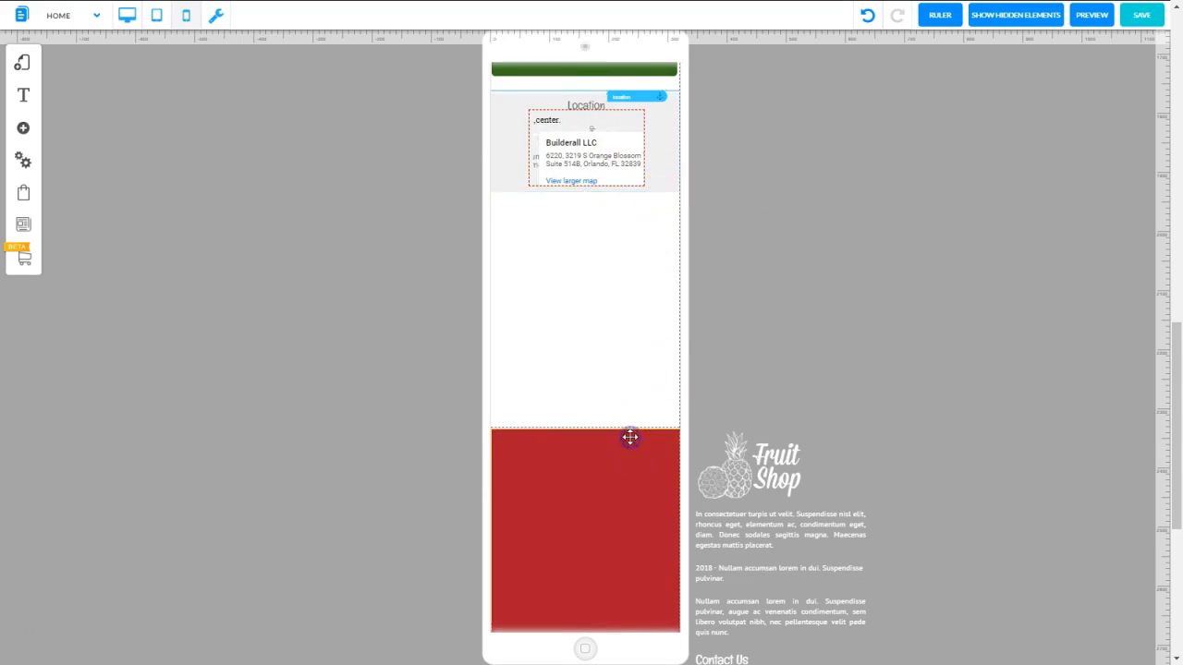
drag(629, 437, 638, 295)
In tablet mode, move the red footer up directly beneath the Location section and save the changes
click(126, 14)
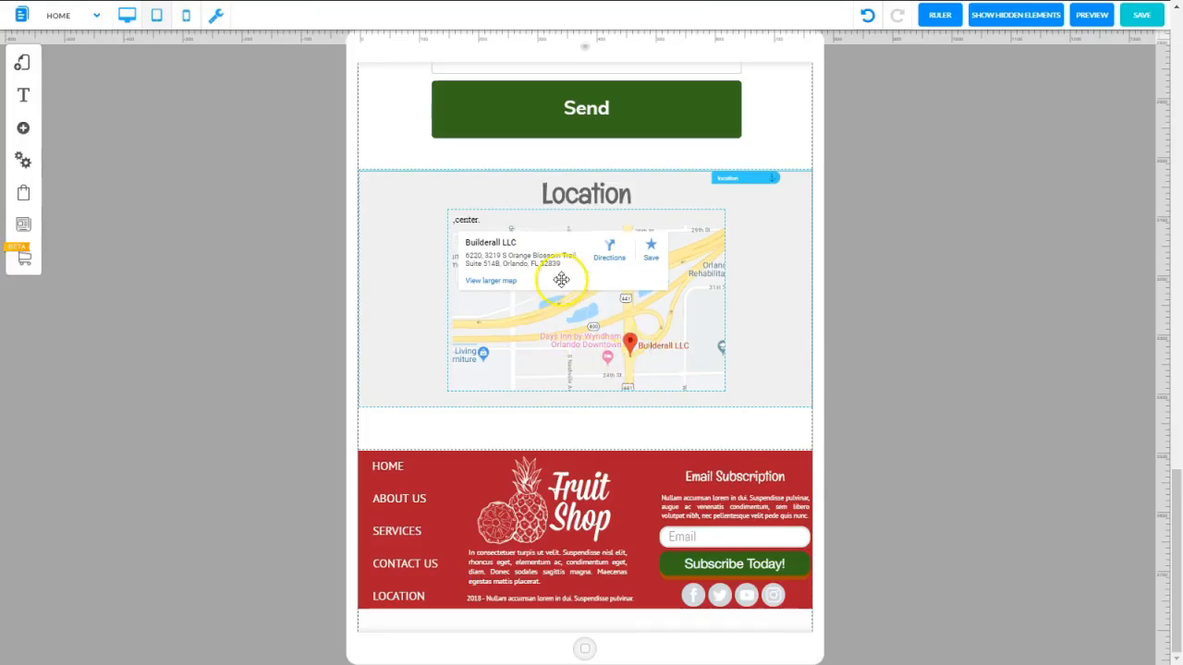
click(654, 460)
drag(653, 451, 650, 435)
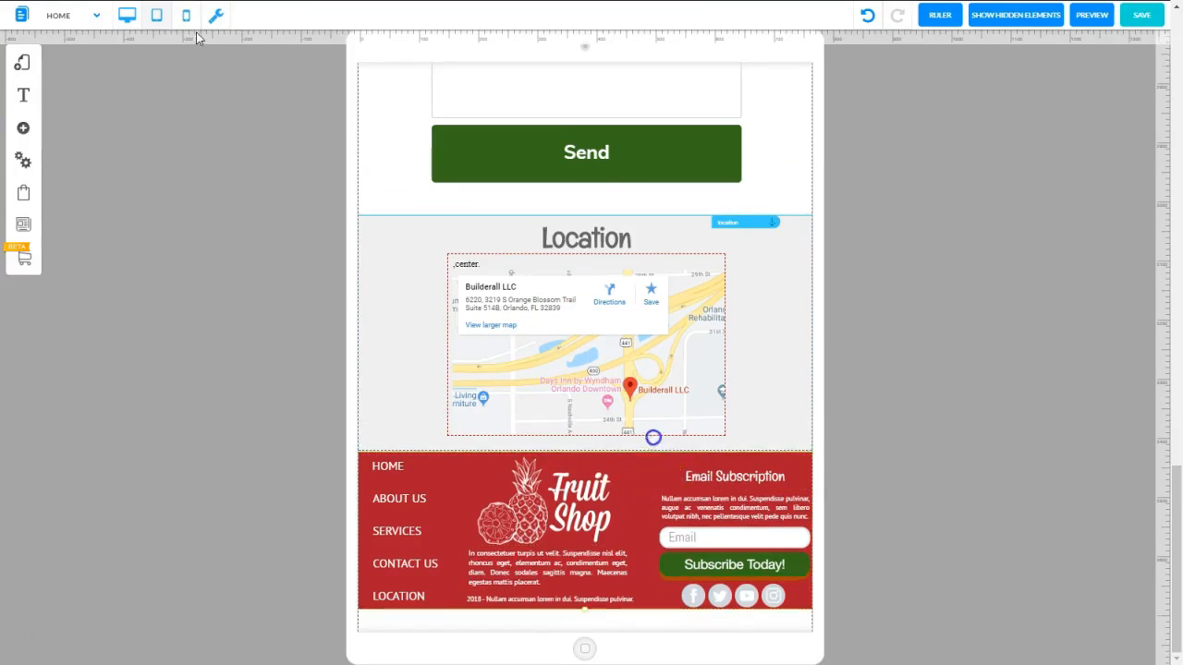
click(157, 19)
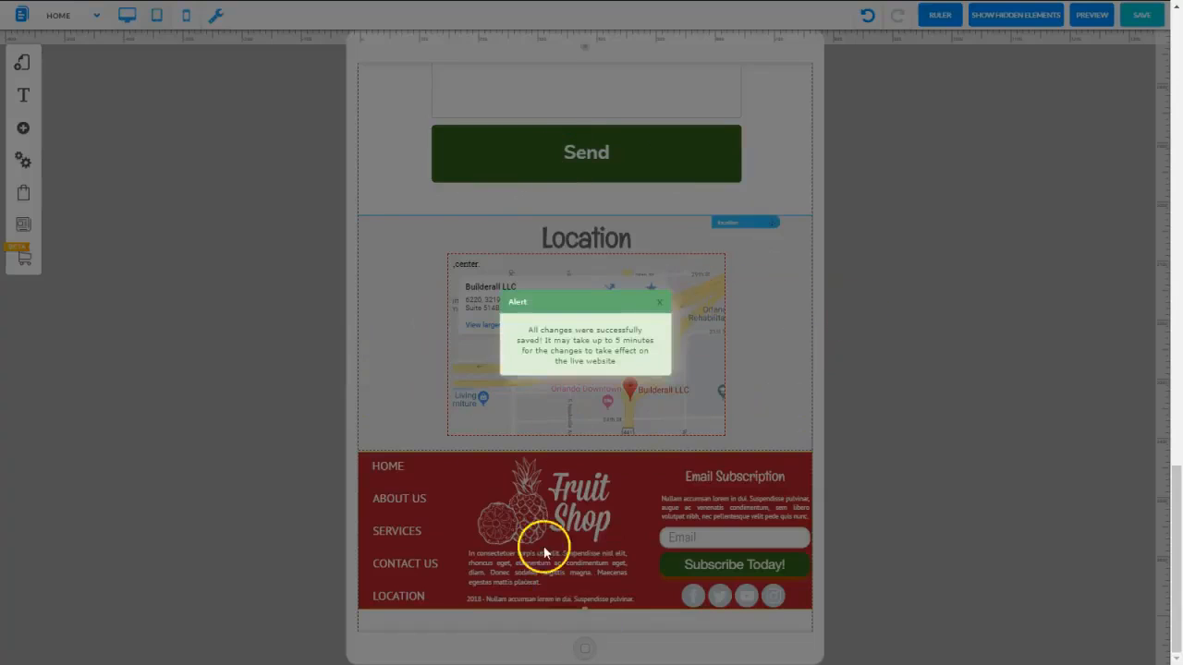
mouse_move(600, 2)
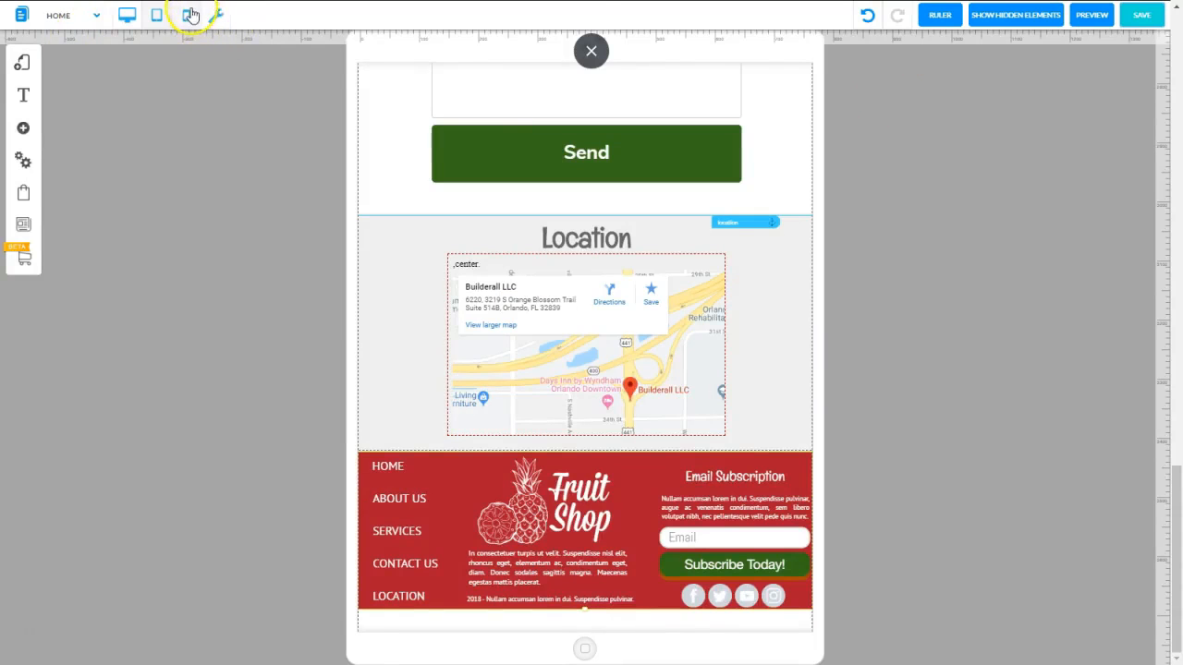
In mobile mode, stack the Email Subscription heading, its widened paragraph and the email form at the top of the red footer
click(185, 14)
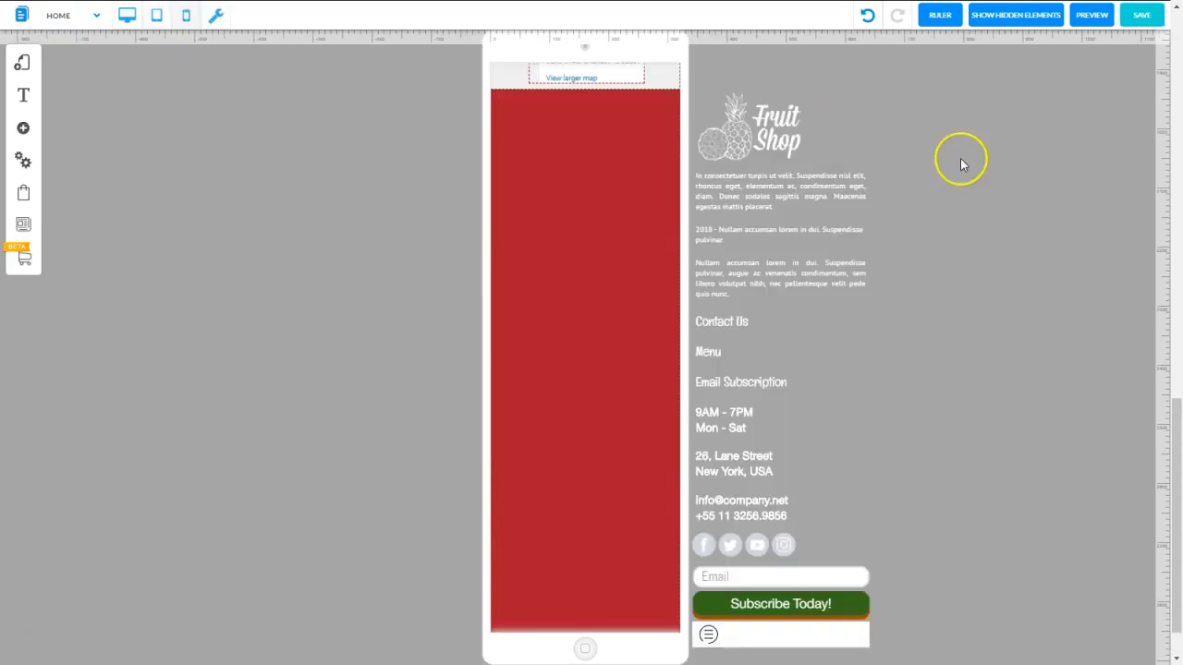
drag(740, 382, 583, 113)
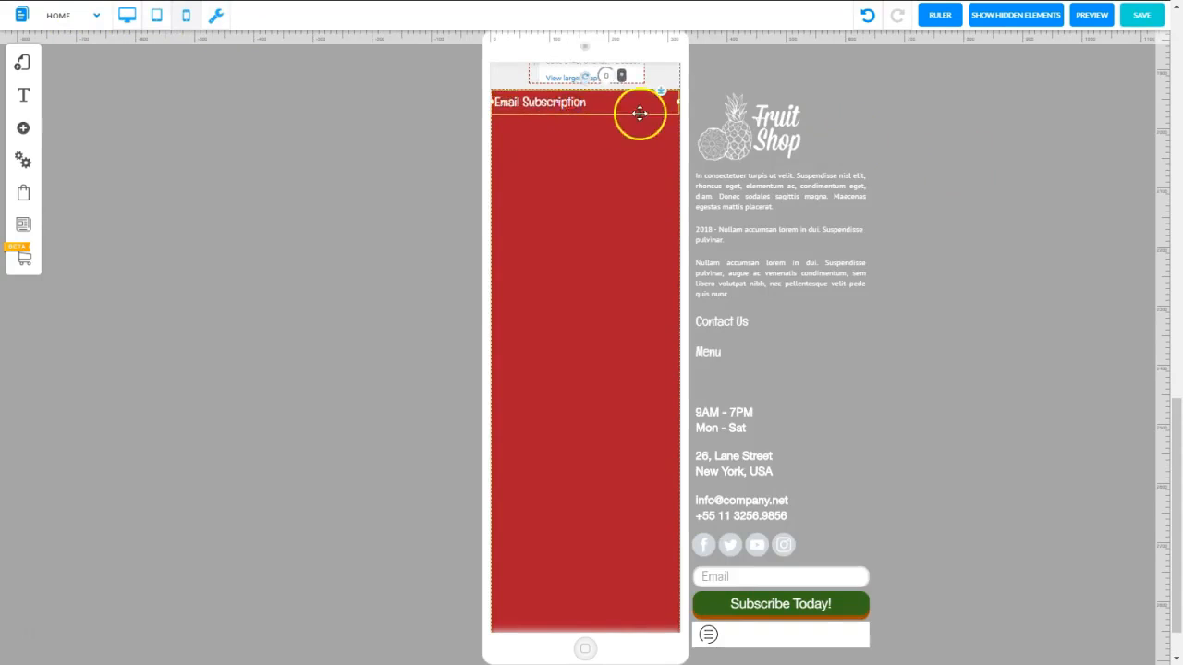
drag(829, 604, 585, 167)
click(810, 280)
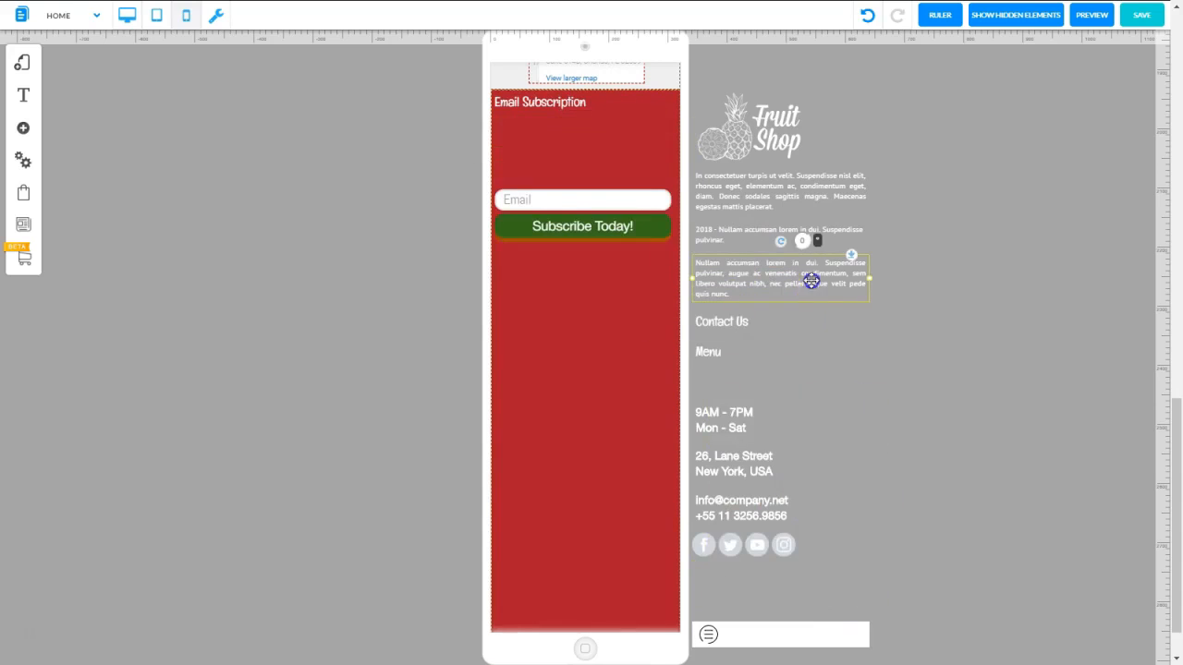
drag(822, 286, 681, 142)
click(671, 146)
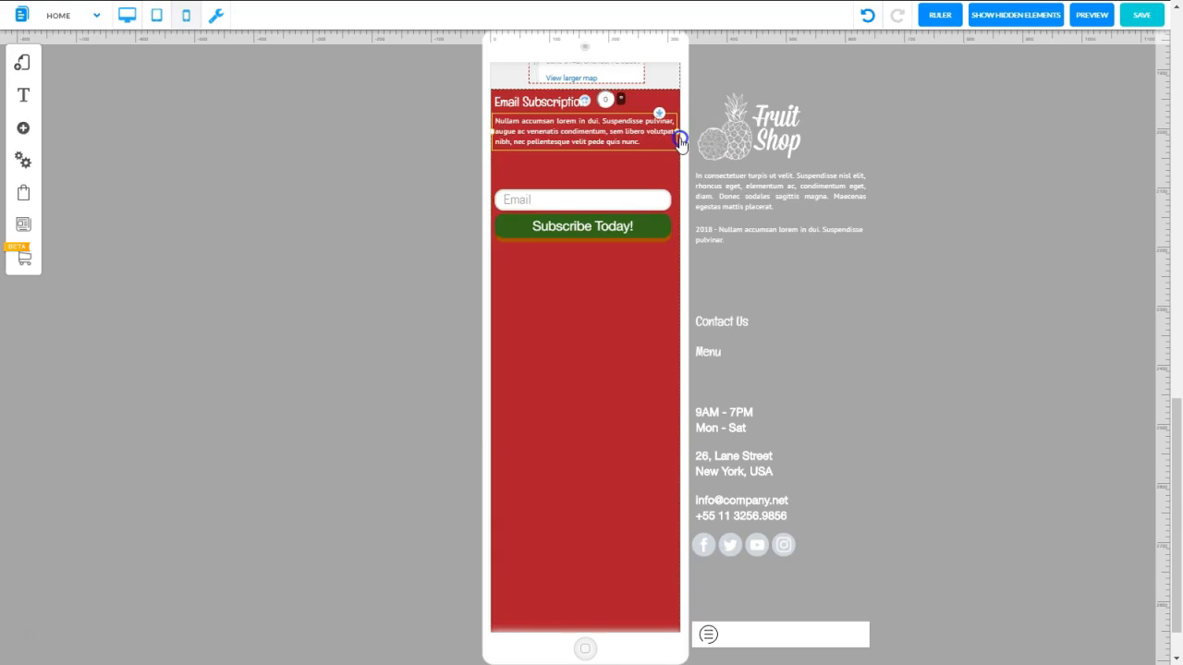
drag(588, 201, 589, 164)
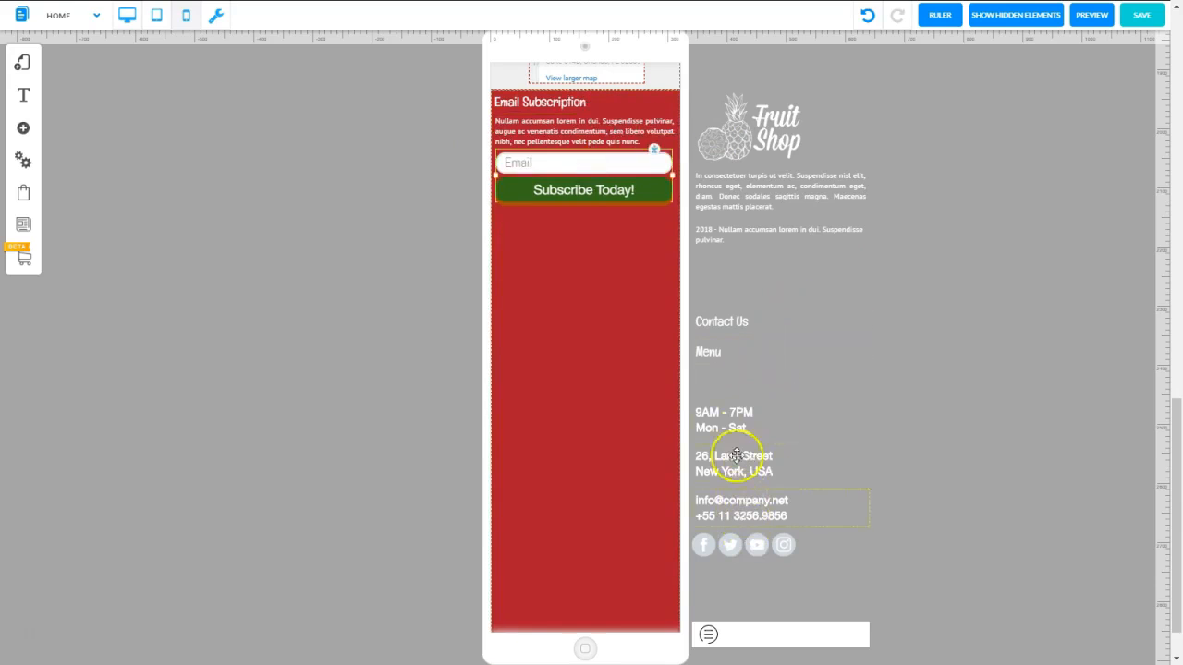
Stack the Contact Us heading, opening hours, address and contact details beneath the footer's Subscribe Today! button
drag(732, 332, 534, 229)
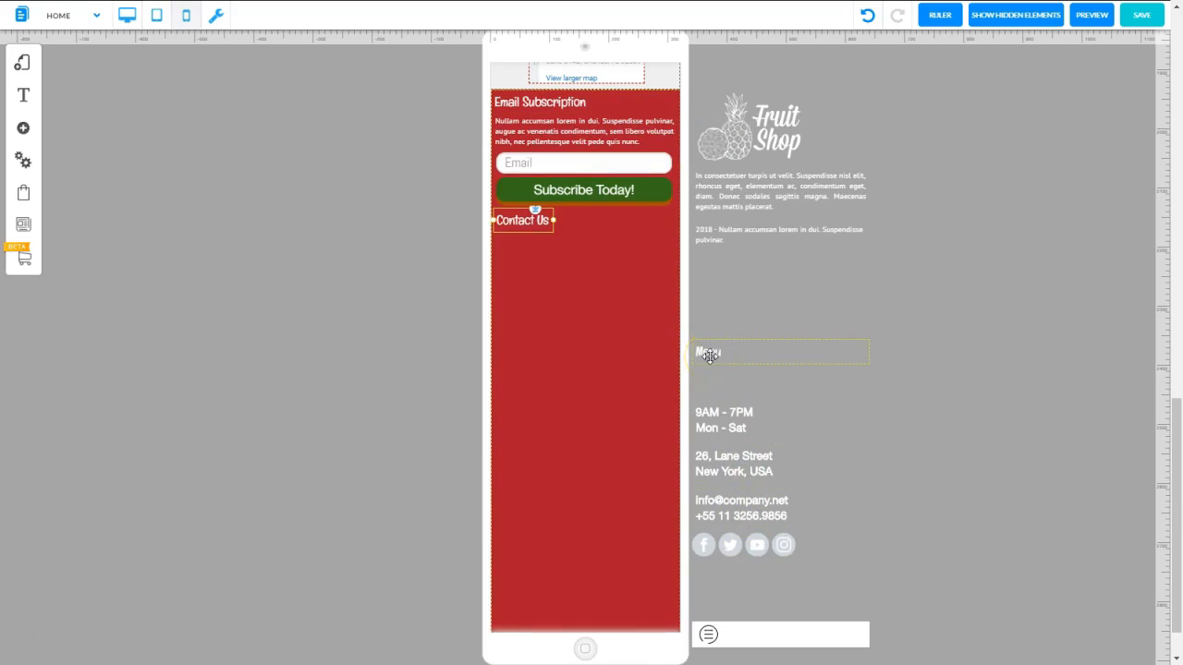
click(709, 357)
drag(709, 356, 529, 250)
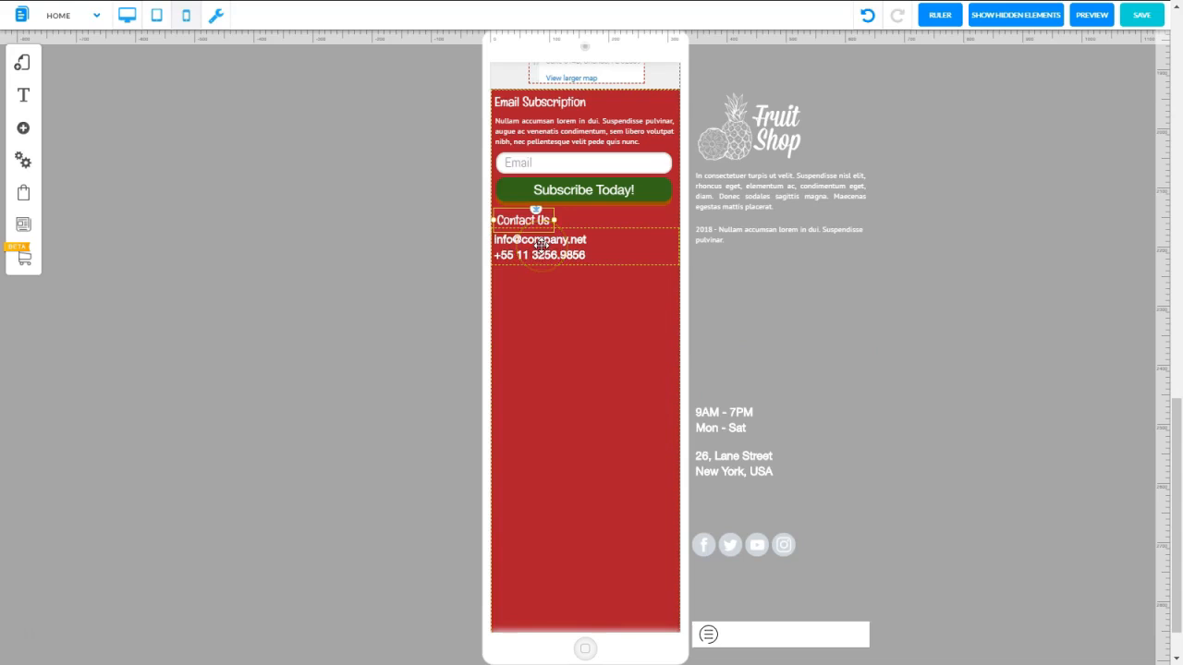
drag(540, 243, 546, 339)
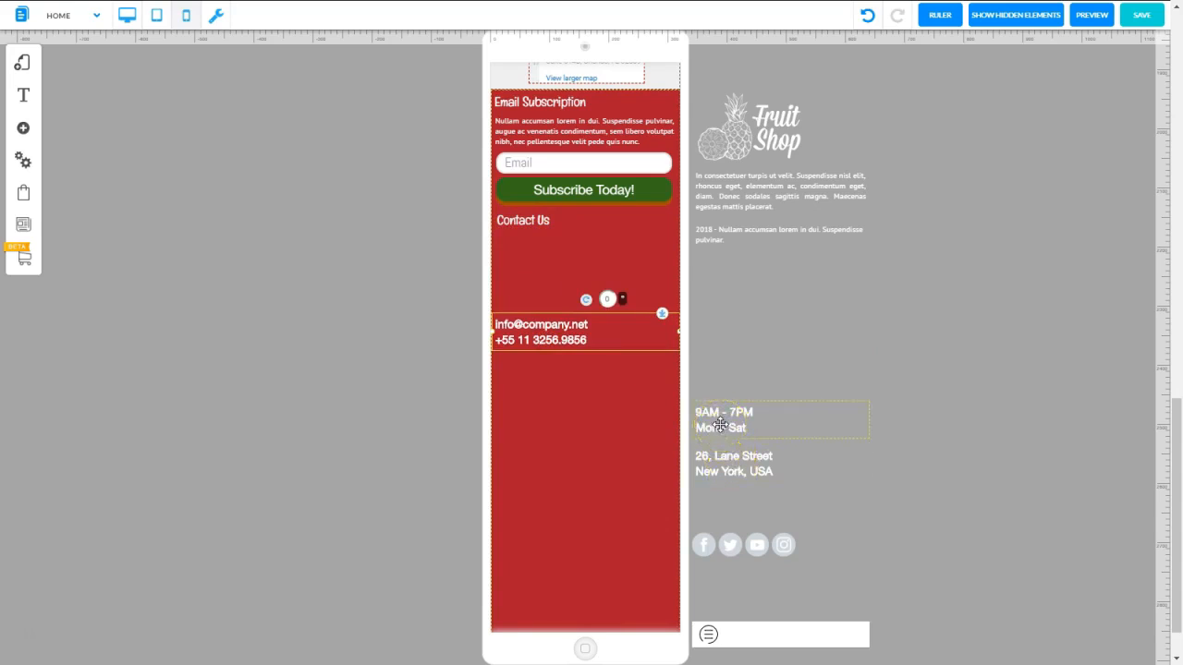
drag(721, 428, 525, 258)
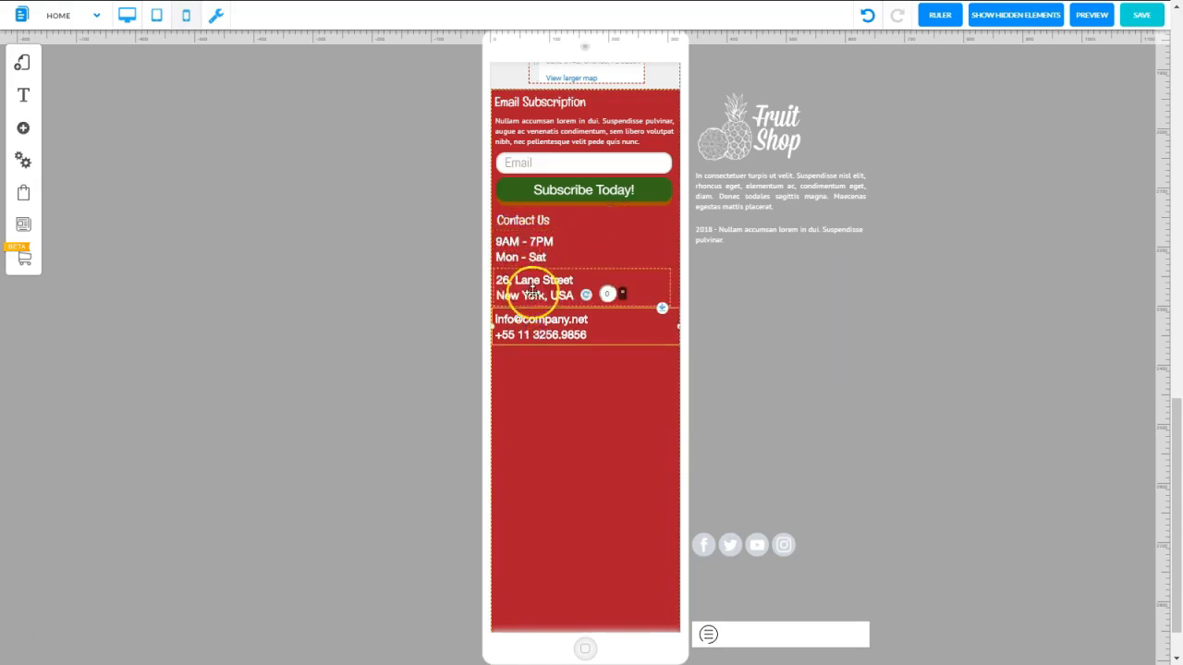
Delete the In consectetuer paragraph beside the footer, and place the social icons and the 2018 text line beneath the contact details
click(754, 191)
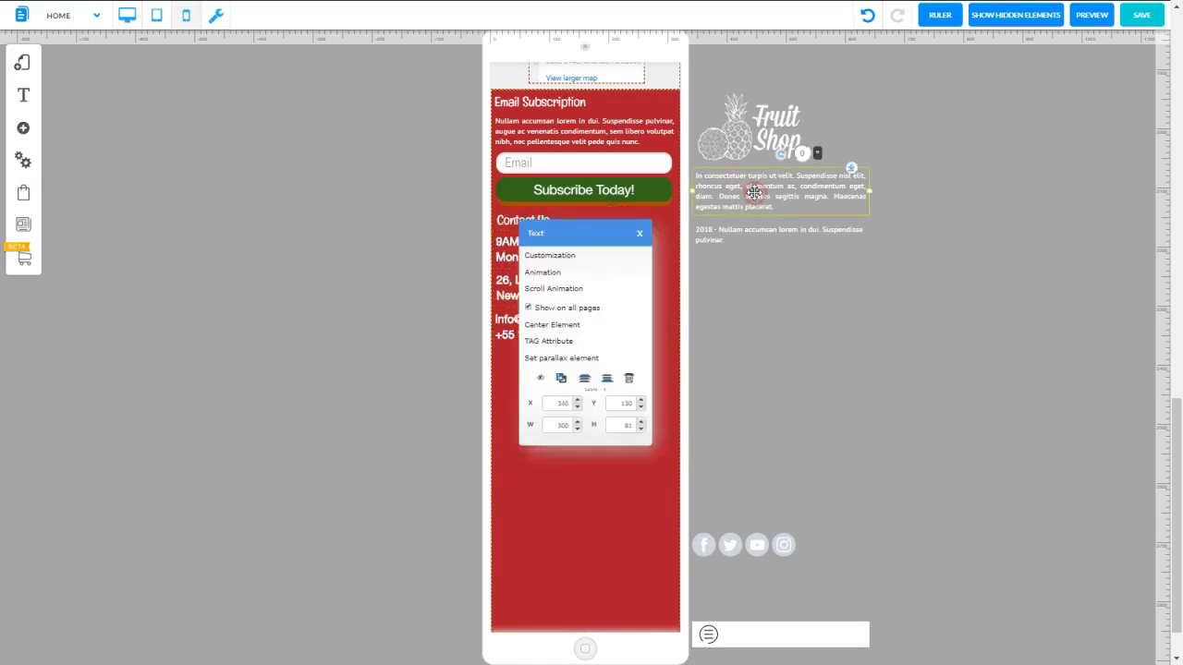
click(629, 377)
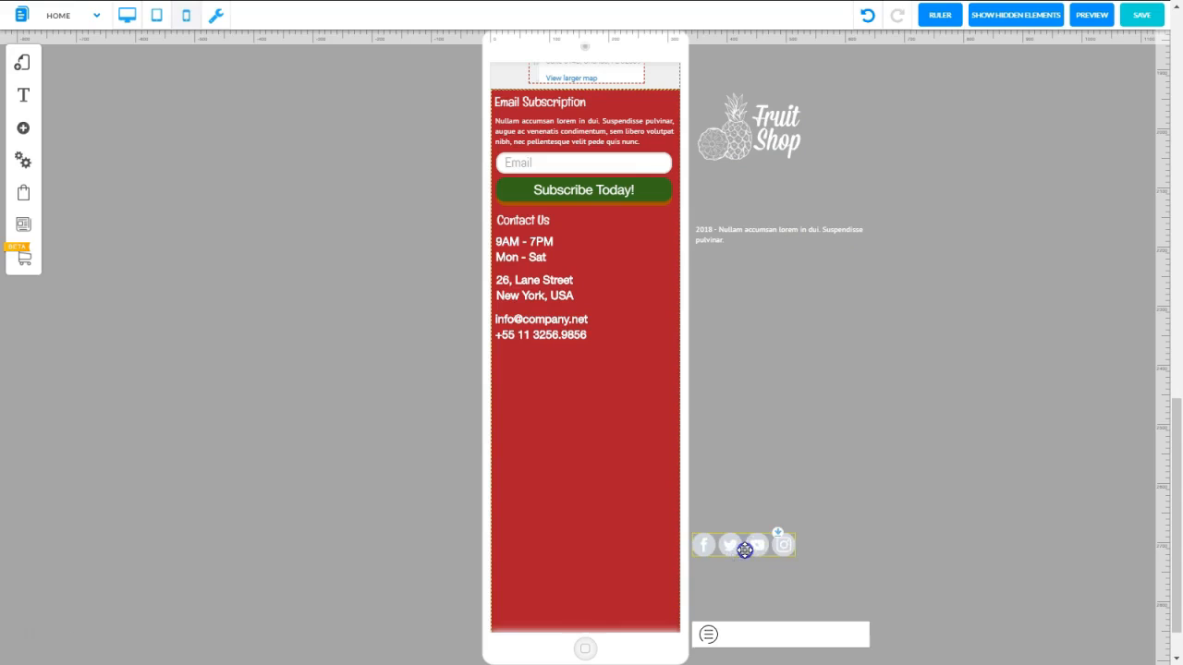
drag(745, 550, 545, 364)
click(782, 233)
drag(782, 233, 581, 388)
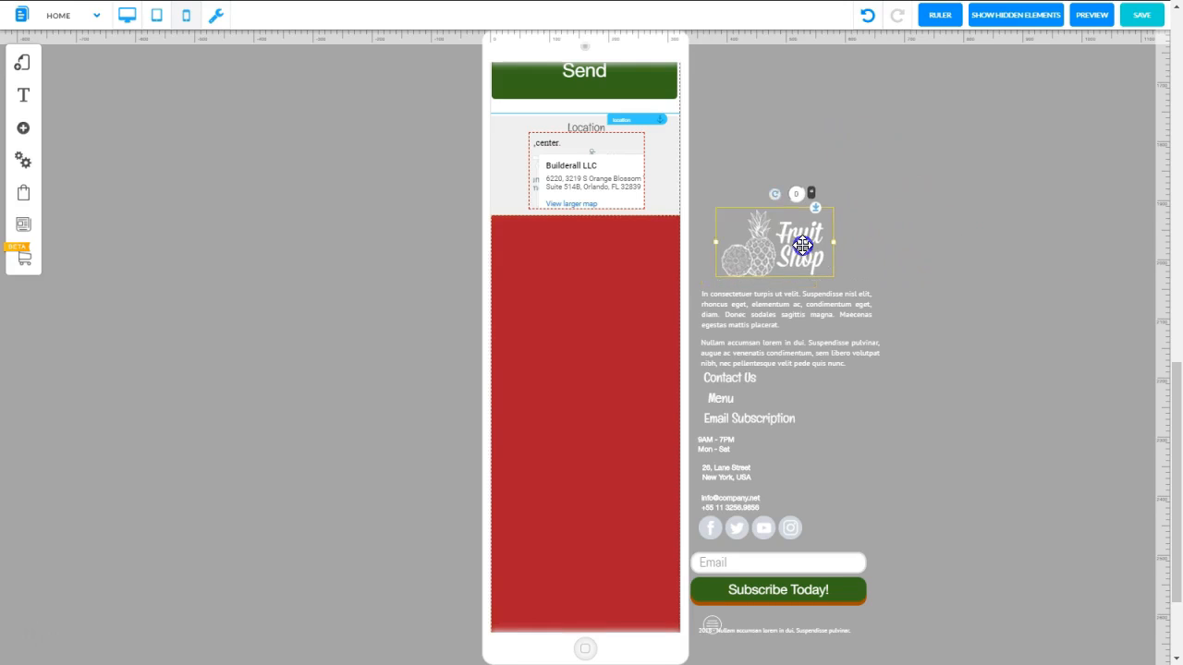
Place the Fruit Shop logo in the middle of the red footer and hide the In consectetuer paragraph in mobile mode
drag(785, 257, 623, 372)
drag(785, 309, 790, 224)
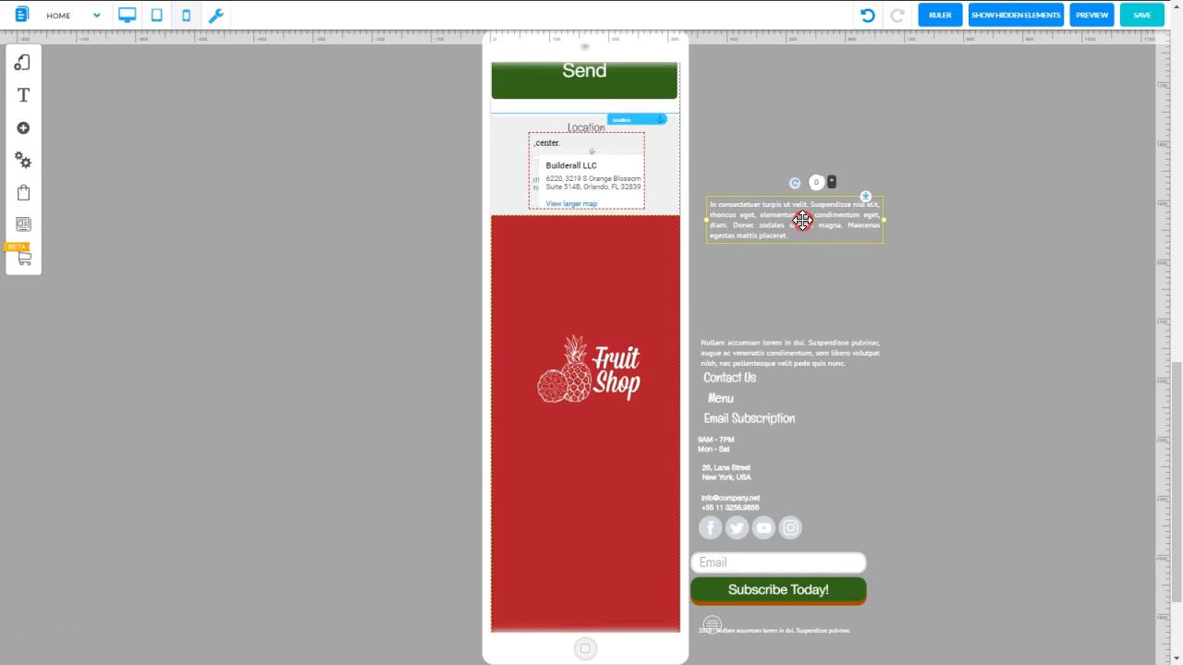
double_click(802, 220)
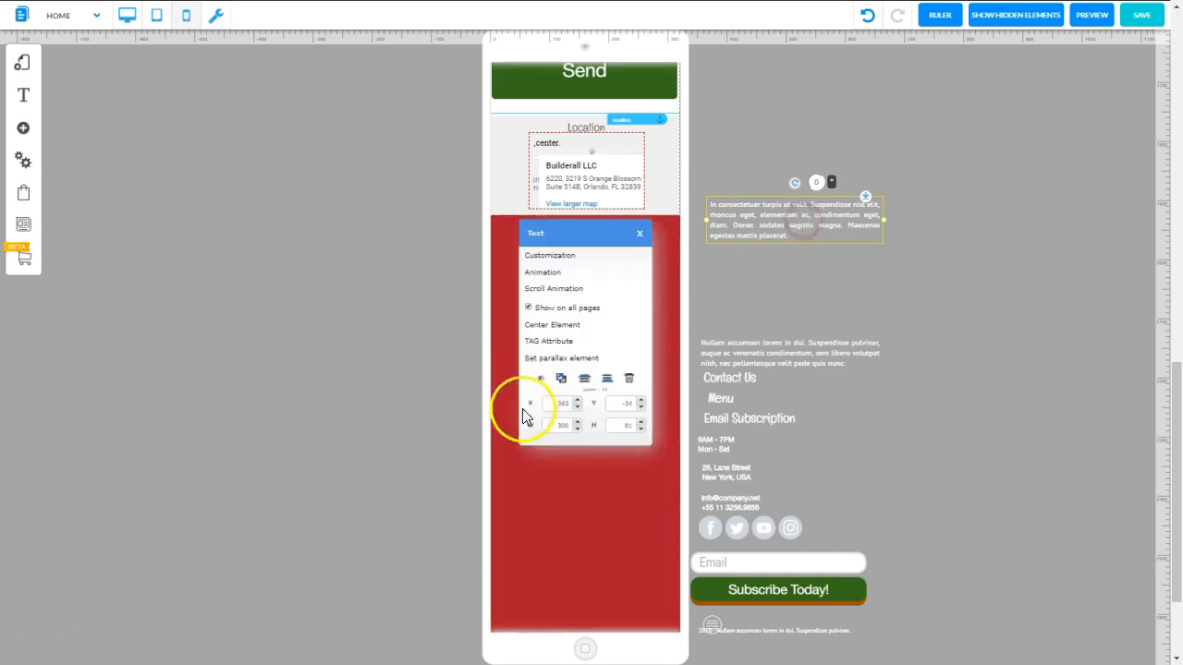
click(540, 379)
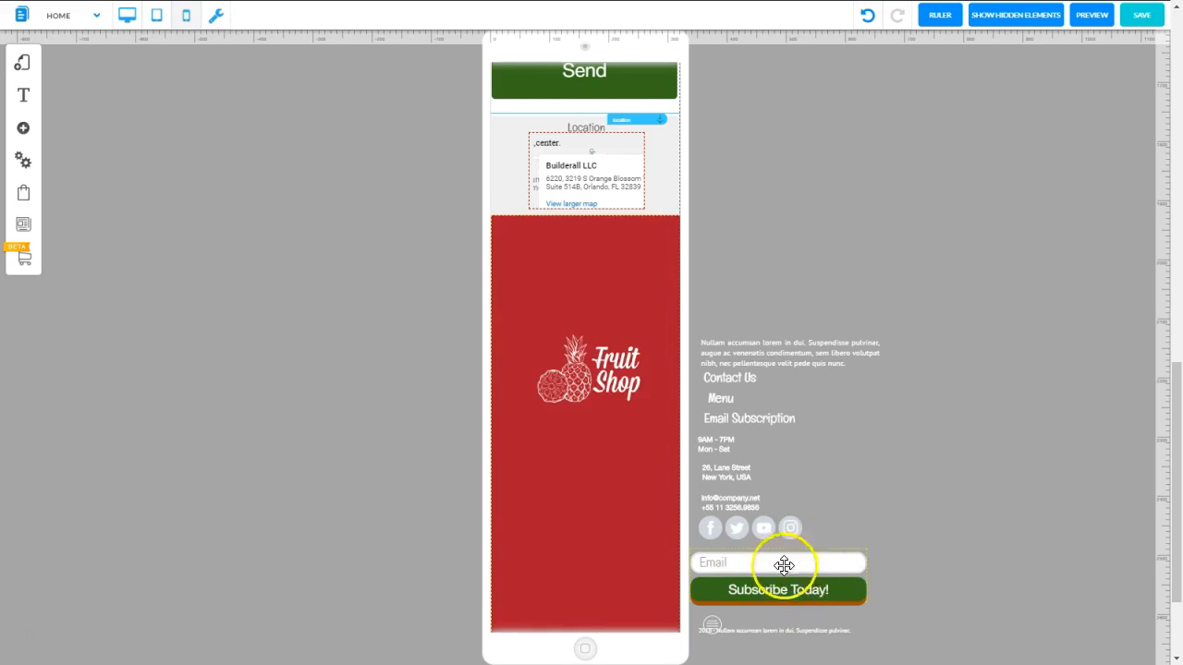
Stack the Email Subscription heading, the Nullam accumsan paragraph and the email form at the top of the footer, above the logo
drag(790, 584, 817, 271)
click(815, 275)
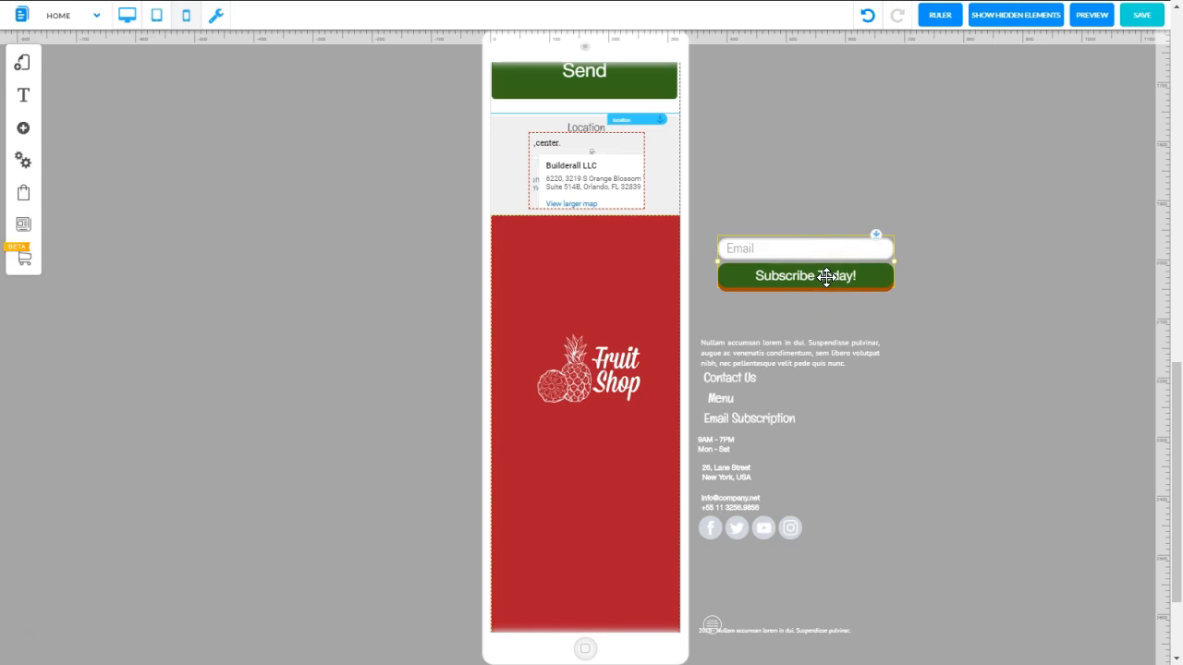
drag(826, 275, 610, 294)
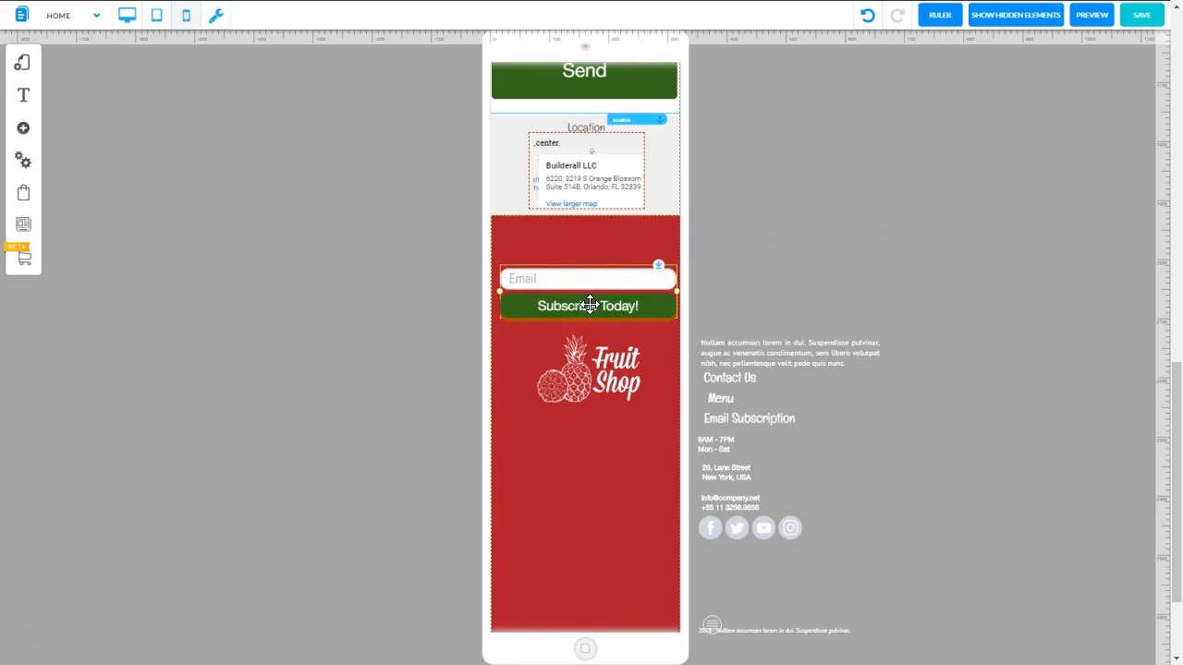
drag(769, 352, 568, 252)
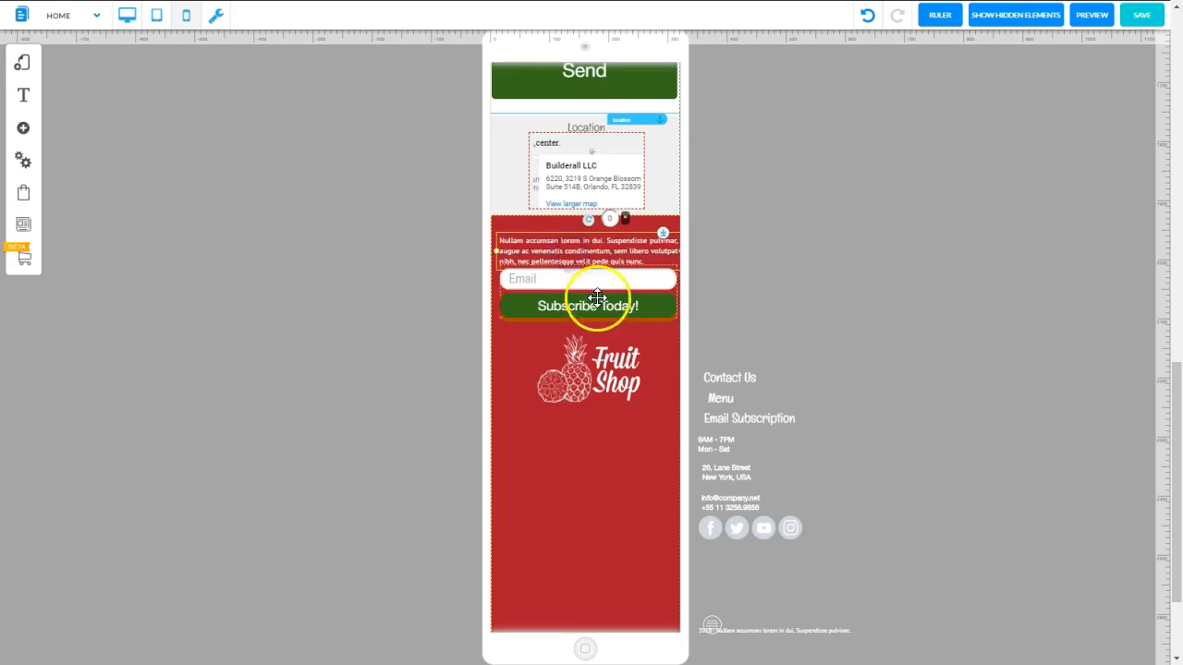
drag(590, 302, 588, 315)
drag(597, 256, 593, 268)
drag(767, 420, 602, 249)
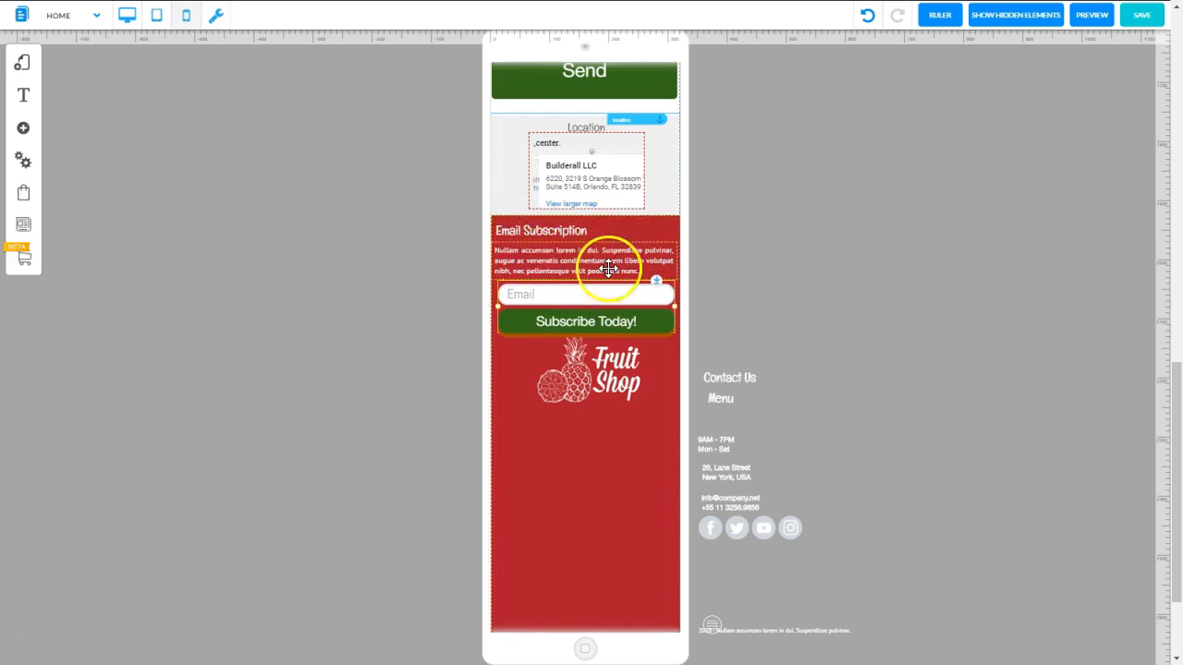
drag(612, 306, 611, 308)
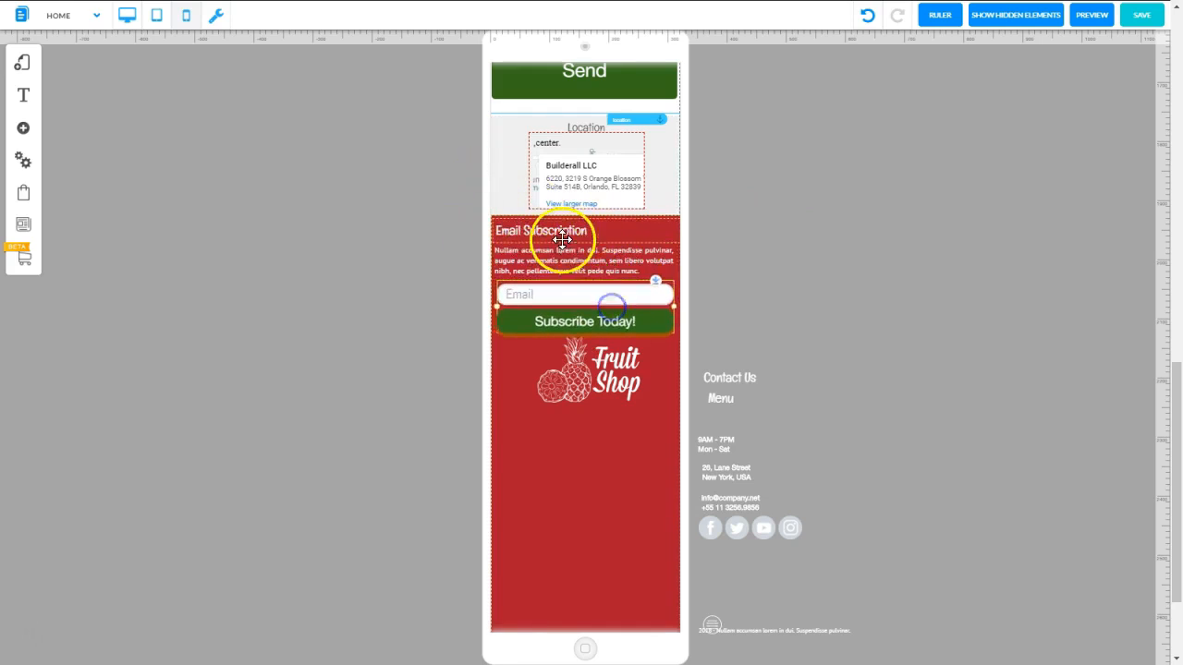
Center the Email Subscription heading, its paragraph and the email form horizontally in the footer
click(562, 238)
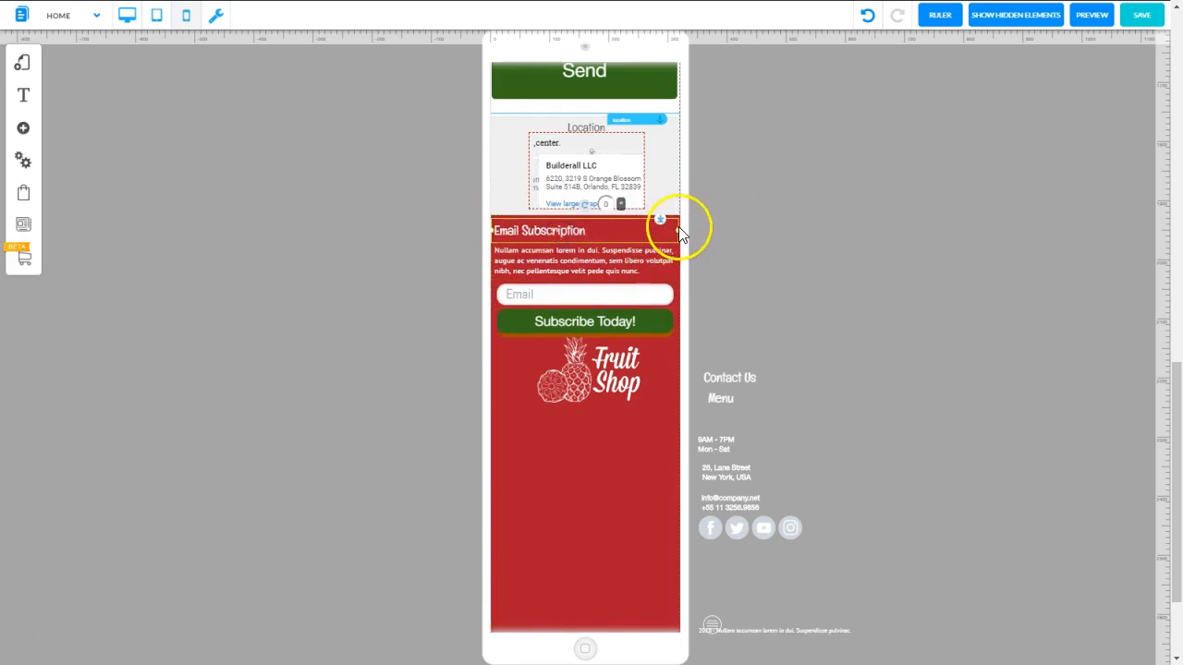
drag(679, 232, 682, 232)
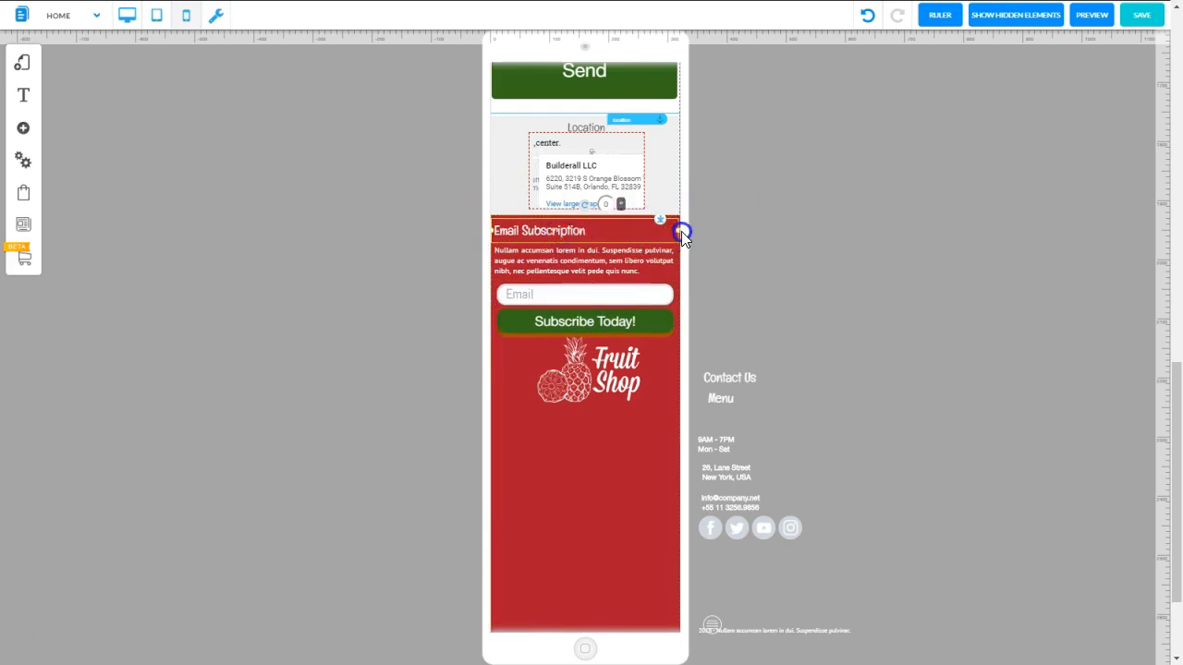
right_click(571, 233)
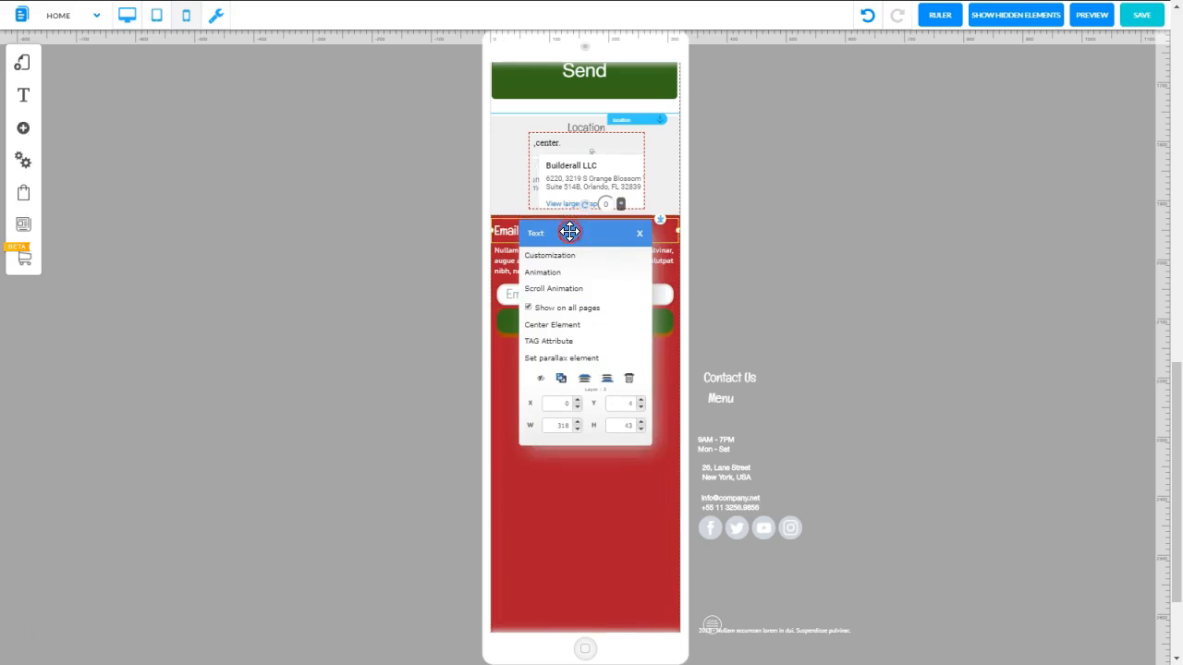
click(562, 326)
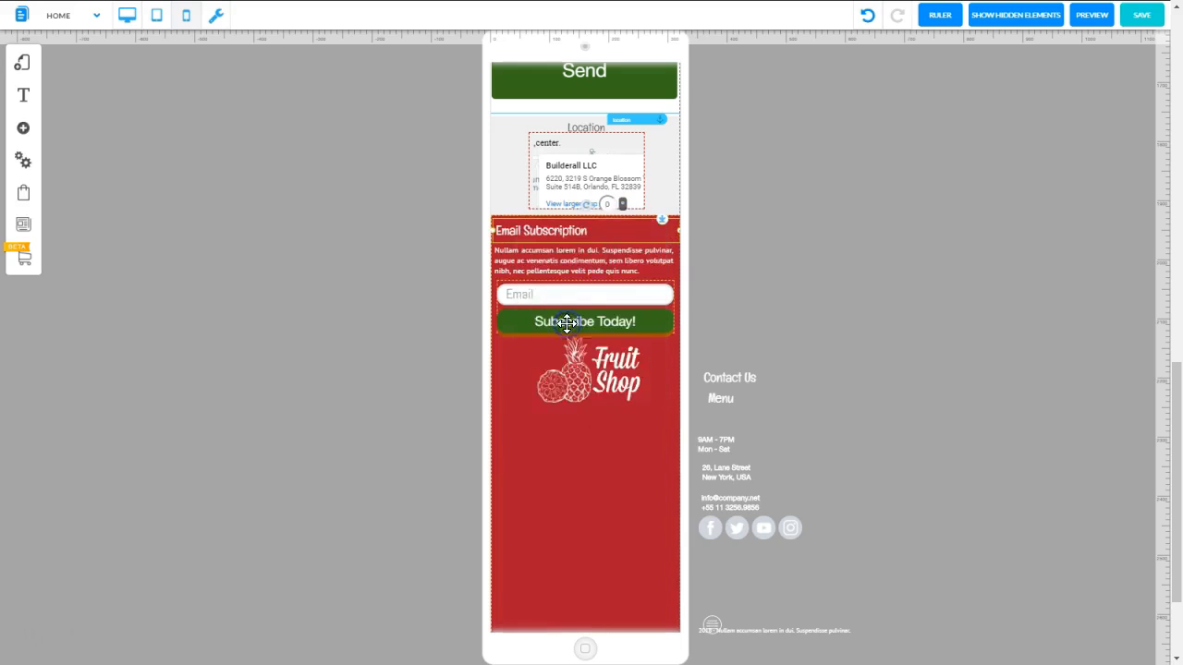
right_click(584, 256)
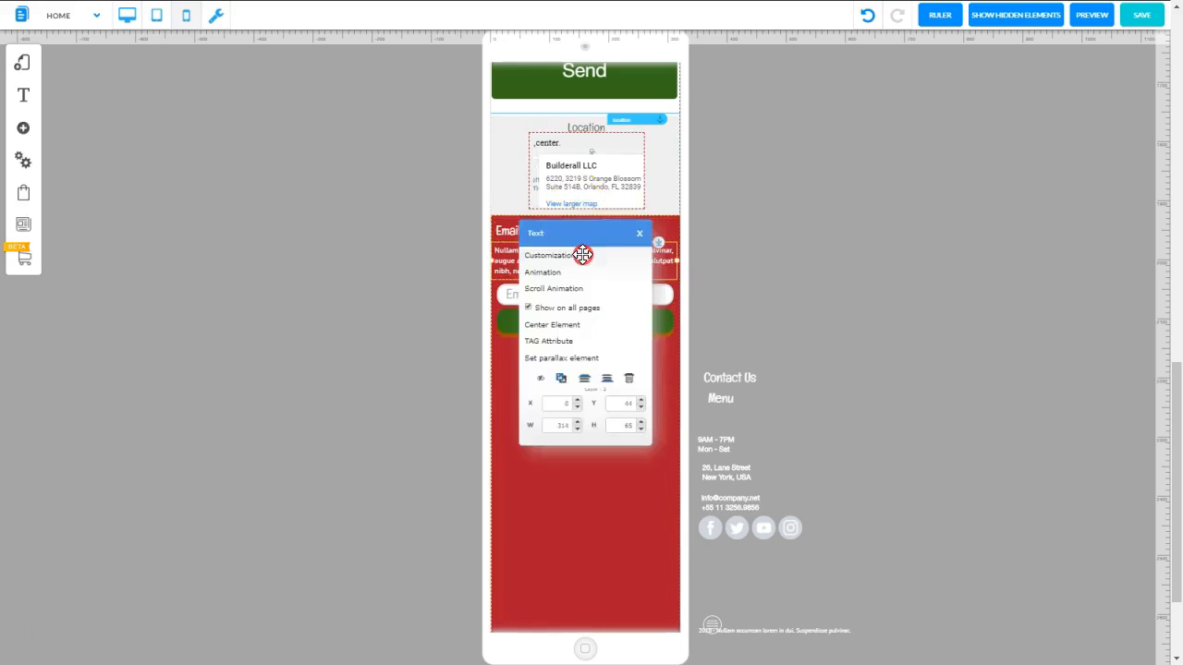
click(565, 325)
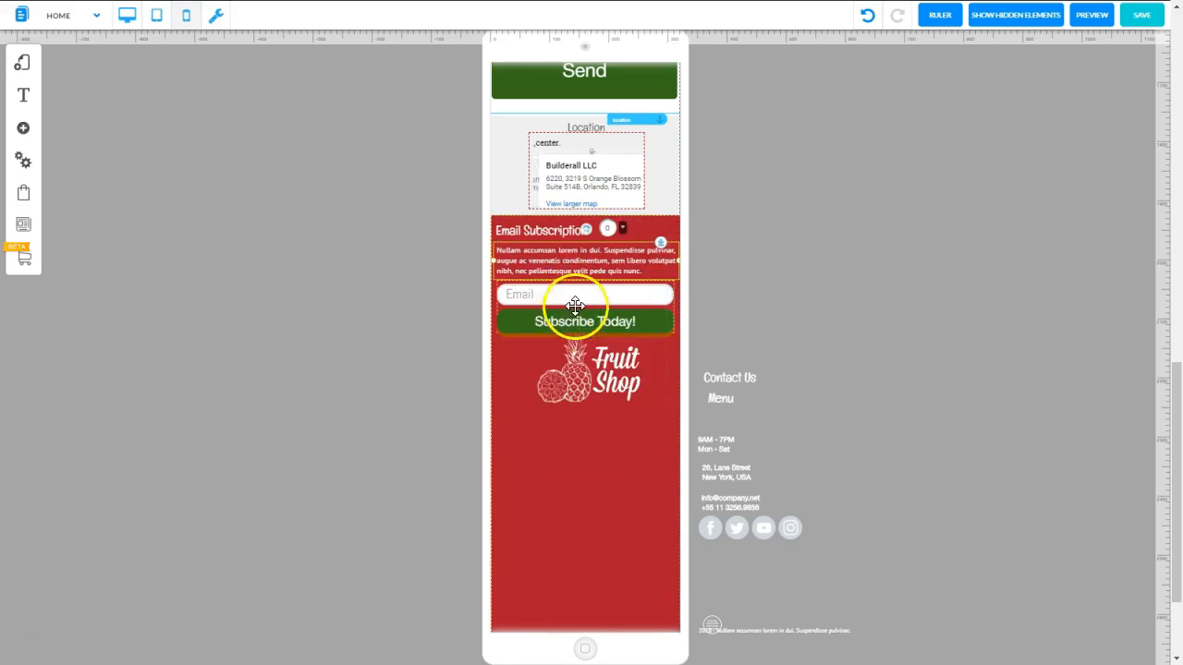
right_click(575, 305)
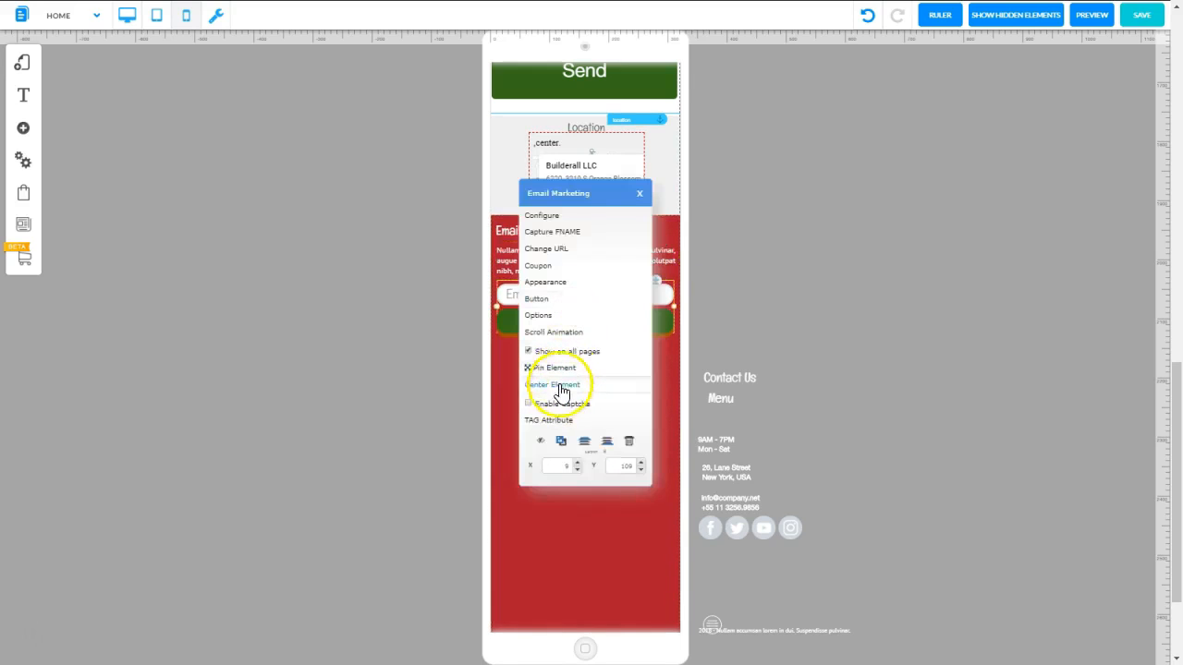
click(559, 385)
click(560, 382)
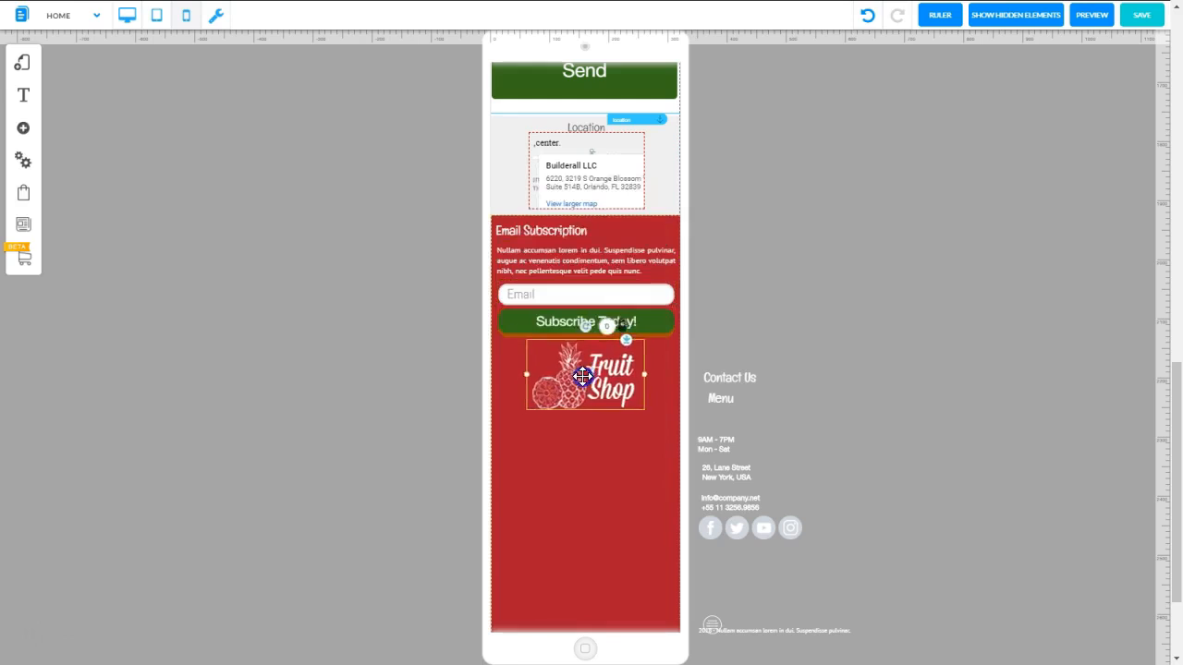
Shift the Fruit Shop logo left beneath the Subscribe Today! button and place the round menu icon to its right
drag(580, 371, 557, 372)
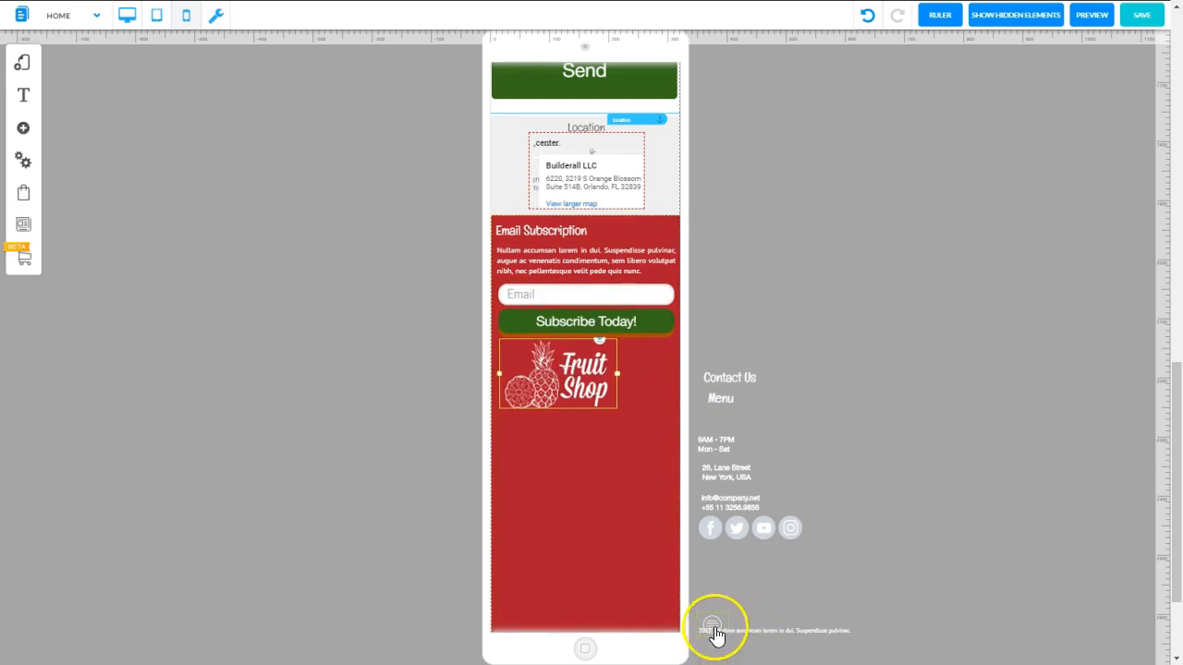
drag(714, 633, 730, 602)
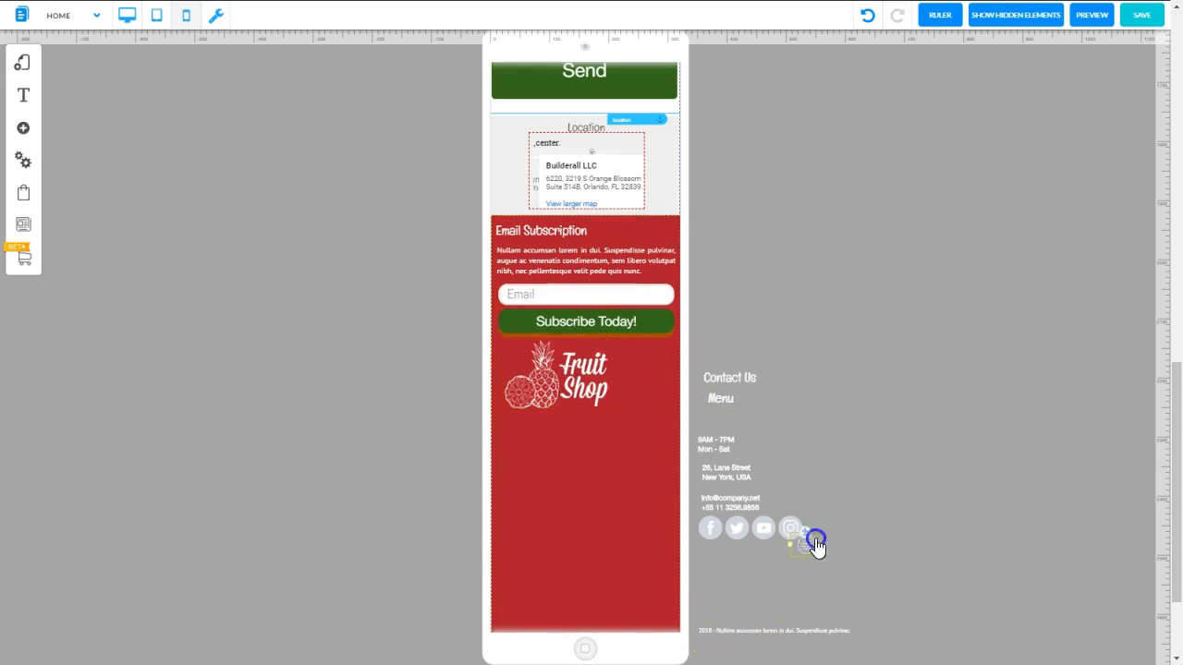
drag(816, 545, 640, 377)
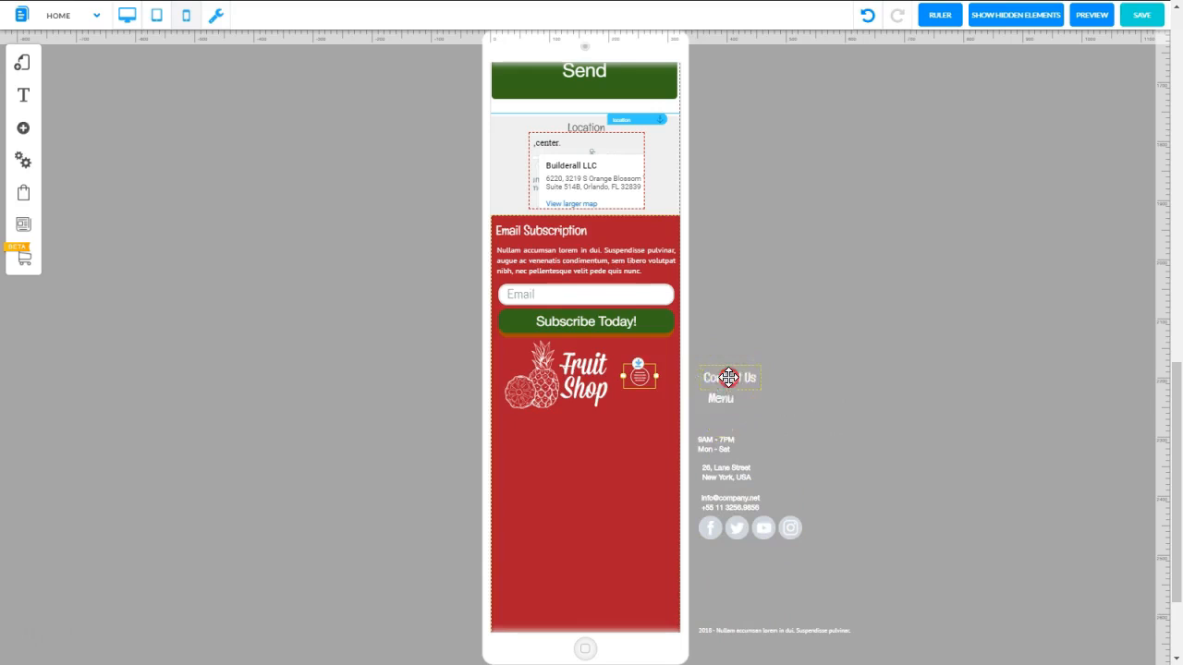
Hide the Contact Us and Menu headings beside the footer in mobile mode
click(728, 377)
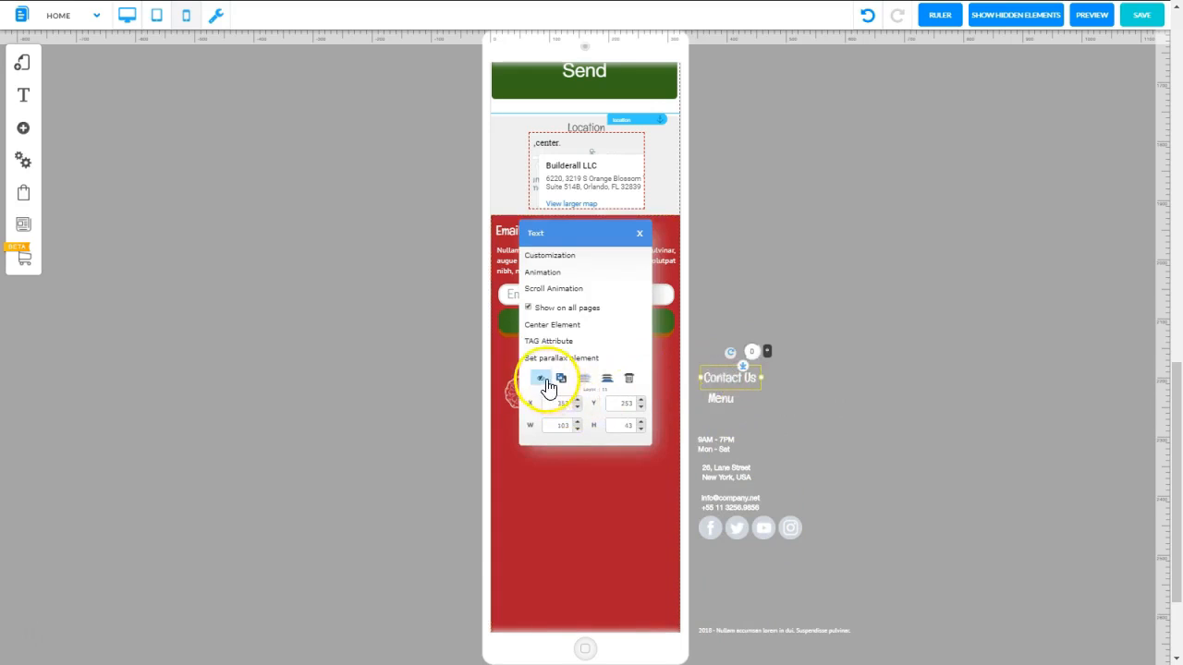
click(542, 381)
click(541, 381)
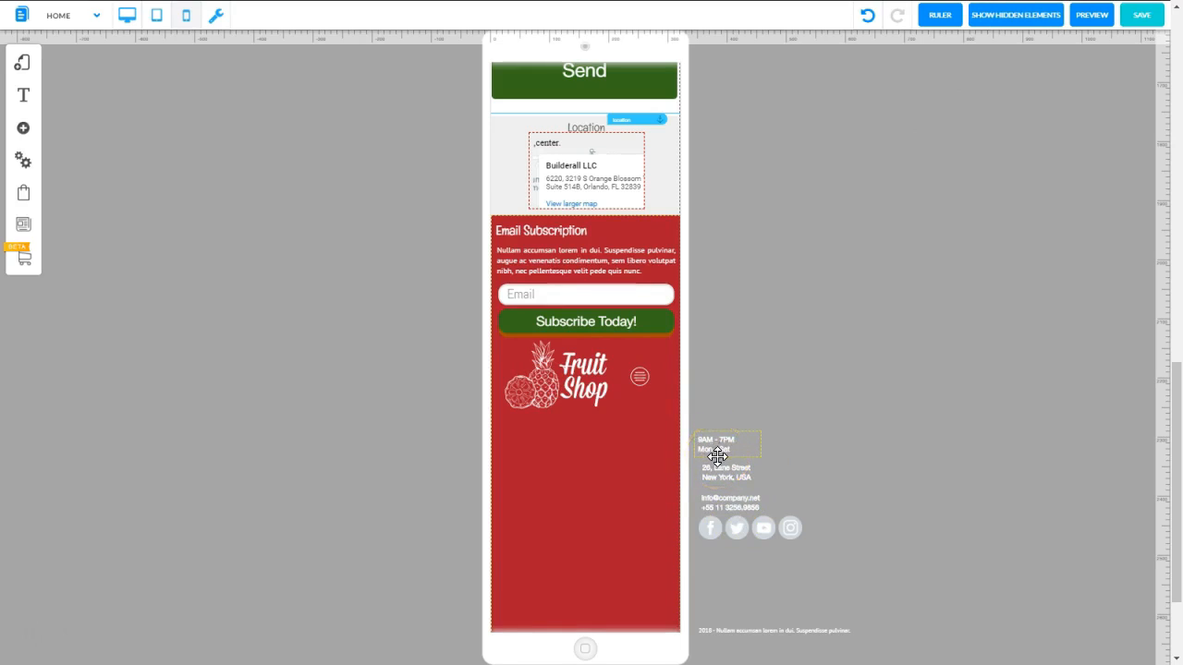
Line up the opening hours, address and contact details in one row beneath the logo in the footer
drag(720, 450, 520, 433)
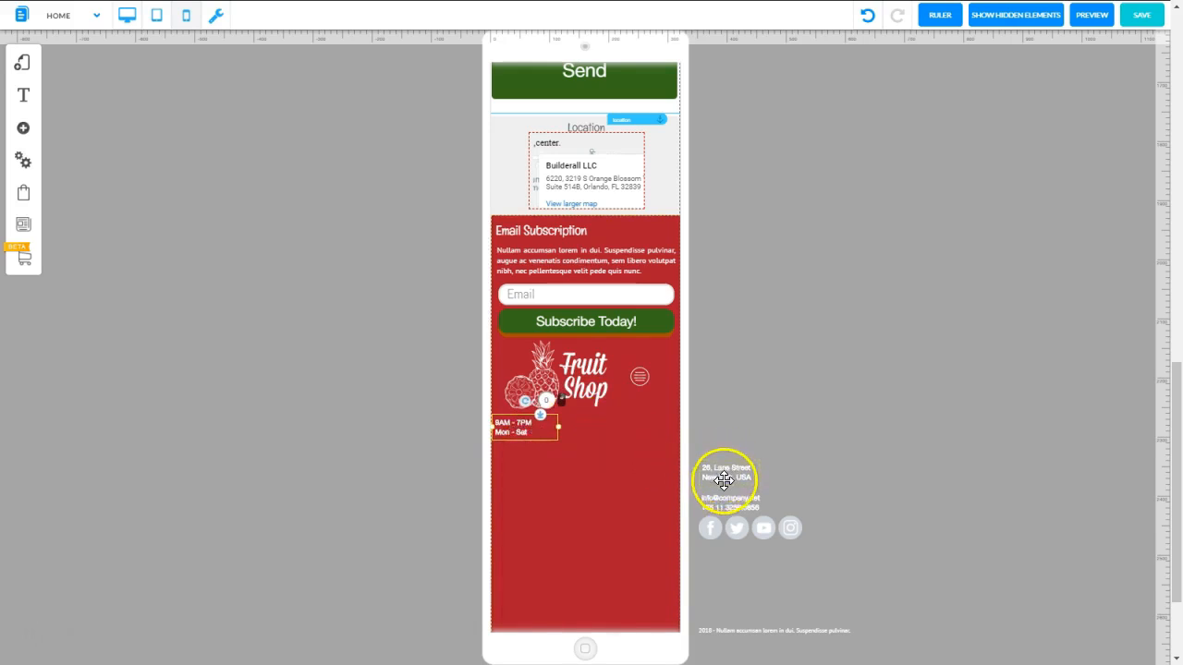
drag(726, 480, 577, 435)
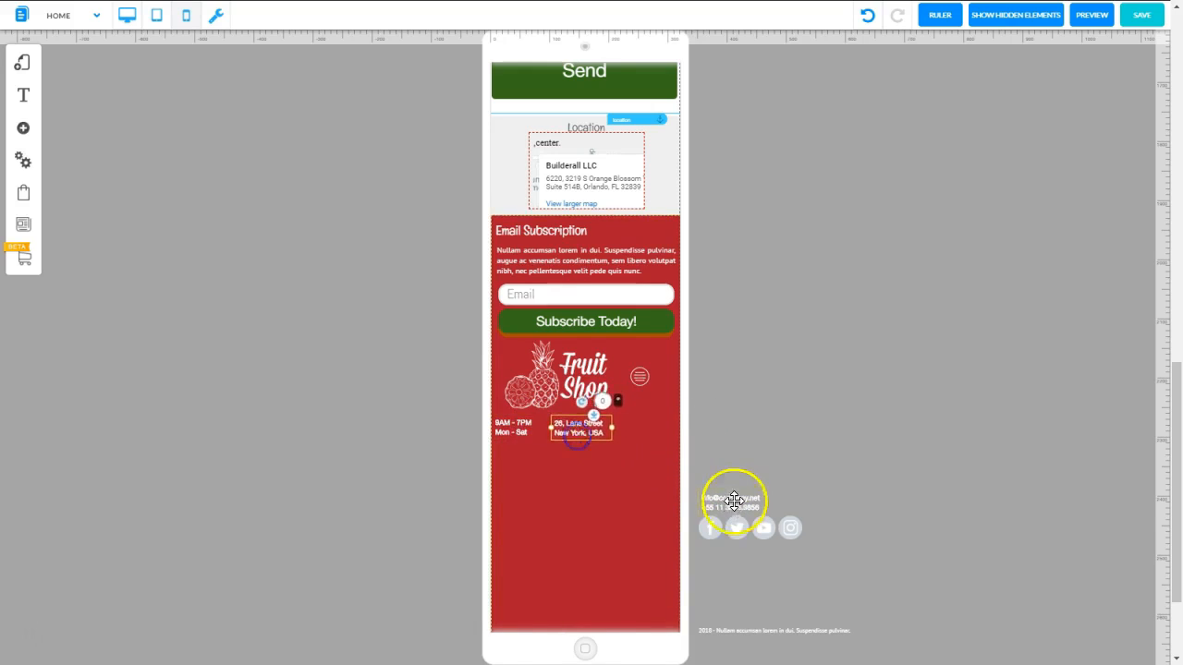
drag(733, 501, 647, 427)
click(516, 435)
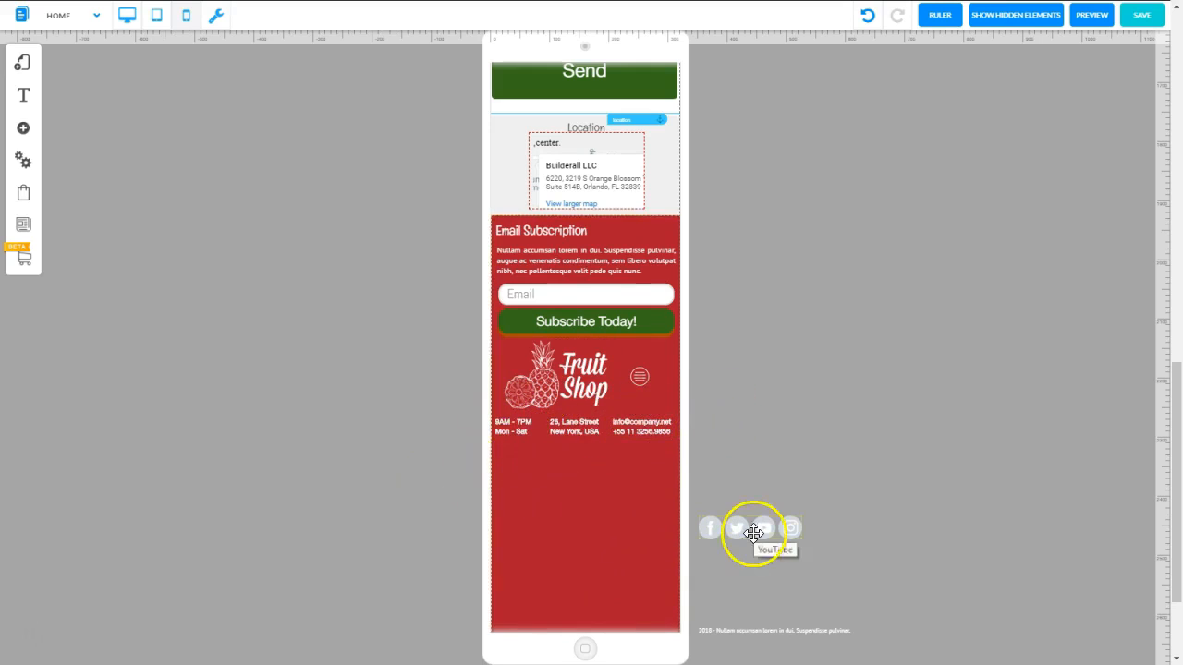
Place the social icons centered beneath the contact details row, with the 2018 text line directly below them
drag(752, 528, 590, 459)
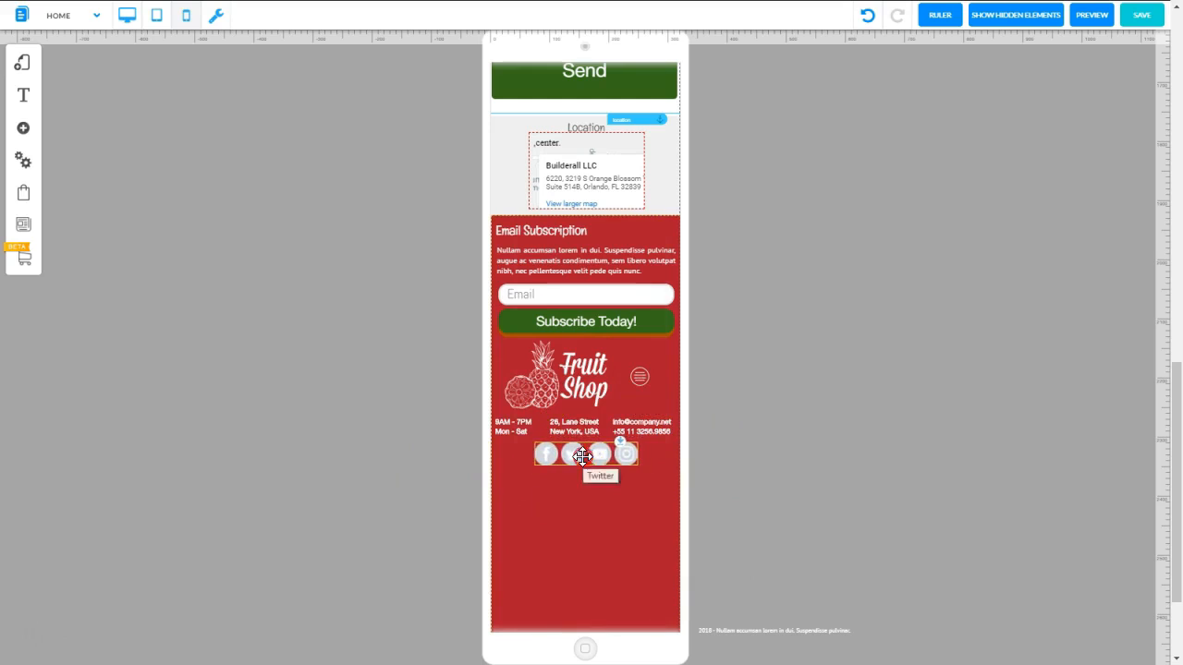
double_click(582, 456)
drag(584, 538, 585, 482)
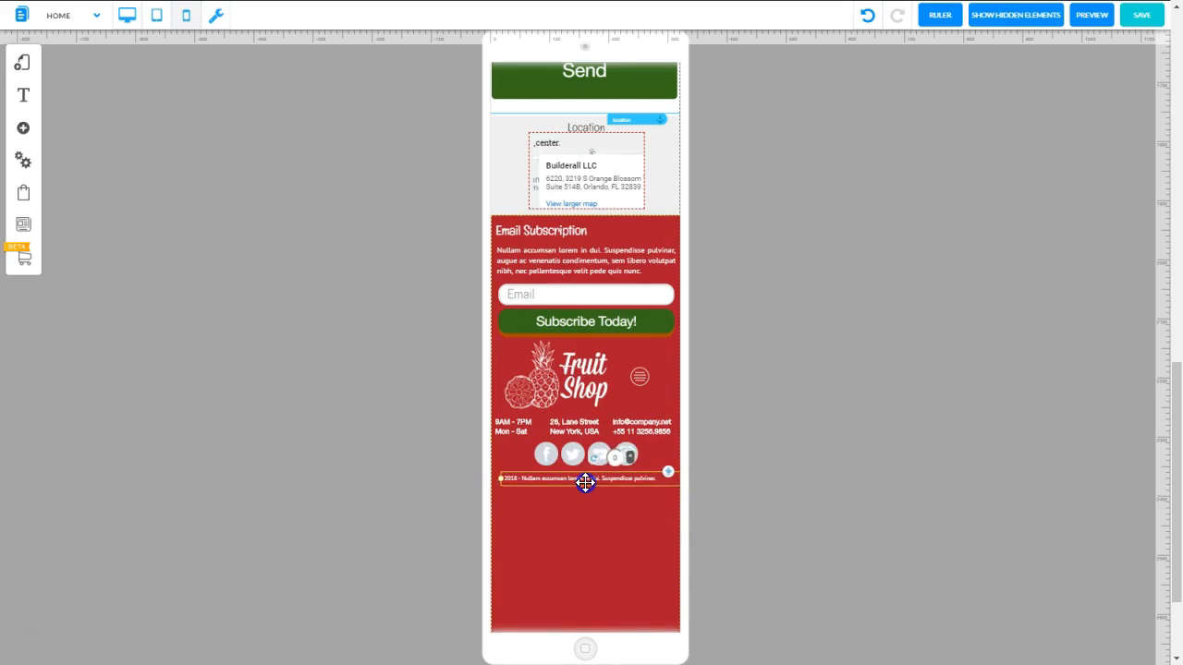
Shorten the red footer so that it ends just beneath the 2018 text line
click(776, 400)
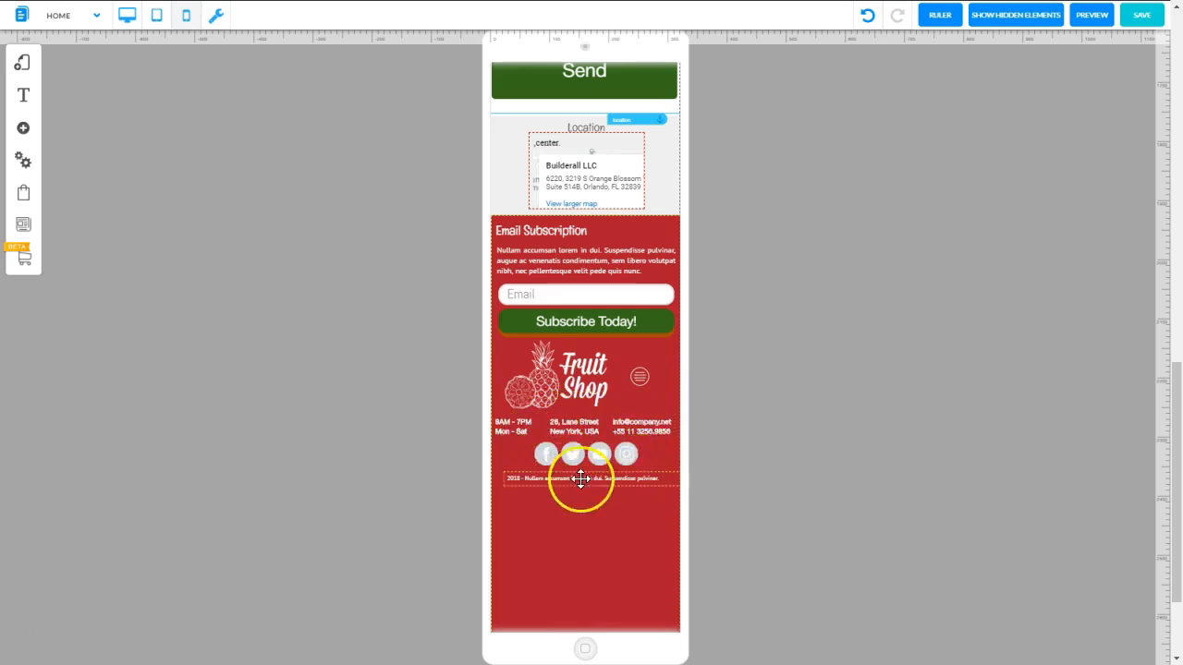
scroll(567, 602, down, 3)
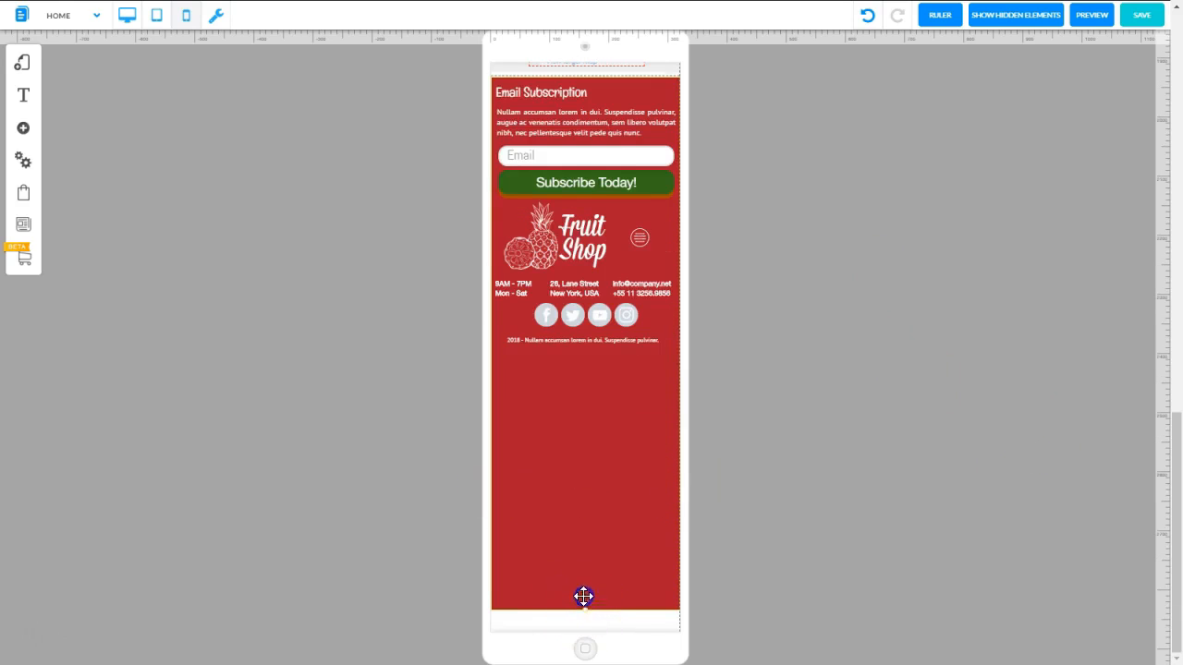
scroll(583, 595, up, 6)
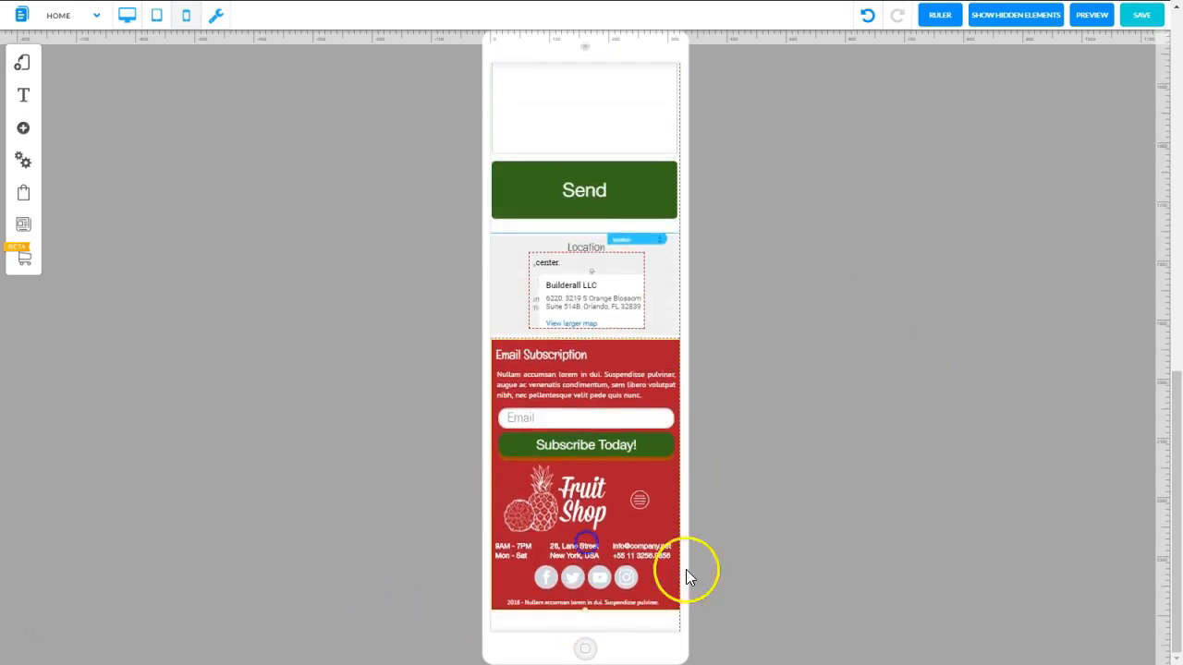
Switch to desktop mode and inspect the footer menu's settings
click(127, 20)
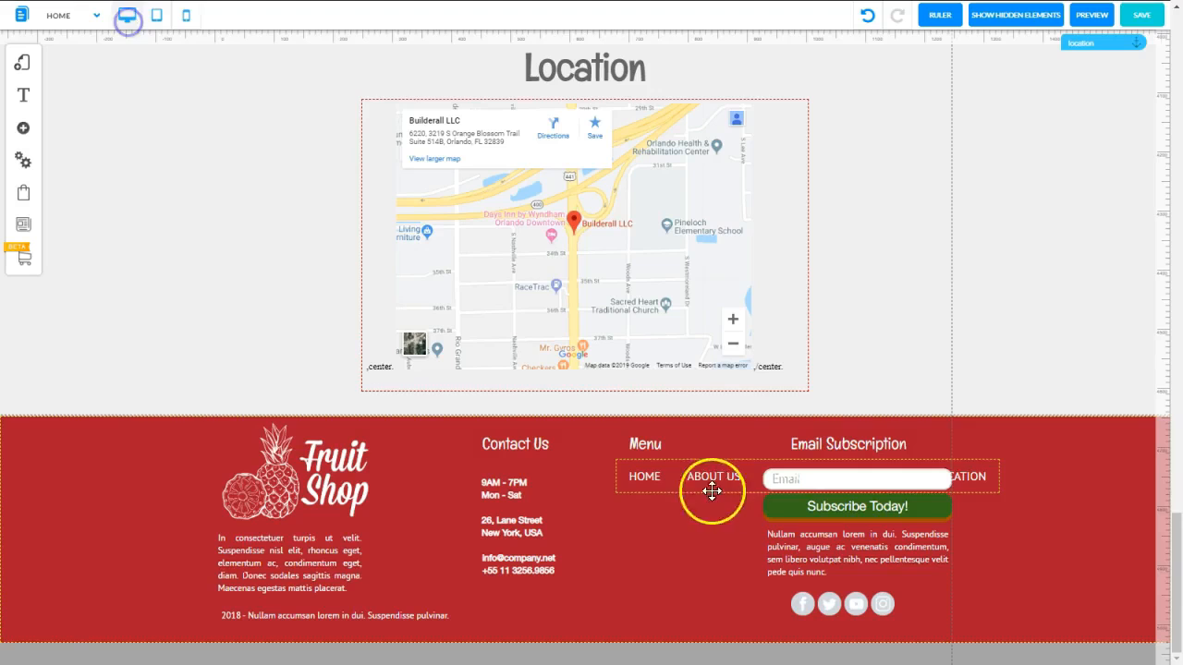
click(676, 477)
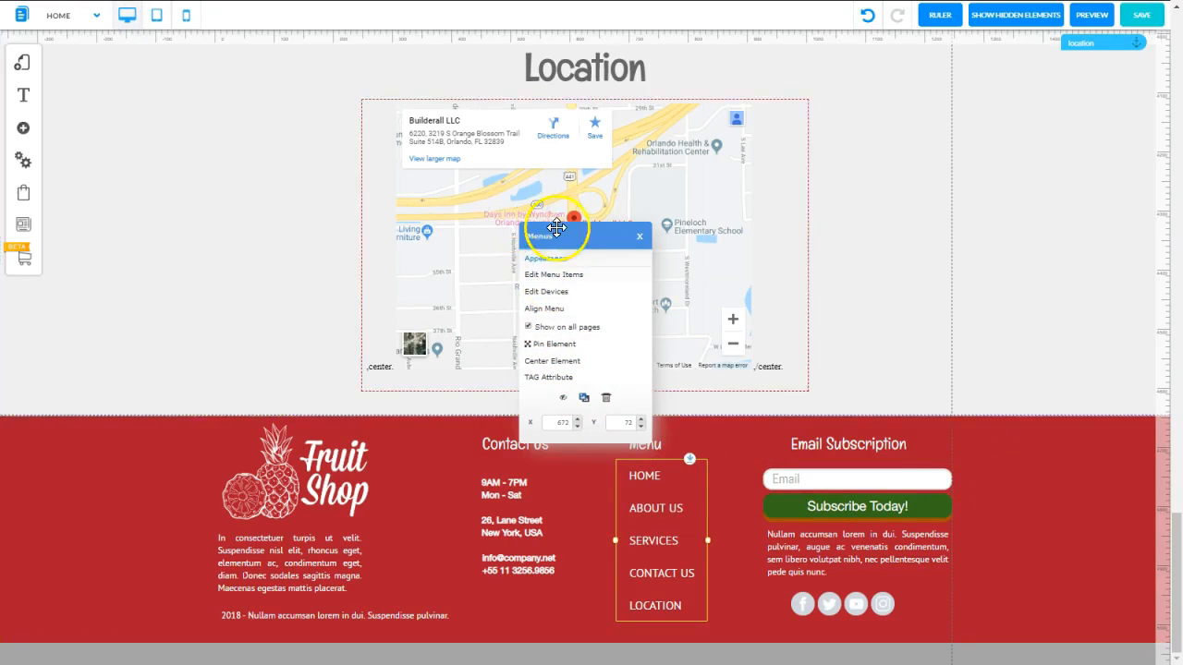
click(642, 239)
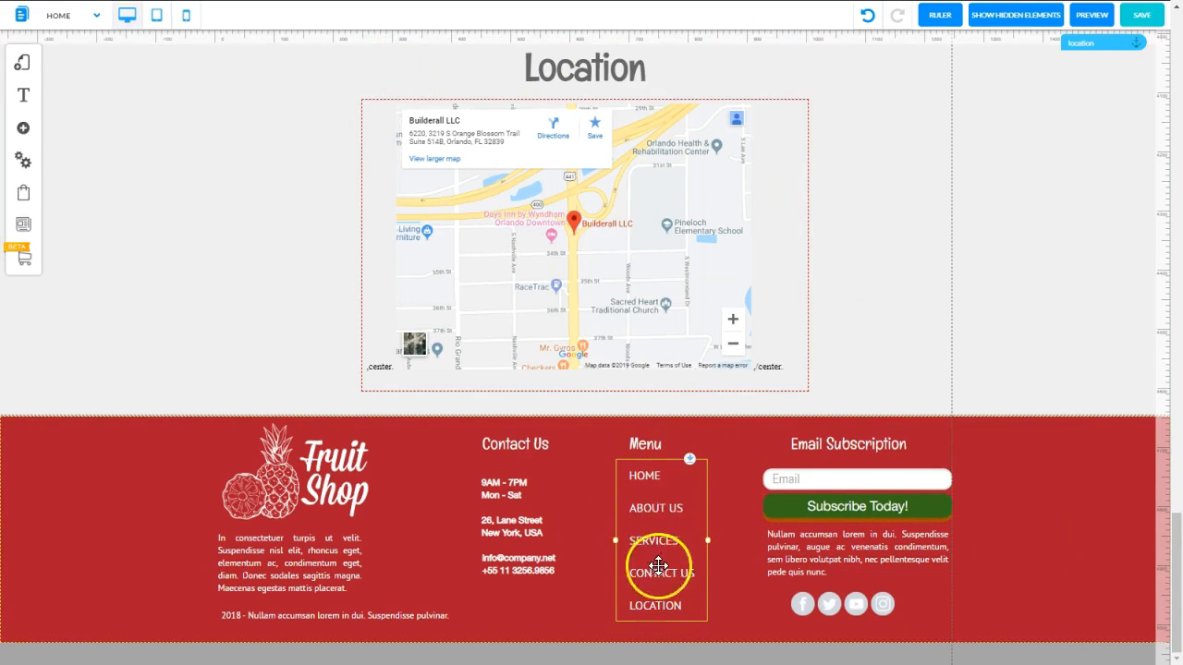
click(1052, 476)
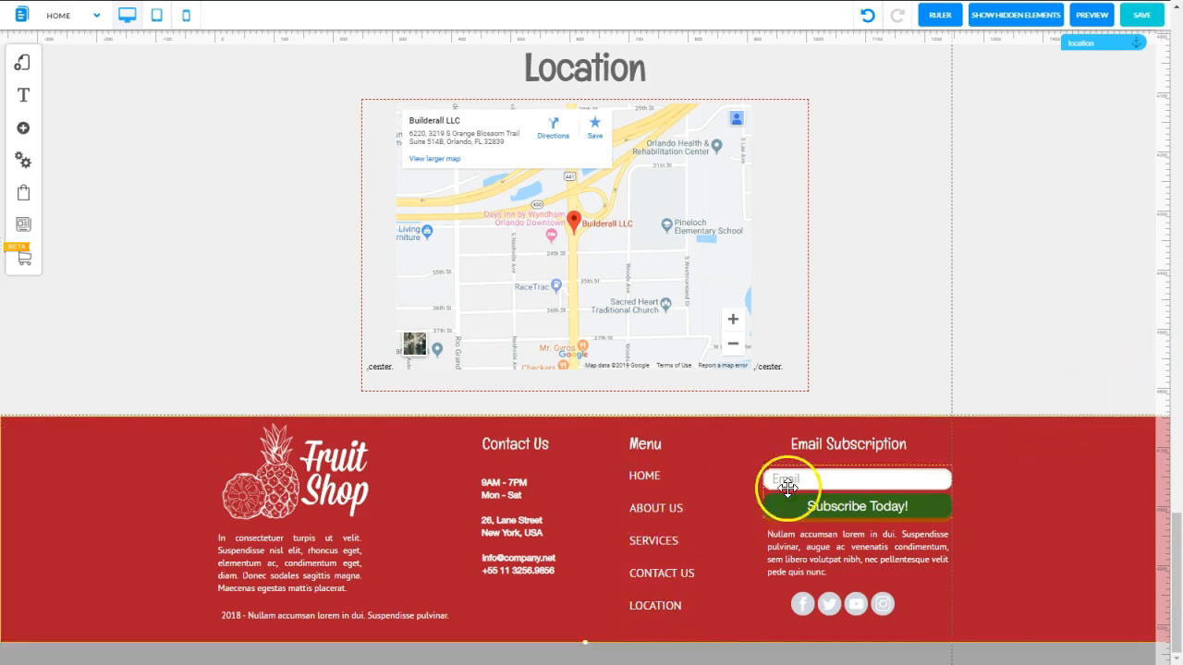
Save the changes and switch to tablet mode
click(1144, 17)
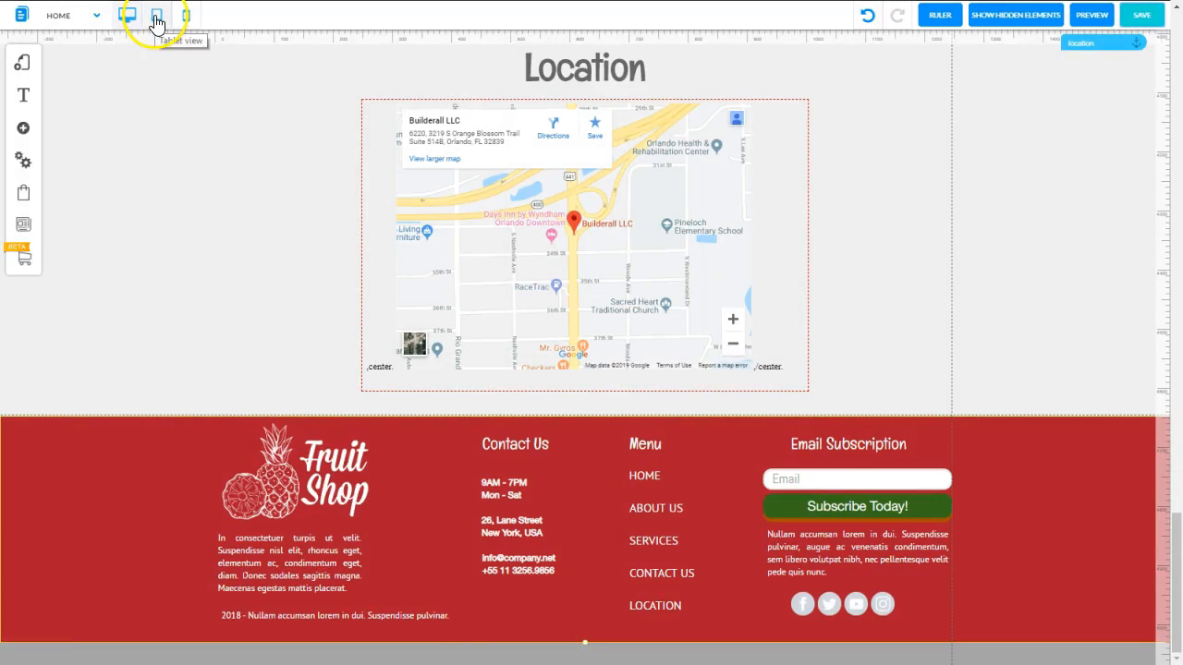
click(156, 21)
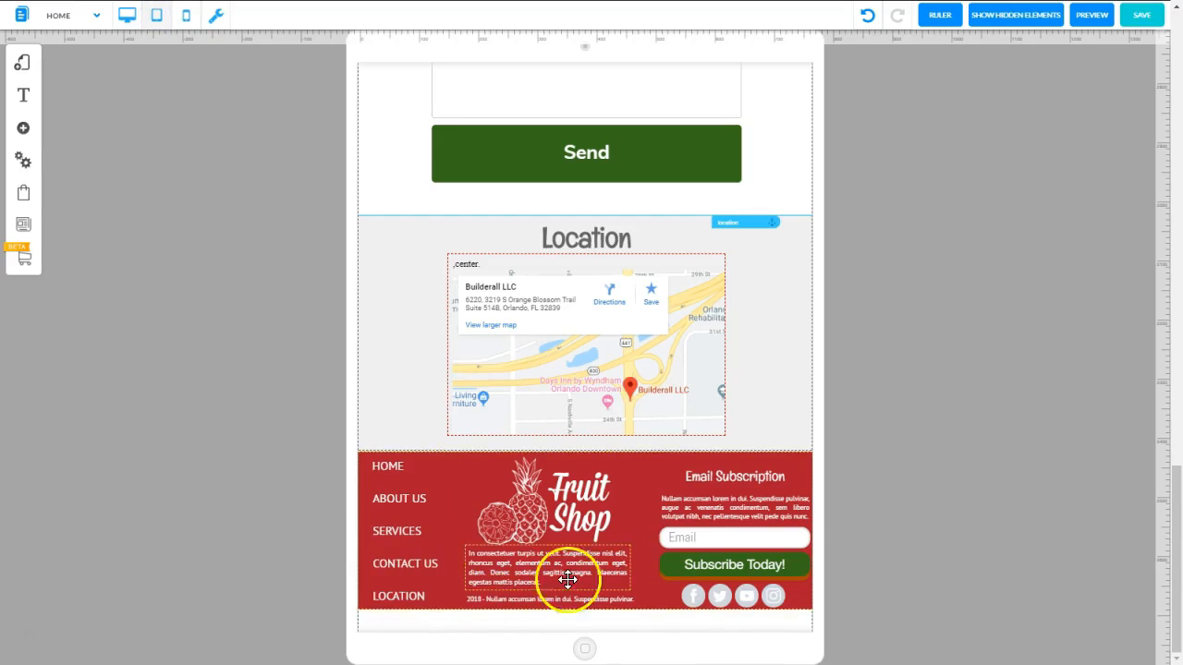
Switch to mobile mode and look through the whole page from the header to the footer
click(186, 15)
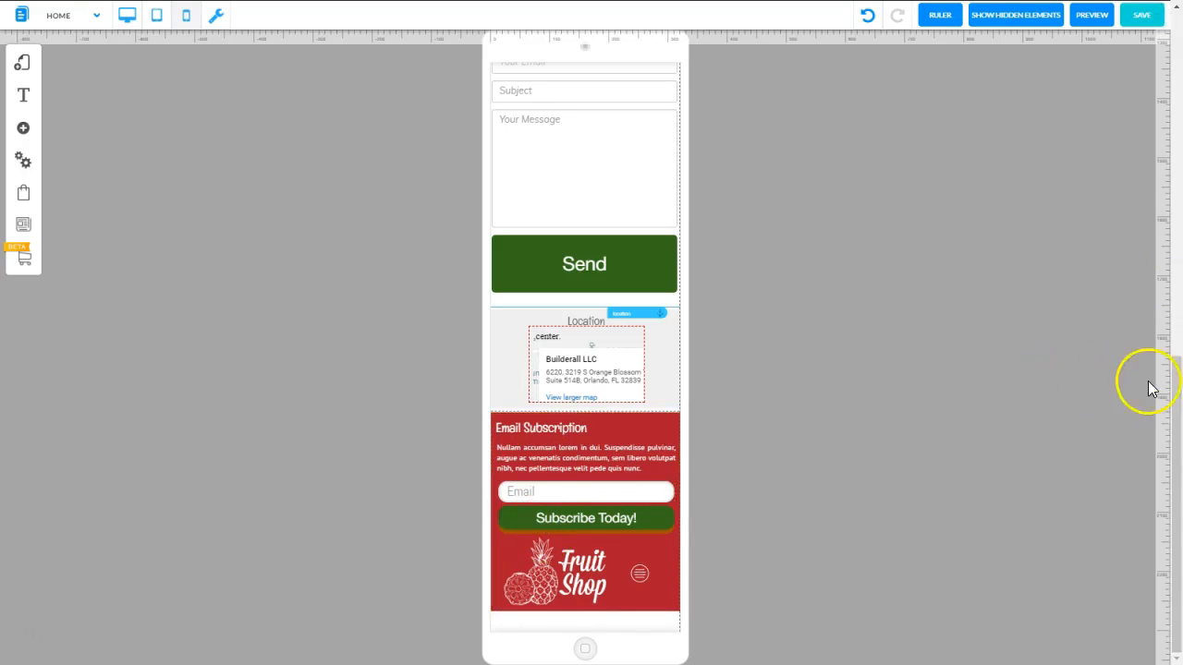
drag(1171, 397, 1174, 48)
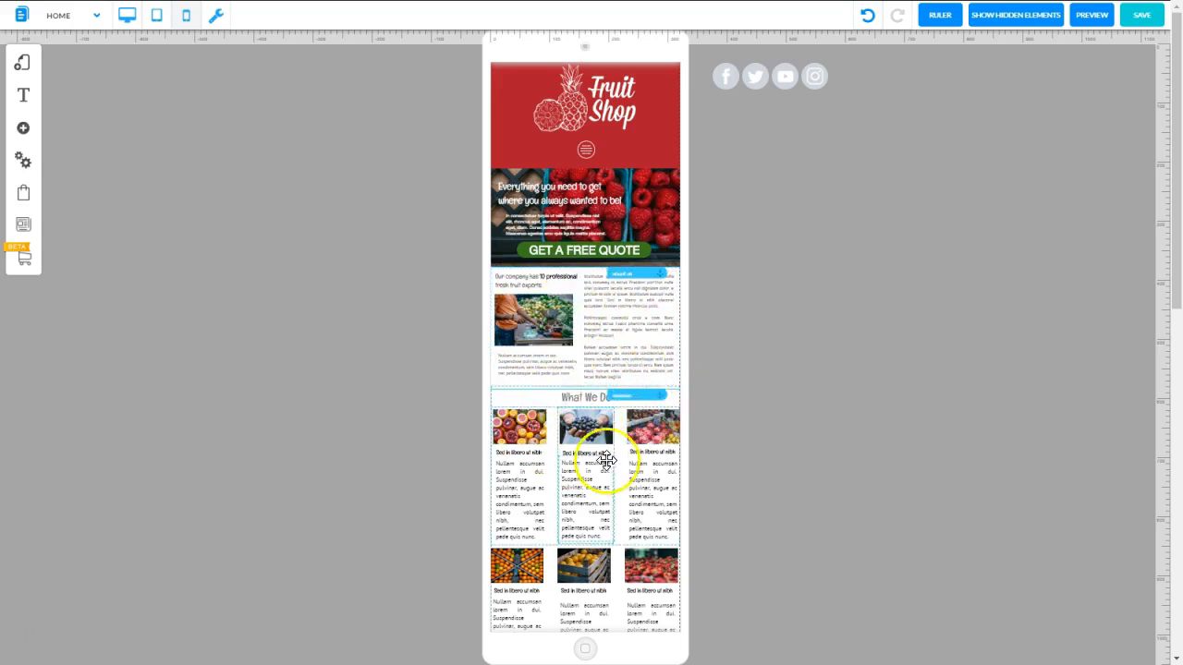
scroll(583, 426, down, 5)
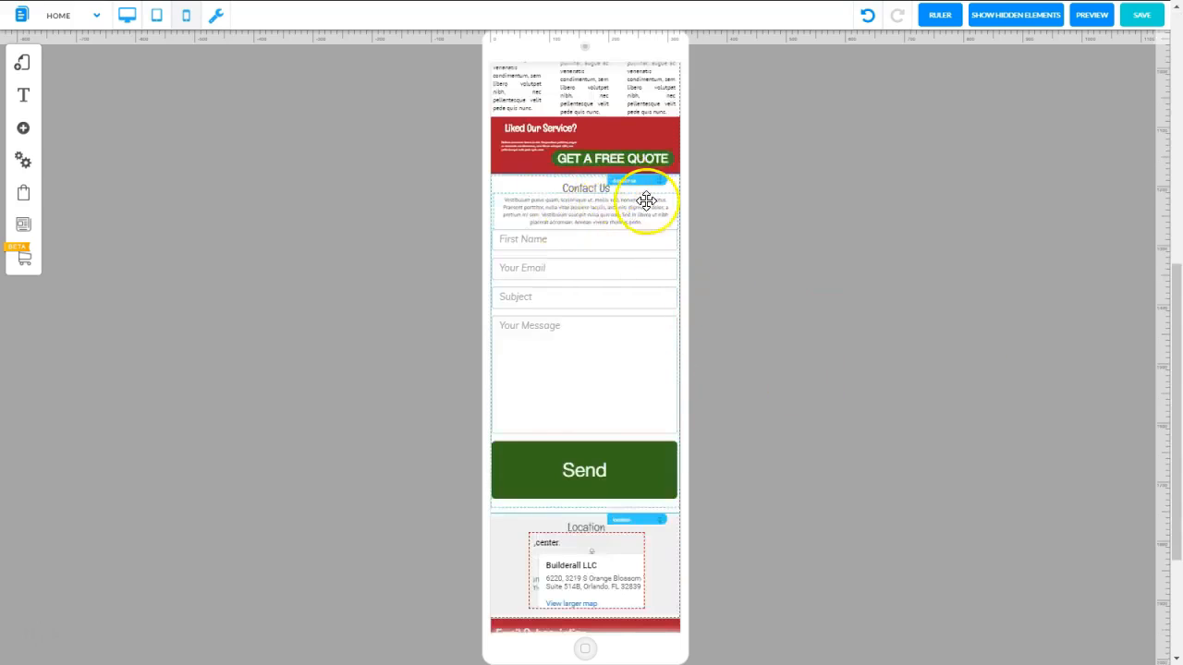
scroll(619, 314, down, 3)
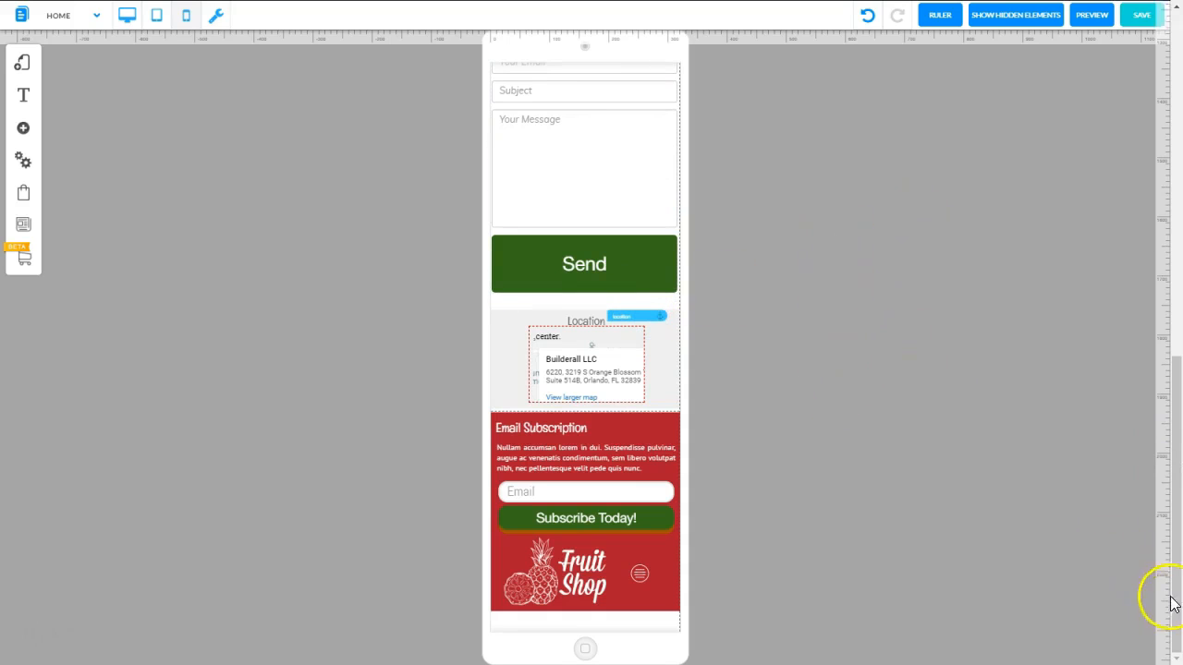
drag(1162, 496, 1176, 184)
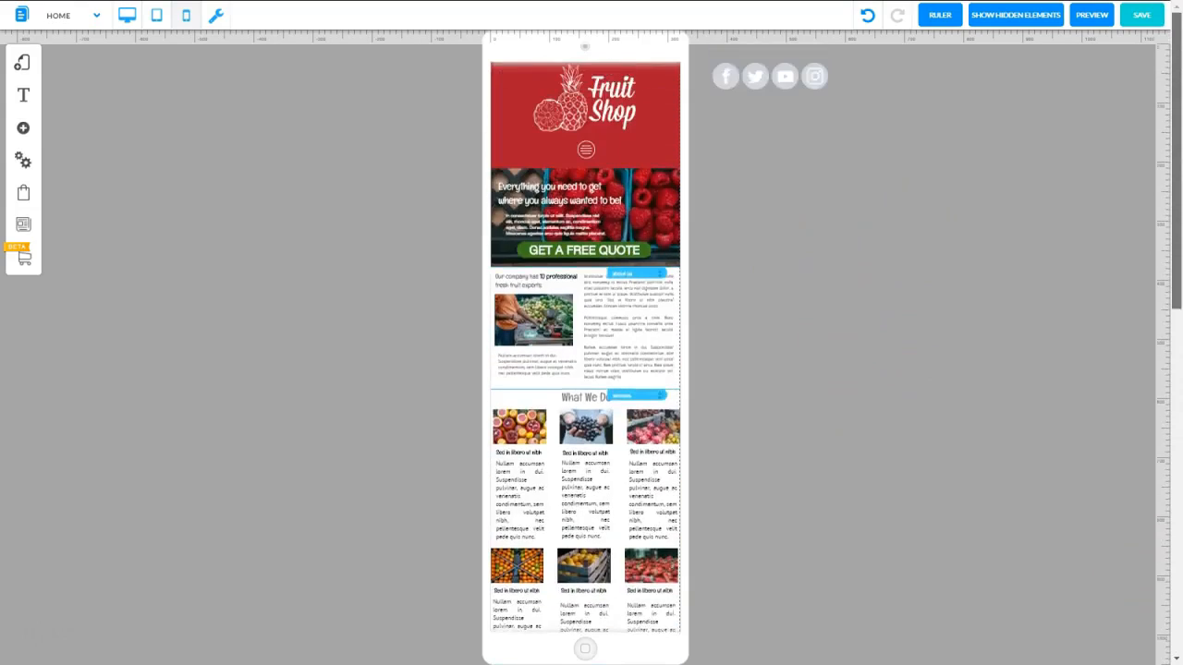
Save the changes and preview the mobile page from its footer up to its header
click(1140, 16)
click(732, 455)
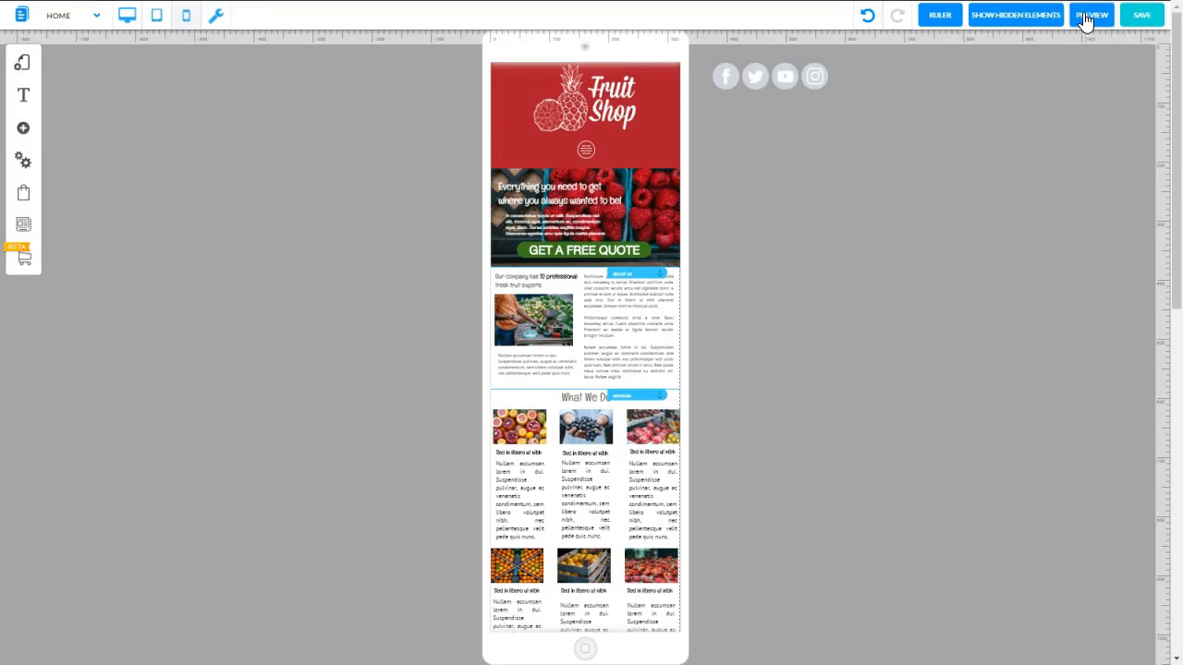
click(1091, 16)
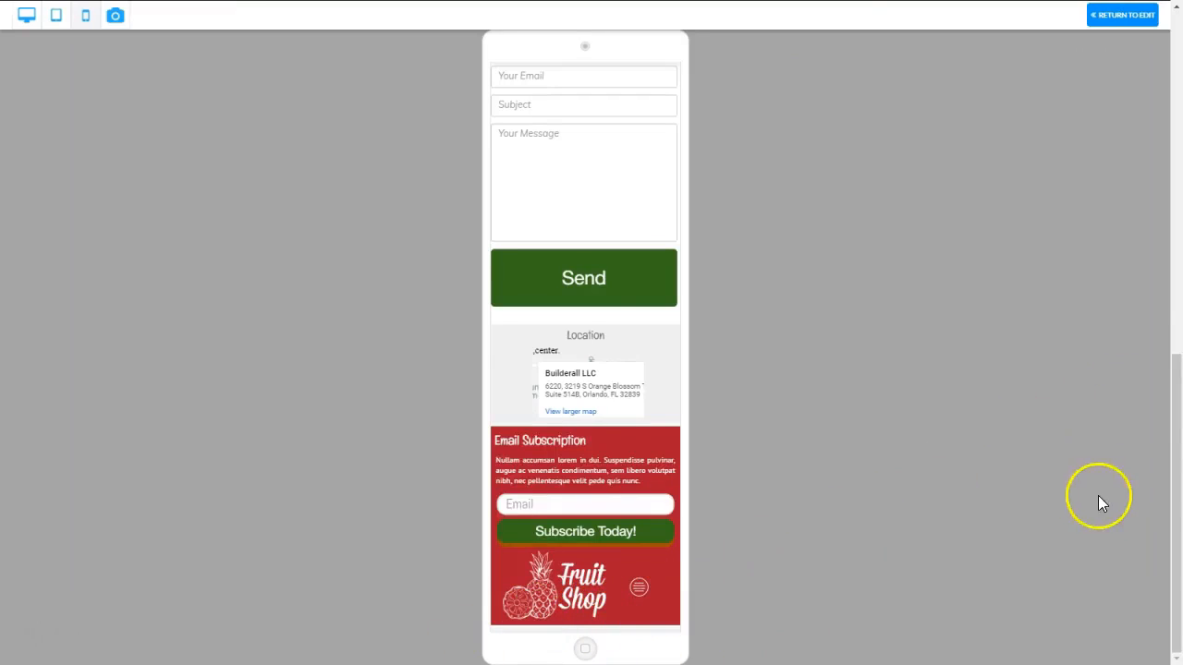
drag(1175, 508, 1175, 42)
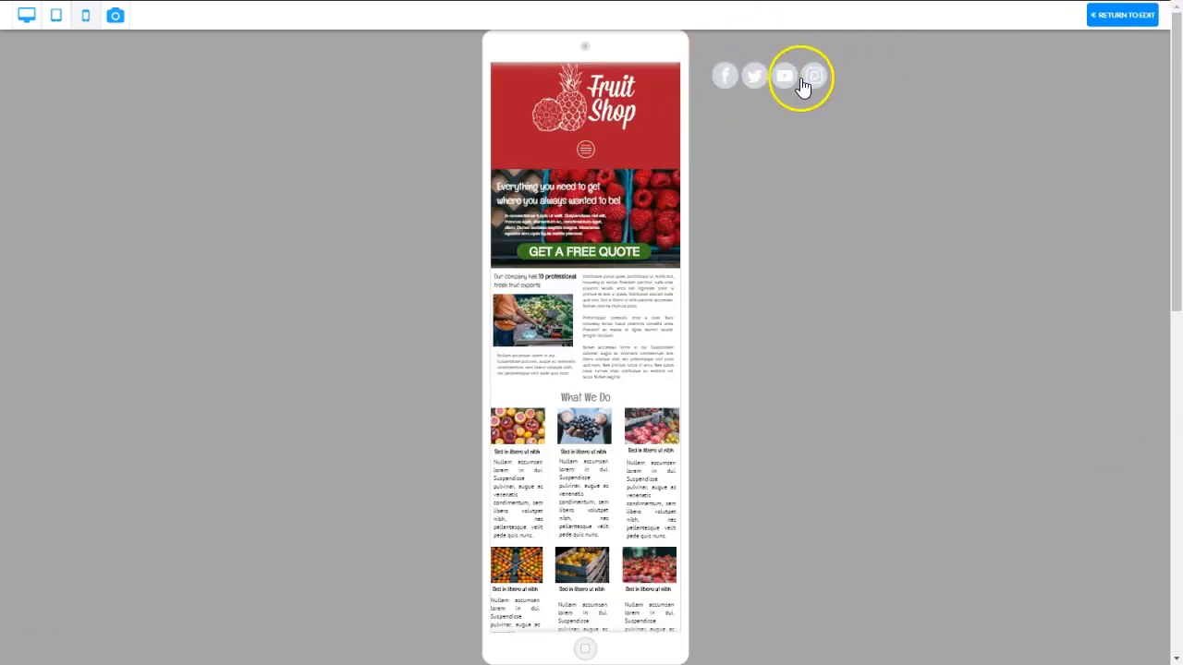
Return to editing and remove the stray social network bar beside the header from the mobile layout
click(1099, 15)
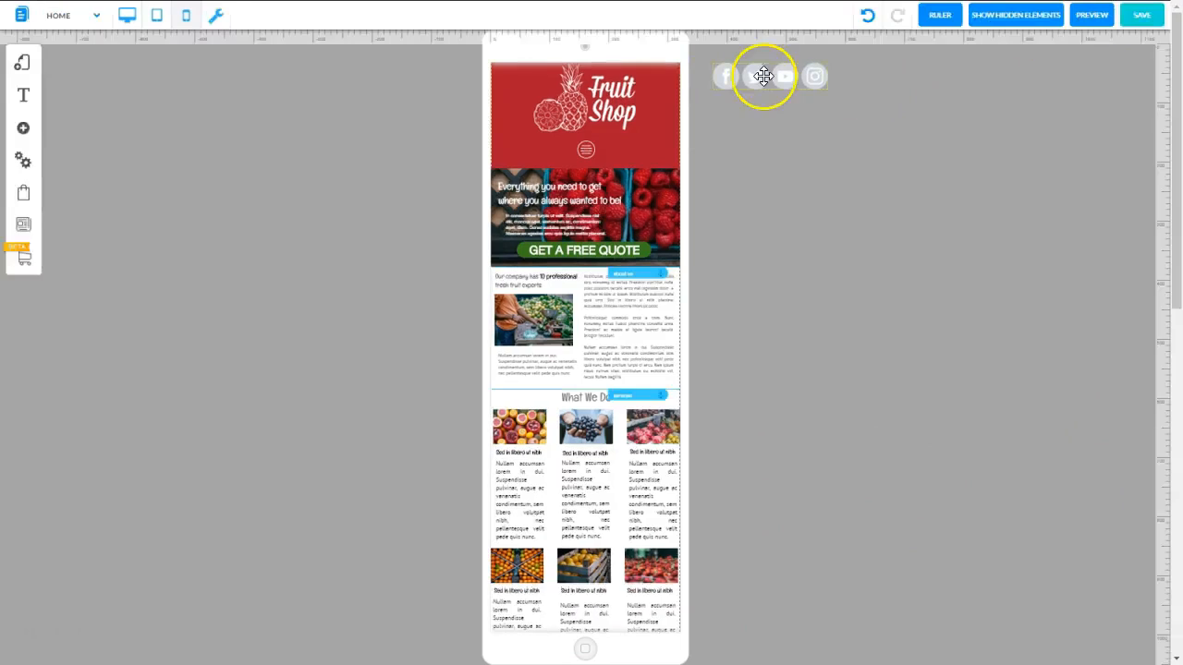
click(762, 75)
click(483, 469)
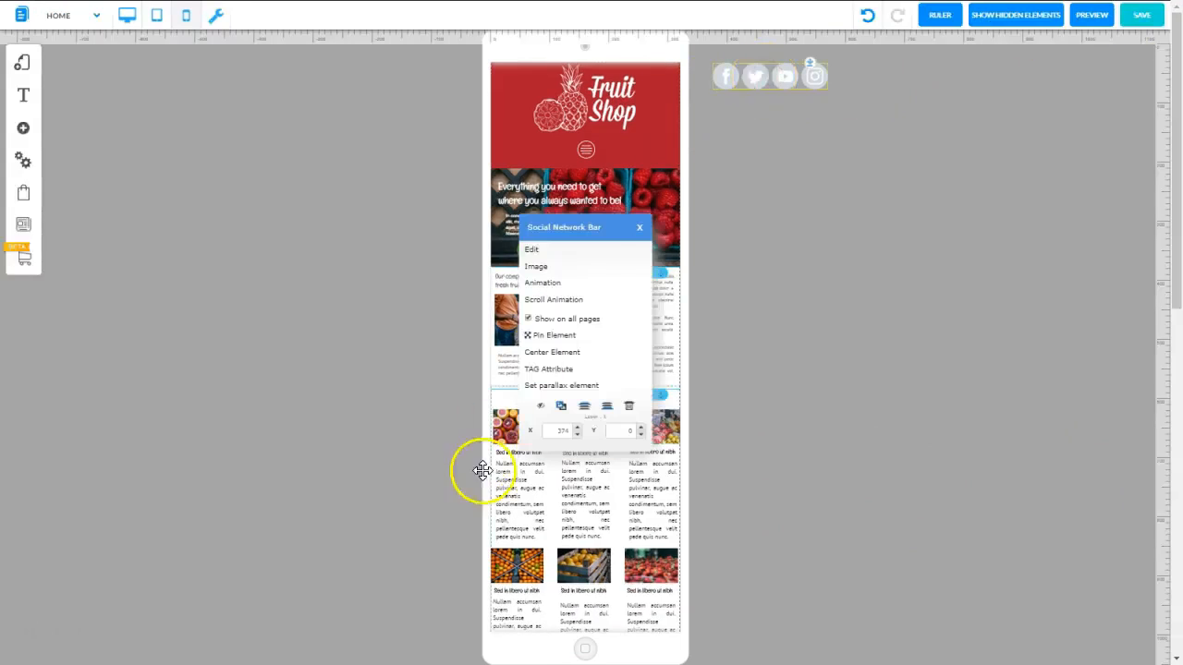
Extend the red footer downward to cover the contact details, social icons and 2018 text line
drag(1172, 83, 1177, 546)
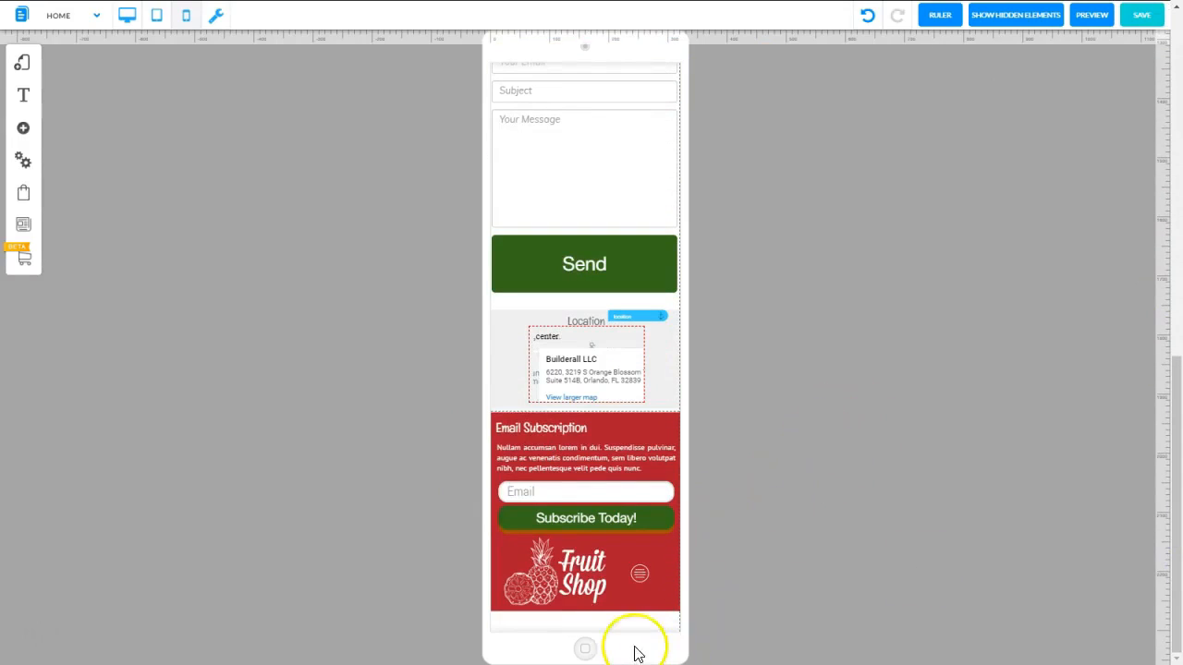
click(634, 604)
drag(584, 611, 583, 662)
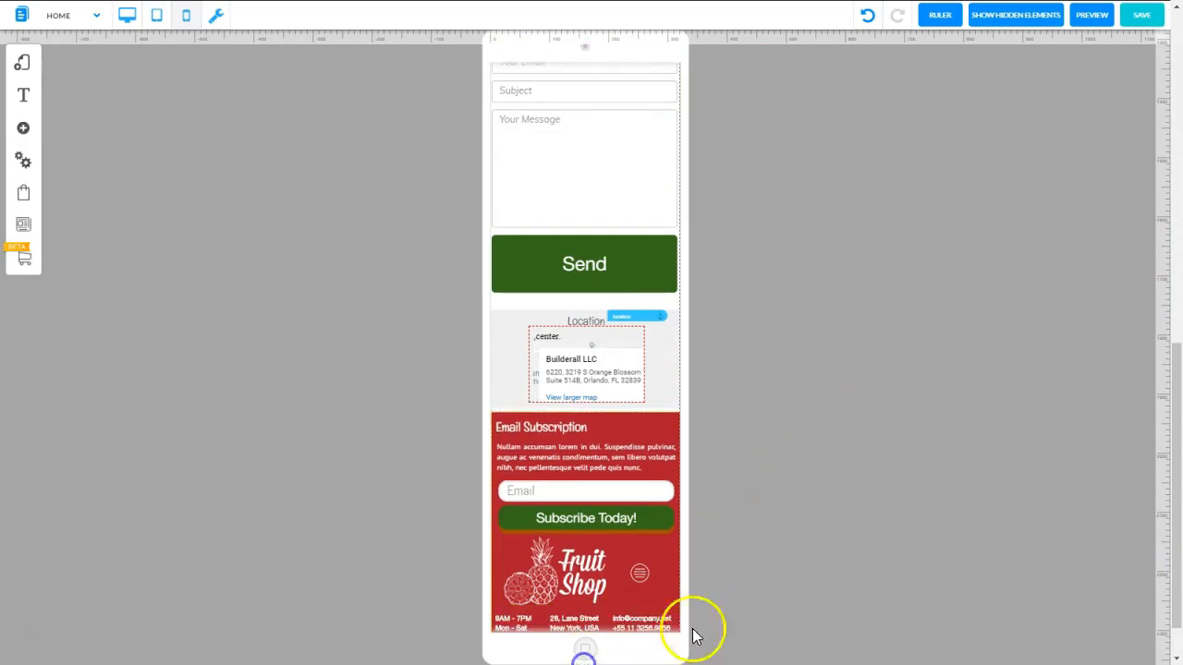
scroll(1173, 371, down, 1)
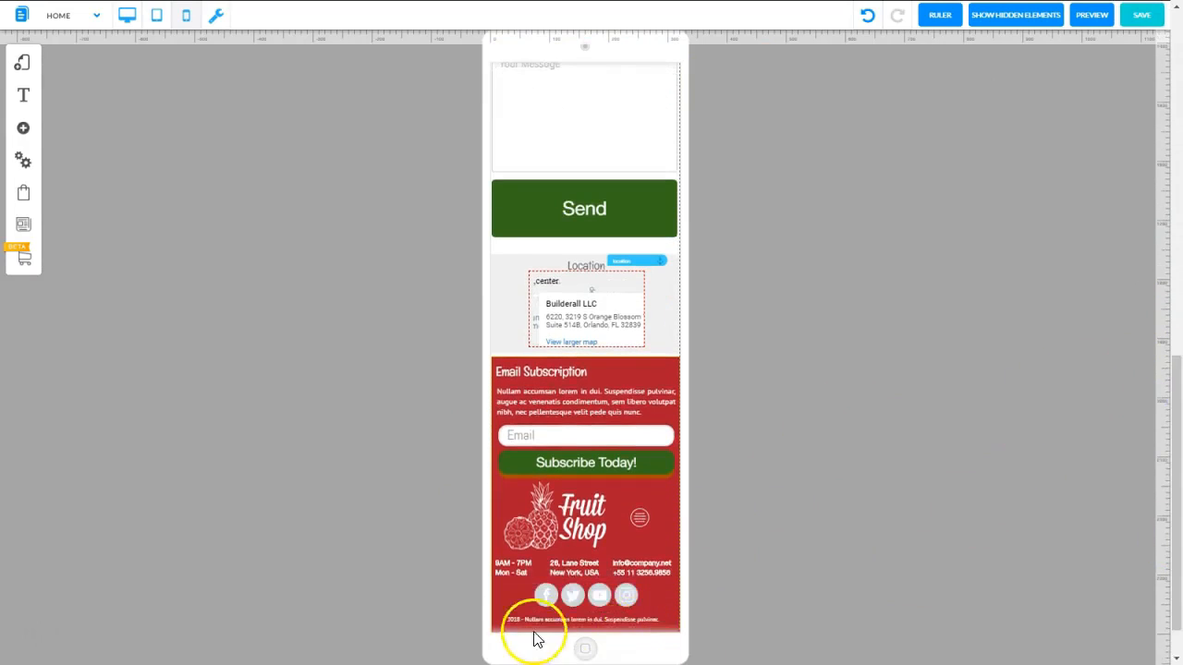
scroll(584, 607, down, 1)
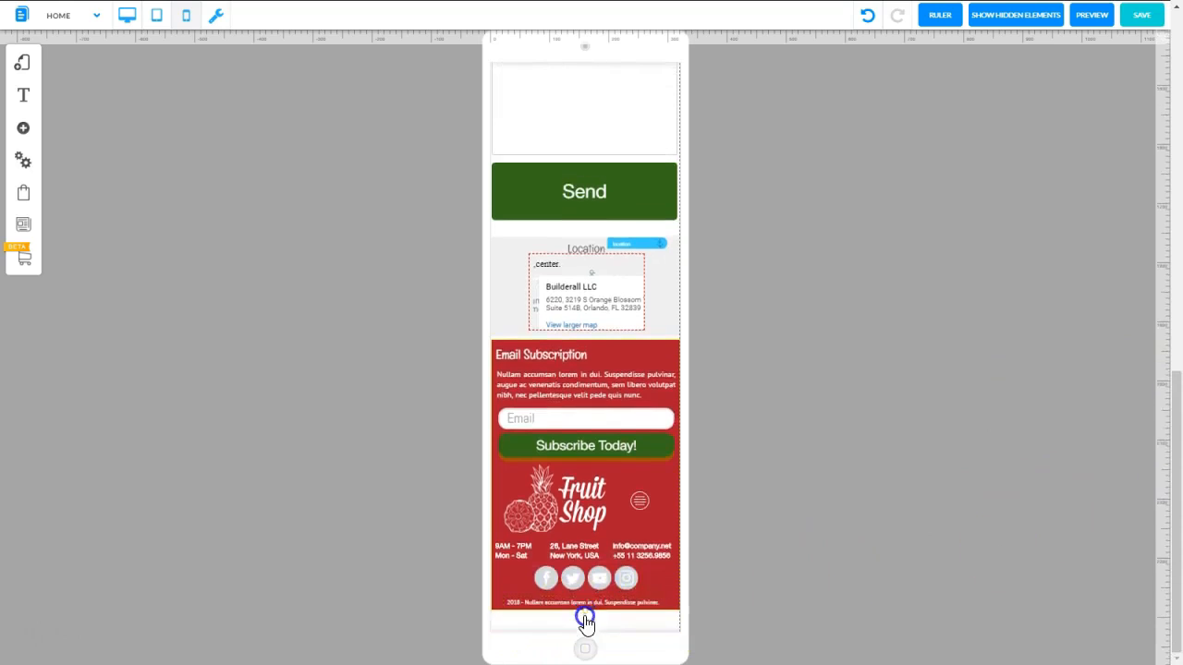
scroll(763, 585, down, 1)
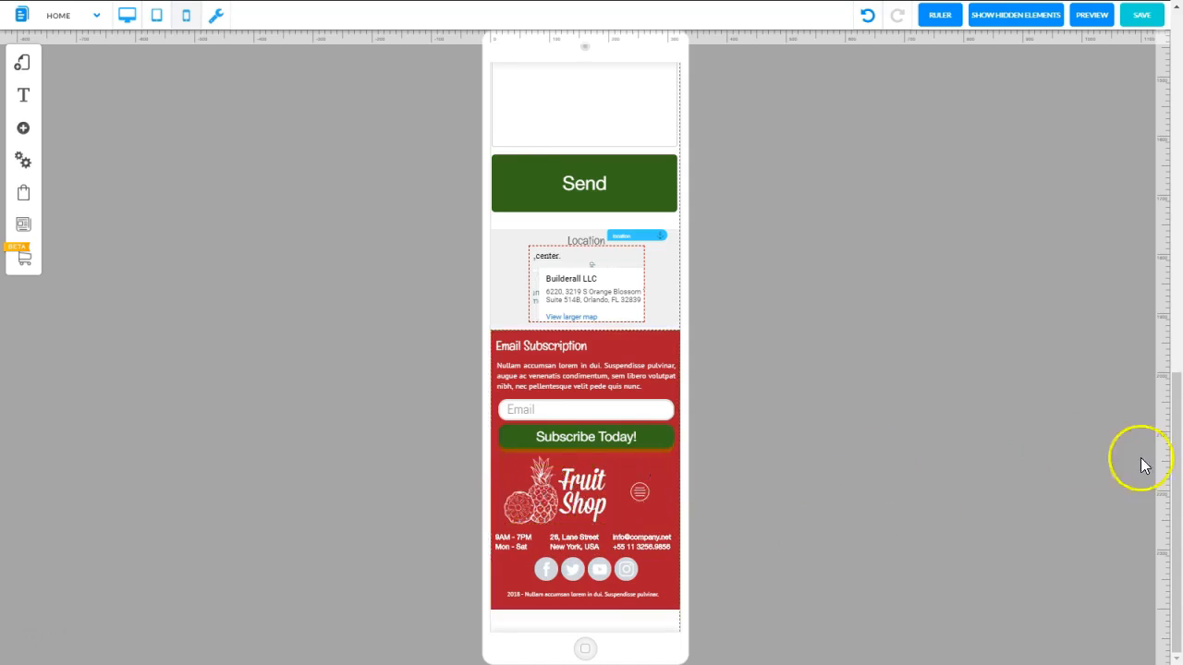
Move the Fruit Shop logo to the left side of the header and place the burger menu icon to its right
drag(1175, 476, 1161, 93)
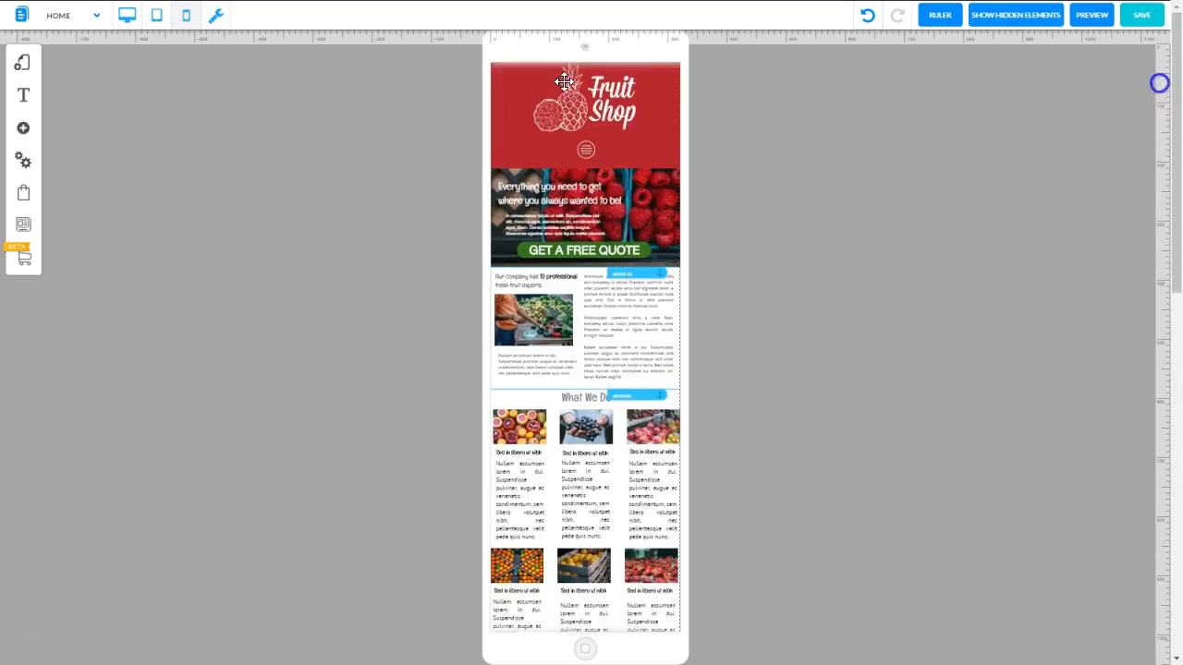
drag(586, 106, 550, 105)
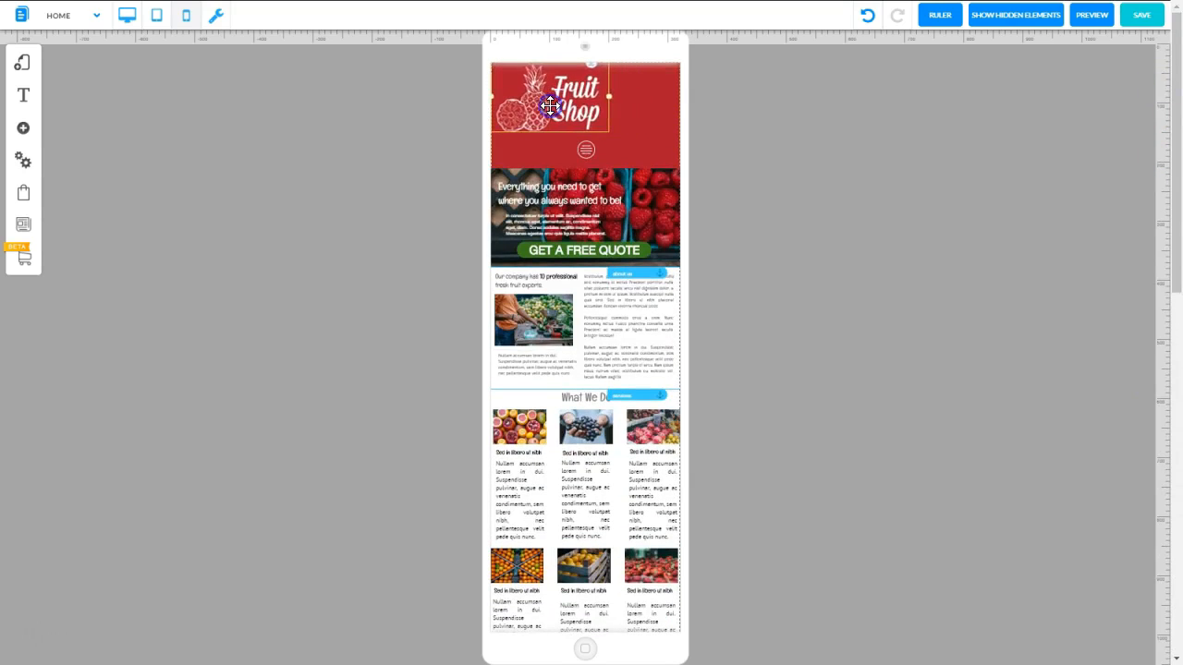
click(582, 150)
drag(640, 102, 636, 102)
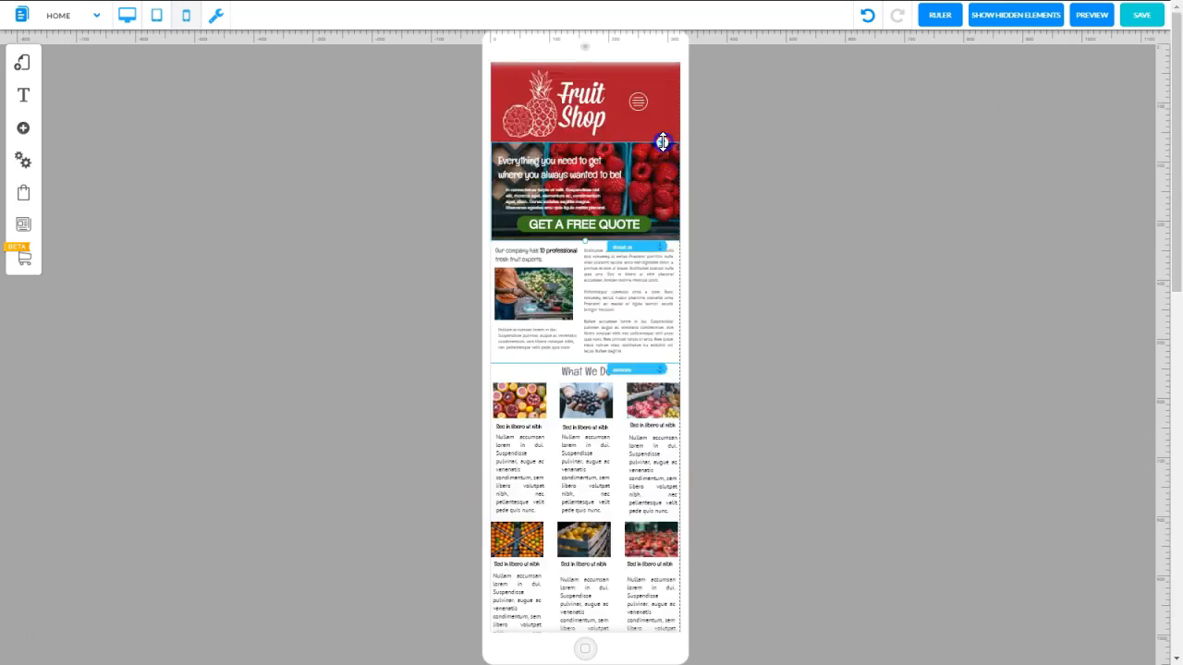
Position the raspberry banner just below the shortened header and fine-tune the placement of the logo and burger menu icon
drag(663, 141, 662, 154)
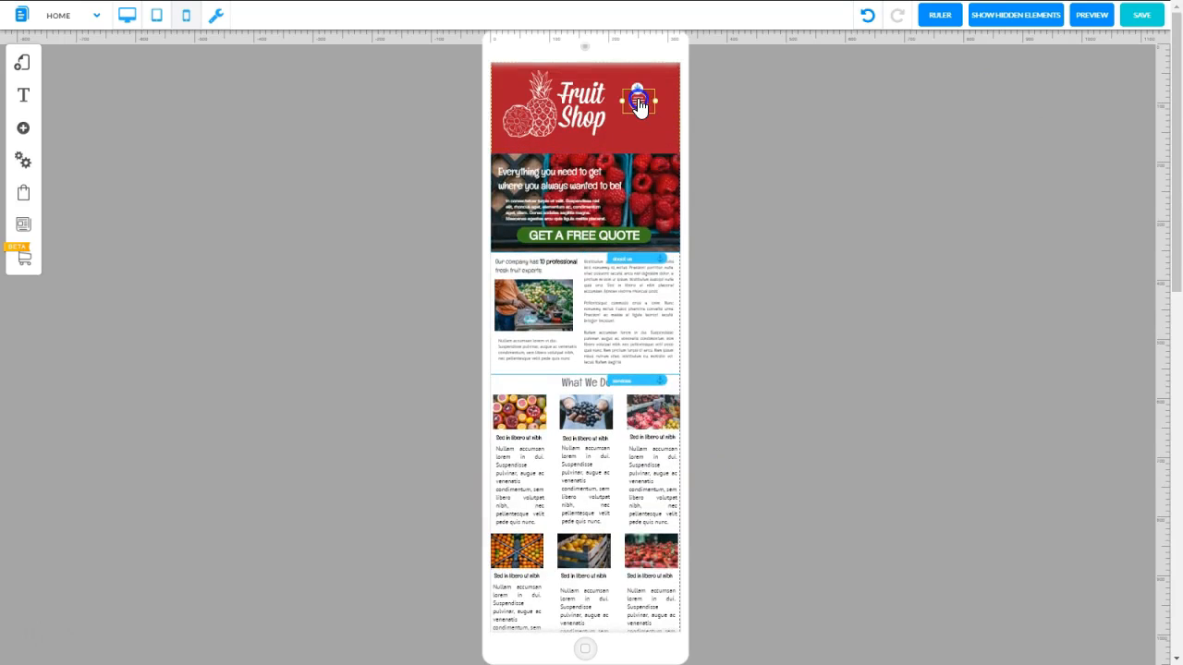
mouse_move(636, 105)
mouse_down()
mouse_move(655, 110)
mouse_move(631, 110)
mouse_up()
click(605, 109)
click(902, 137)
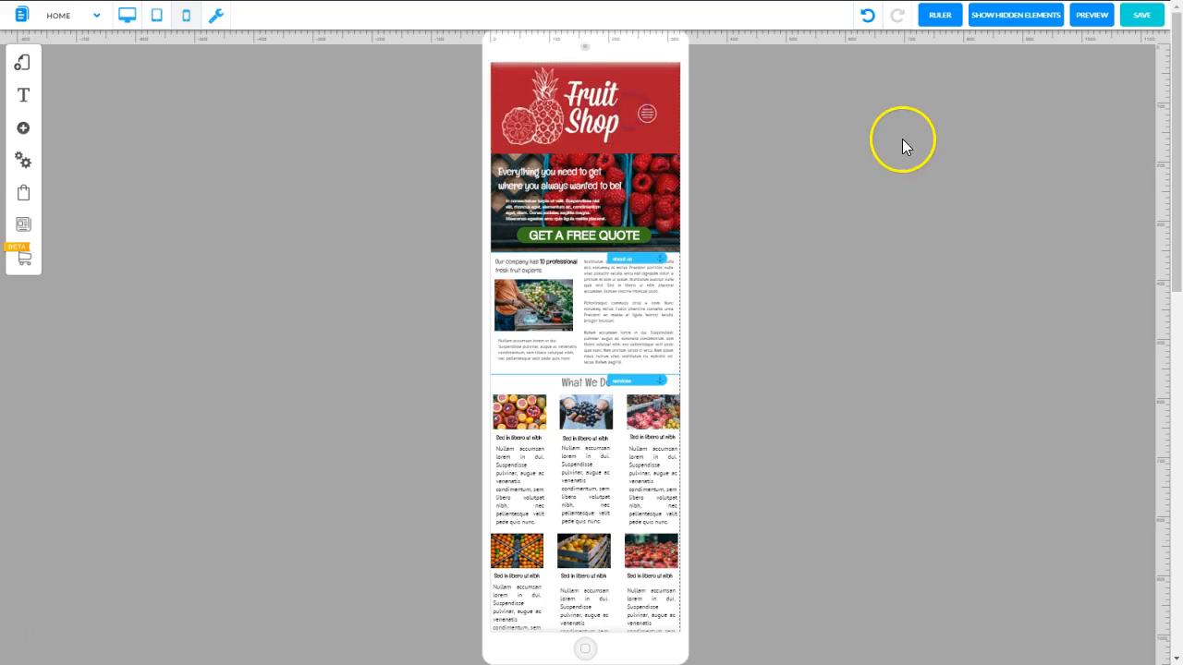
Check the mobile footer, save the changes and preview the page
mouse_move(1176, 159)
mouse_down()
mouse_move(1176, 404)
mouse_move(1176, 157)
mouse_up()
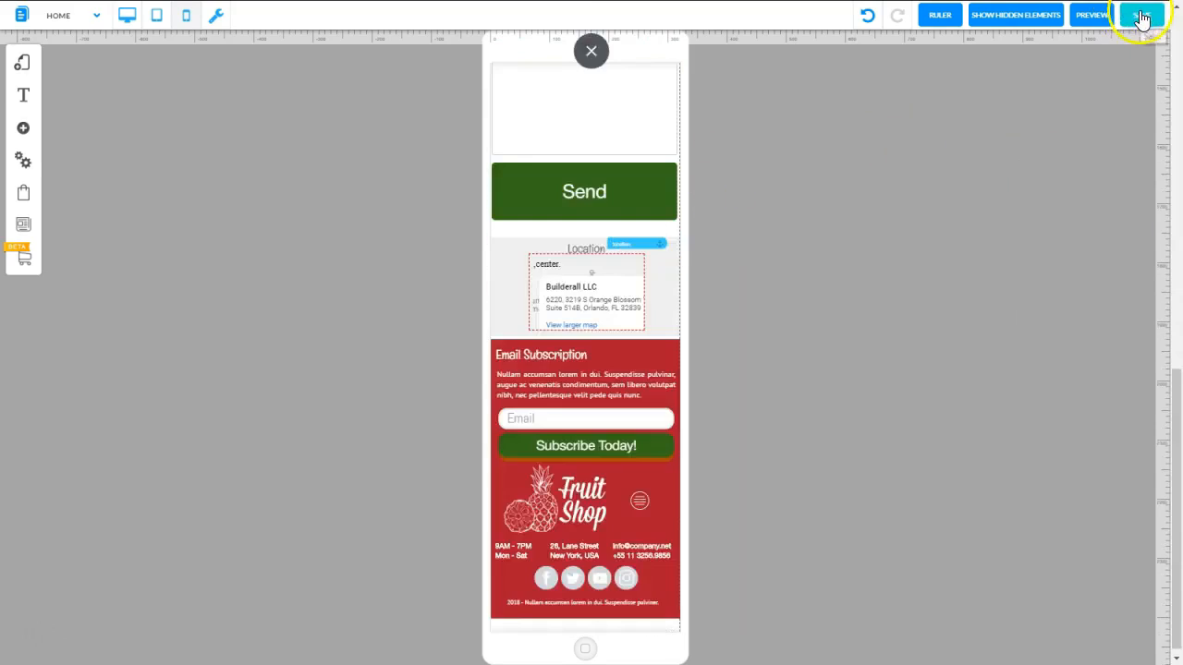
click(1142, 18)
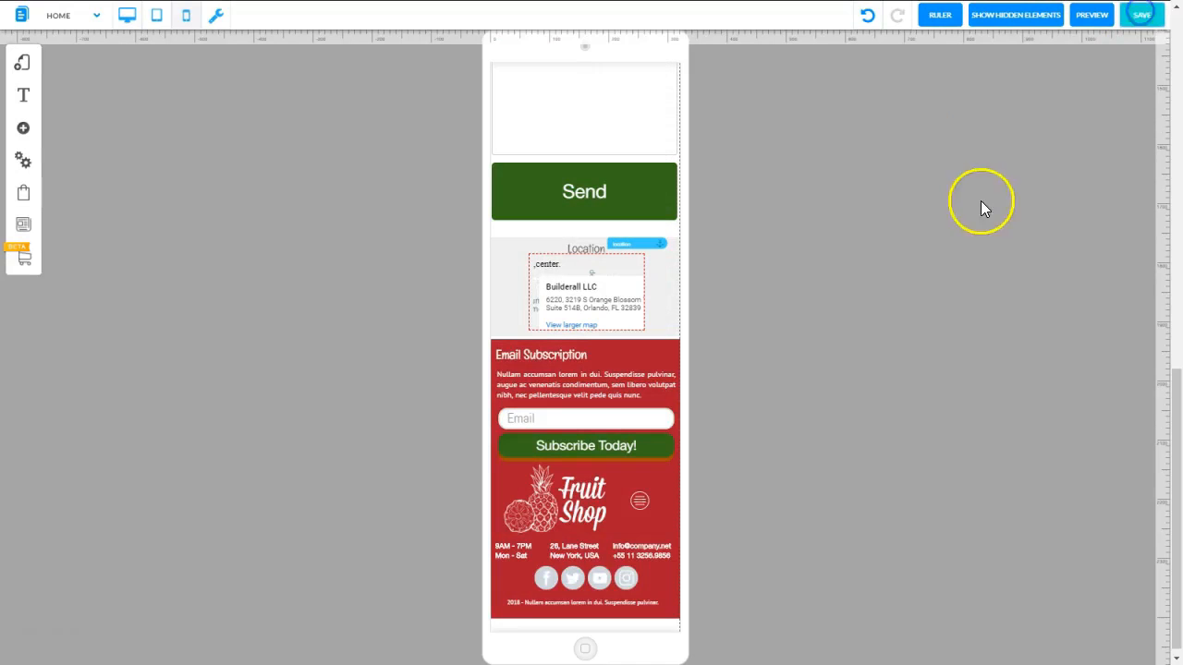
click(1090, 16)
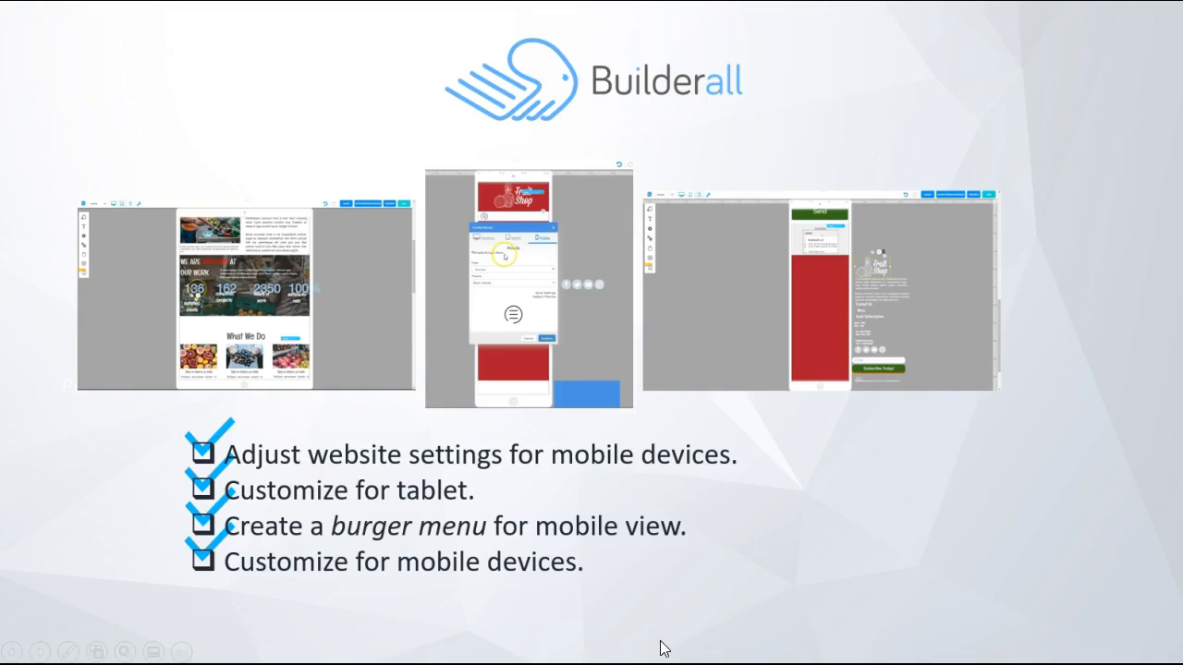
click(671, 653)
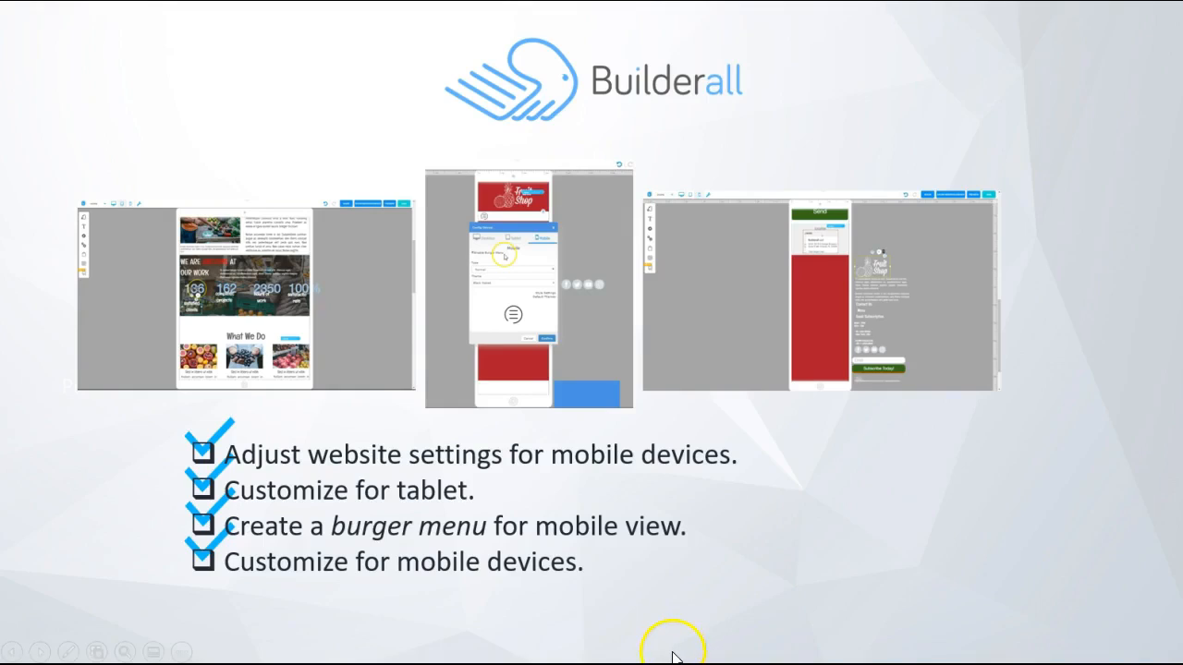